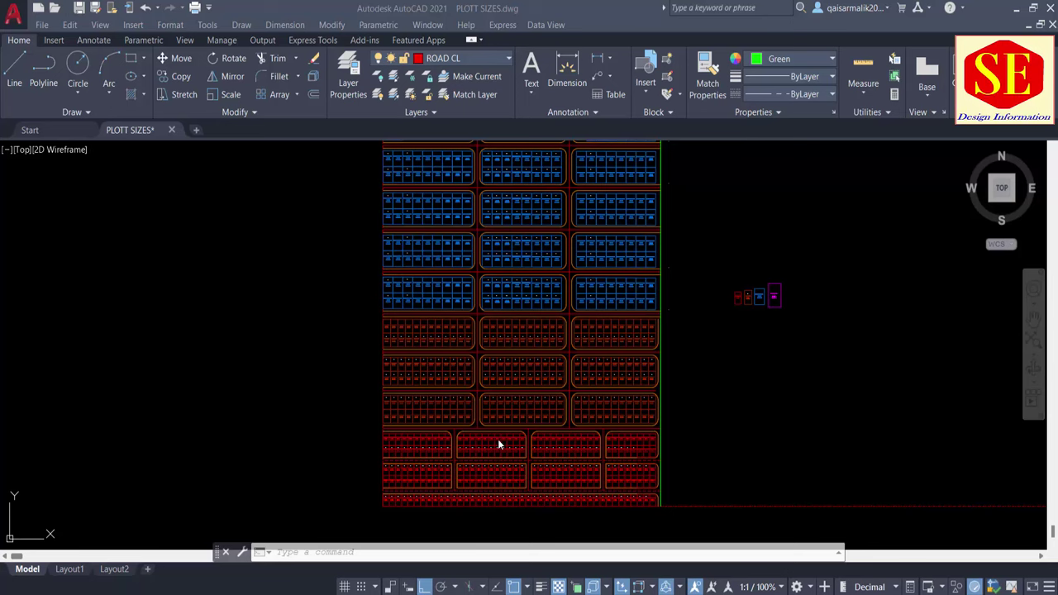
Step: Pan and zoom around the blue and red plot rows to inspect the layout
scroll(433, 506, "up", 2)
scroll(433, 506, "up", 2)
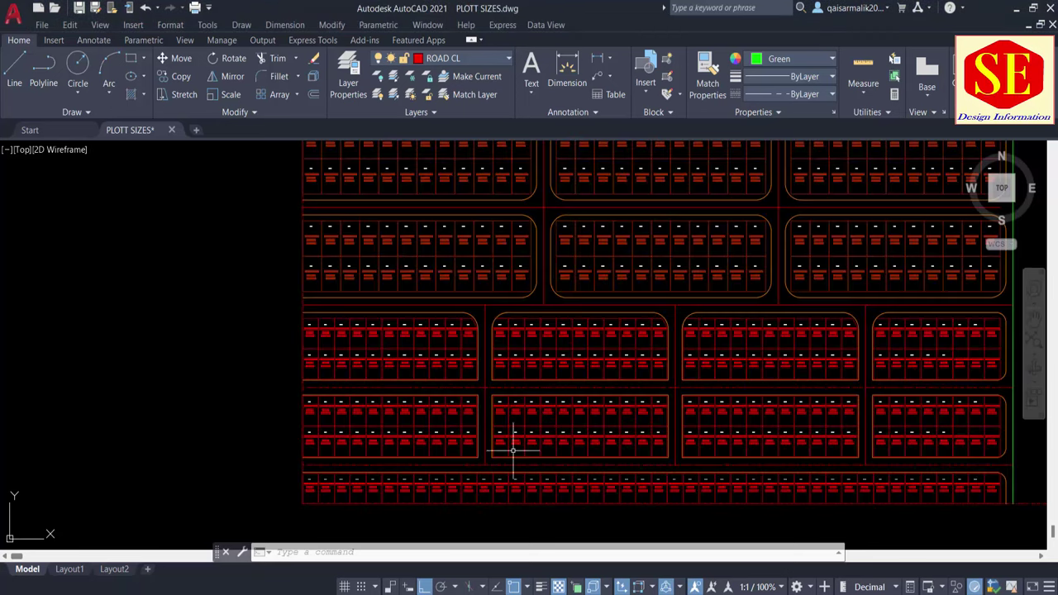
middle_click_drag(590, 300, 543, 432)
scroll(558, 392, "down", 2)
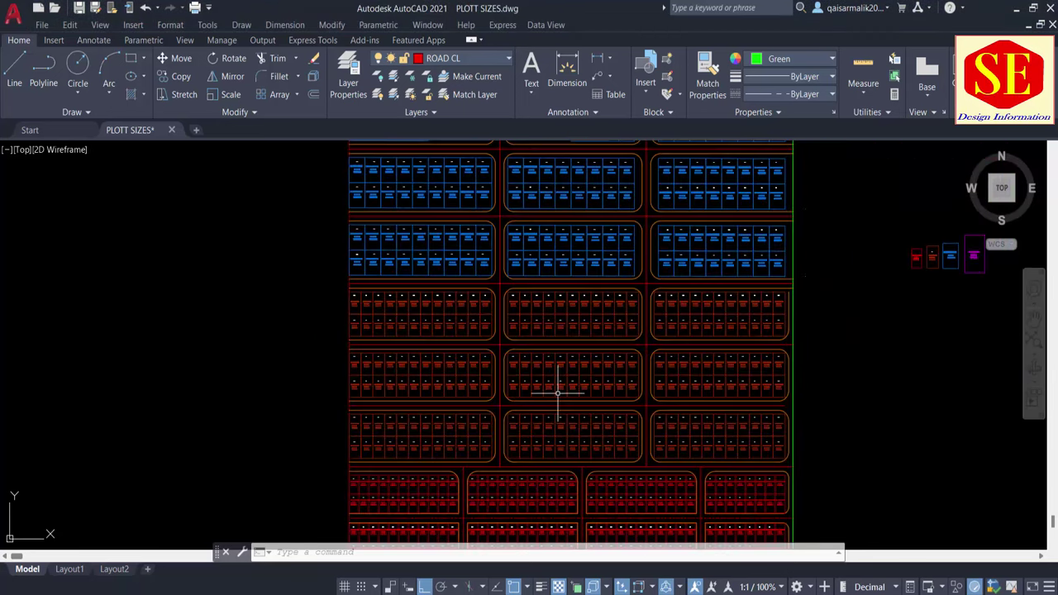
middle_click_drag(557, 392, 569, 289)
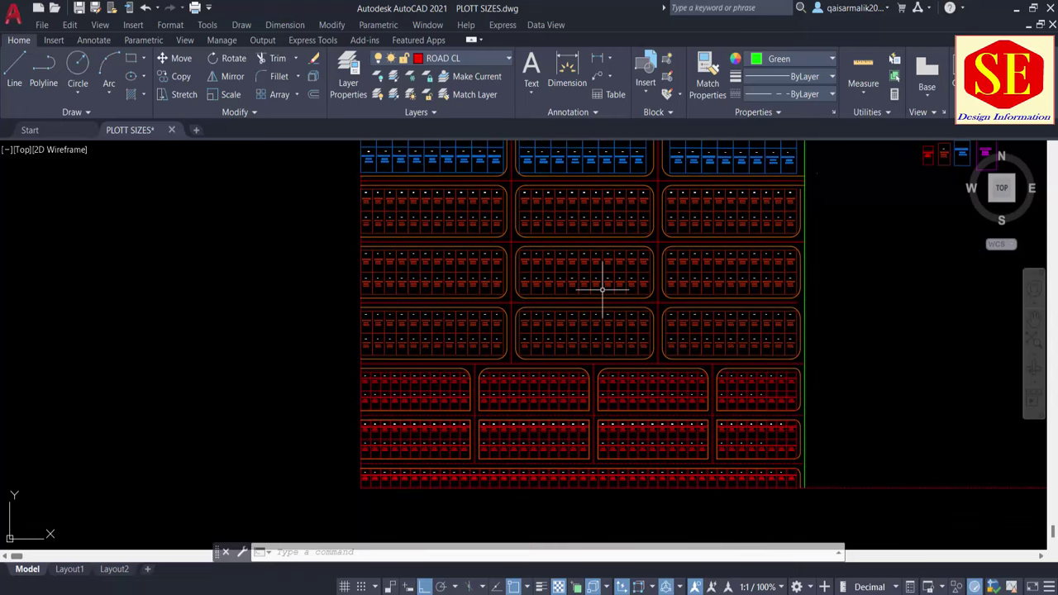
middle_click_drag(614, 208, 626, 387)
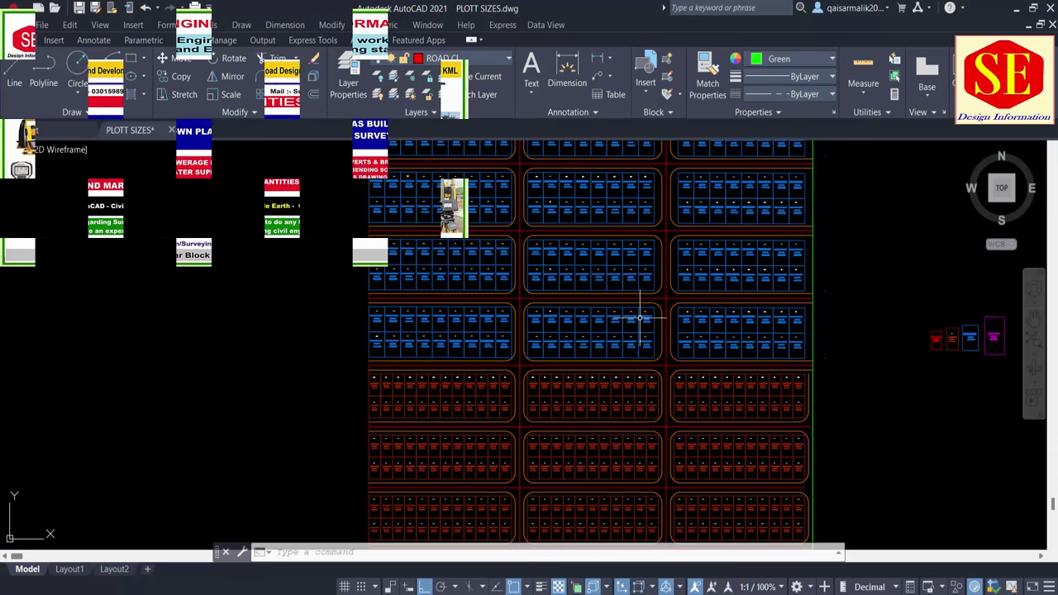
middle_click_drag(652, 355, 675, 266)
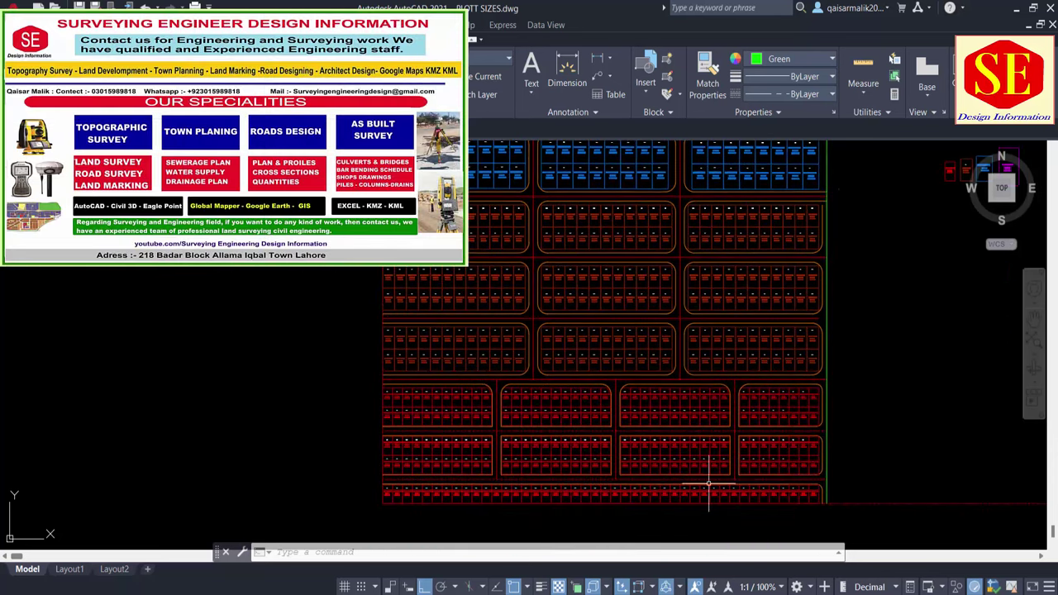
scroll(446, 483, "up", 2)
scroll(450, 480, "up", 2)
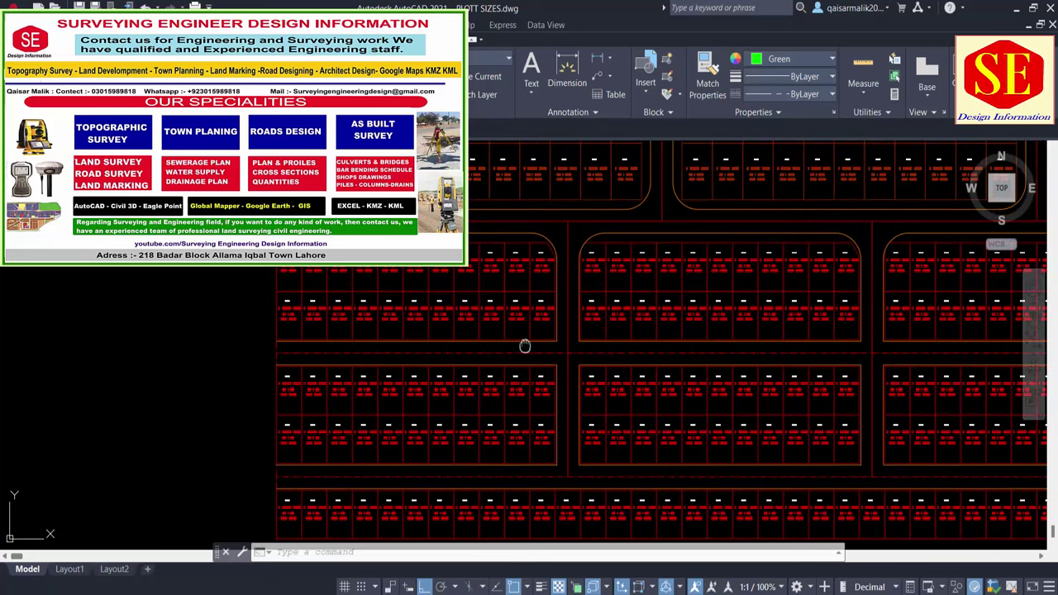
scroll(516, 396, "up", 1)
scroll(536, 413, "up", 1)
scroll(541, 438, "down", 5)
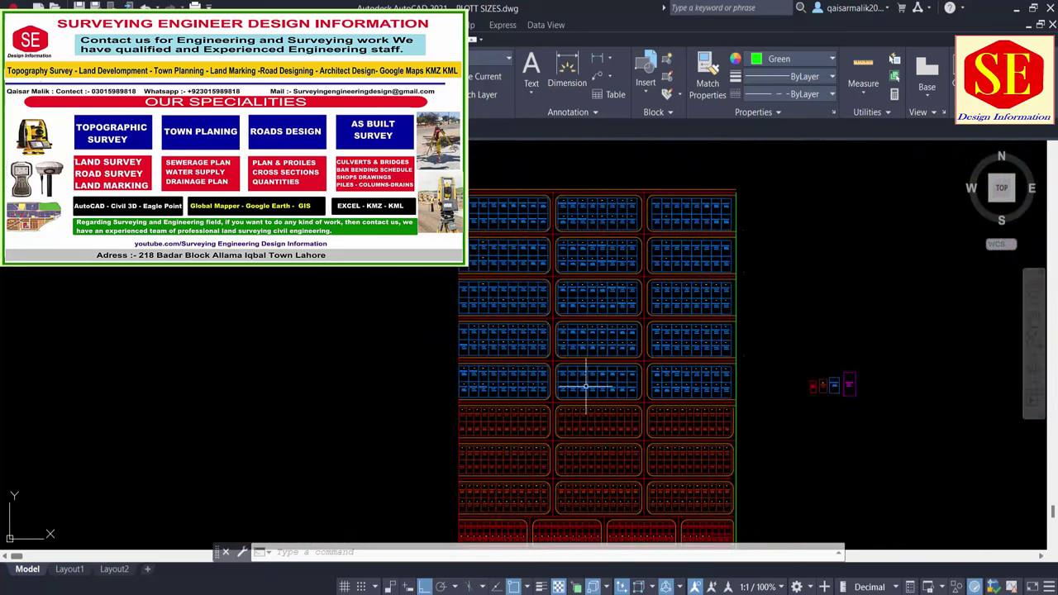
scroll(897, 378, "up", 5)
scroll(619, 366, "up", 3)
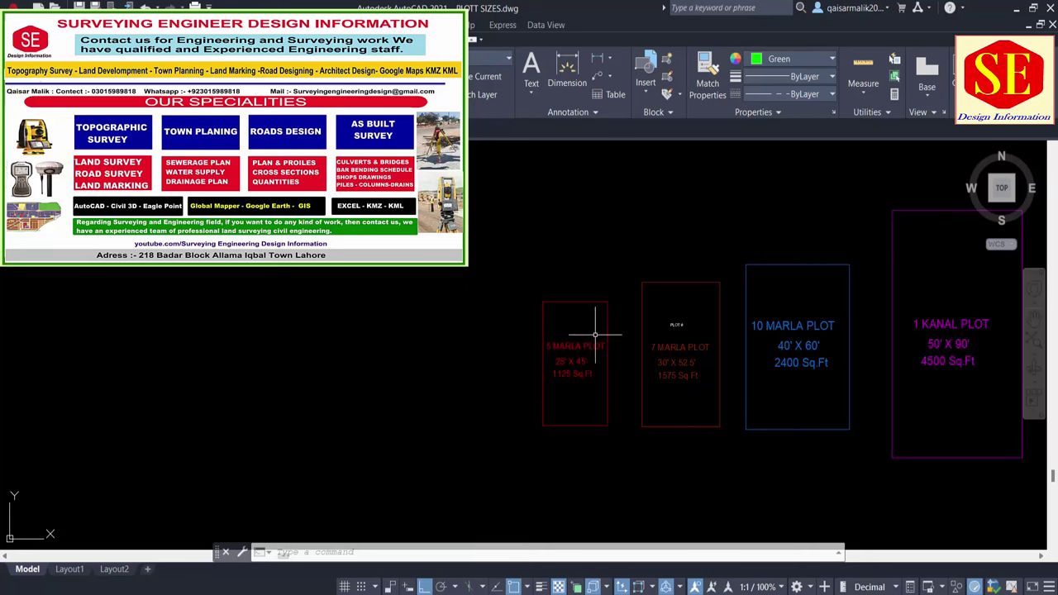
scroll(678, 323, "down", 3)
scroll(421, 406, "down", 2)
middle_click_drag(421, 406, 449, 478)
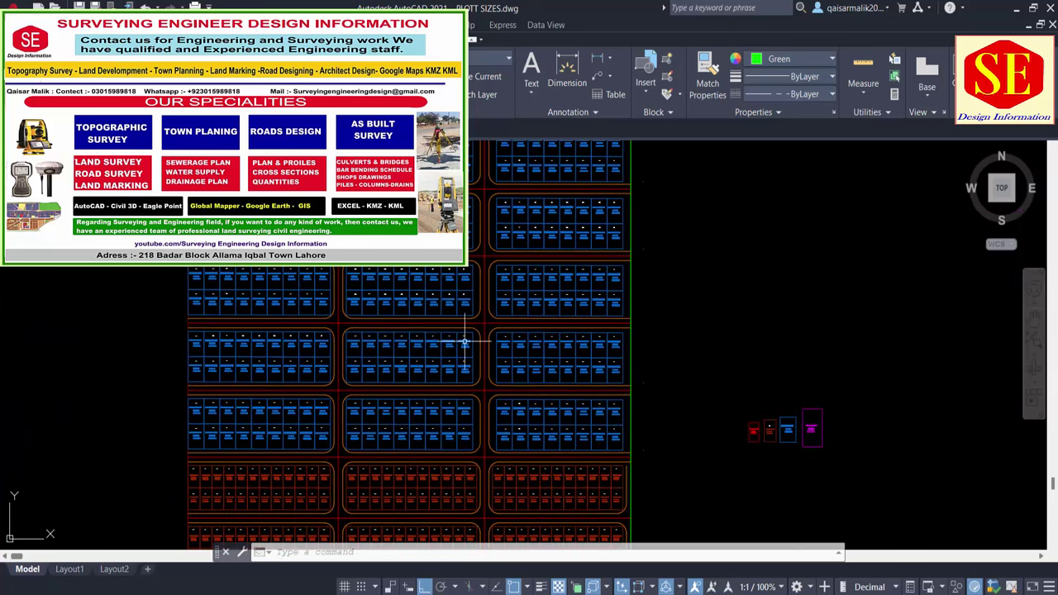
mouse_move(463, 342)
middle_mouse_down()
mouse_move(503, 413)
mouse_move(537, 224)
middle_mouse_up()
middle_click_drag(557, 347, 577, 266)
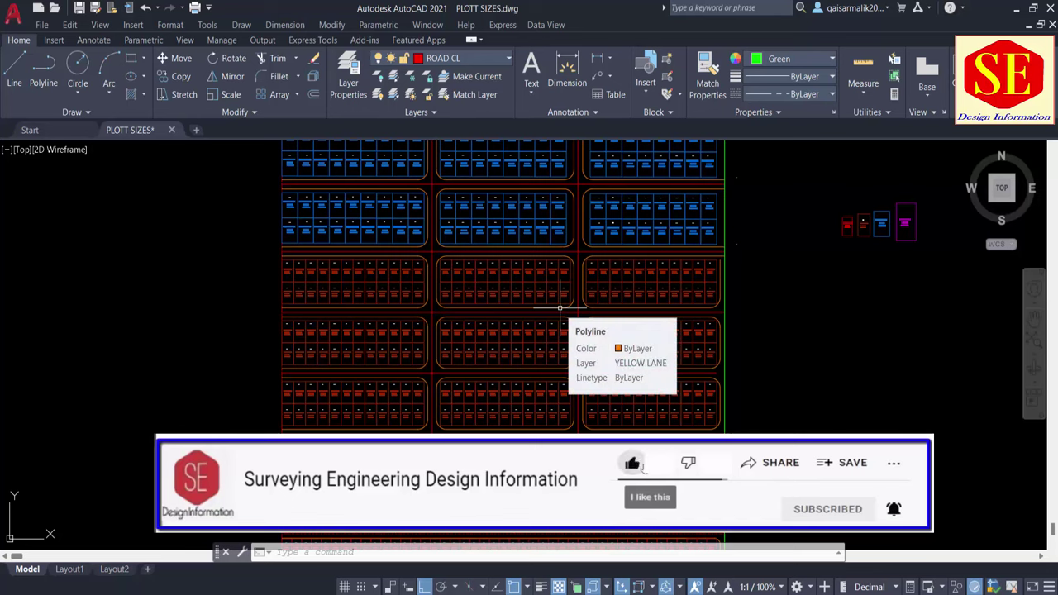
mouse_move(560, 278)
middle_mouse_down()
mouse_move(574, 406)
mouse_move(651, 307)
middle_mouse_up()
middle_click_drag(574, 272, 590, 322)
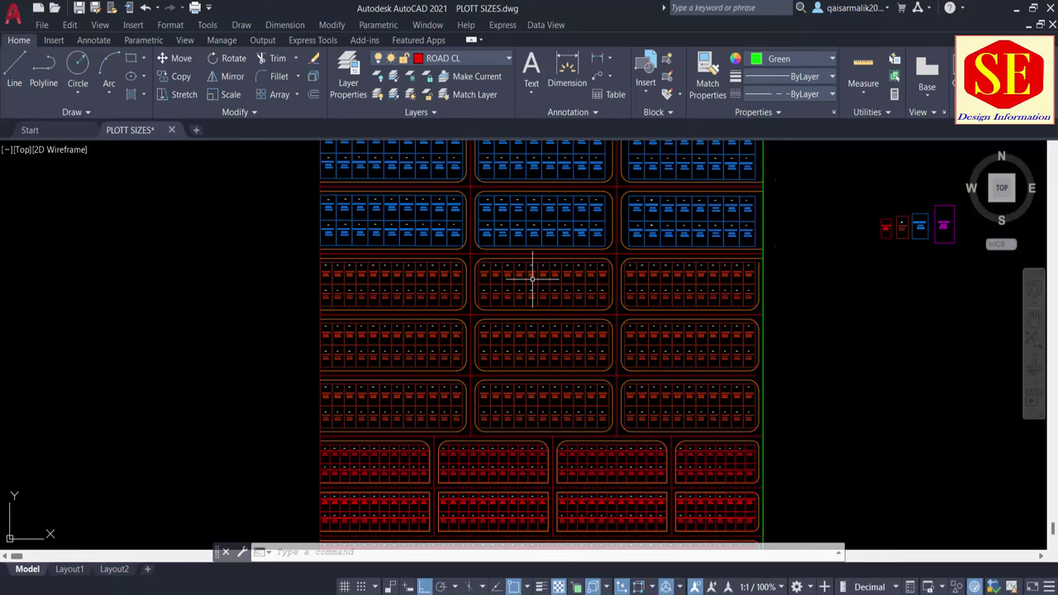
middle_click_drag(534, 303, 529, 290)
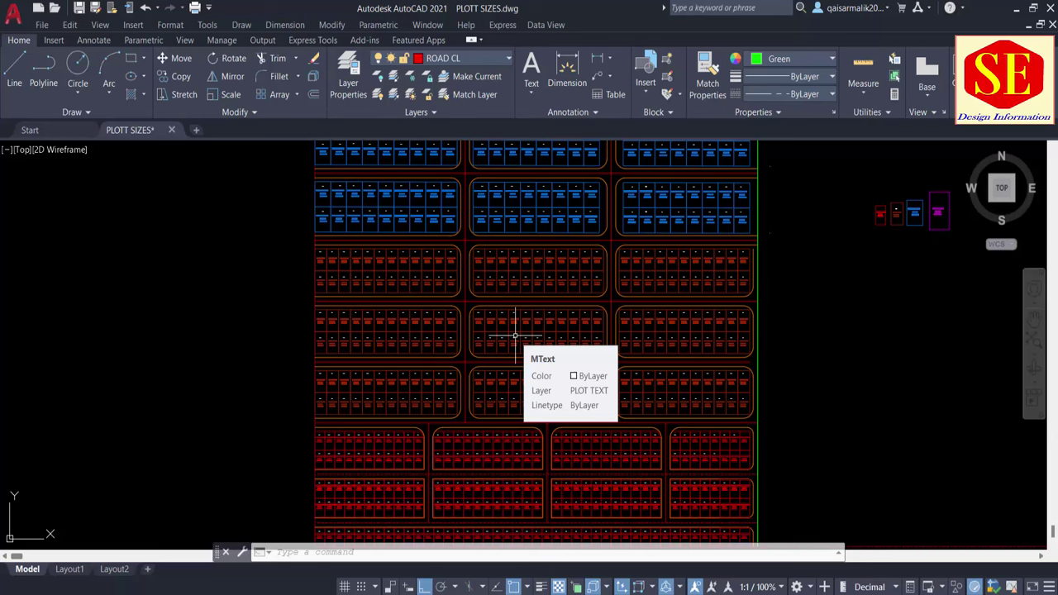
mouse_move(557, 337)
middle_mouse_down()
mouse_move(577, 289)
mouse_move(573, 373)
middle_mouse_up()
middle_click_drag(563, 302, 565, 338)
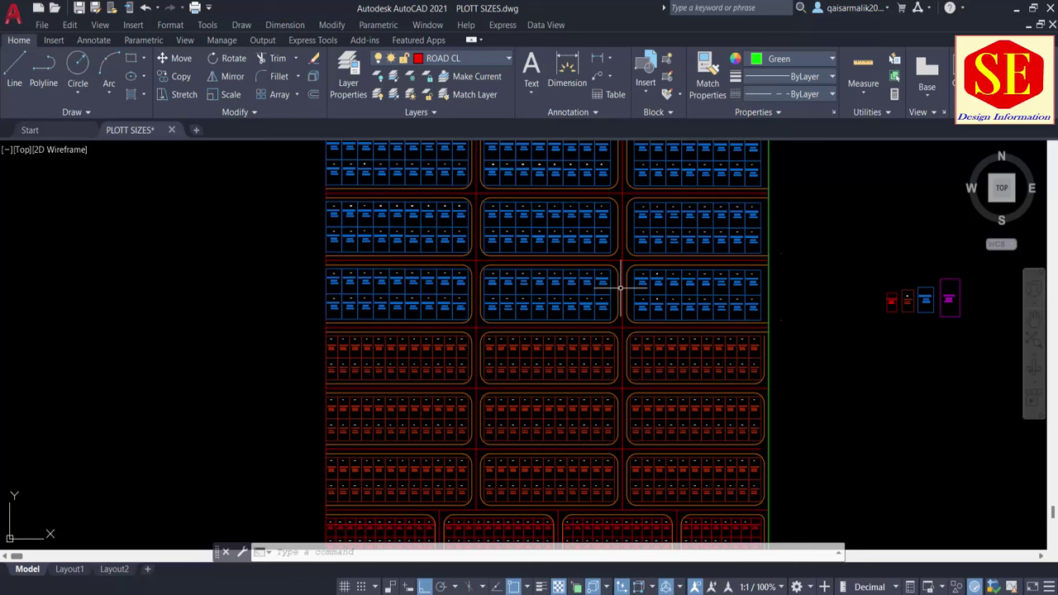
scroll(619, 288, "up", 5)
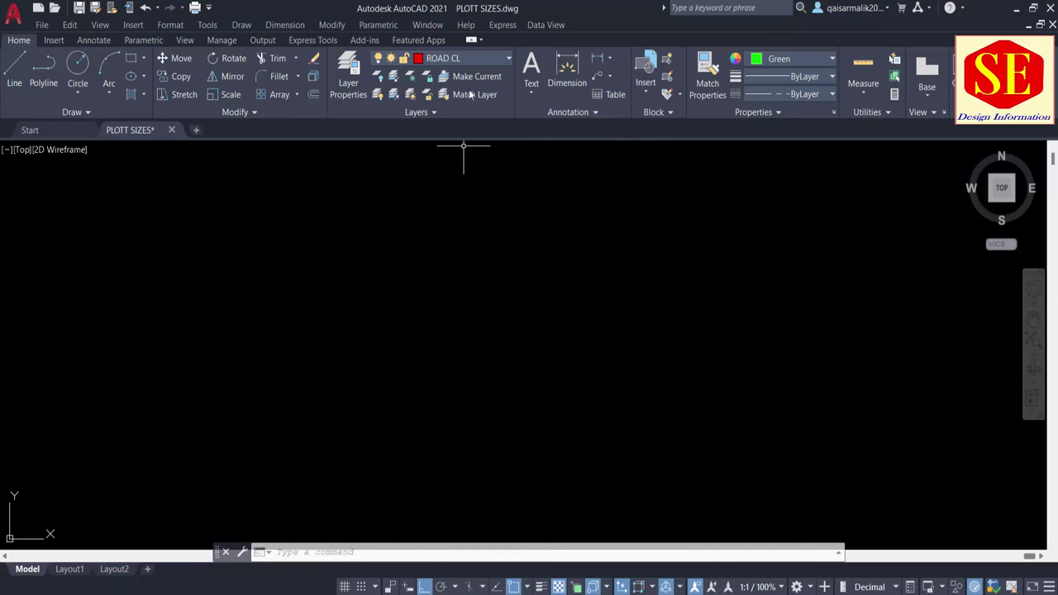
Step: Create the new layer Layer2 in the Layer Properties Manager with LA
left_click(478, 59)
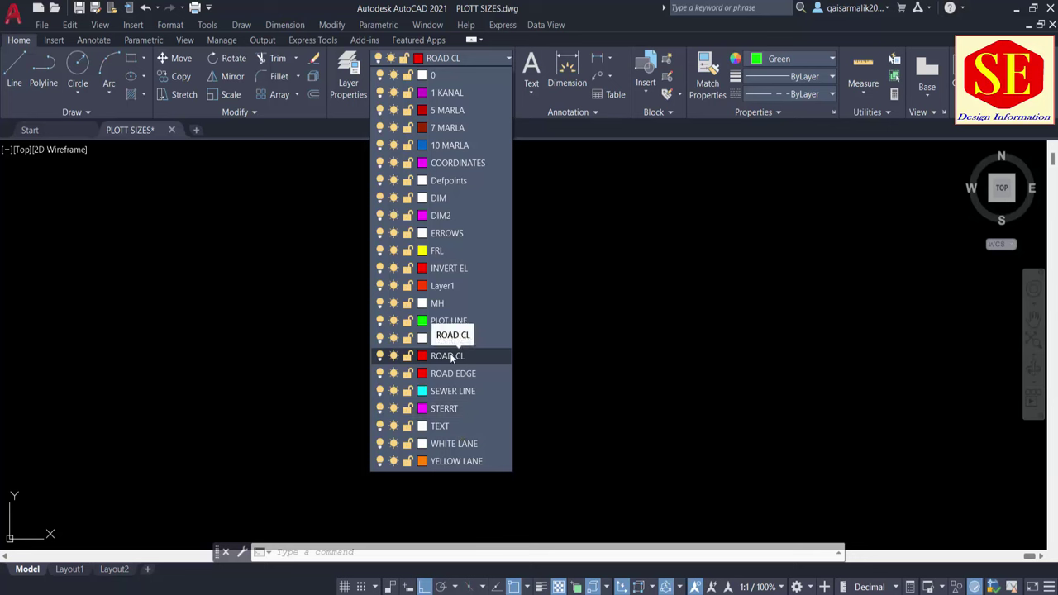
type("l")
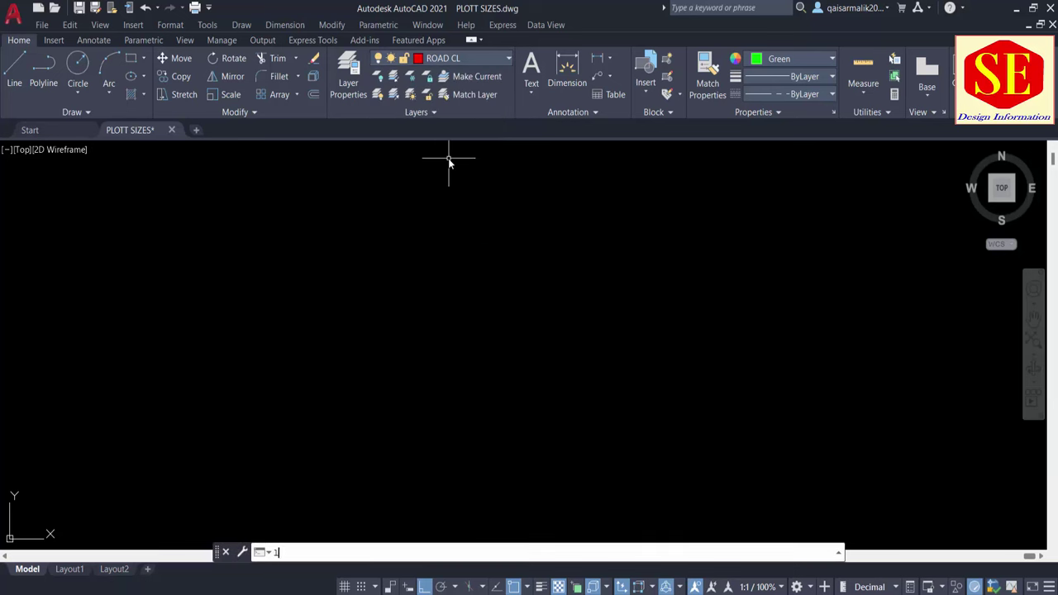
type("a")
key("Return")
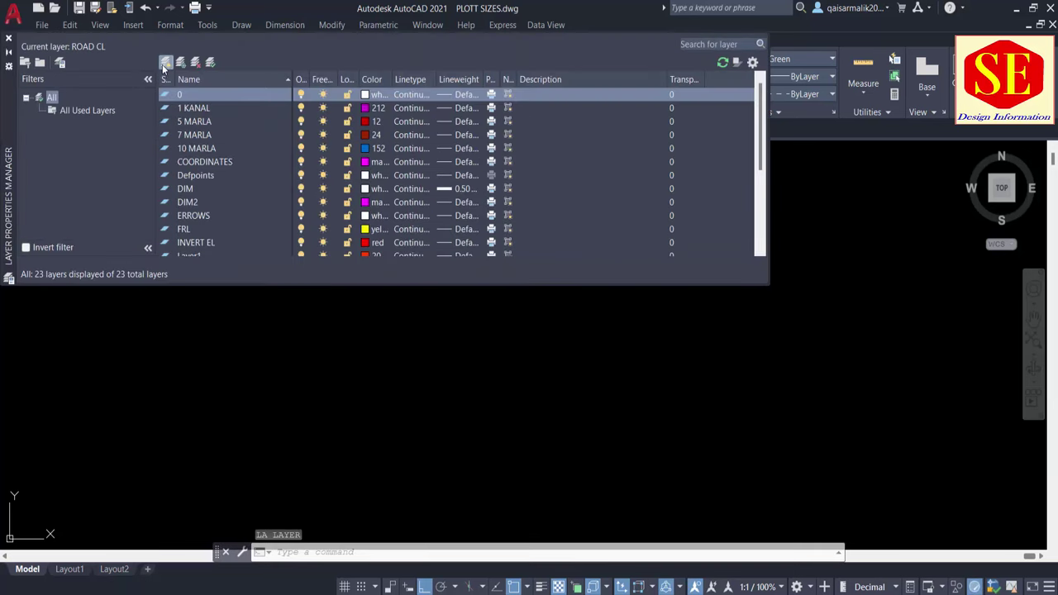
left_click(165, 63)
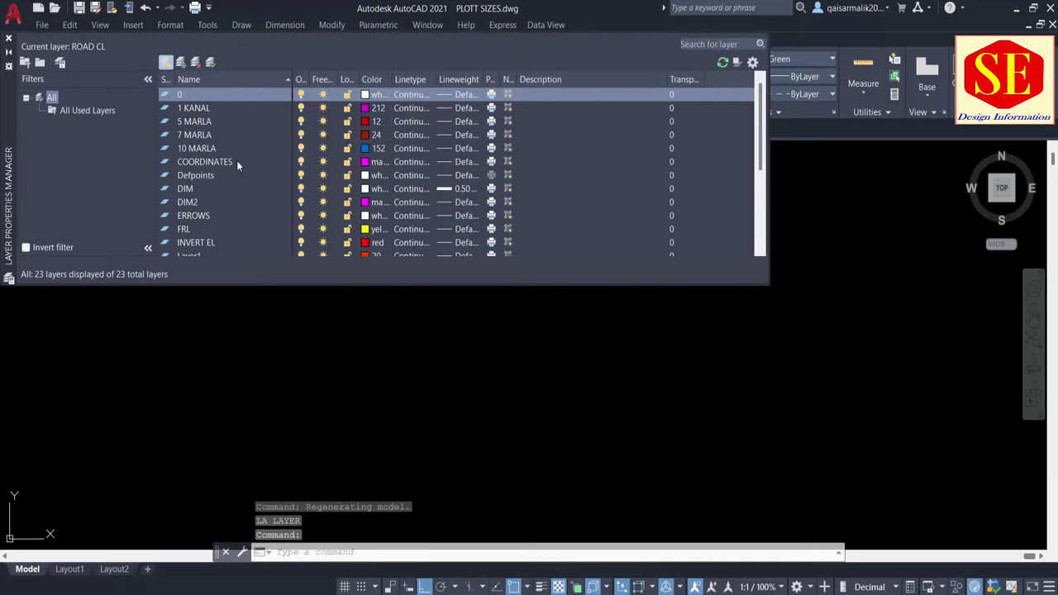
left_click(9, 39)
middle_click_drag(500, 263, 495, 343)
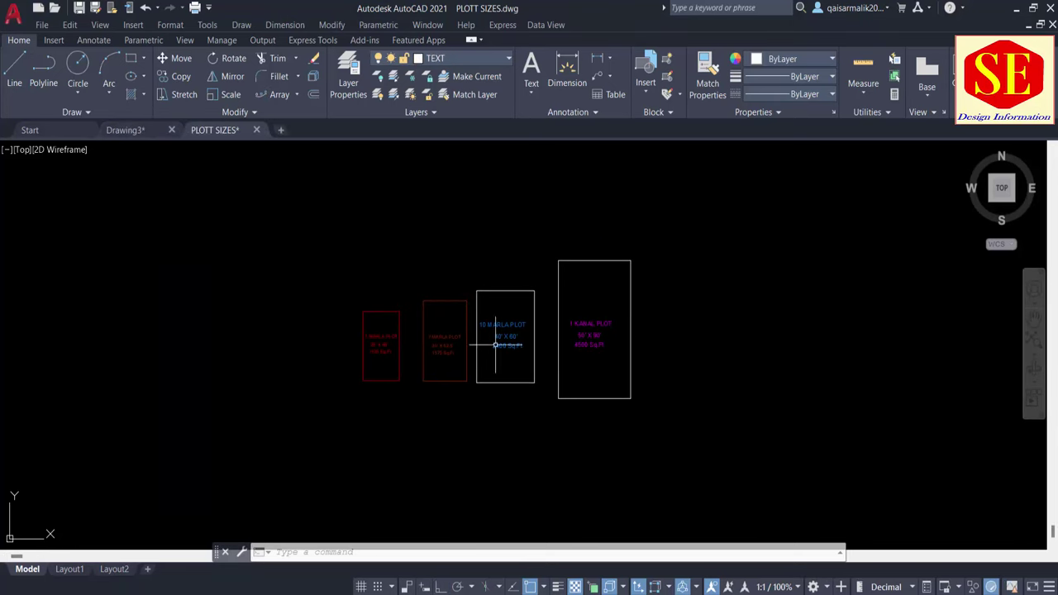
scroll(292, 346, "up", 2)
scroll(411, 345, "up", 2)
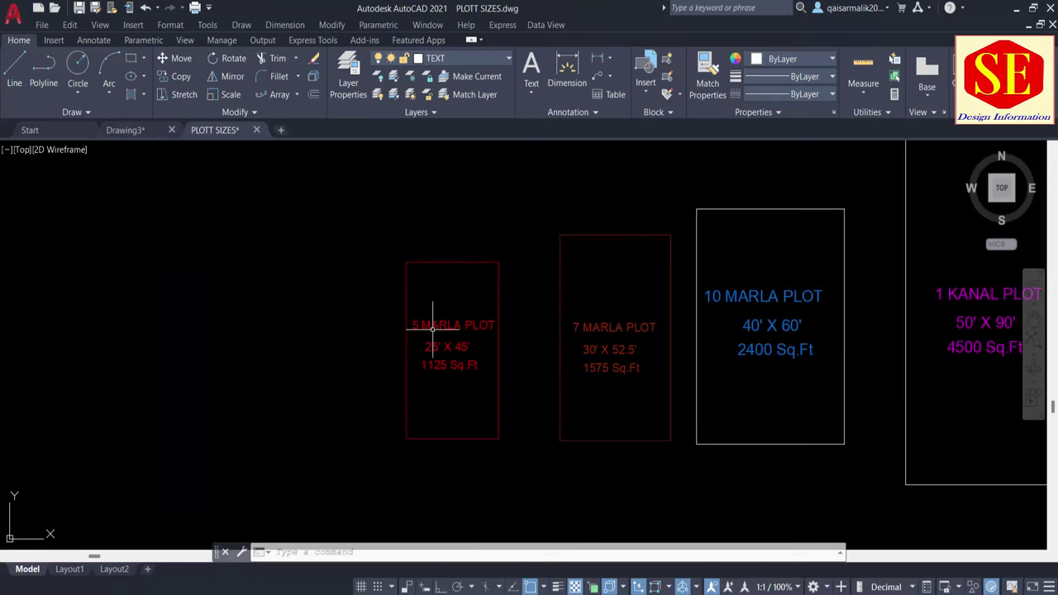
scroll(450, 348, "up", 2)
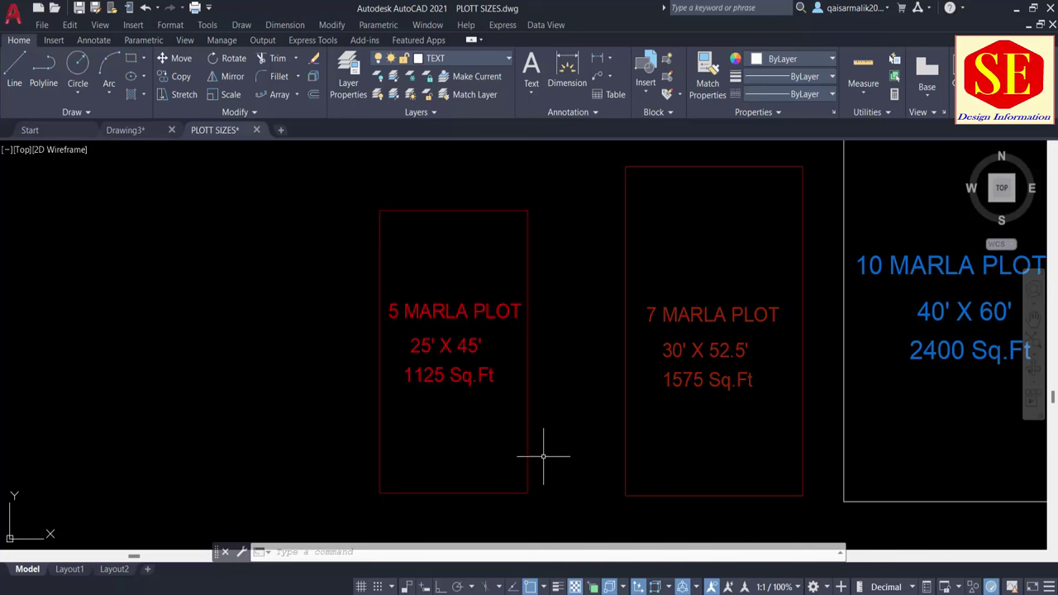
middle_click_drag(569, 449, 360, 487)
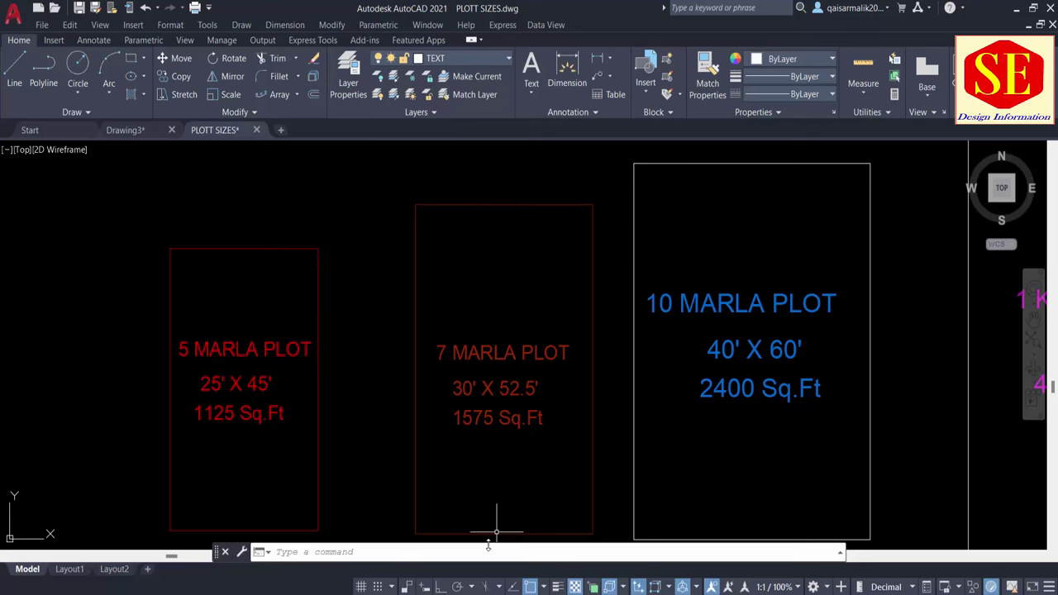
middle_click_drag(546, 484, 385, 473)
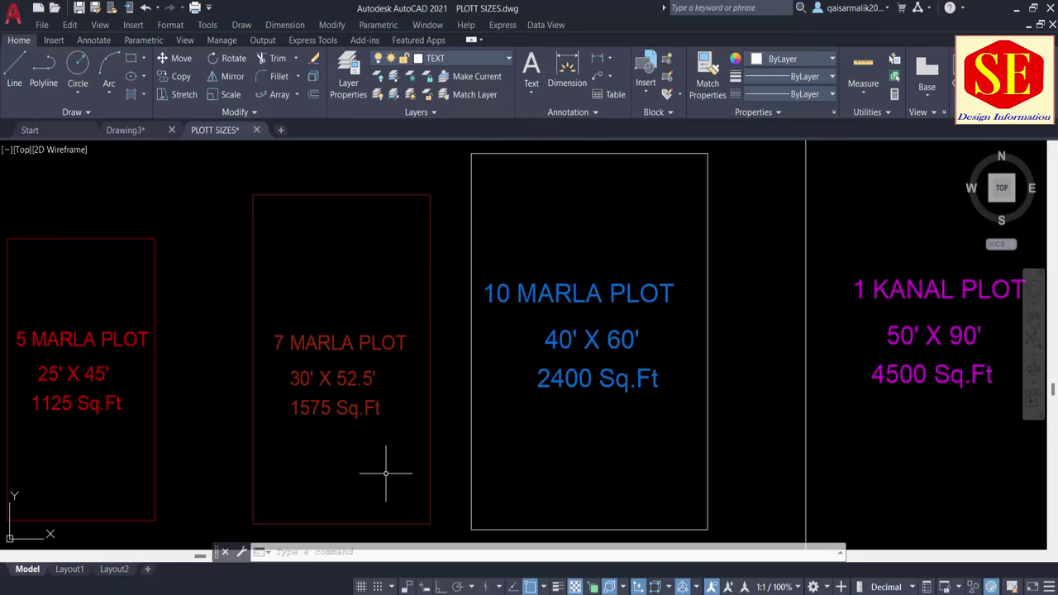
middle_click_drag(555, 432, 374, 442)
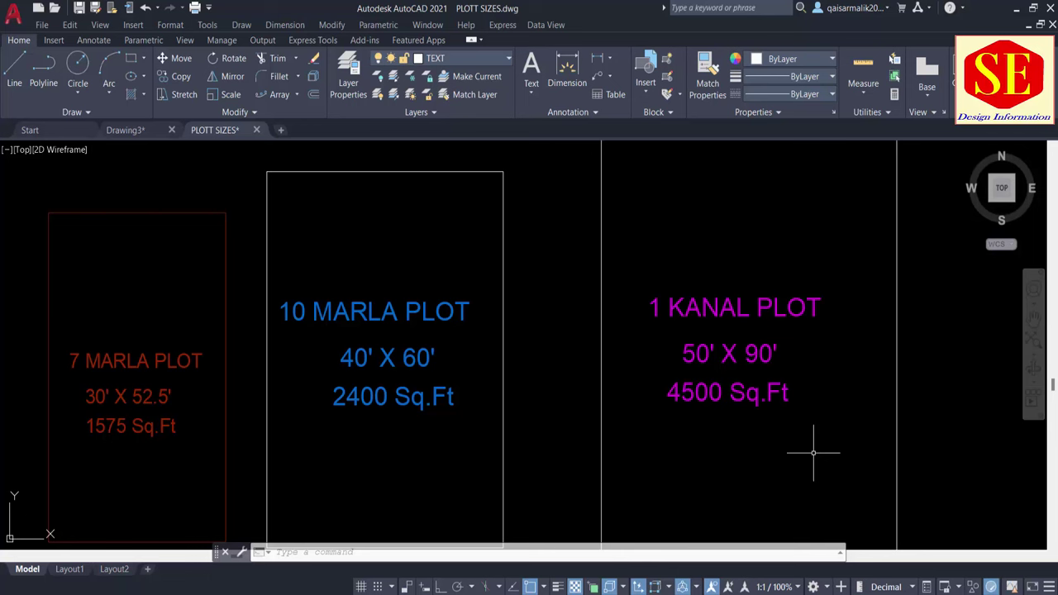
scroll(496, 316, "down", 3)
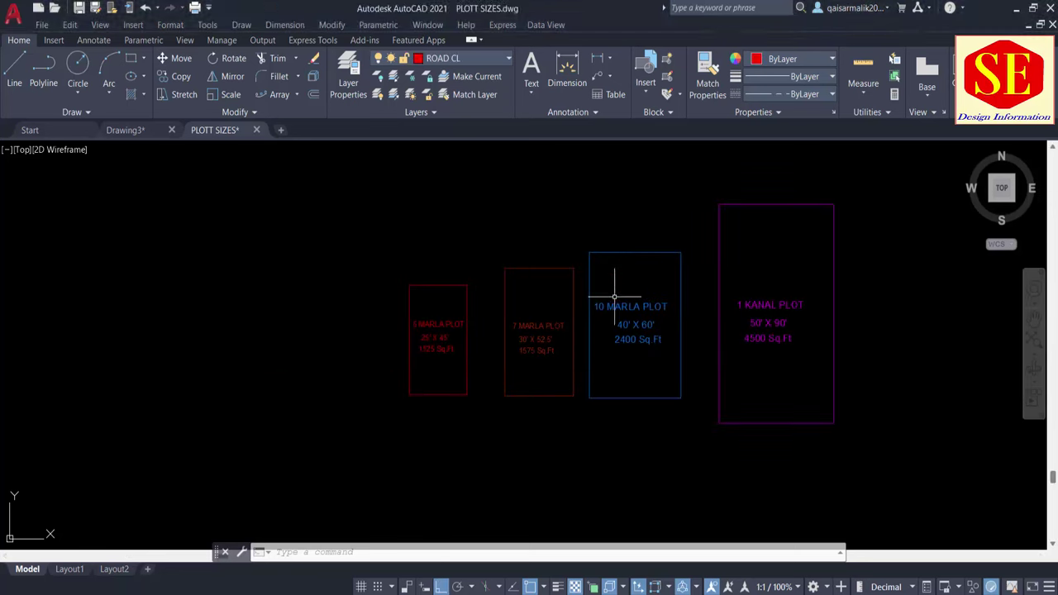
Step: Zoom and pan until the 5, 7, 10 Marla and 1 Kanal plot blocks fill the view
scroll(429, 313, "down", 1)
scroll(428, 313, "down", 3)
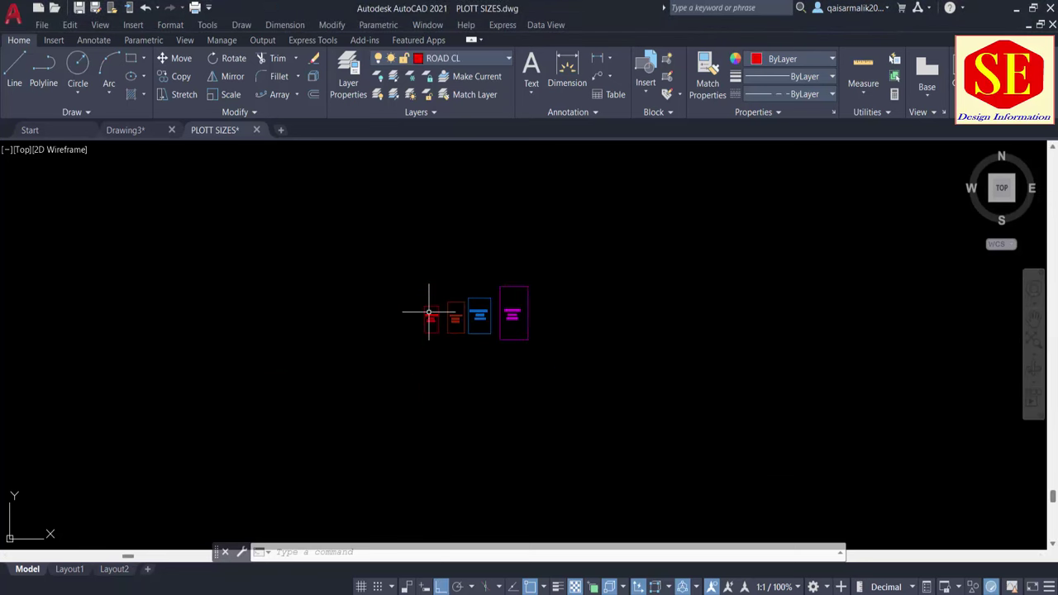
scroll(428, 312, "down", 2)
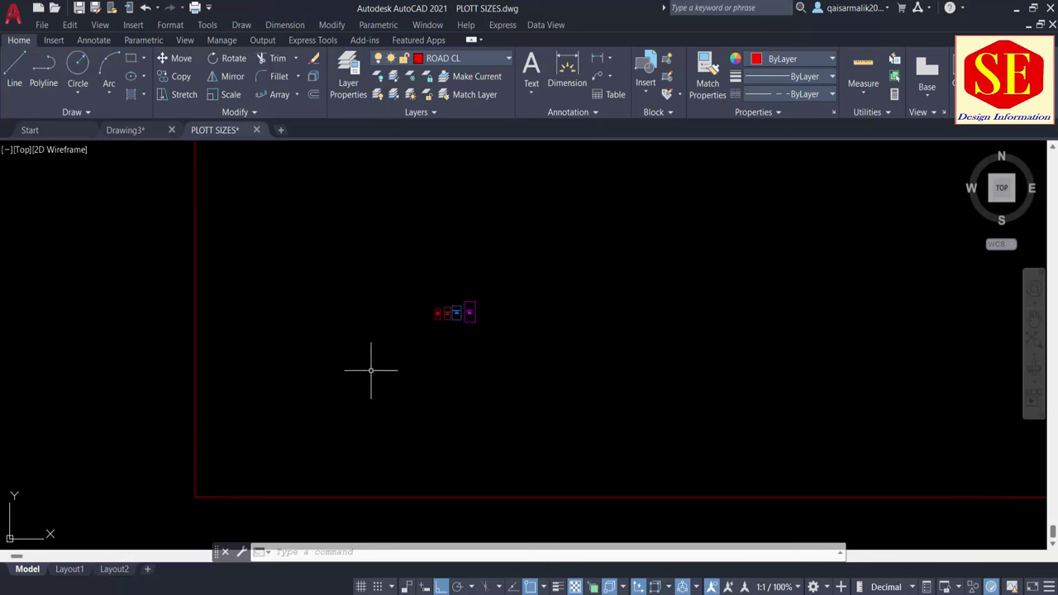
scroll(389, 376, "down", 2)
scroll(497, 345, "down", 2)
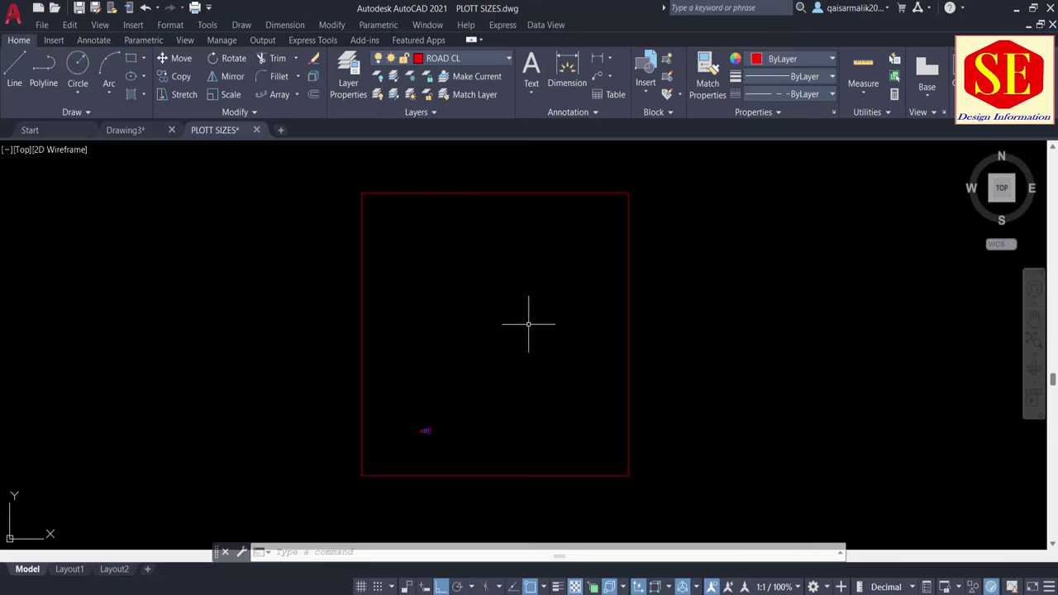
scroll(435, 467, "up", 2)
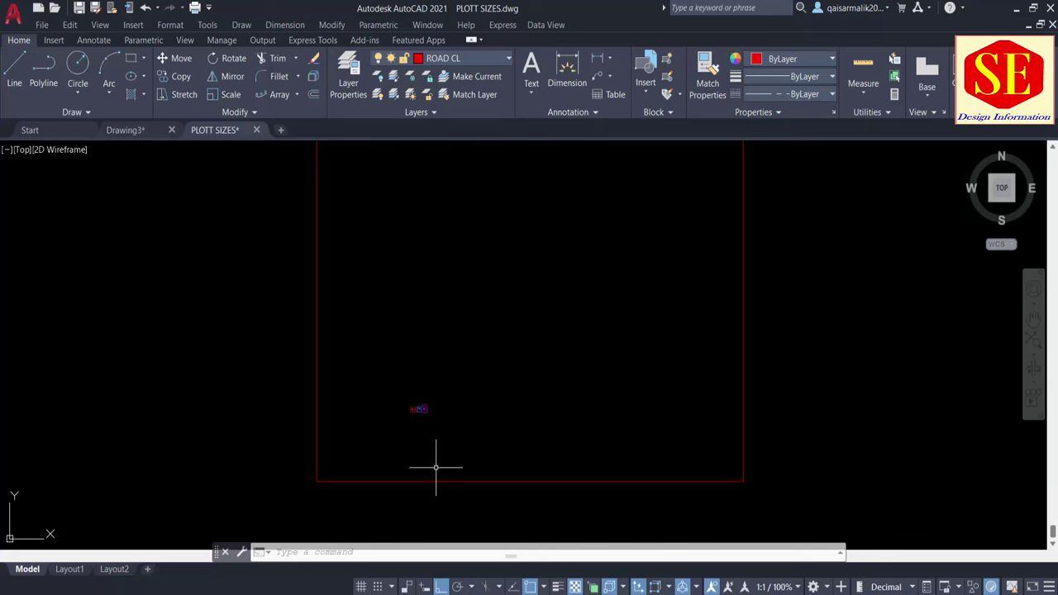
scroll(380, 417, "up", 6)
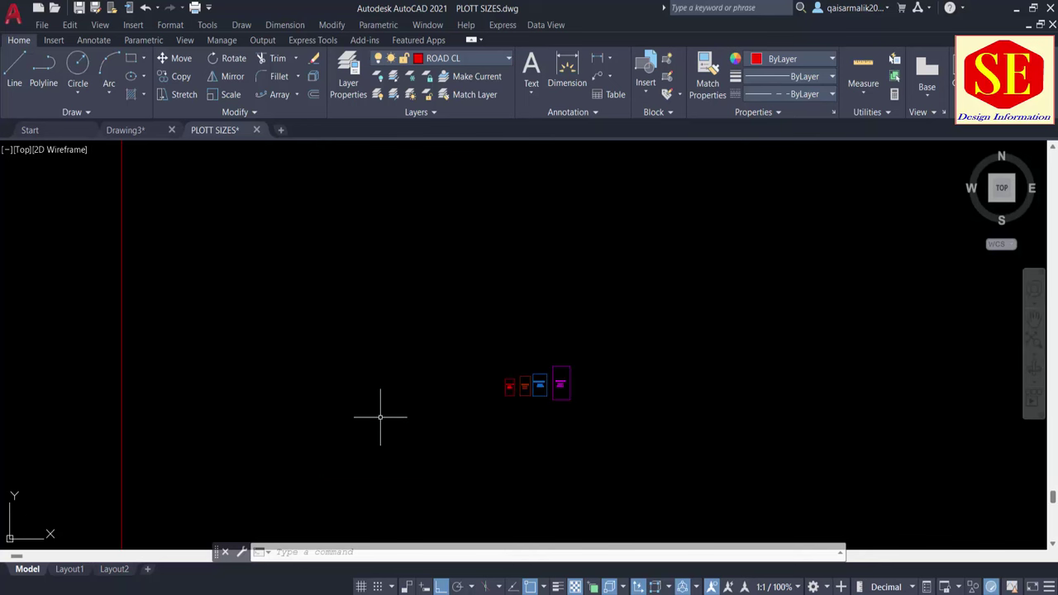
middle_click_drag(498, 447, 483, 336)
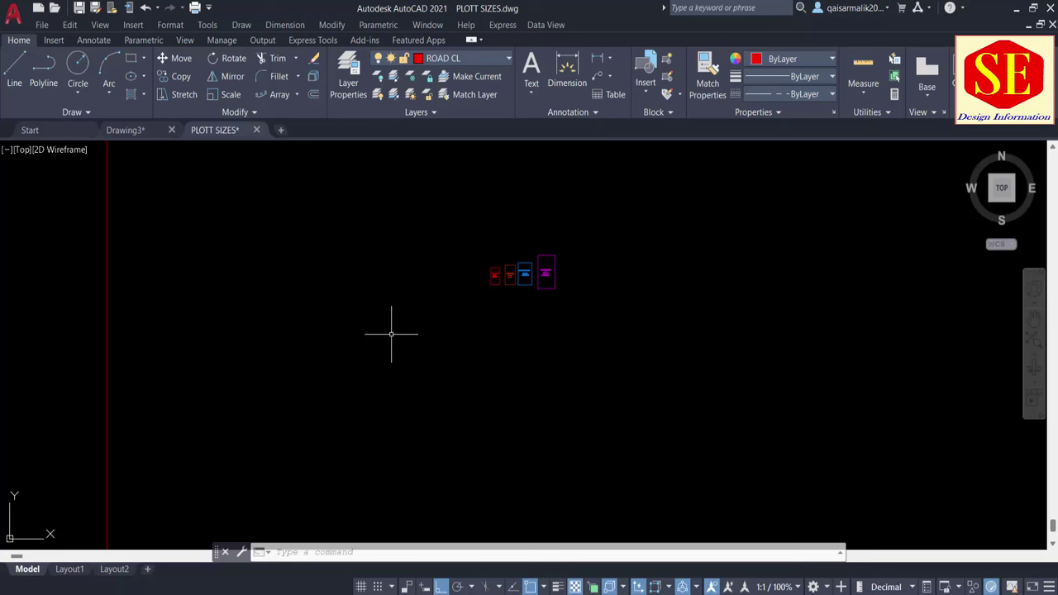
scroll(524, 244, "up", 6)
scroll(521, 248, "up", 2)
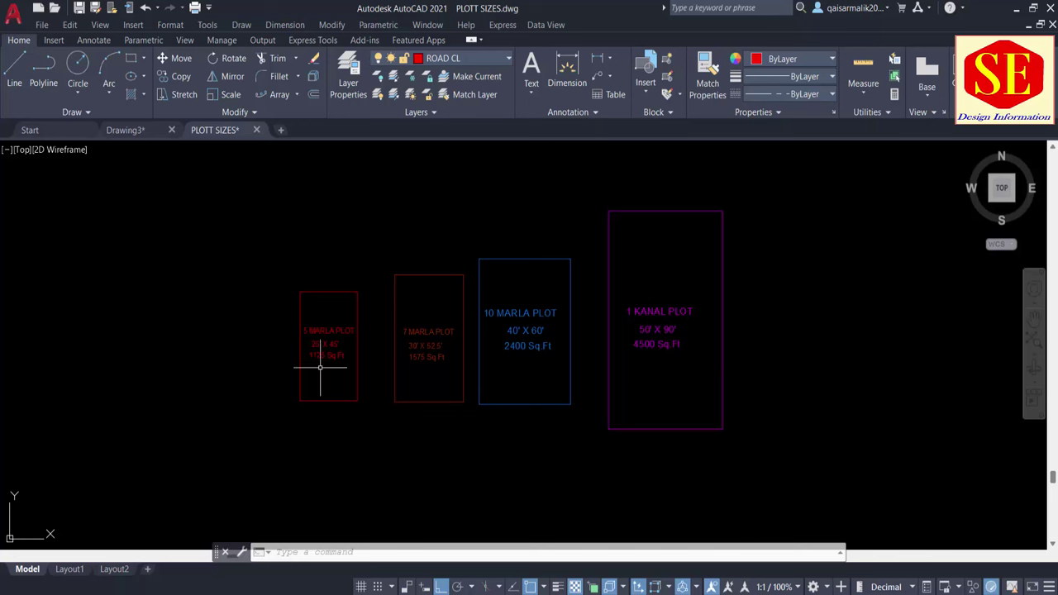
scroll(320, 367, "up", 2)
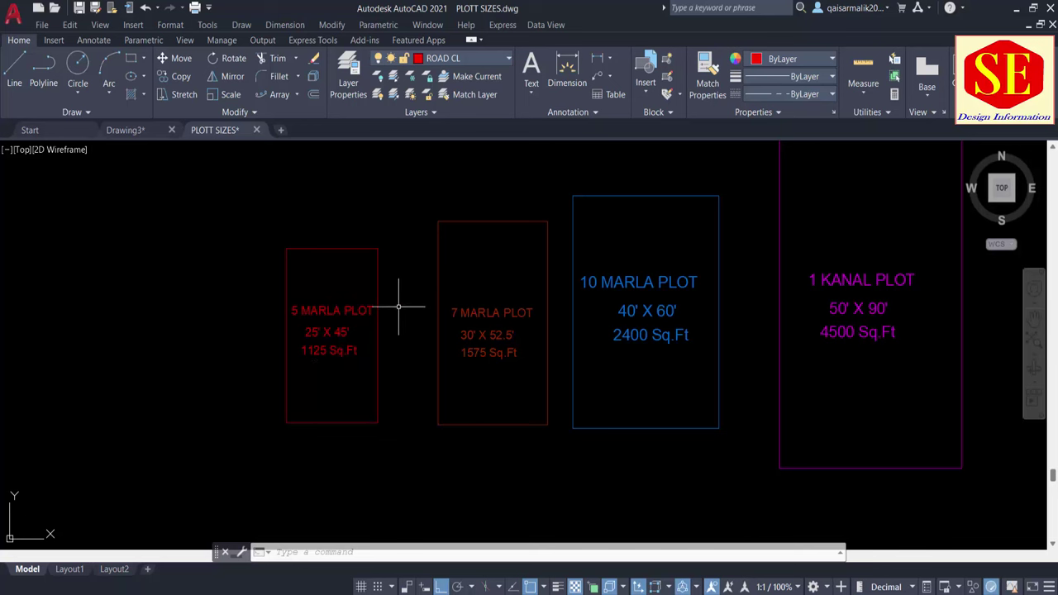
Step: With ROAD CL current, place a trial 25' dimension under the 5 Marla plot
left_click(474, 57)
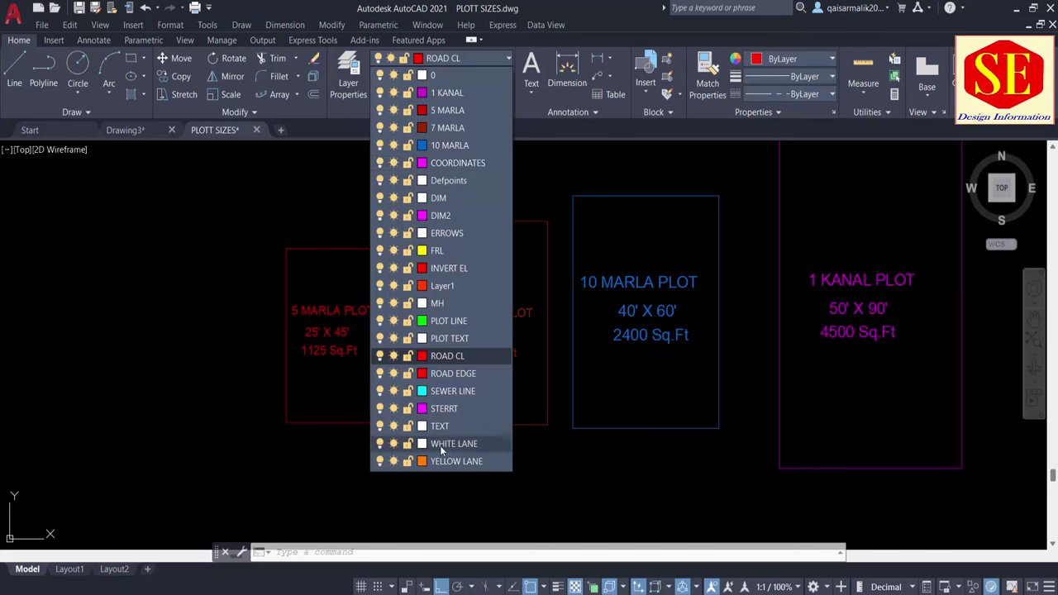
left_click(649, 411)
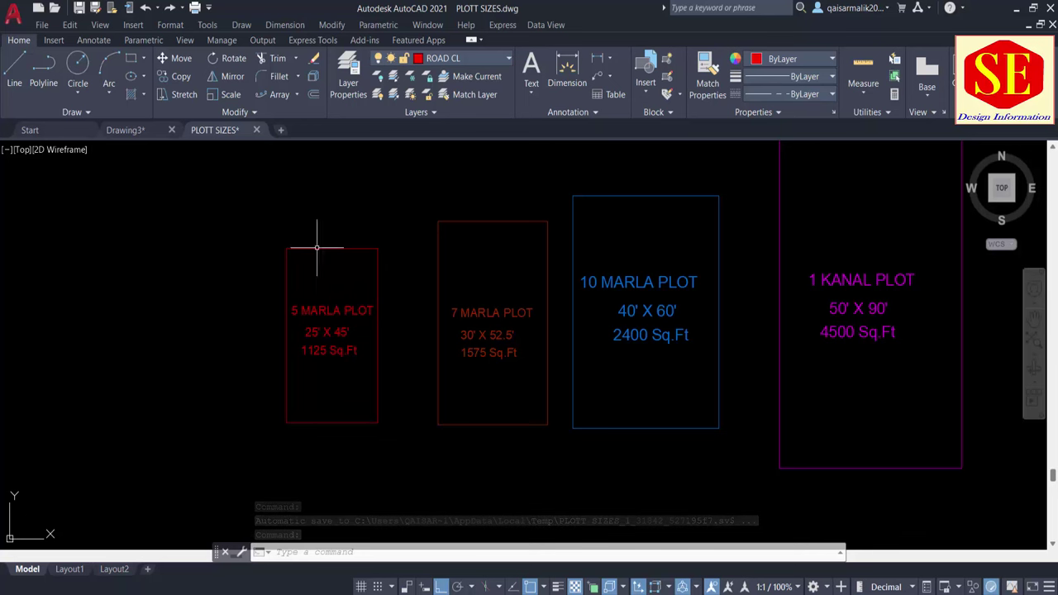
left_click(597, 64)
scroll(290, 413, "up", 4)
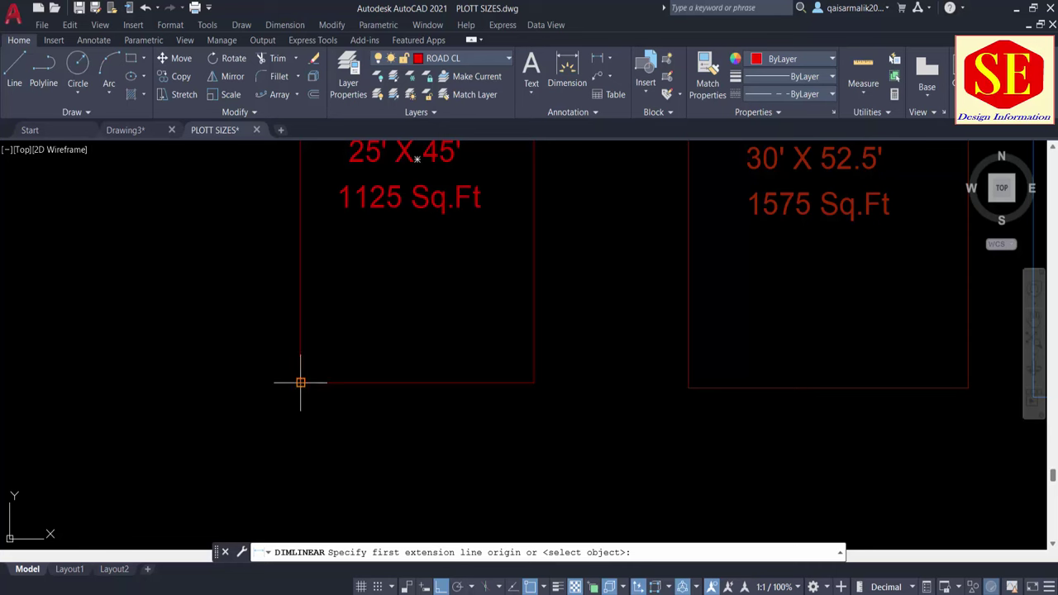
left_click(300, 383)
left_click(534, 383)
left_click(529, 418)
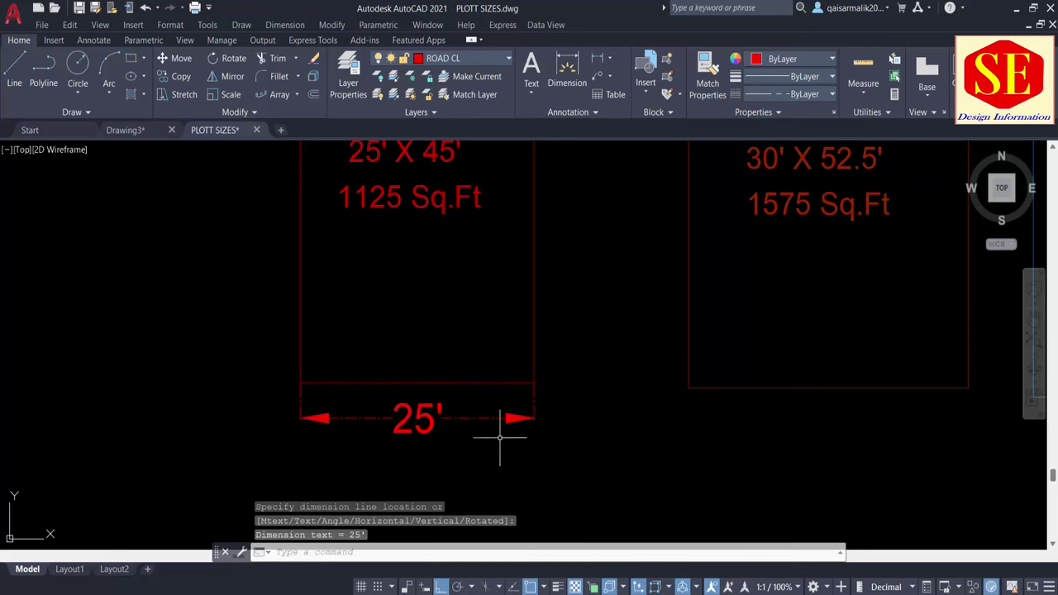
scroll(488, 405, "down", 4)
scroll(463, 351, "up", 4)
scroll(471, 339, "down", 2)
Step: Add a 45' side dimension to the 5 Marla plot, then erase both trial dimensions
key("Return")
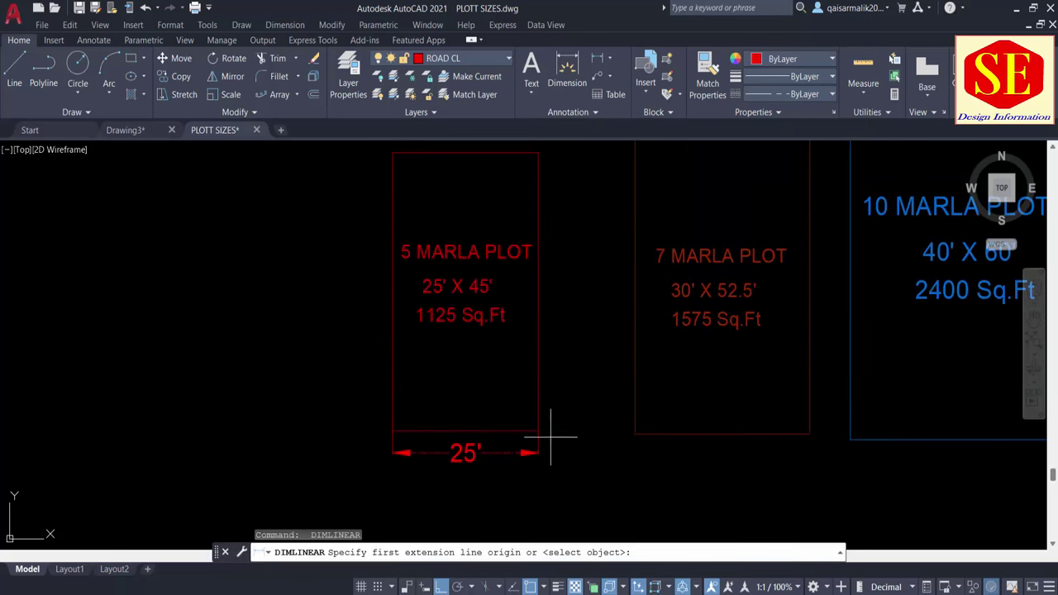
left_click(538, 430)
left_click(538, 152)
left_click(557, 165)
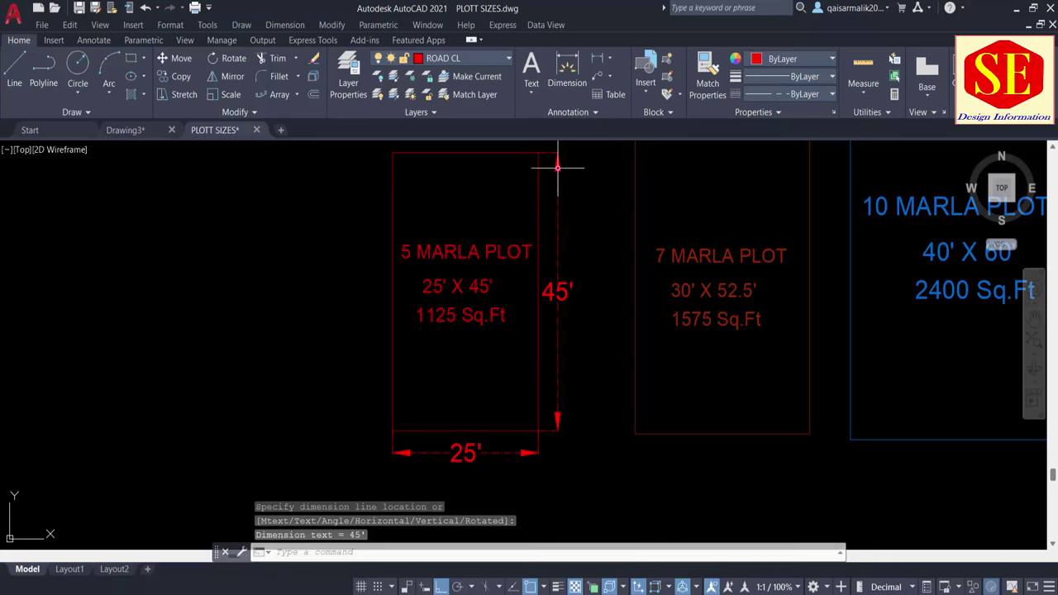
left_click(568, 290)
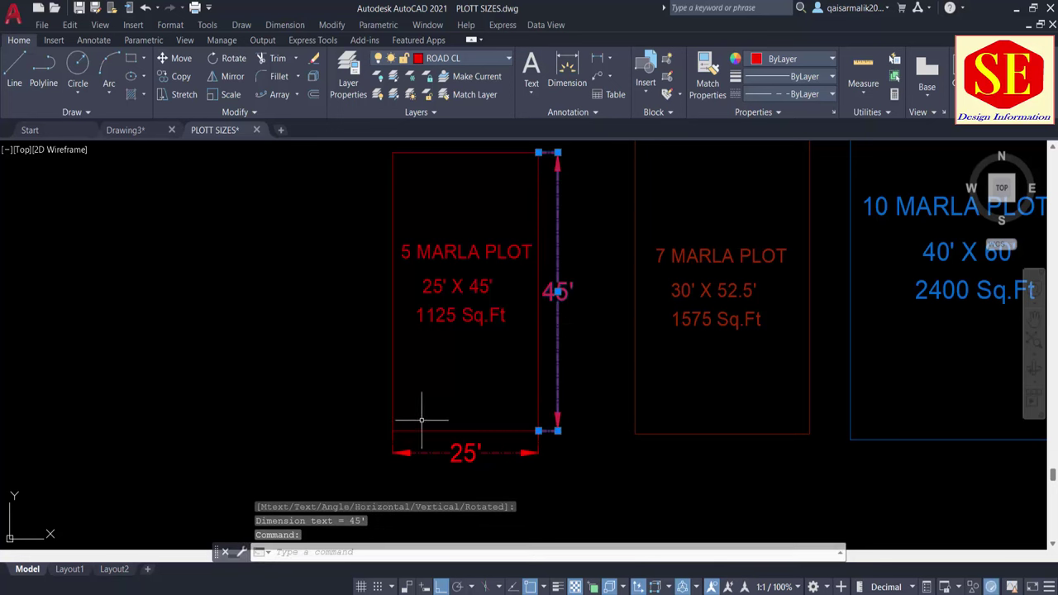
left_click(469, 465)
type("e")
key("Return")
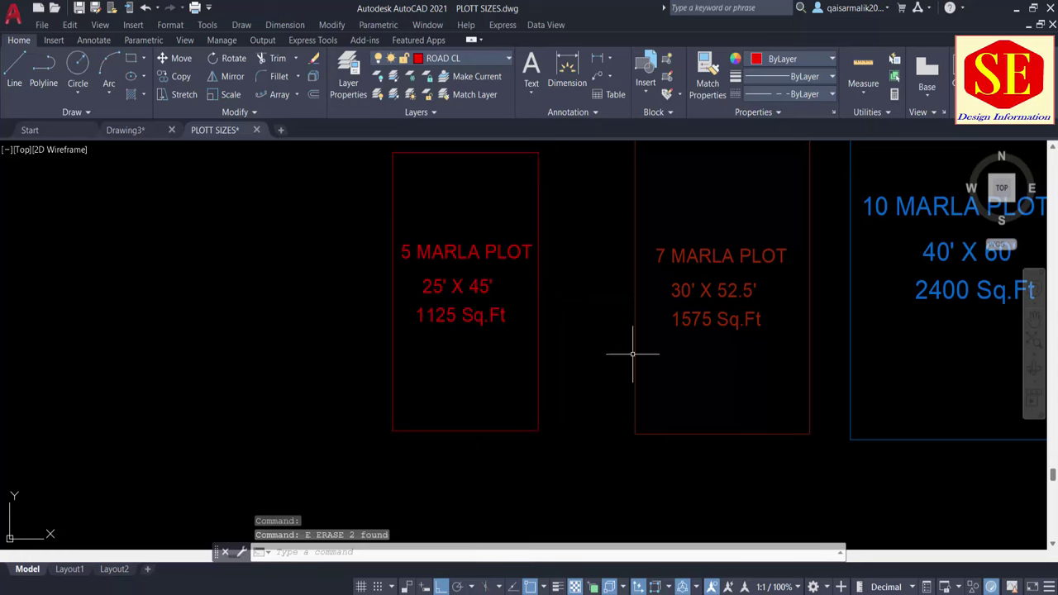
Step: Dimension the 7 Marla plot's bottom edge at 30'
middle_click_drag(632, 353, 457, 379)
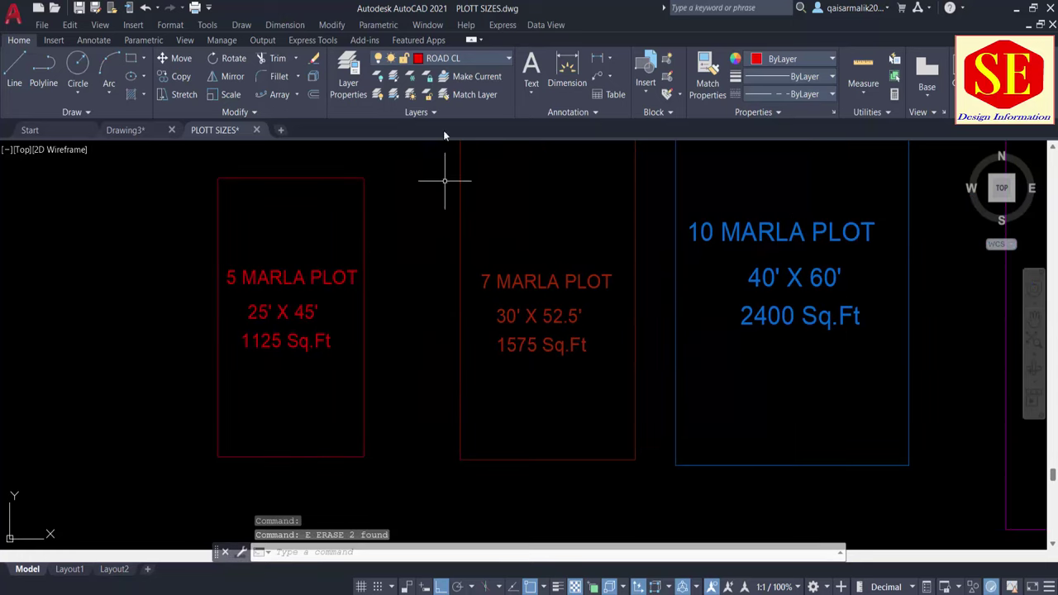
left_click(461, 460)
left_click(635, 460)
left_click(620, 490)
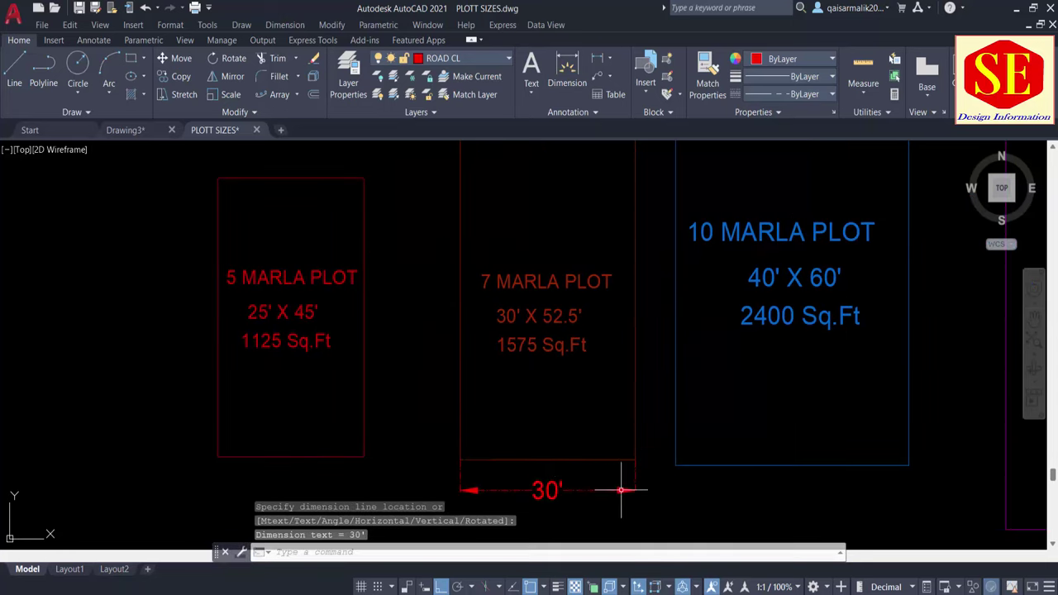
Step: Start a 52'-6" side dimension on the 7 Marla plot, then cancel it
key("Return")
left_click(635, 460)
middle_click_drag(628, 270, 620, 349)
left_click(628, 215)
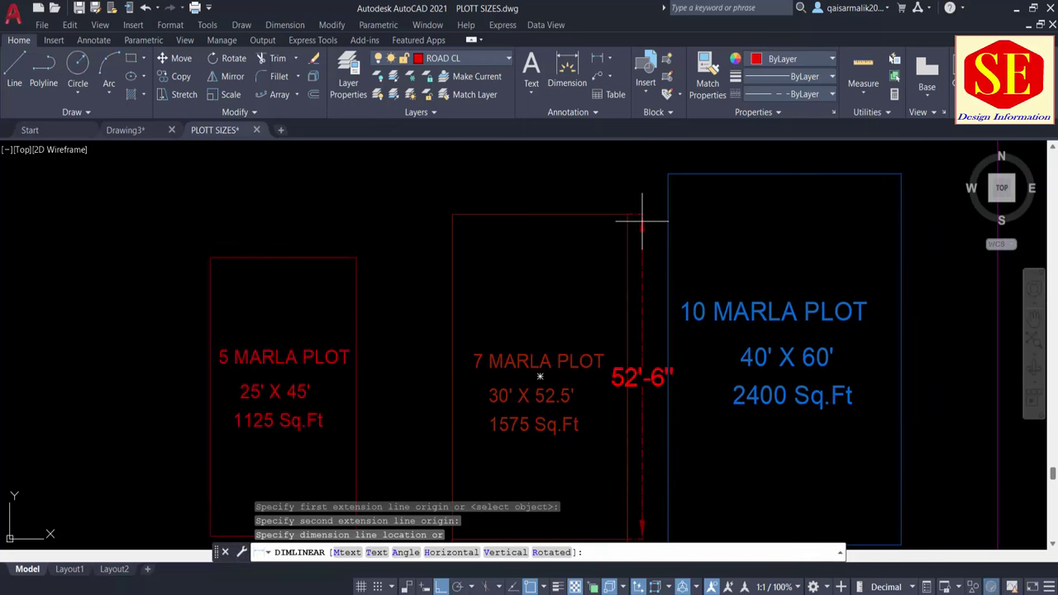
key("Escape")
scroll(641, 221, "down", 4)
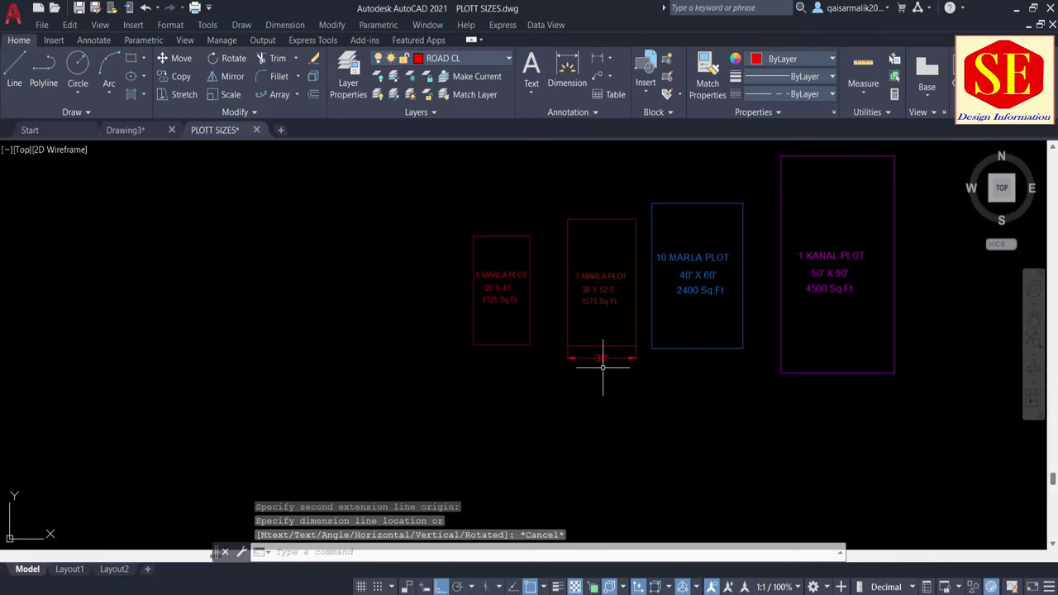
left_click(602, 357)
key("Return")
key("Escape")
Step: Delete the 30' dimension and turn the 5 Marla plot's 4 objects into block 1
left_click(616, 358)
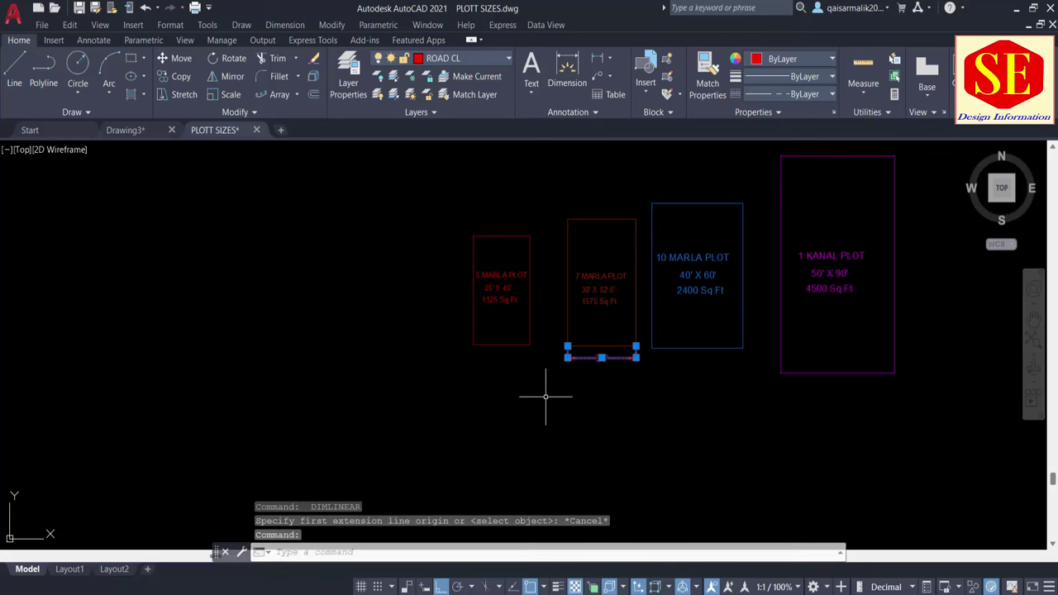
key("Delete")
type("B")
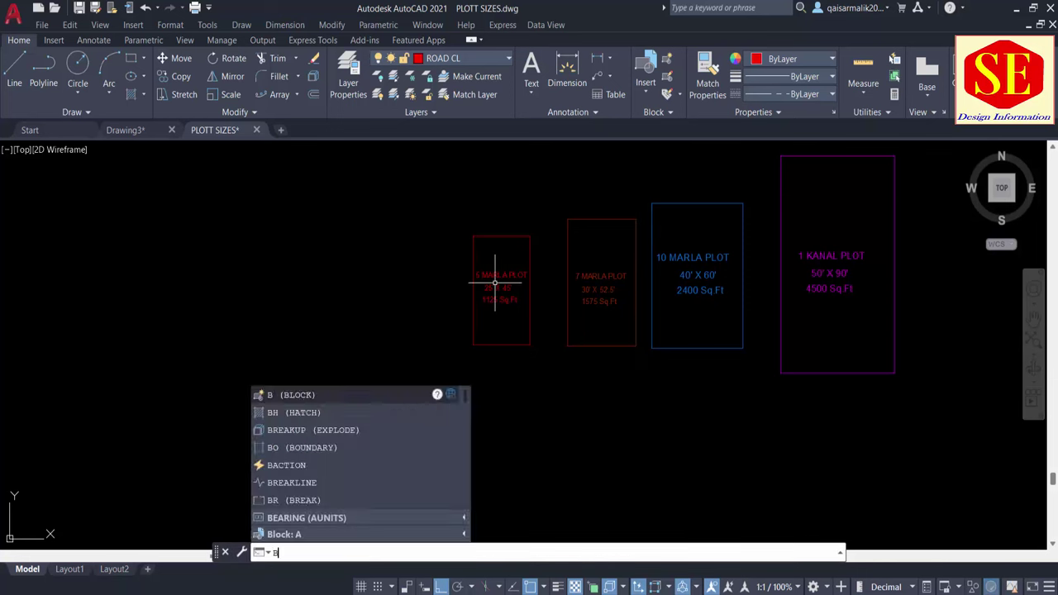
key("Return")
type("1")
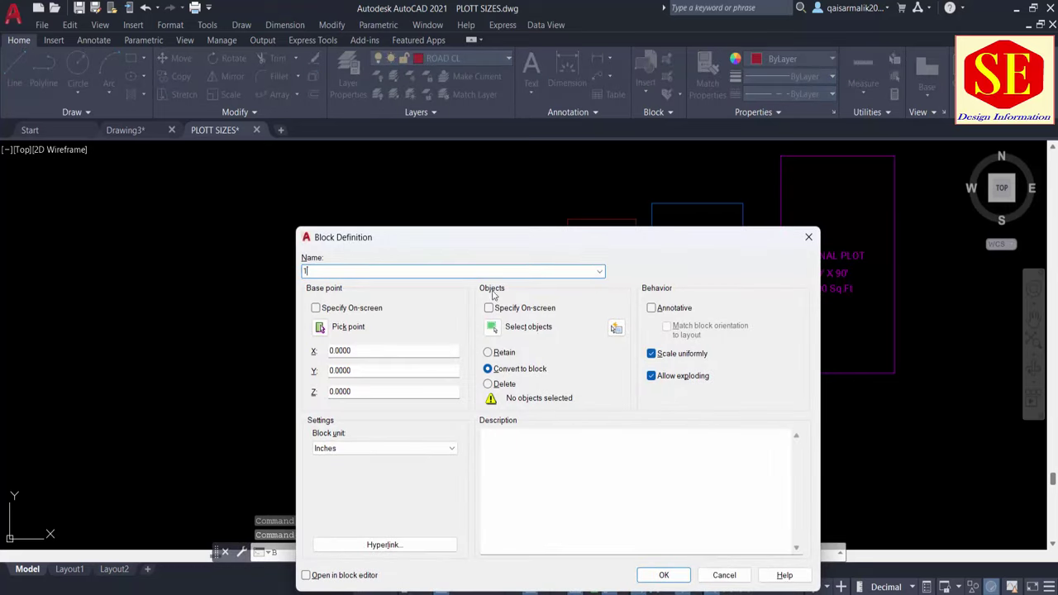
left_click(492, 327)
left_click(529, 215)
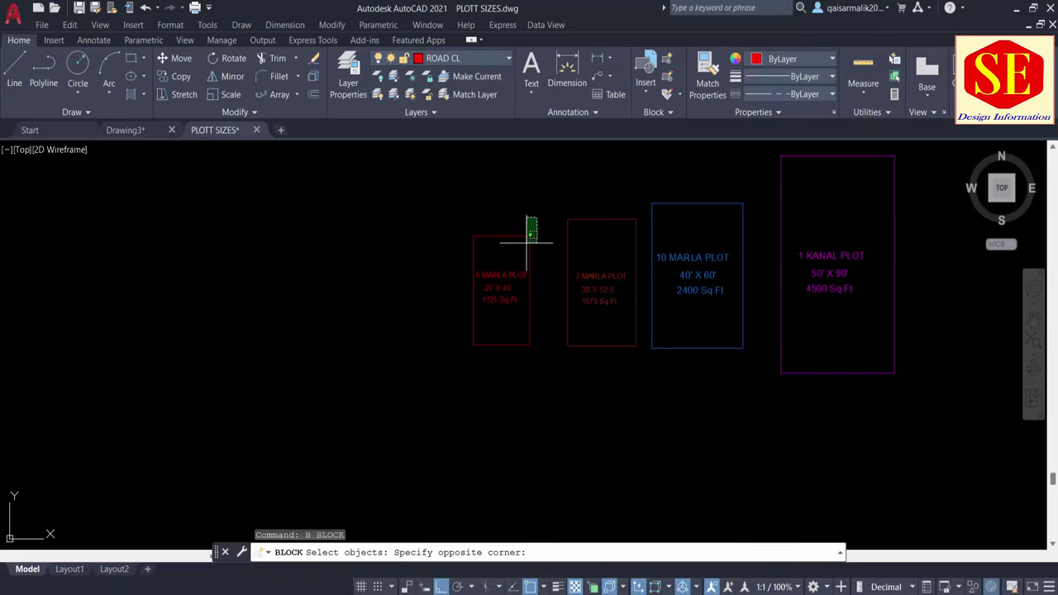
left_click(444, 372)
key("Return")
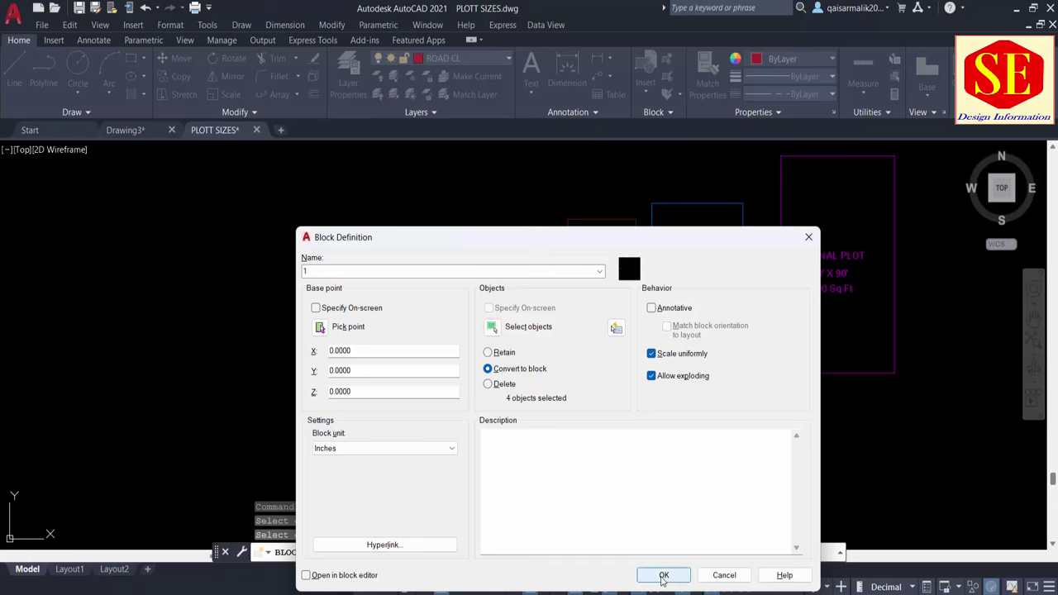
left_click(664, 573)
type("B")
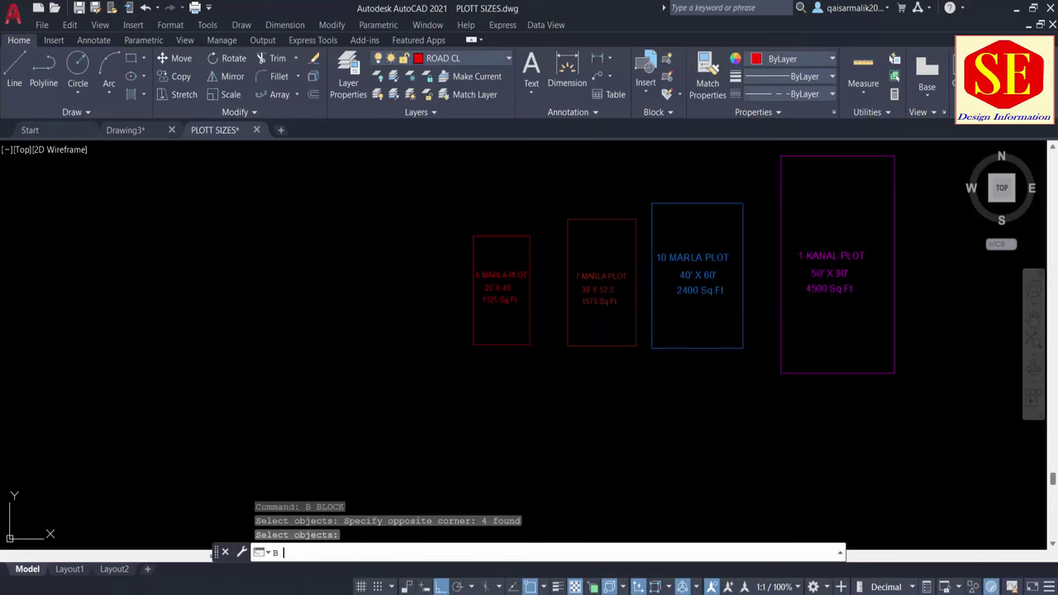
Step: Define block 2 from the 7 Marla plot's four objects
key("Return")
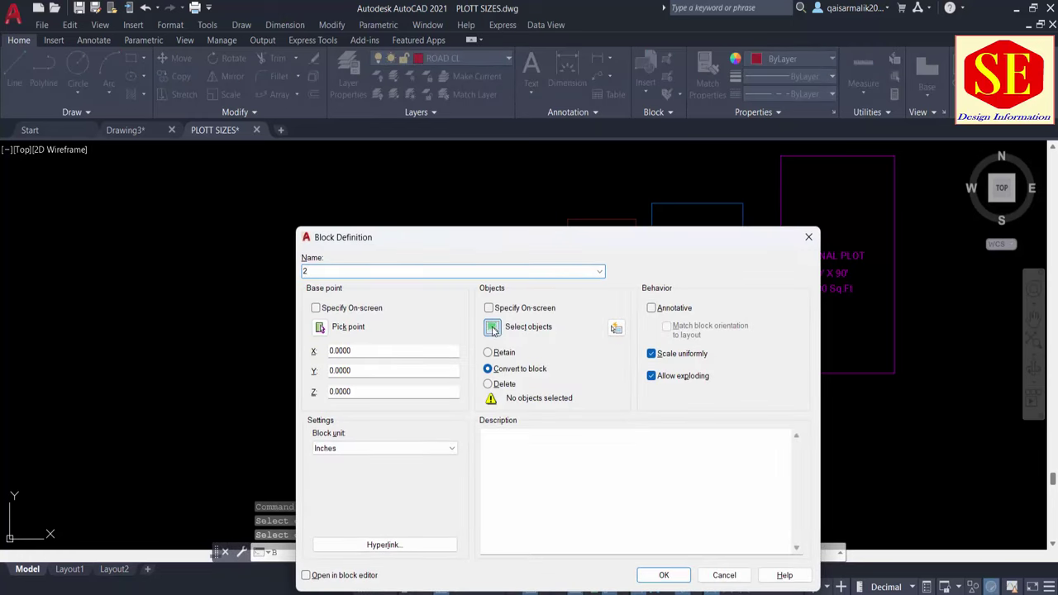
left_click(491, 327)
left_click(628, 191)
left_click(571, 415)
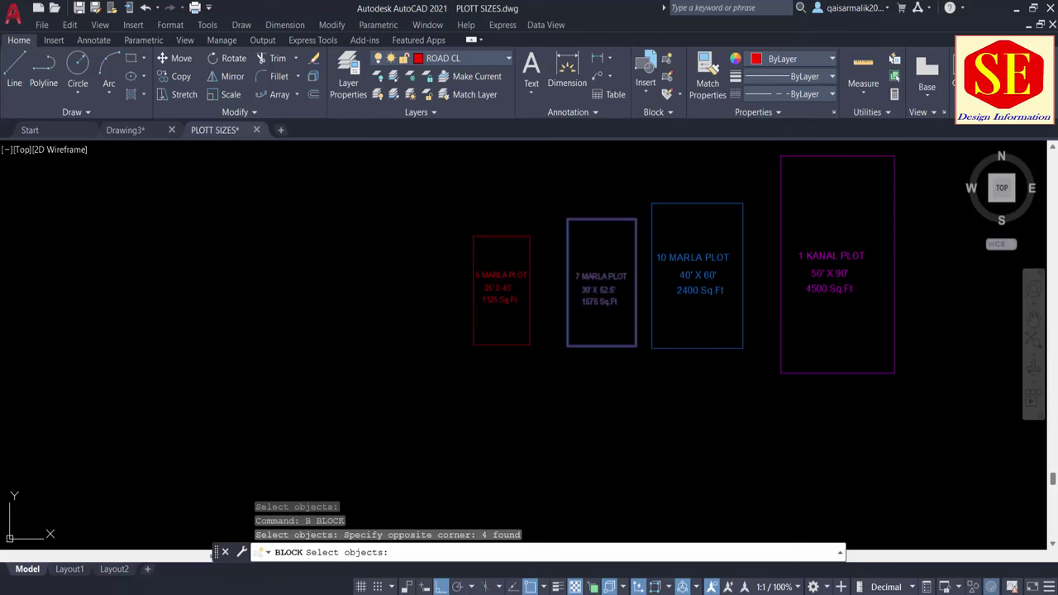
key("Return")
left_click(680, 574)
type("B")
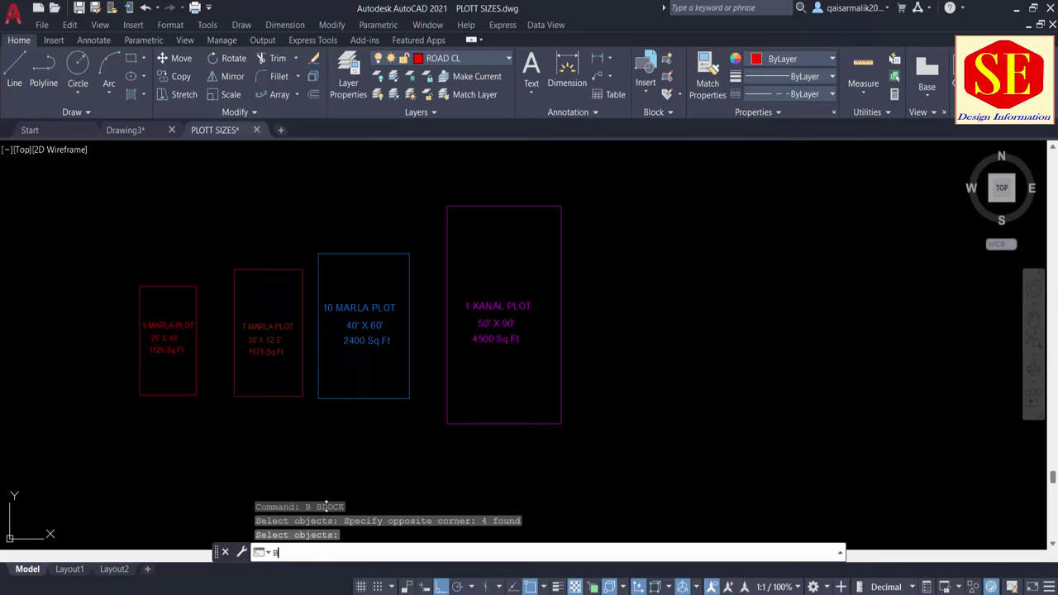
Step: Define block 3 from the next plot's rectangle and labels
key("Return")
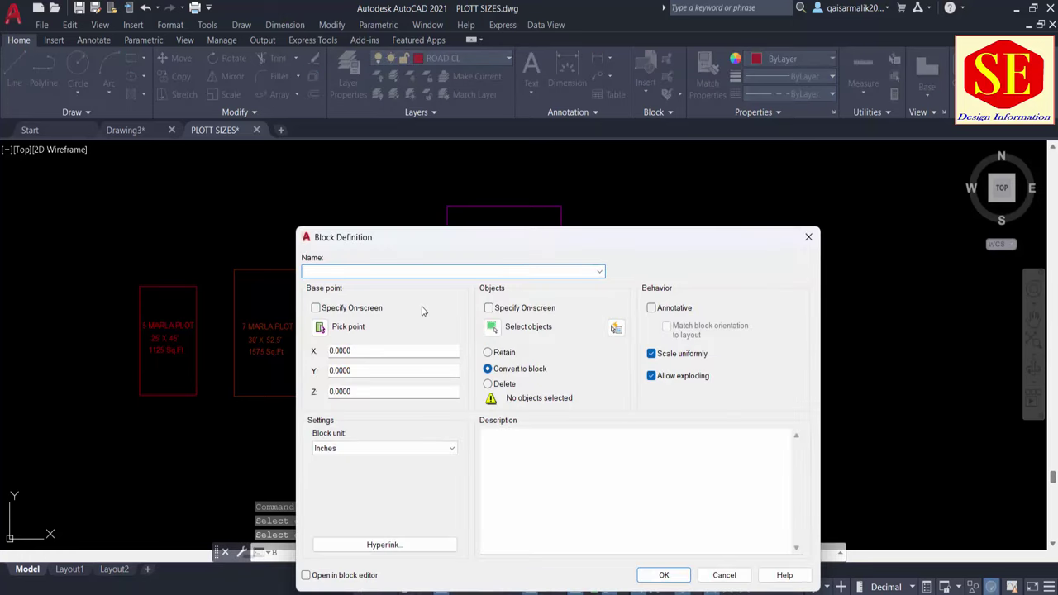
type("3")
left_click(492, 330)
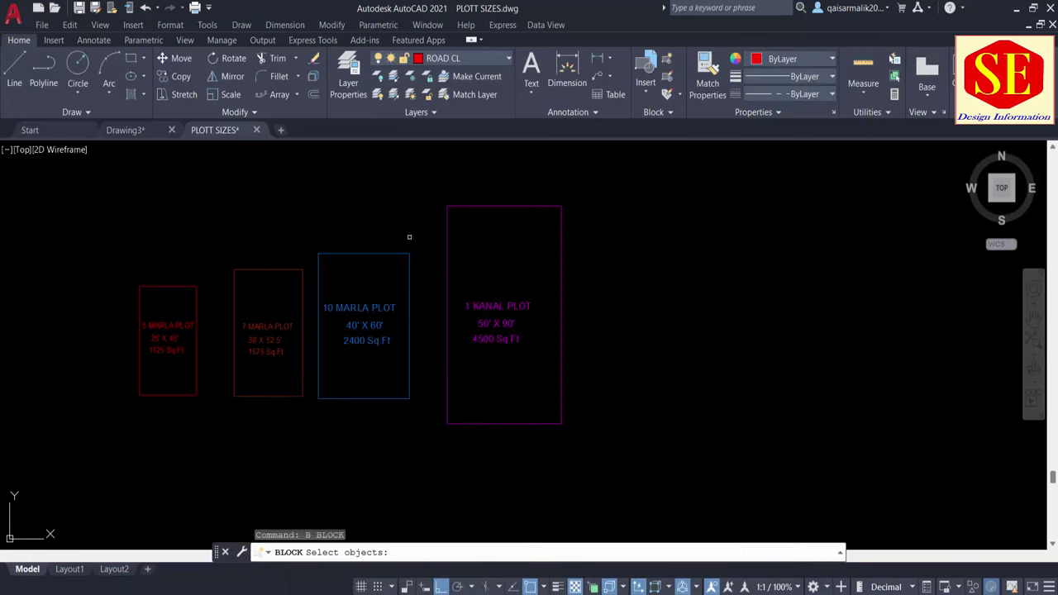
left_click(413, 235)
left_click(314, 427)
key("Return")
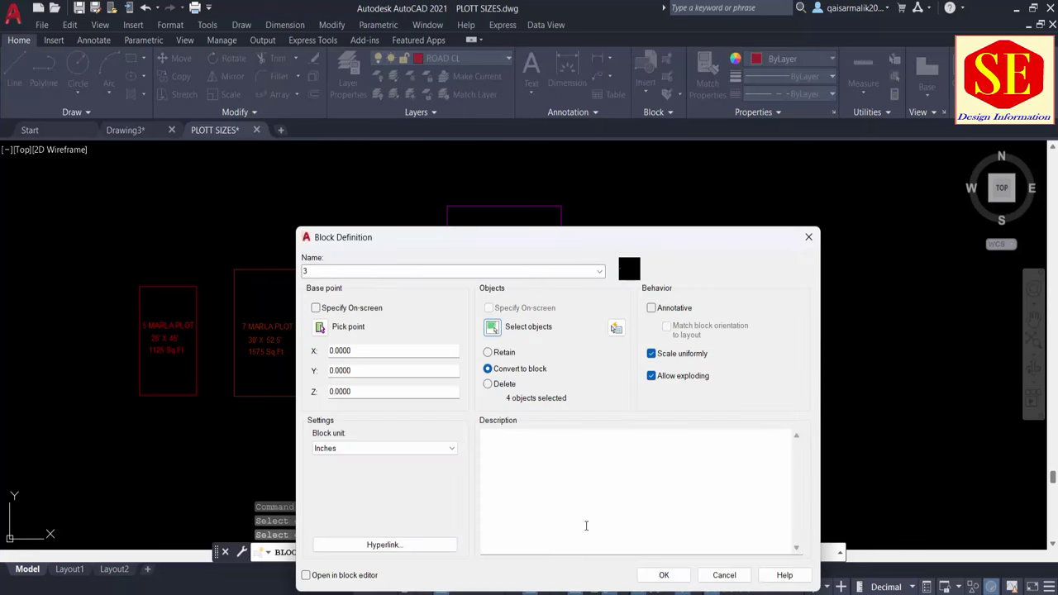
left_click(666, 573)
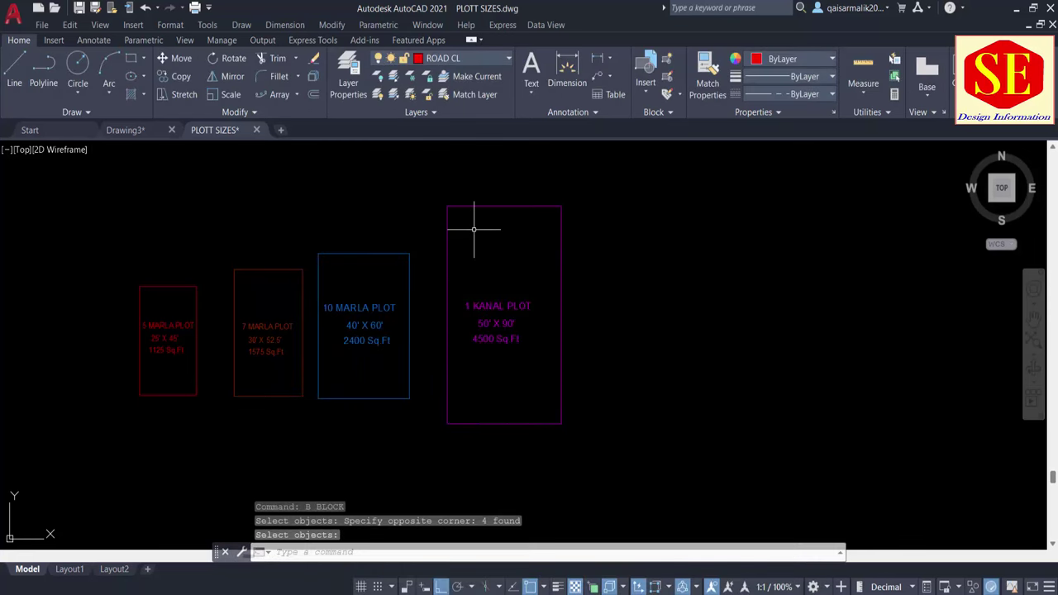
Step: Start block D4 and window-select the 1 KANAL plot with its labels
type("B")
key("Return")
type("D4")
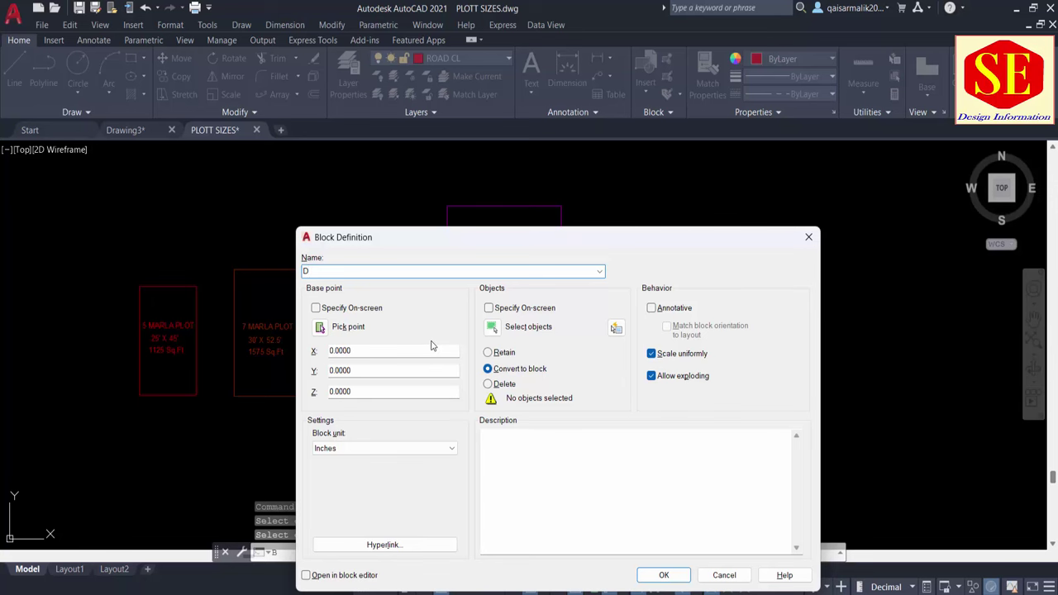
left_click(504, 327)
left_click(579, 191)
left_click(484, 438)
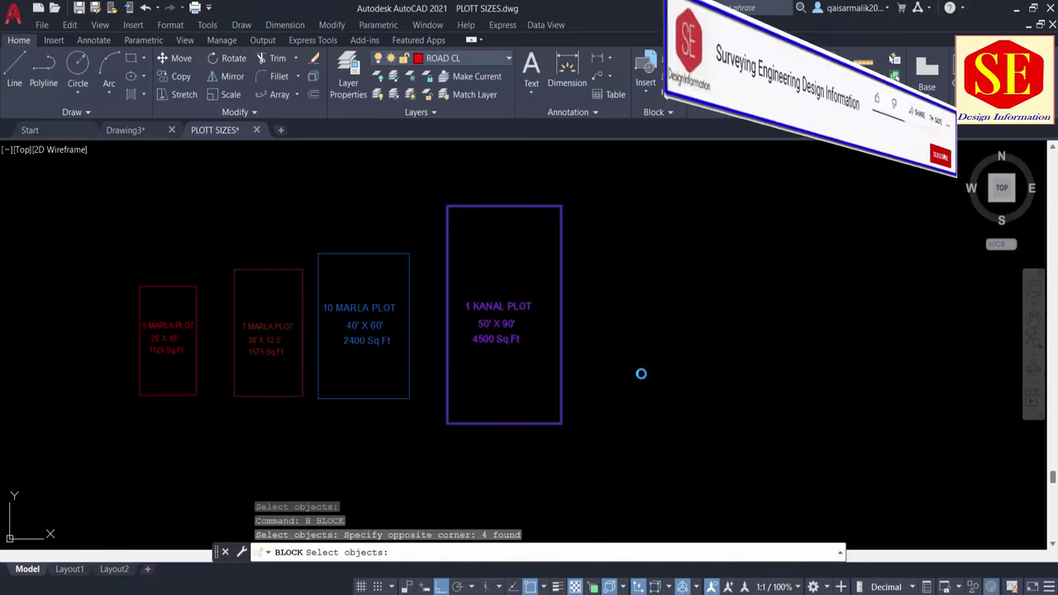
key("Return")
left_click(666, 573)
scroll(422, 310, "down", 4)
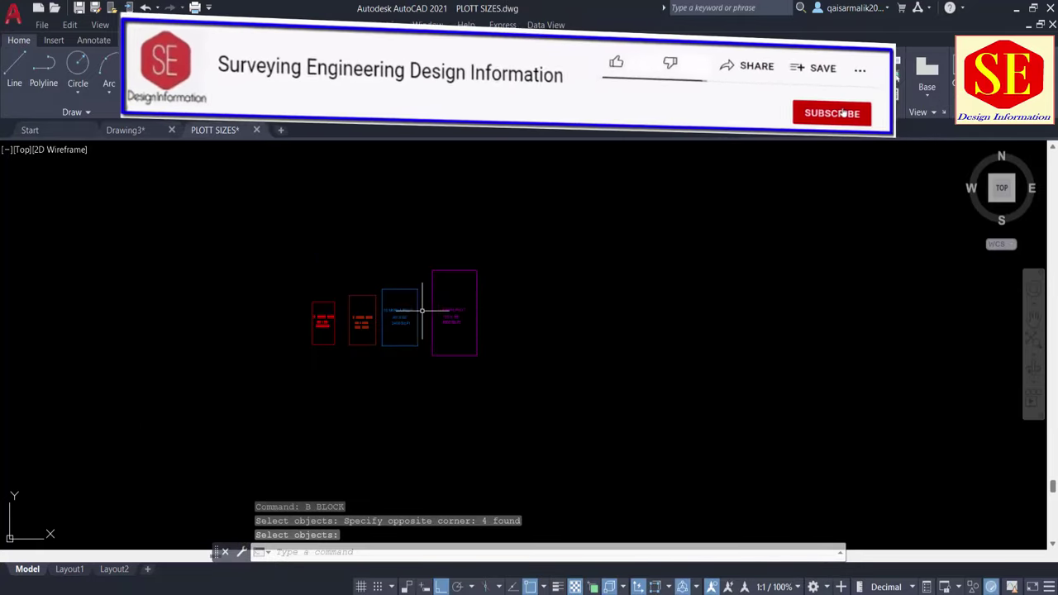
middle_click_drag(406, 401, 420, 303)
scroll(319, 215, "up", 4)
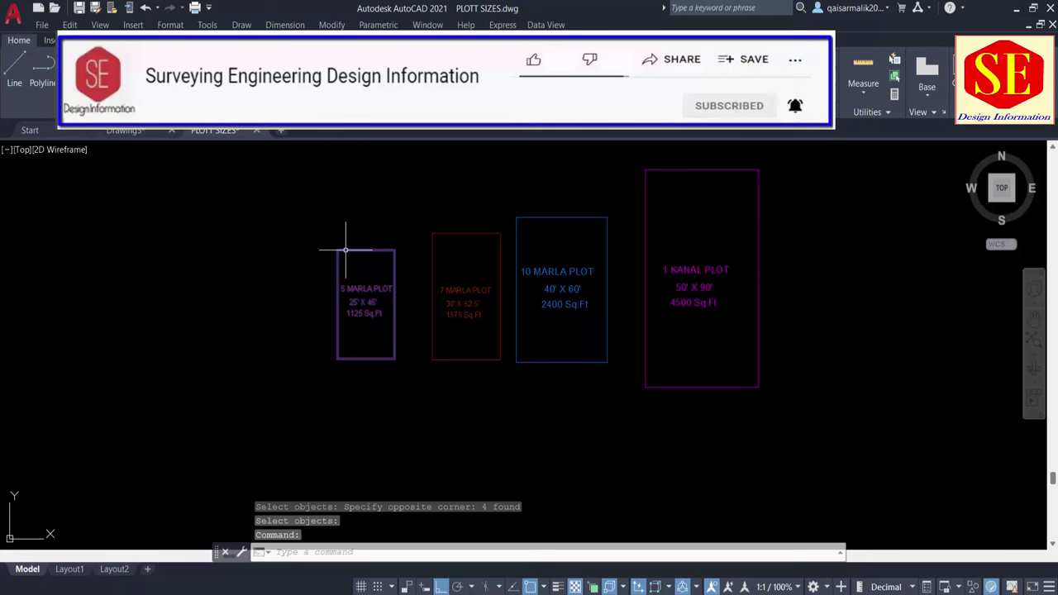
key("Escape")
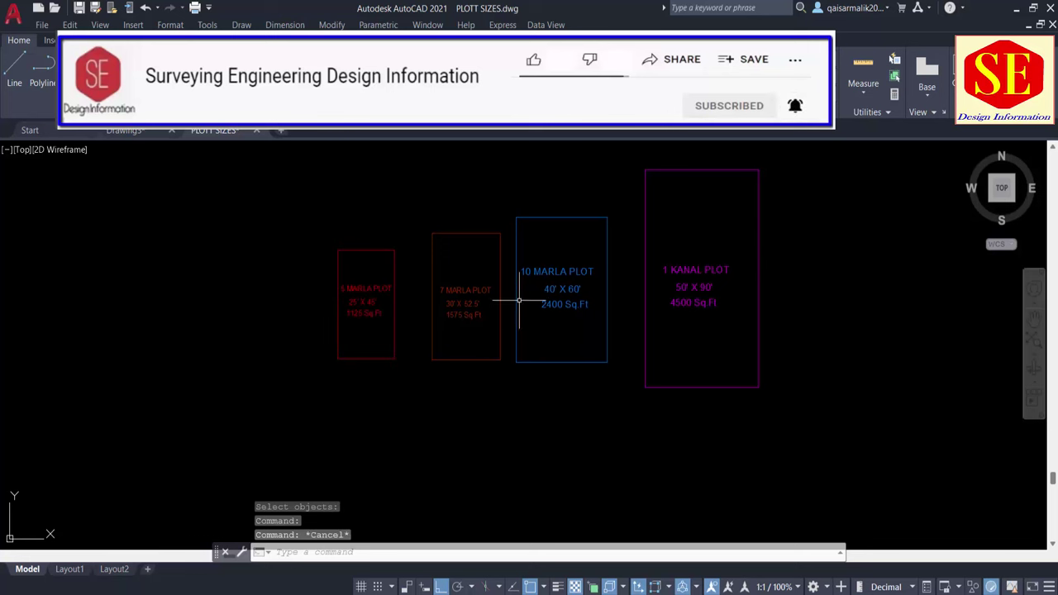
key("Escape")
left_click(583, 266)
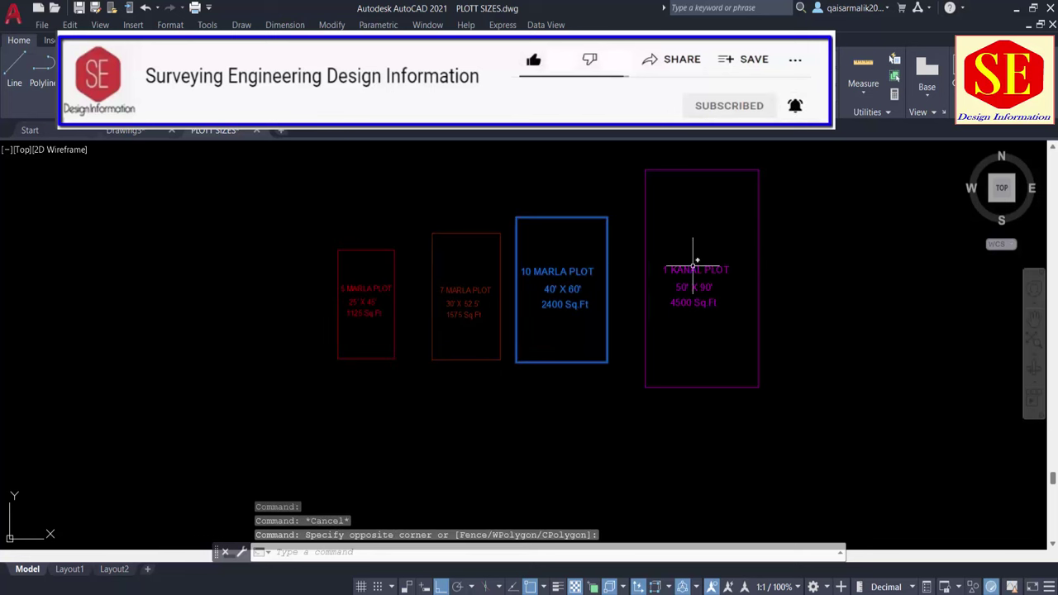
key("Escape")
scroll(402, 216, "down", 4)
scroll(503, 264, "down", 5)
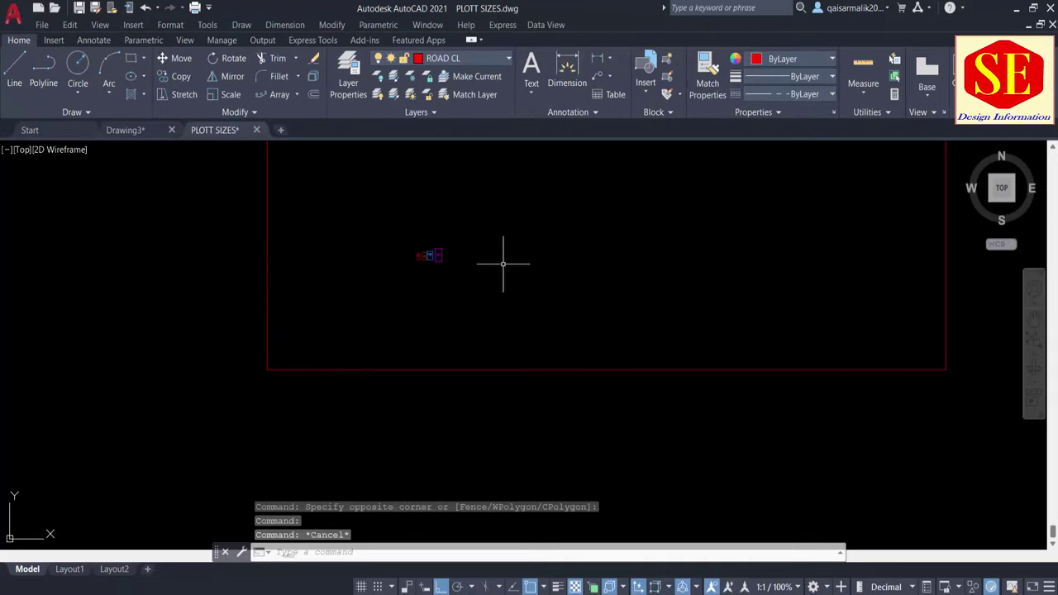
middle_click_drag(503, 264, 475, 414)
scroll(488, 260, "down", 2)
scroll(319, 437, "up", 2)
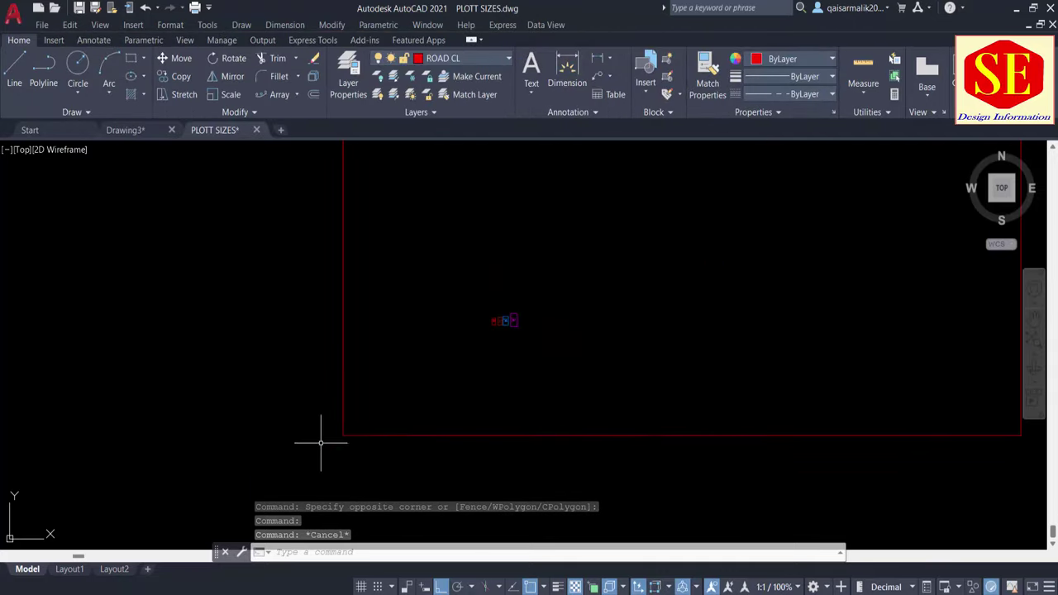
middle_click_drag(512, 404, 461, 397)
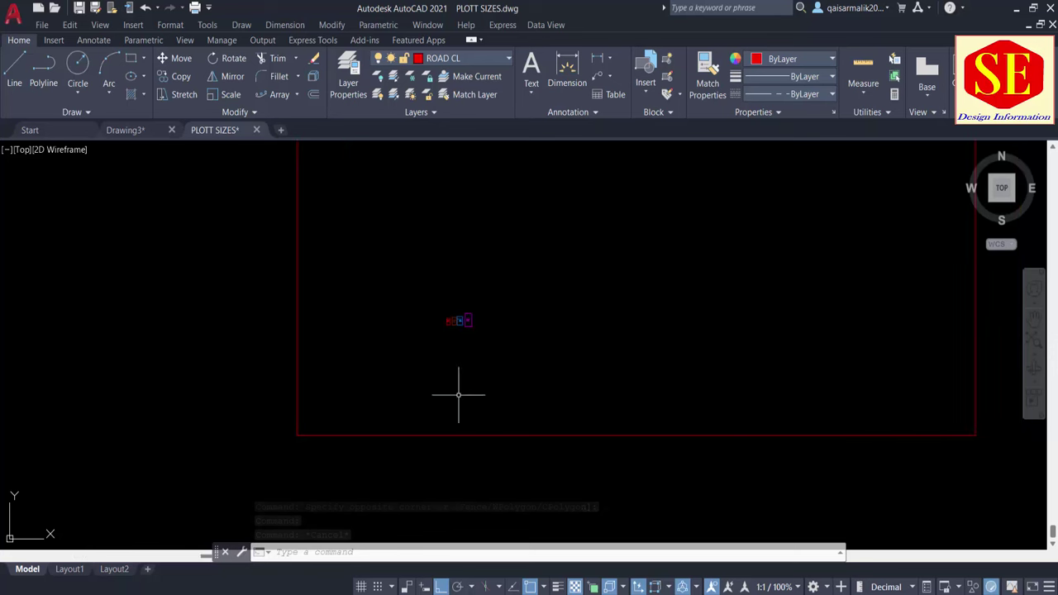
scroll(416, 382, "up", 8)
scroll(443, 324, "up", 4)
scroll(425, 355, "down", 2)
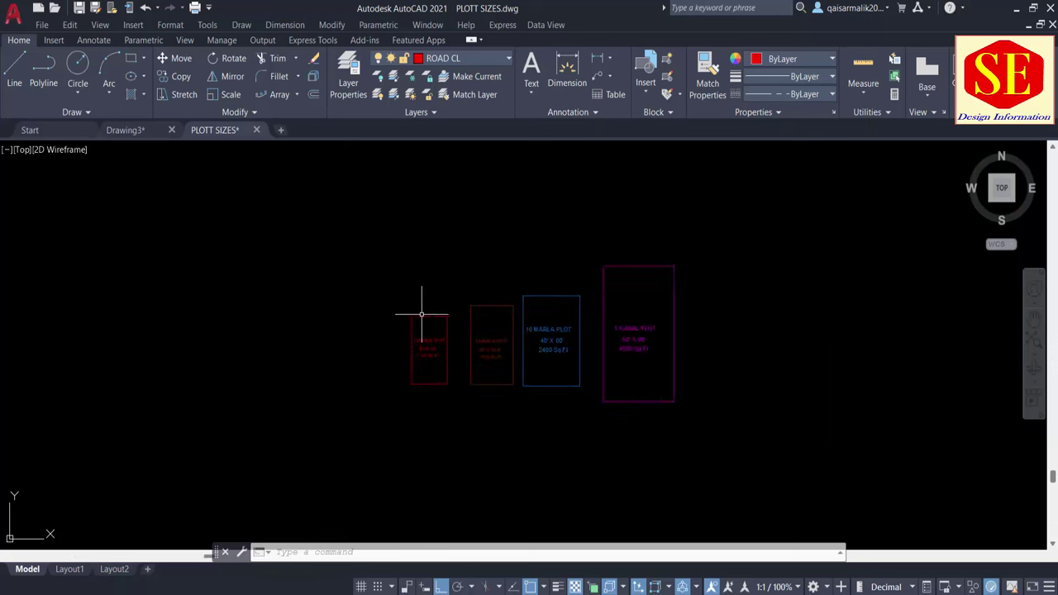
scroll(421, 307, "down", 8)
middle_click_drag(390, 366, 472, 307)
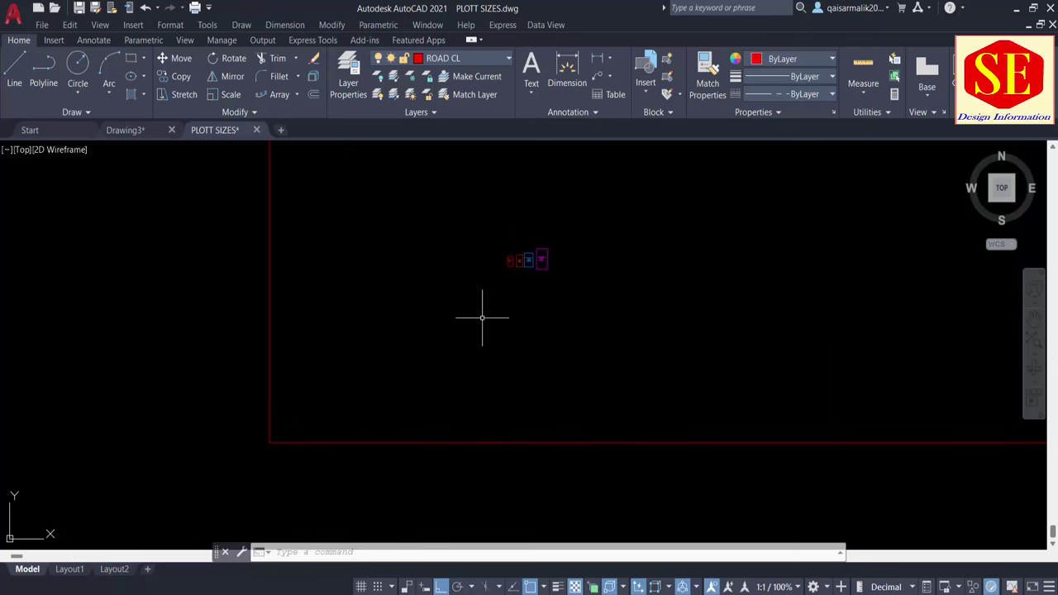
type("m")
Step: Begin moving the first plot, then cancel the move
key("Return")
scroll(509, 261, "up", 4)
left_click(519, 237)
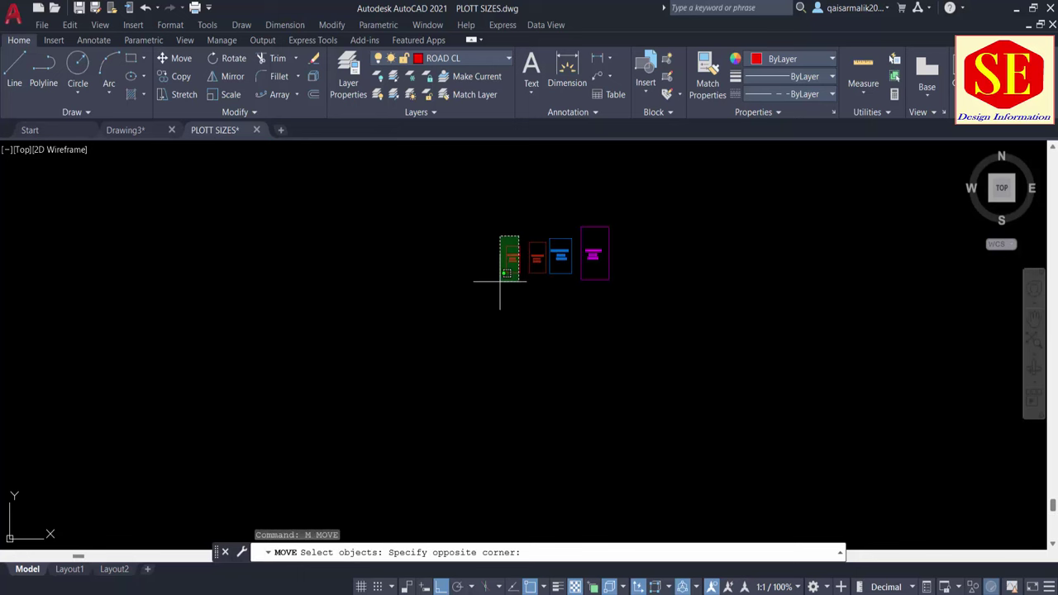
left_click(500, 282)
key("Return")
left_click(513, 239)
key("Escape")
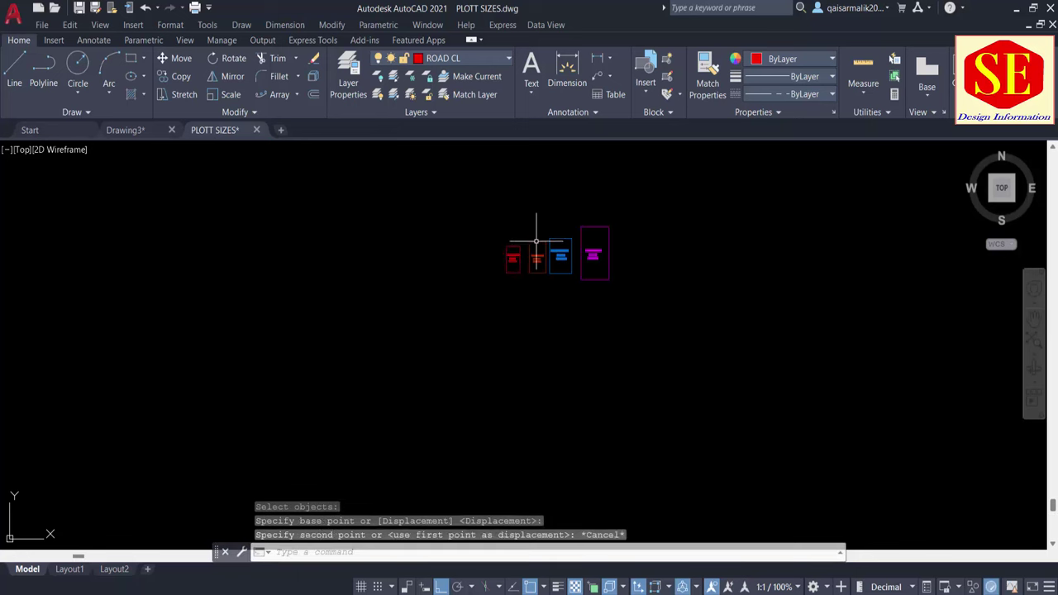
Step: Copy the 5 MARLA plot to the red road boundary corner
type("co")
key("Return")
scroll(507, 254, "up", 1)
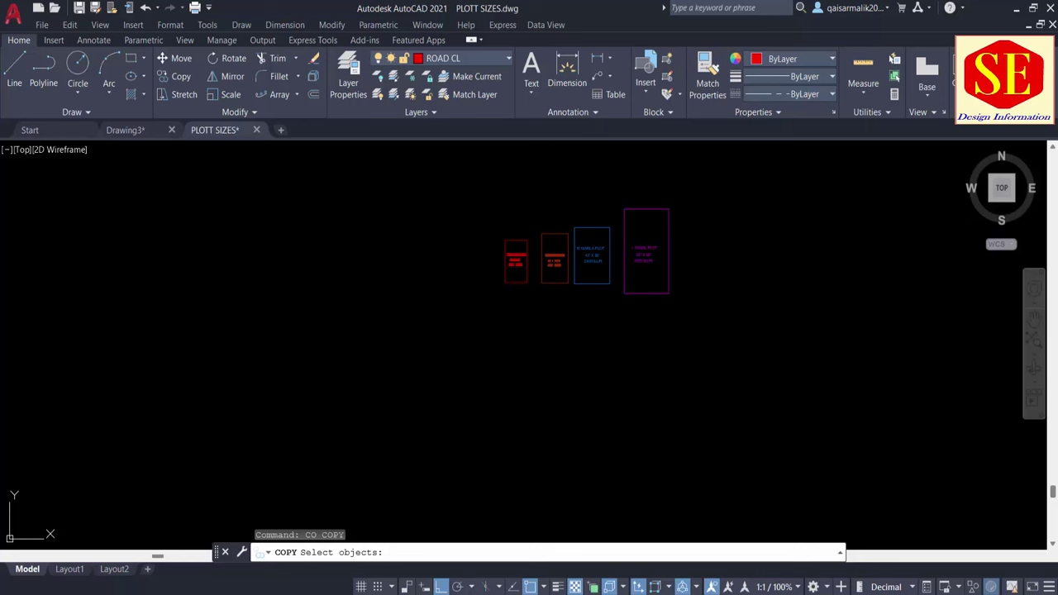
left_click(515, 231)
left_click(502, 280)
key("Return")
left_click(504, 281)
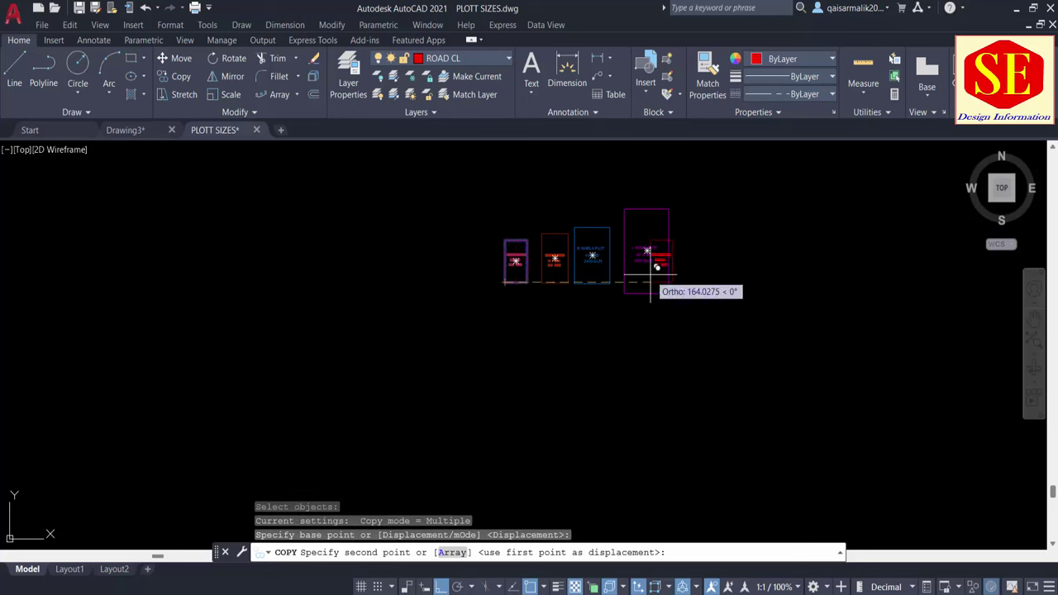
scroll(650, 291, "up", 5)
scroll(540, 352, "up", 2)
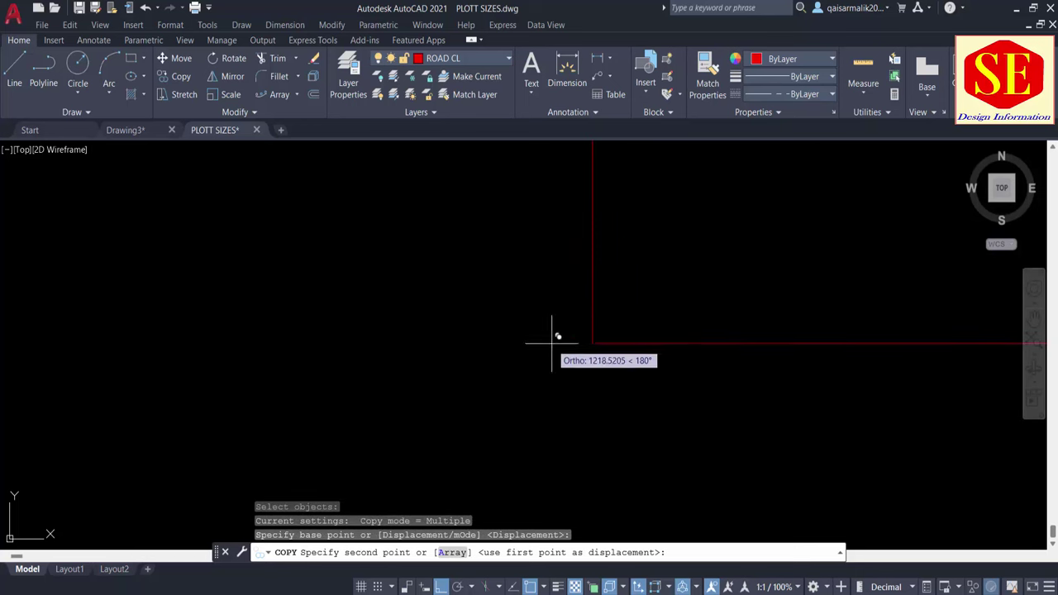
left_click(596, 338)
middle_click_drag(628, 354, 489, 428)
key("Escape")
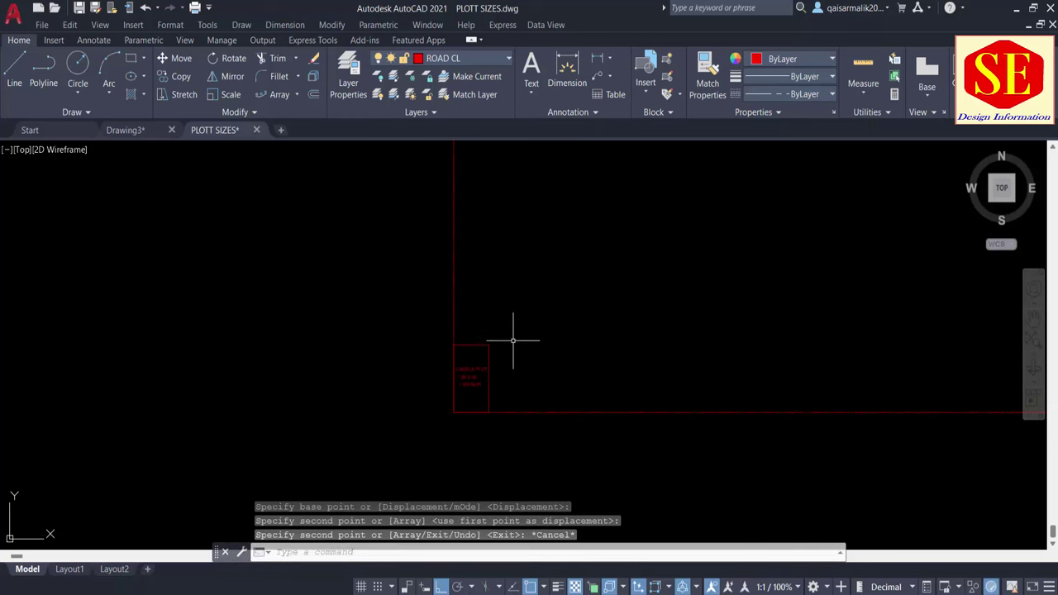
Step: Rotate the copied 5 MARLA plot 90 degrees about its lower-left corner
scroll(475, 385, "up", 4)
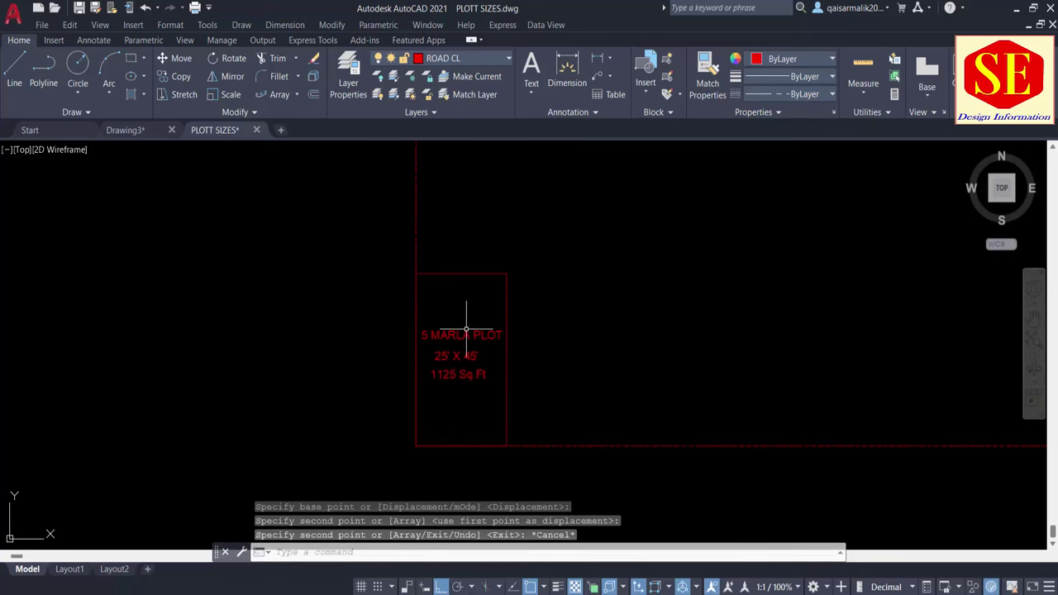
type("RO")
key("Return")
left_click(470, 273)
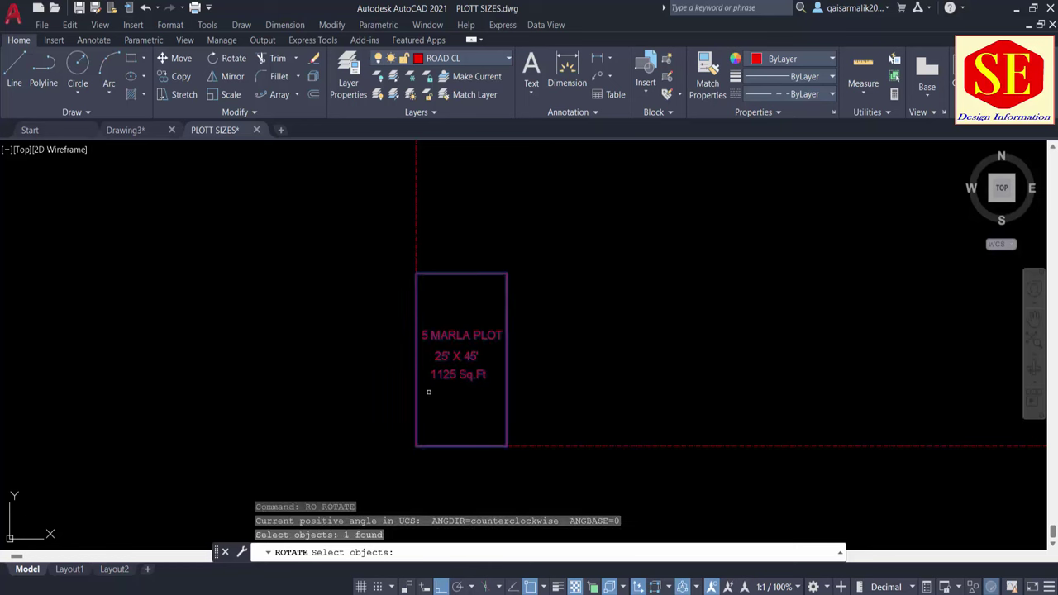
key("Return")
left_click(415, 445)
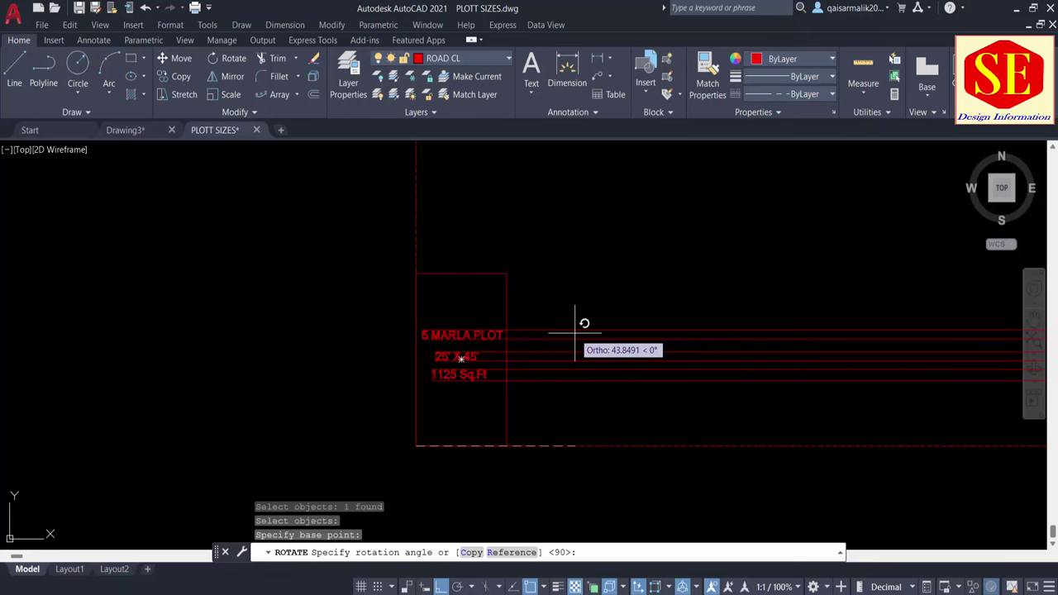
type("90")
key("Return")
Step: Move the rotated plot beside the vertical road line
type("m")
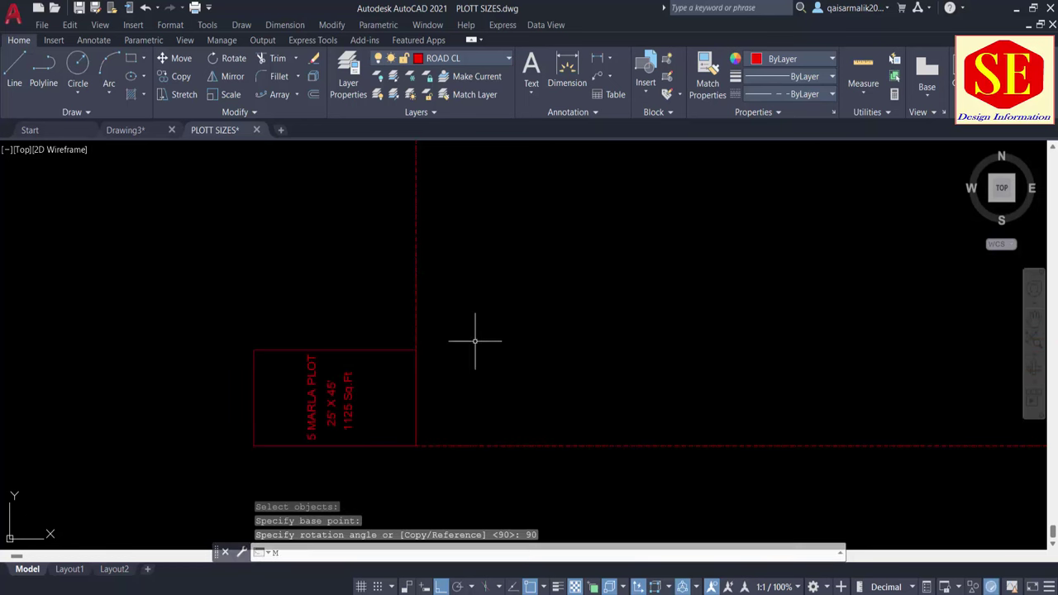
key("Return")
left_click(336, 330)
left_click(291, 482)
key("Return")
left_click(293, 485)
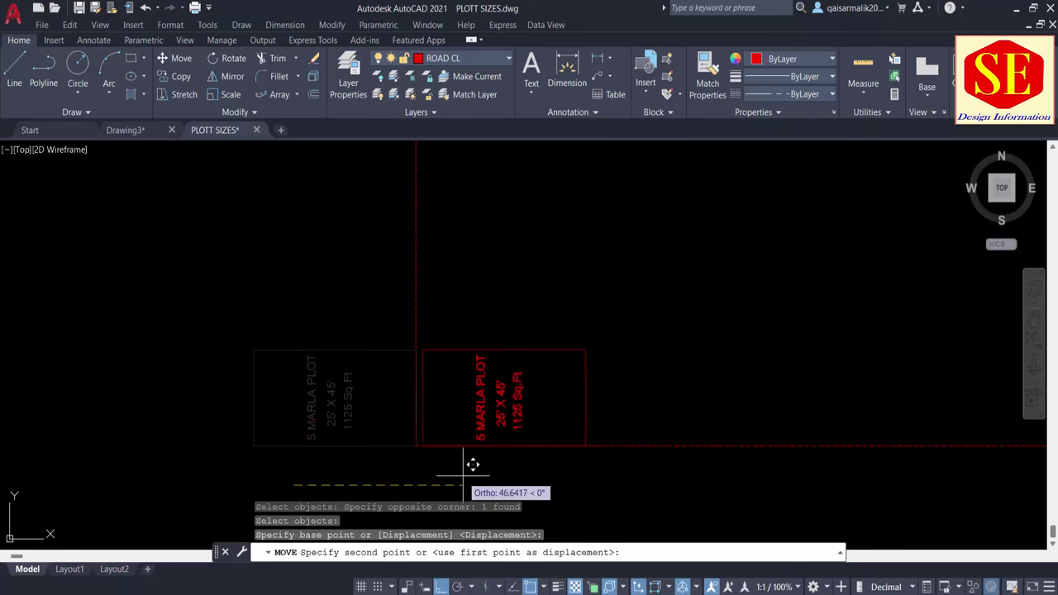
left_click(465, 466)
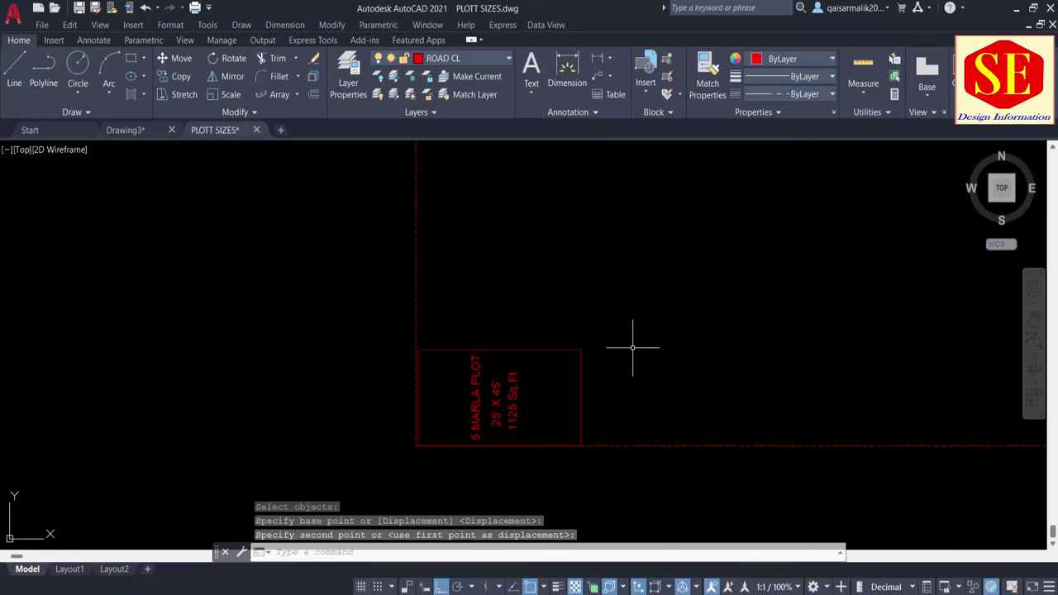
Step: Undo the trial move and rotation, leaving the copy upright in the corner
type("u")
key("Return")
type("u")
key("Return")
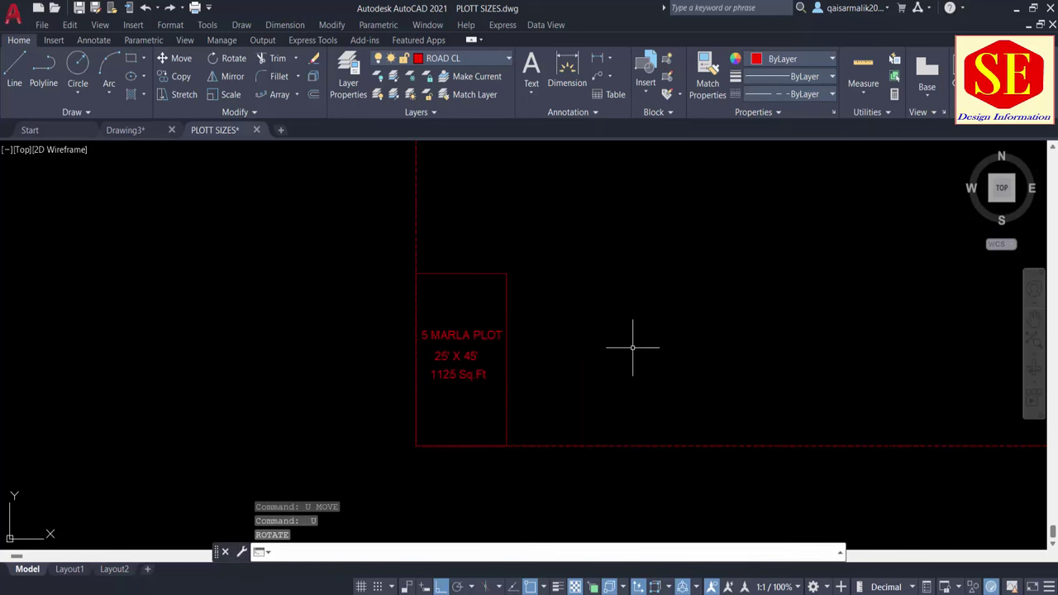
key("Escape")
key("Escape")
Step: Pan and zoom to the red road boundary corner and clear the pending command
middle_click_drag(431, 429, 294, 411)
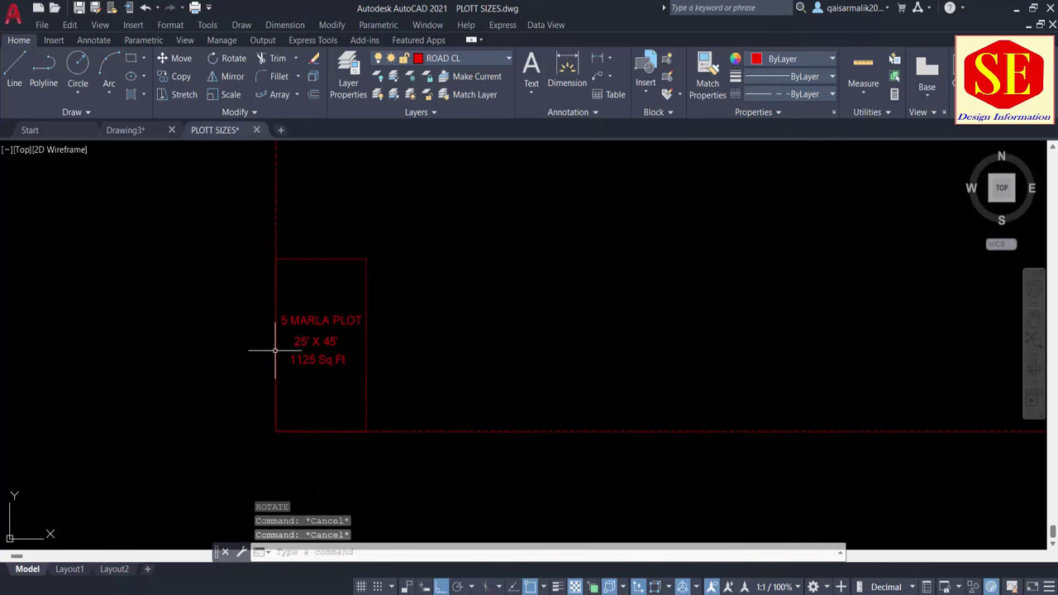
scroll(278, 347, "down", 2)
type("e")
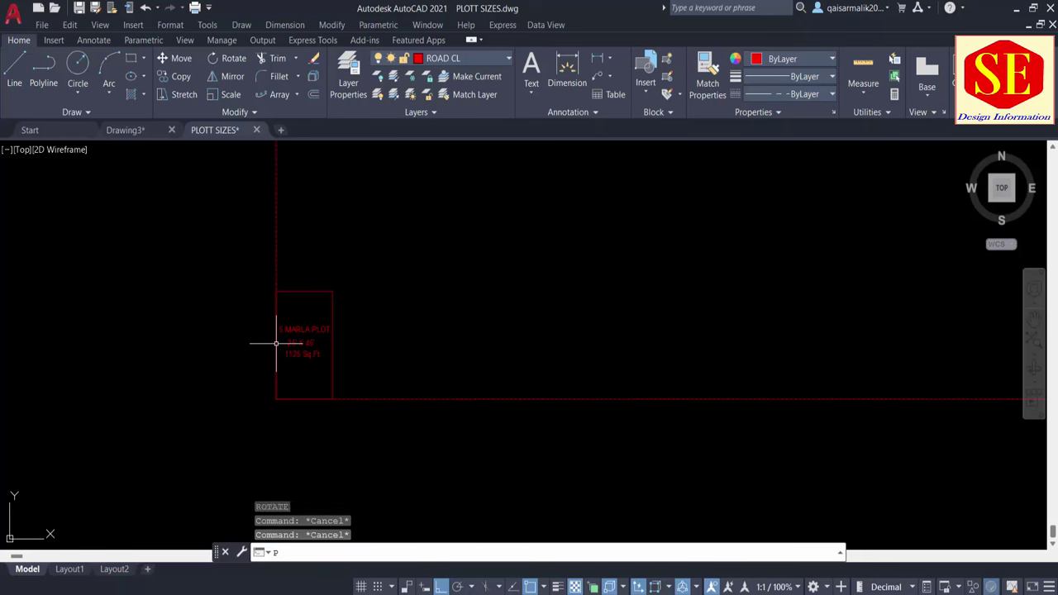
key("Escape")
Step: Begin a line at the boundary corner, then cancel it so nothing is drawn
type("l")
key("Return")
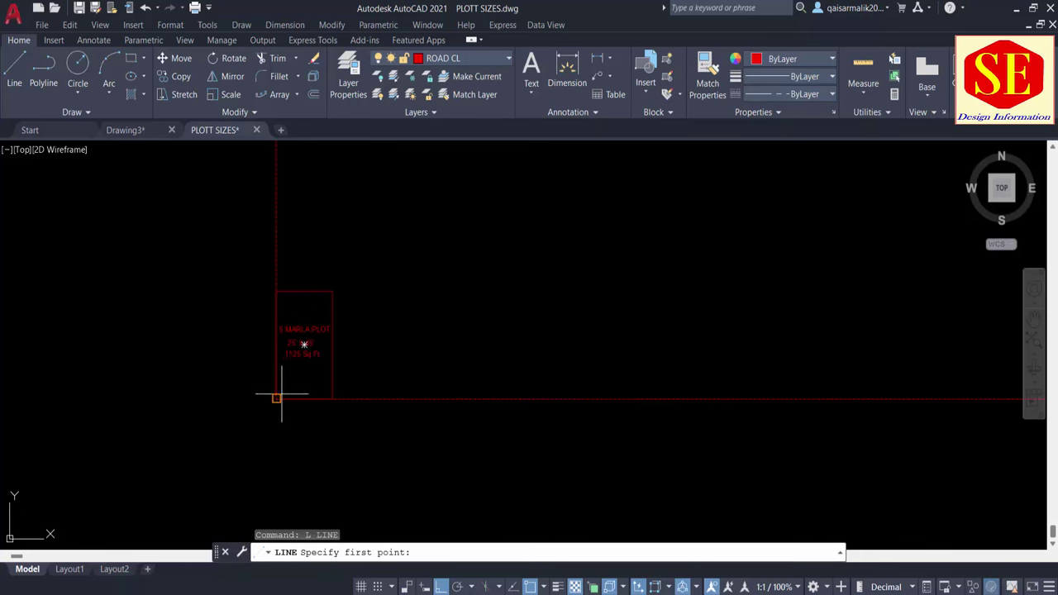
left_click(276, 398)
scroll(161, 378, "down", 2)
scroll(755, 371, "up", 5)
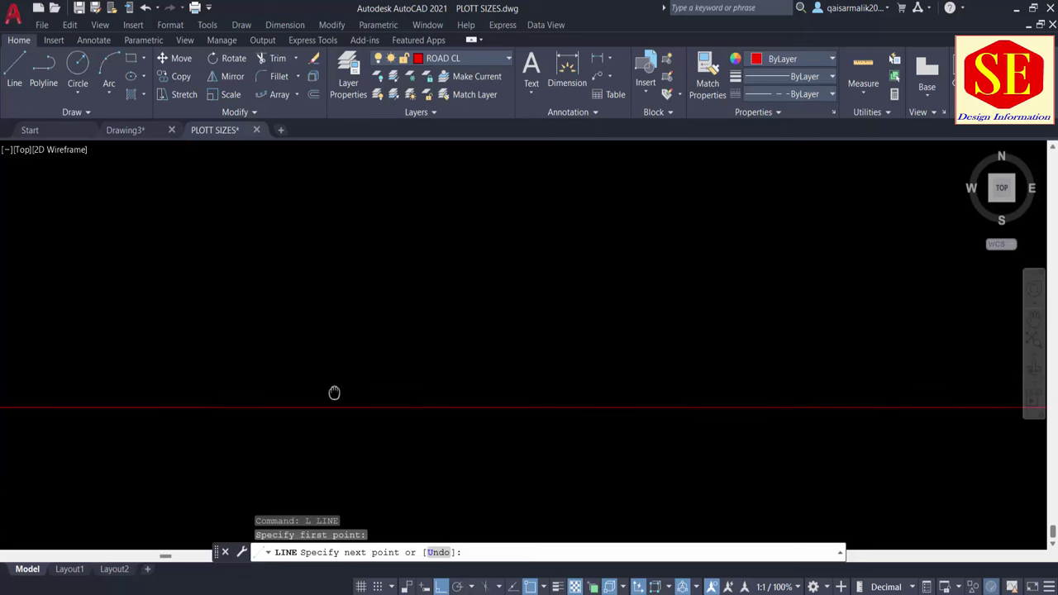
key("Escape")
scroll(255, 406, "down", 5)
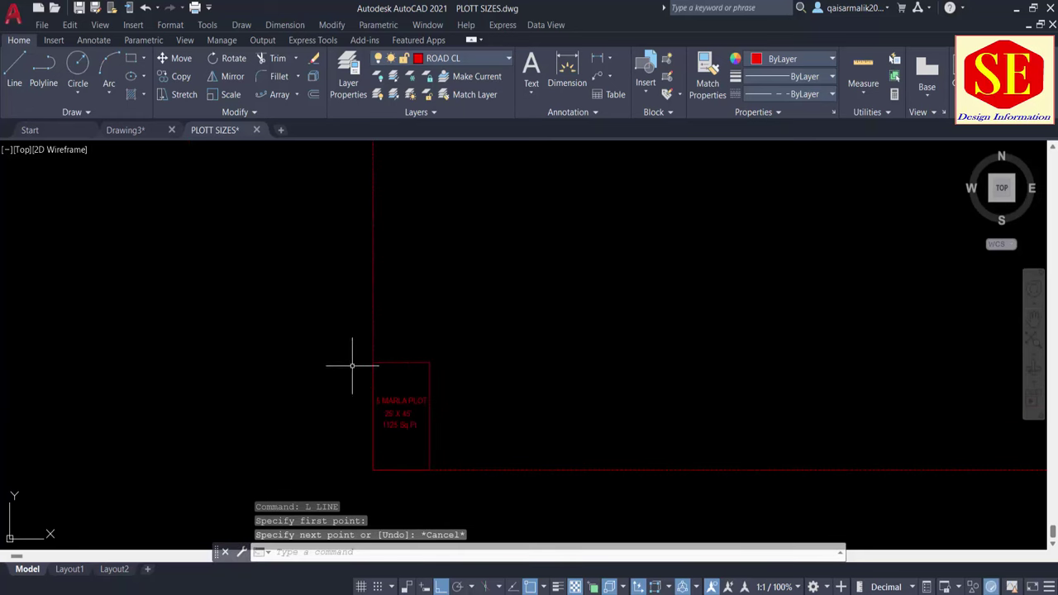
key("Return")
key("Escape")
scroll(843, 331, "down", 2)
scroll(383, 361, "up", 4)
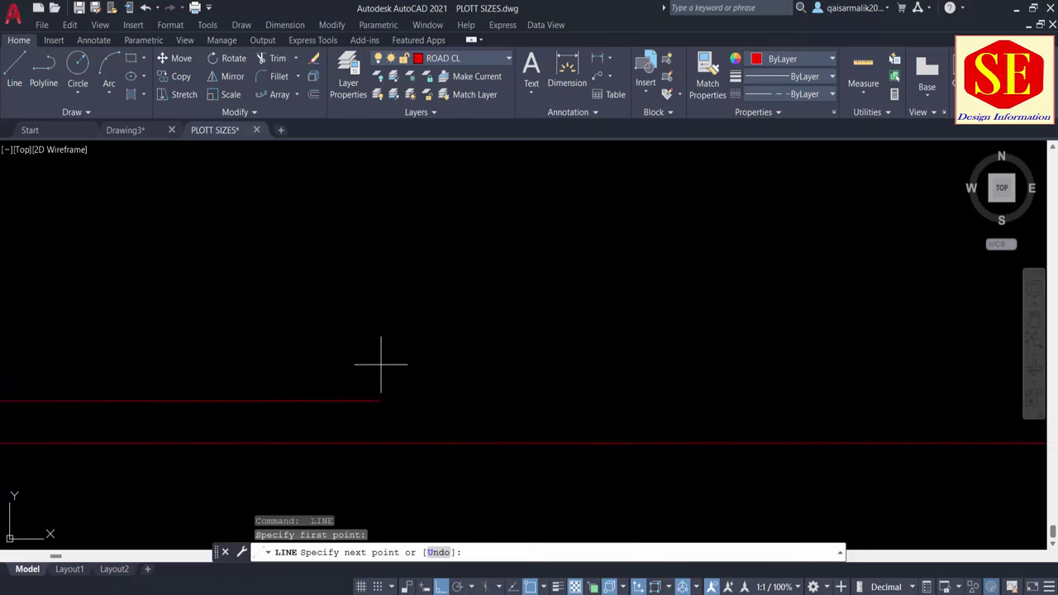
key("Escape")
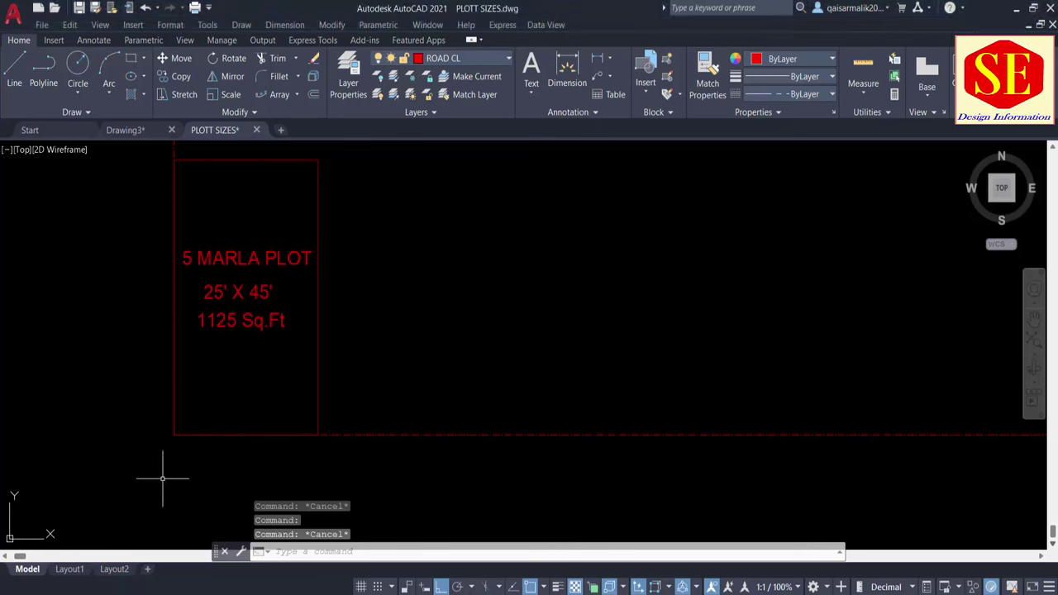
Step: Switch the current layer from ROAD CL to PLOT TEXT and begin a multiline text box in the plot
left_click(460, 59)
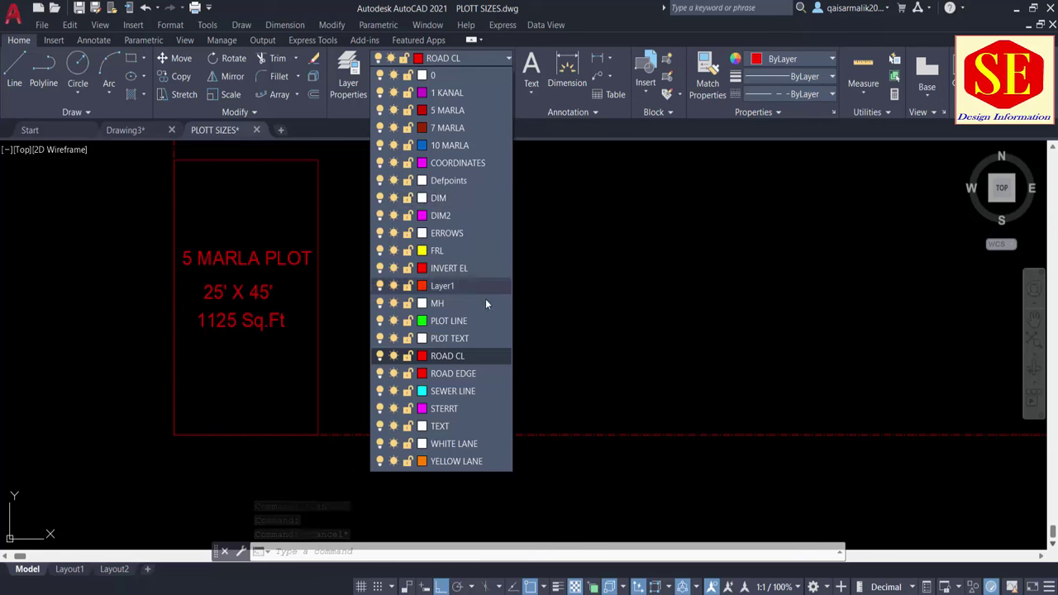
left_click(443, 338)
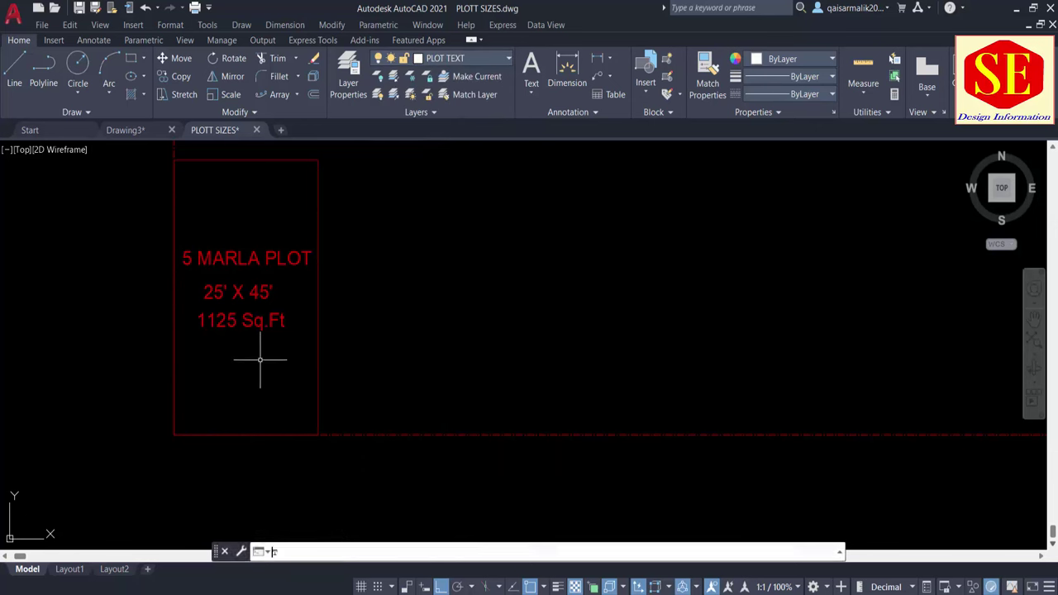
key("Return")
scroll(232, 353, "up", 4)
left_click(157, 327)
Step: Write 'PLOT #' as multiline text inside the plot rectangle
left_click(643, 387)
type("PLOT")
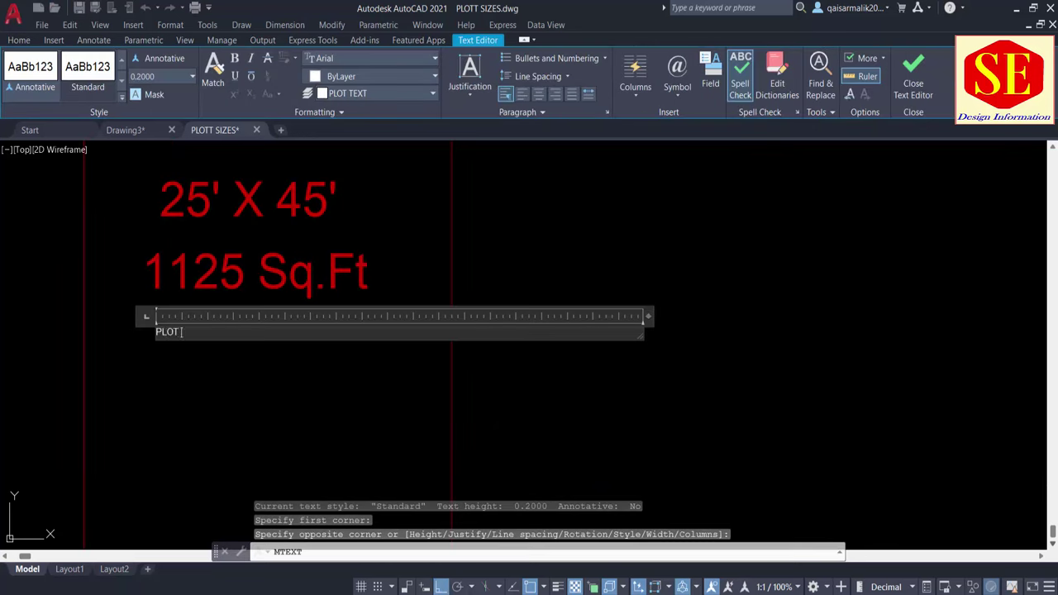
type("#")
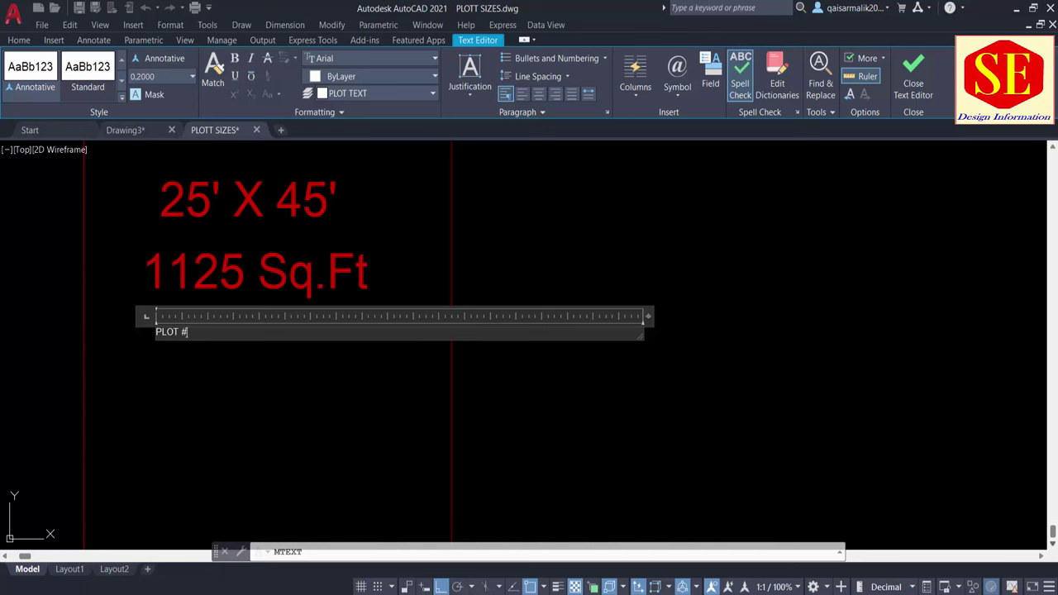
key("Escape")
type("sc")
key("Return")
key("Escape")
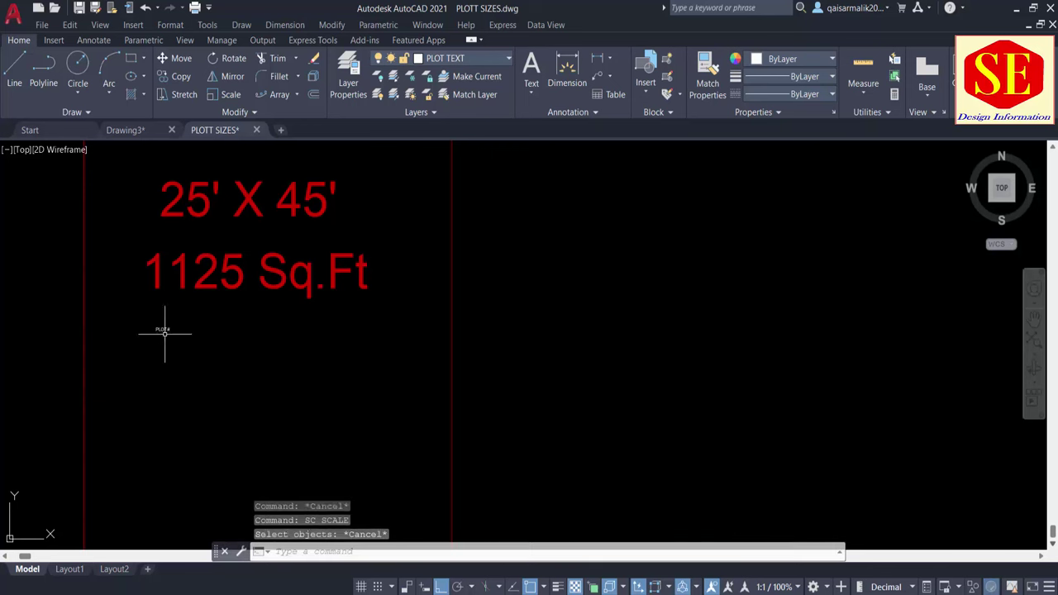
key("Escape")
Step: Scale the PLOT # text up by a factor of 5
left_click(161, 328)
type("pe")
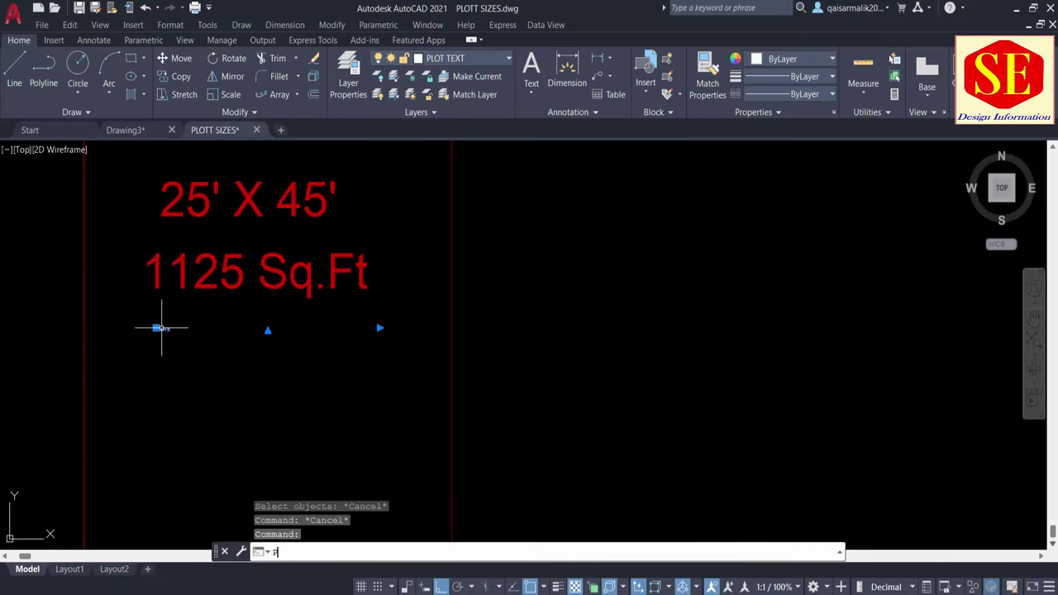
key("Return")
key("Escape")
key("Escape")
type("sc")
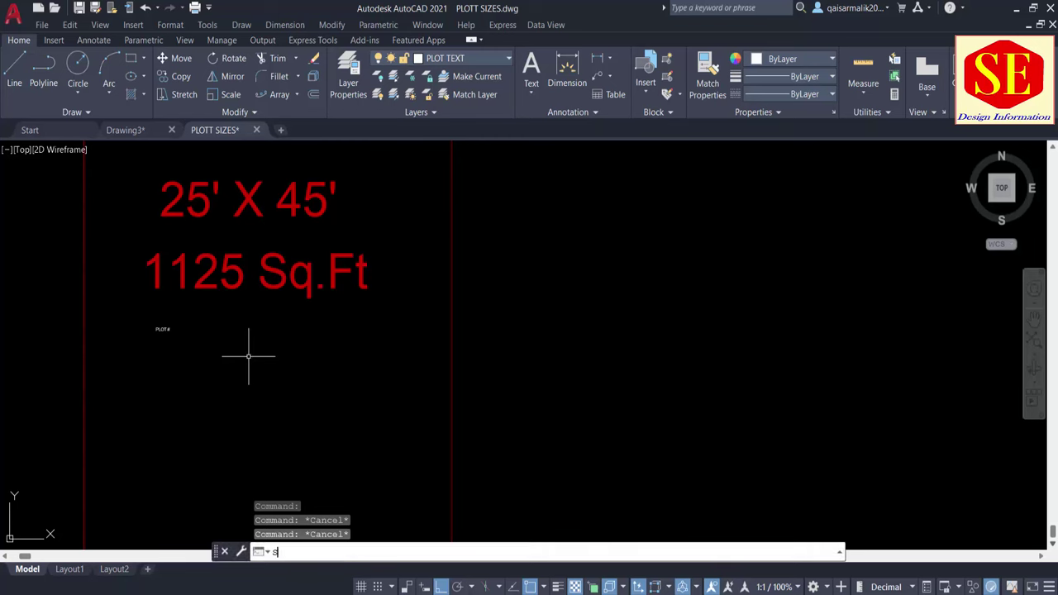
key("Return")
scroll(182, 343, "up", 3)
left_click(141, 312)
key("Return")
left_click(138, 336)
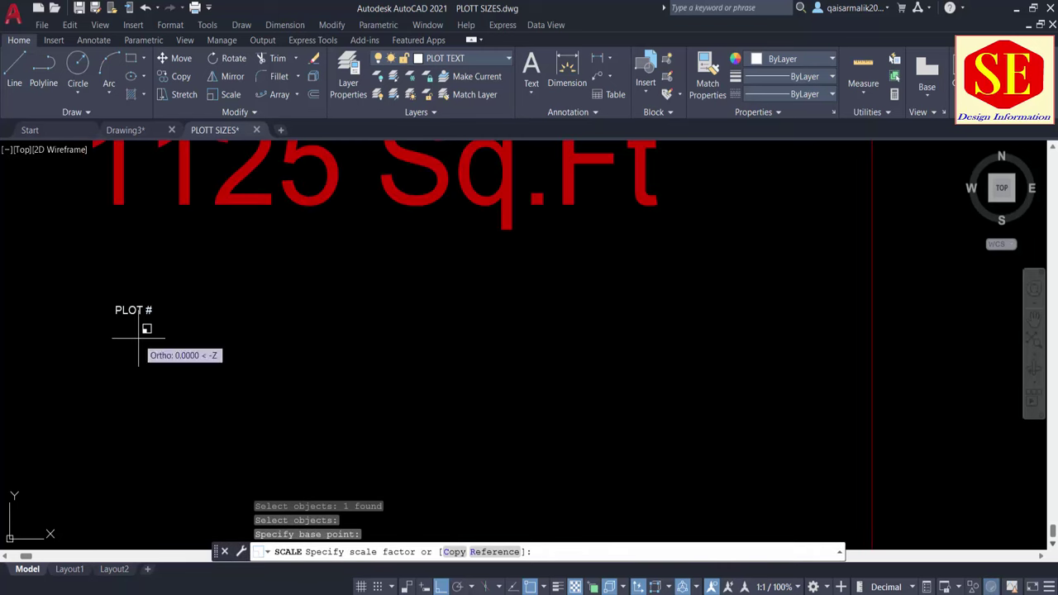
type("5")
key("Return")
Step: With Ortho off, move PLOT # up above the 5 MARLA PLOT heading
type("m")
key("Return")
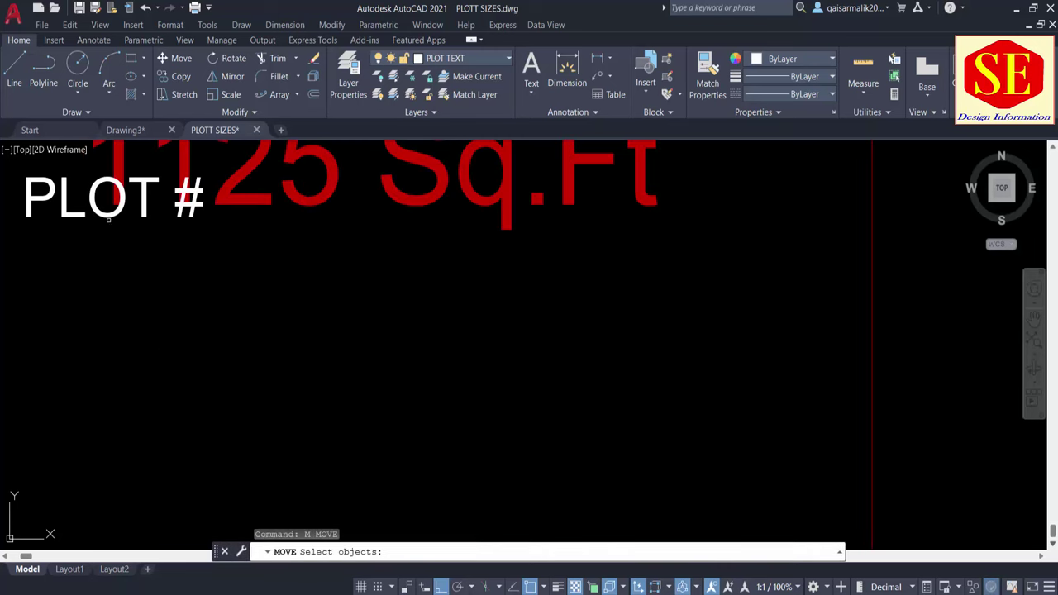
left_click(110, 214)
key("Return")
left_click(151, 286)
scroll(295, 305, "down", 2)
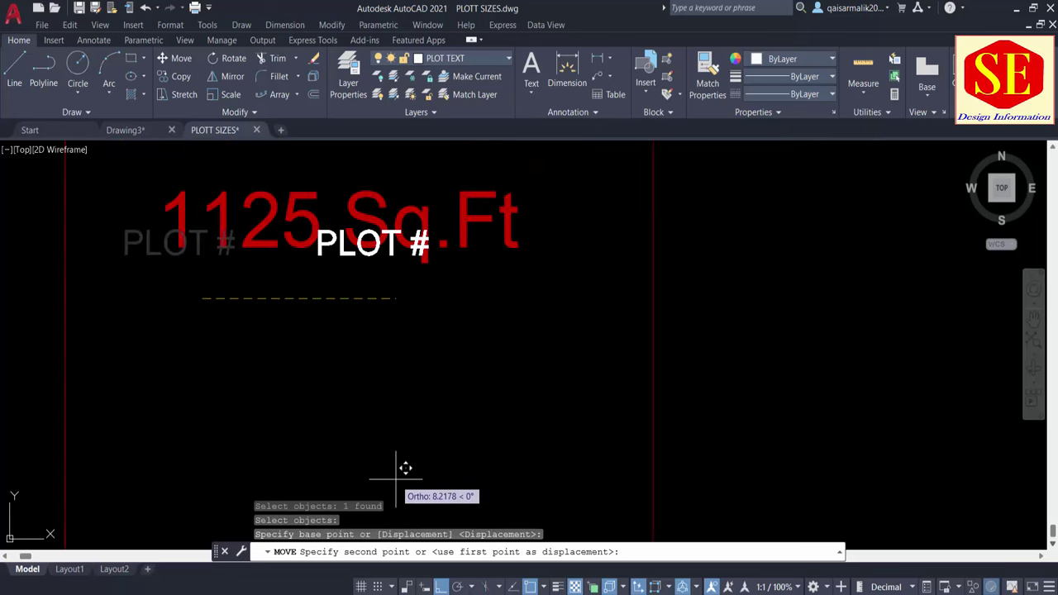
key("F8")
scroll(409, 430, "down", 4)
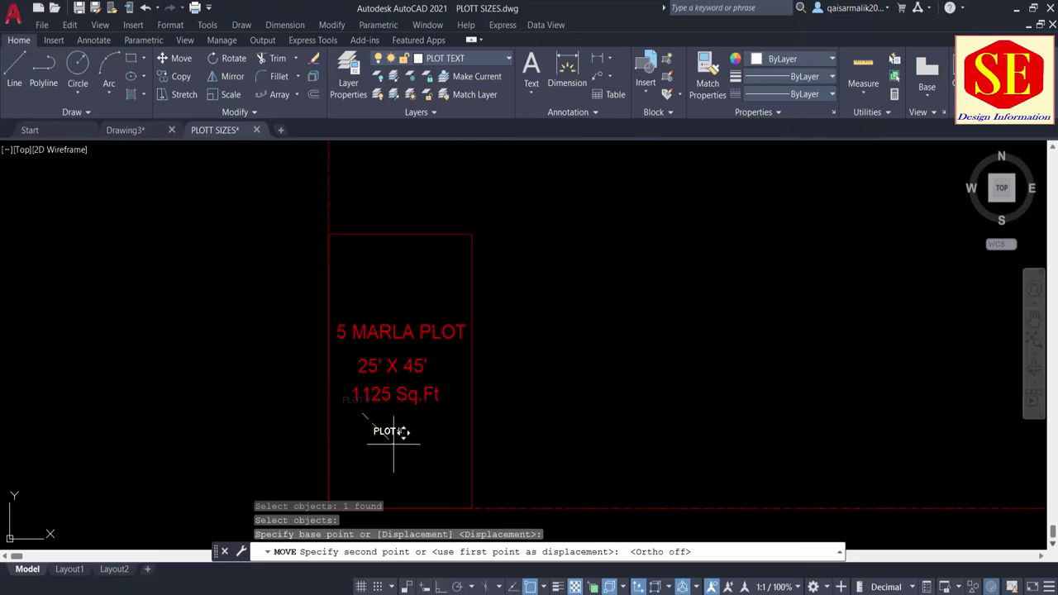
scroll(404, 285, "up", 2)
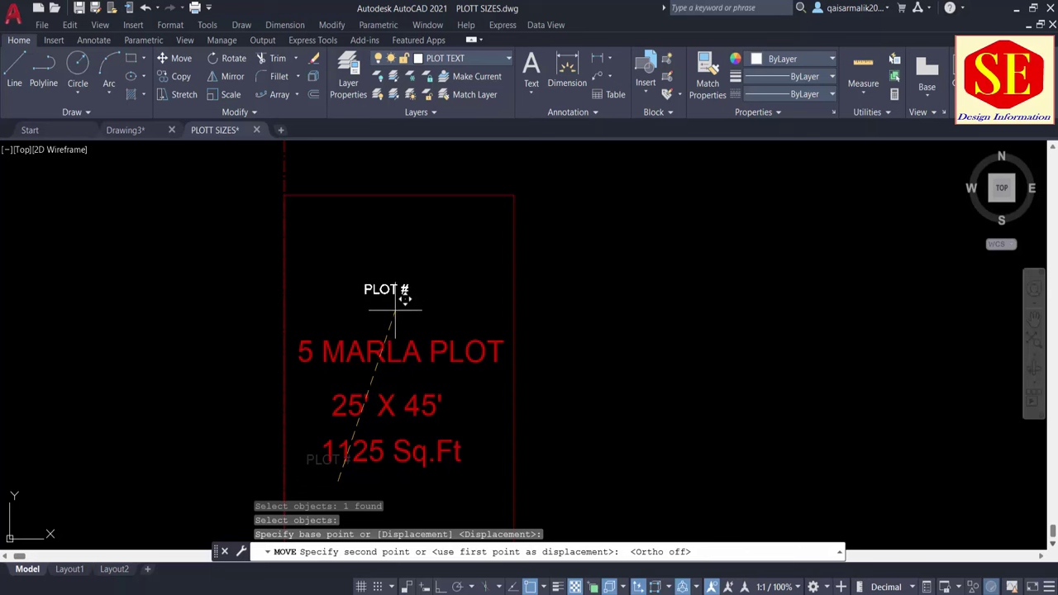
left_click(397, 303)
key("Escape")
scroll(421, 273, "down", 4)
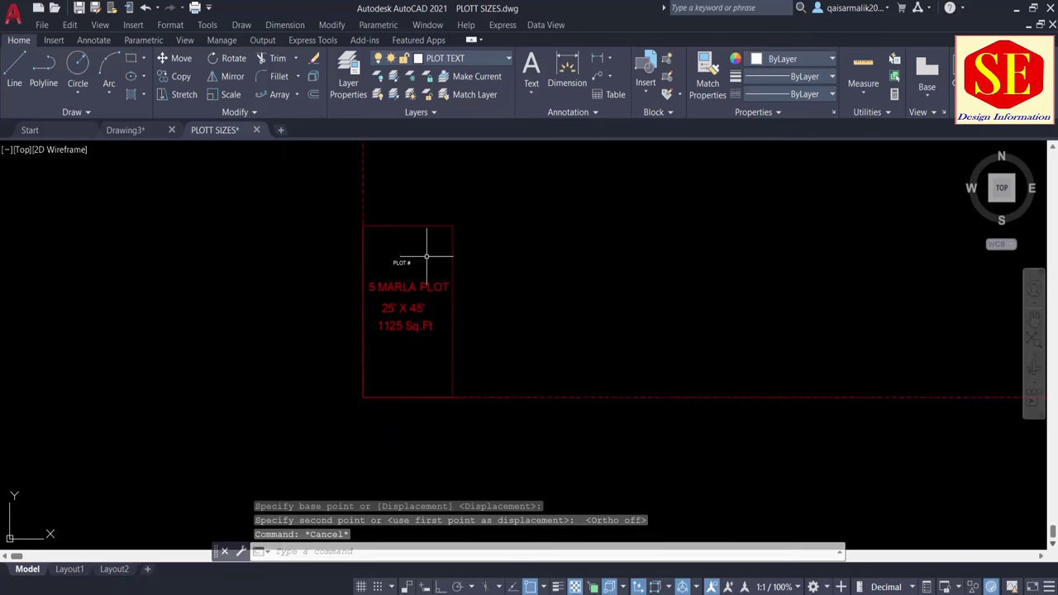
scroll(405, 248, "up", 2)
scroll(405, 248, "up", 4)
scroll(325, 271, "down", 4)
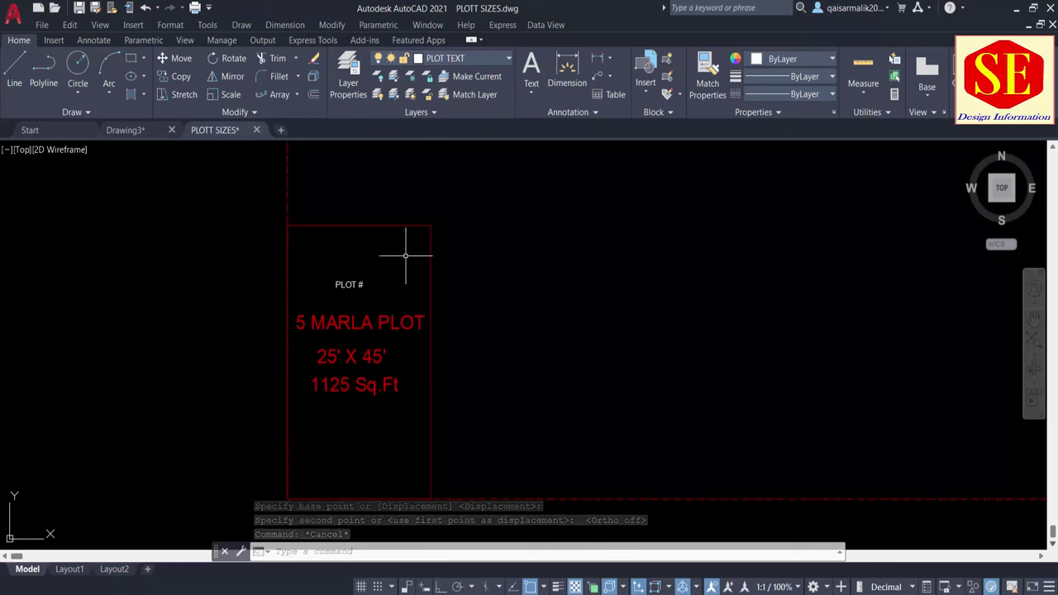
scroll(302, 310, "down", 2)
Step: With Ortho on, draw a 1000-unit line right from the plot rectangle's top-left corner
middle_click_drag(284, 276, 236, 319)
key("Escape")
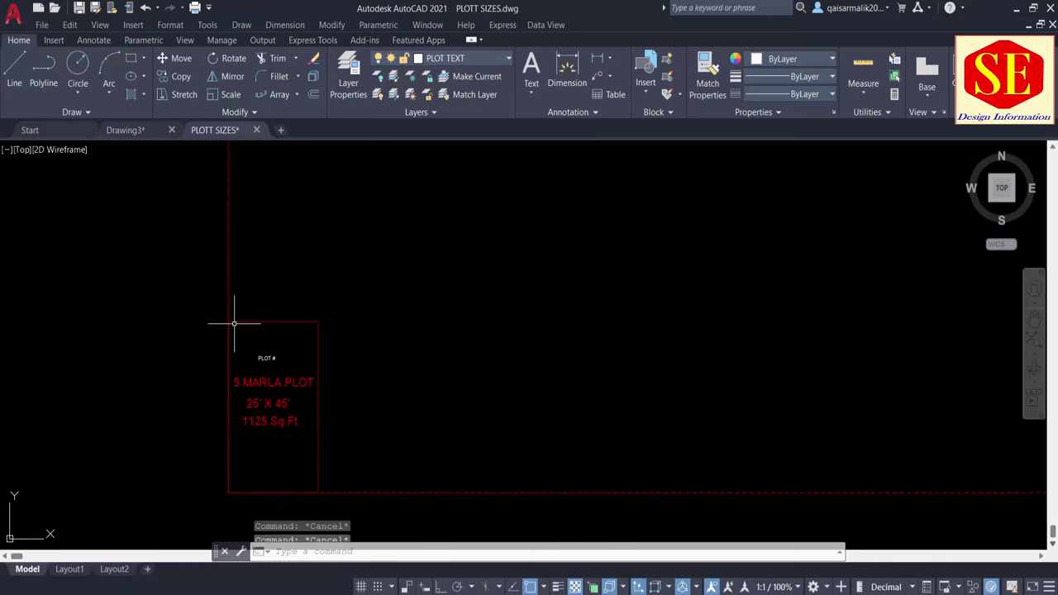
type("l")
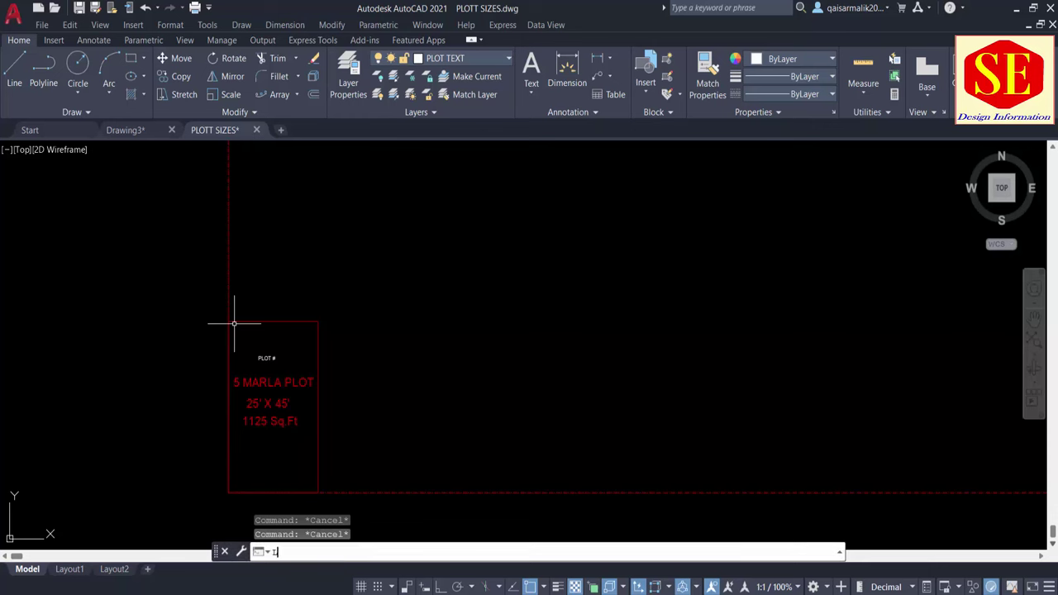
key("Return")
left_click(229, 321)
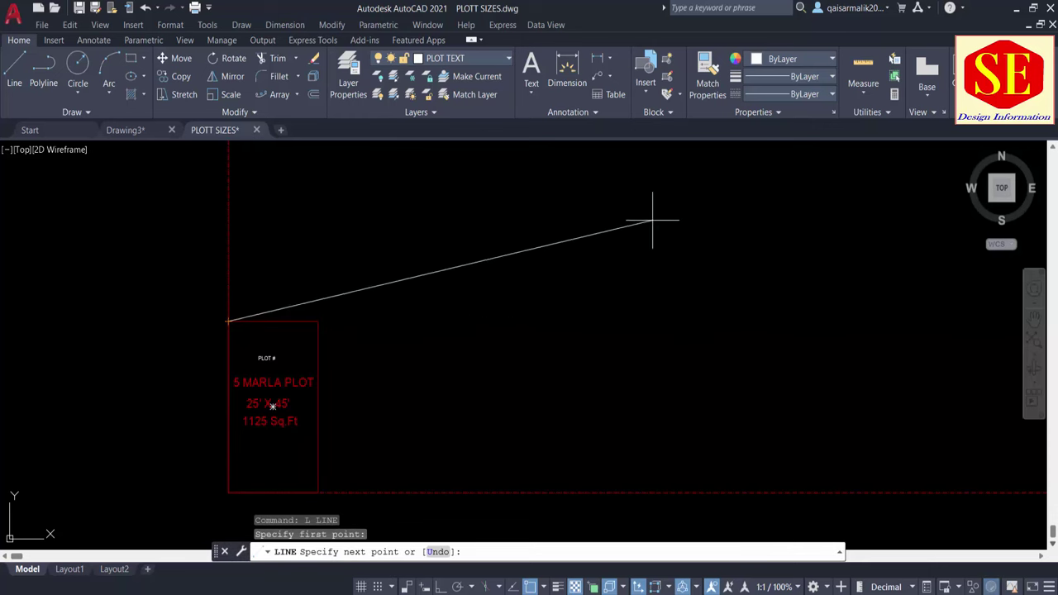
key("F8")
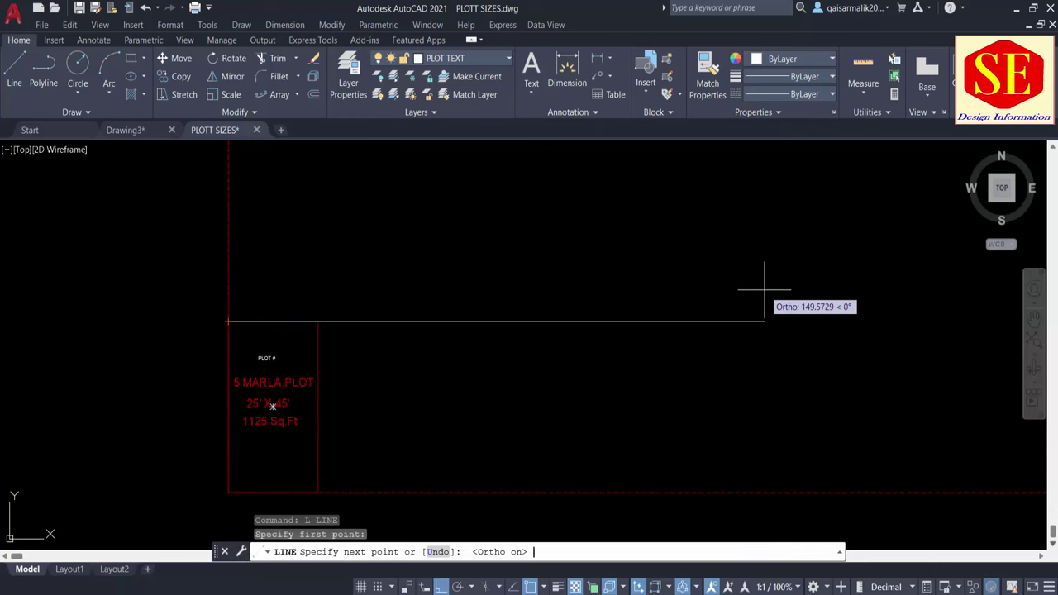
type("1000")
key("Return")
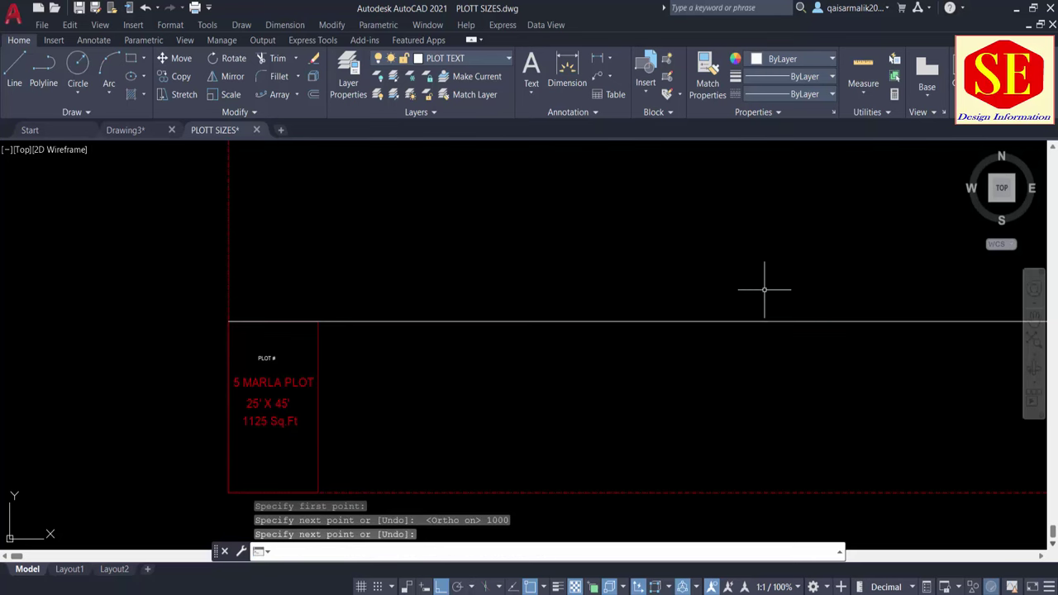
scroll(371, 328, "down", 3)
scroll(446, 318, "down", 4)
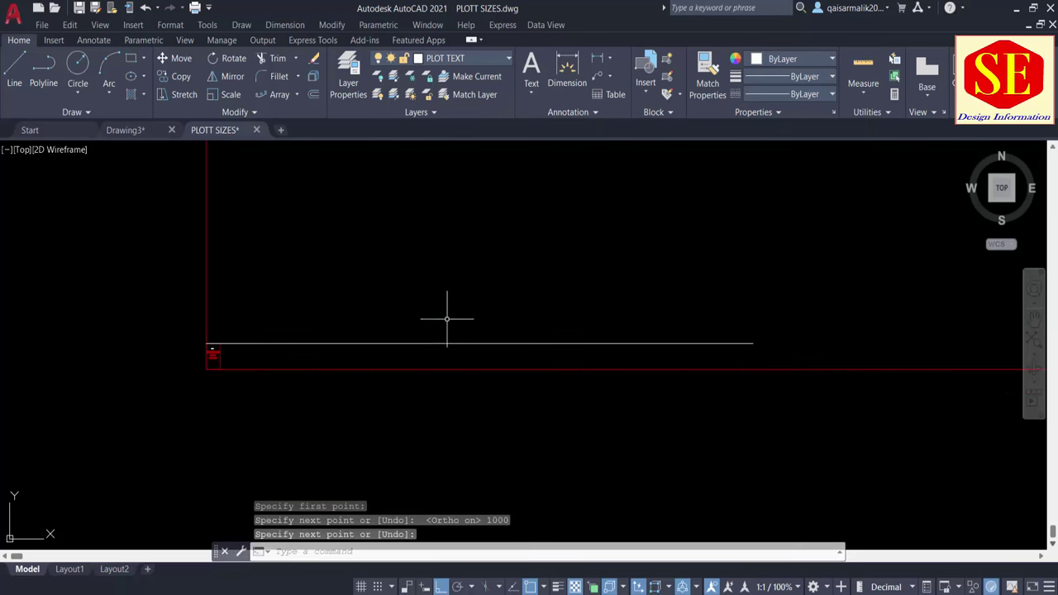
scroll(184, 355, "up", 1)
scroll(204, 342, "up", 3)
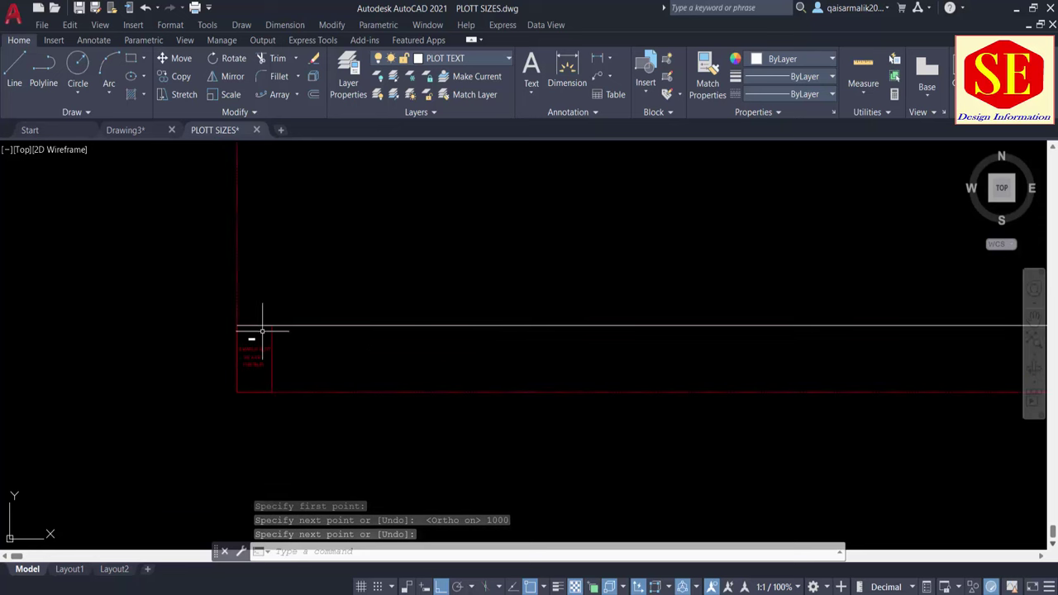
middle_click_drag(860, 308, 629, 323)
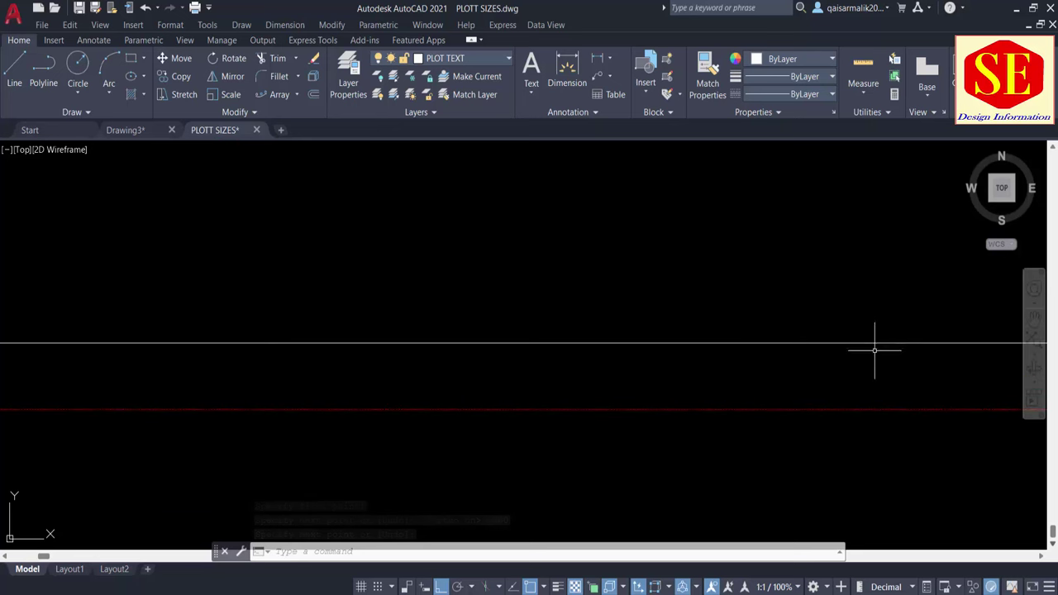
scroll(873, 350, "down", 3)
scroll(551, 356, "up", 3)
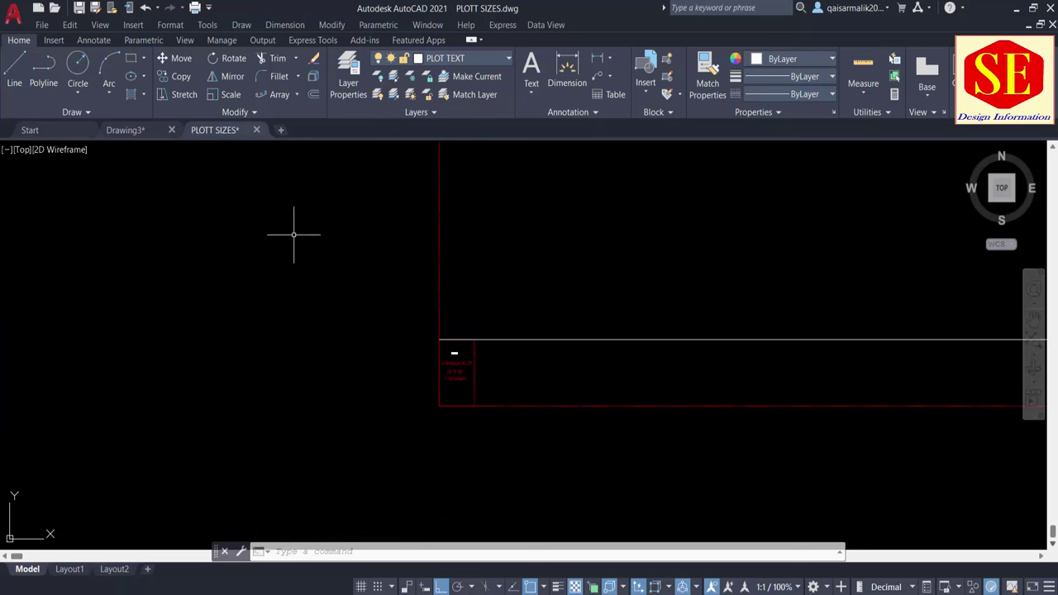
Step: Path-array the plot rectangle and PLOT # text along the white road line
left_click(297, 95)
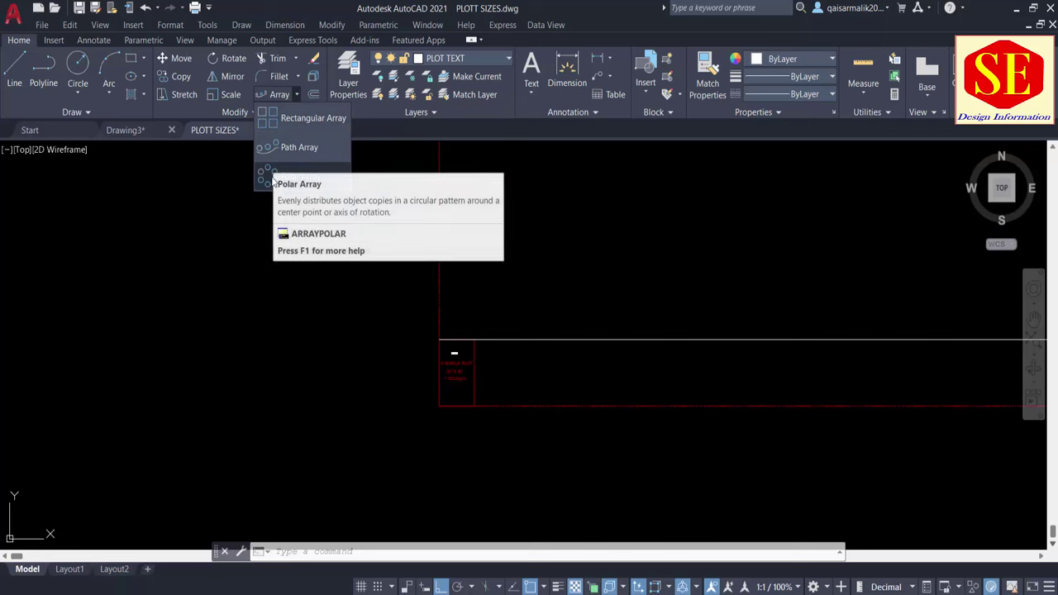
left_click(289, 146)
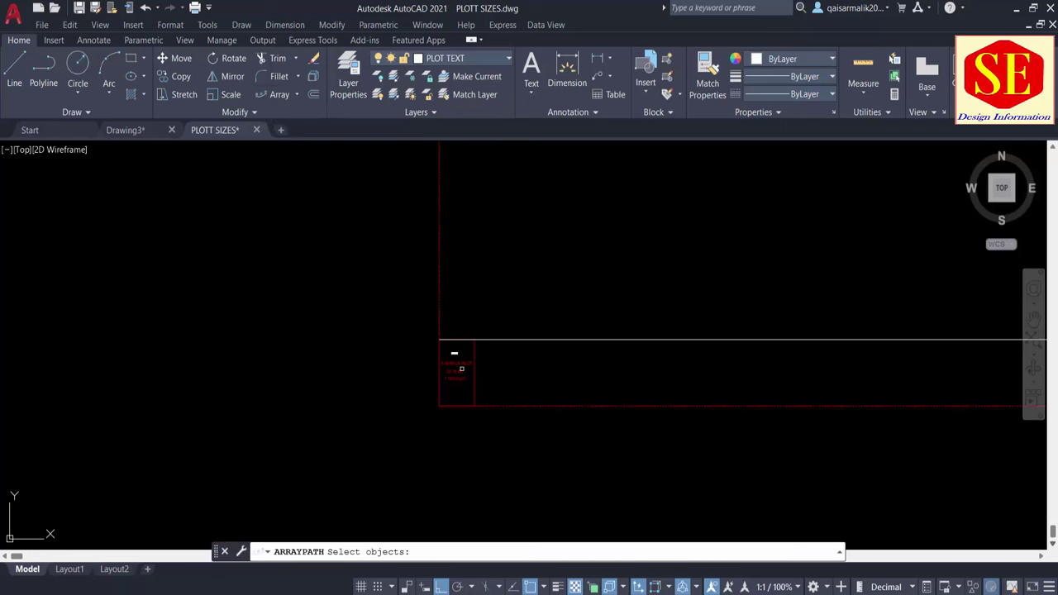
left_click(451, 351)
scroll(452, 349, "up", 2)
left_click(452, 349)
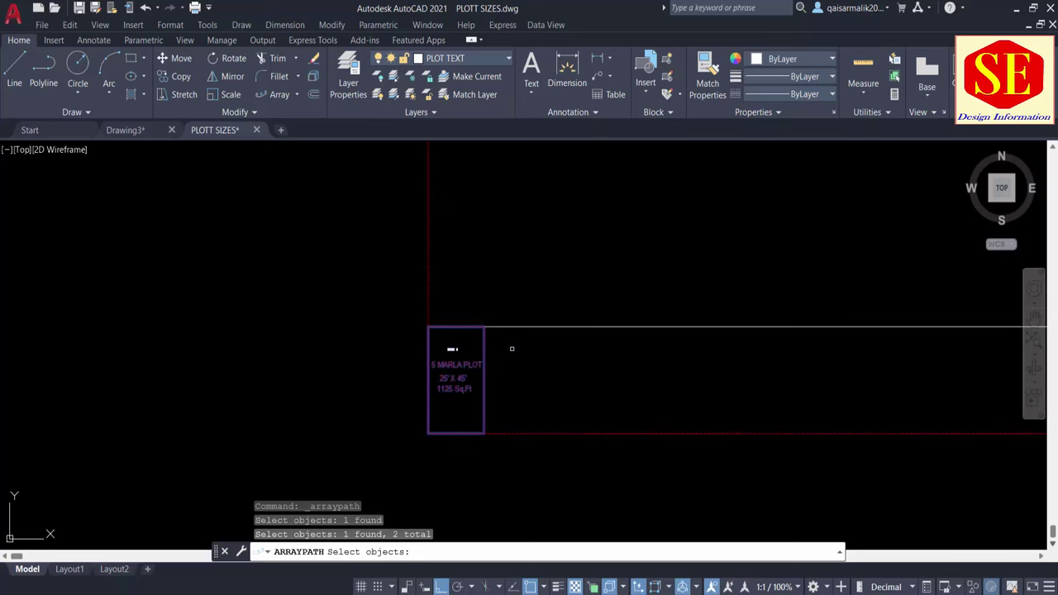
scroll(475, 350, "up", 3)
scroll(417, 331, "down", 5)
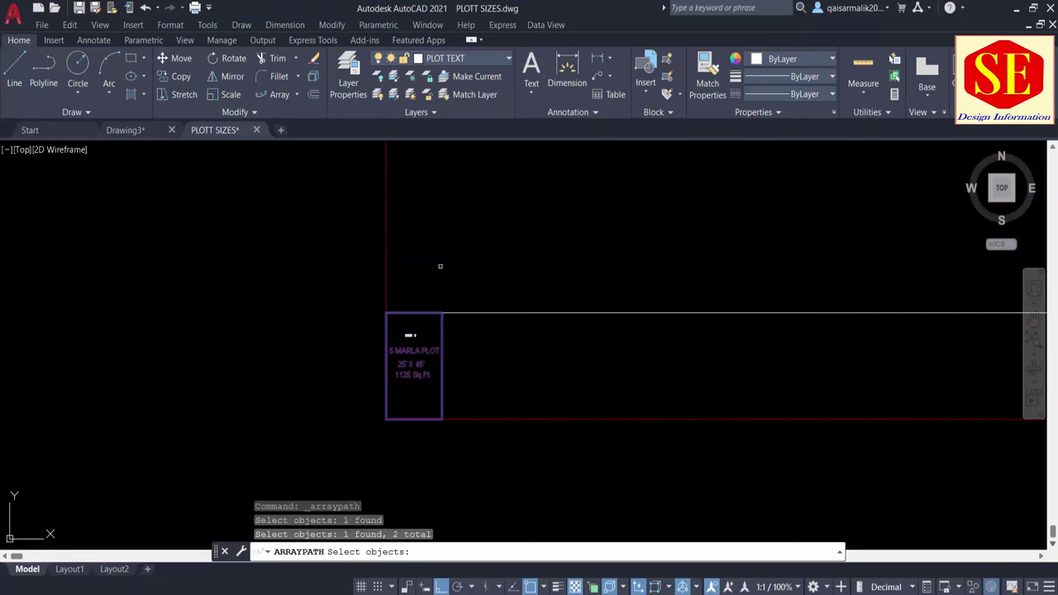
key("Return")
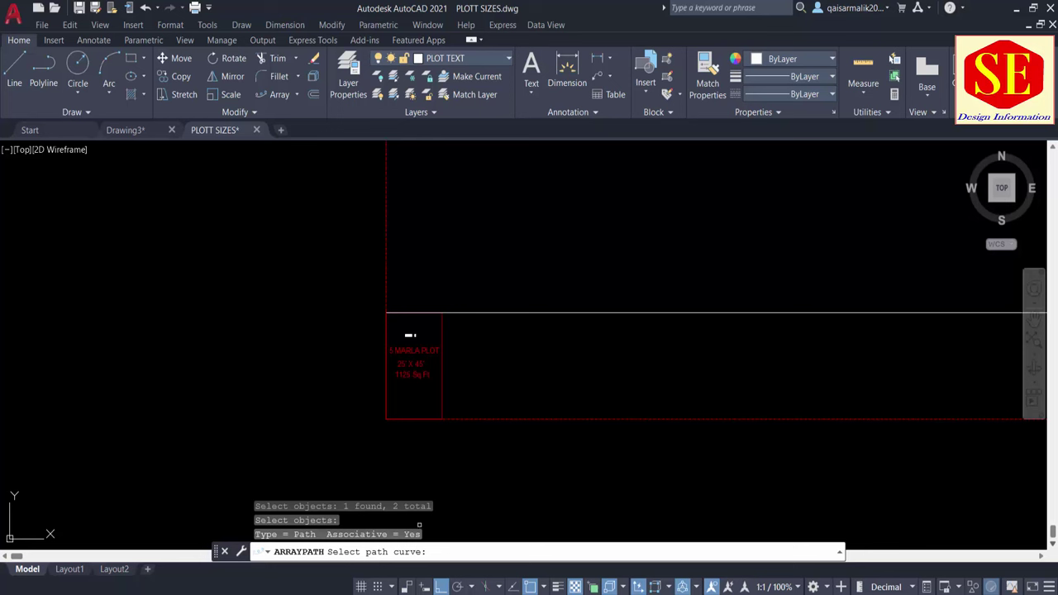
scroll(395, 354, "down", 4)
scroll(395, 354, "down", 1)
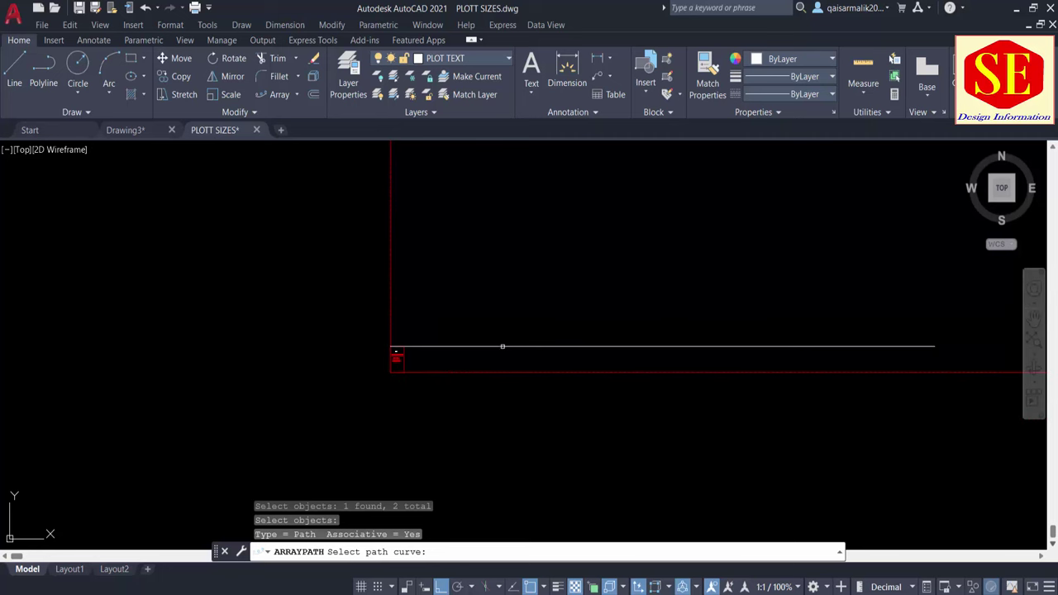
left_click(502, 346)
scroll(382, 374, "up", 2)
scroll(383, 373, "up", 2)
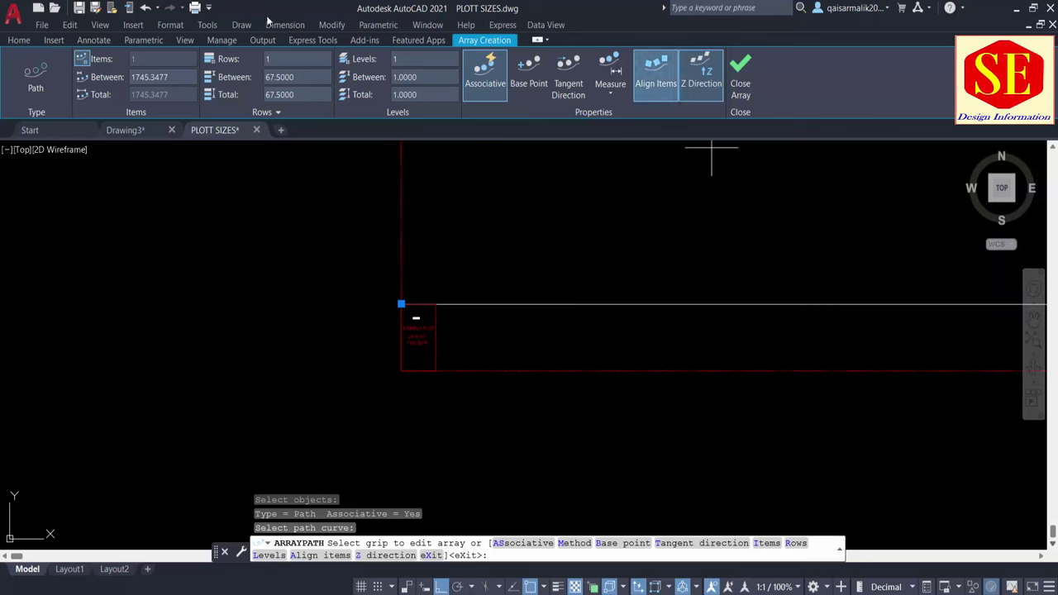
Step: Set the path array method to Measure, giving fixed 1745.3477 item spacing
left_click(615, 98)
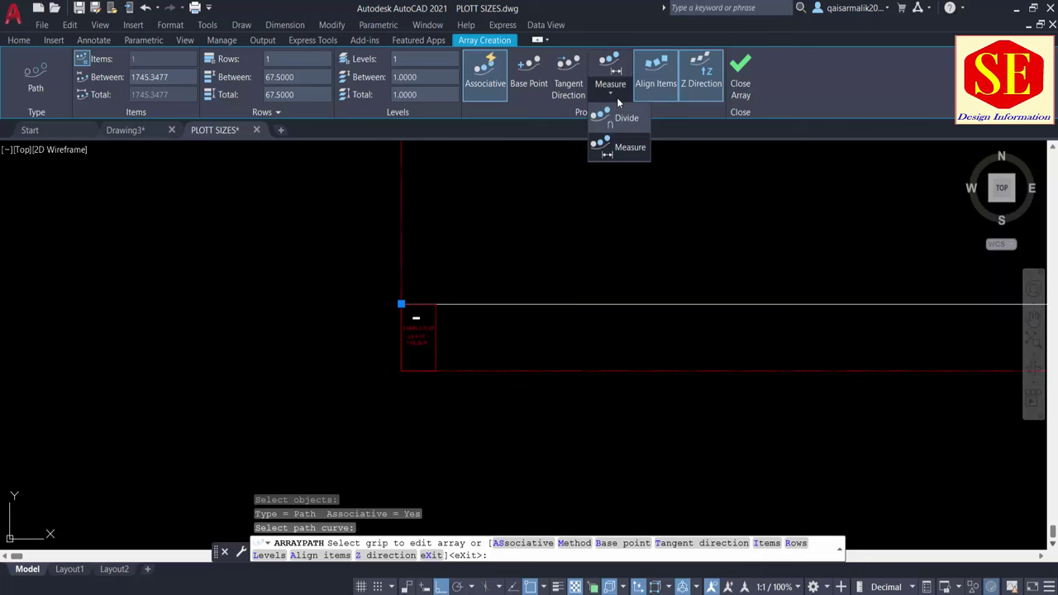
left_click(611, 37)
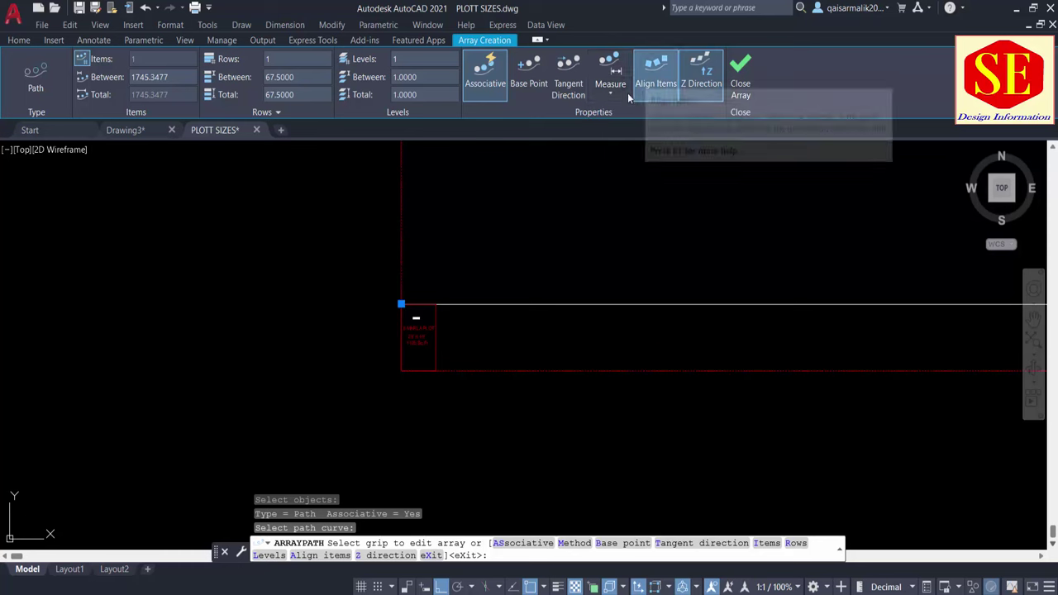
left_click(610, 91)
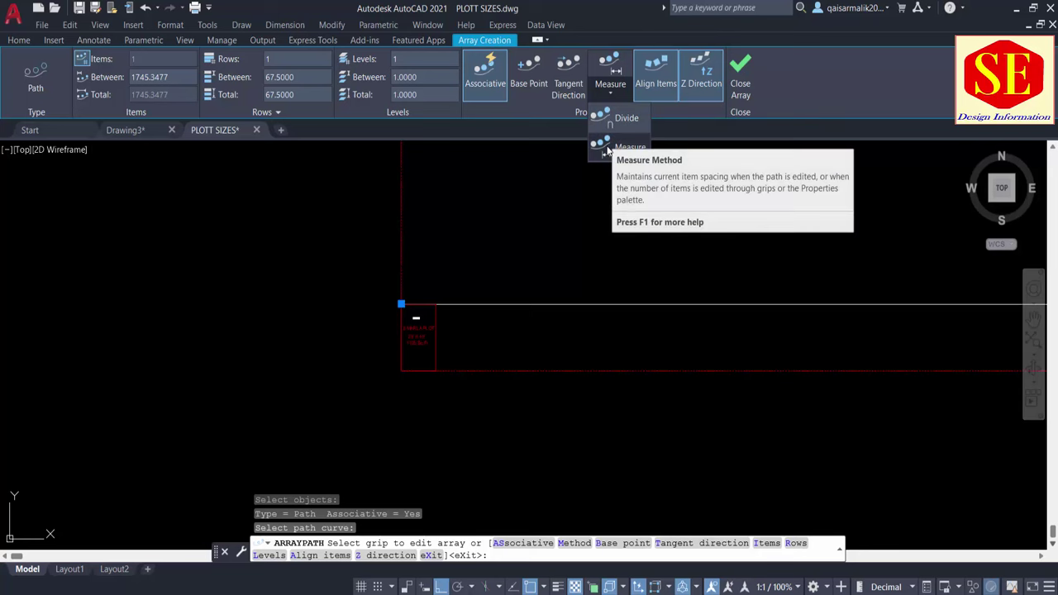
left_click(626, 149)
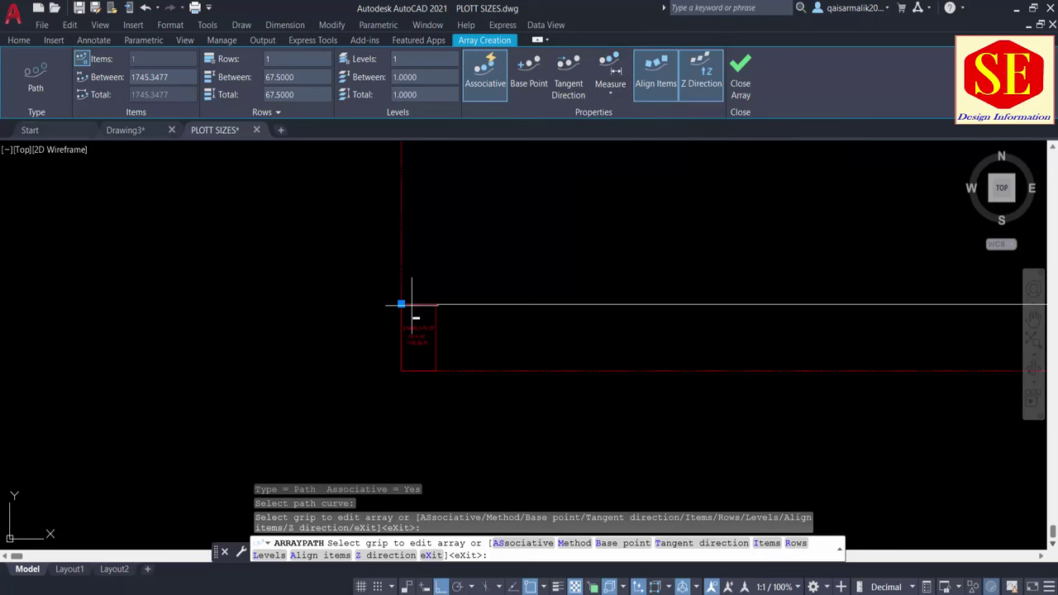
scroll(413, 310, "up", 2)
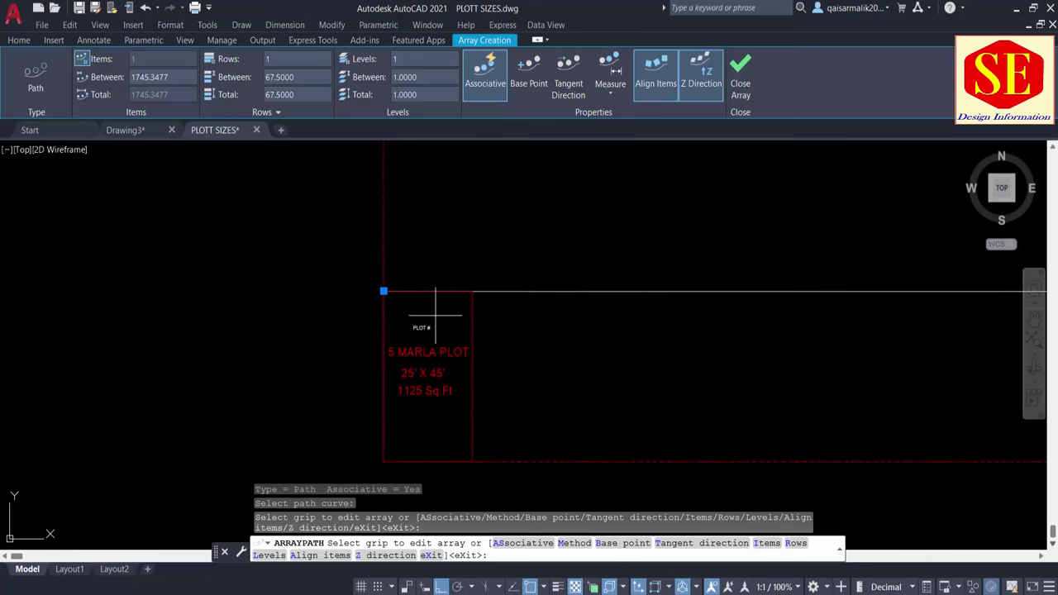
scroll(415, 395, "up", 3)
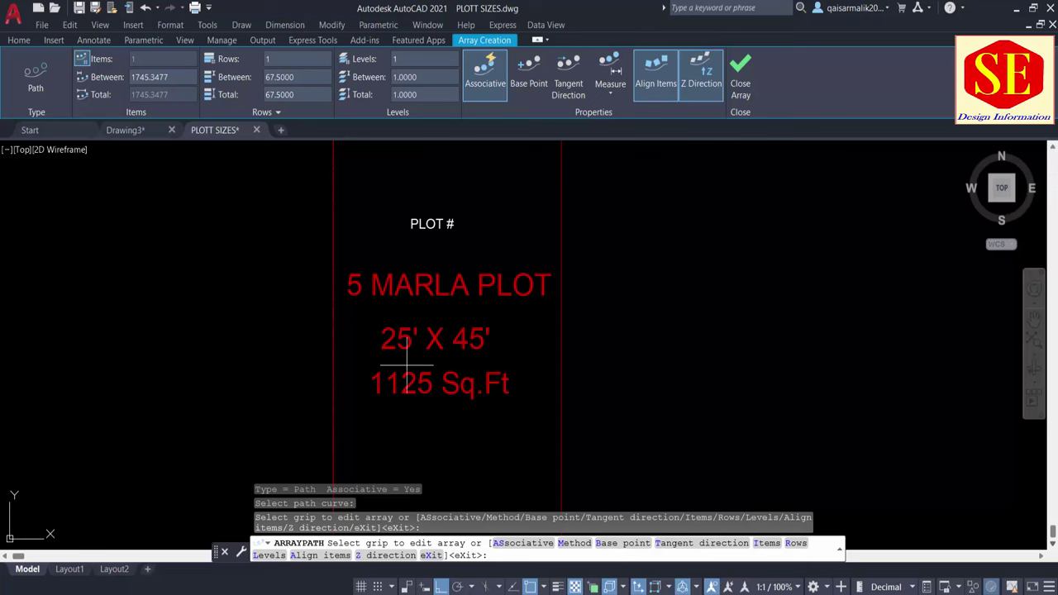
middle_click_drag(432, 224, 471, 215)
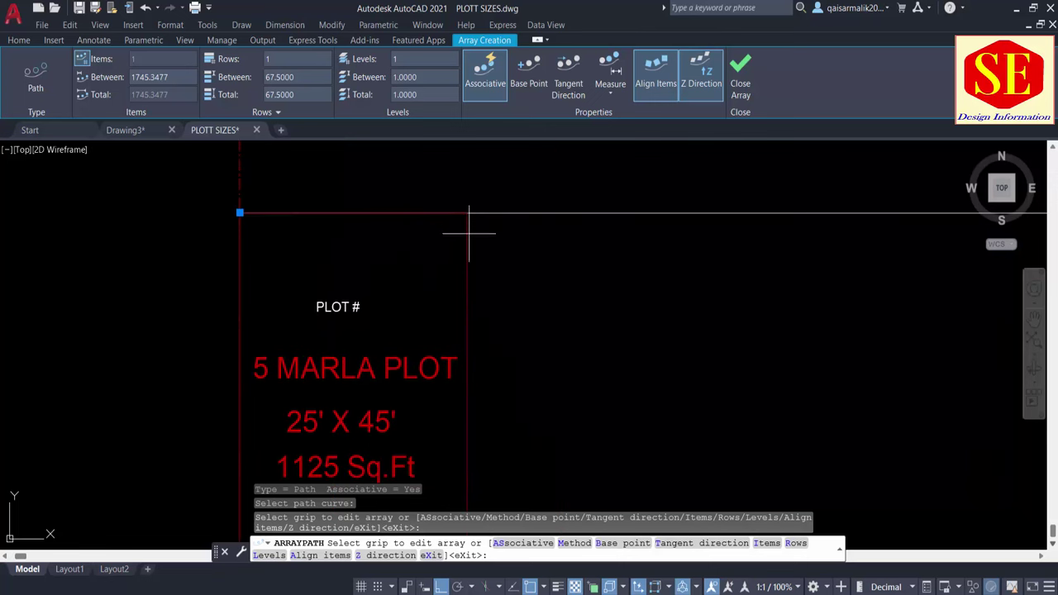
scroll(473, 422, "down", 5)
scroll(472, 408, "up", 2)
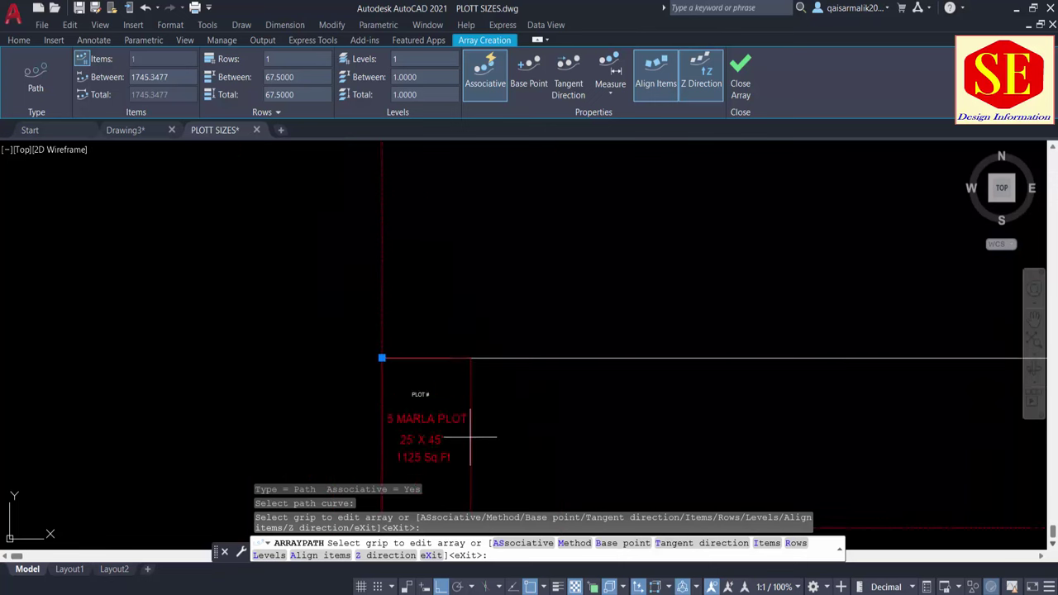
scroll(472, 389, "up", 4)
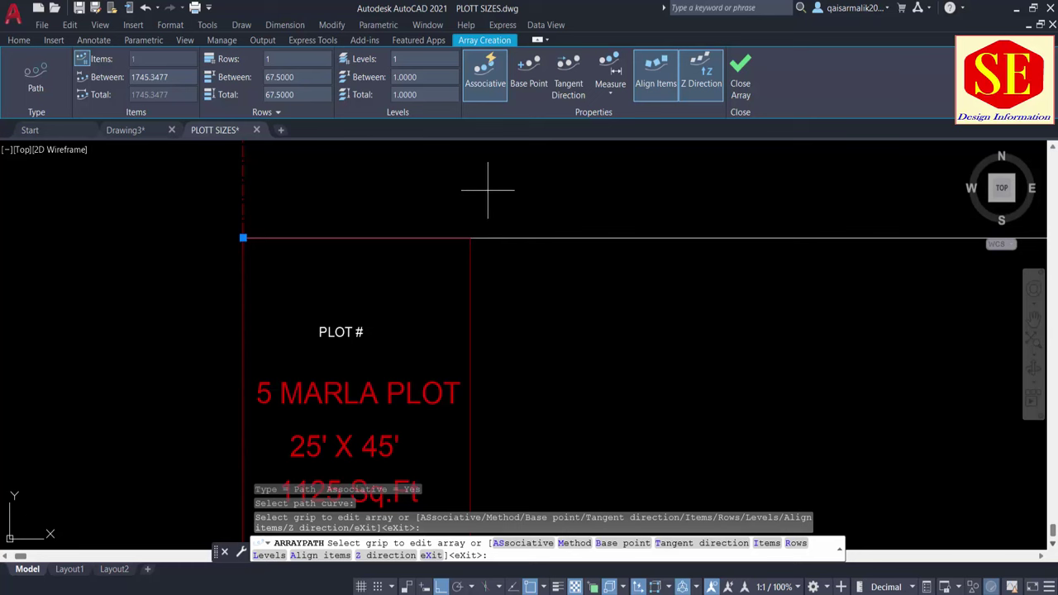
scroll(488, 189, "down", 2)
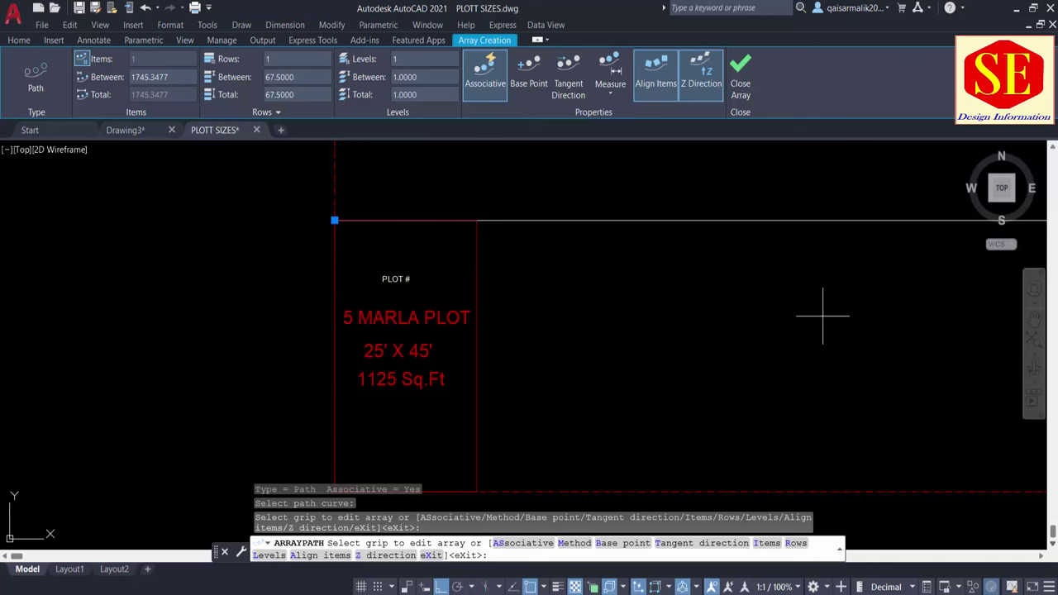
left_click(609, 94)
left_click(622, 153)
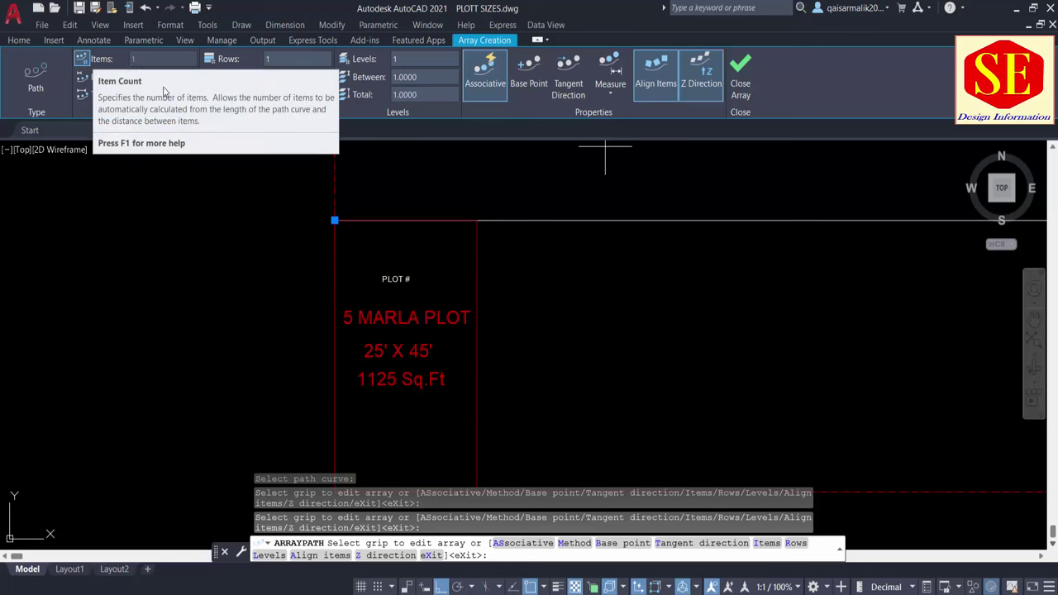
Step: Set the spacing between plot copies to 25 and review the resulting row
left_click(91, 76)
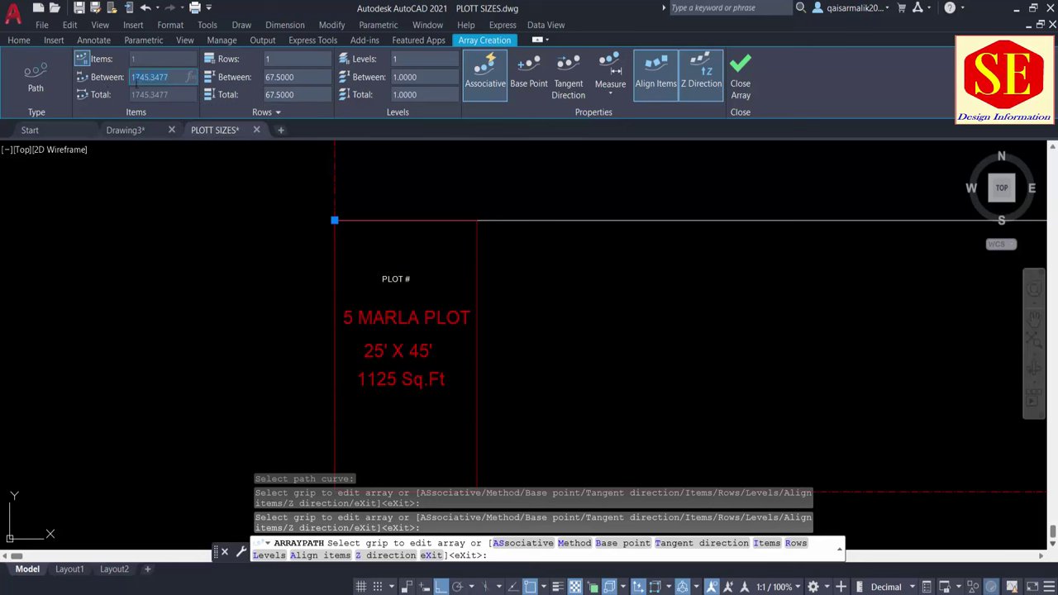
type("25")
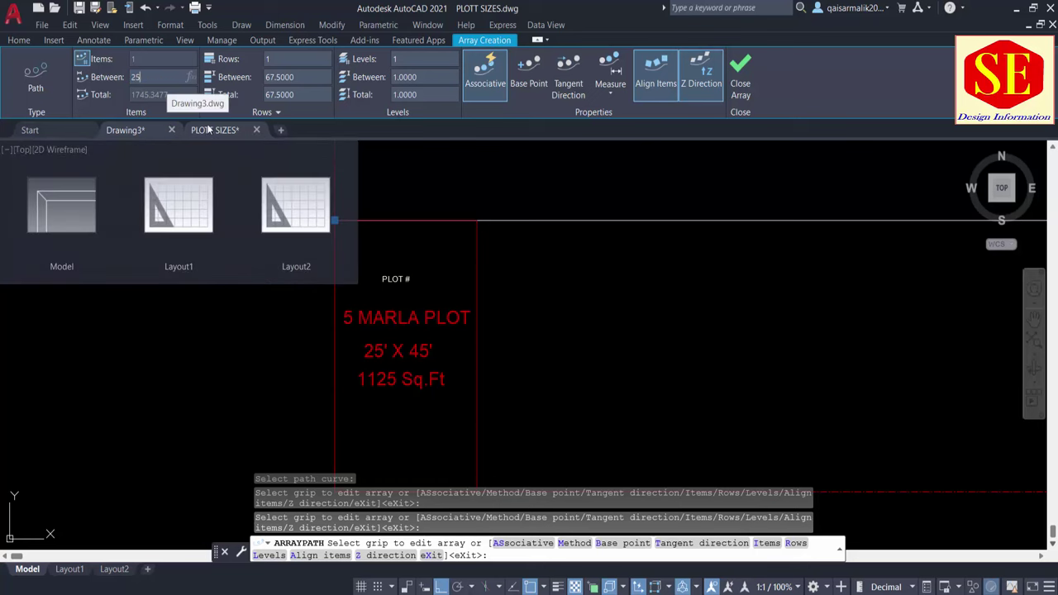
key("Return")
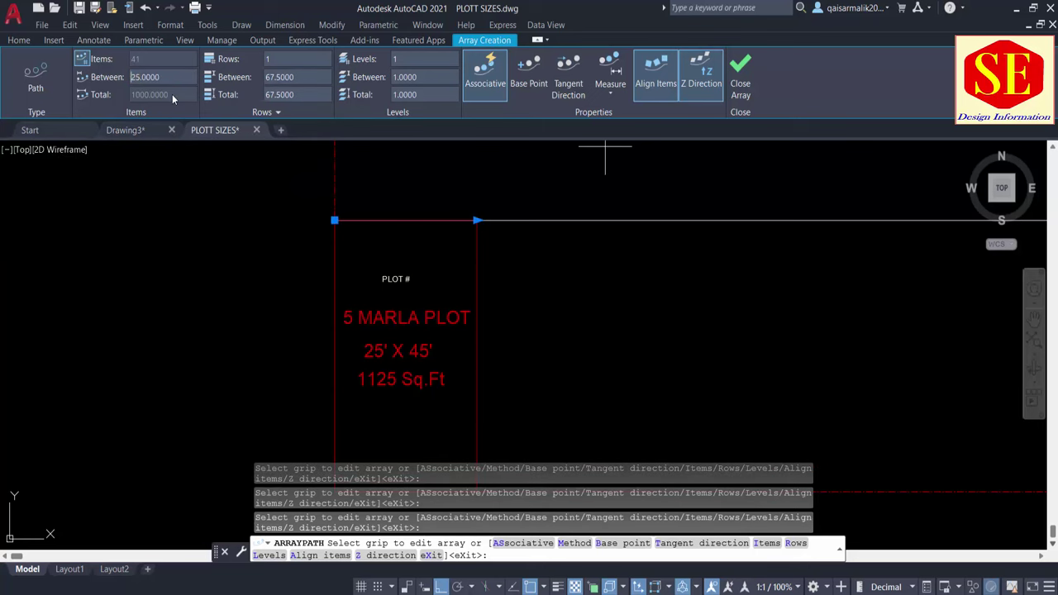
scroll(371, 243, "down", 2)
scroll(415, 263, "down", 5)
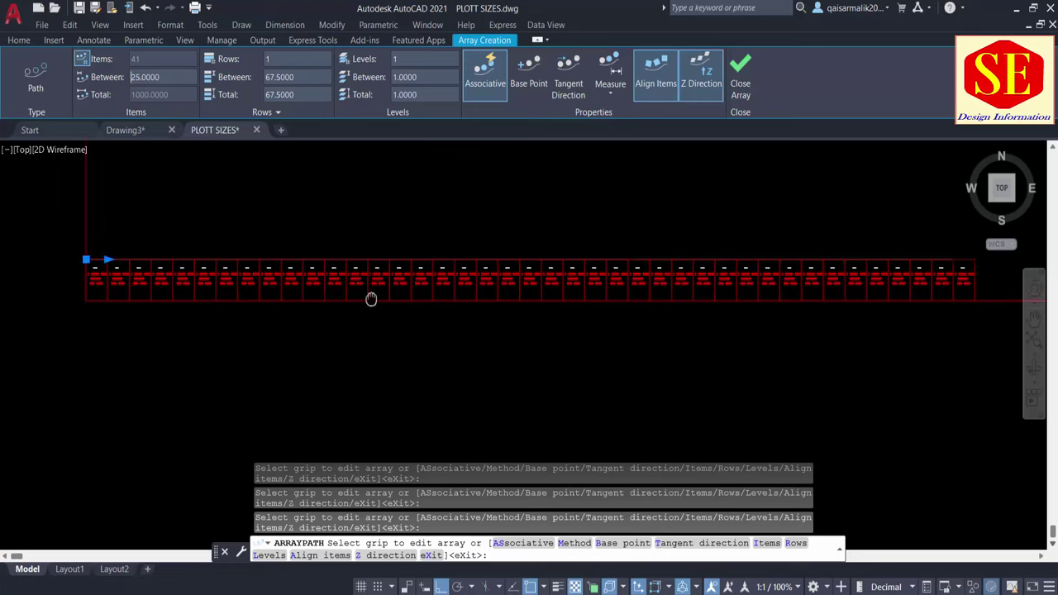
scroll(371, 298, "up", 2)
scroll(520, 303, "up", 3)
scroll(756, 248, "up", 2)
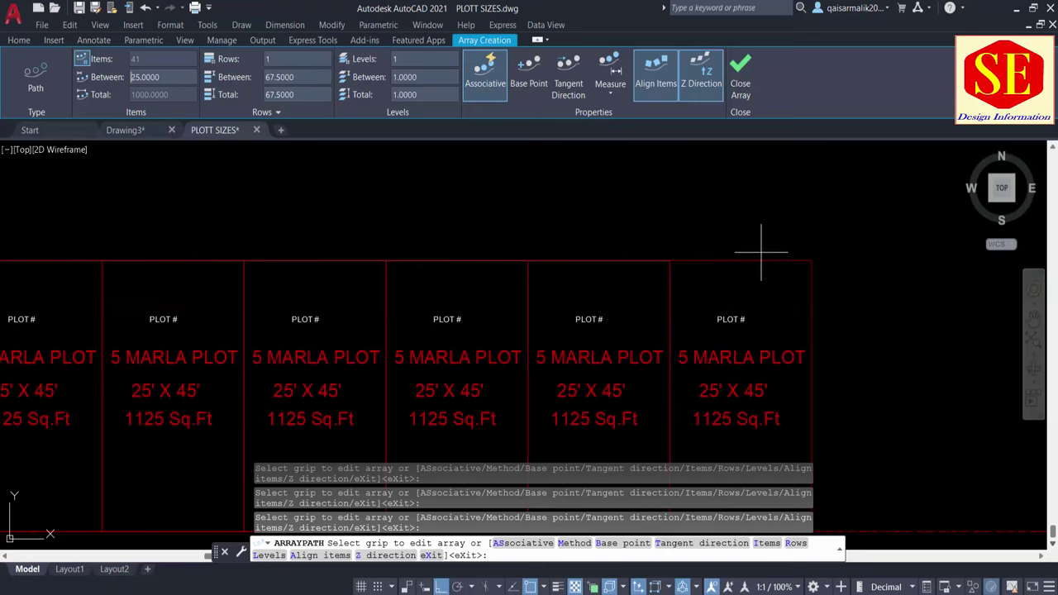
scroll(702, 224, "down", 5)
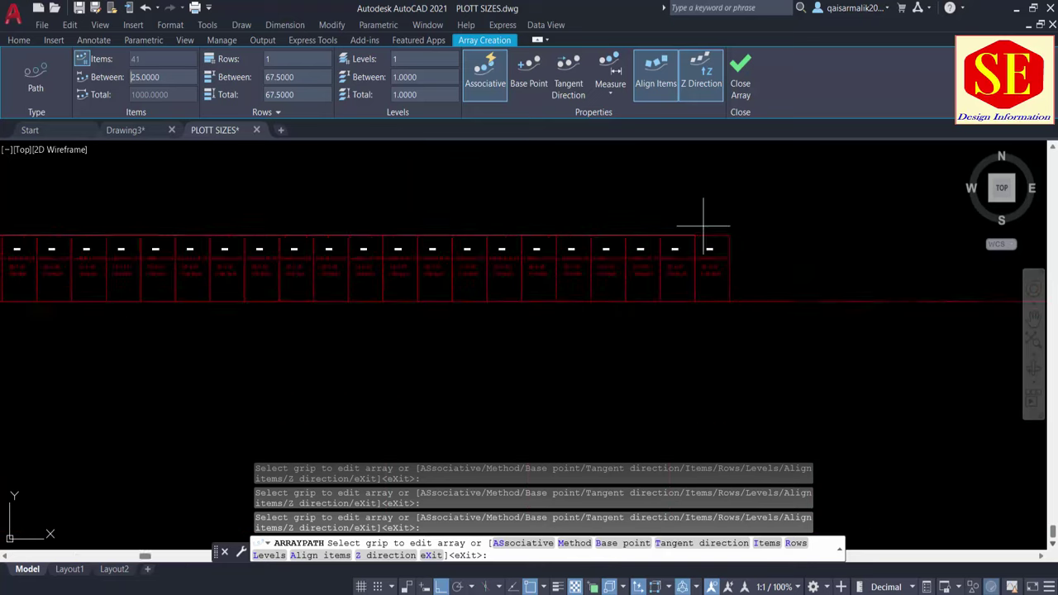
middle_click_drag(354, 283, 878, 342)
scroll(409, 320, "up", 3)
scroll(409, 319, "up", 2)
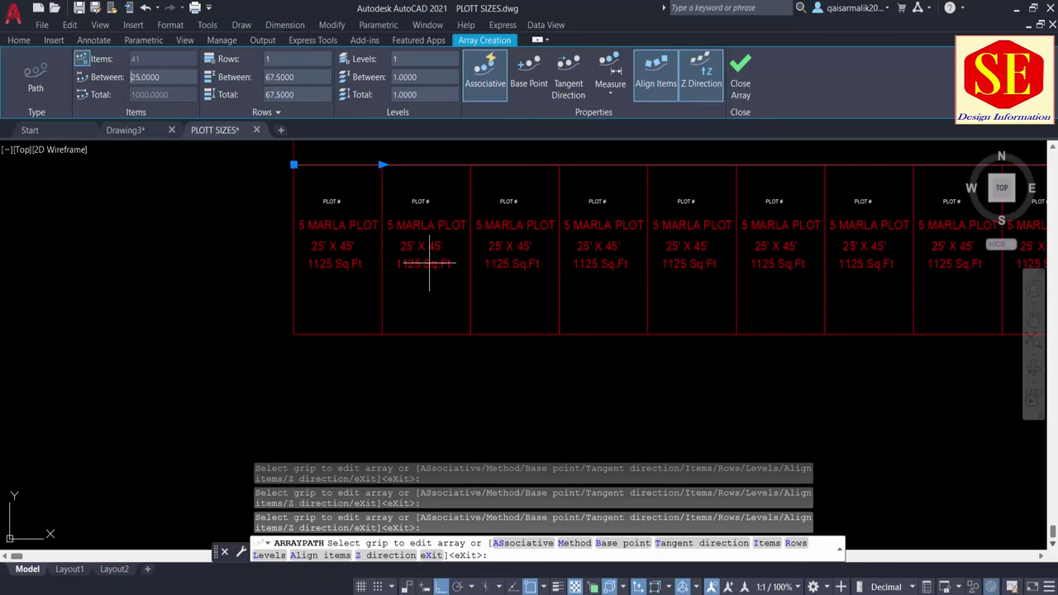
middle_click_drag(429, 265, 402, 373)
scroll(402, 373, "down", 1)
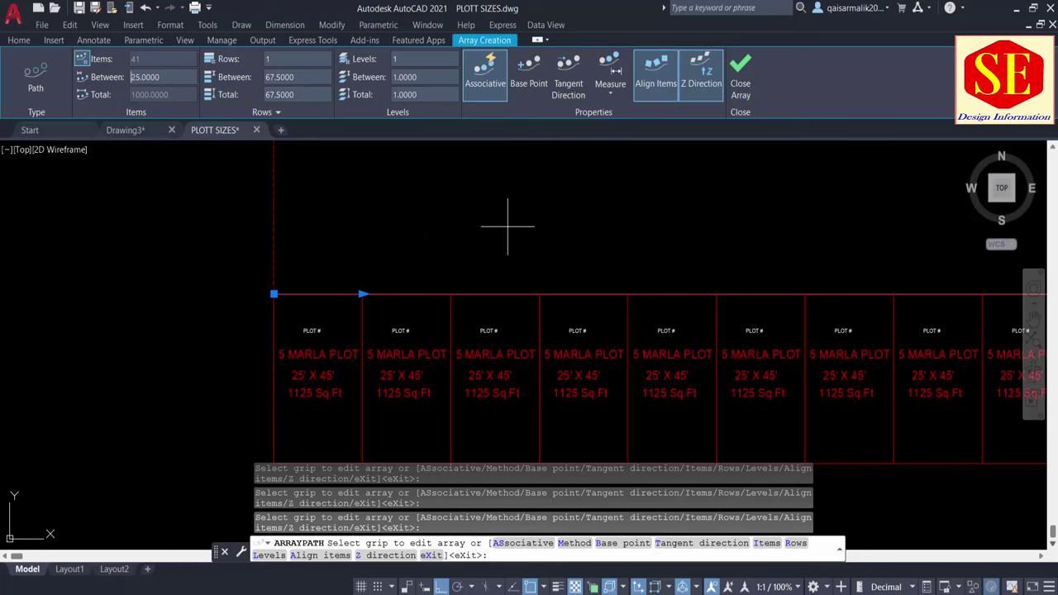
Step: Finish the array and pan along the row of 41 adjoining plots to check it
right_click(380, 201)
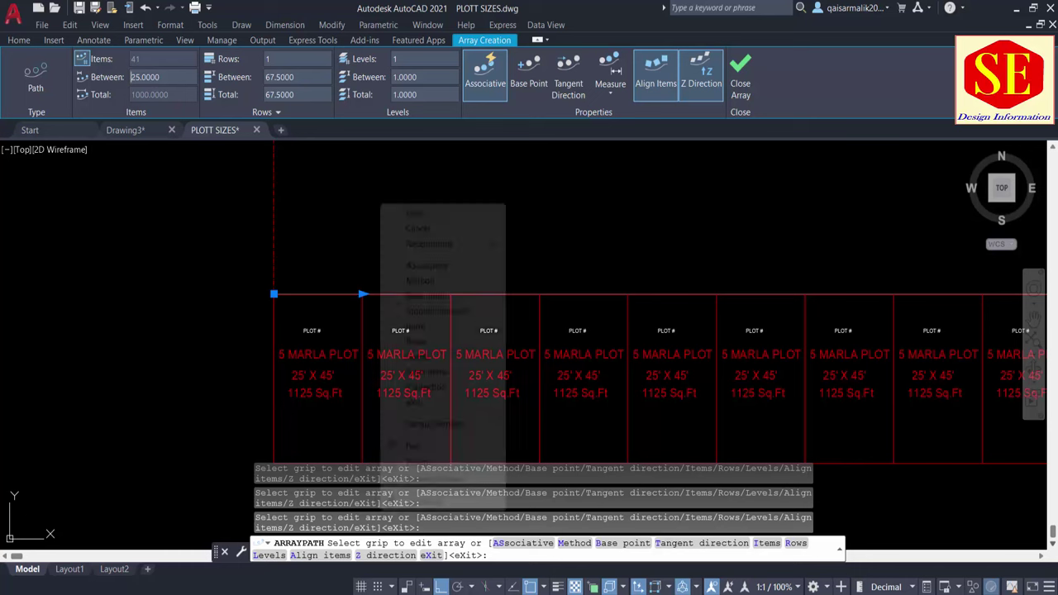
left_click(413, 211)
scroll(239, 281, "down", 4)
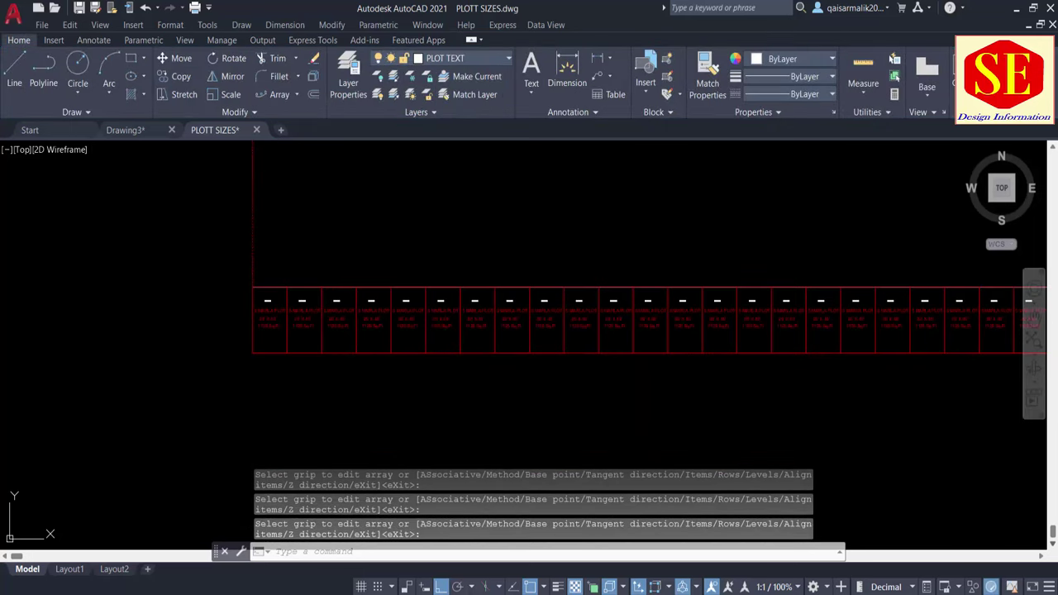
left_click(343, 313)
mouse_move(551, 346)
middle_mouse_down()
mouse_move(143, 357)
mouse_move(455, 295)
mouse_move(633, 366)
middle_mouse_up()
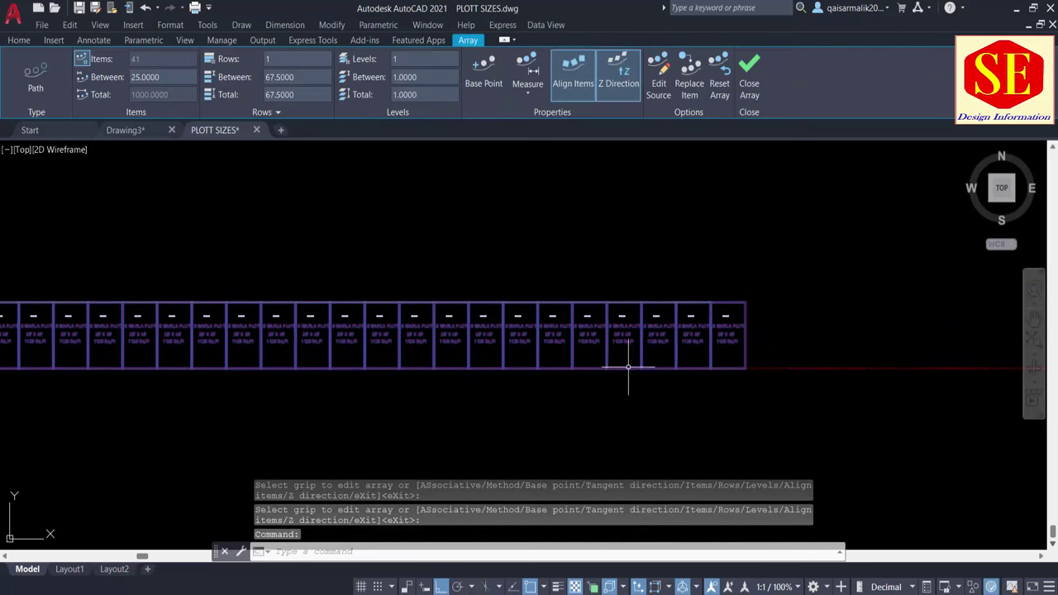
mouse_move(739, 372)
middle_mouse_down()
mouse_move(354, 366)
mouse_move(615, 378)
middle_mouse_up()
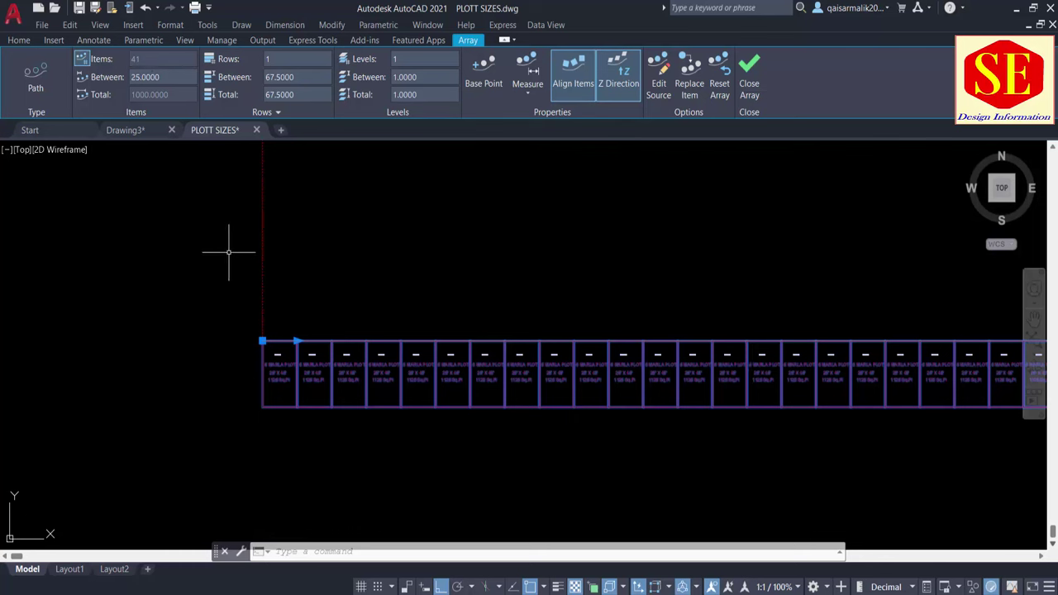
key("Escape")
scroll(377, 449, "up", 5)
mouse_move(307, 397)
middle_mouse_down()
mouse_move(240, 288)
mouse_move(229, 399)
middle_mouse_up()
middle_click_drag(633, 406, 382, 366)
scroll(382, 366, "down", 2)
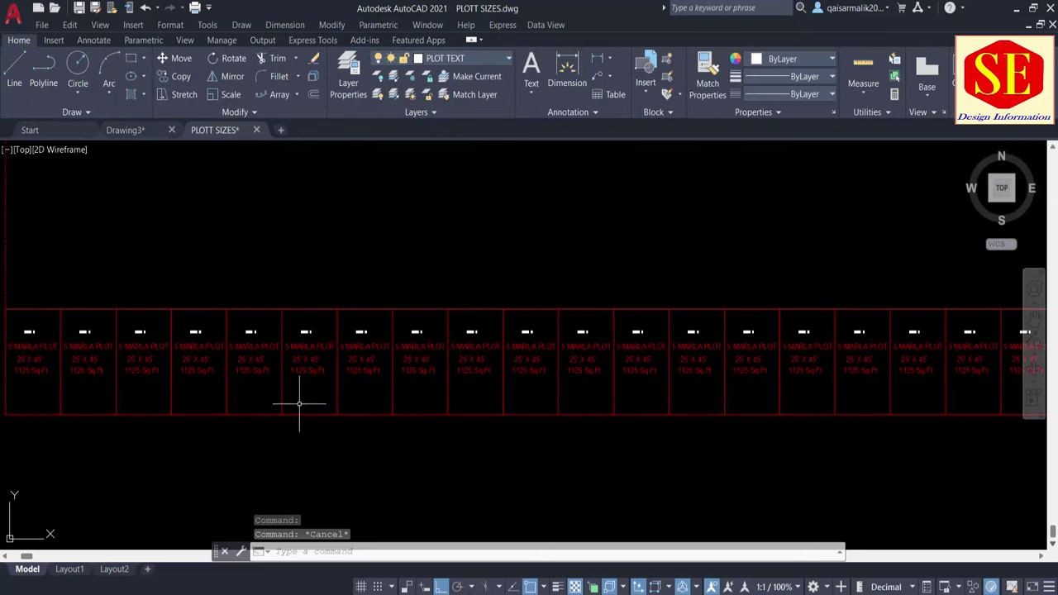
scroll(299, 405, "down", 1)
scroll(432, 425, "down", 1)
scroll(429, 416, "down", 1)
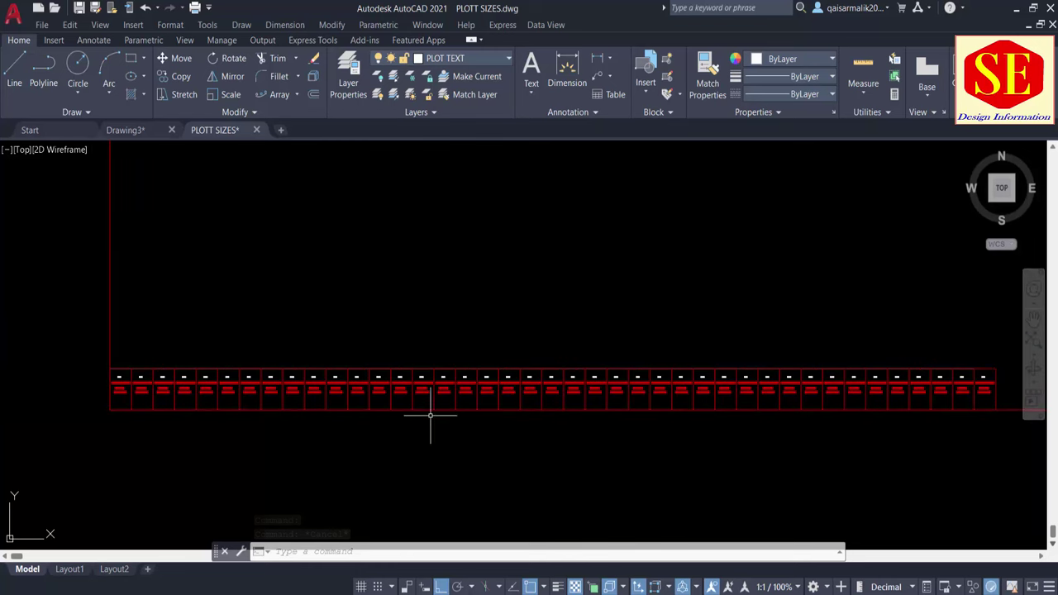
key("Escape")
Step: Draw a 25-unit vertical polyline upward from the plot row's top-left corner
scroll(91, 363, "up", 3)
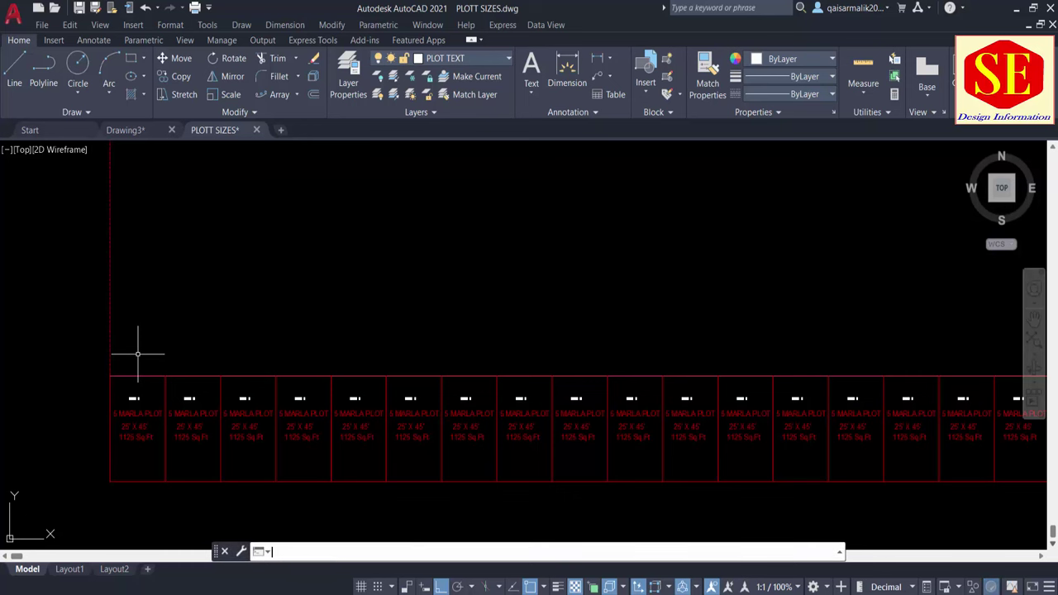
type("L")
key("Return")
left_click(110, 376)
type("40")
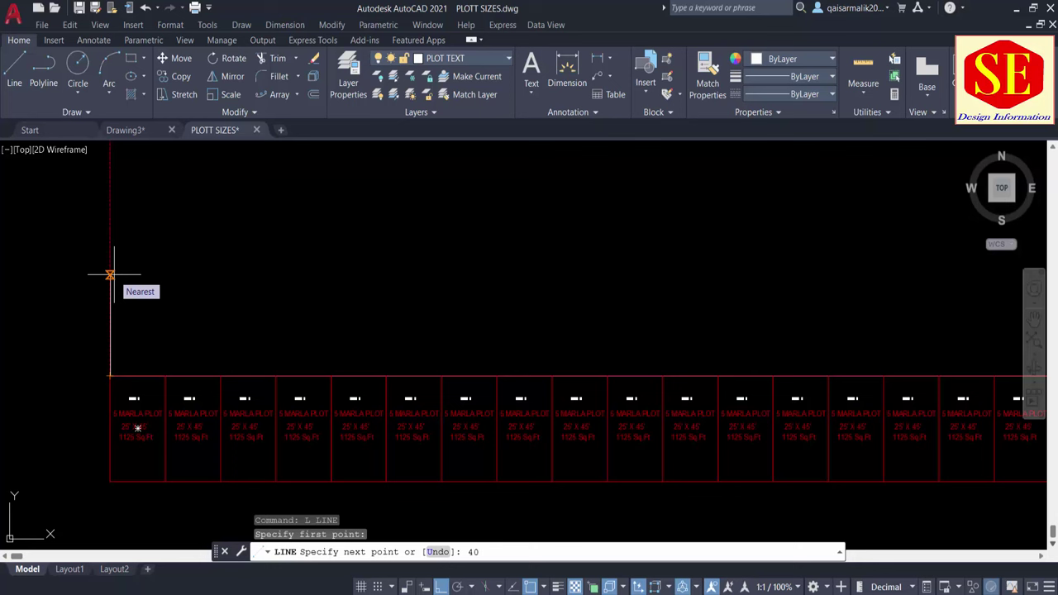
key("Escape")
key("Escape")
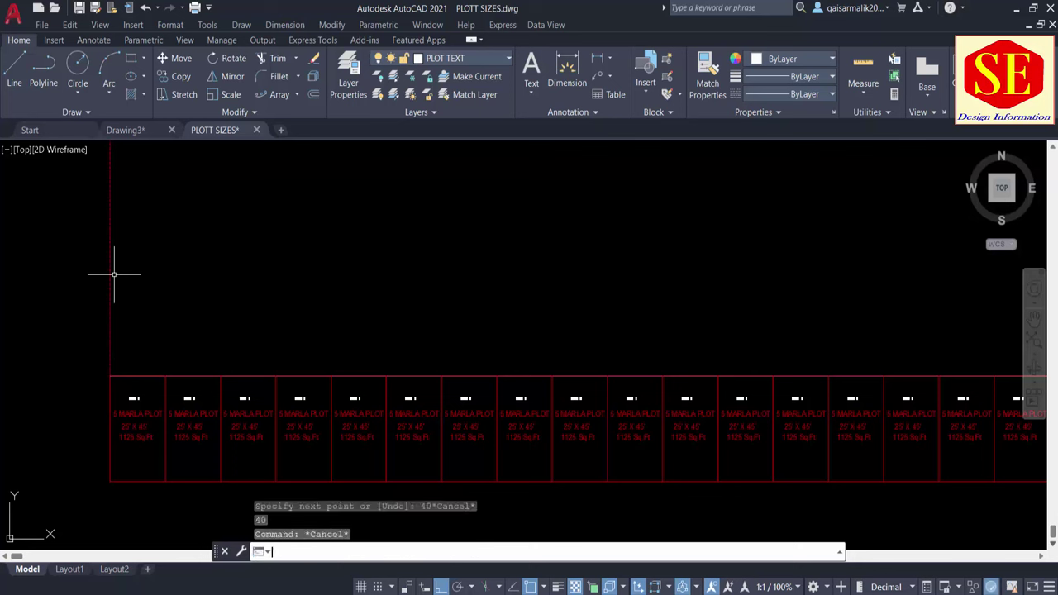
type("l")
key("Return")
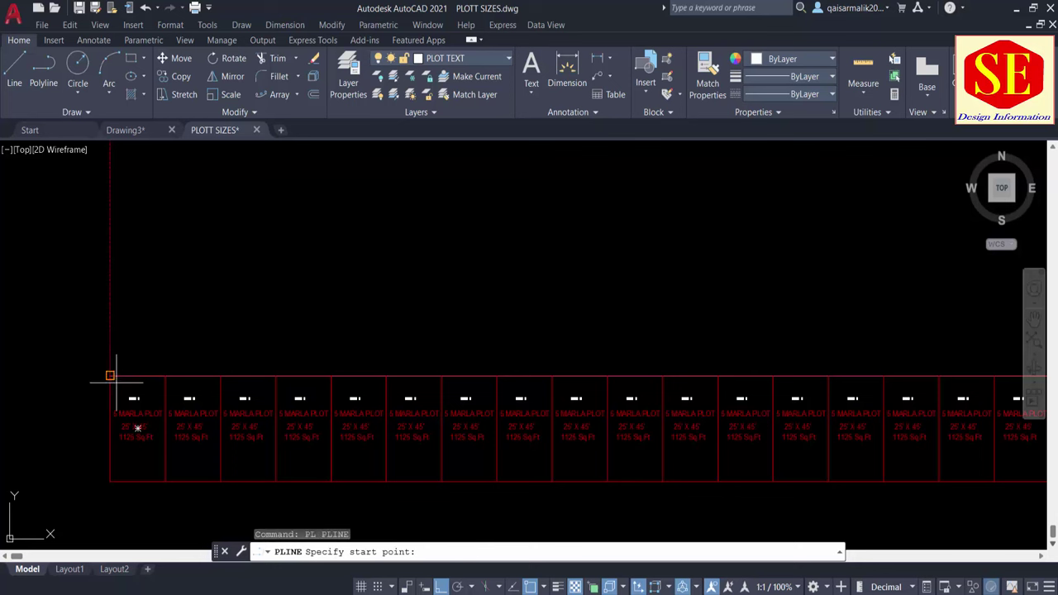
left_click(110, 376)
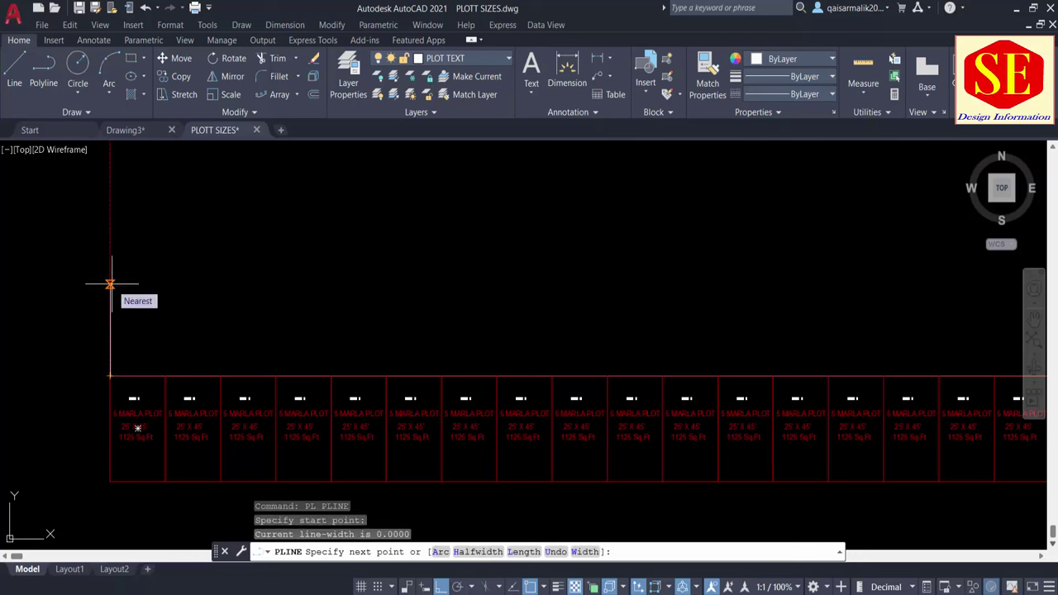
type("25")
key("Return")
key("Escape")
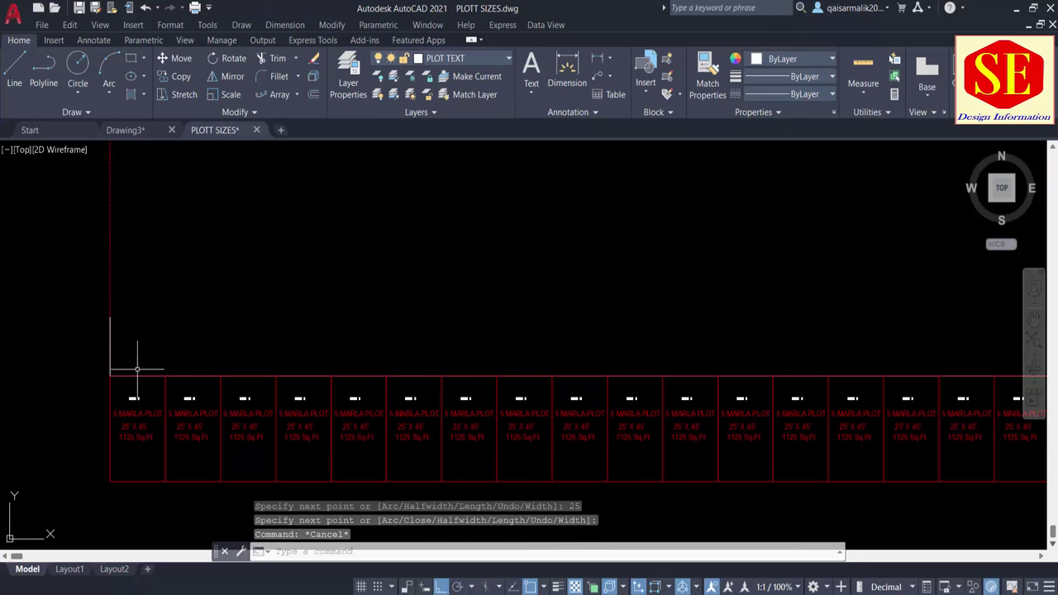
key("Escape")
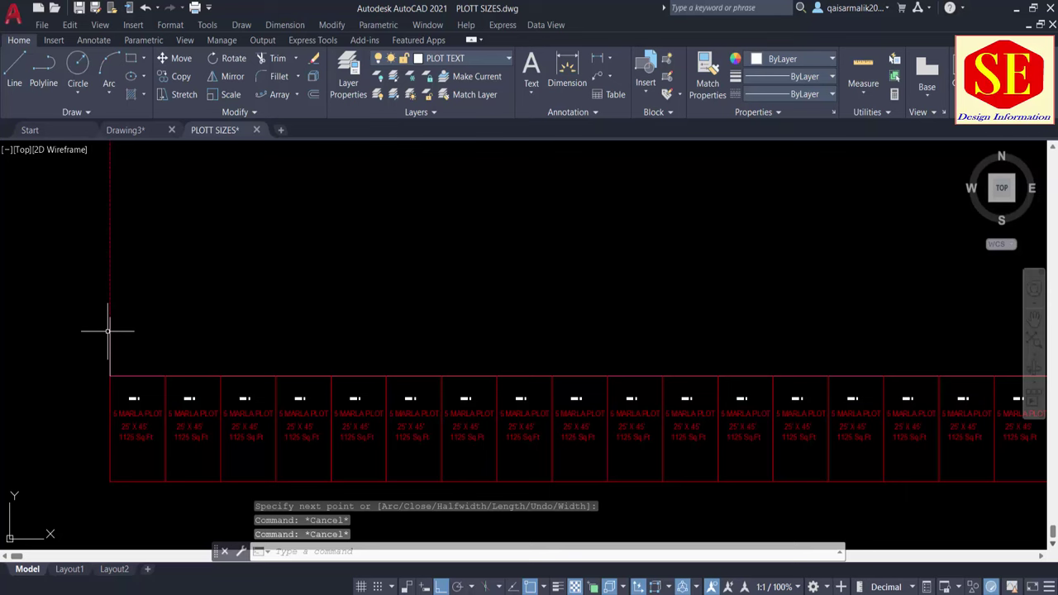
type("co")
key("Return")
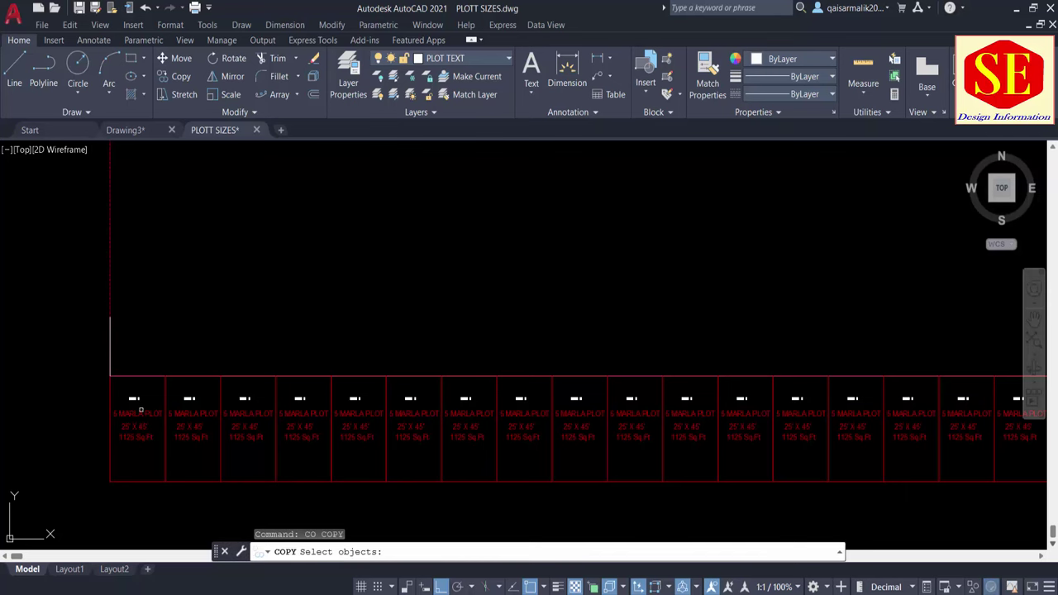
Step: Copy the plot row up to the top of the 25-unit line, across the road gap
left_click(140, 410)
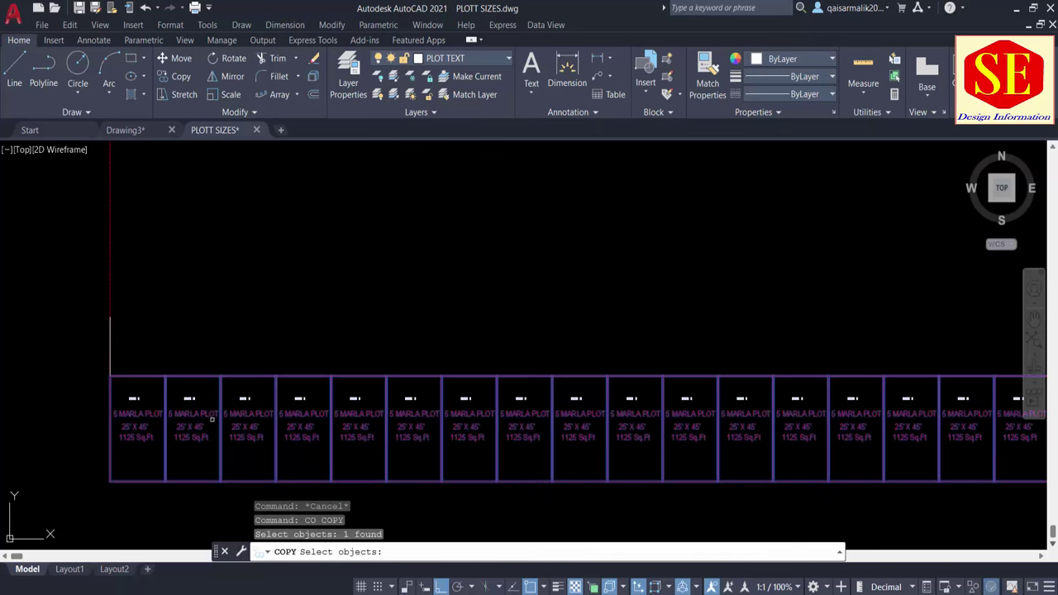
scroll(156, 394, "up", 5)
scroll(148, 354, "down", 4)
scroll(170, 377, "down", 4)
key("Return")
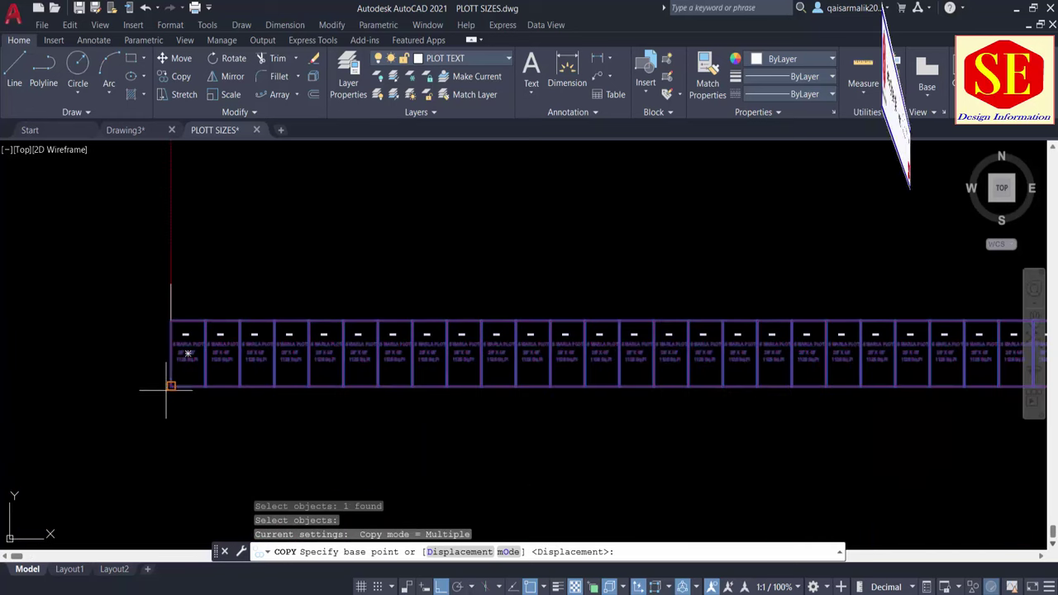
left_click(170, 386)
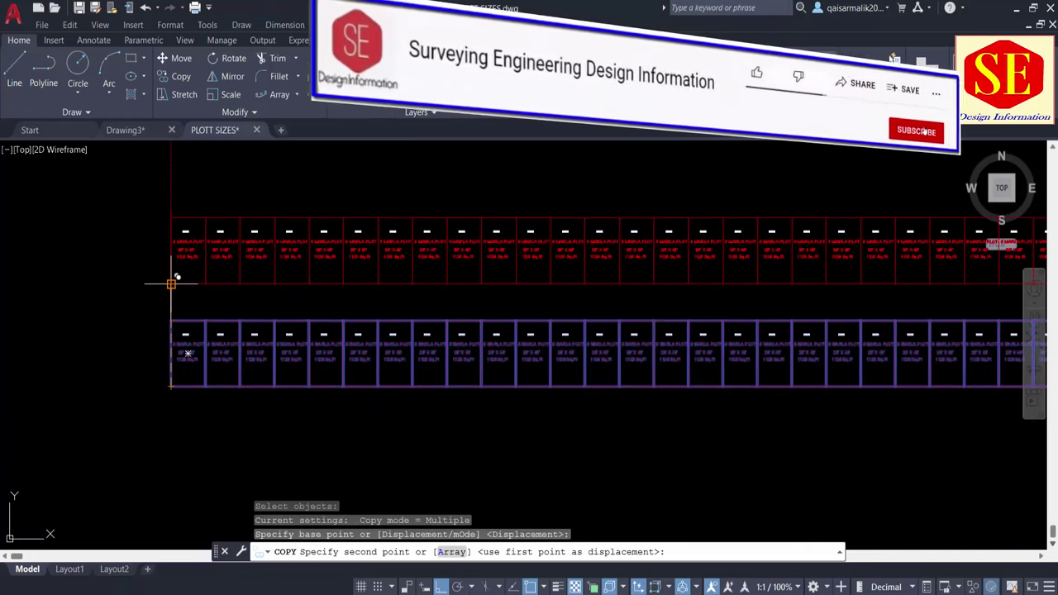
left_click(170, 284)
scroll(207, 371, "down", 3)
key("Escape")
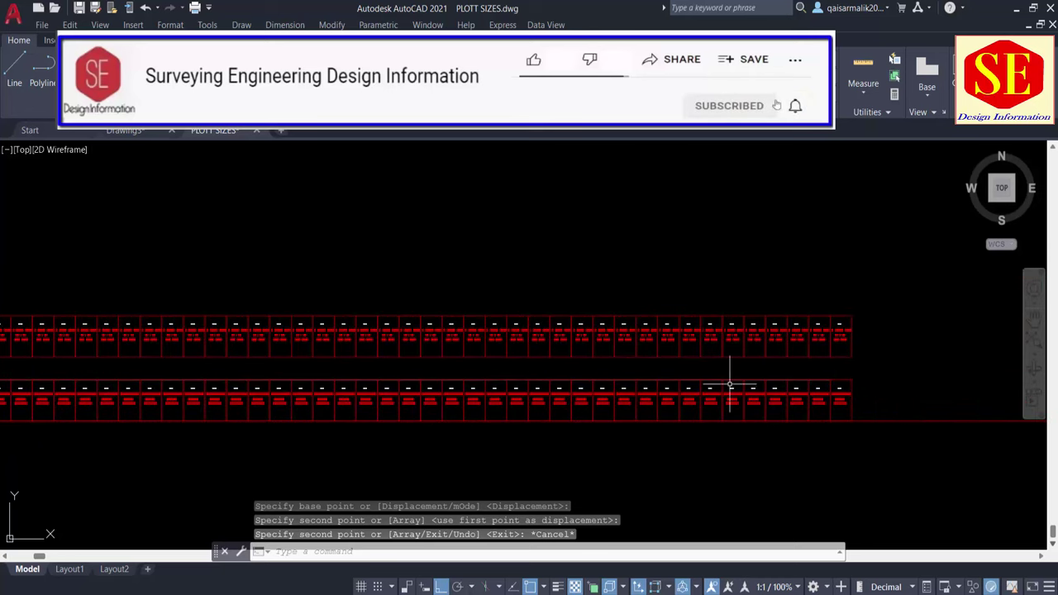
middle_click_drag(520, 373, 301, 394)
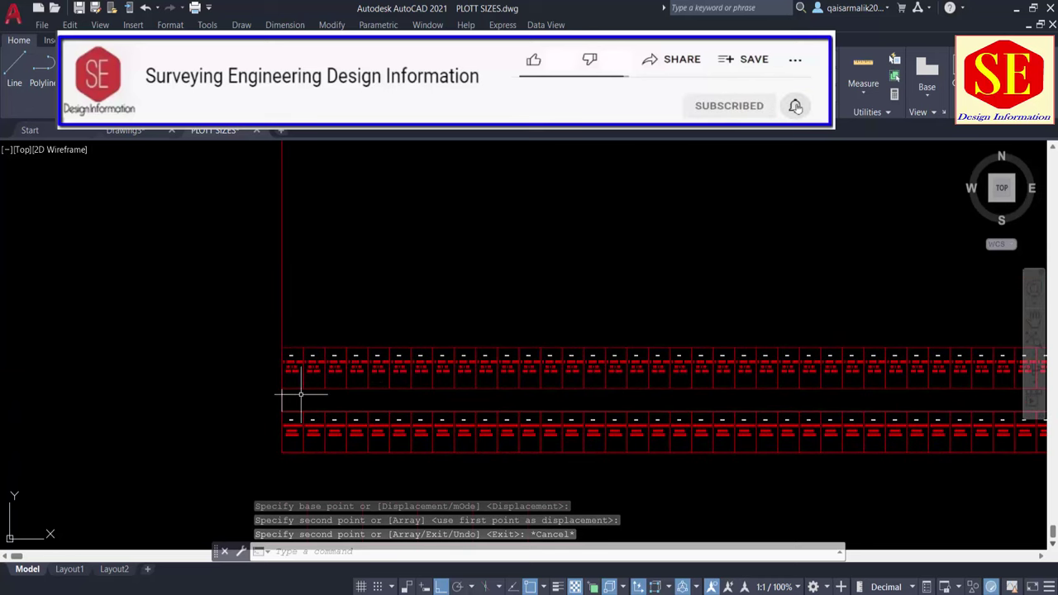
scroll(301, 394, "up", 4)
key("Escape")
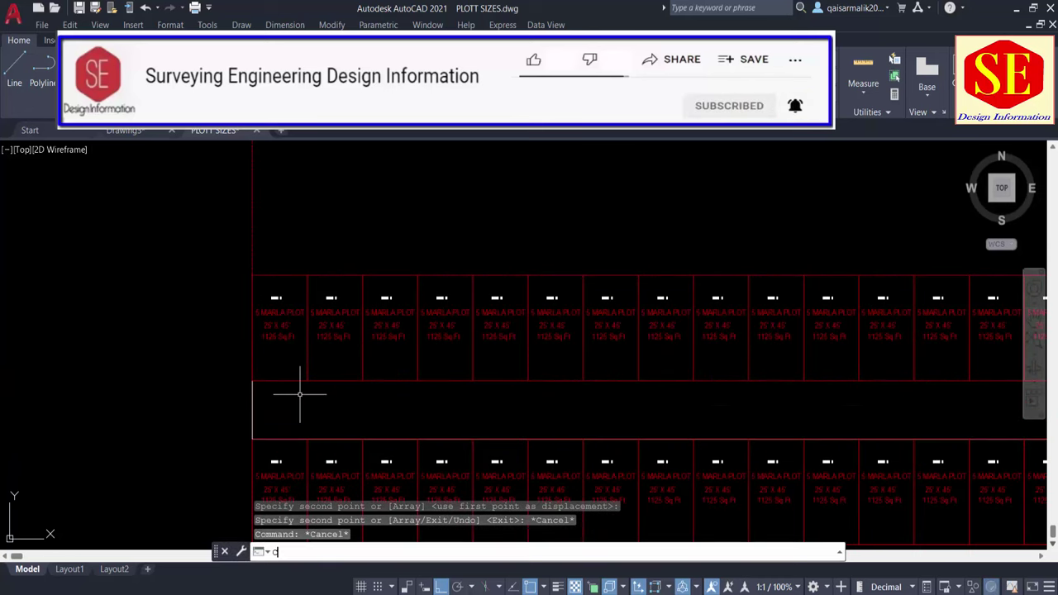
Step: Copy the new upper row onto its own top edge, forming a back-to-back pair
type("co")
key("Return")
left_click(277, 382)
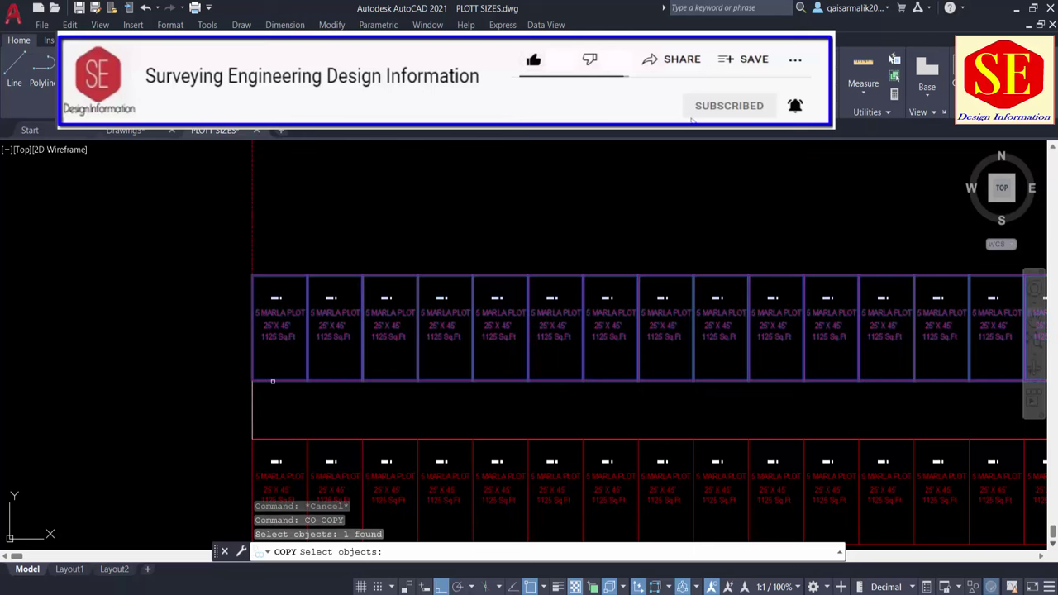
scroll(239, 386, "up", 2)
scroll(239, 387, "up", 2)
key("Return")
left_click(300, 360)
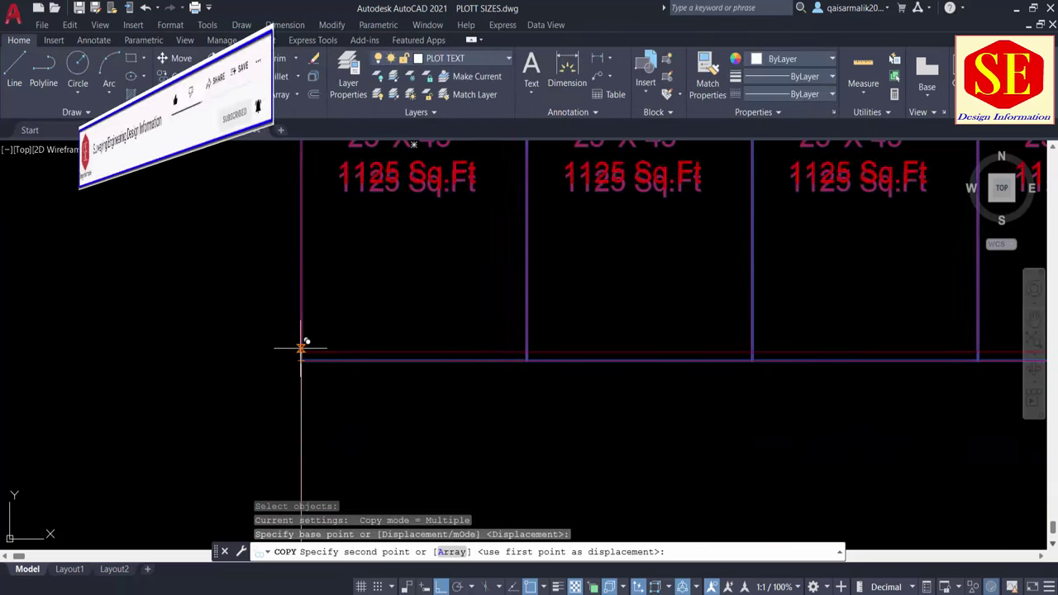
middle_click_drag(302, 215, 313, 463)
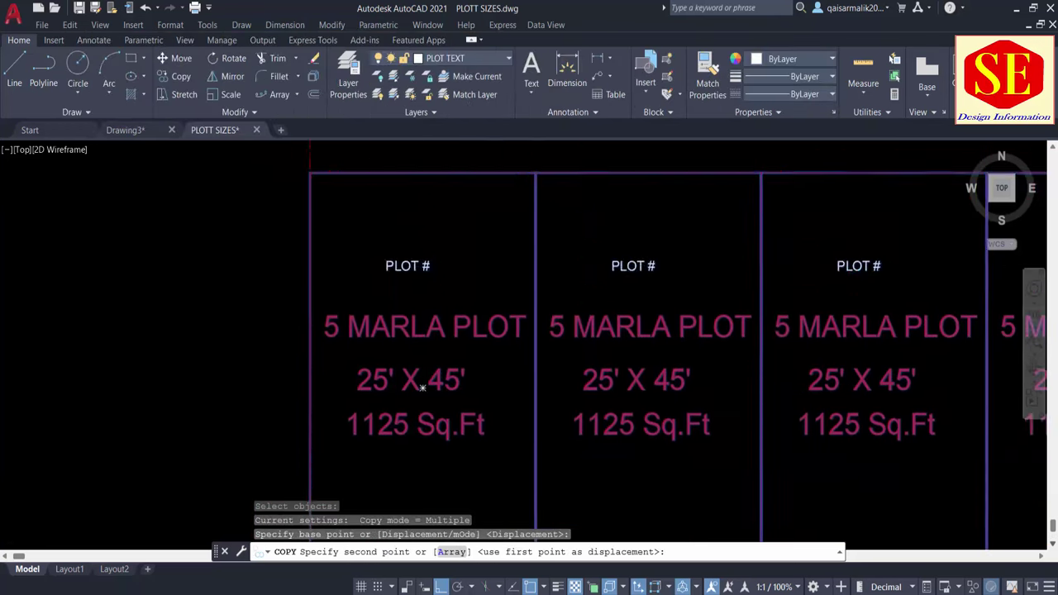
left_click(311, 177)
scroll(311, 177, "down", 8)
key("Escape")
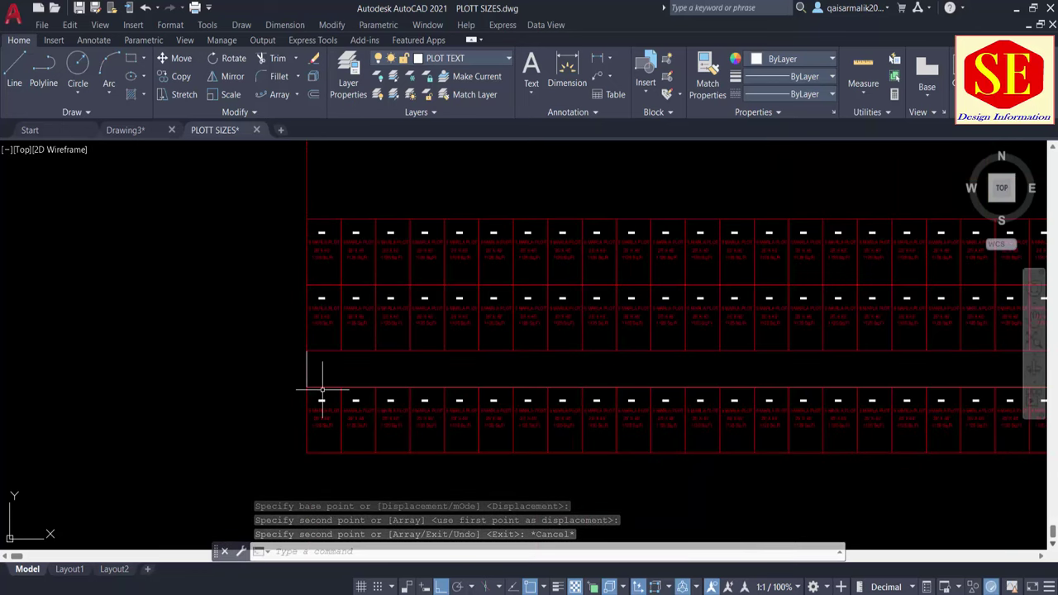
middle_click_drag(322, 344, 322, 378)
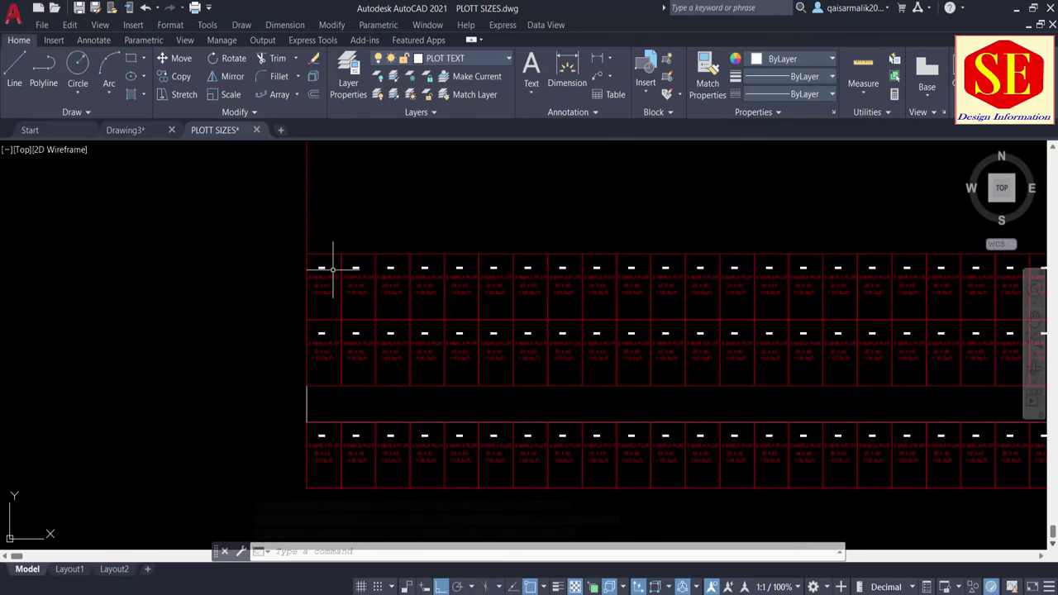
scroll(355, 220, "down", 1)
scroll(350, 220, "down", 1)
scroll(352, 330, "down", 1)
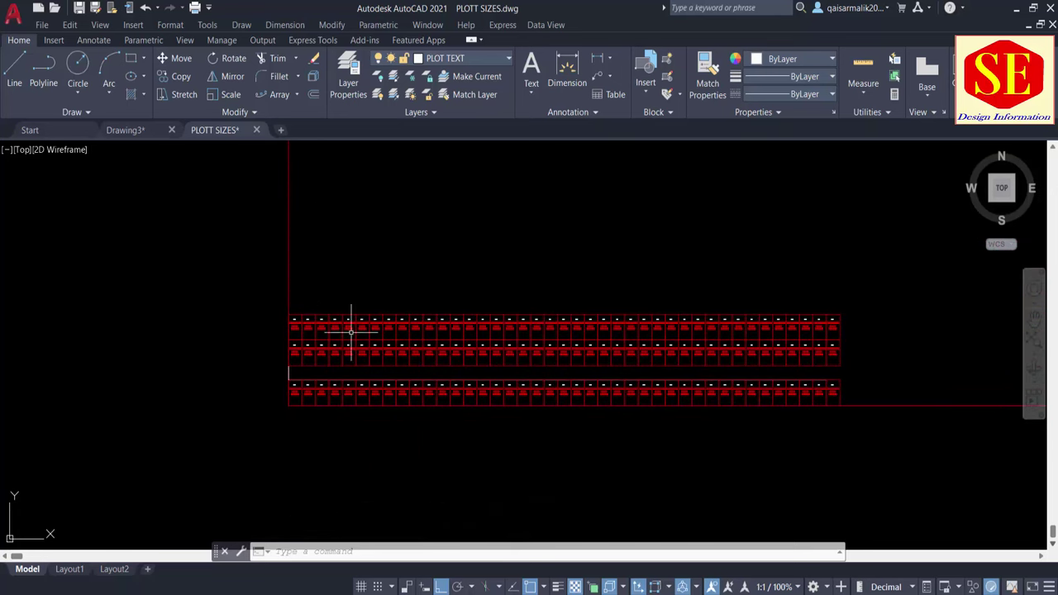
scroll(307, 292, "up", 1)
key("Escape")
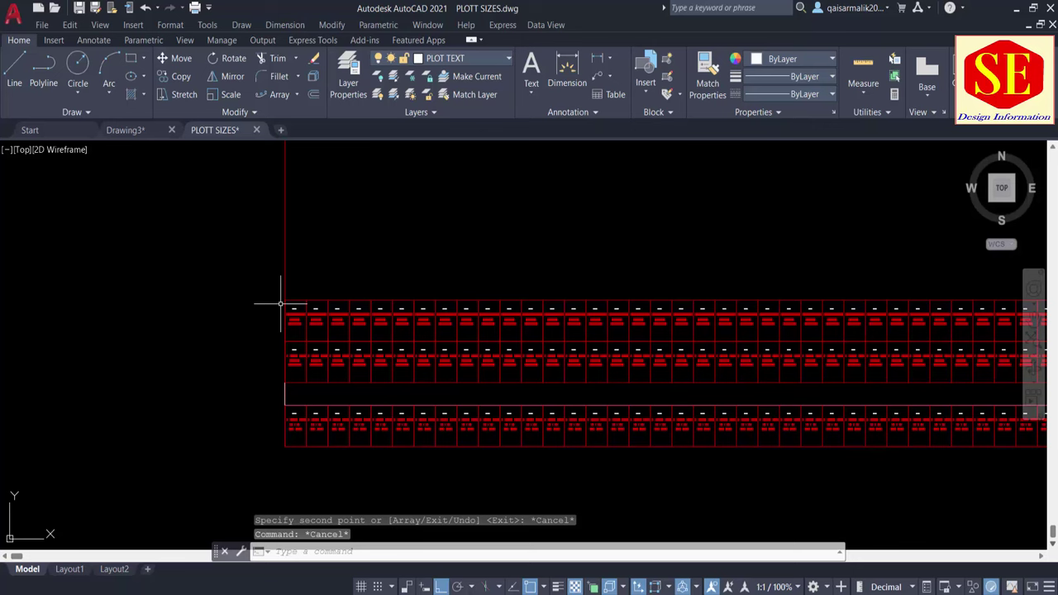
Step: Copy the back-to-back pair of plot rows upward, leaving a road gap below them
type("co")
key("Return")
left_click(461, 267)
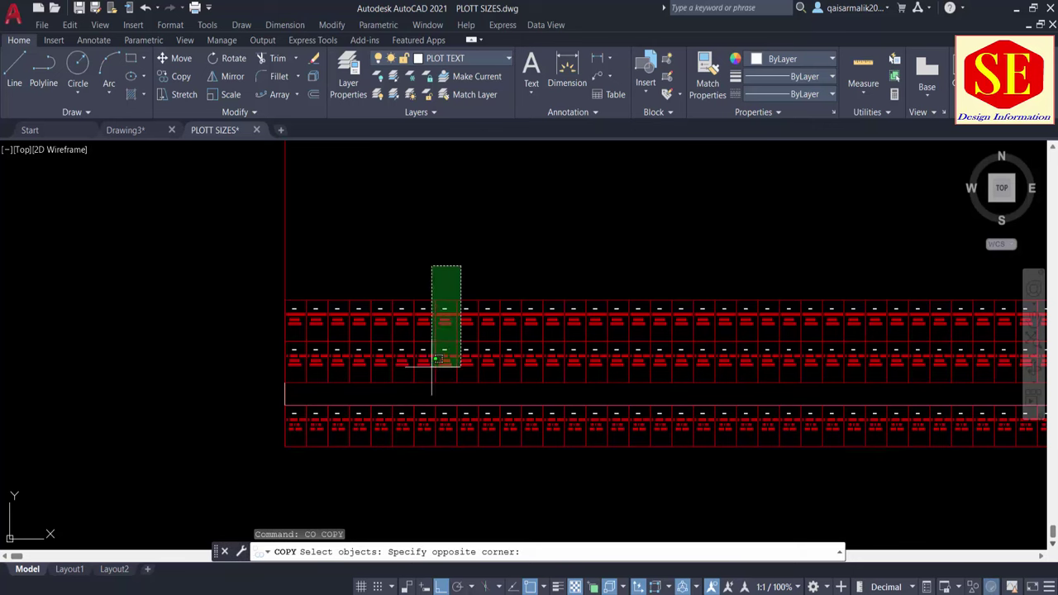
left_click(431, 364)
scroll(385, 340, "up", 1)
scroll(305, 389, "up", 1)
scroll(278, 371, "up", 1)
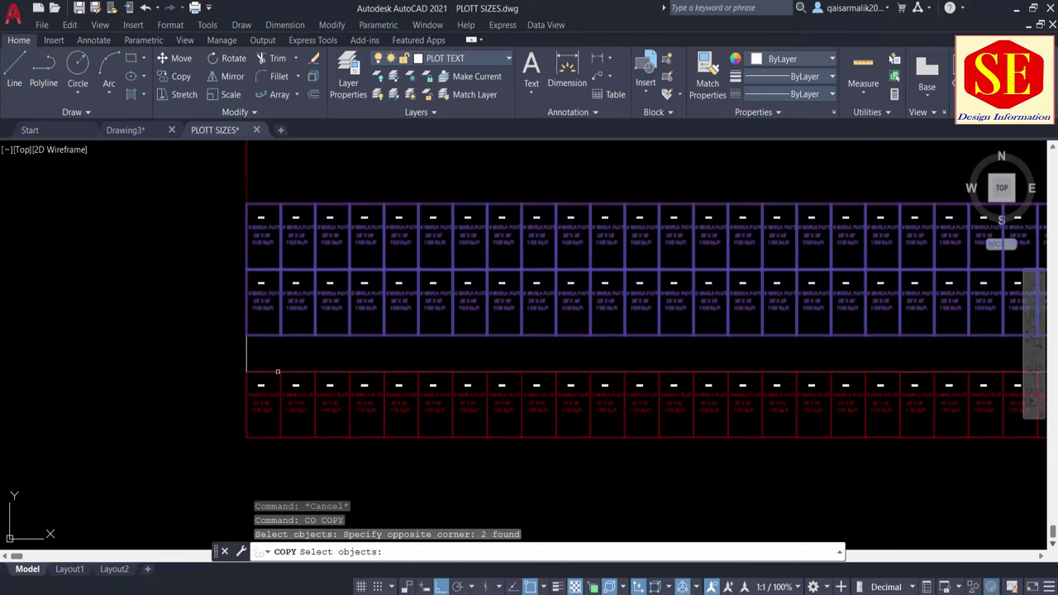
key("Return")
left_click(246, 371)
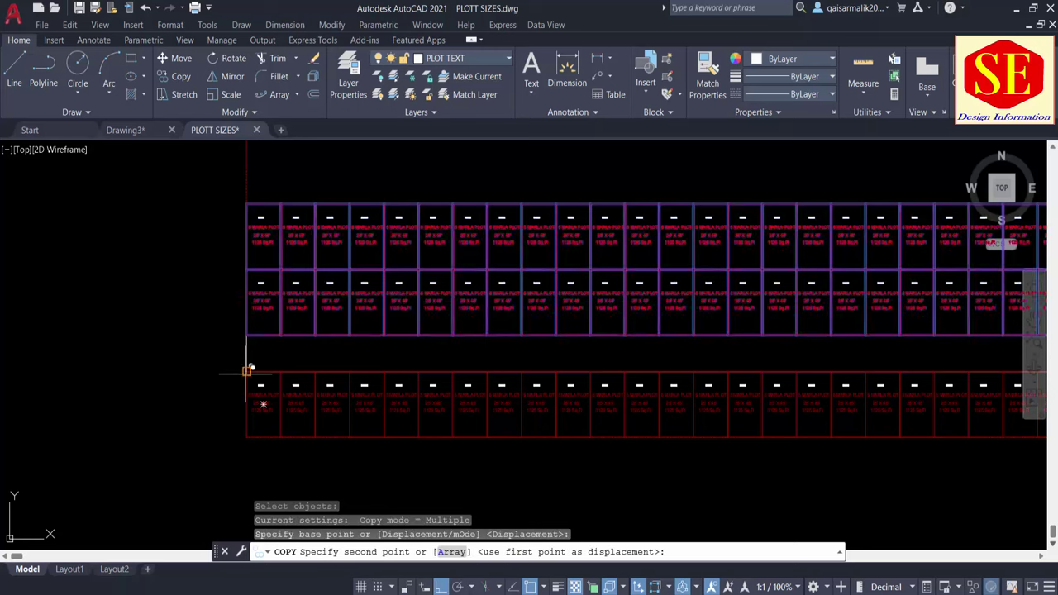
left_click(248, 204)
key("Escape")
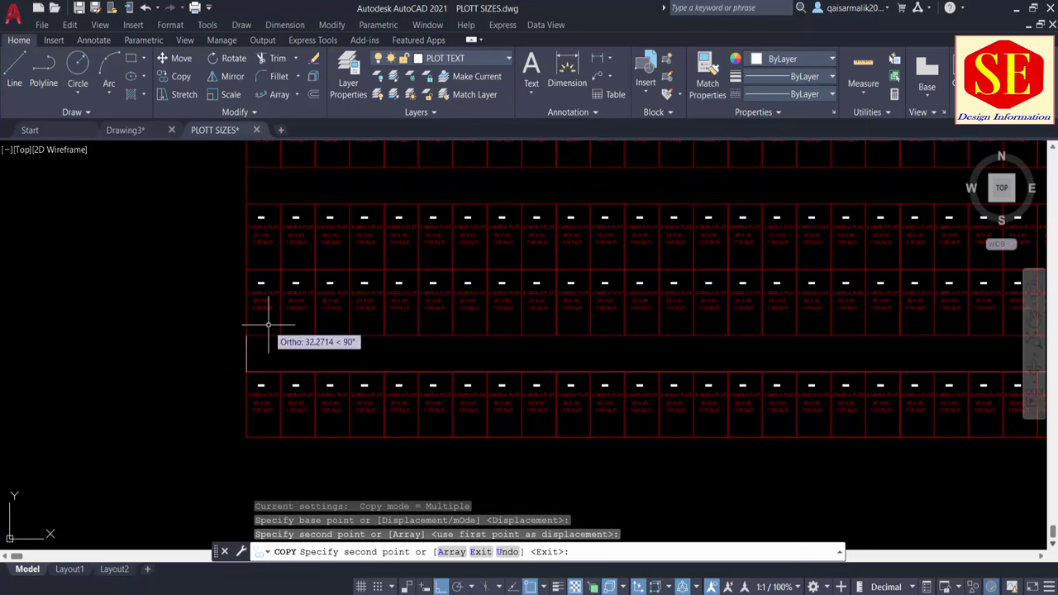
scroll(269, 318, "down", 2)
scroll(264, 321, "up", 2)
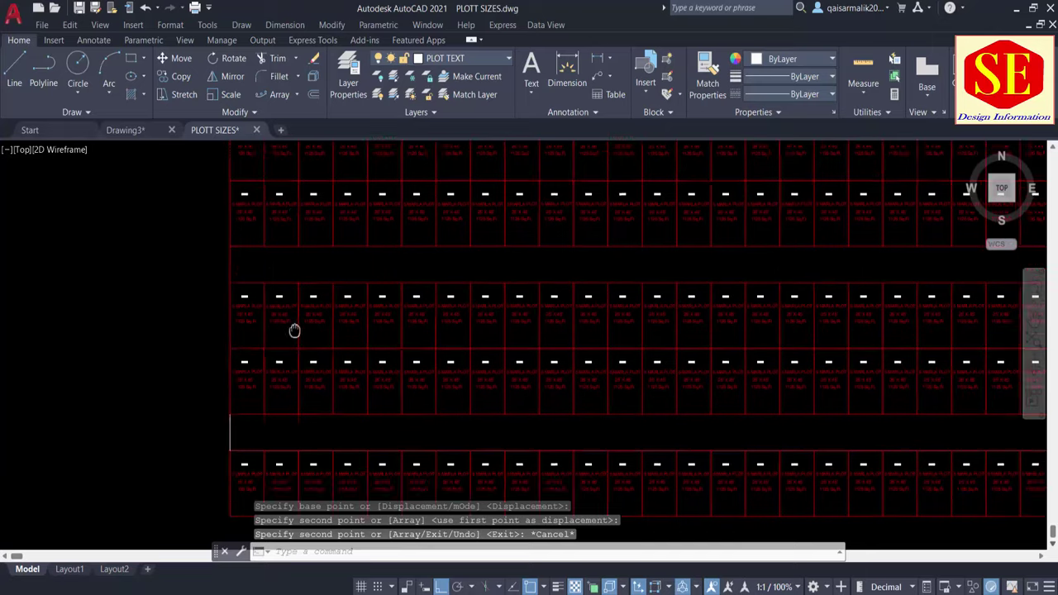
scroll(413, 319, "down", 1)
scroll(405, 290, "down", 1)
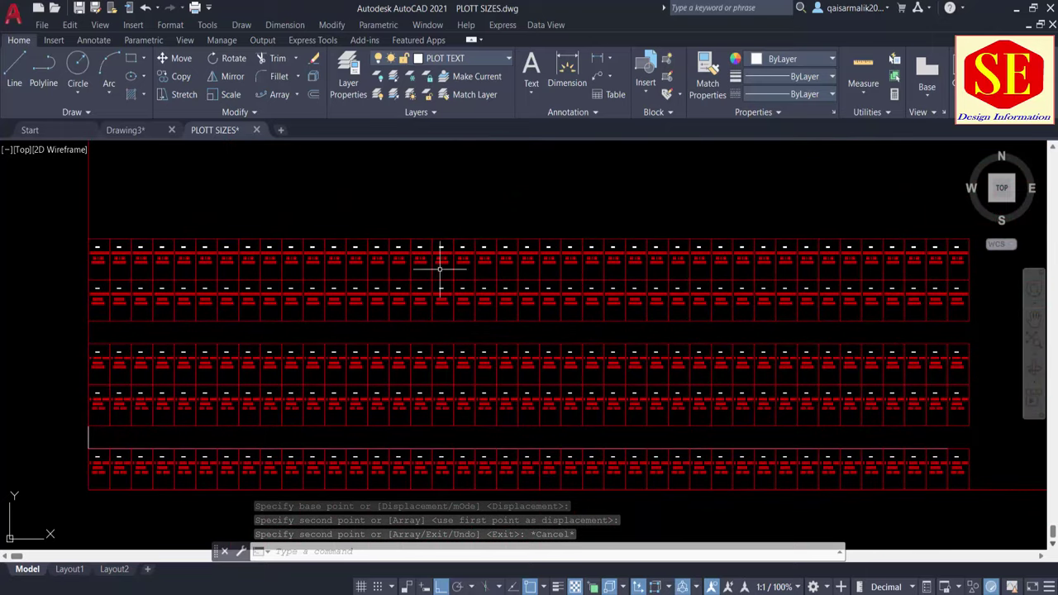
scroll(436, 314, "down", 1)
scroll(289, 307, "up", 1)
key("Escape")
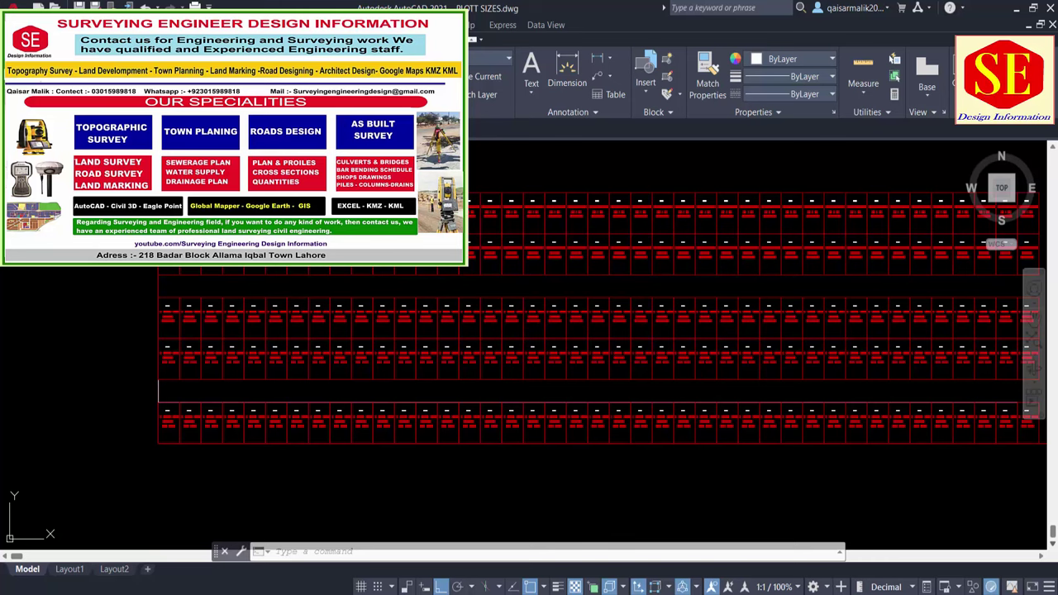
middle_click_drag(515, 323, 312, 284)
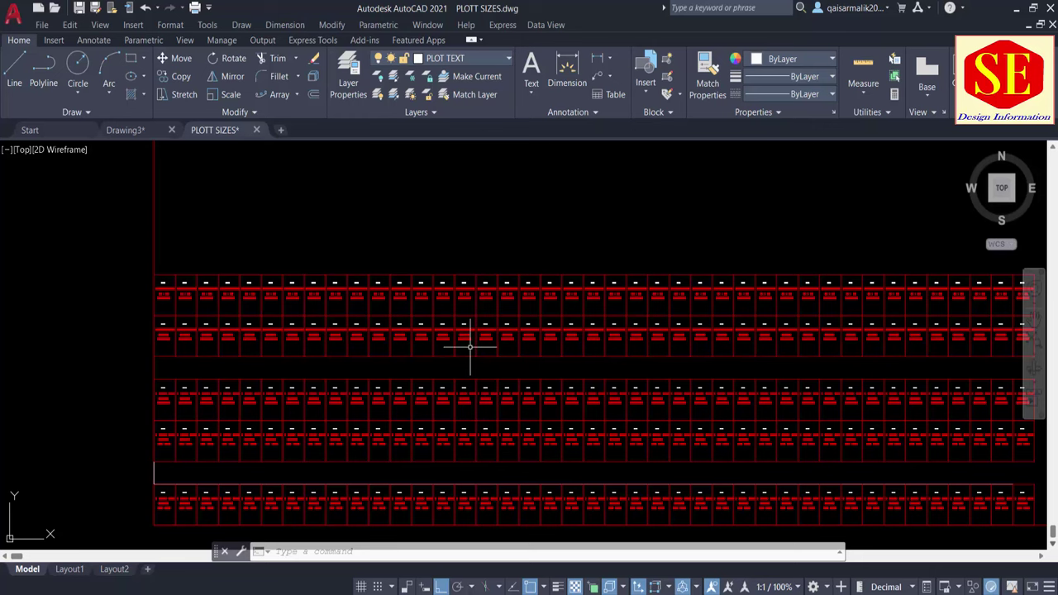
Step: Draw a short vertical marker line across the road gap above the bottom plot row
scroll(420, 400, "down", 5)
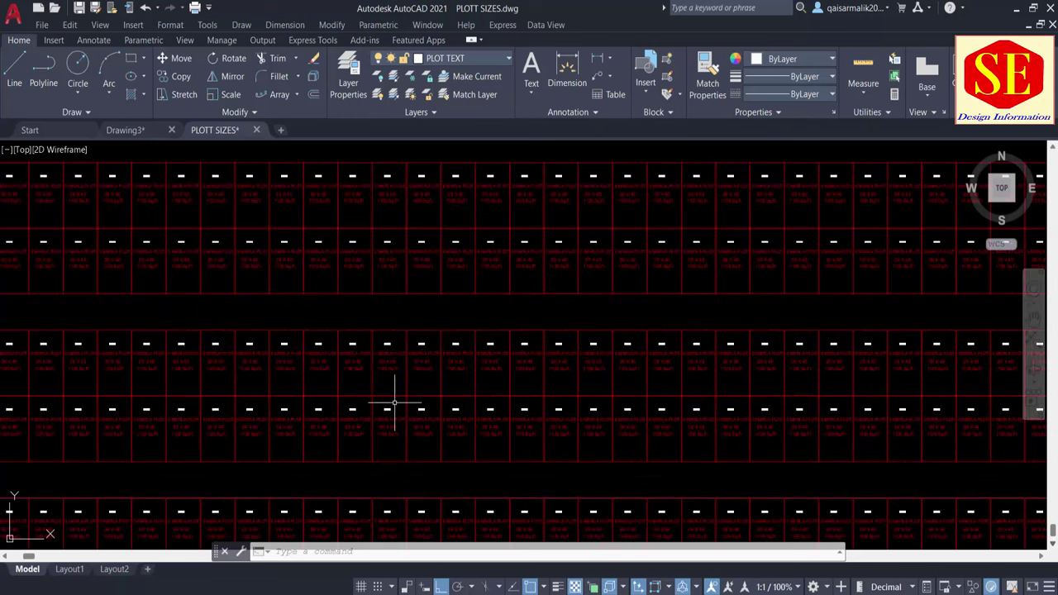
middle_click(505, 331)
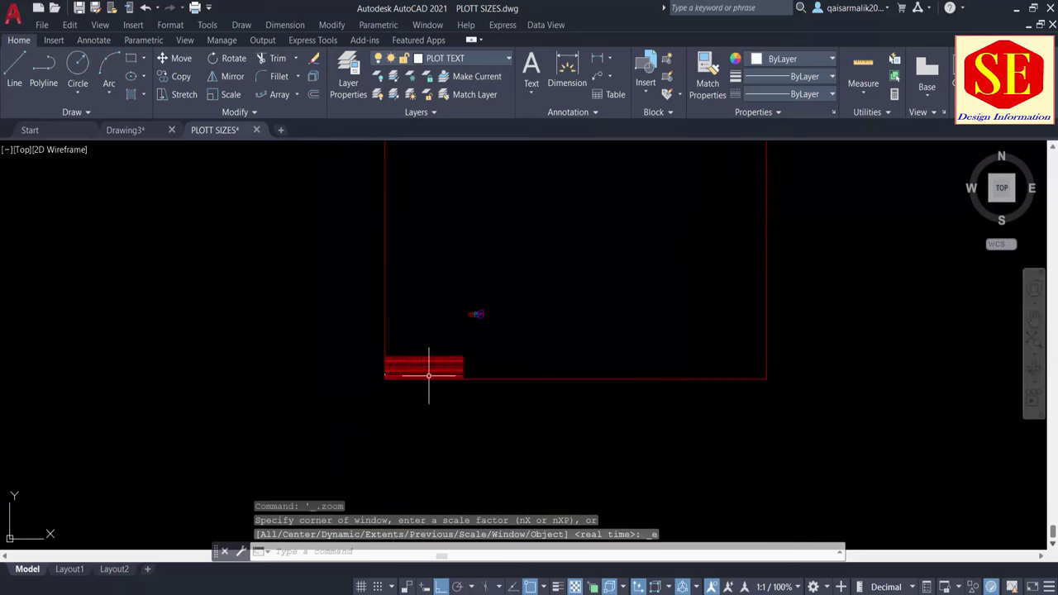
scroll(425, 366, "up", 5)
scroll(279, 358, "up", 4)
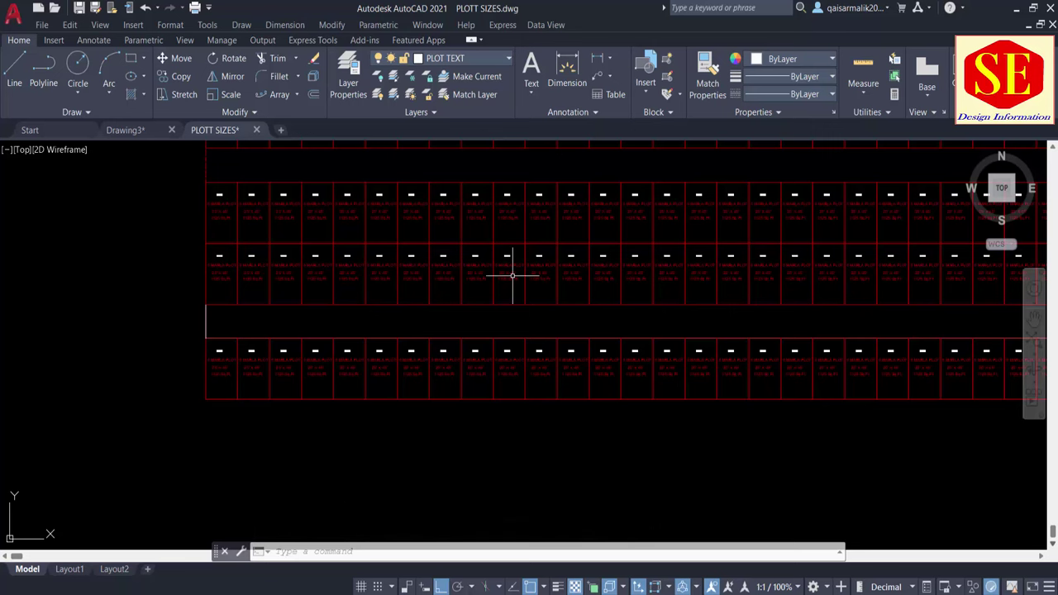
scroll(513, 286, "up", 4)
type("L")
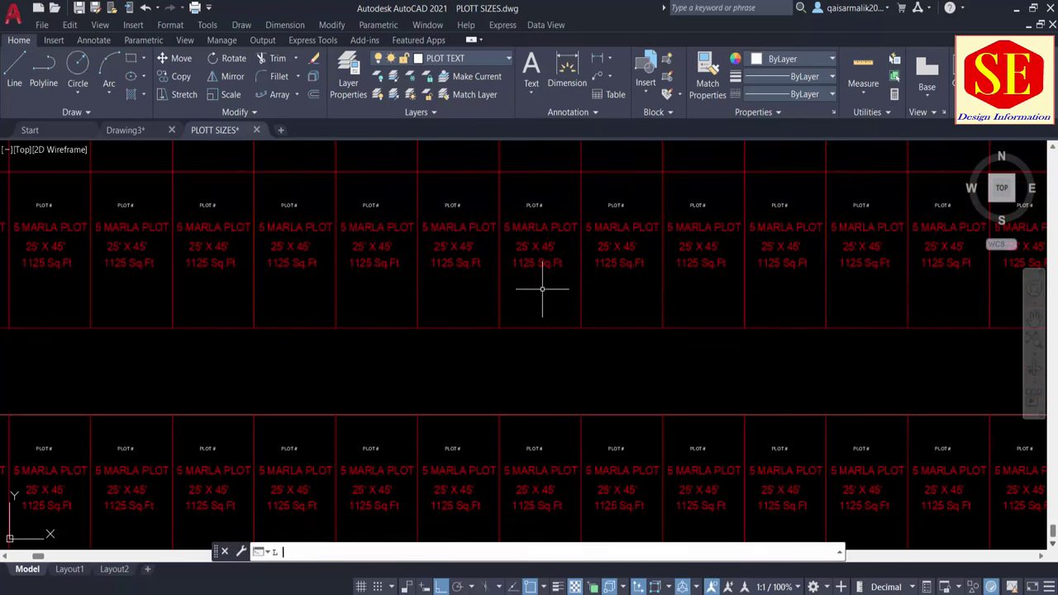
key("Return")
left_click(531, 295)
left_click(559, 374)
key("Escape")
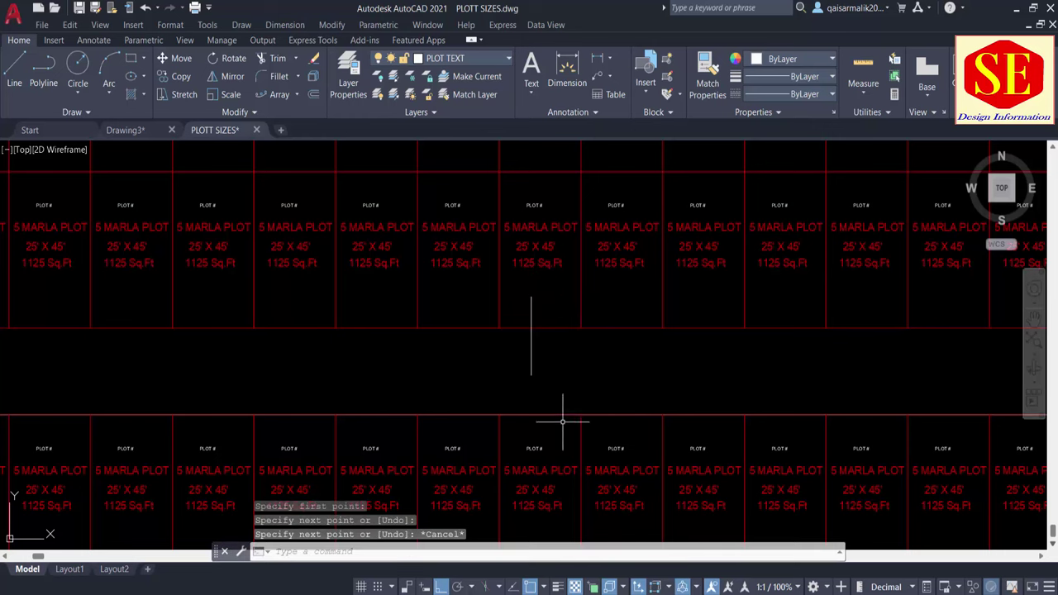
scroll(512, 376, "down", 3)
scroll(502, 317, "down", 2)
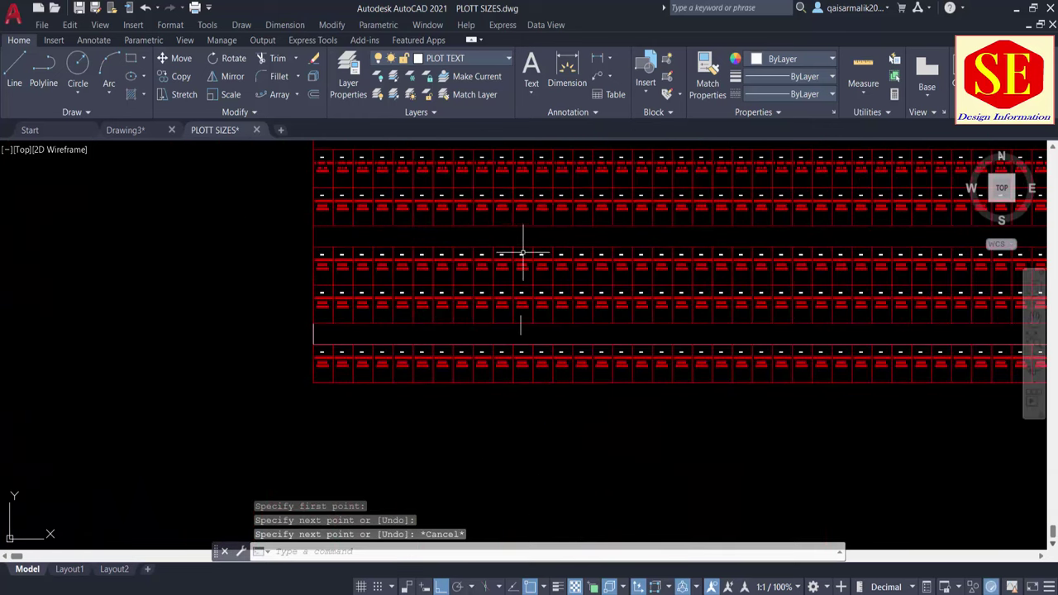
scroll(520, 253, "down", 1)
Step: Explode the four upper plot-row arrays into separate objects with EXPLODE
left_click(565, 201)
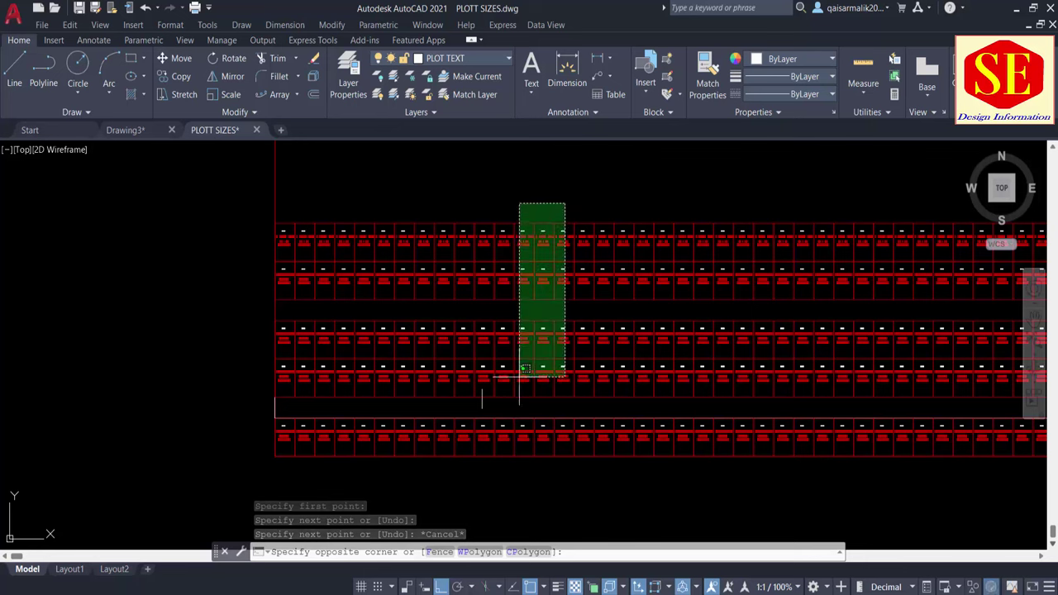
left_click(521, 379)
middle_click_drag(731, 411, 575, 406)
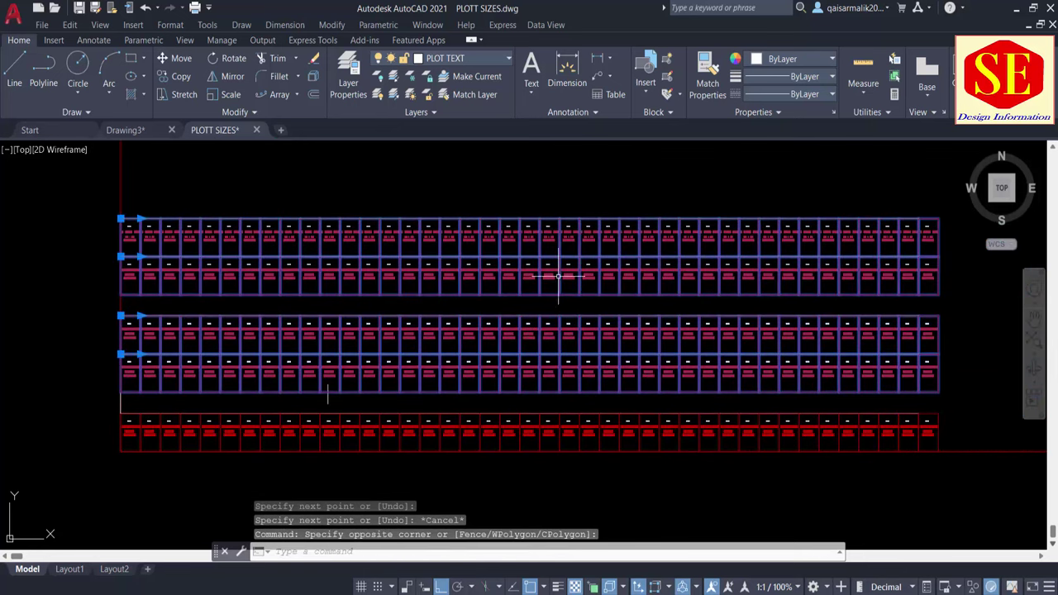
middle_click_drag(326, 286, 373, 330)
type("x")
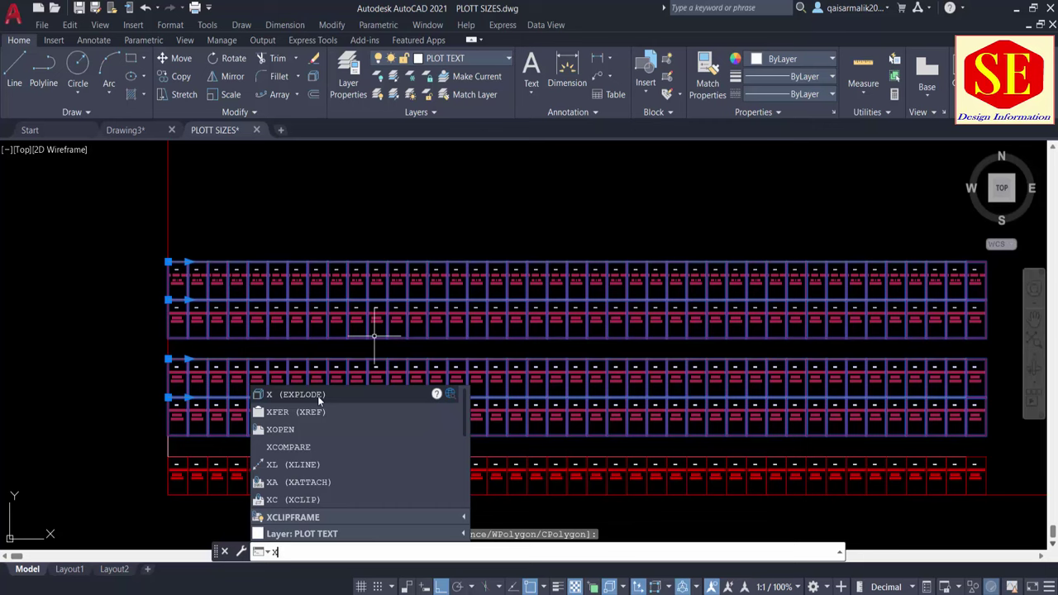
left_click(318, 399)
middle_click_drag(423, 324, 425, 299)
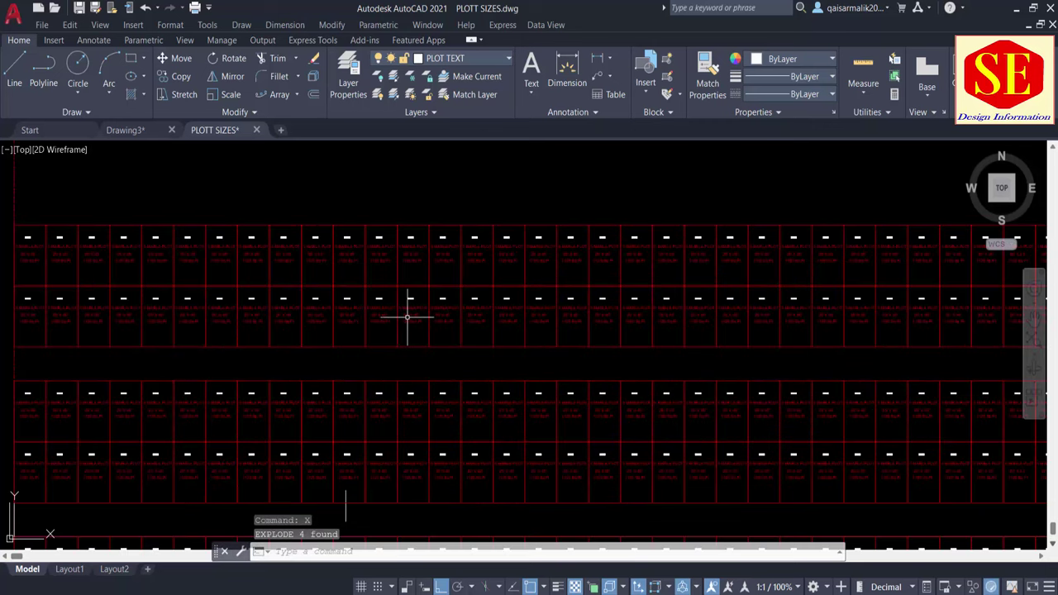
key("Escape")
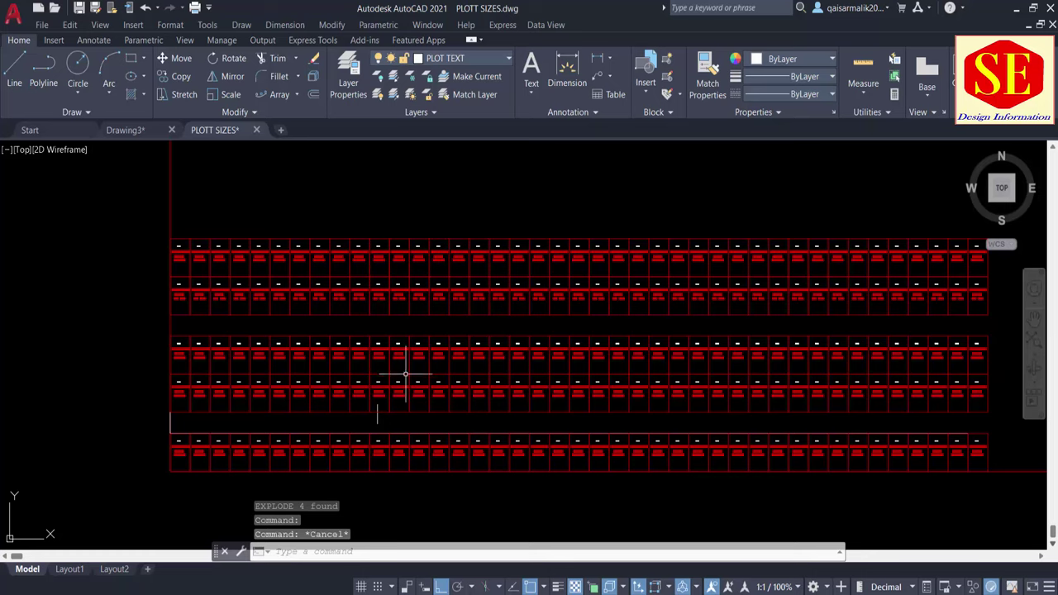
Step: Erase the plot directly above the marker line and the top-row plot in that column
scroll(405, 373, "up", 4)
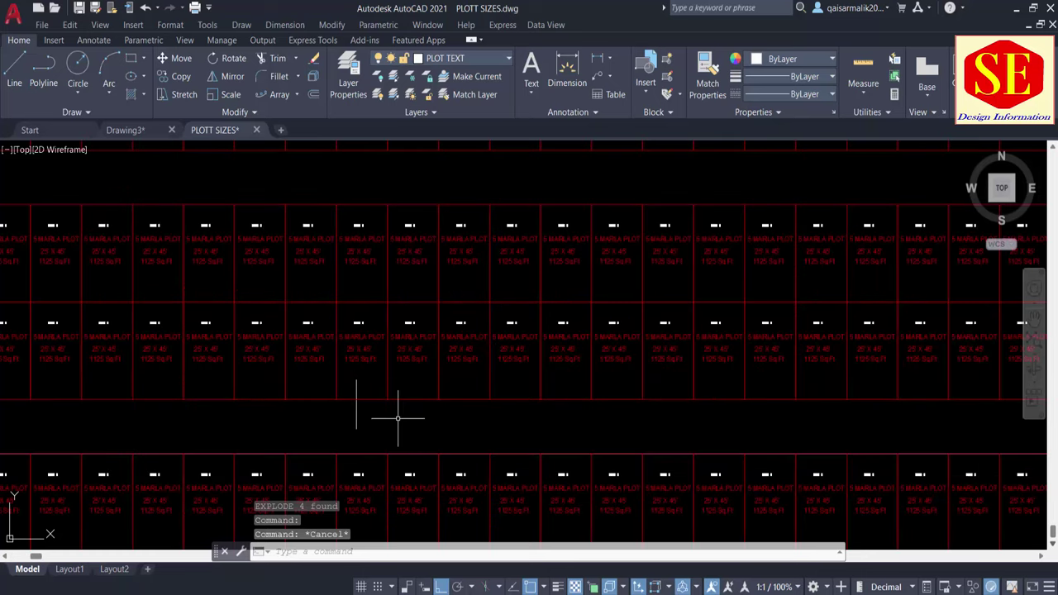
left_click(420, 401)
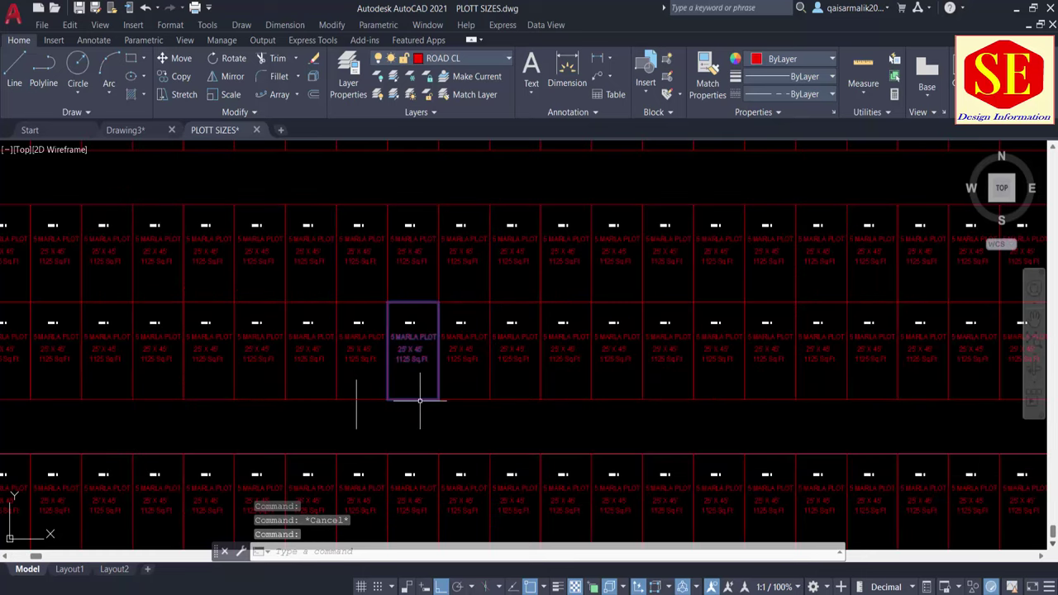
type("e")
key("Return")
key("Escape")
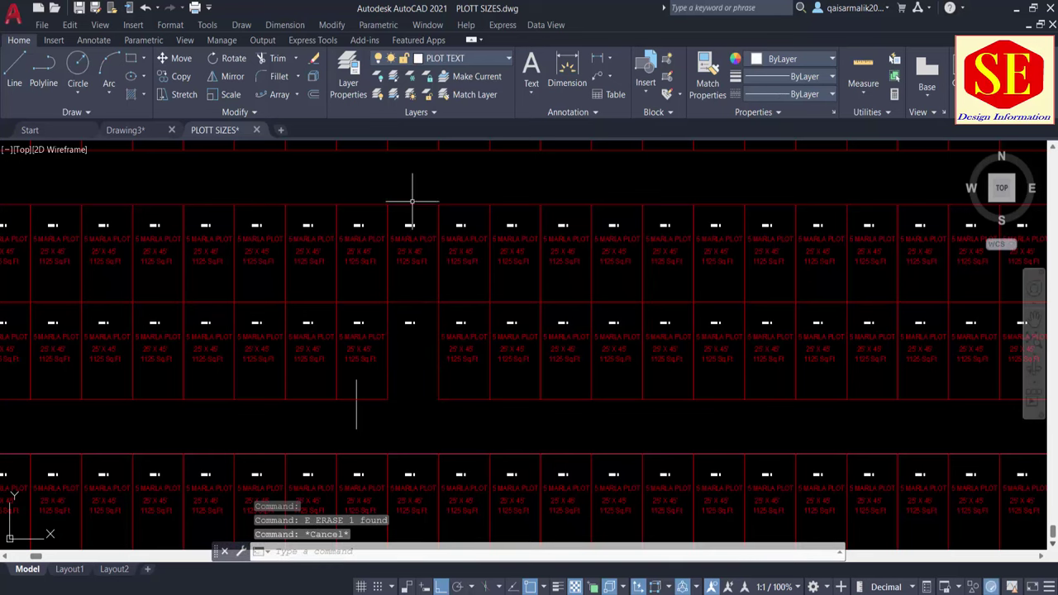
left_click(411, 201)
left_click(414, 330)
type("e")
key("Return")
Step: Erase the remaining plots in that column to complete the cross road
middle_click_drag(420, 295, 424, 530)
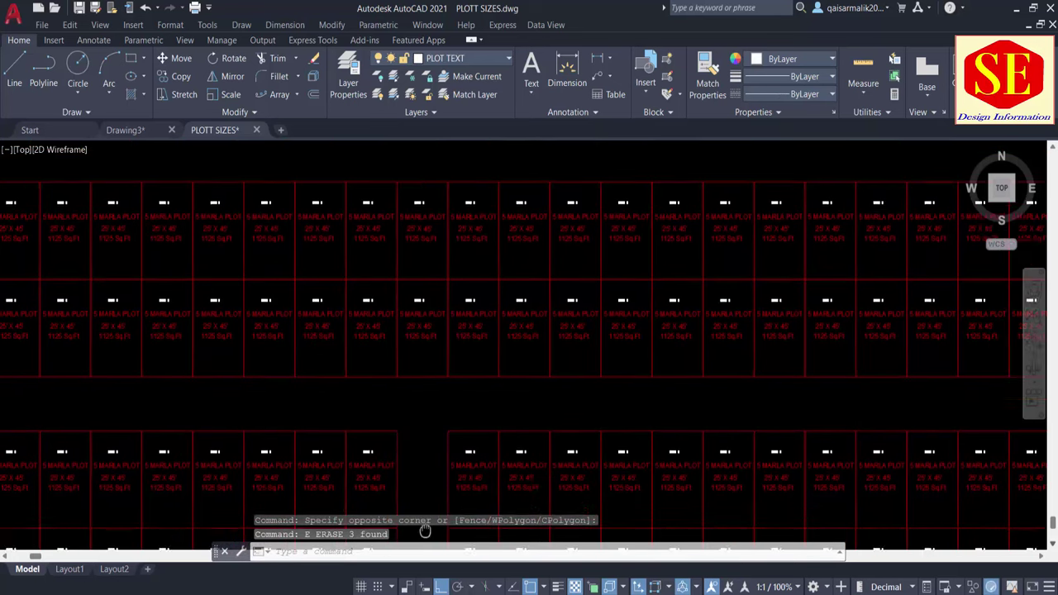
left_click(432, 425)
left_click(425, 192)
key("Return")
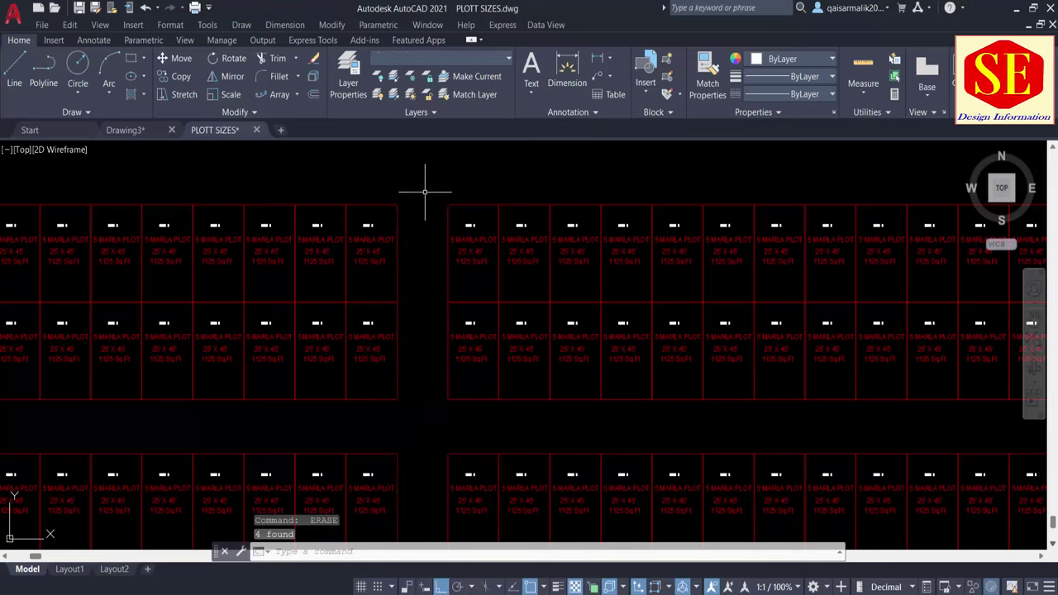
middle_click_drag(425, 192, 441, 401)
scroll(510, 385, "down", 2)
middle_click_drag(510, 385, 480, 270)
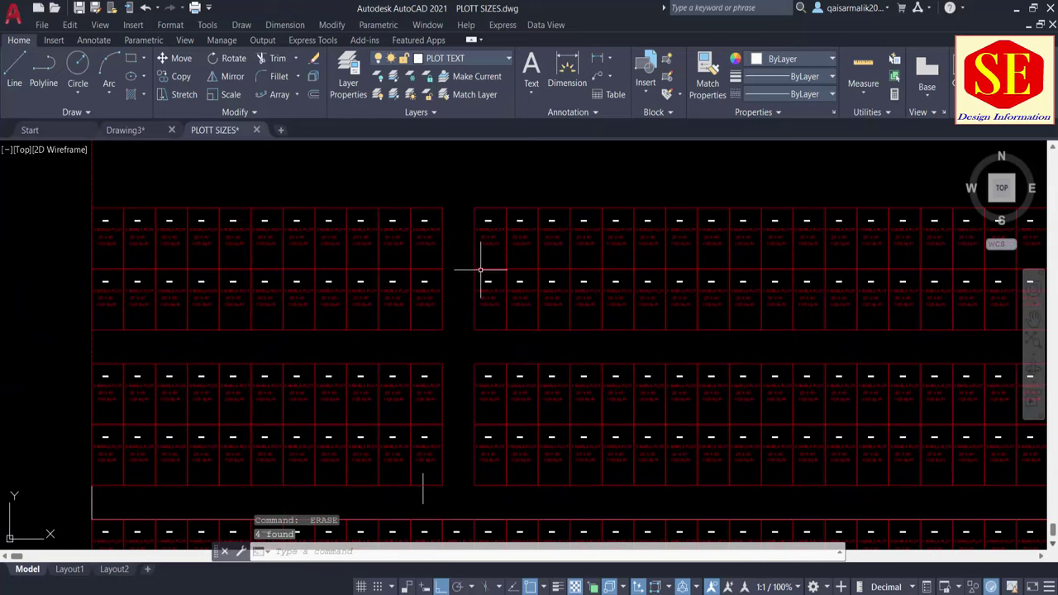
middle_click_drag(465, 444, 457, 297)
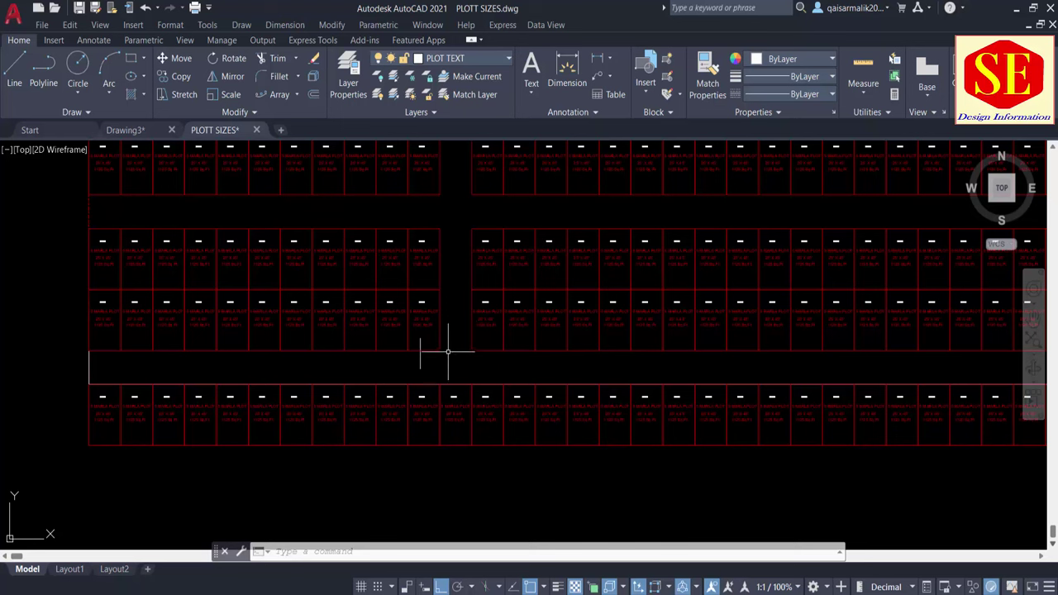
key("Escape")
key("Escape")
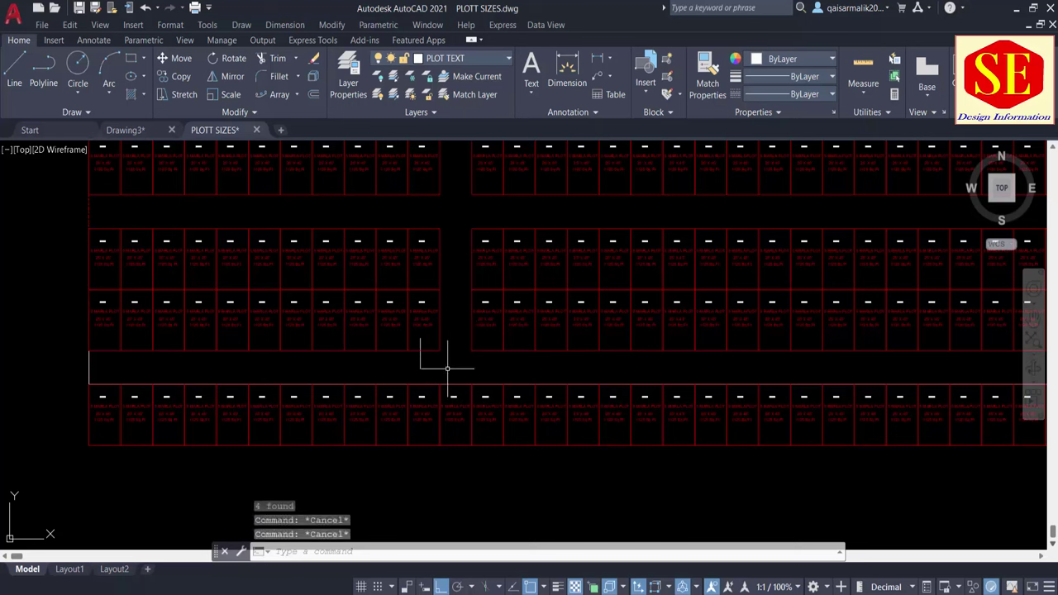
Step: Copy the short marker line to a second position along the road
type("co")
key("Return")
left_click(419, 361)
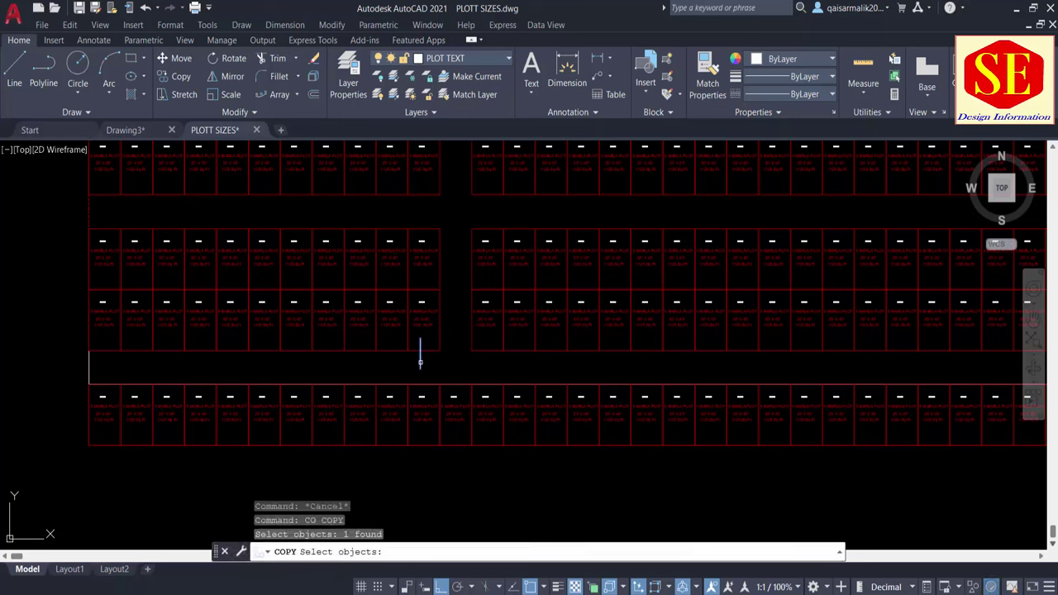
key("Return")
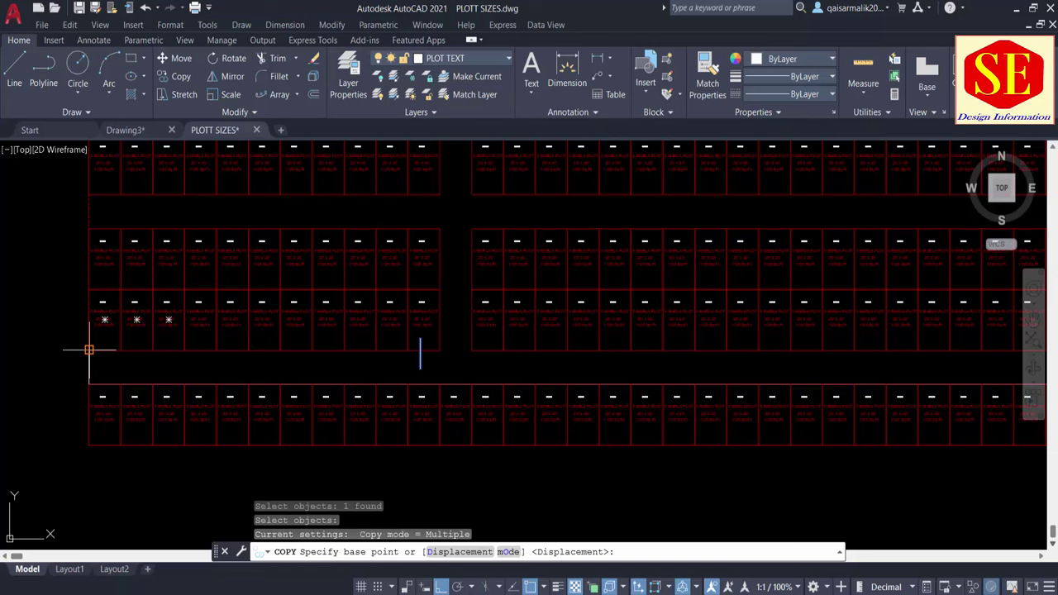
left_click(90, 351)
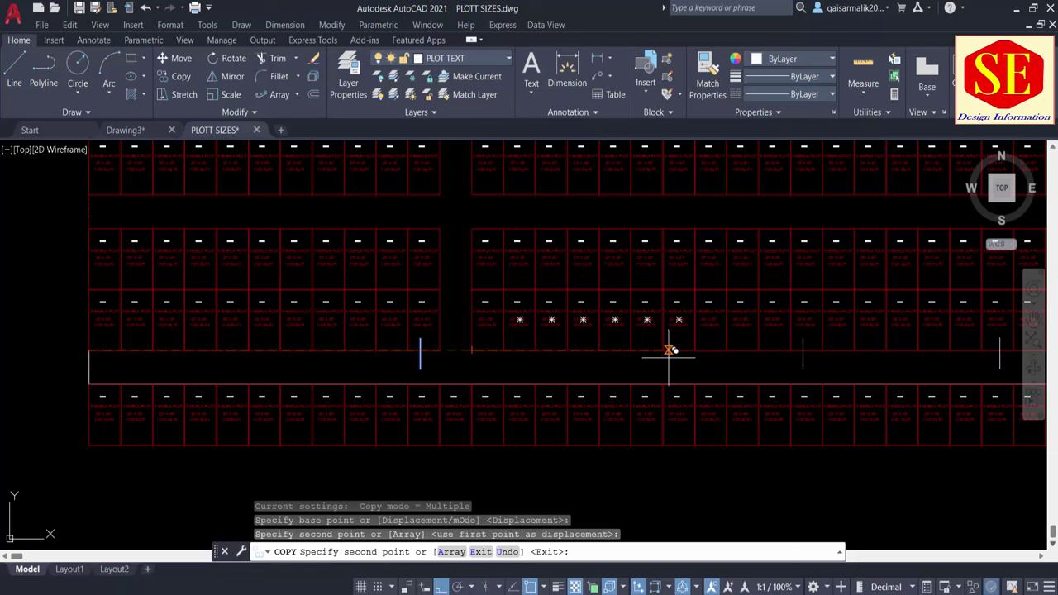
middle_click_drag(845, 365, 627, 365)
key("Escape")
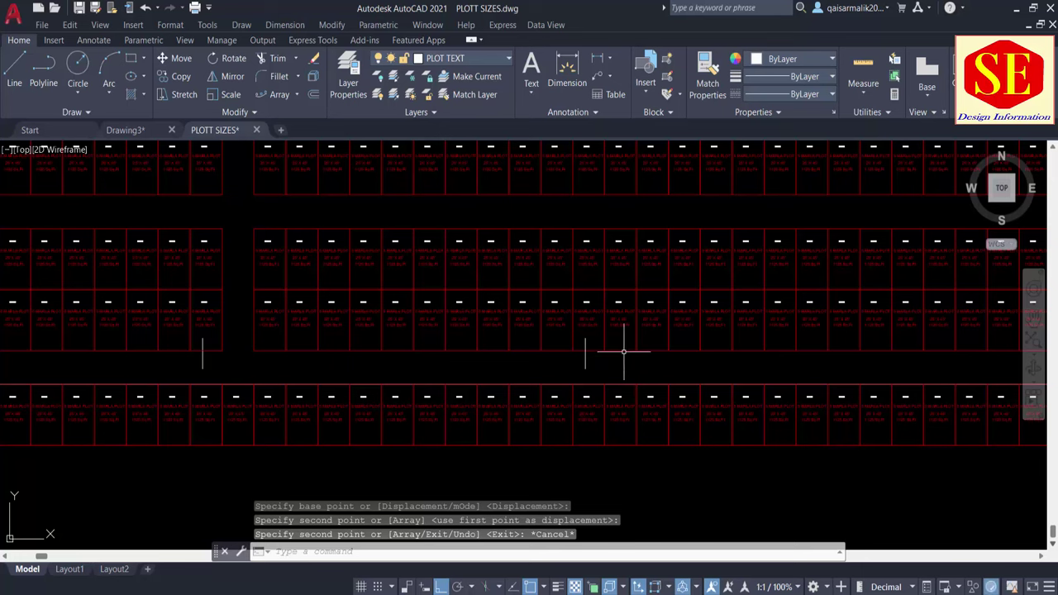
Step: Erase the plots above the second marker across the upper rows, opening a second cross road
left_click(625, 351)
left_click(616, 219)
type("e")
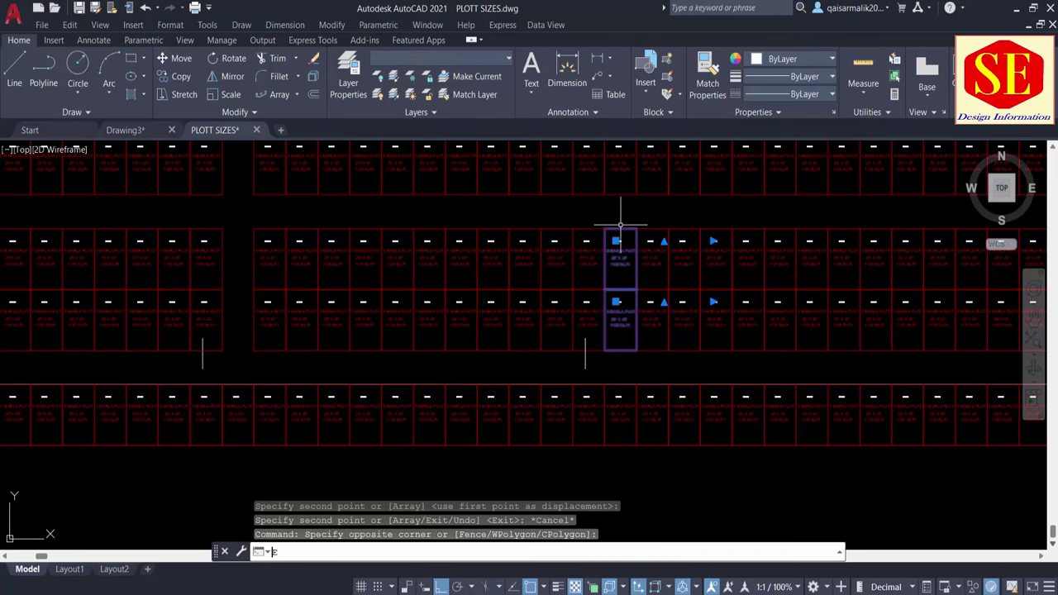
key("Return")
middle_click_drag(618, 236, 624, 342)
left_click(626, 319)
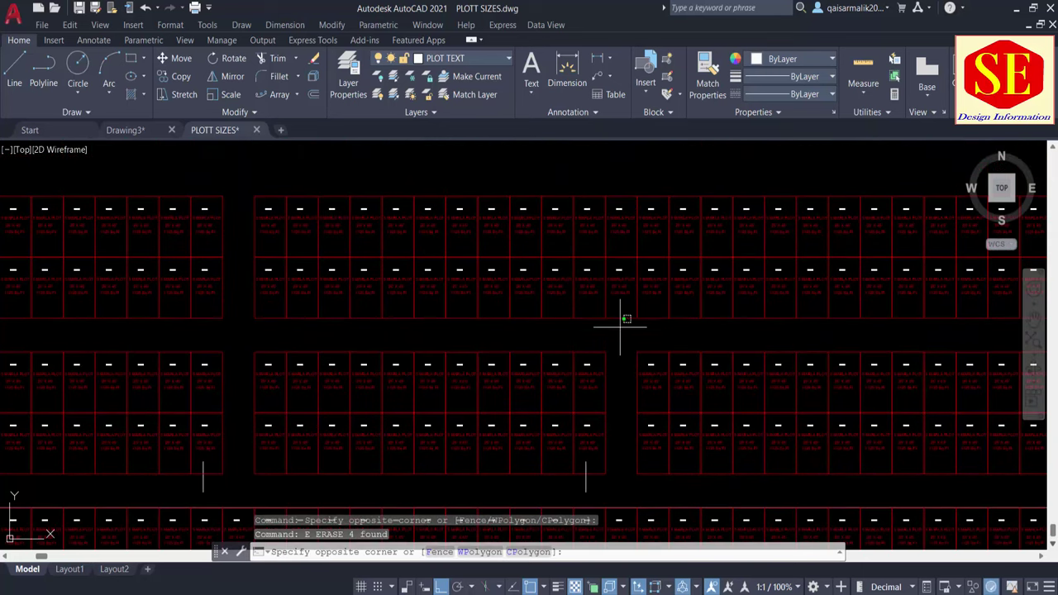
left_click(621, 177)
key("Return")
scroll(426, 302, "down", 1)
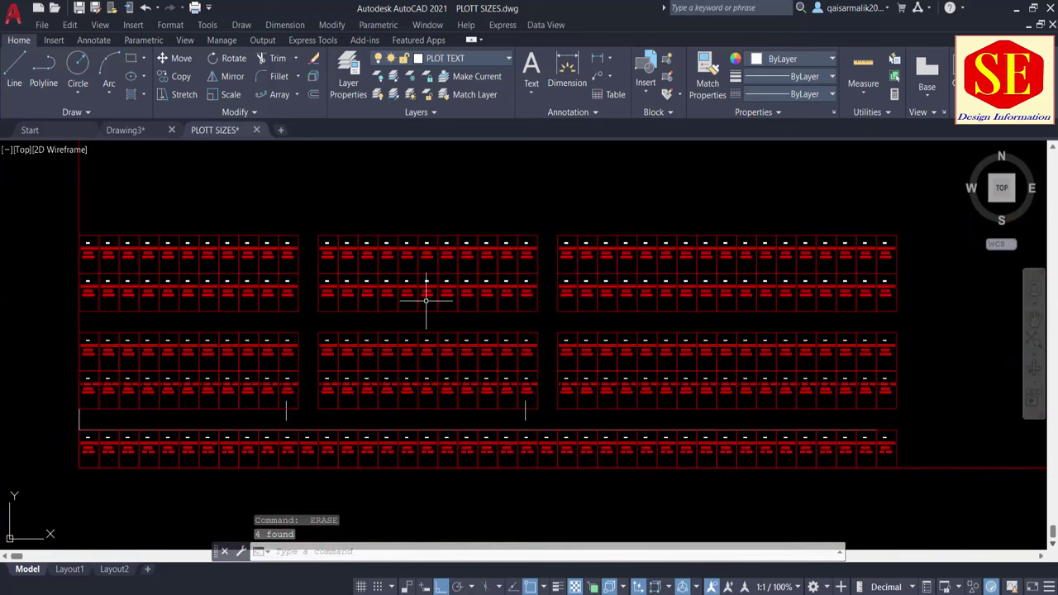
scroll(515, 406, "up", 1)
Step: Copy the marker line again to a spot further along the road
key("Return")
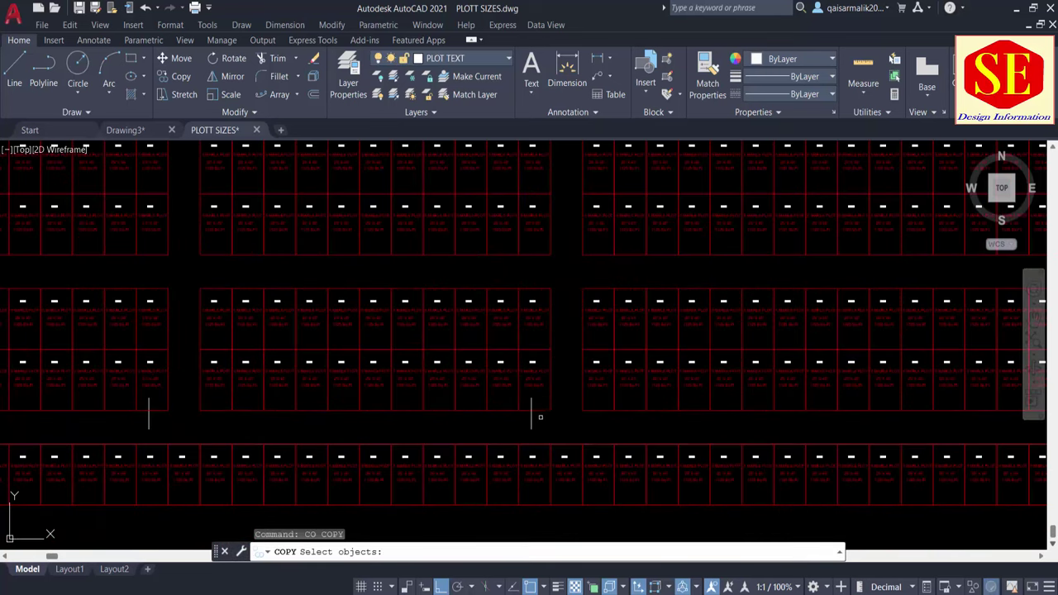
left_click(531, 411)
key("Return")
left_click(200, 410)
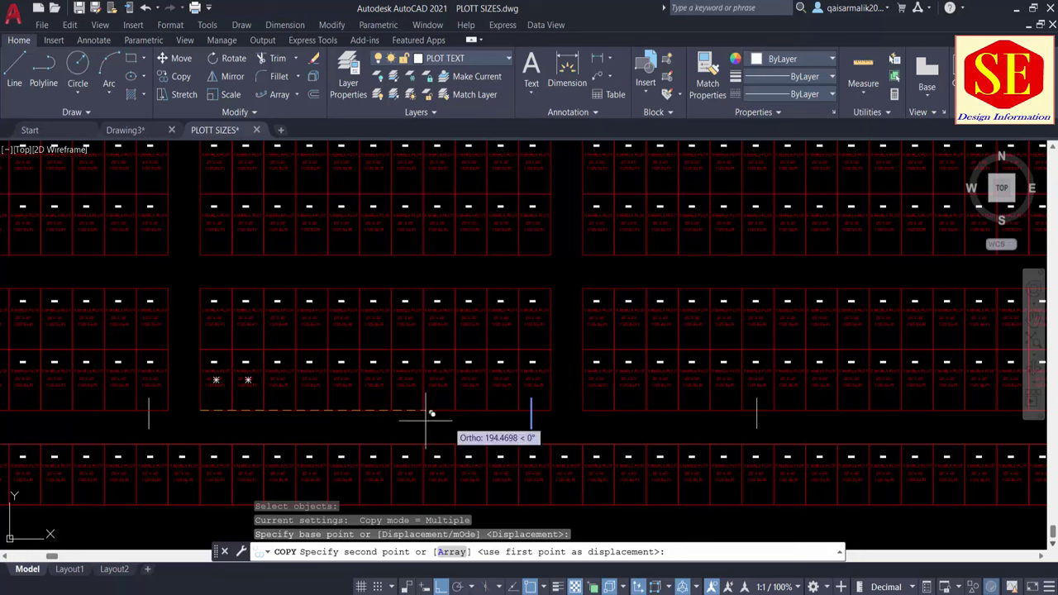
left_click(582, 410)
key("Escape")
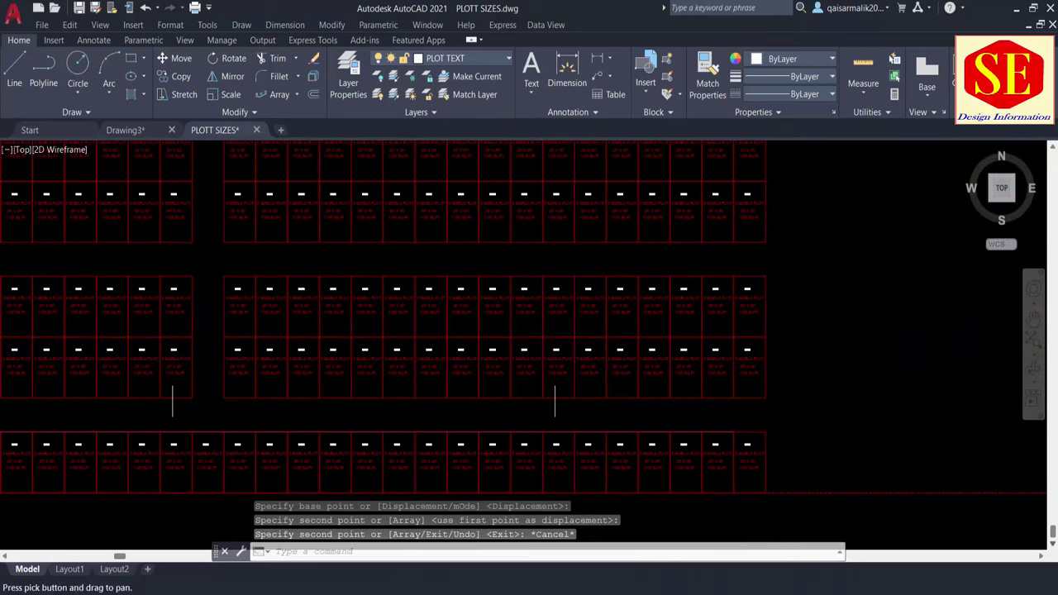
Step: Erase the stray objects left in the road gap with two crossing windows
left_click(592, 415)
left_click(592, 241)
type("e")
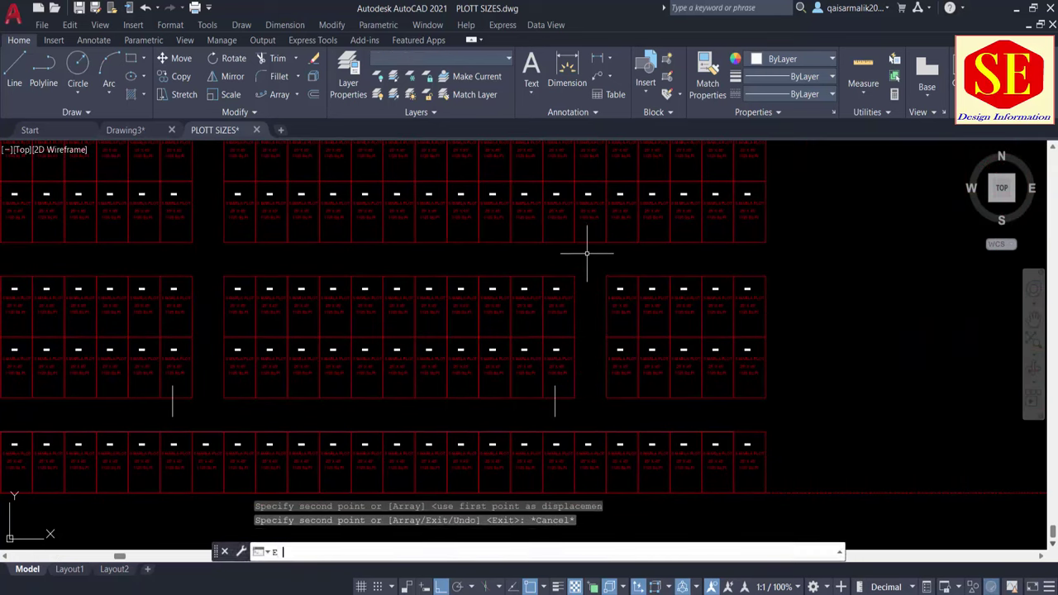
key("Return")
middle_click_drag(587, 305, 592, 413)
left_click(592, 404)
left_click(589, 248)
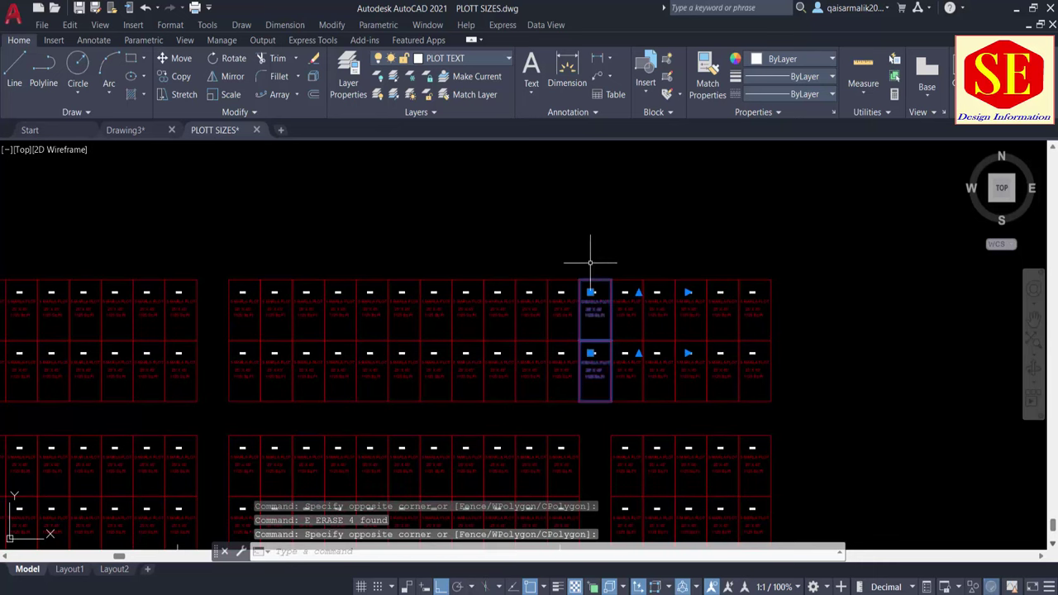
type("e")
key("Return")
Step: Erase the remaining two short vertical marker lines from the road
scroll(609, 259, "down", 3)
mouse_move(666, 284)
middle_mouse_down()
mouse_move(632, 337)
mouse_move(559, 279)
middle_mouse_up()
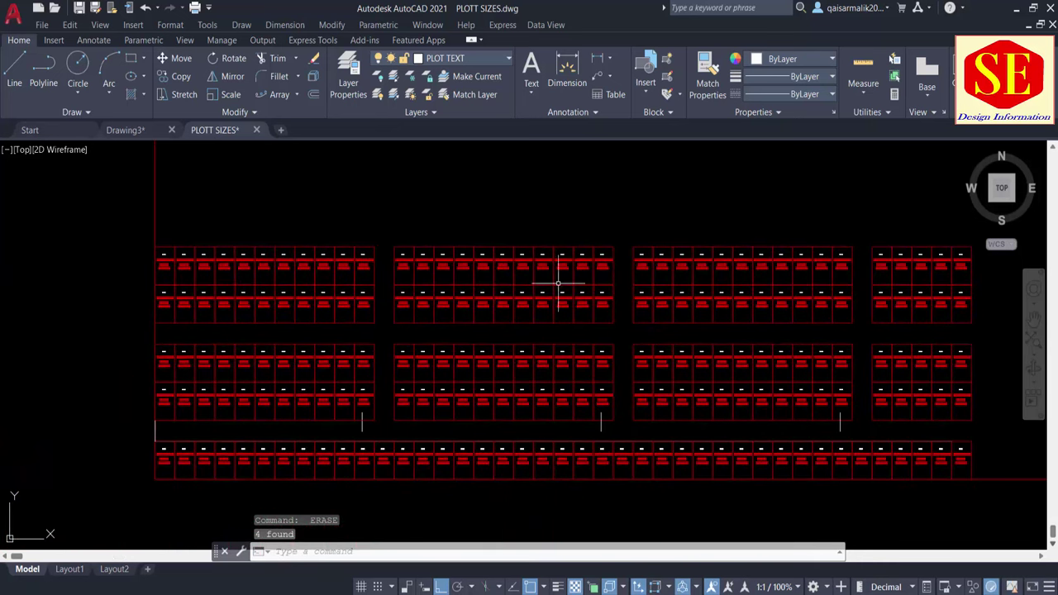
scroll(388, 410, "up", 3)
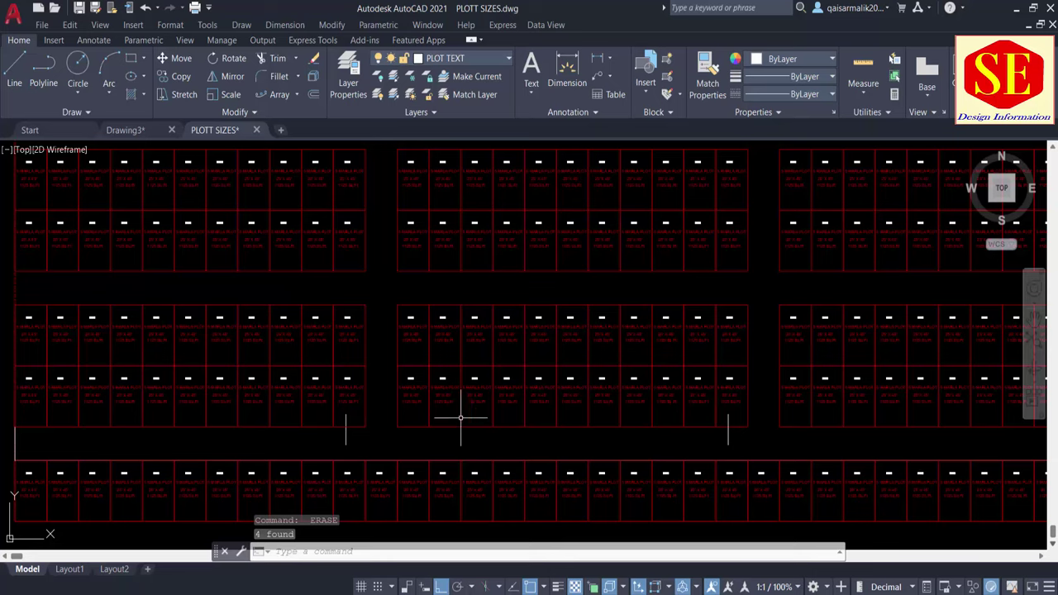
scroll(484, 385, "down", 3)
scroll(409, 417, "up", 3)
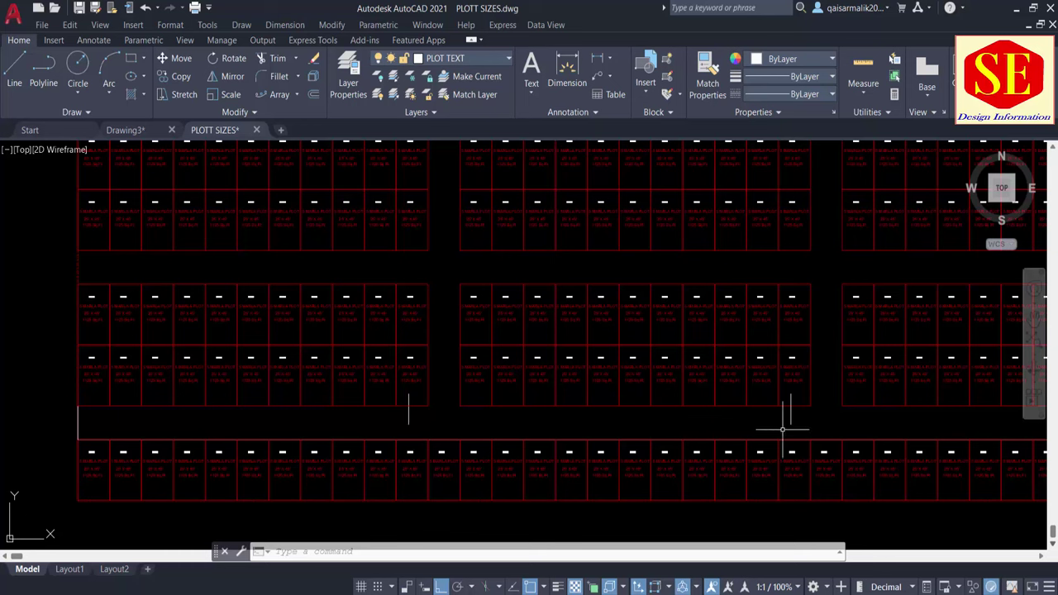
left_click_drag(804, 419, 755, 418)
type("e")
key("Return")
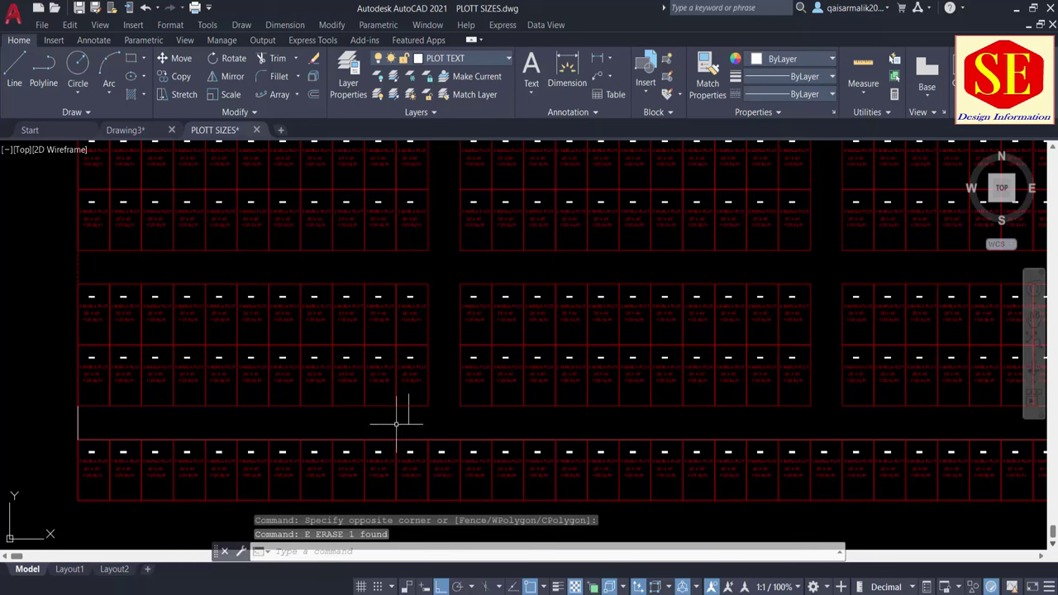
left_click(413, 411)
left_click(379, 420)
type("e")
key("Return")
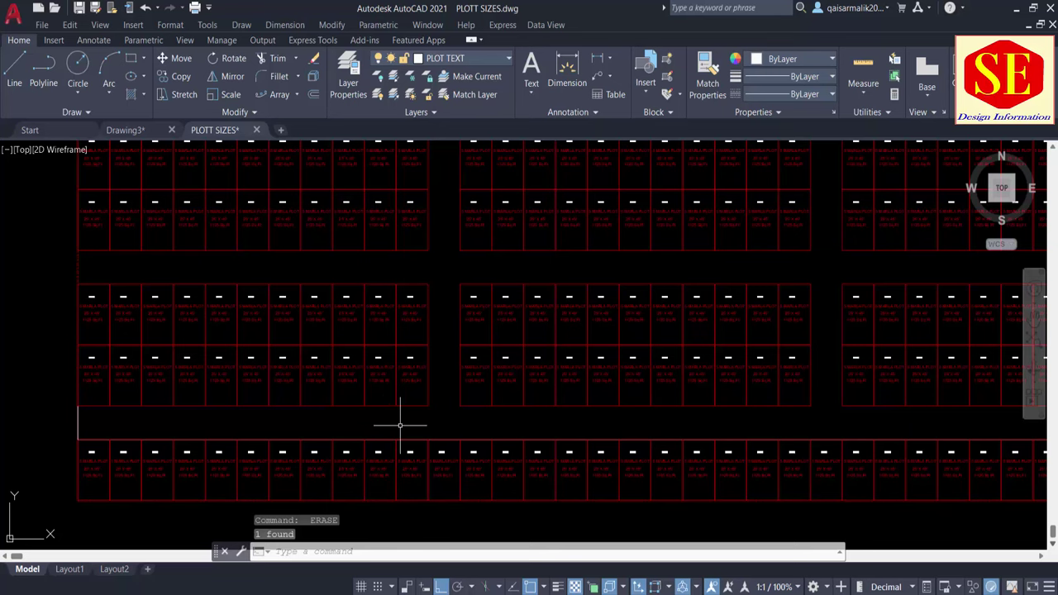
middle_click_drag(332, 172, 342, 255)
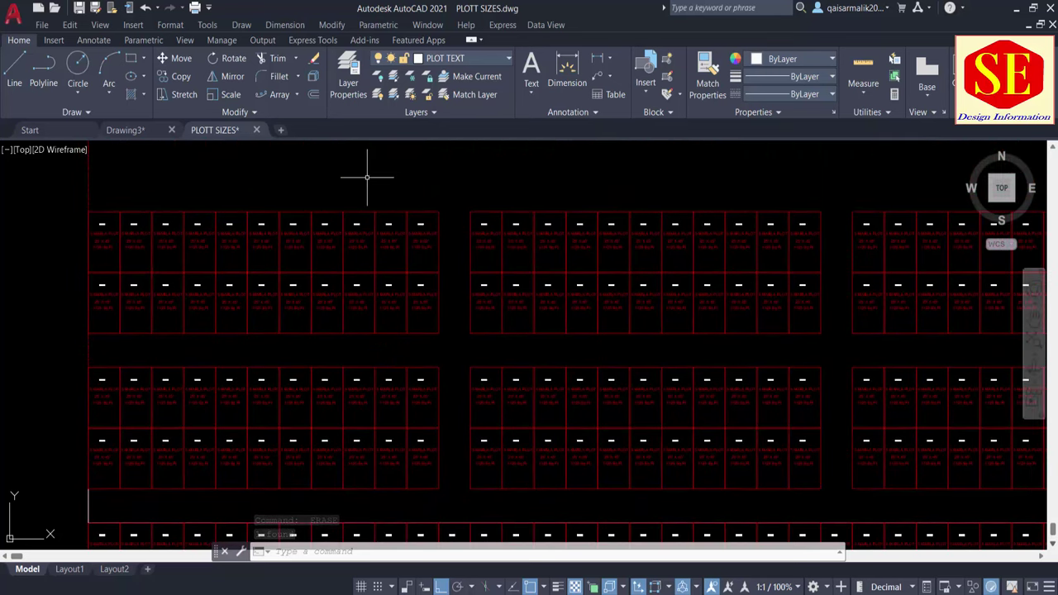
Step: Erase the short stray vertical line at the road's left end
scroll(380, 177, "down", 2)
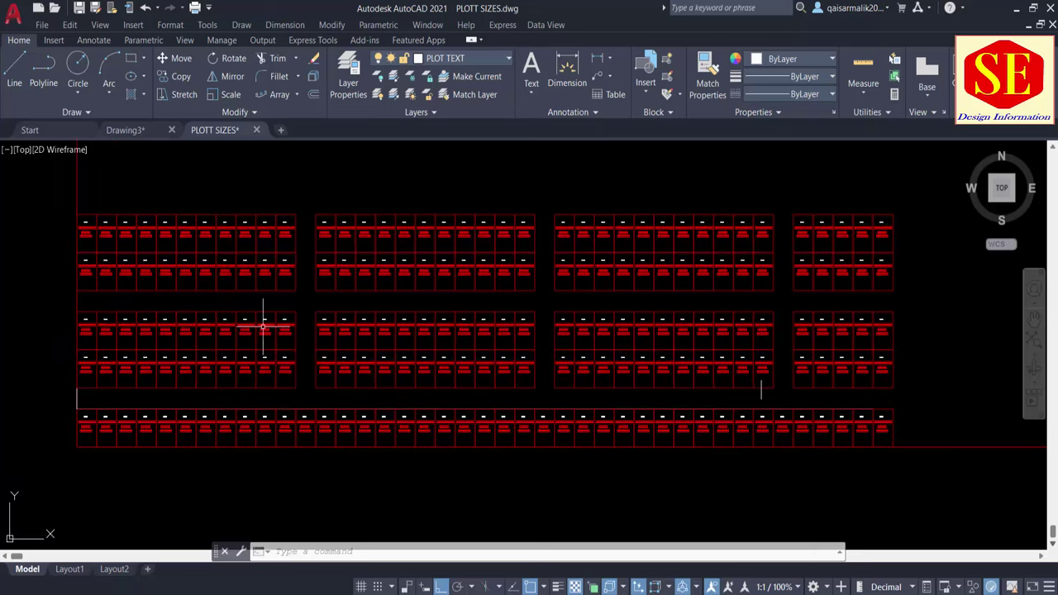
middle_click_drag(862, 238, 292, 382)
scroll(273, 382, "up", 4)
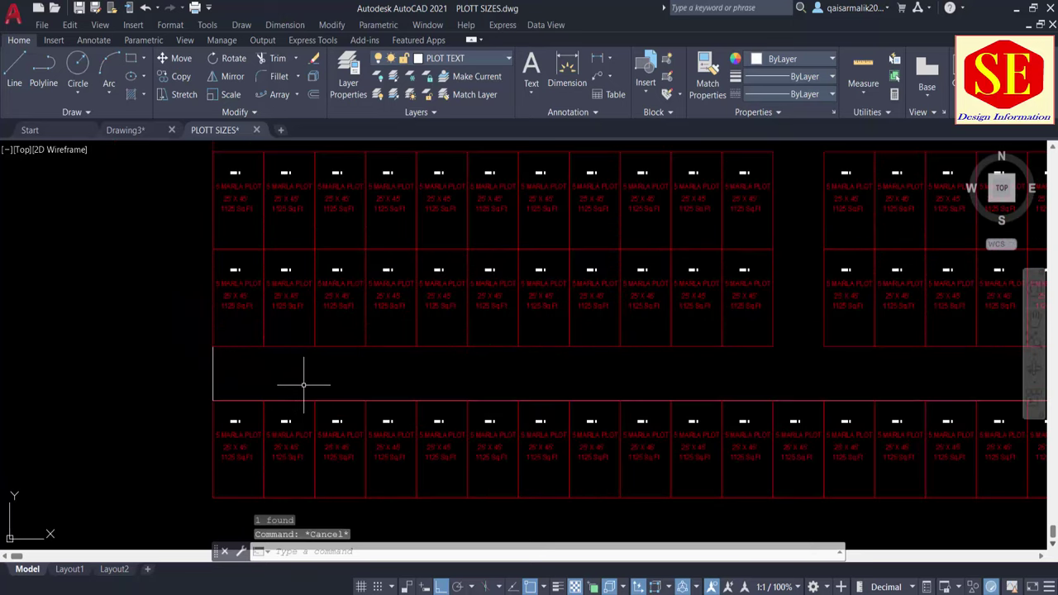
scroll(362, 401, "down", 4)
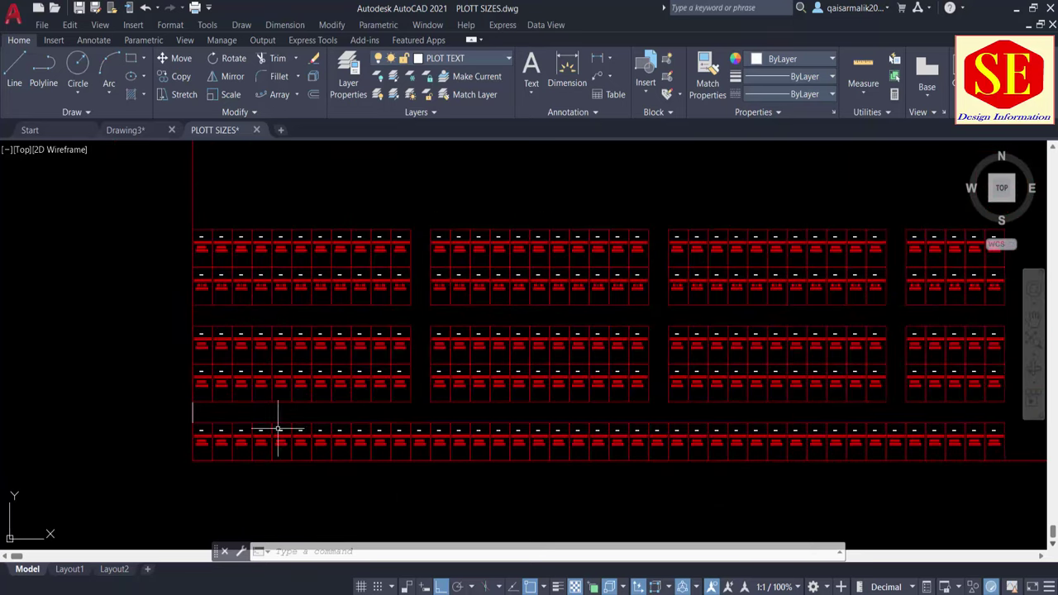
scroll(204, 411, "up", 4)
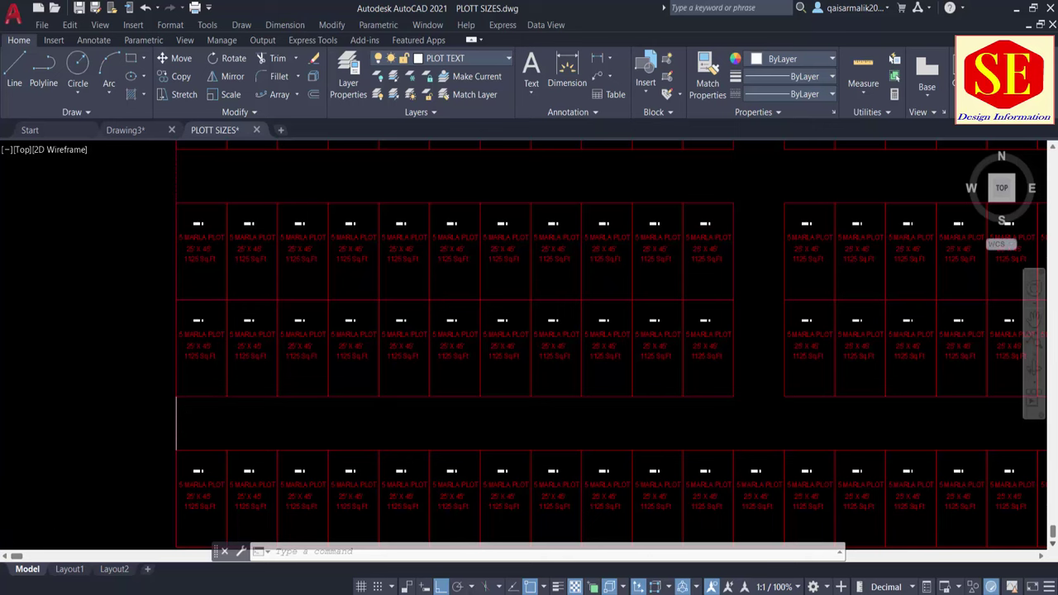
scroll(393, 427, "down", 3)
middle_click_drag(590, 424, 555, 430)
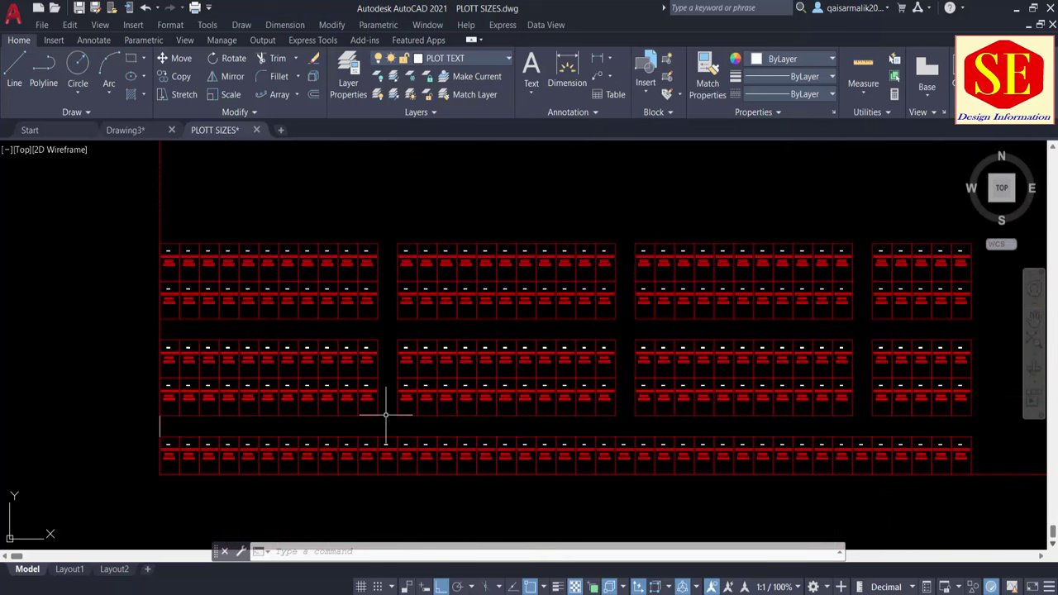
scroll(358, 442, "up", 2)
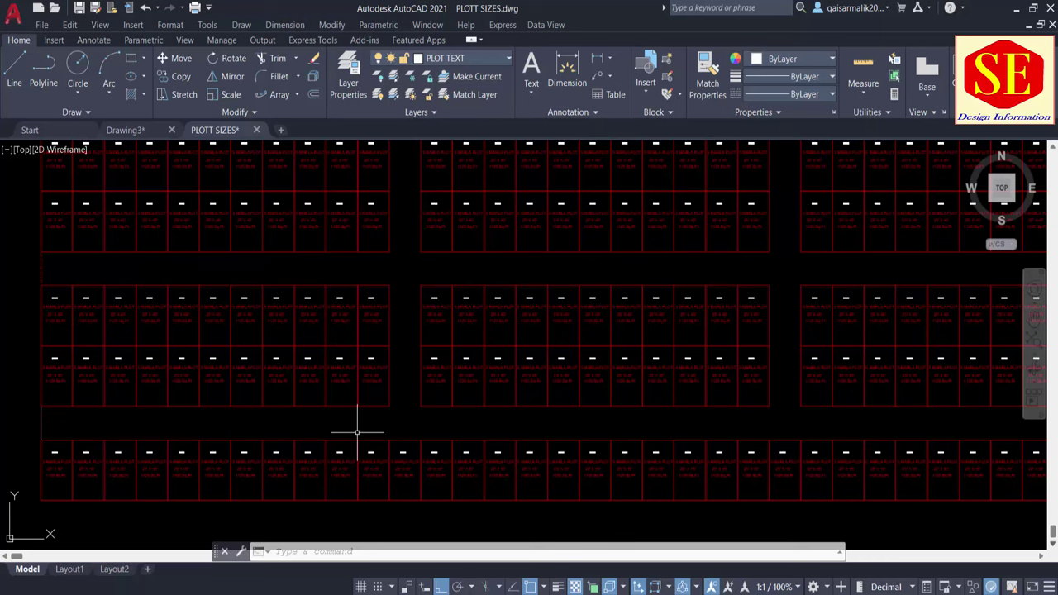
middle_click_drag(354, 430, 468, 428)
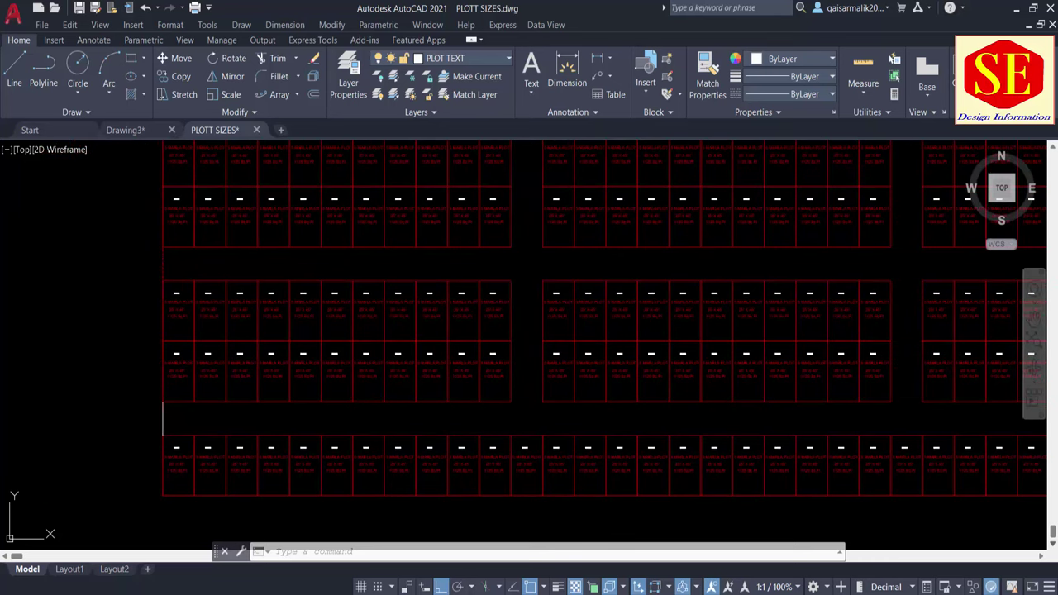
left_click(163, 422)
scroll(163, 423, "up", 2)
type("e")
key("Return")
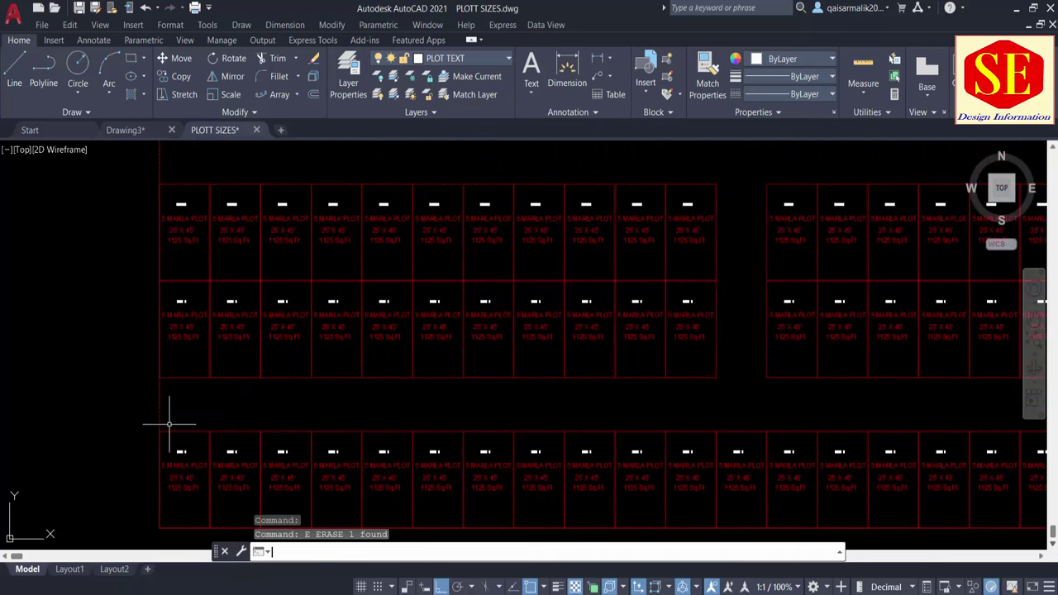
Step: Draw a new vertical line across the road's left end, from the lower to the upper road edge
type("l")
key("Return")
left_click(159, 430)
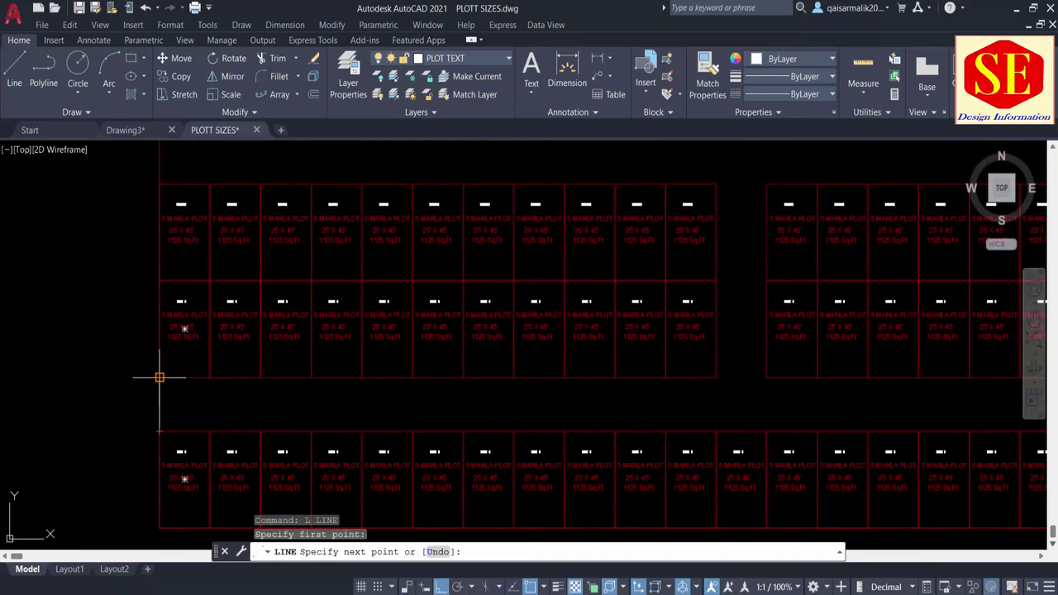
left_click(159, 378)
key("Escape")
left_click(159, 402)
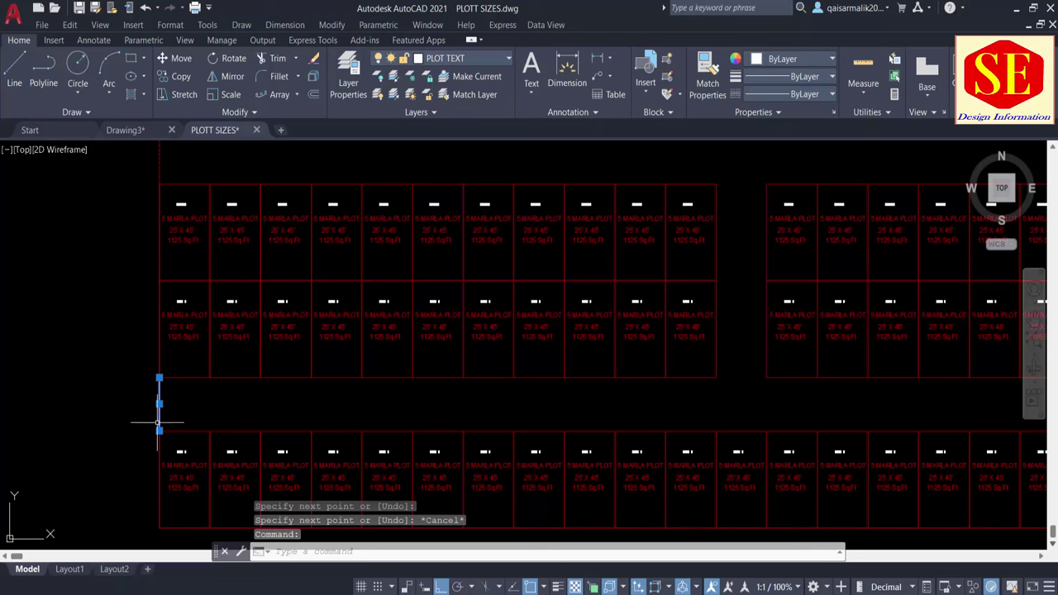
key("Escape")
left_click(463, 58)
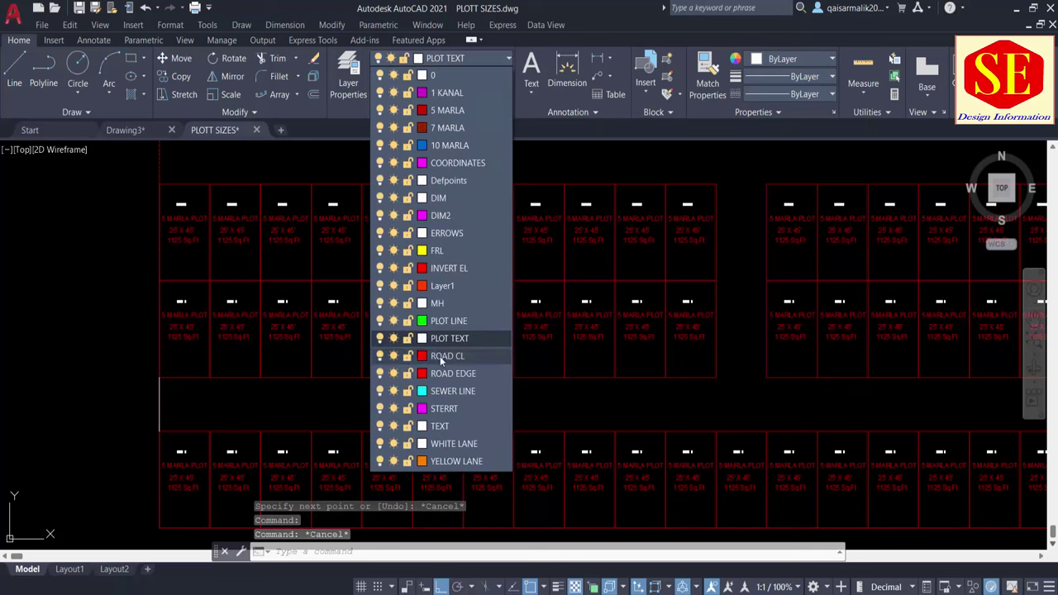
Step: On the ROAD CL layer, draw a horizontal polyline along the road's middle from its left end to its right end
left_click(440, 356)
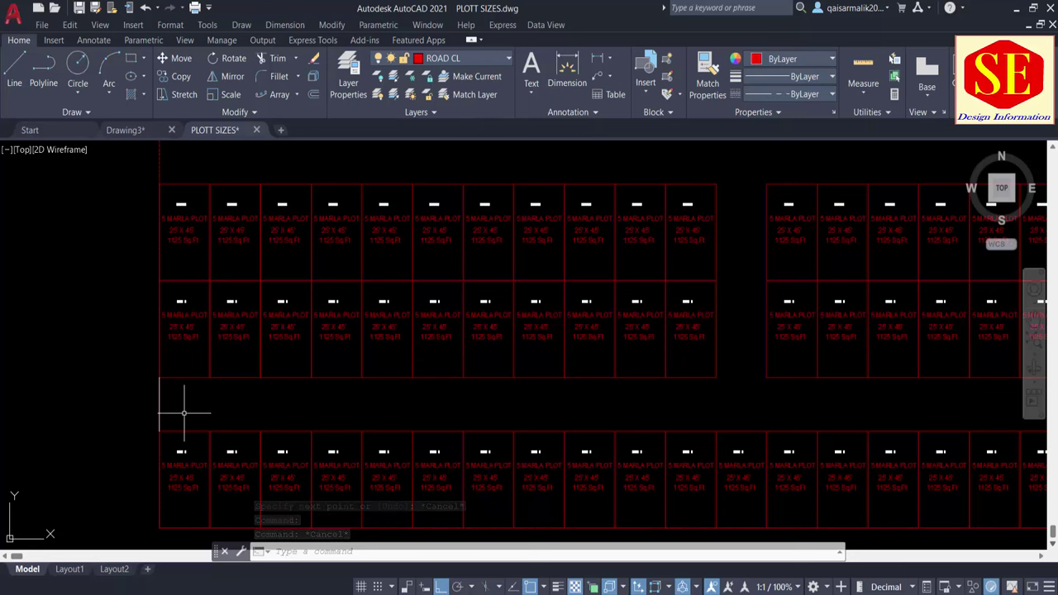
key("Escape")
type("pl")
key("Return")
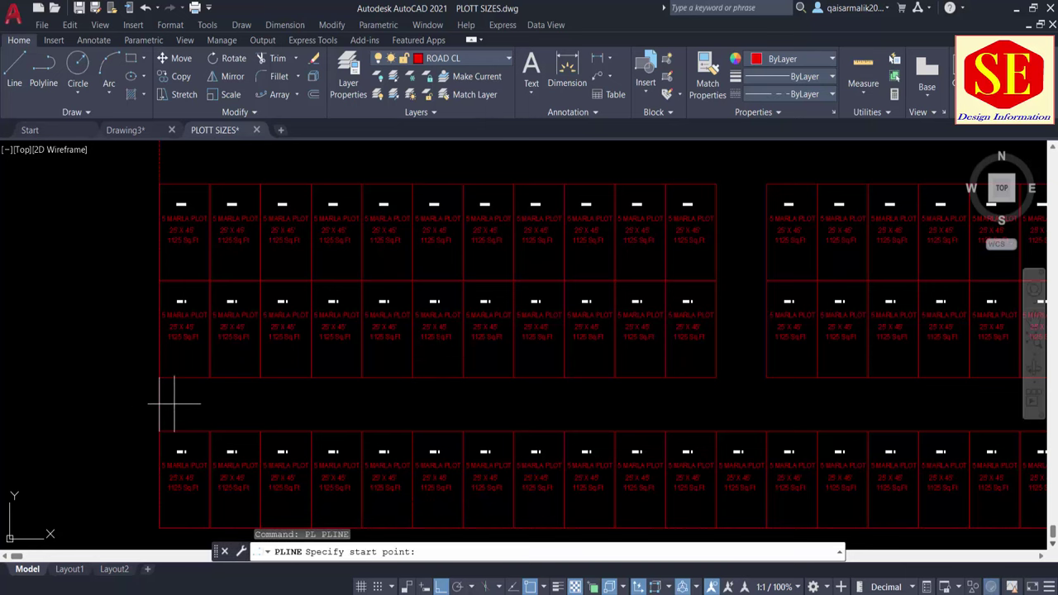
left_click(159, 404)
scroll(273, 418, "down", 3)
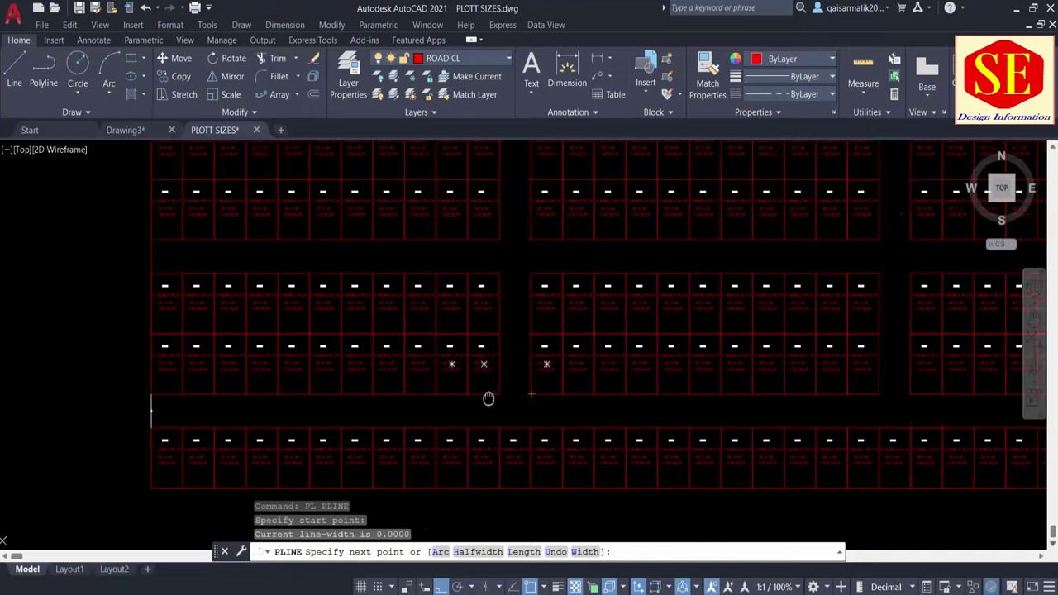
middle_click_drag(606, 405, 137, 413)
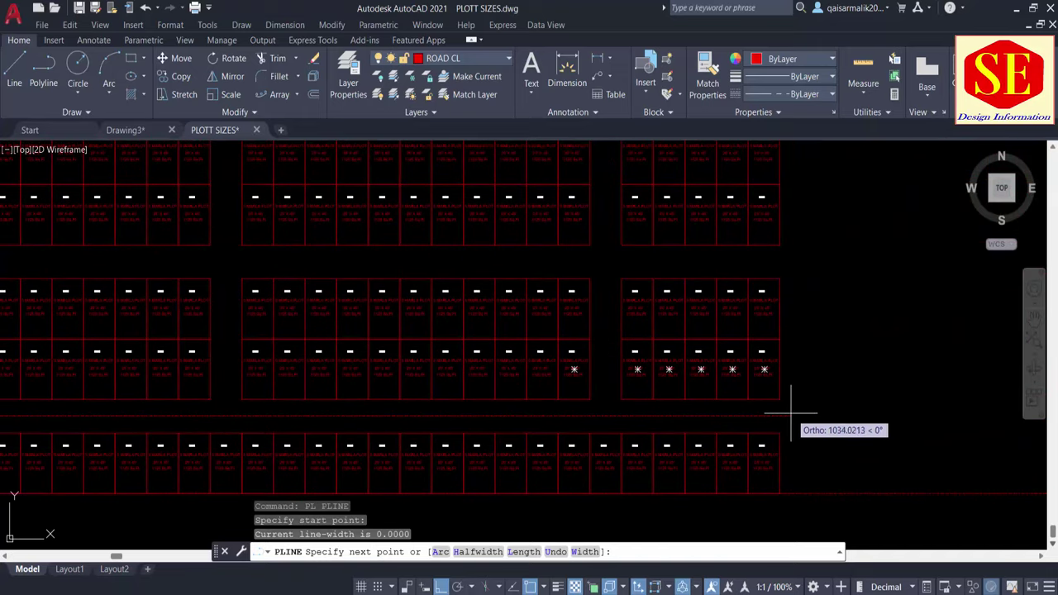
scroll(779, 416, "up", 2)
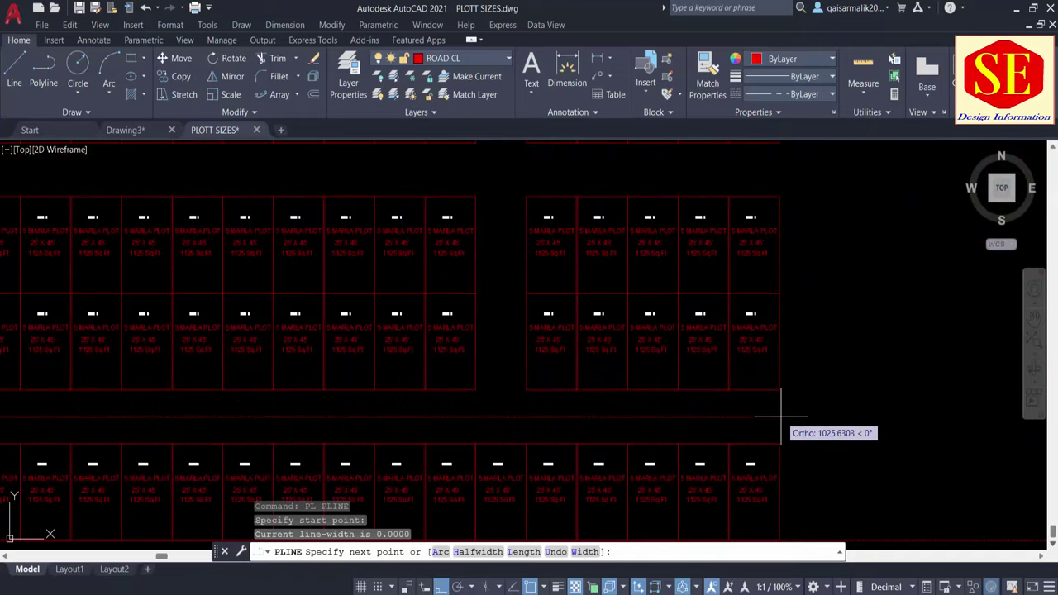
left_click(779, 416)
key("Escape")
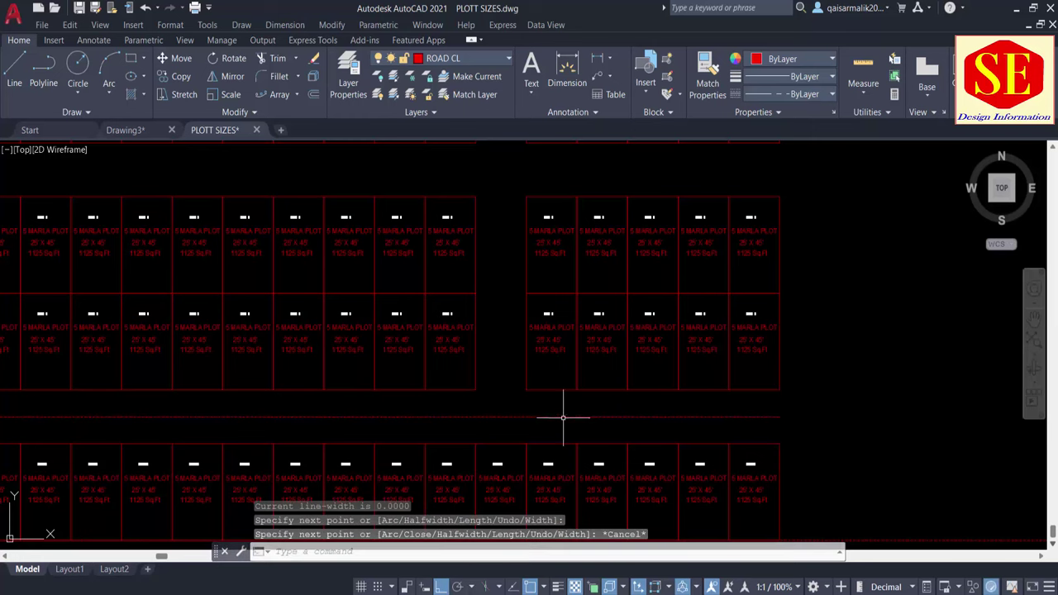
key("Escape")
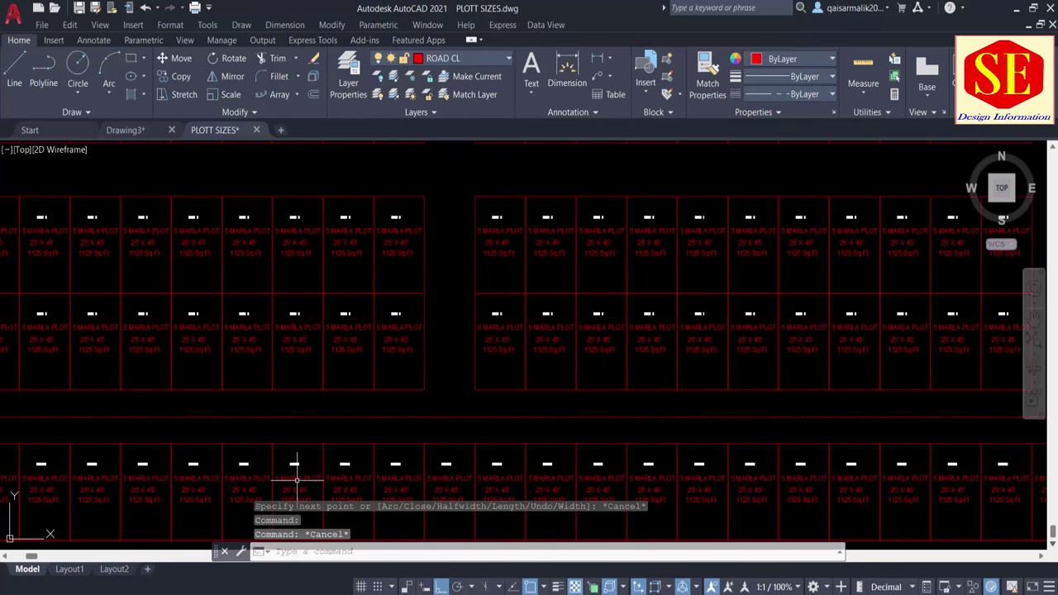
middle_click_drag(62, 482, 531, 481)
scroll(521, 416, "up", 4)
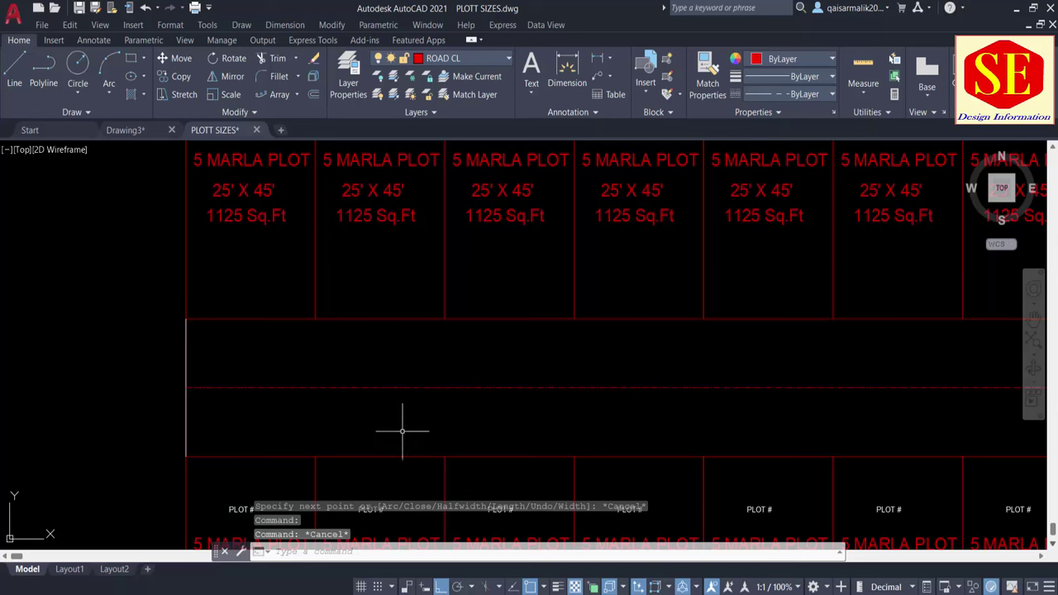
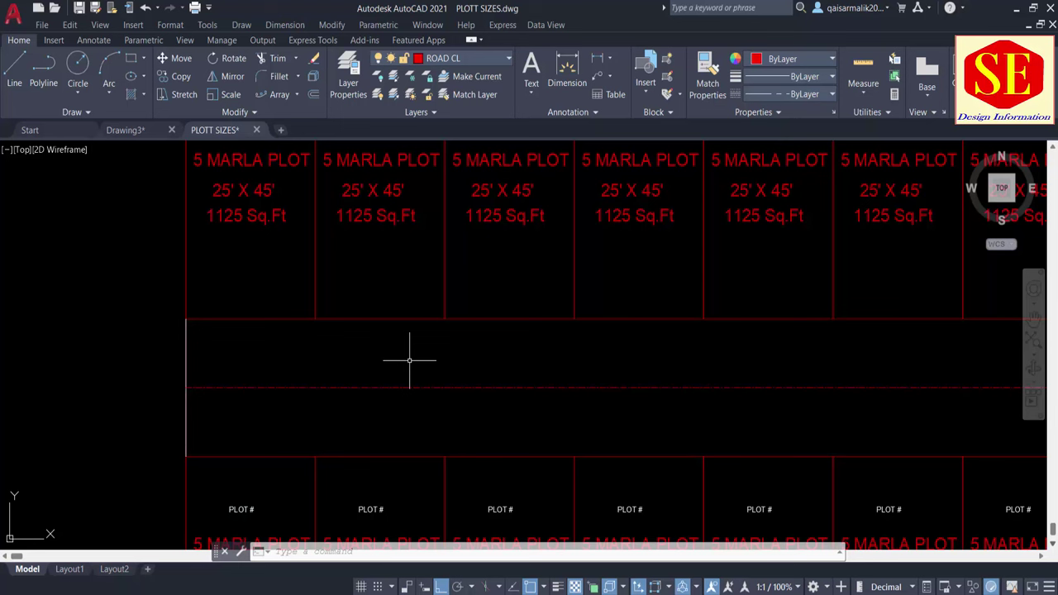
Step: Offset the road centerline 11 units above and below to form two dashed lines
key("Escape")
key("Escape")
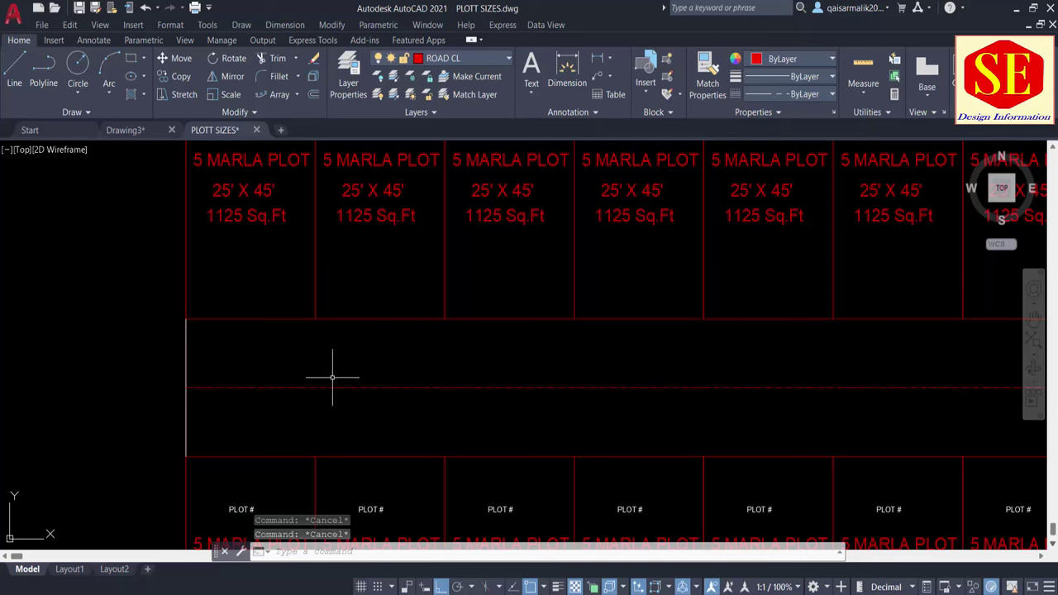
type("o")
key("Return")
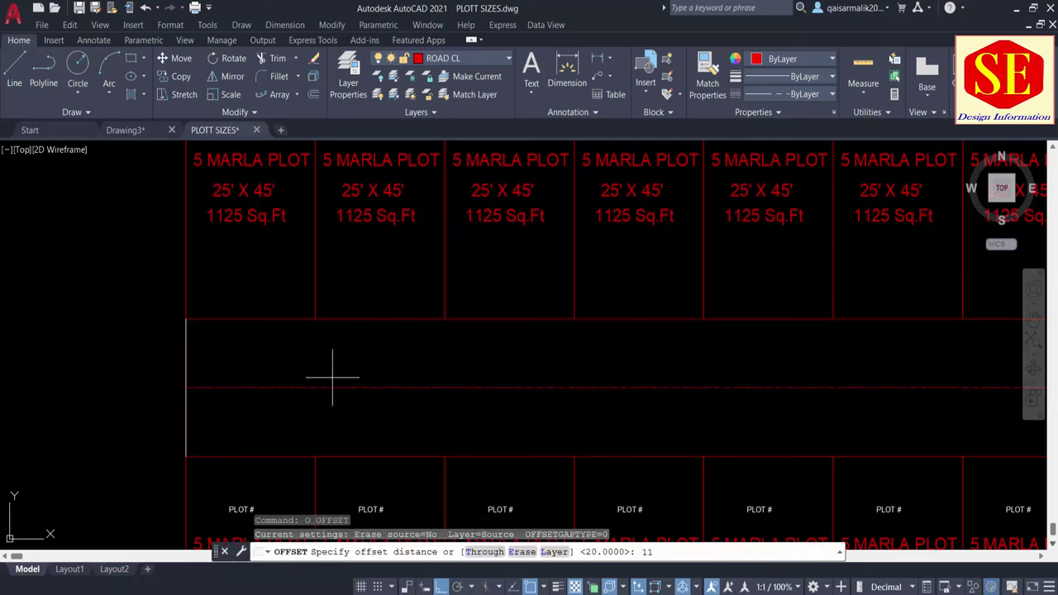
key("Return")
left_click(315, 387)
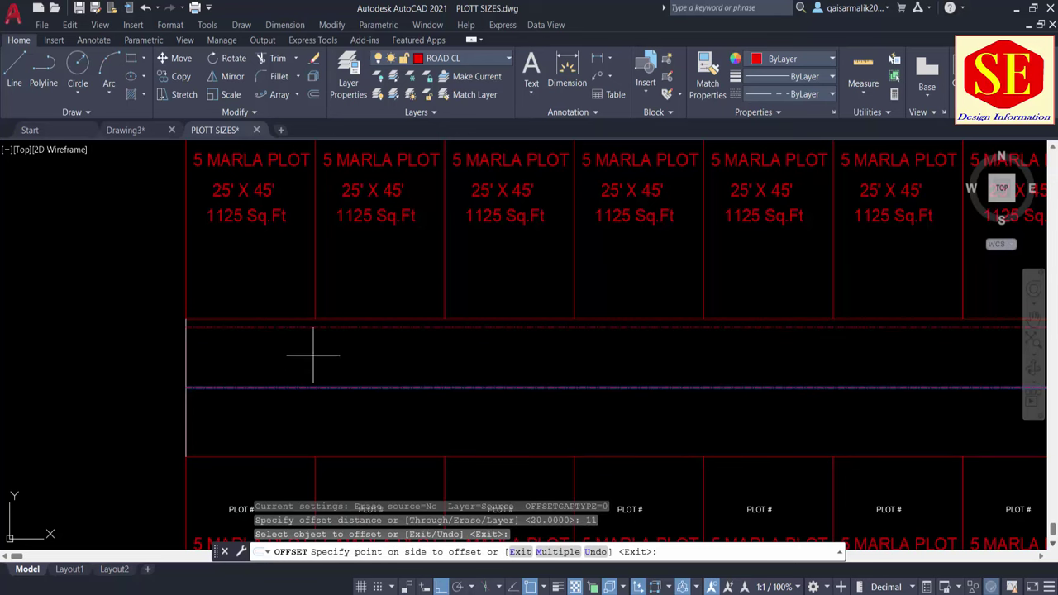
left_click(314, 355)
left_click(306, 389)
left_click(304, 416)
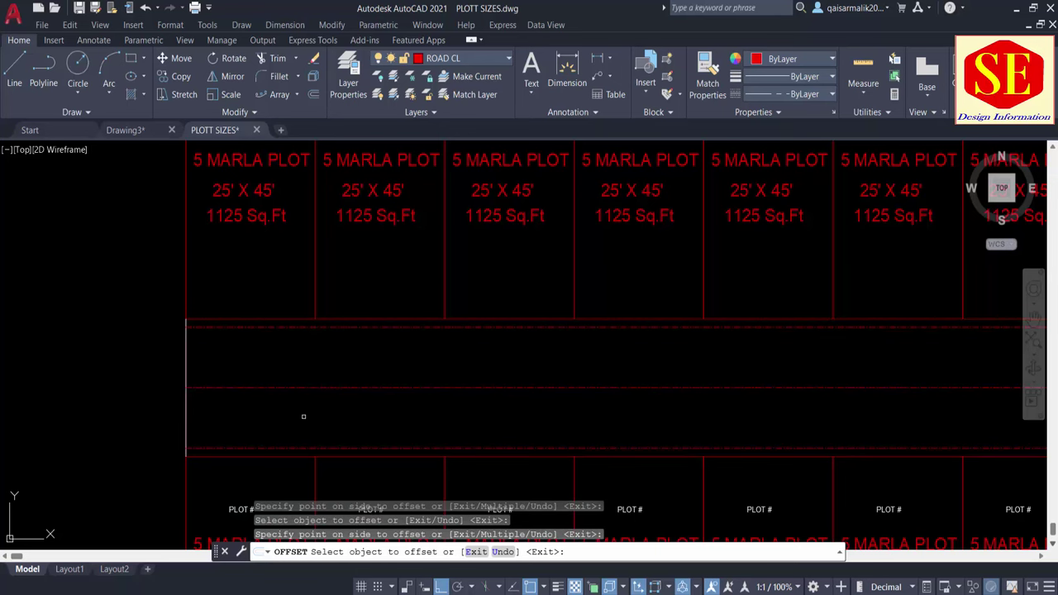
key("Escape")
Step: Select the road's top and bottom edge lines for a layer change, then abandon it
scroll(313, 318, "up", 4)
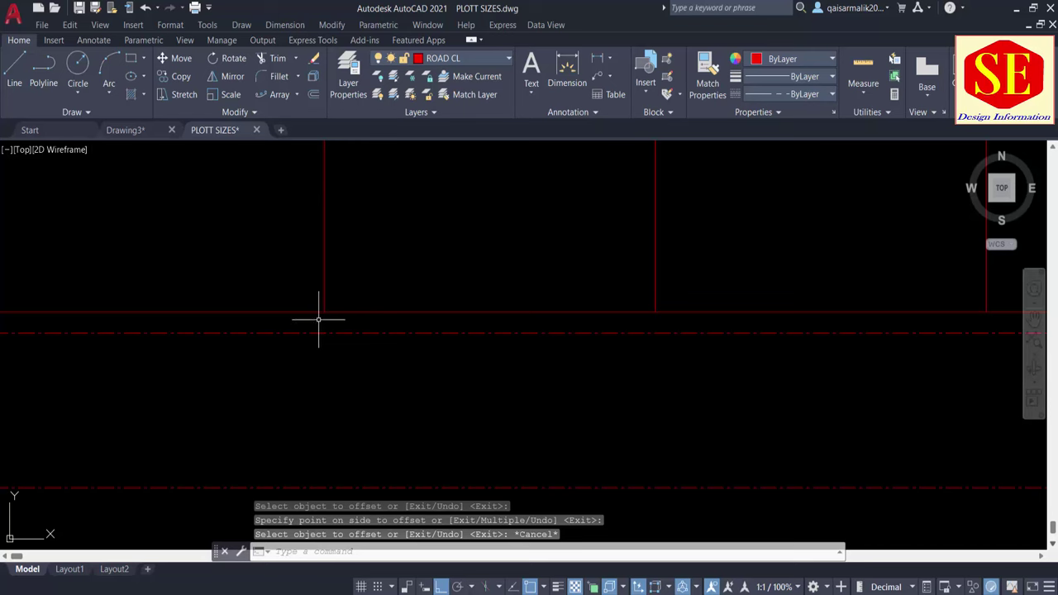
scroll(318, 319, "down", 2)
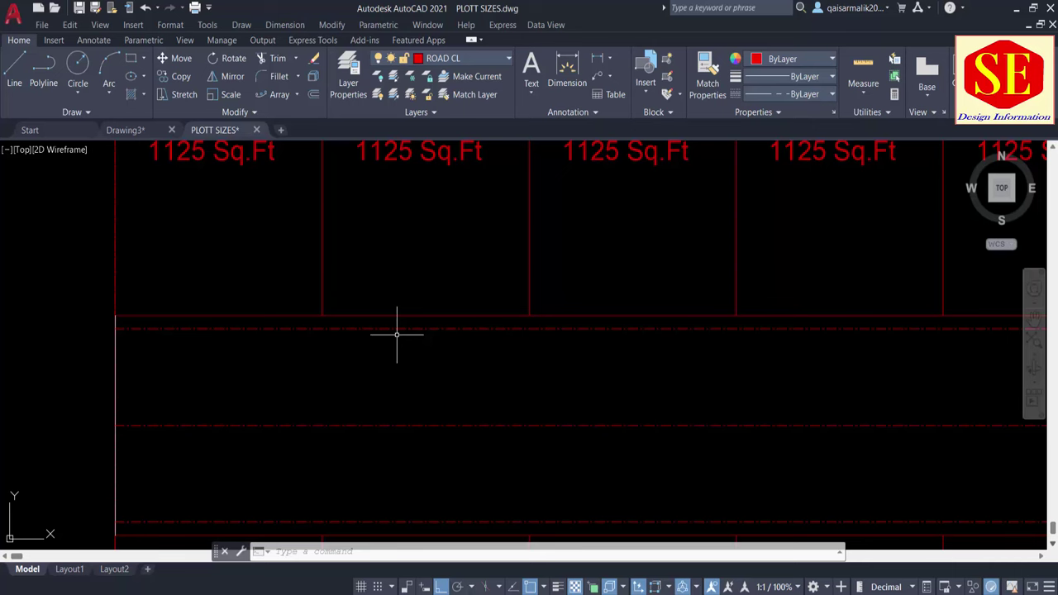
scroll(396, 345, "down", 2)
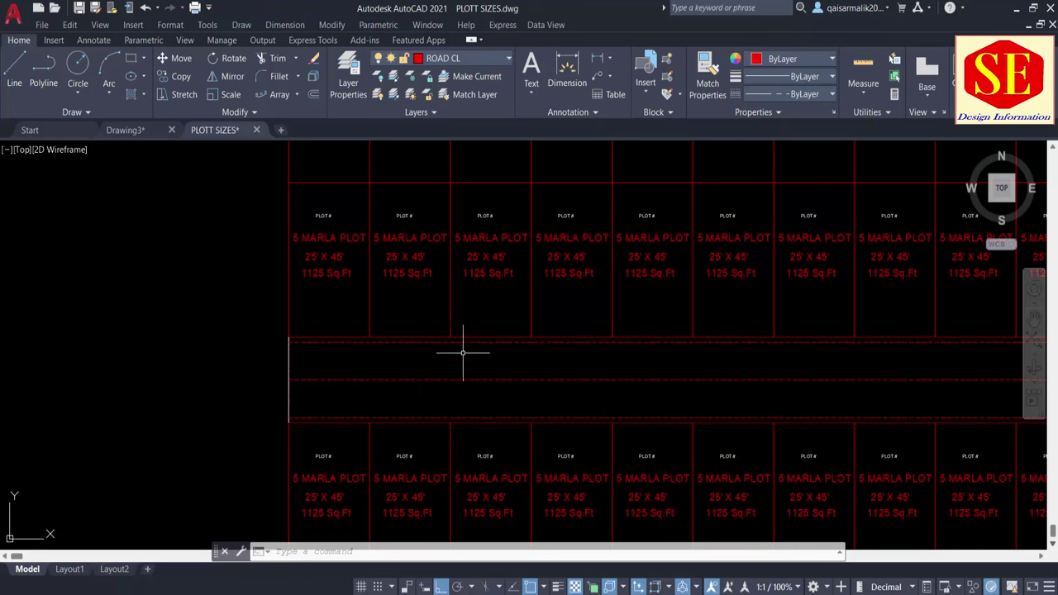
left_click(413, 341)
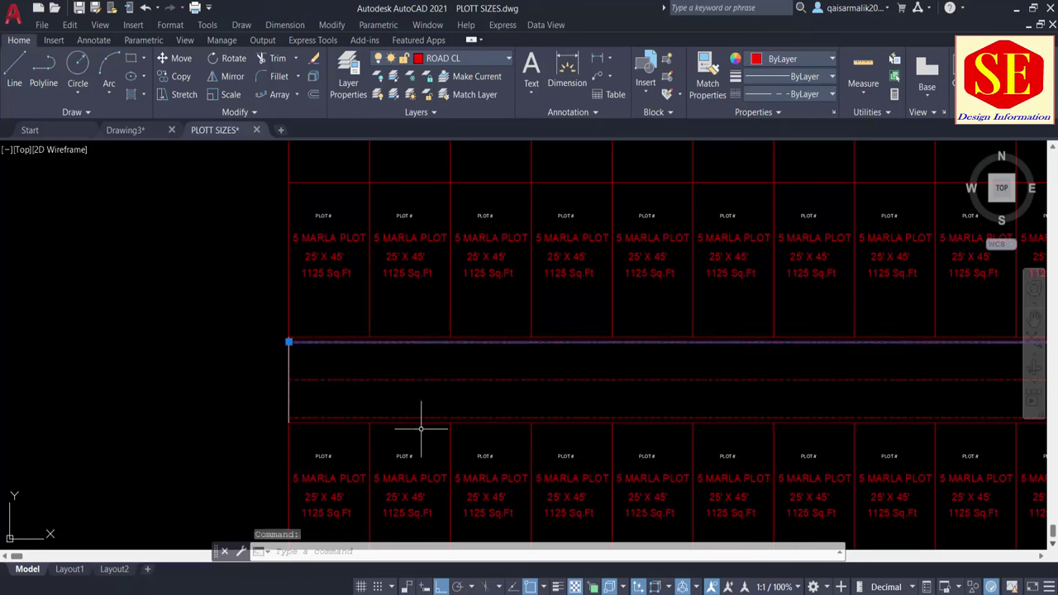
left_click(399, 419)
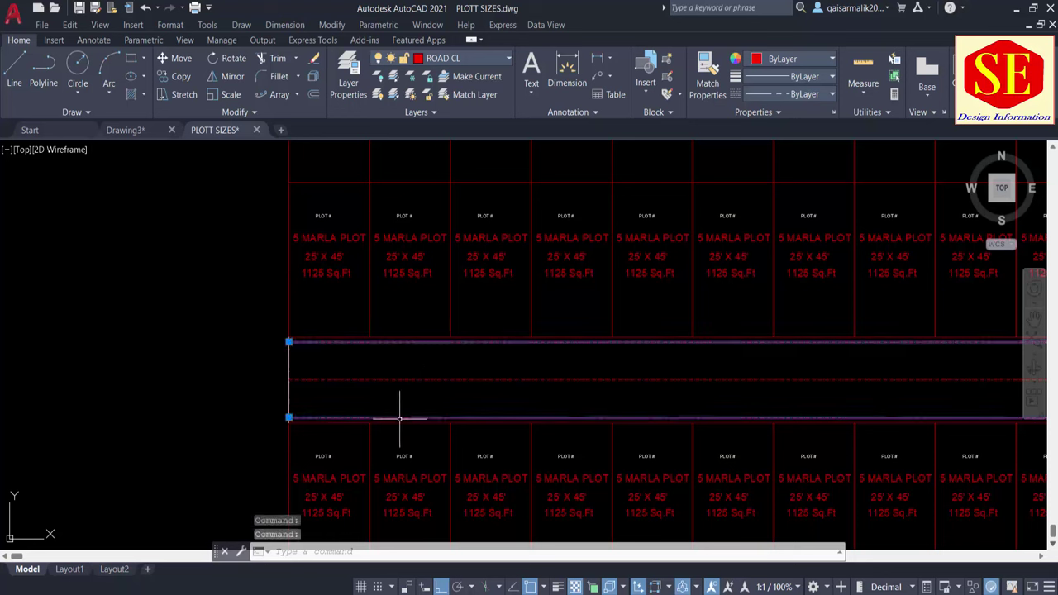
left_click(467, 58)
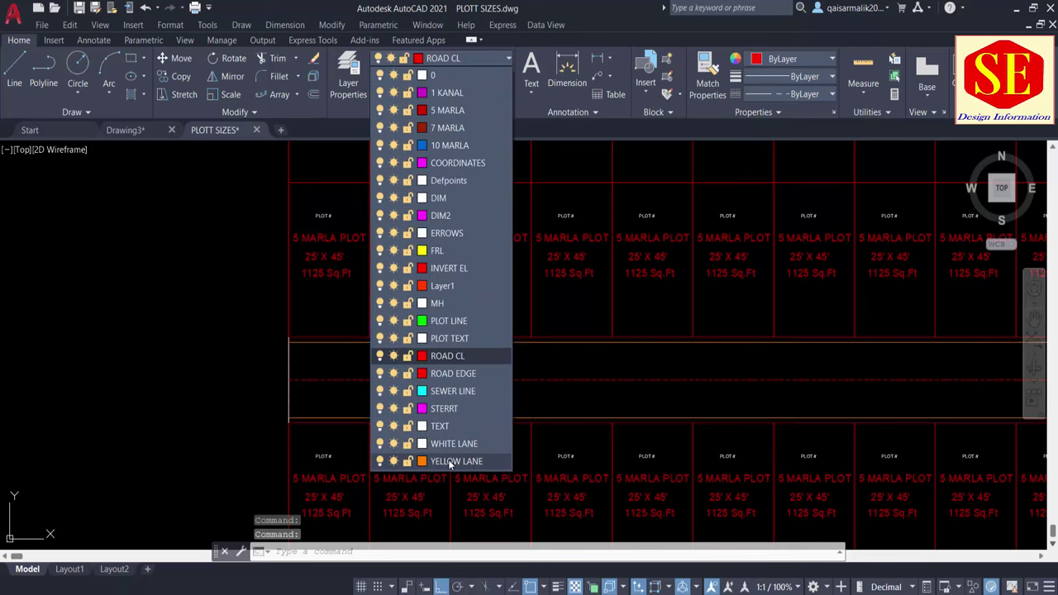
key("Escape")
key("Escape")
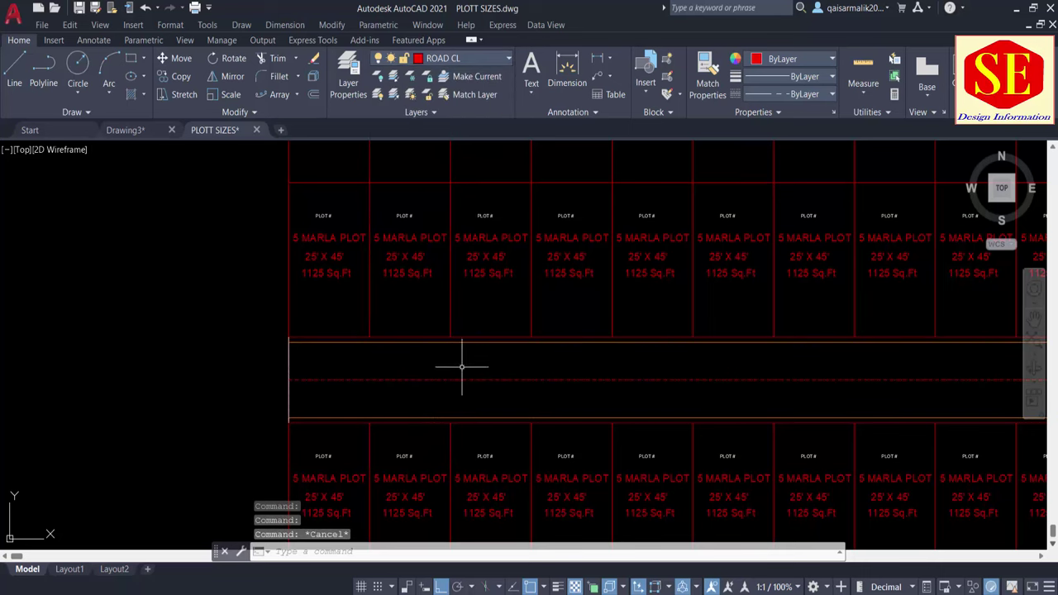
scroll(520, 331, "down", 1)
scroll(803, 338, "down", 1)
scroll(650, 359, "down", 1)
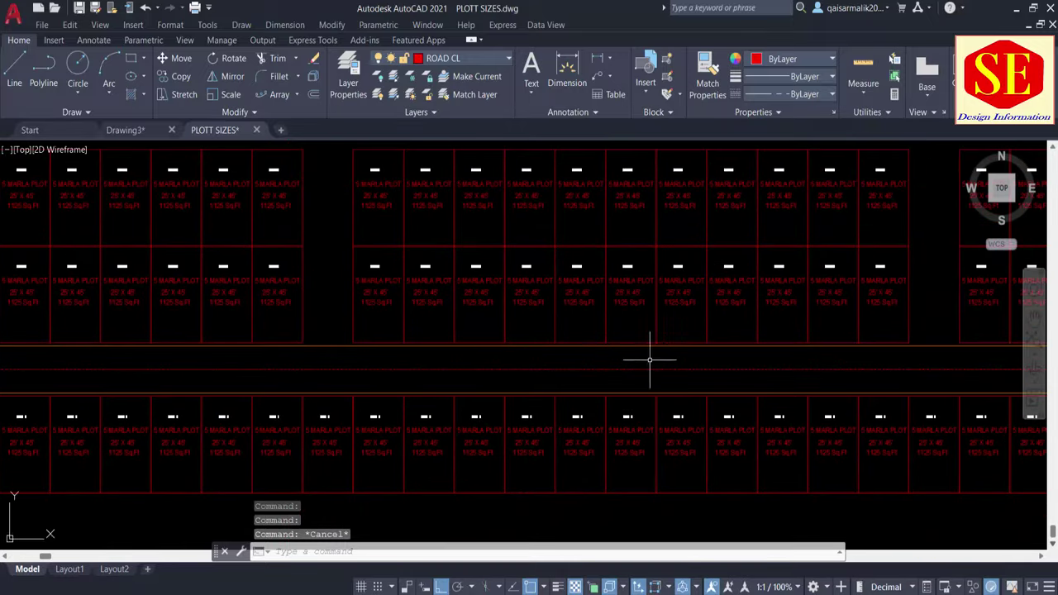
scroll(848, 362, "down", 1)
scroll(437, 383, "up", 1)
scroll(396, 366, "up", 3)
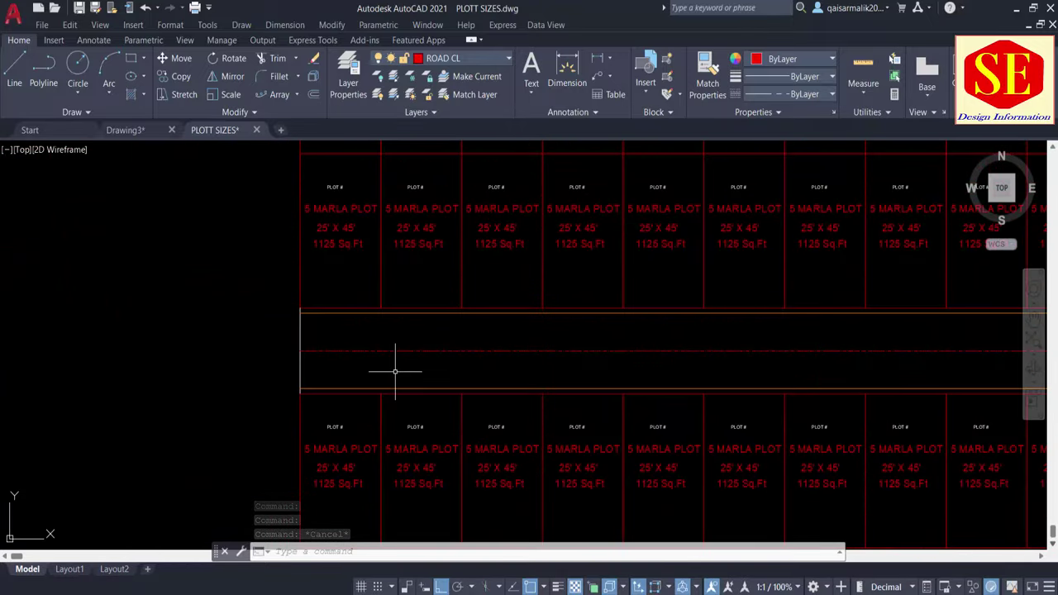
key("Escape")
Step: With COPY, select the road's top edge, dashed centerline and bottom edge
type("co")
key("Return")
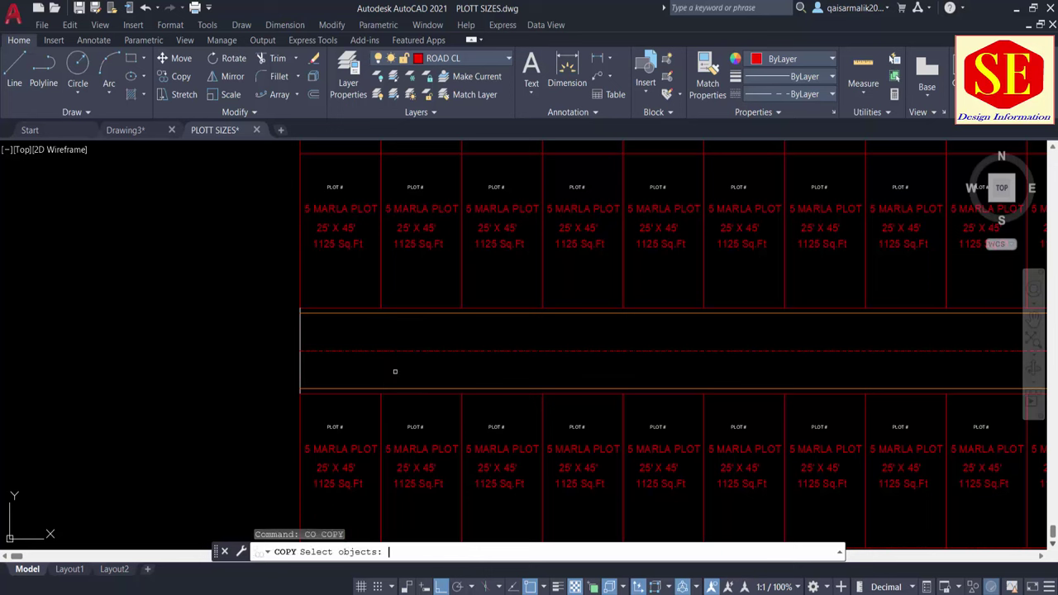
left_click(362, 313)
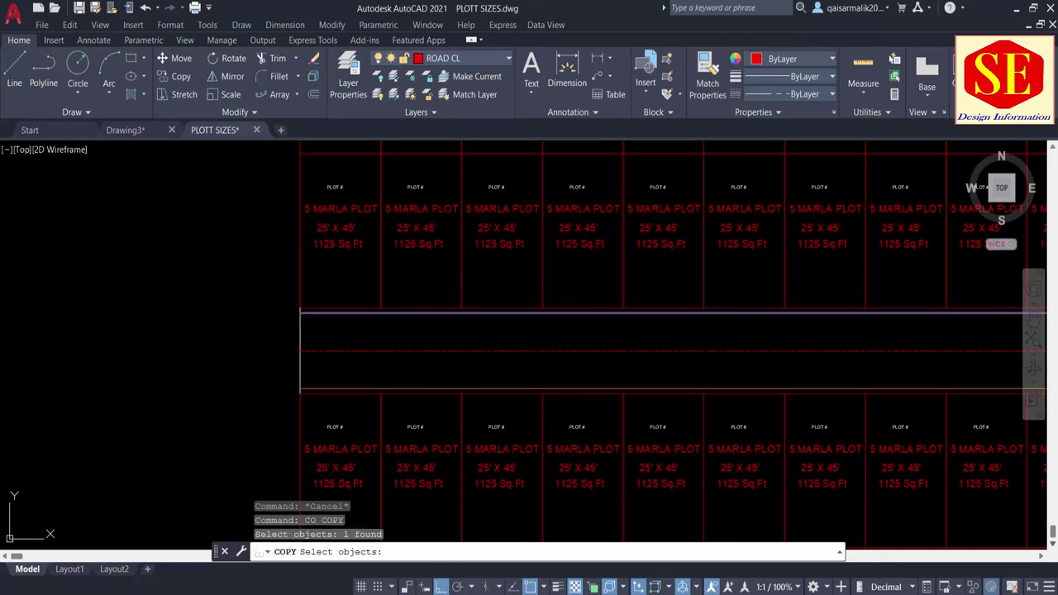
left_click(354, 352)
left_click(346, 388)
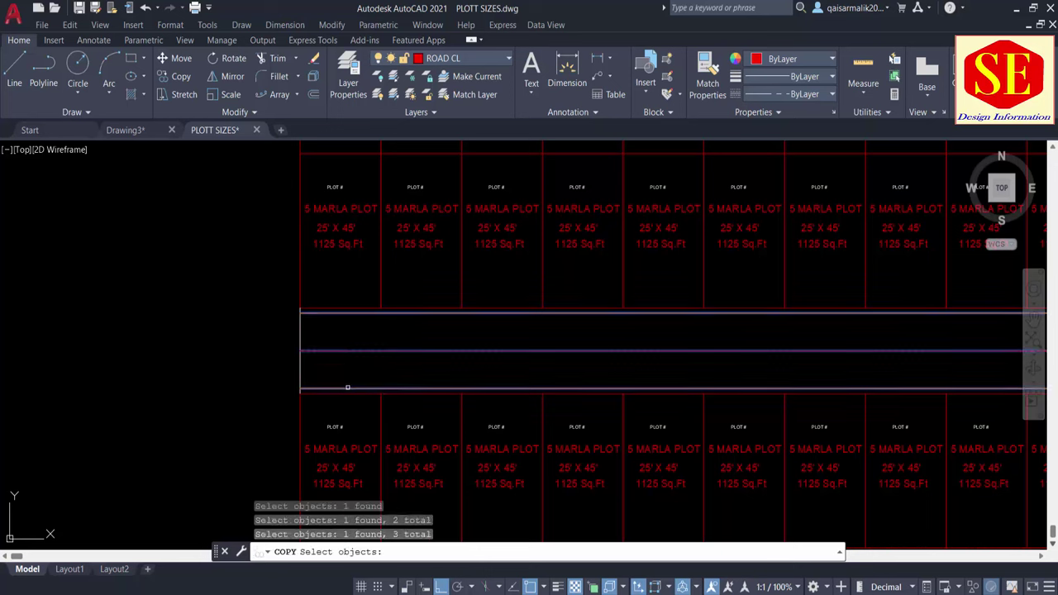
key("Return")
Step: Copy the road lines from their left end to new positions above the upper plot rows
scroll(296, 395, "up", 5)
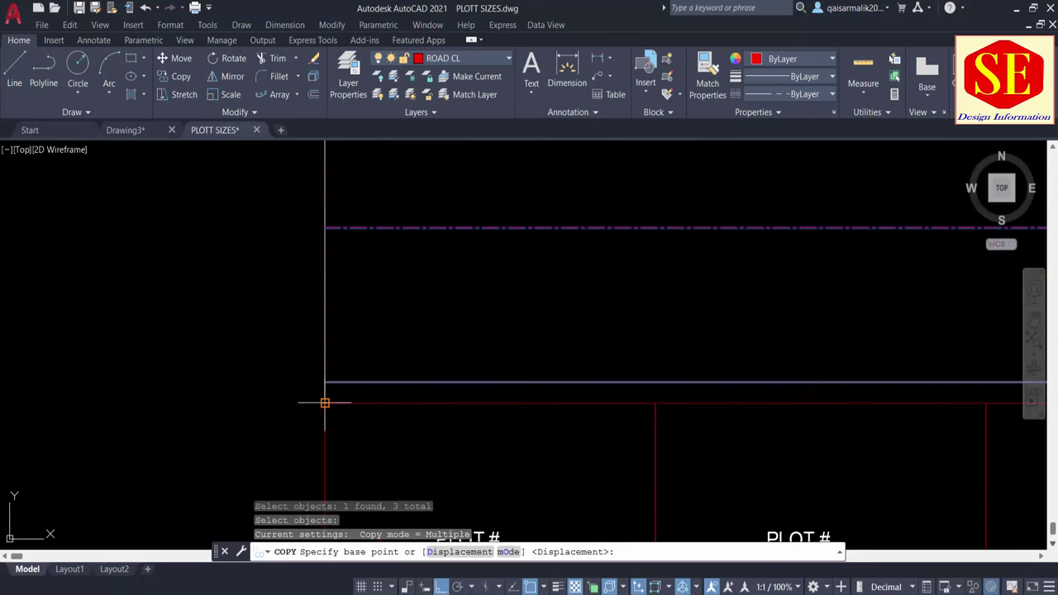
left_click(325, 403)
scroll(334, 405, "down", 5)
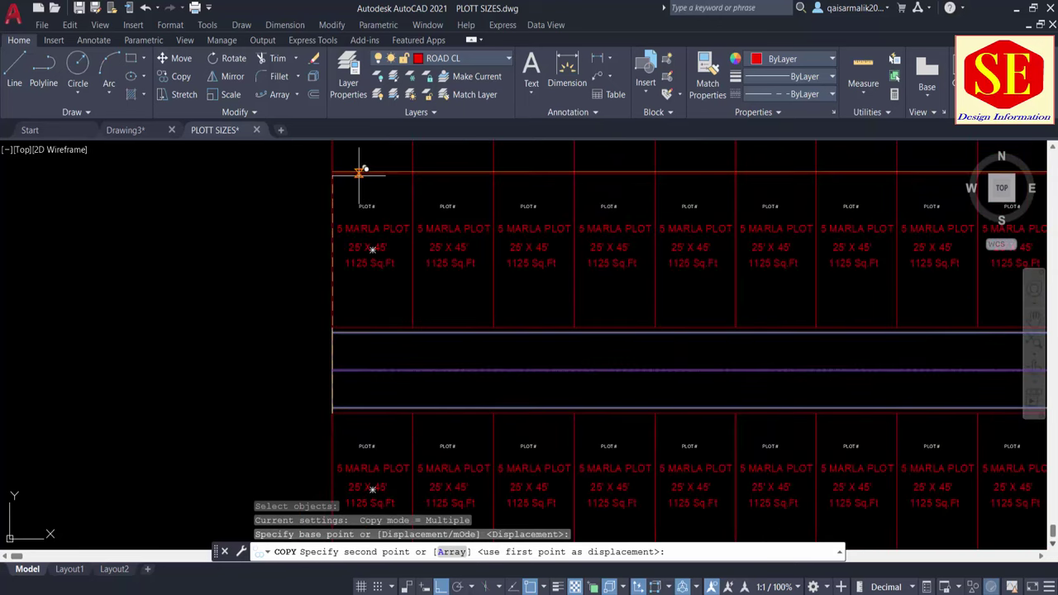
middle_click_drag(359, 170, 359, 401)
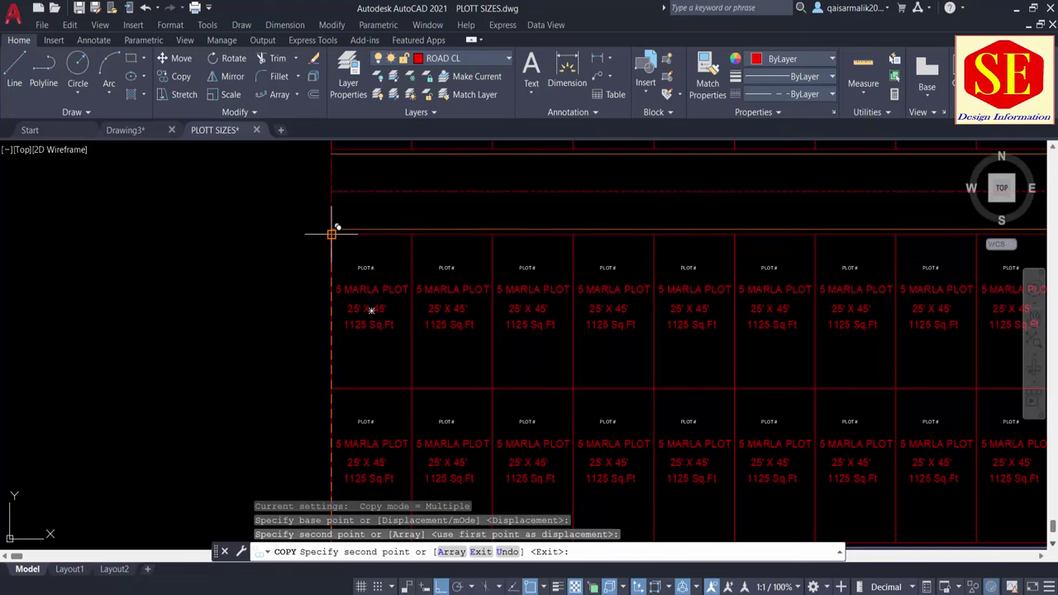
left_click(332, 387)
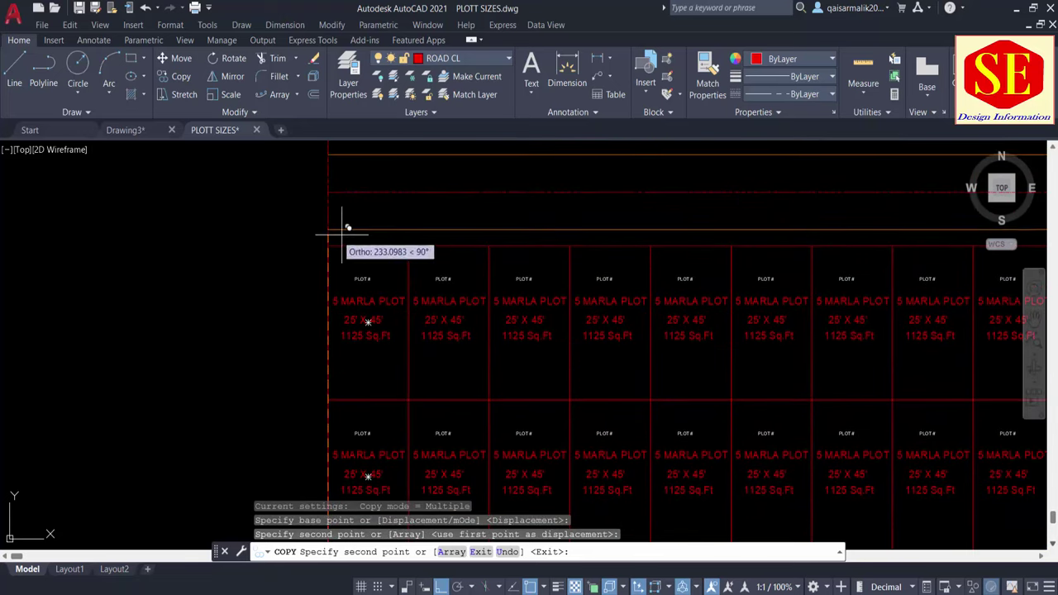
left_click(330, 239)
key("Escape")
scroll(449, 307, "down", 5)
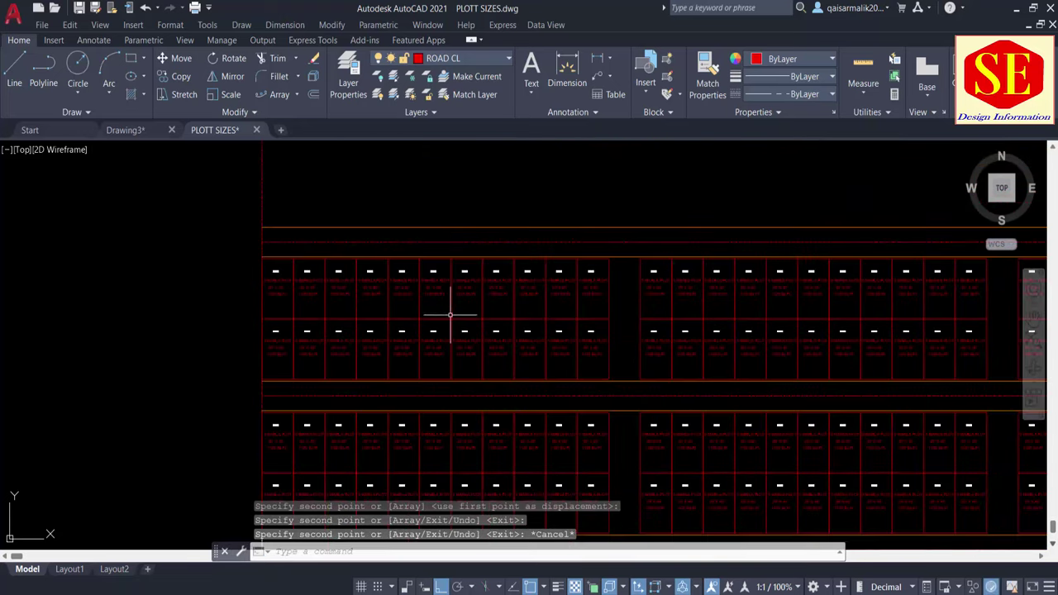
scroll(562, 324, "down", 2)
scroll(619, 345, "up", 1)
scroll(551, 295, "down", 1)
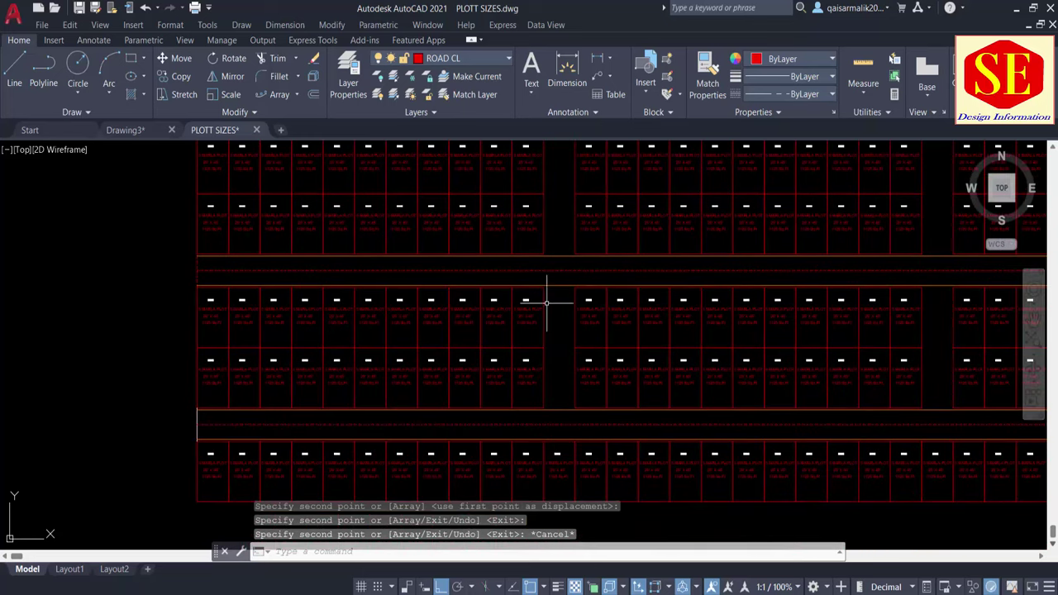
scroll(567, 283, "down", 1)
key("Escape")
scroll(555, 273, "up", 3)
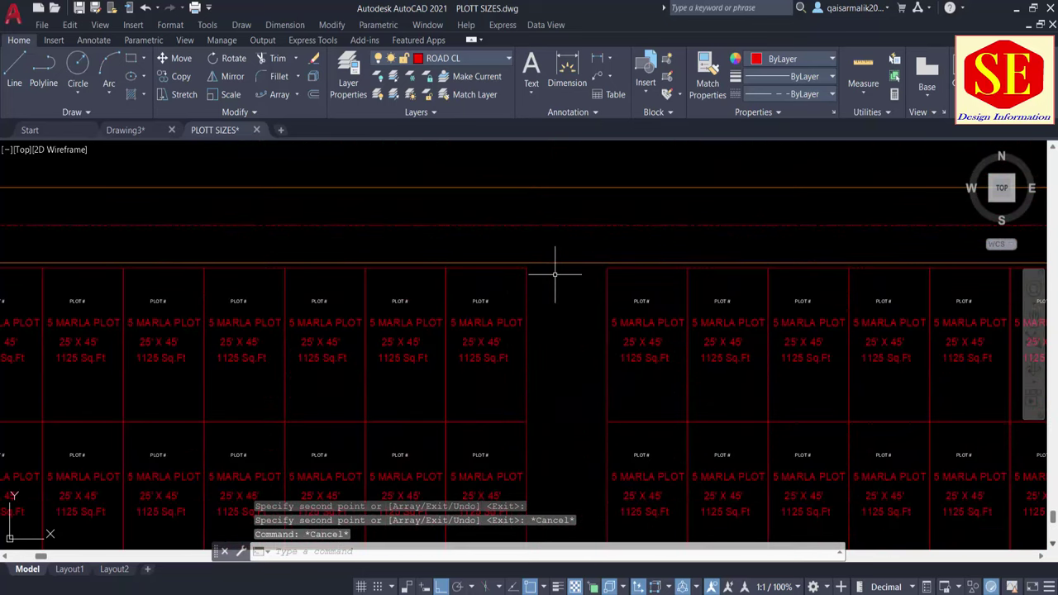
type("l")
key("Return")
scroll(539, 273, "up", 2)
scroll(727, 282, "down", 3)
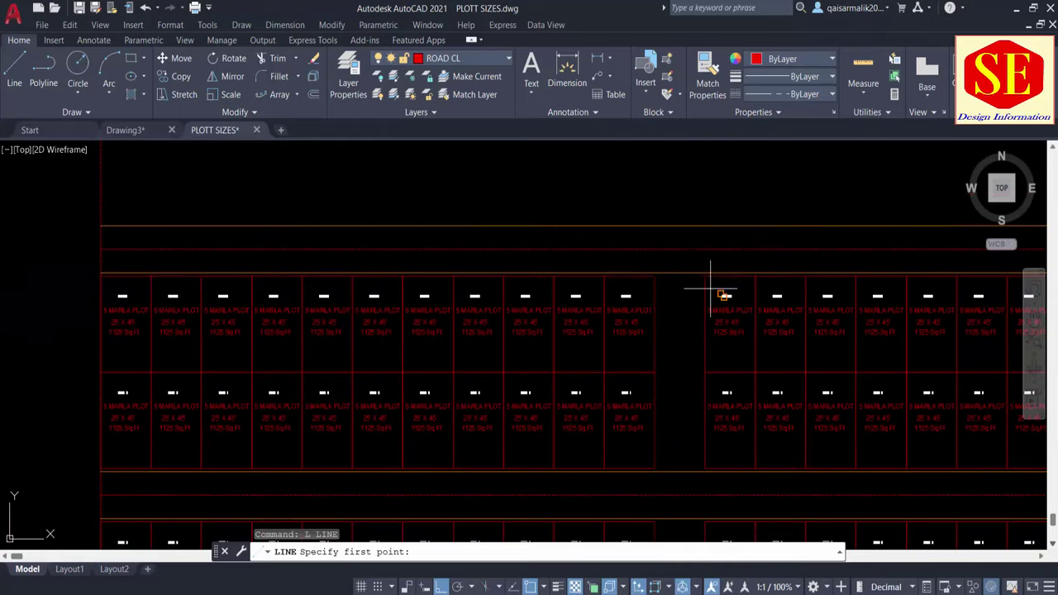
scroll(648, 279, "up", 3)
left_click(664, 267)
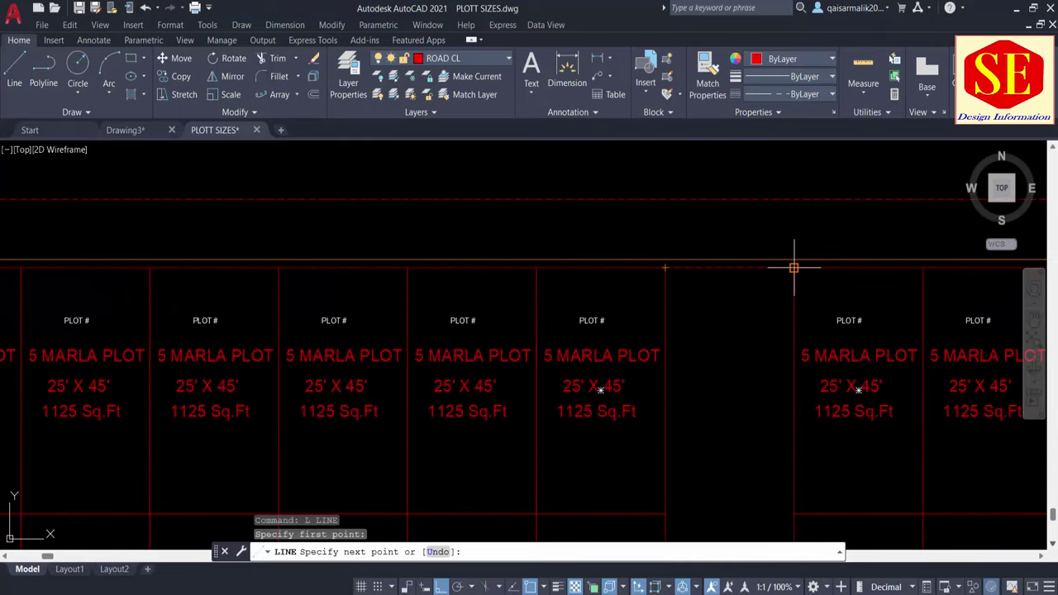
key("Escape")
type("l")
key("Return")
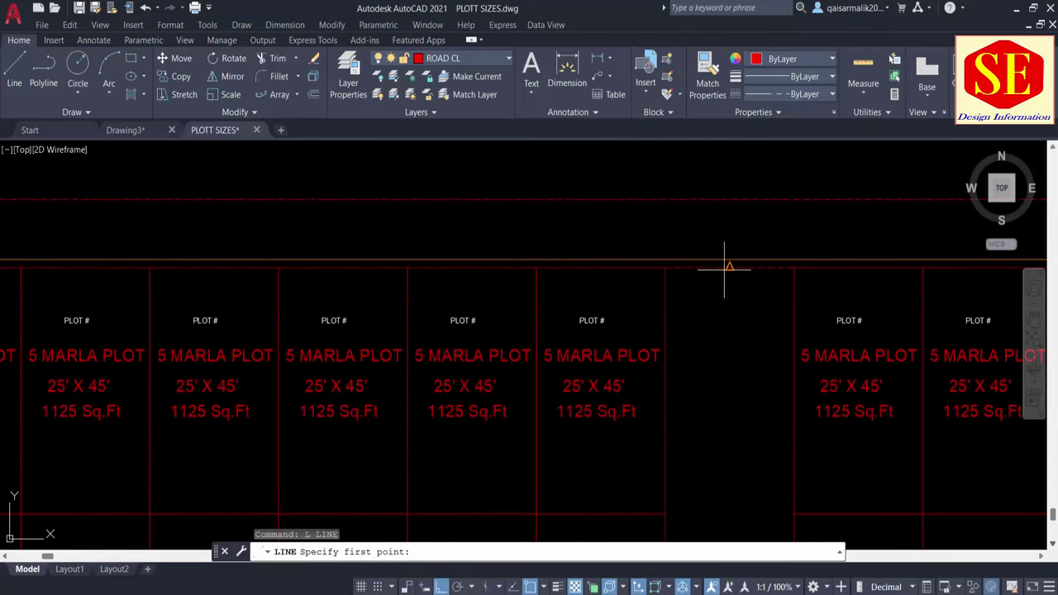
left_click(729, 267)
scroll(729, 267, "down", 2)
scroll(743, 372, "down", 2)
scroll(736, 330, "up", 1)
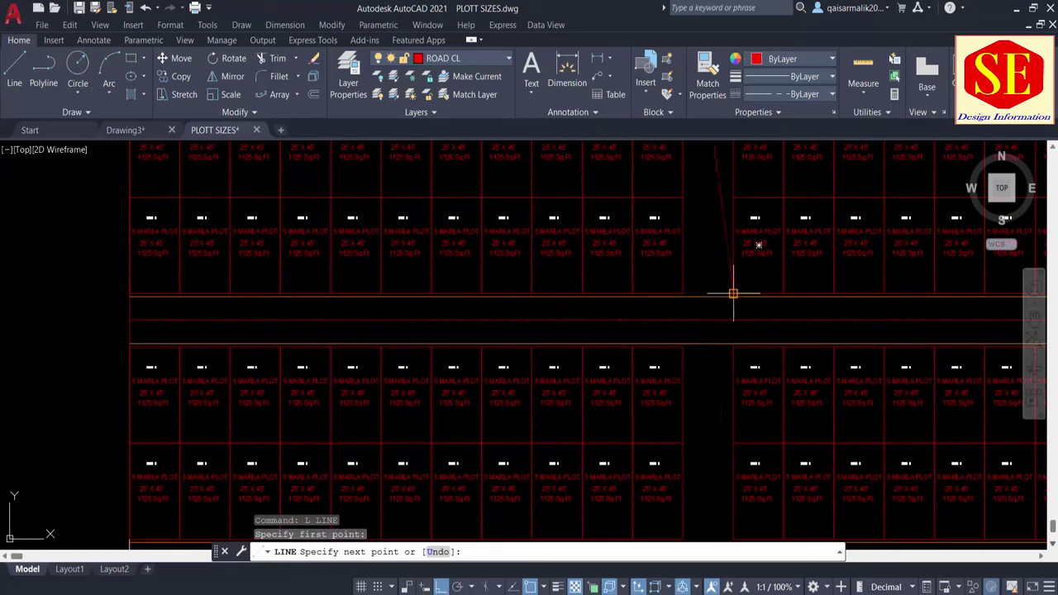
middle_click_drag(718, 453, 699, 508)
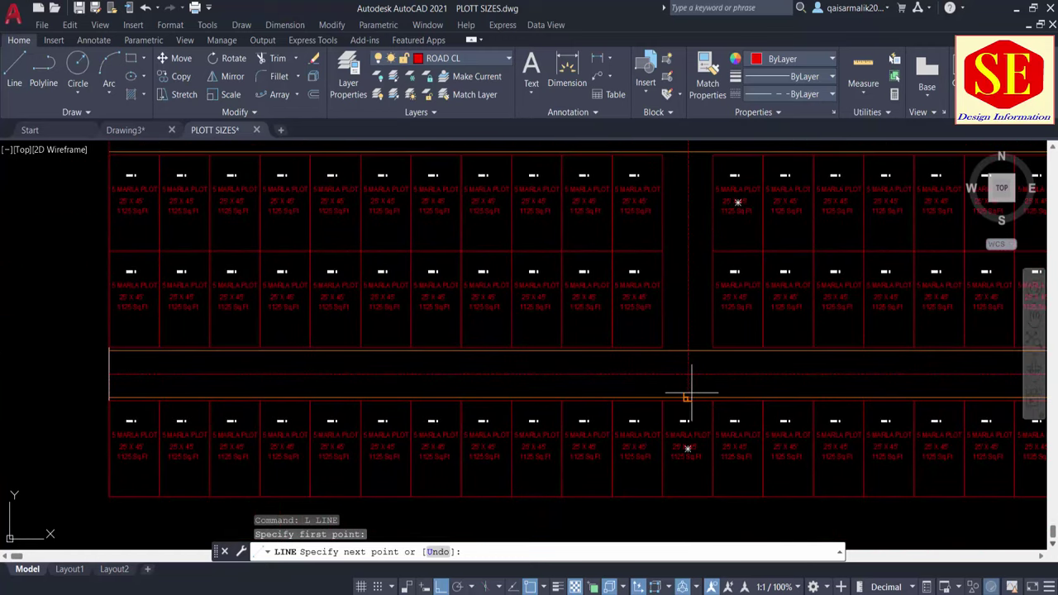
scroll(686, 351, "up", 4)
left_click(685, 349)
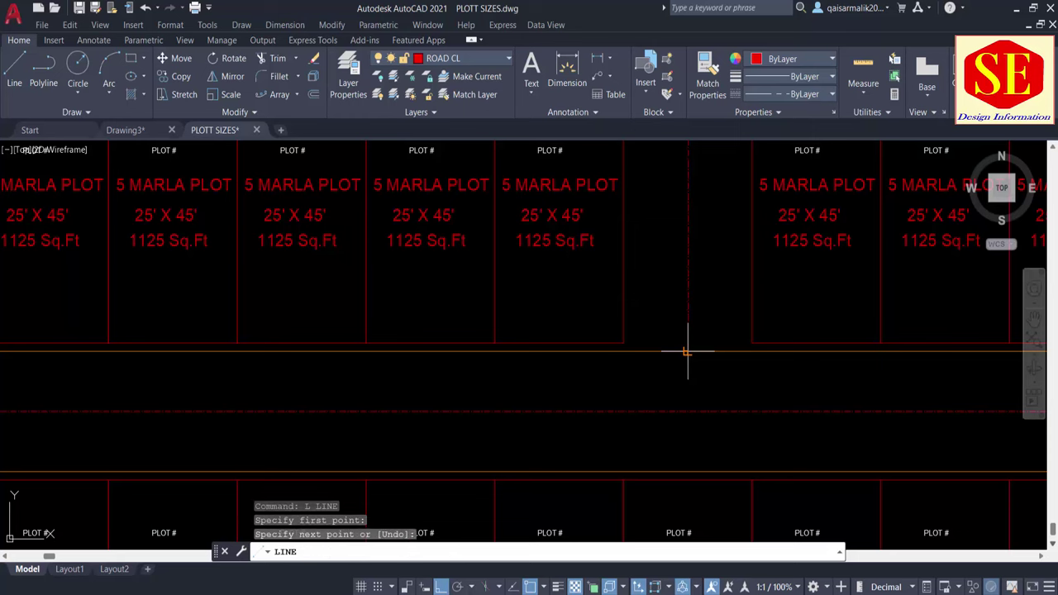
key("Escape")
scroll(515, 408, "down", 4)
scroll(284, 236, "down", 2)
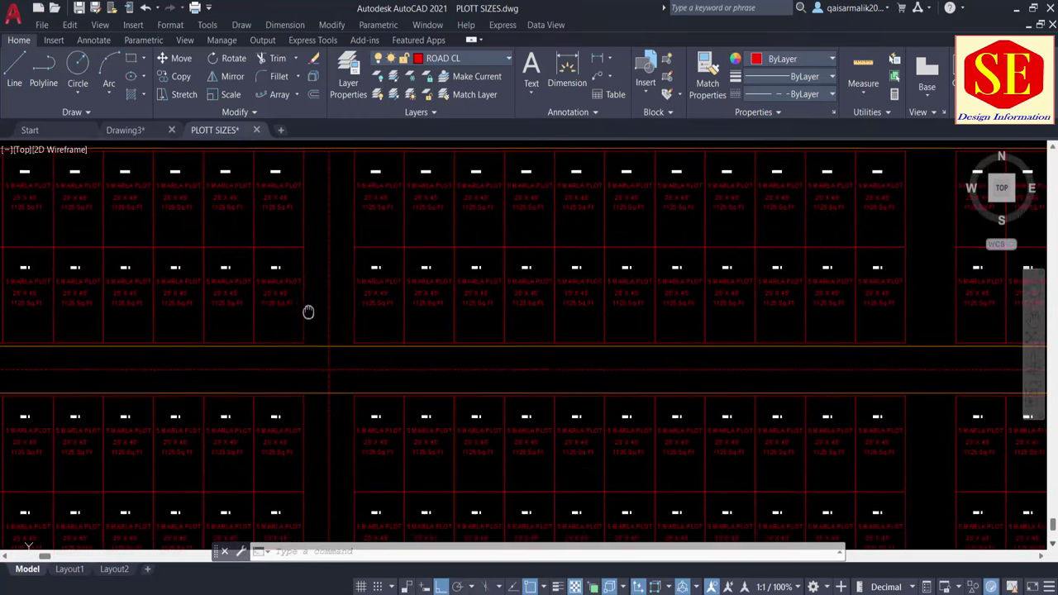
scroll(307, 306, "up", 2)
Step: Offset the road line by 11 units to create a new edge line
type("o")
key("Return")
type("11")
key("Return")
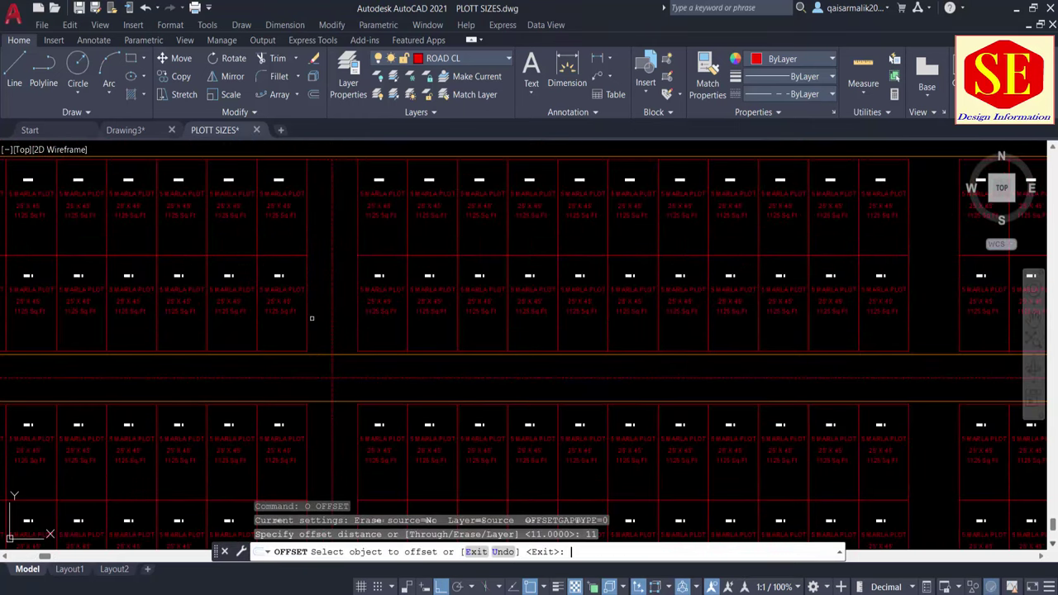
scroll(331, 314, "up", 2)
left_click(328, 317)
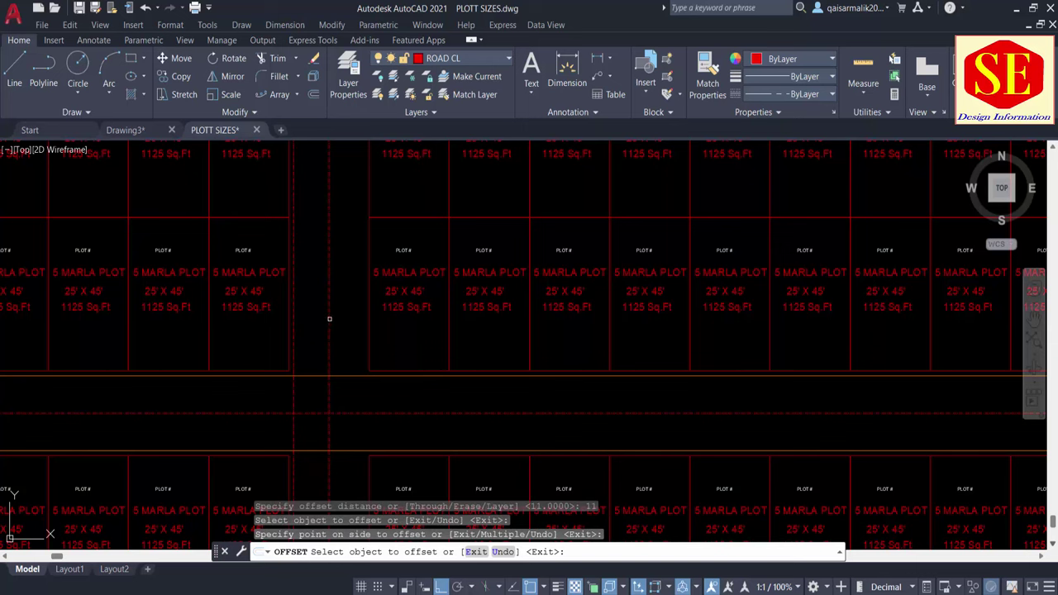
key("Escape")
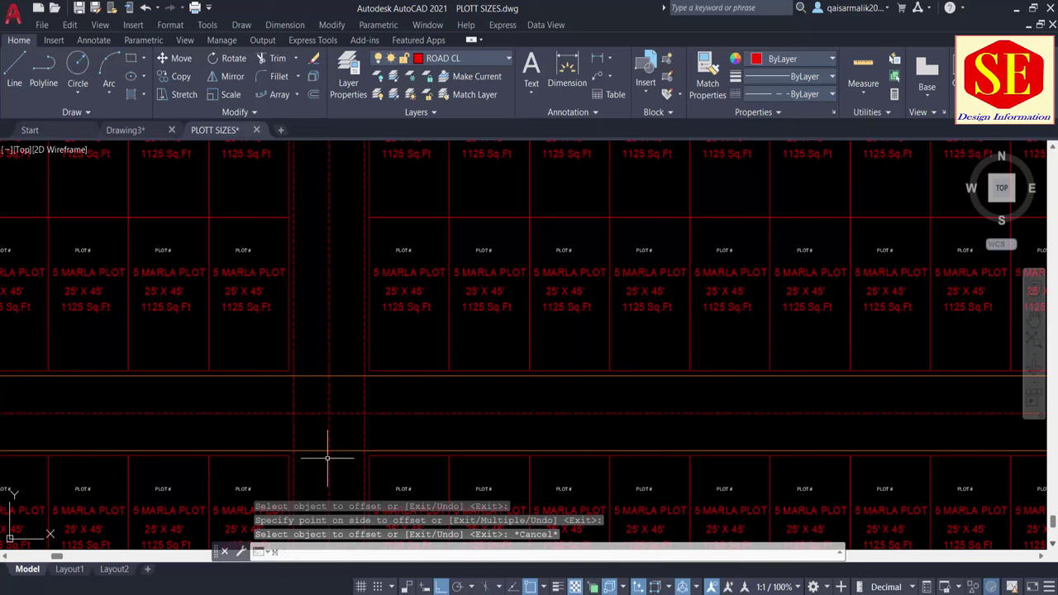
Step: Match the new line's properties to an existing road edge line with MATCHPROP
type("MA")
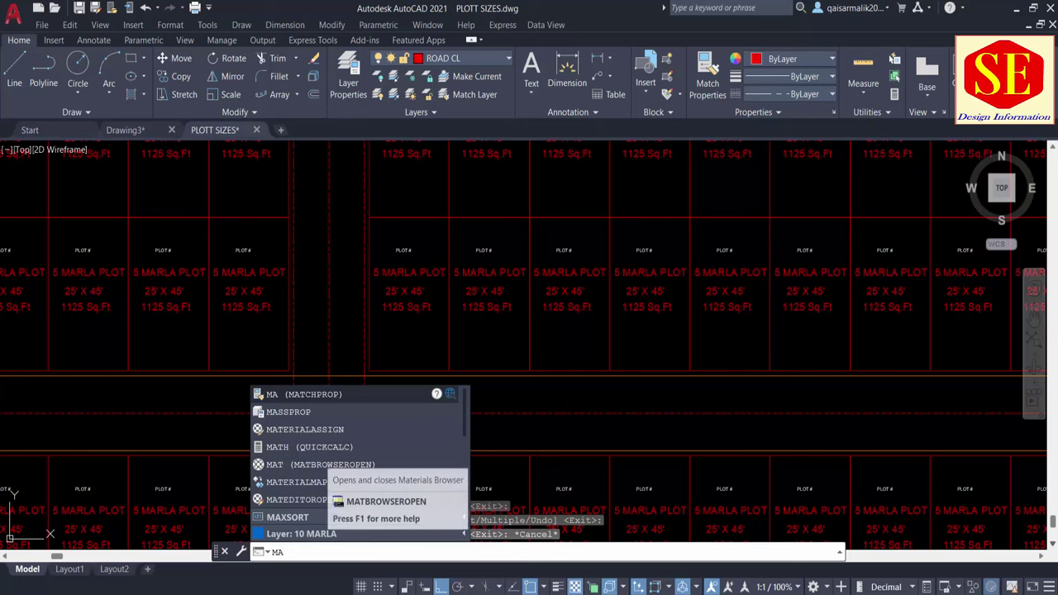
key("Return")
left_click(309, 376)
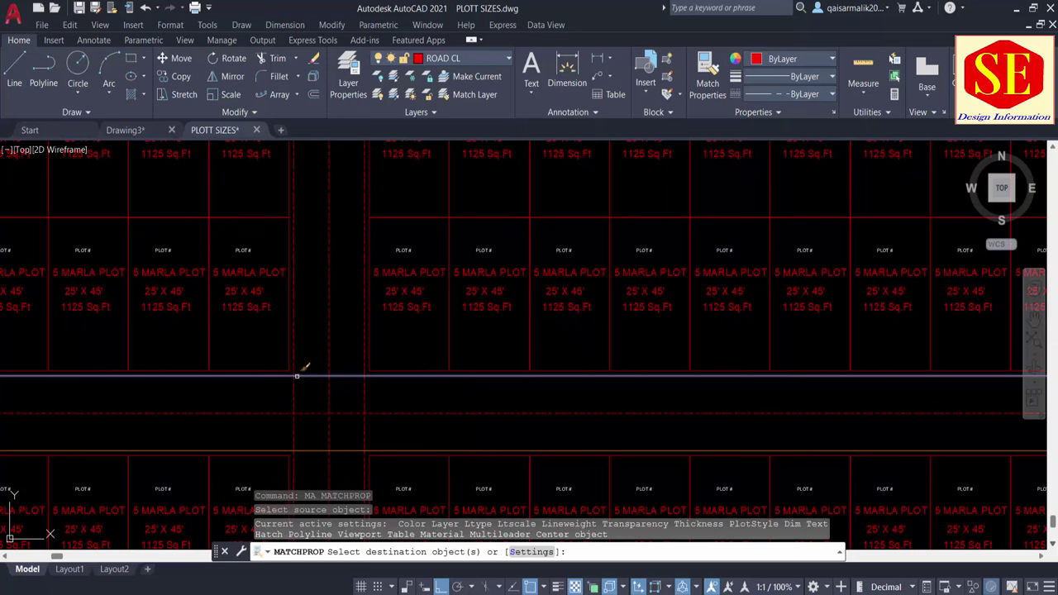
scroll(298, 373, "up", 2)
left_click(410, 355)
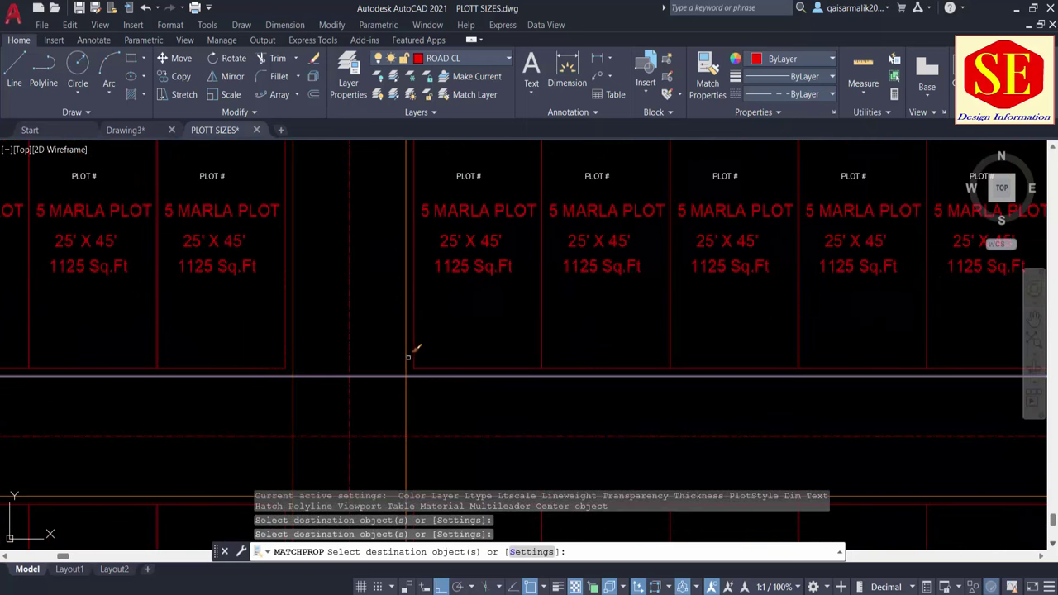
key("Escape")
scroll(361, 438, "down", 5)
middle_click_drag(359, 342, 366, 293)
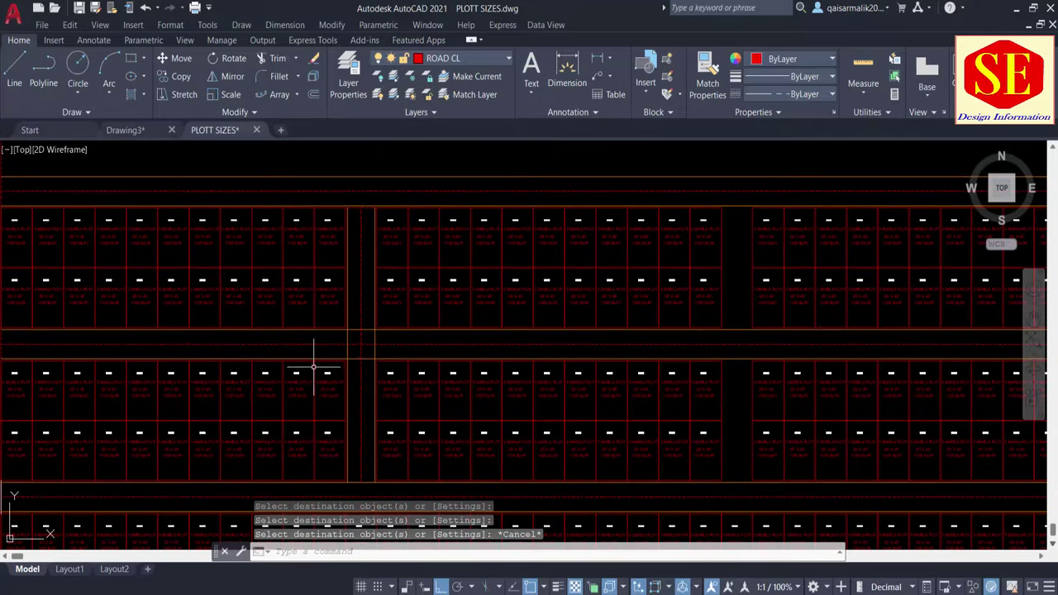
scroll(342, 348, "up", 4)
key("Escape")
type("TR")
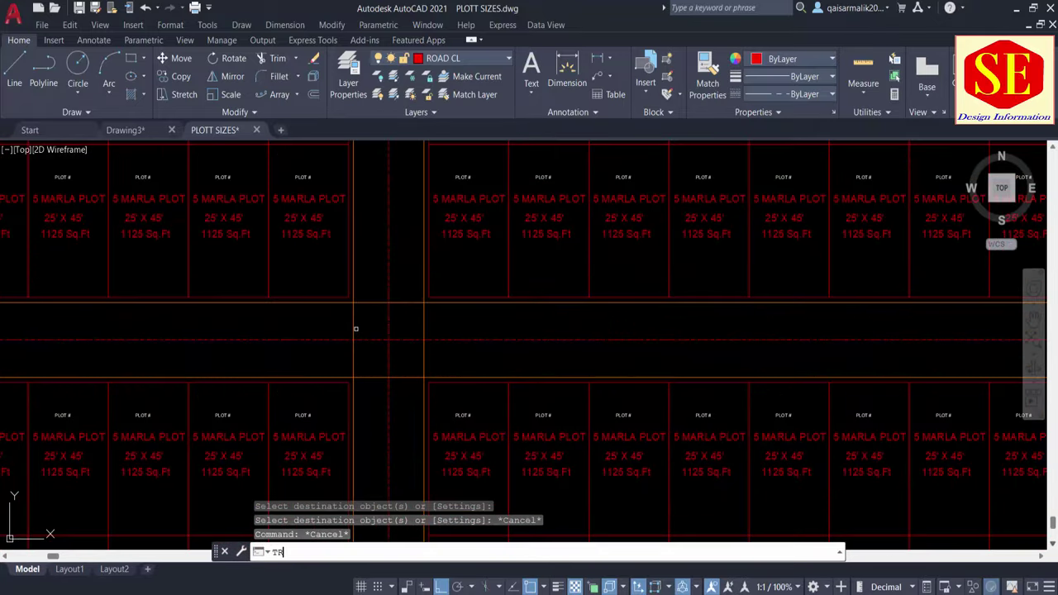
key("Return")
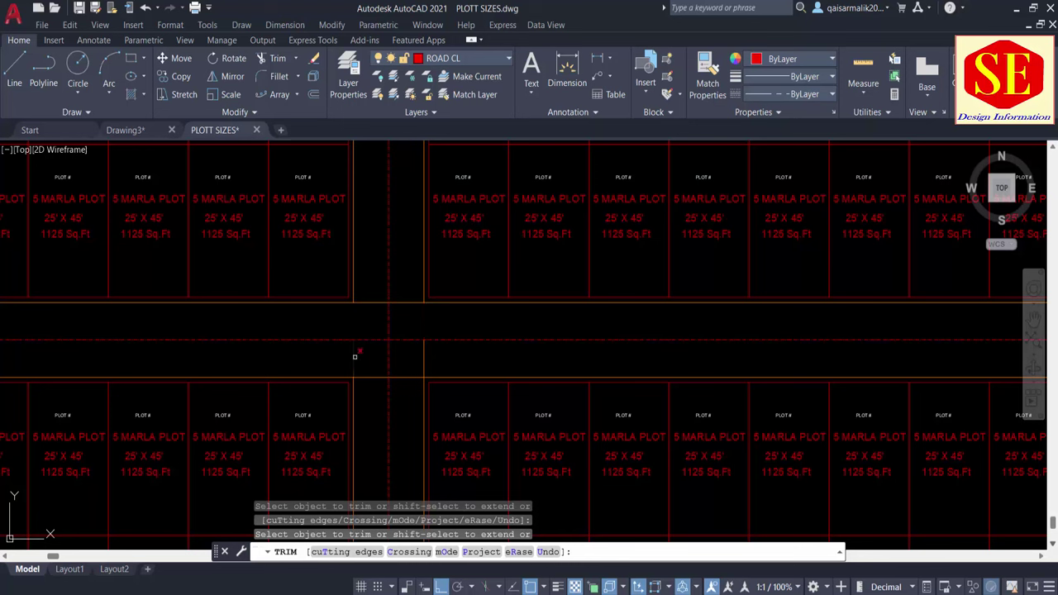
left_click_drag(355, 356, 424, 361)
key("Escape")
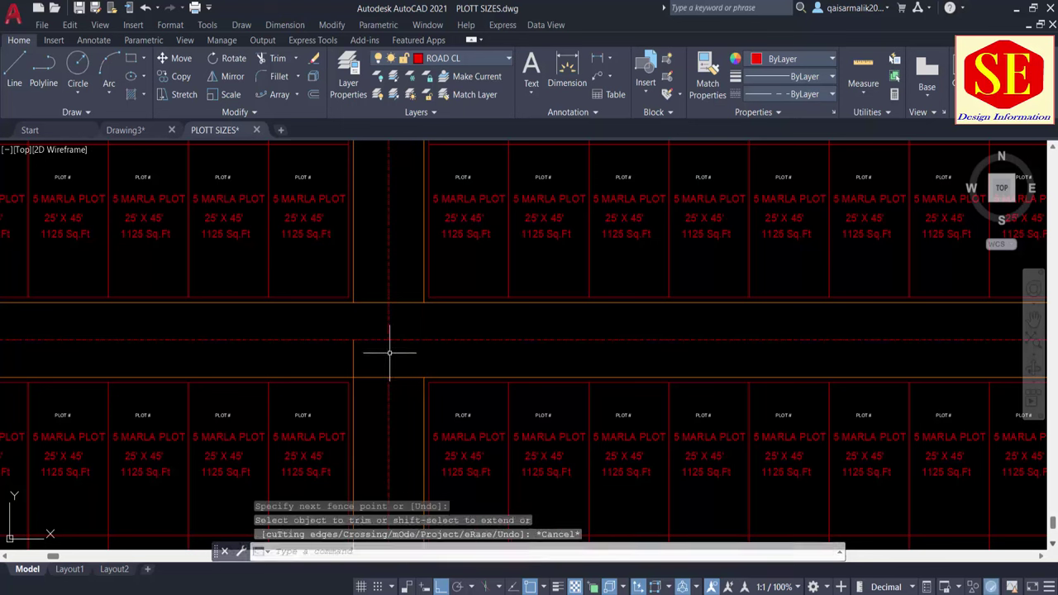
type("u")
key("Return")
type("tr")
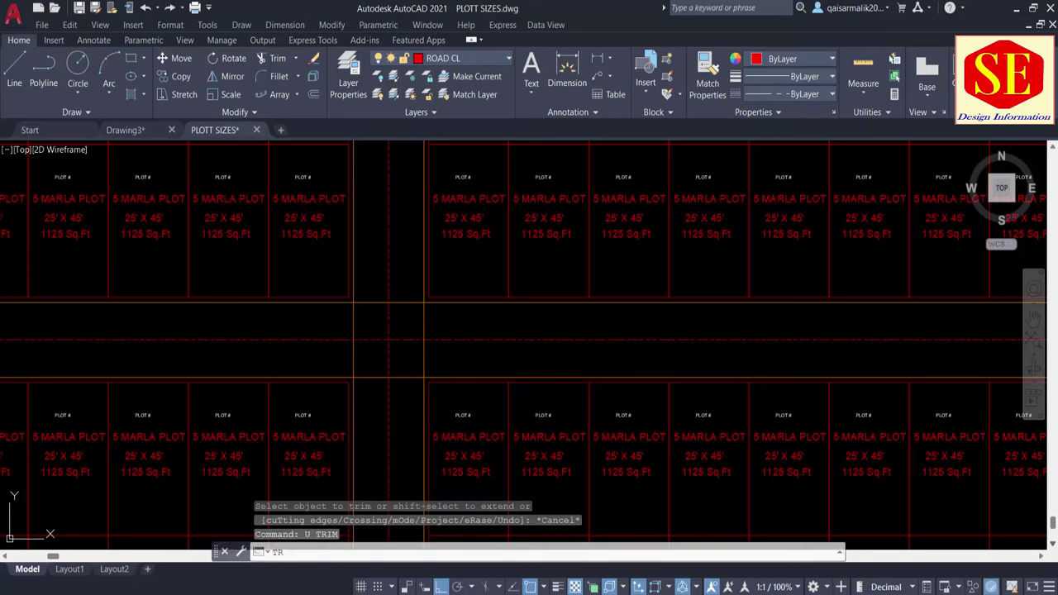
key("Return")
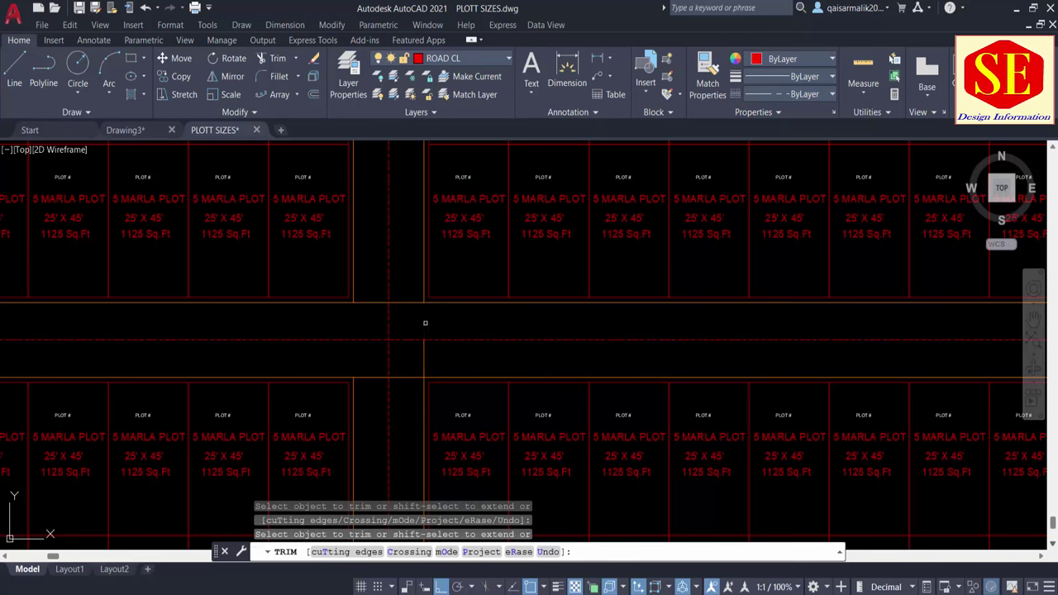
left_click(421, 351)
scroll(438, 357, "down", 3)
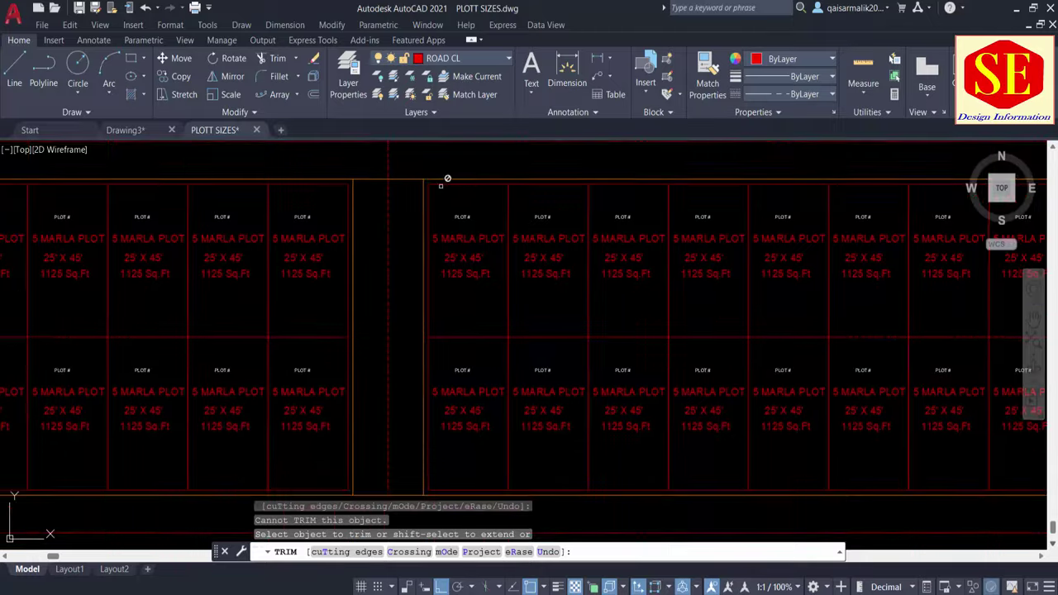
middle_click_drag(443, 423, 462, 257)
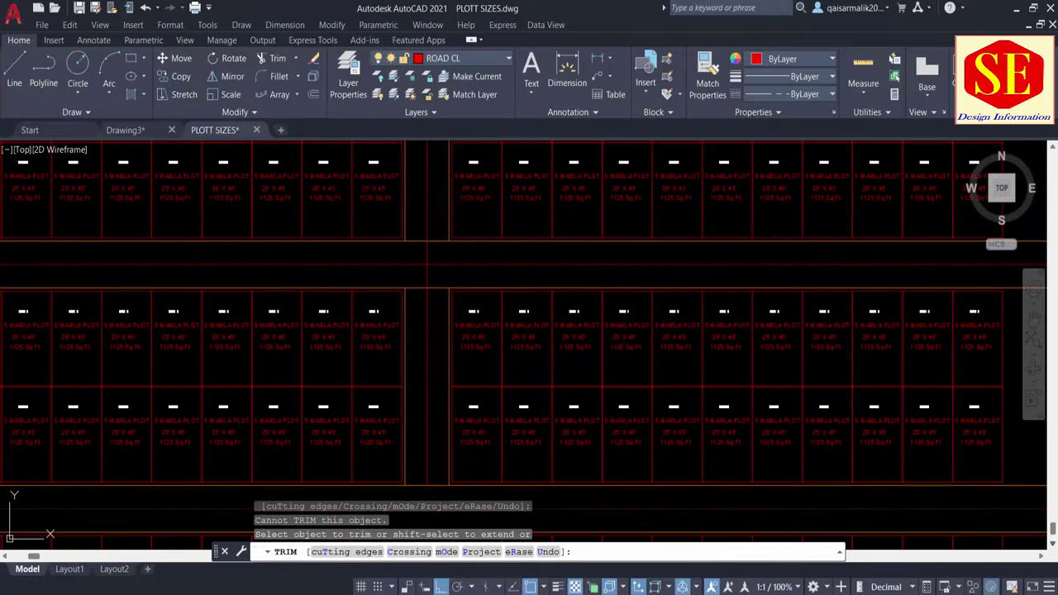
middle_click_drag(469, 379, 469, 386)
key("Escape")
middle_click_drag(472, 183, 472, 319)
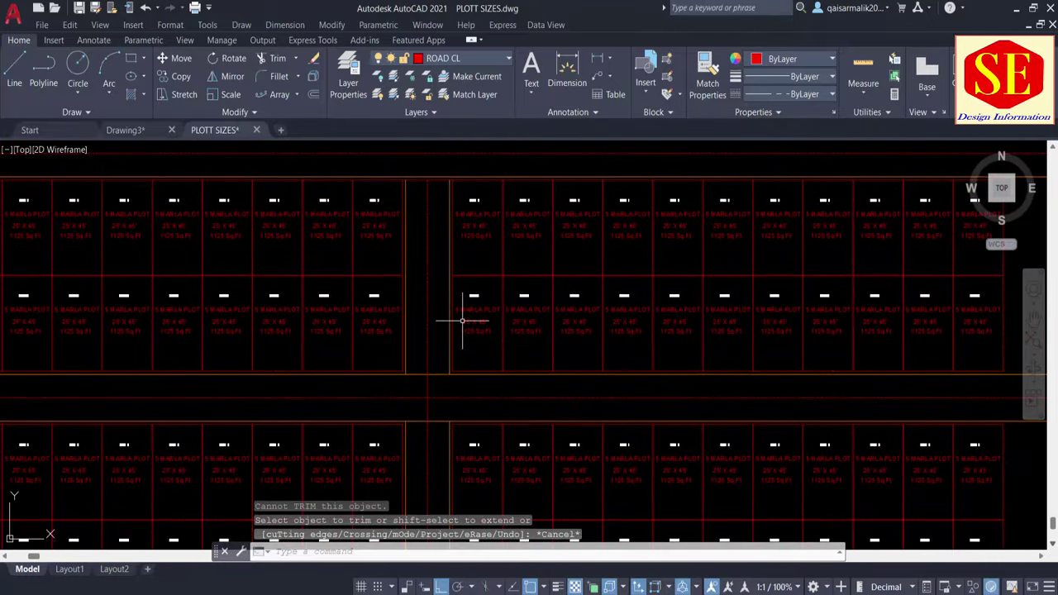
Step: Select the vertical cross-road's centerline and edge lines for copying
type("co")
key("Return")
scroll(446, 318, "up", 2)
scroll(385, 310, "up", 2)
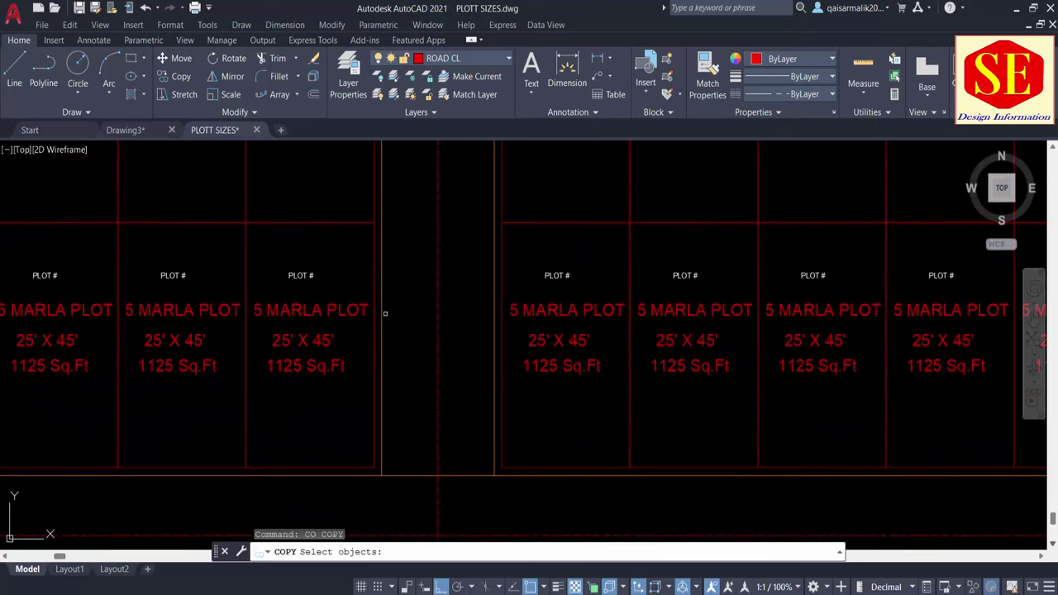
left_click(383, 314)
left_click(439, 337)
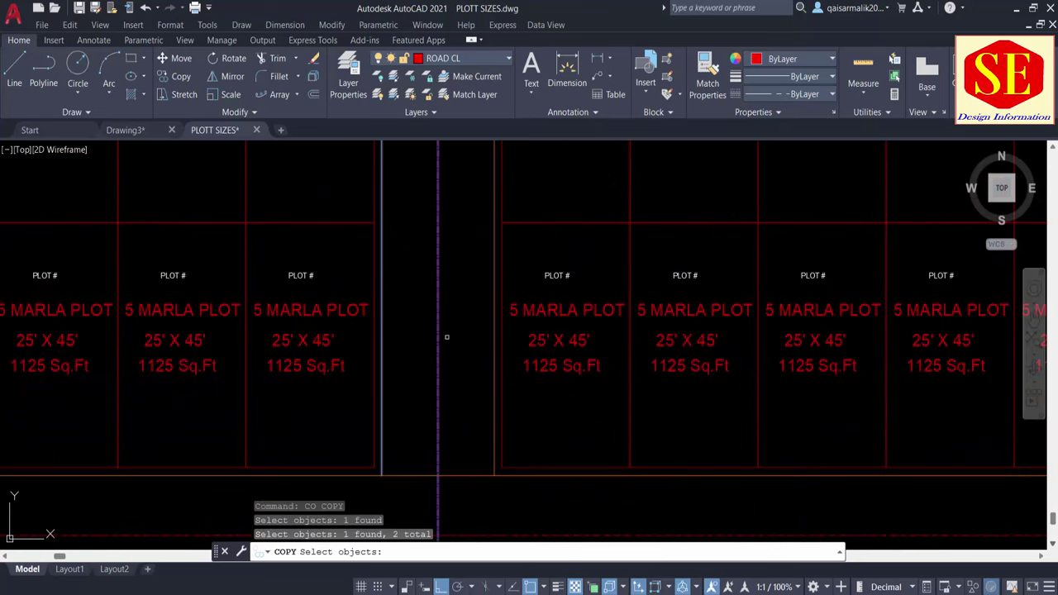
left_click(494, 338)
scroll(494, 347, "down", 3)
scroll(451, 405, "up", 3)
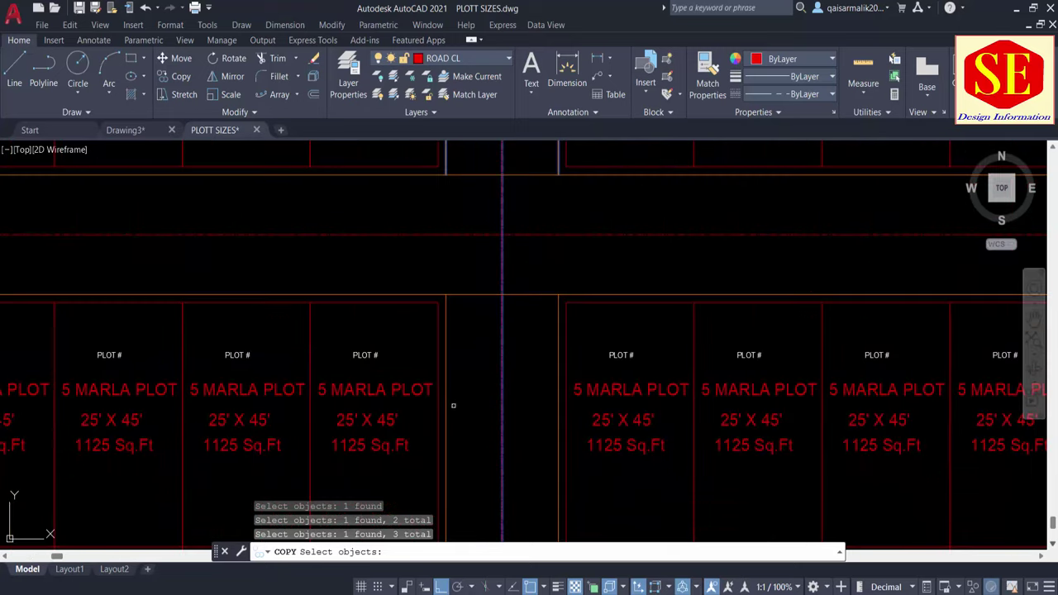
left_click(447, 403)
scroll(556, 389, "down", 3)
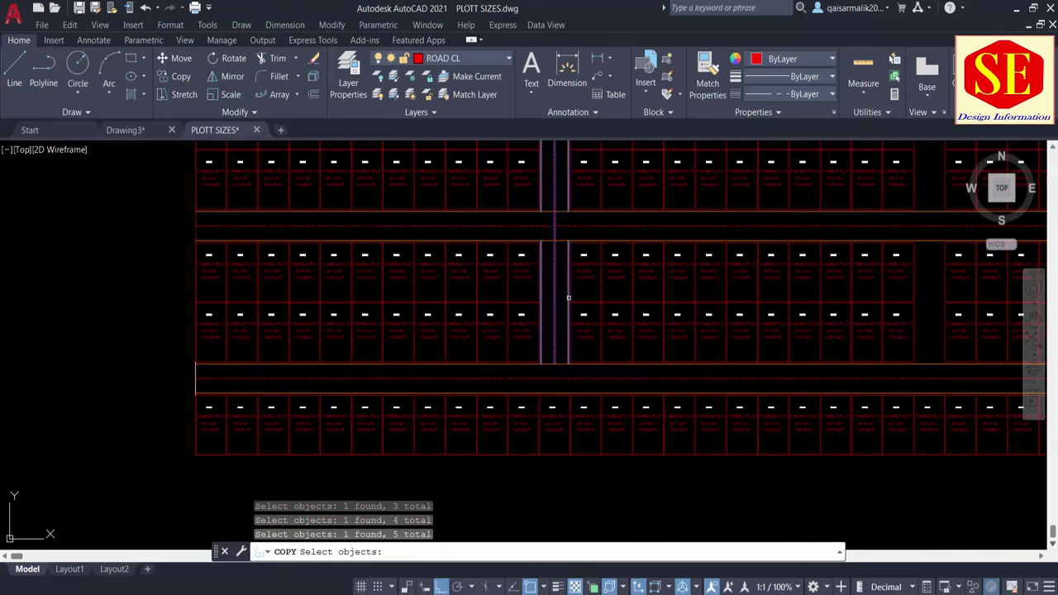
middle_click_drag(562, 294, 564, 352)
scroll(537, 323, "up", 3)
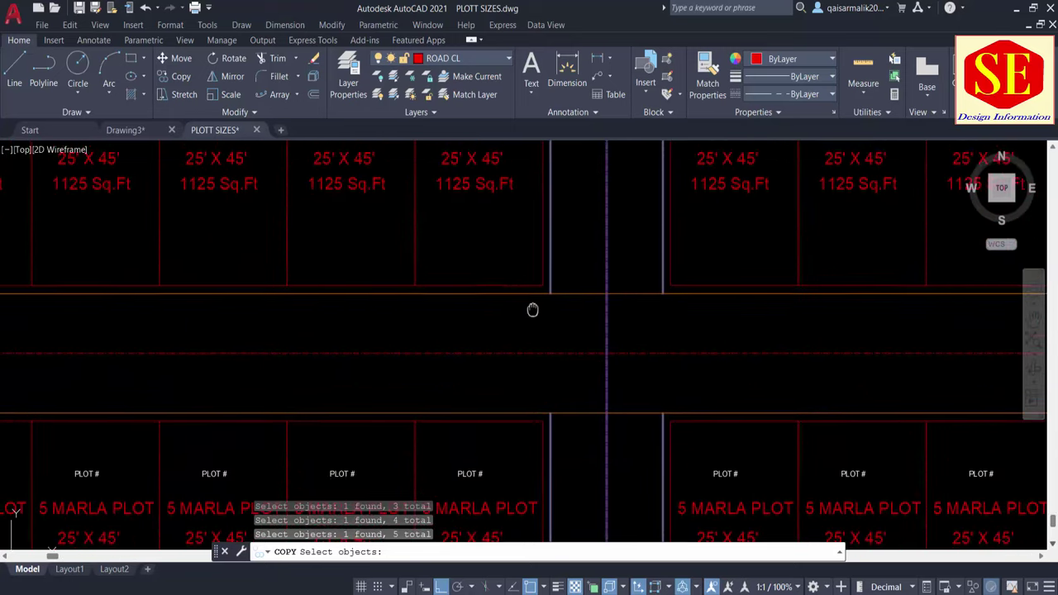
middle_click_drag(513, 200, 513, 283)
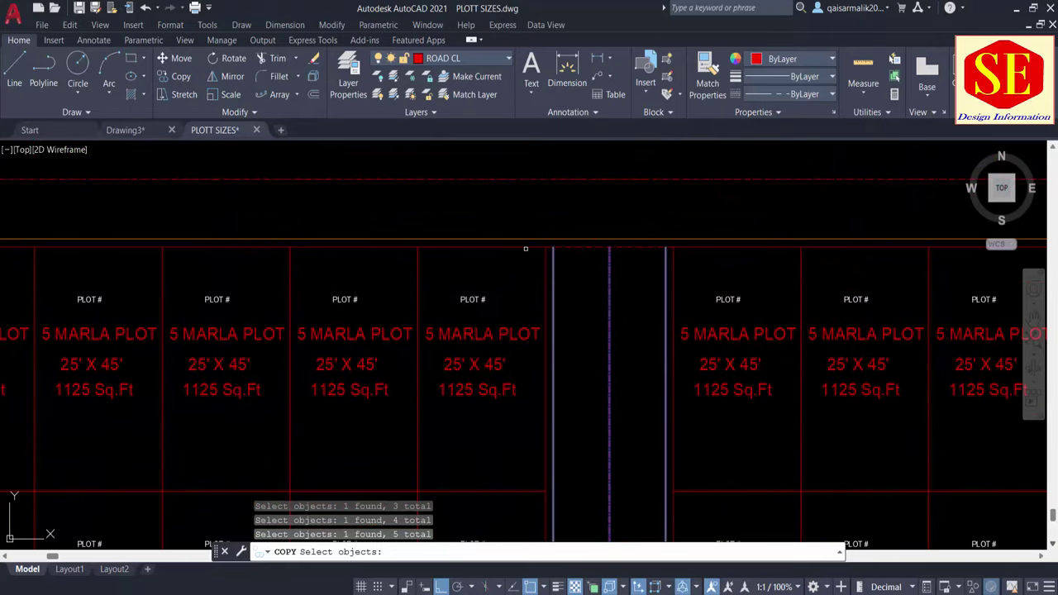
key("Return")
Step: Copy the vertical road lines from a plot-row corner into further gaps between plot blocks
left_click(545, 247)
scroll(520, 240, "down", 2)
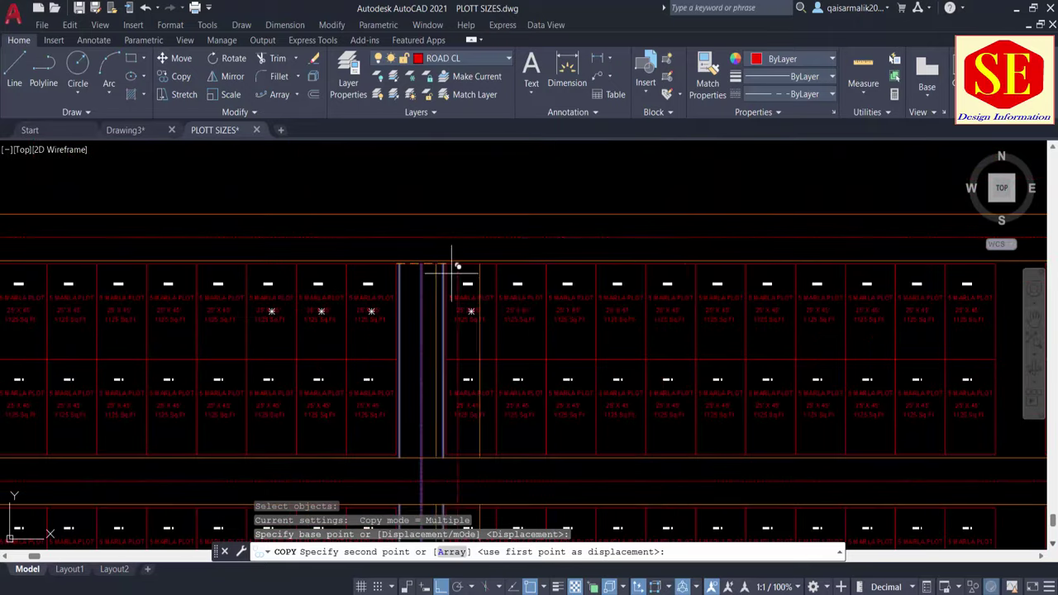
scroll(703, 296, "up", 5)
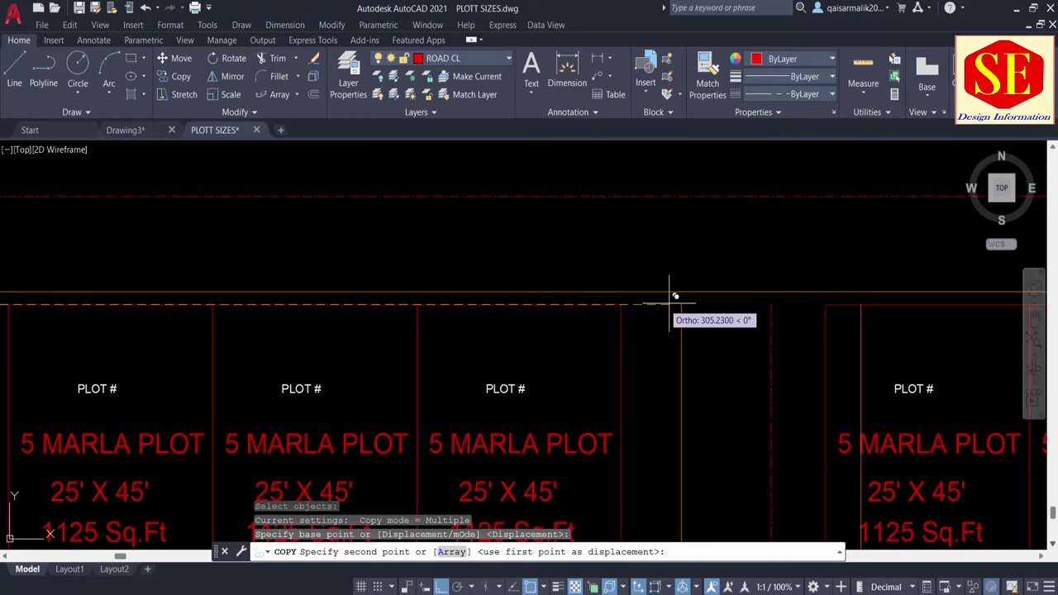
left_click(621, 305)
scroll(366, 295, "down", 3)
scroll(617, 300, "down", 2)
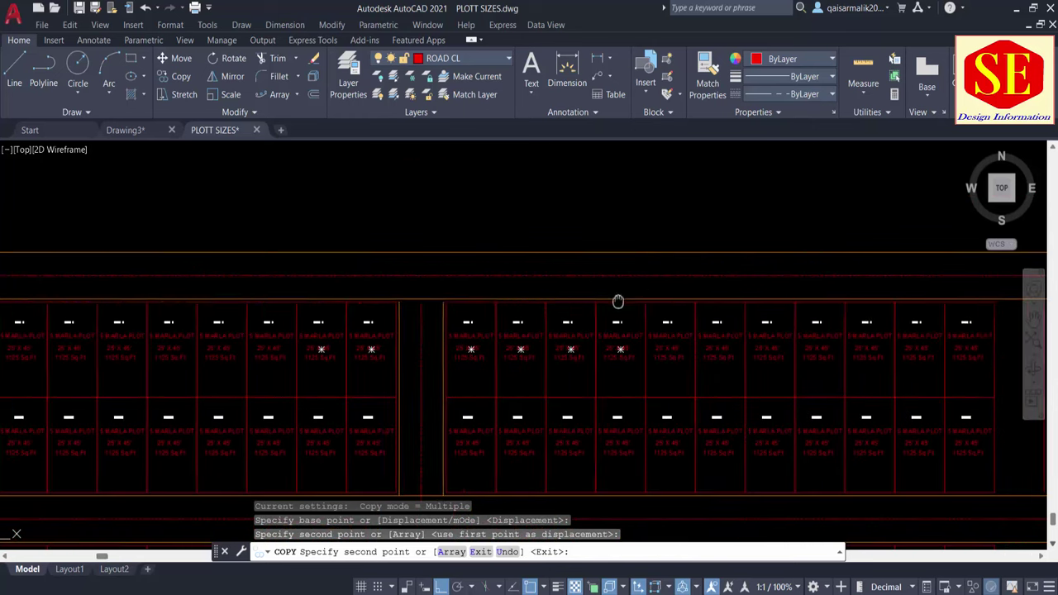
scroll(619, 303, "up", 2)
scroll(661, 316, "up", 2)
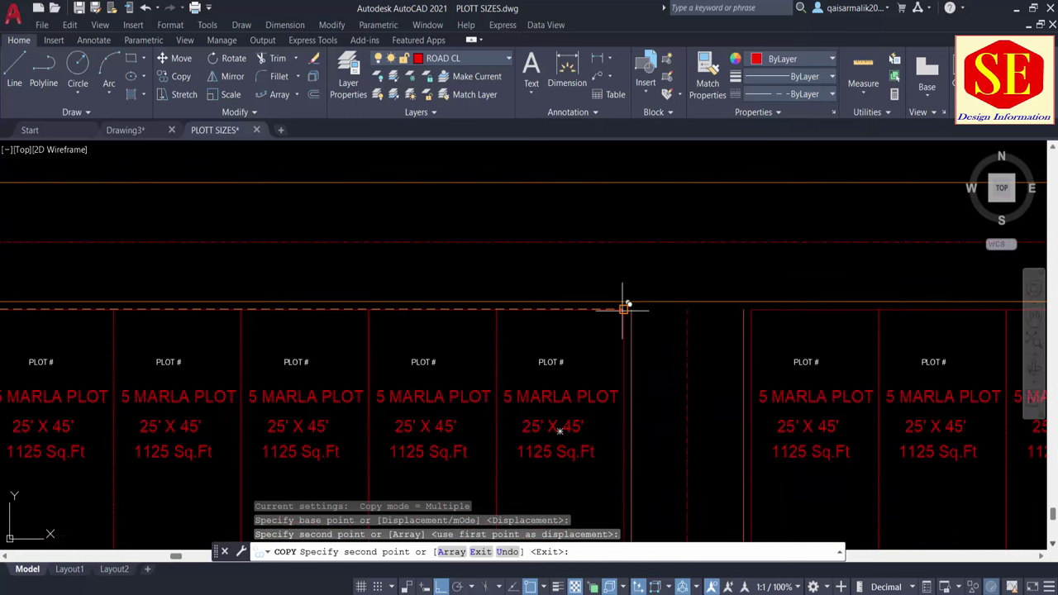
left_click(621, 303)
scroll(616, 273, "down", 3)
scroll(732, 264, "up", 2)
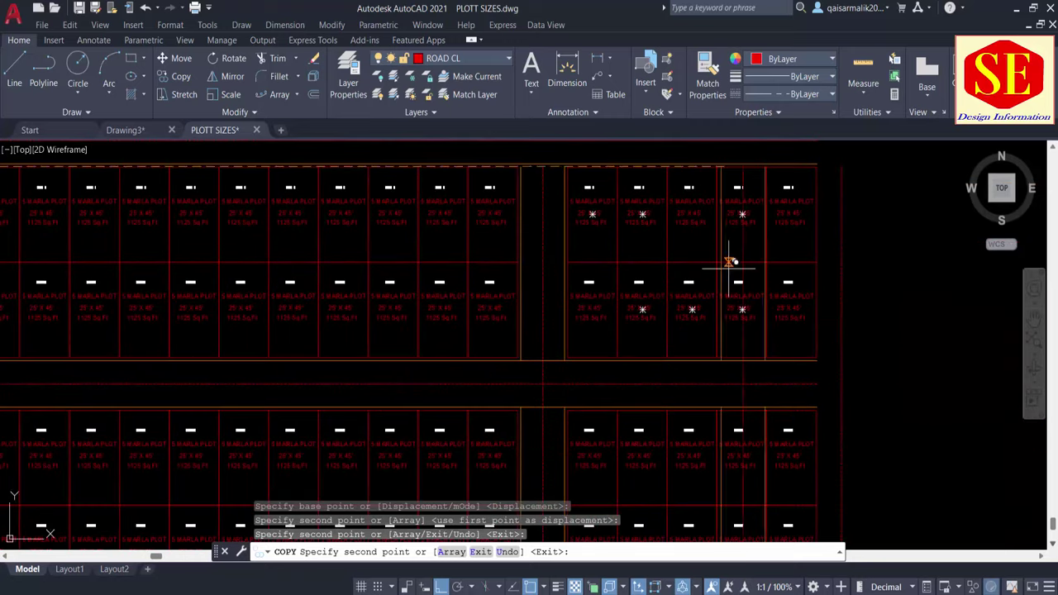
scroll(710, 314, "up", 1)
scroll(777, 266, "up", 1)
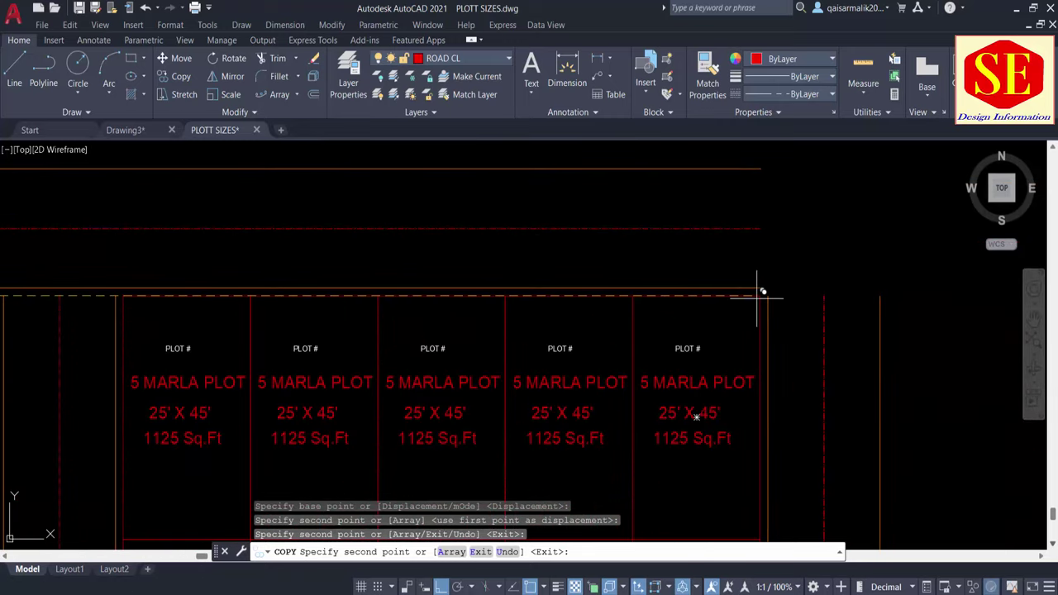
left_click(762, 291)
key("Escape")
scroll(573, 338, "down", 2)
scroll(574, 338, "down", 1)
middle_click_drag(646, 309, 646, 353)
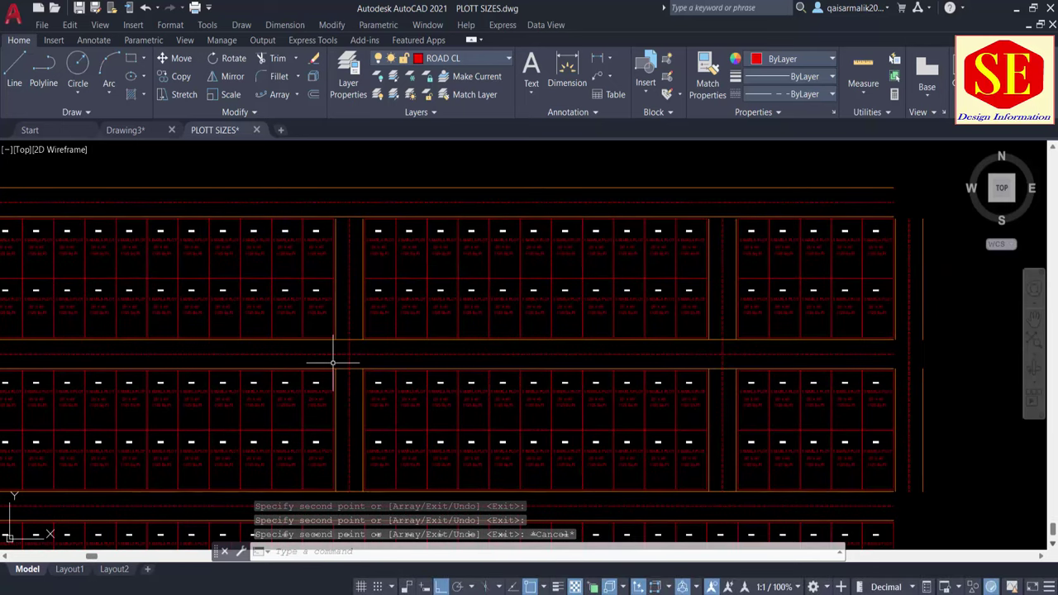
middle_click_drag(338, 355, 914, 350)
scroll(559, 342, "up", 4)
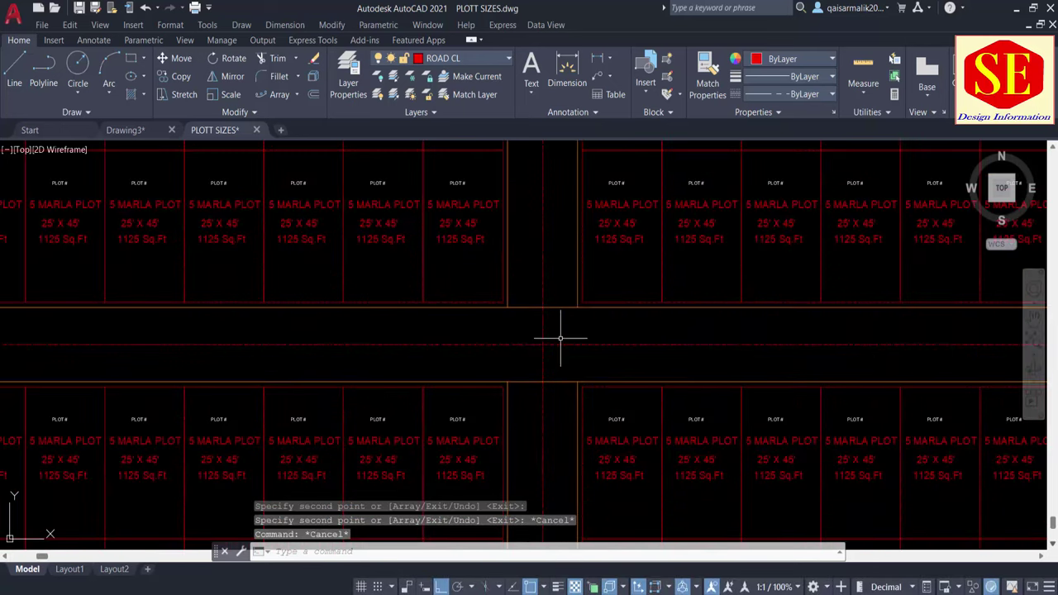
Step: Attempt a fence trim of the lines at the lane junction, then cancel
key("Return")
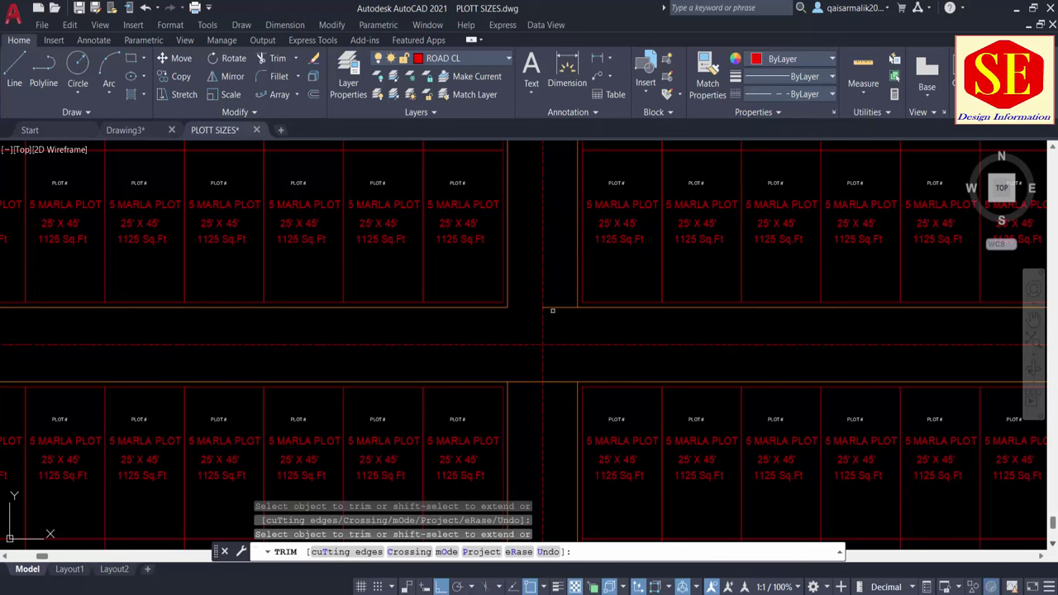
left_click(529, 385)
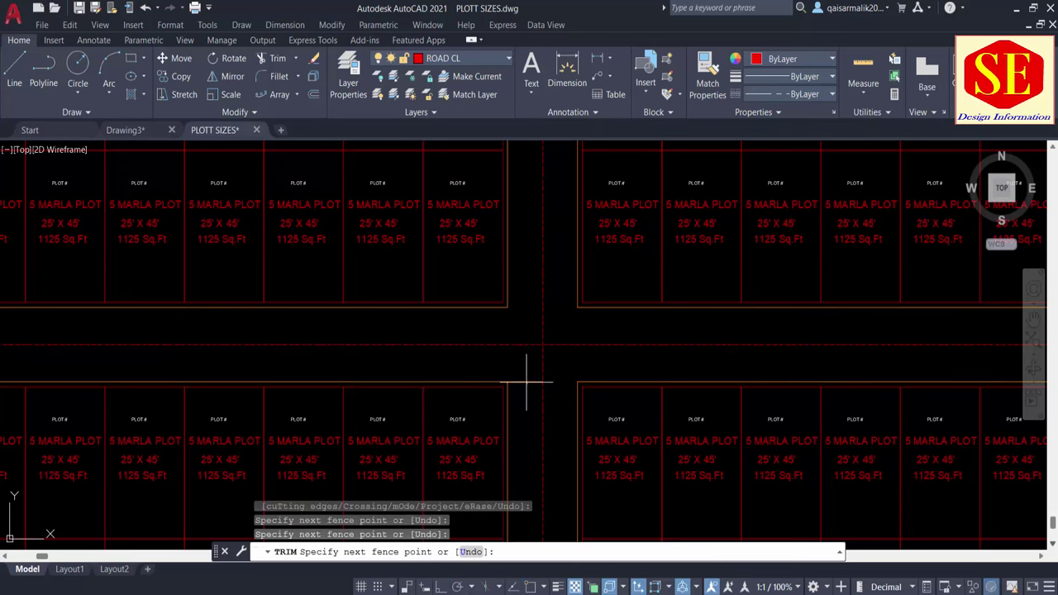
left_click(524, 378)
key("Return")
scroll(524, 377, "down", 3)
middle_click_drag(658, 367, 635, 325)
scroll(449, 411, "up", 2)
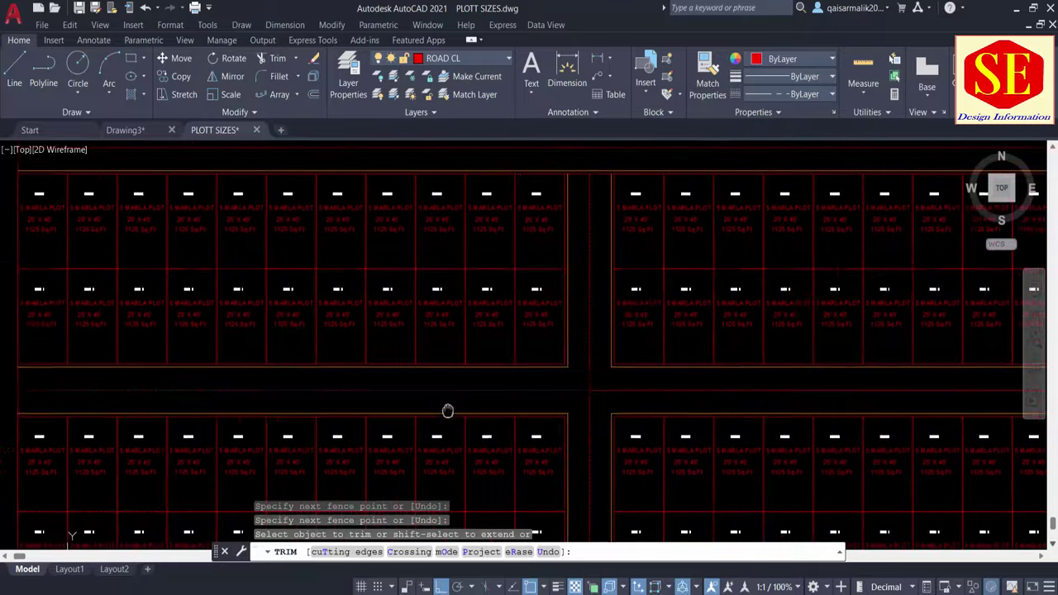
left_click(524, 233)
scroll(524, 233, "up", 3)
key("Escape")
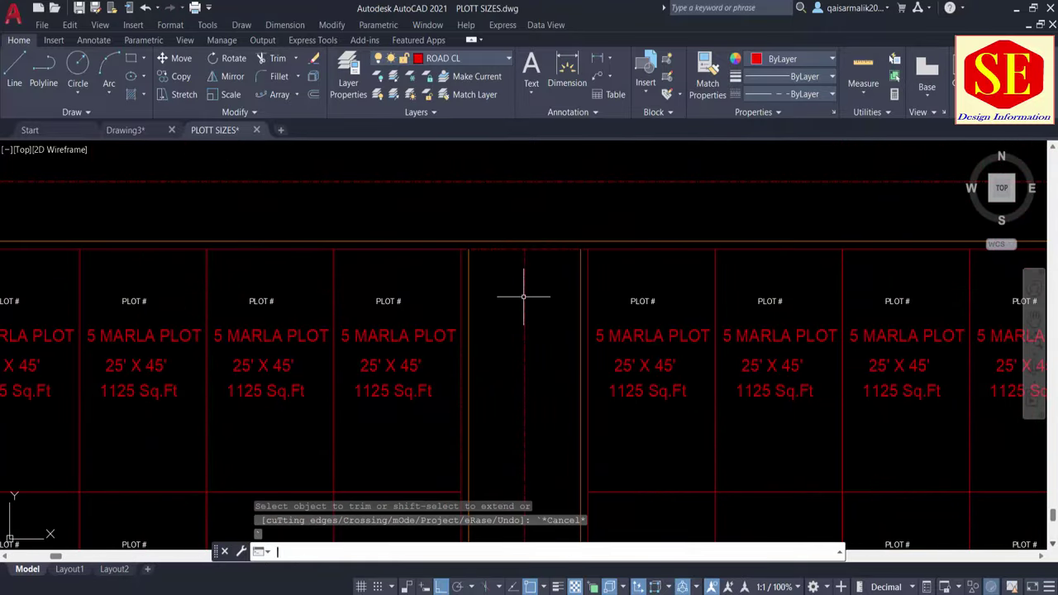
Step: Extend the lane edge line and lane centerline up to the road edge
type("Ex")
key("Return")
left_click(469, 264)
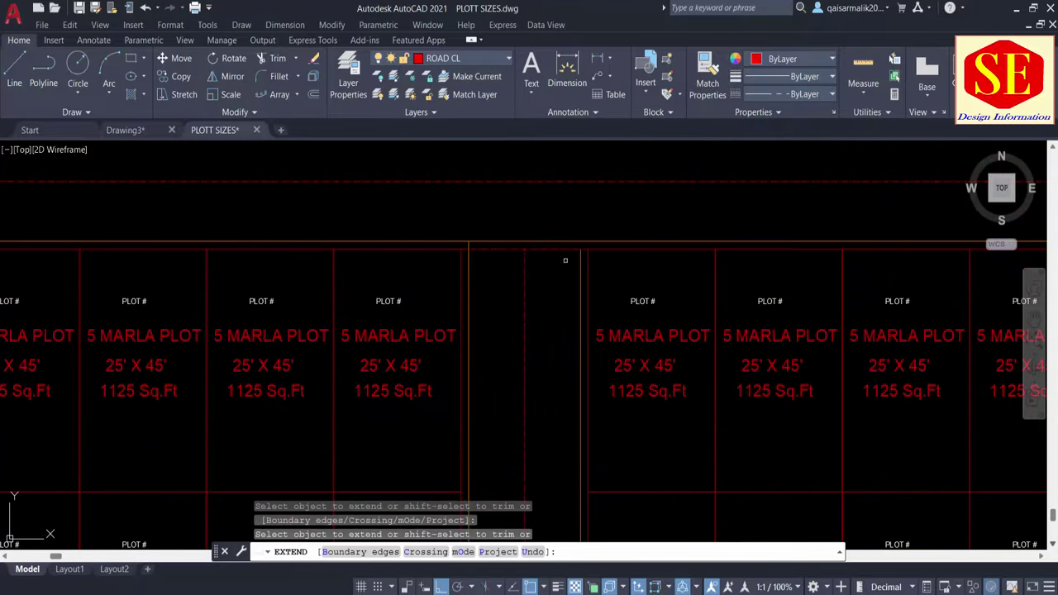
left_click(524, 272)
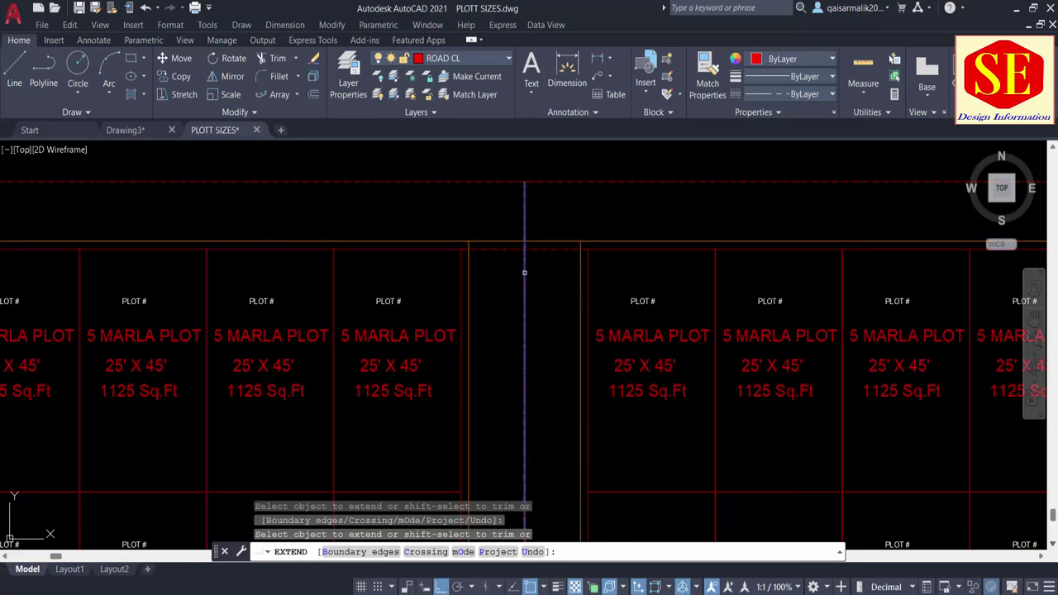
key("Escape")
Step: Trim away the boundary across the lane opening and a leftover piece at its mouth
type("tr")
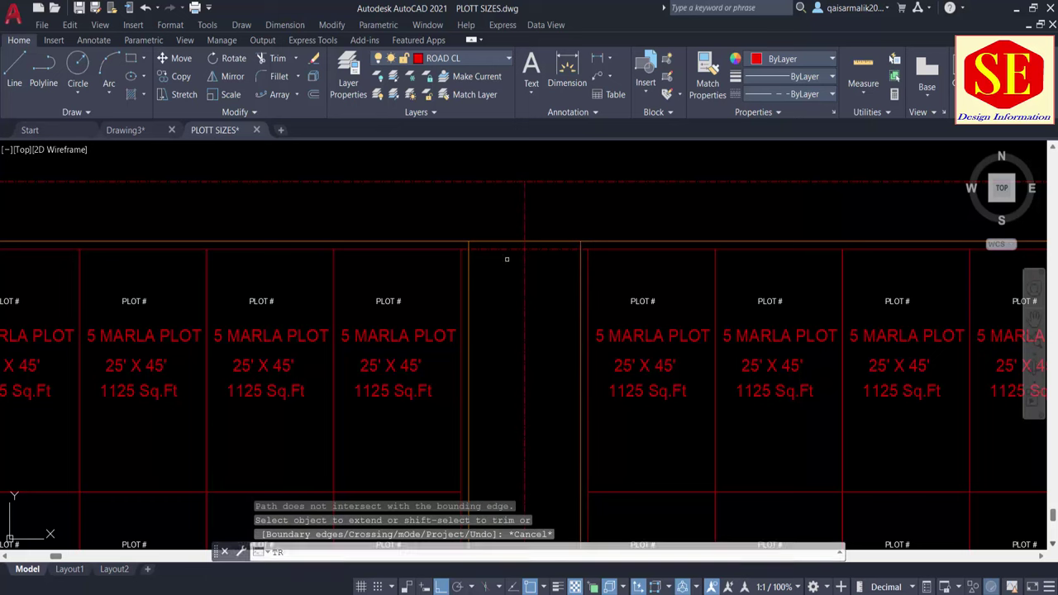
key("Return")
left_click_drag(491, 237, 498, 248)
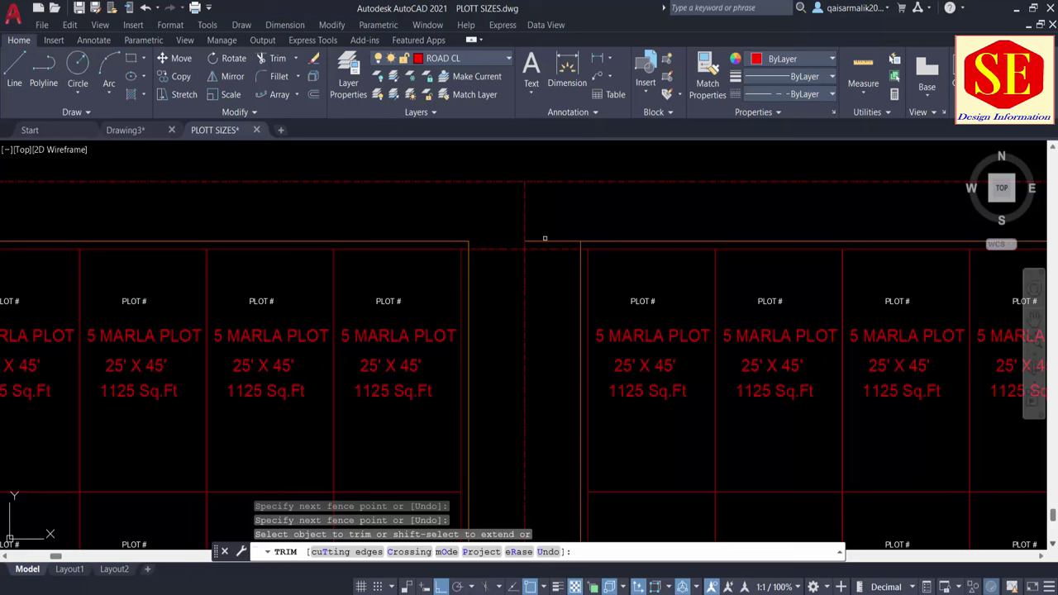
left_click(542, 243)
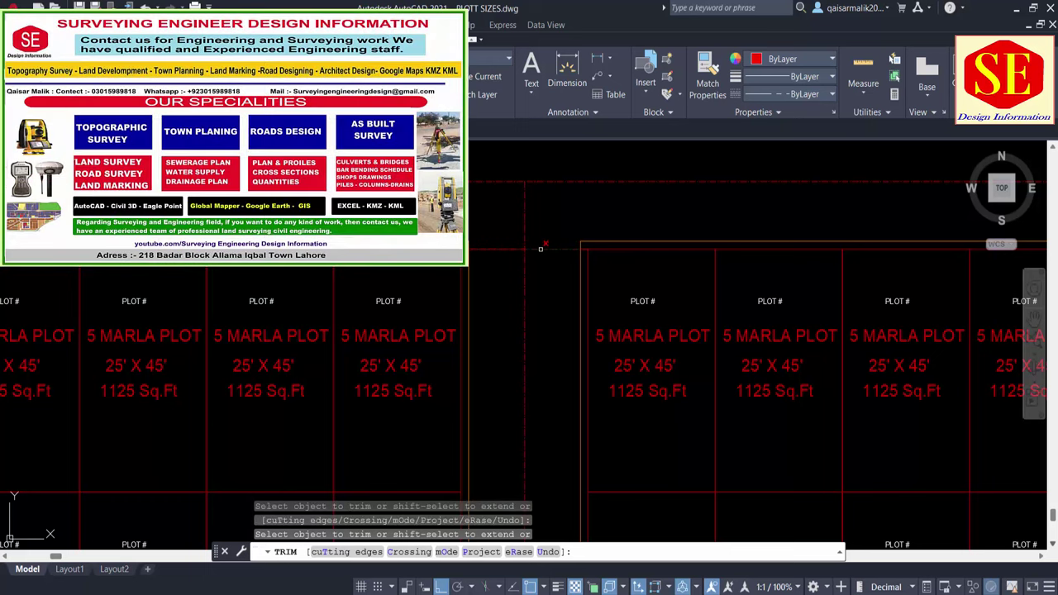
Step: Window-select and erase the stray line at the lane junction
key("Escape")
left_click(523, 243)
left_click(524, 248)
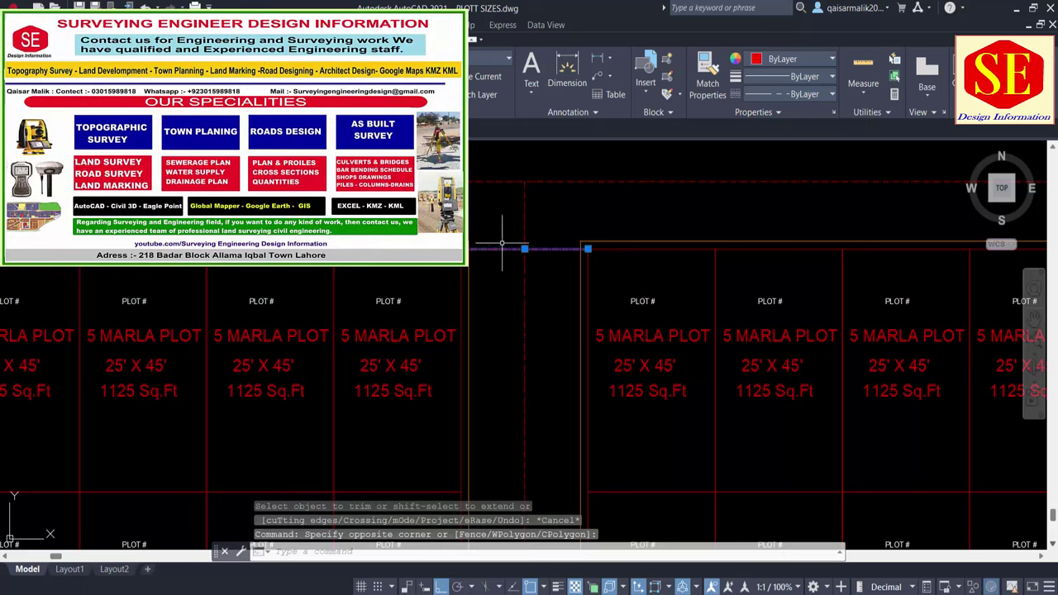
type("e")
key("Return")
scroll(520, 312, "down", 5)
scroll(516, 277, "up", 3)
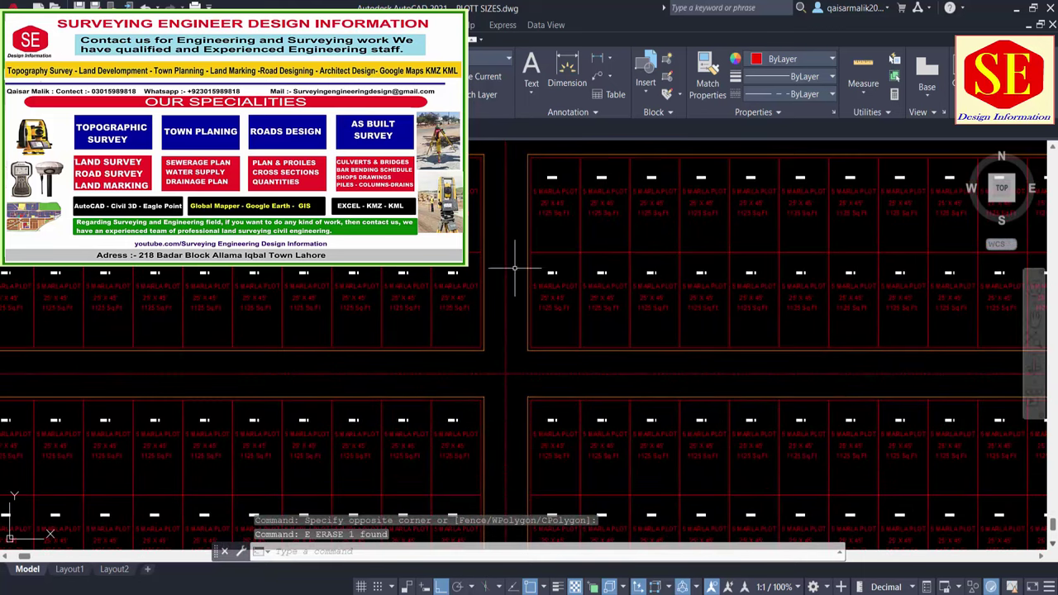
scroll(500, 455, "up", 2)
Step: Trim the road edge segment crossing the next lane
type("tr")
key("Return")
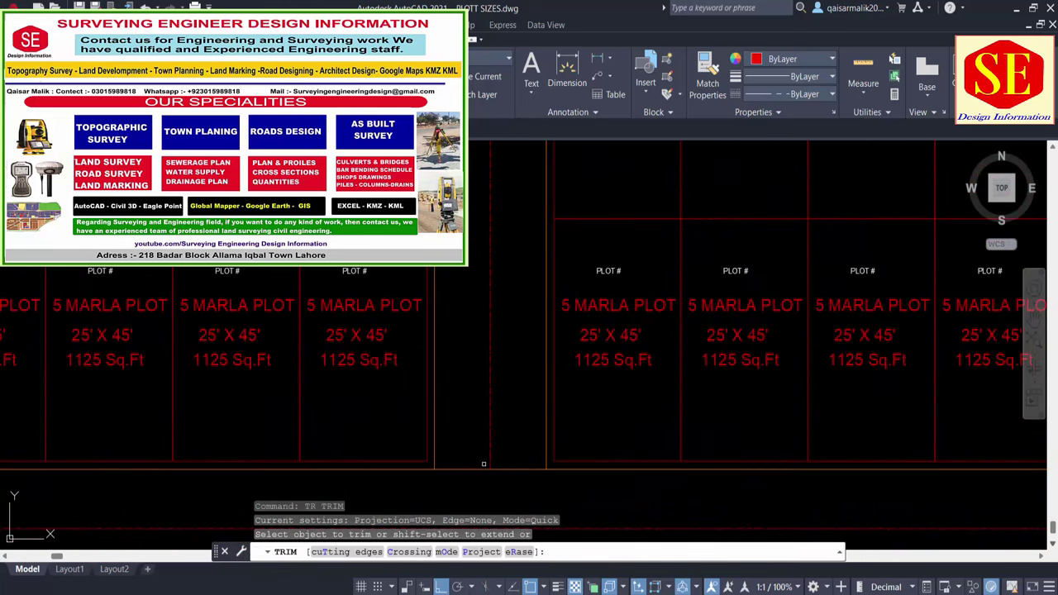
left_click(468, 468)
scroll(523, 468, "down", 3)
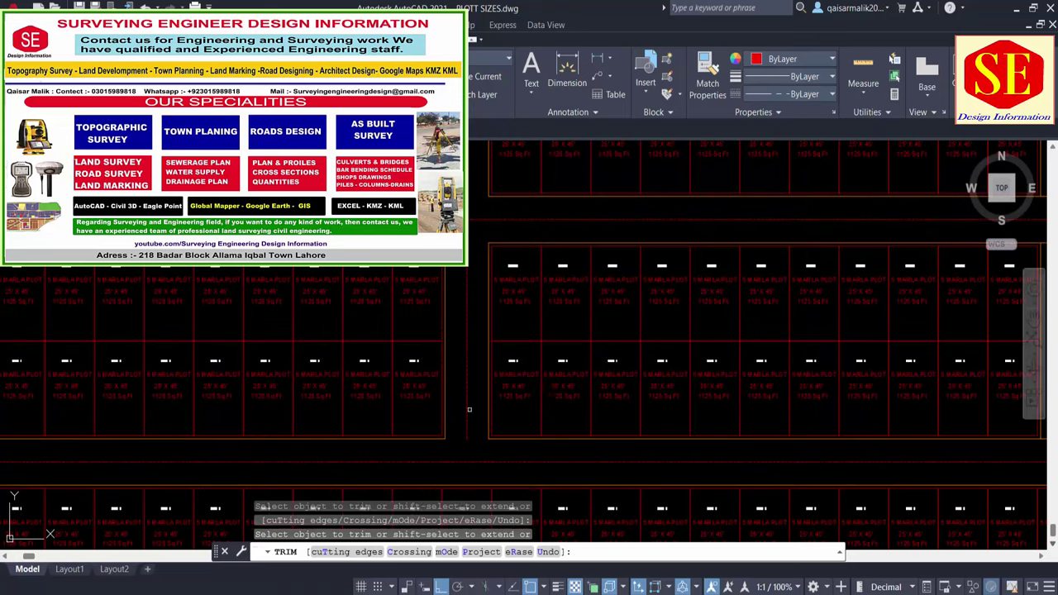
key("Escape")
Step: Attempt to extend lines at that junction, cancel, and move on to the next lane junction
type("ex")
key("Return")
left_click(462, 423)
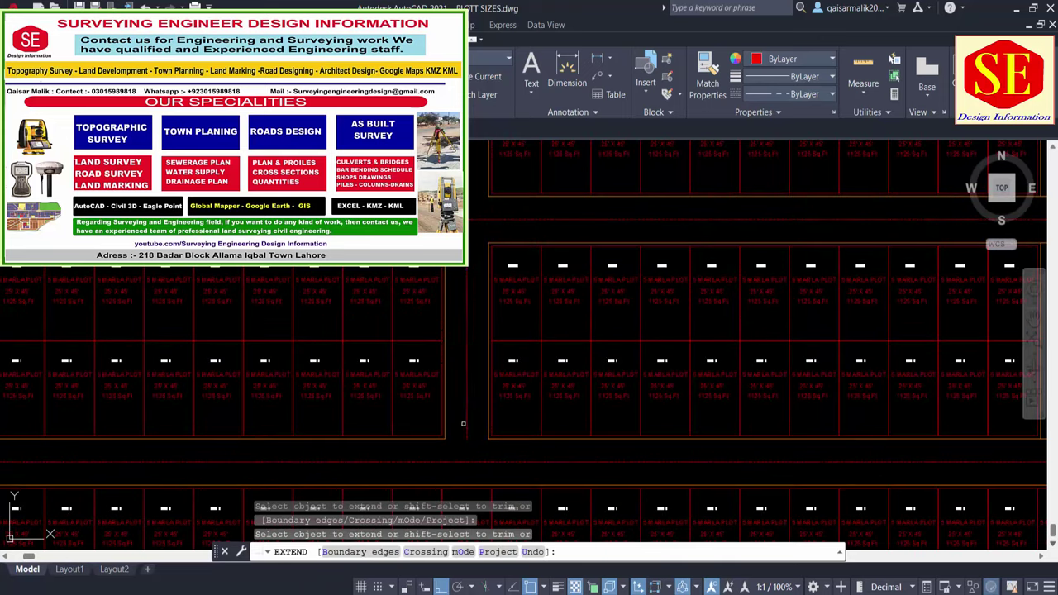
left_click(467, 424)
scroll(579, 372, "up", 2)
key("Escape")
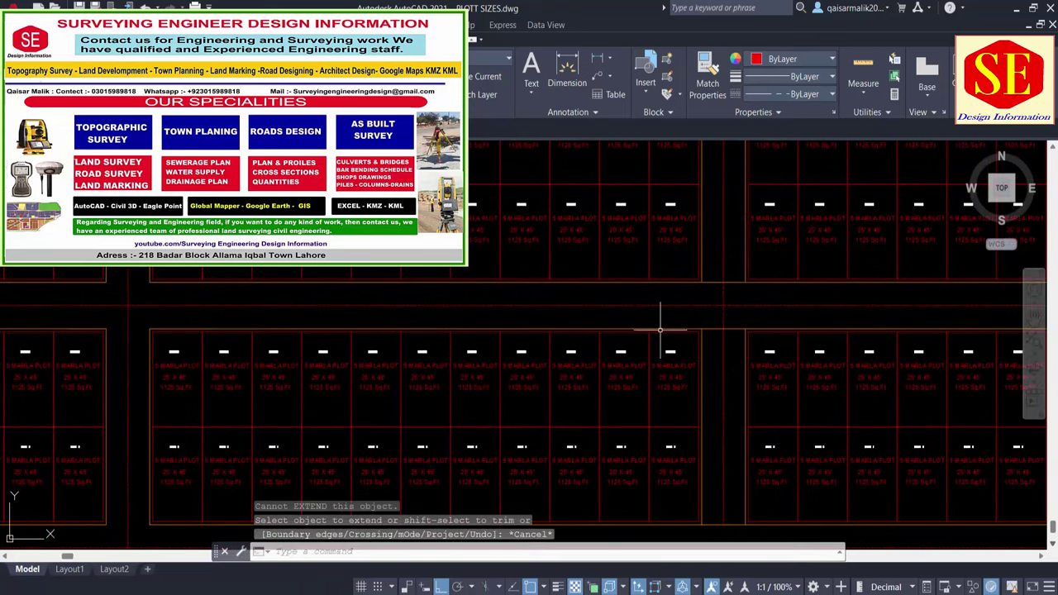
middle_click_drag(653, 347, 618, 385)
type("tr")
key("Return")
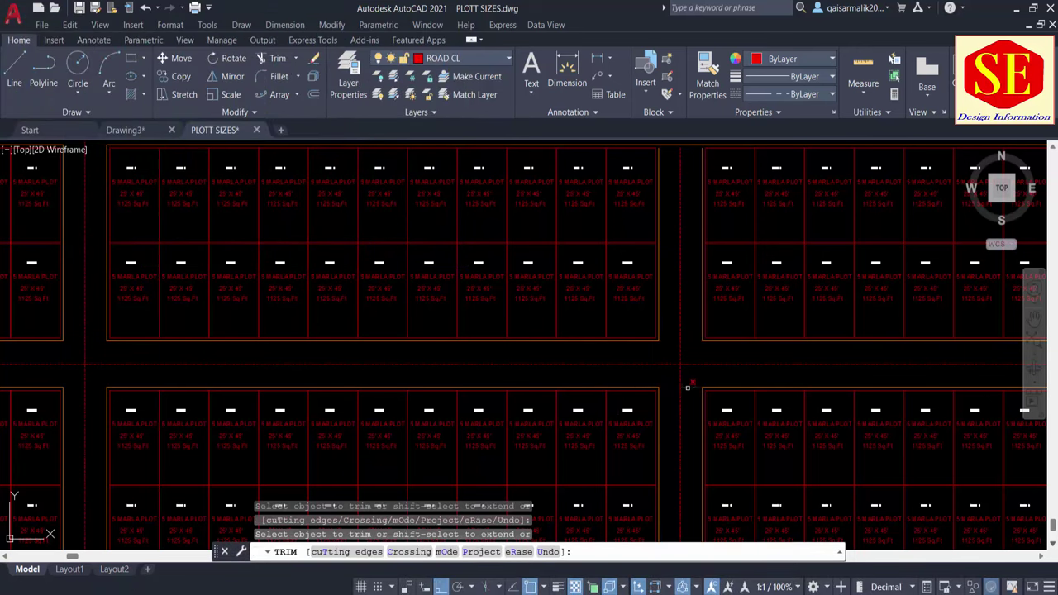
Step: Extend the lane edge line and the lane centerline up to the road
middle_click_drag(678, 355, 678, 474)
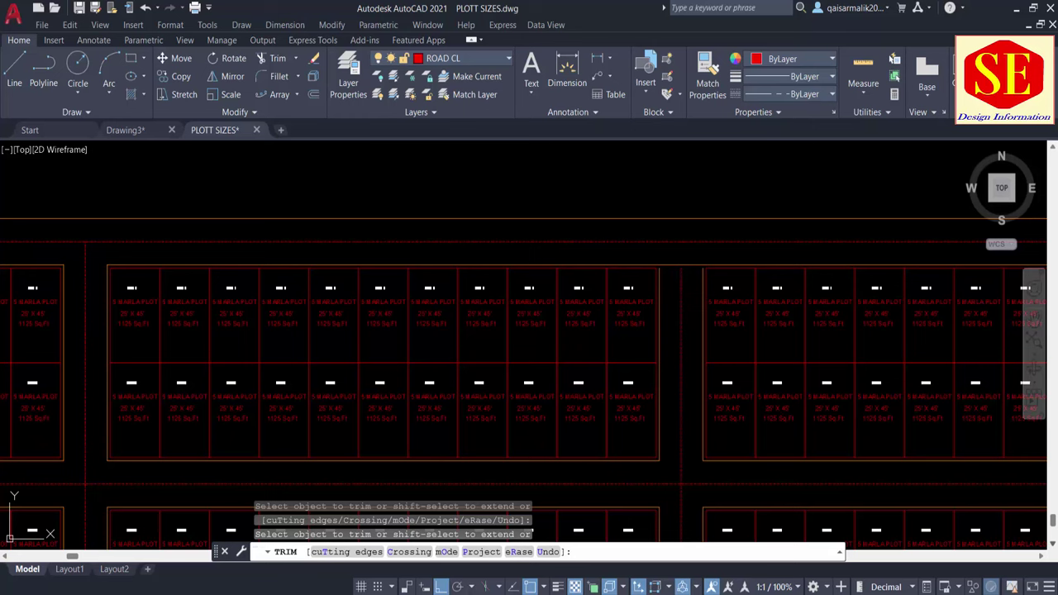
key("Escape")
type("ex")
key("Return")
scroll(643, 274, "up", 2)
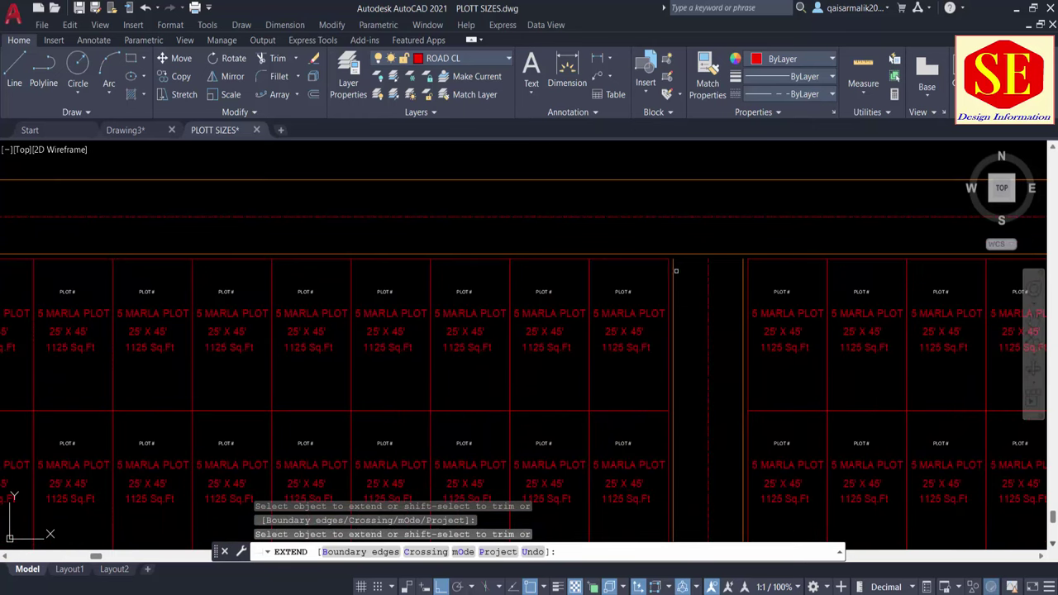
left_click(673, 271)
key("Escape")
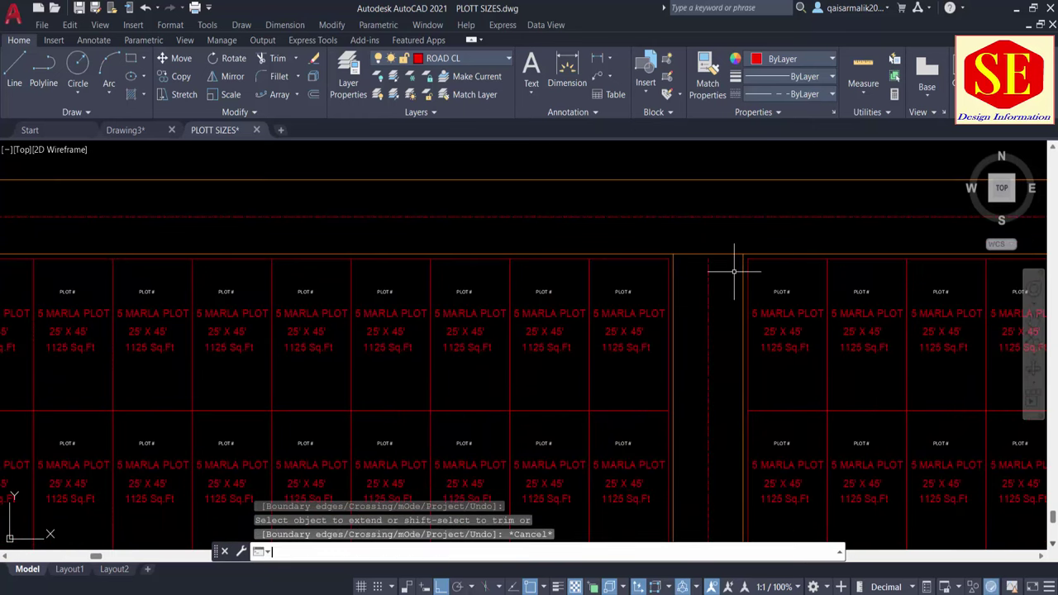
key("Return")
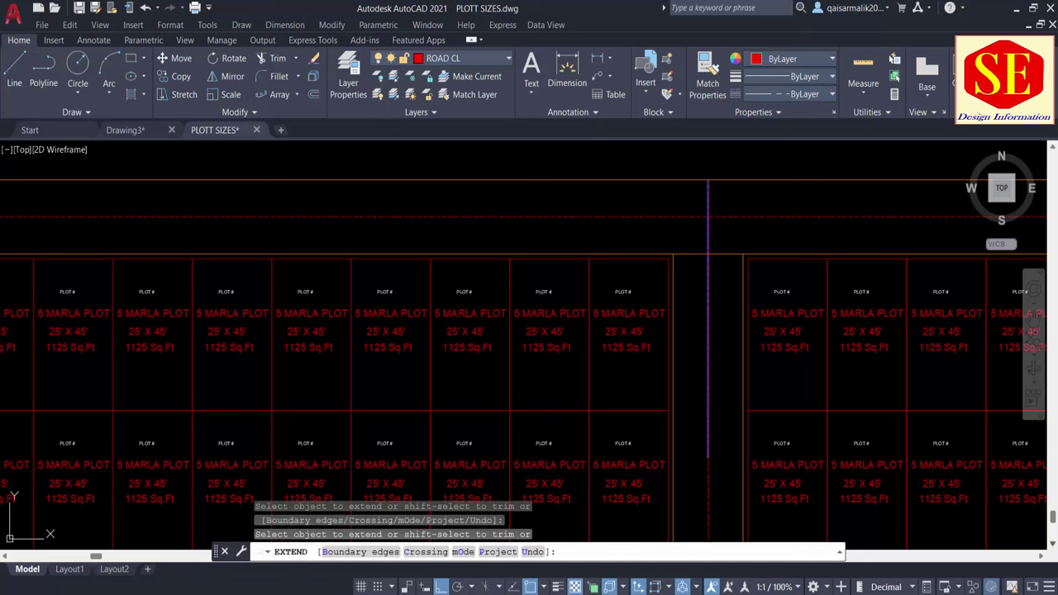
left_click(708, 273)
key("Escape")
Step: Trim away the road edge where it crosses the lane
type("tr")
key("Return")
left_click_drag(684, 256, 726, 258)
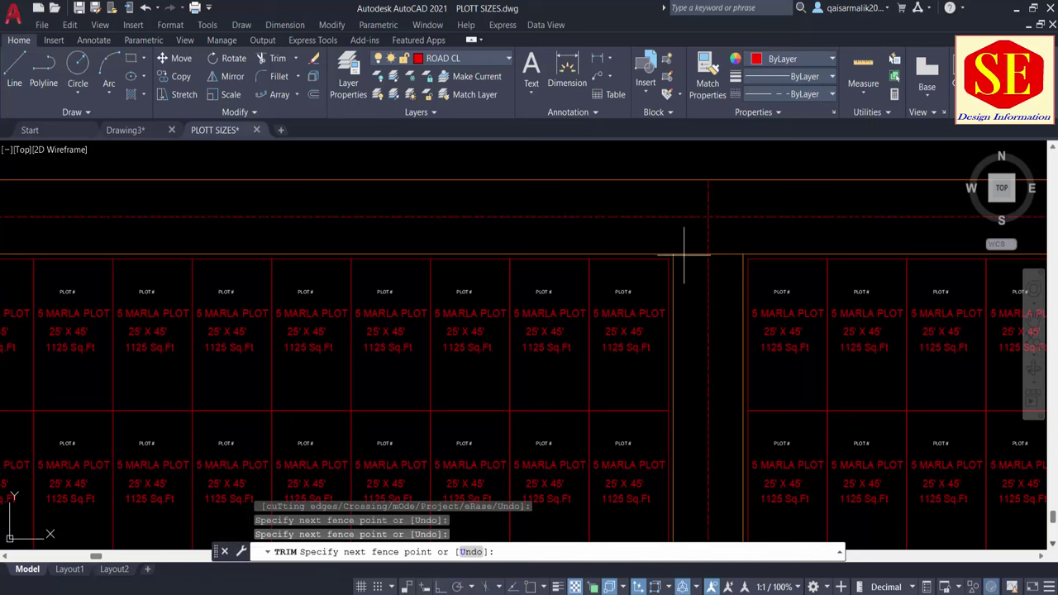
Step: At the next lane junction, try trimming three lines, then cancel the trim
mouse_move(708, 314)
middle_mouse_down()
mouse_move(642, 224)
mouse_move(640, 233)
mouse_move(647, 193)
mouse_move(648, 222)
middle_mouse_up()
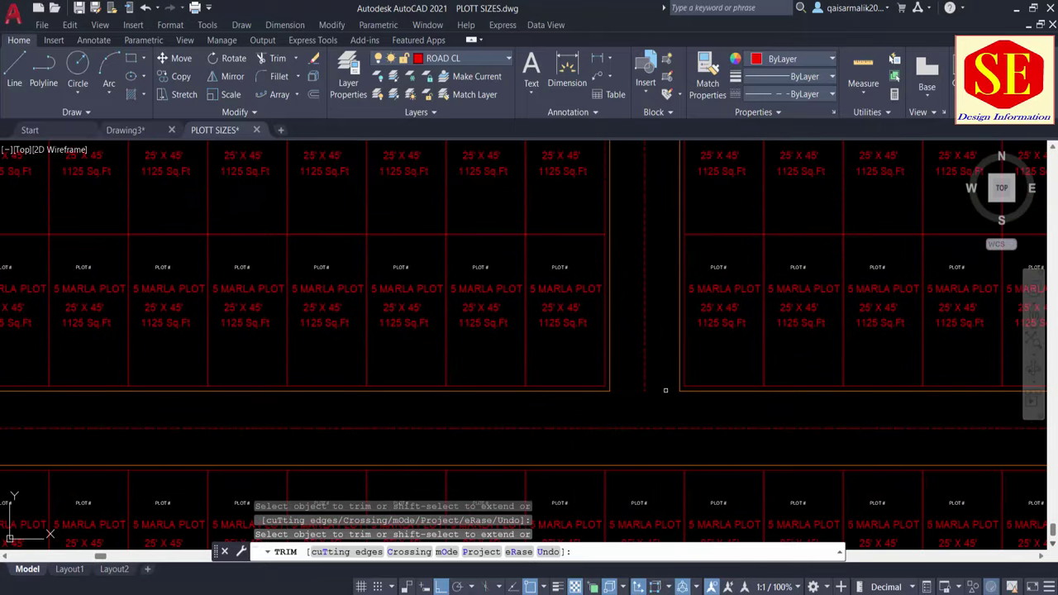
scroll(665, 390, "down", 2)
left_click(625, 371)
scroll(614, 344, "down", 1)
scroll(680, 304, "up", 2)
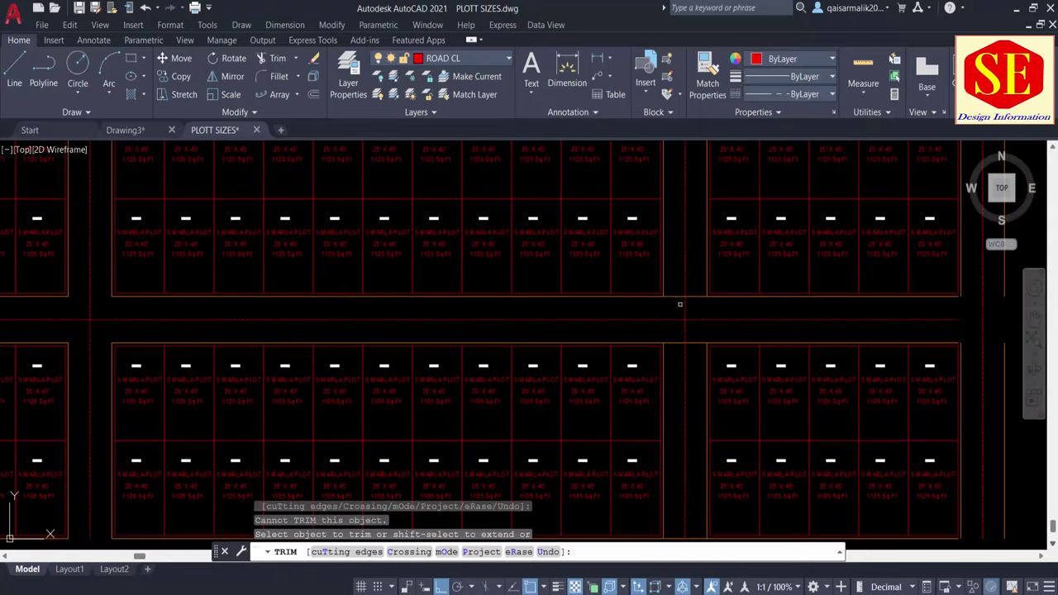
left_click(673, 297)
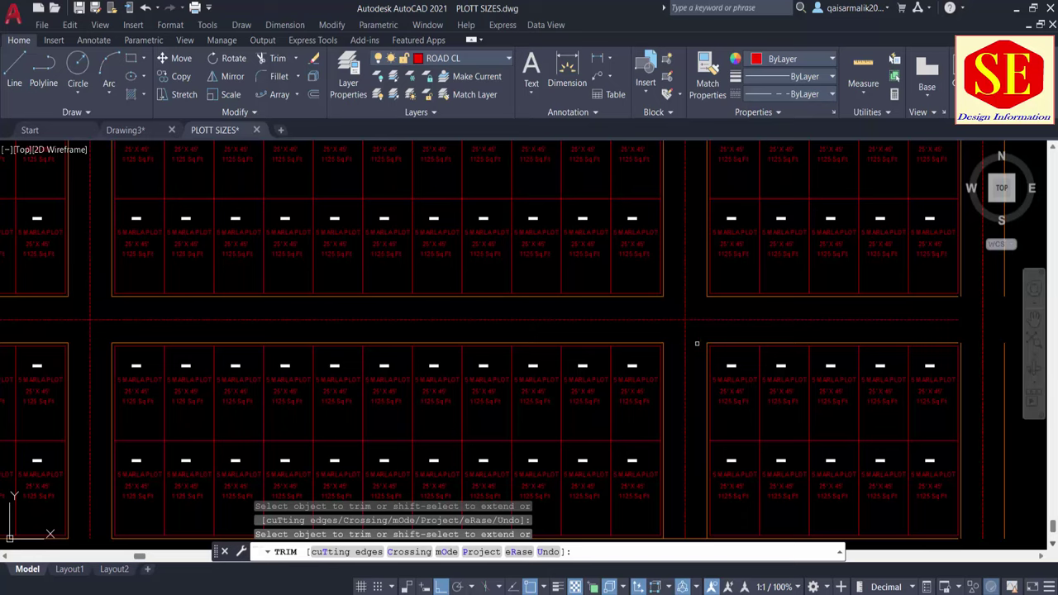
scroll(697, 343, "down", 2)
scroll(697, 371, "up", 2)
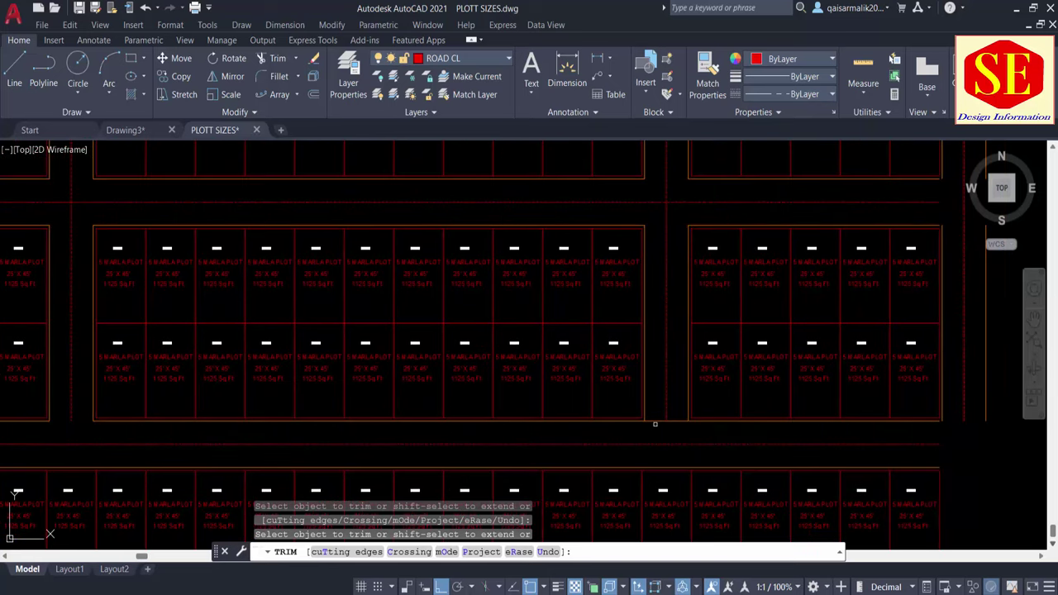
left_click(696, 331)
scroll(697, 331, "down", 2)
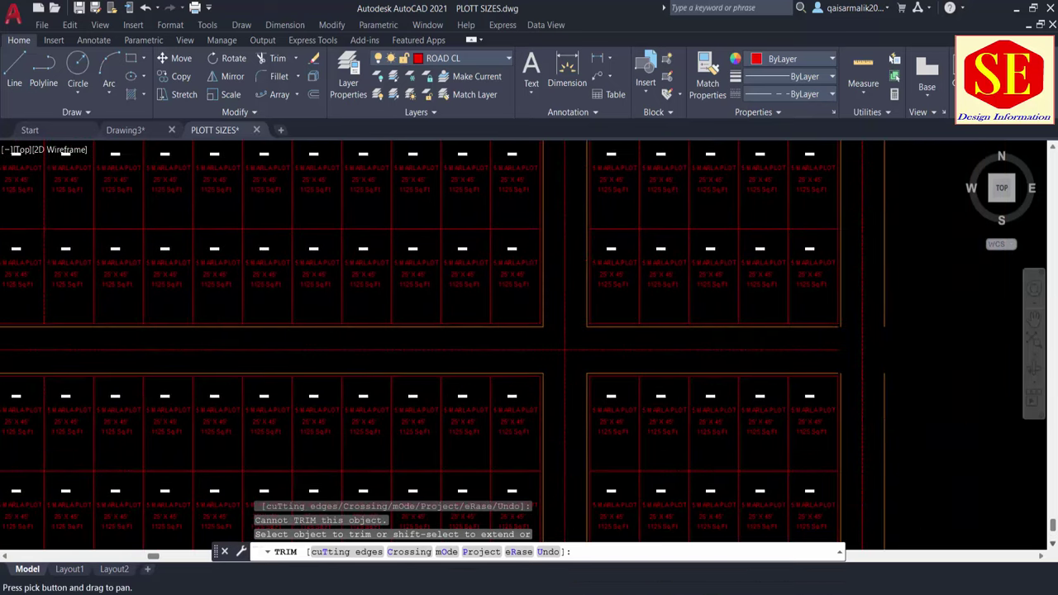
scroll(614, 347, "up", 2)
scroll(573, 286, "up", 4)
key("Escape")
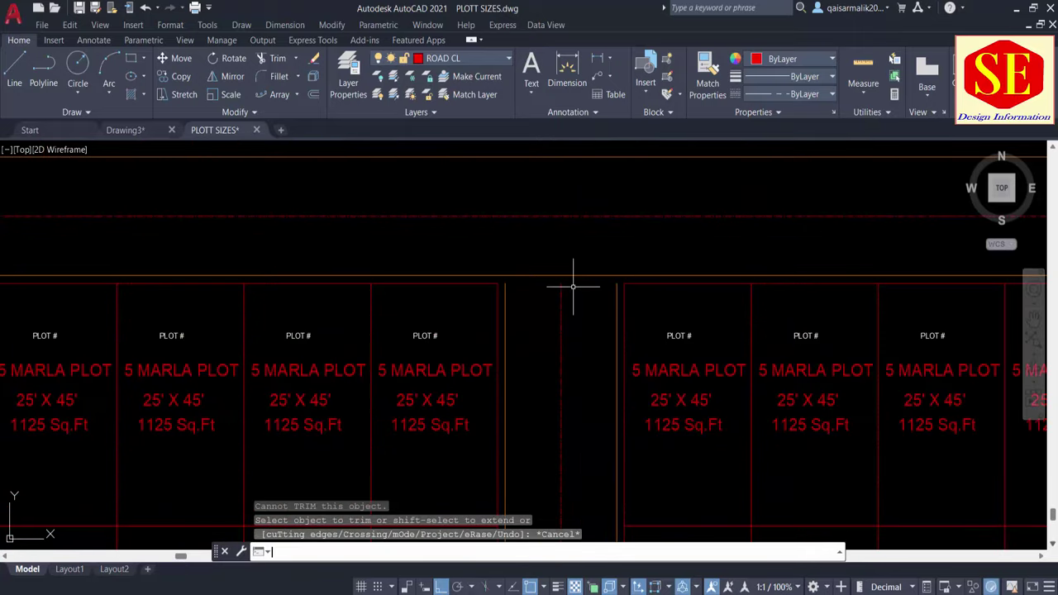
type("EX")
Step: Extend that junction's lane centerline up to the road
key("Return")
left_click(560, 310)
key("Escape")
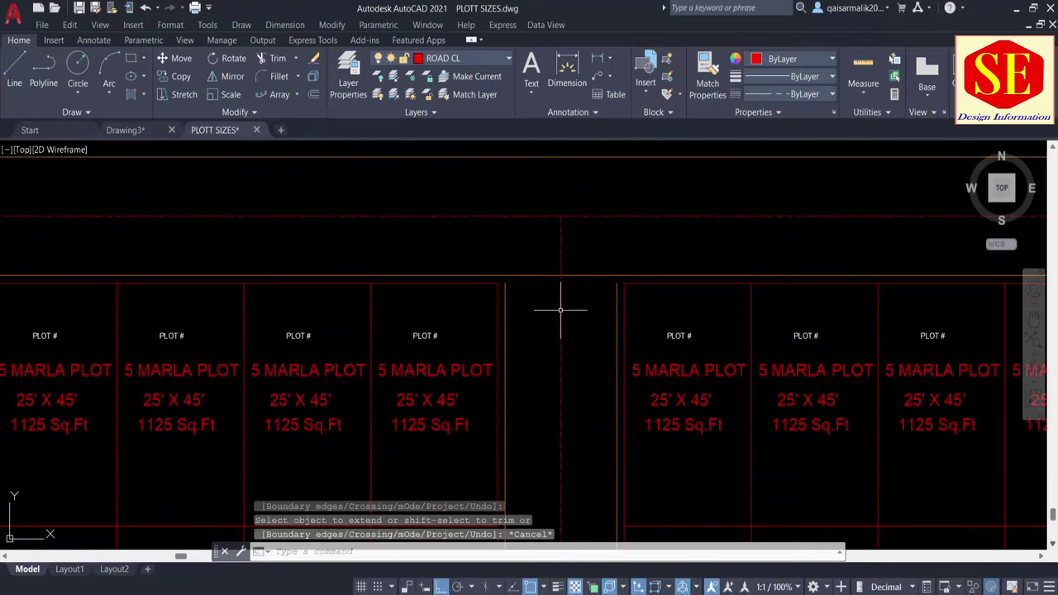
type("TR")
key("Return")
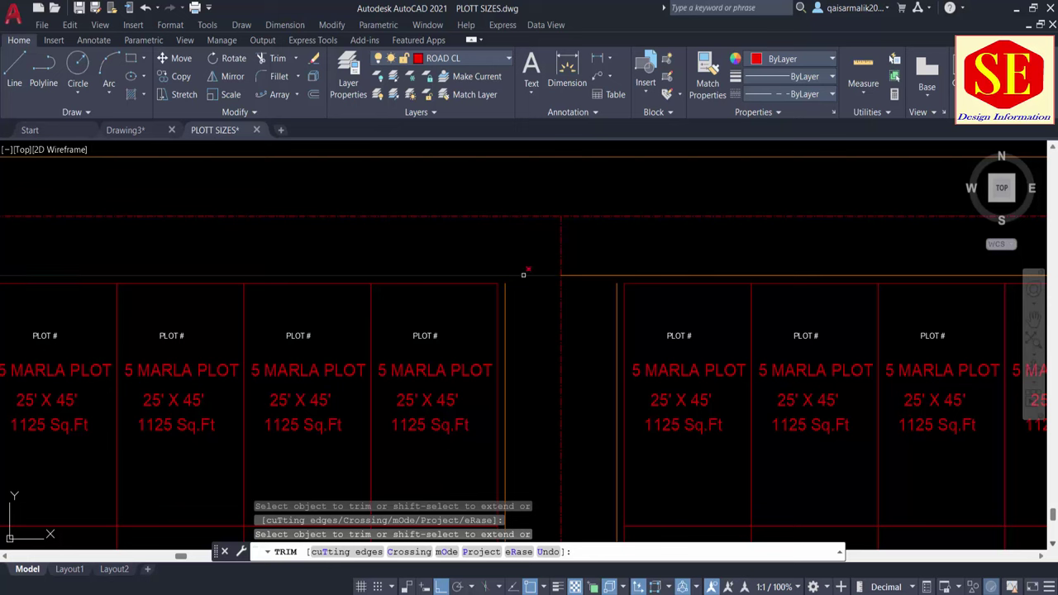
key("Escape")
Step: Extend the vertical road line between the plot rows up to the top boundary
type("EX")
key("Return")
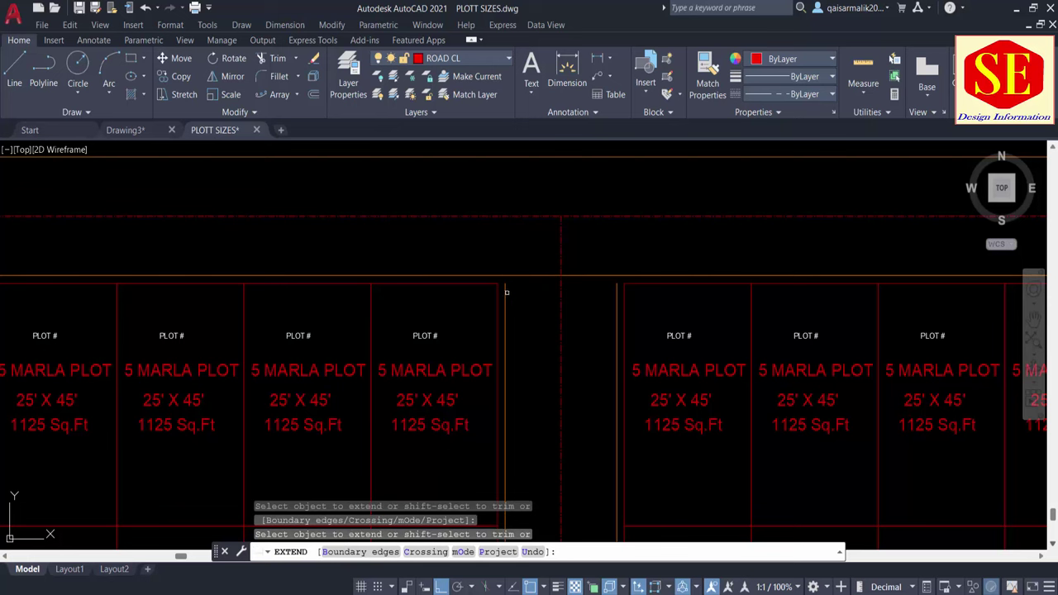
left_click(616, 305)
key("Escape")
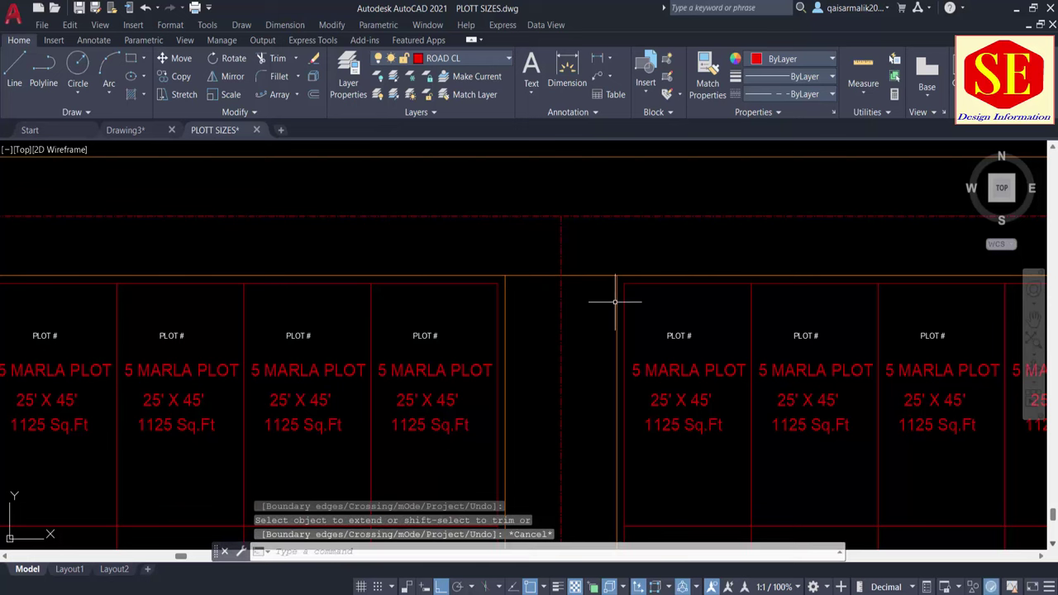
type("TR")
key("Return")
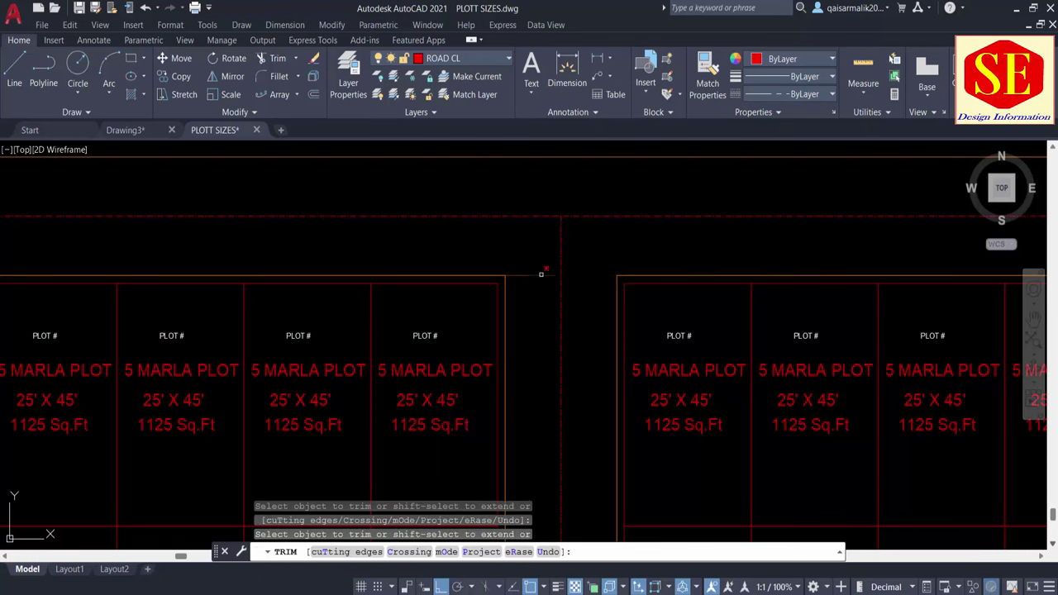
scroll(536, 274, "down", 4)
key("Escape")
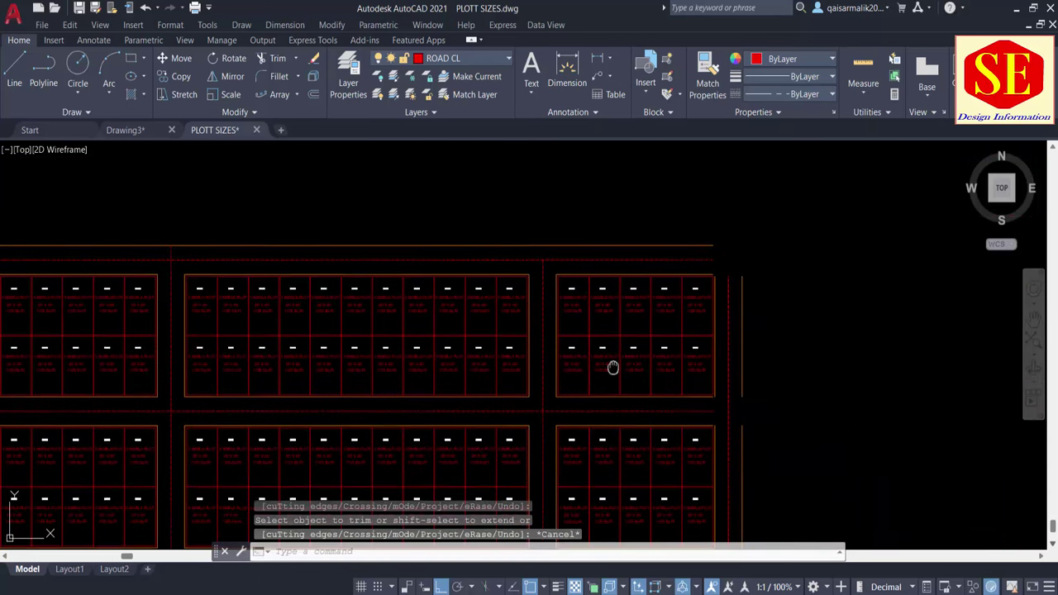
scroll(768, 248, "up", 4)
Step: Fillet with radius 0 to join the dashed road centreline and vertical road line squarely
type("f")
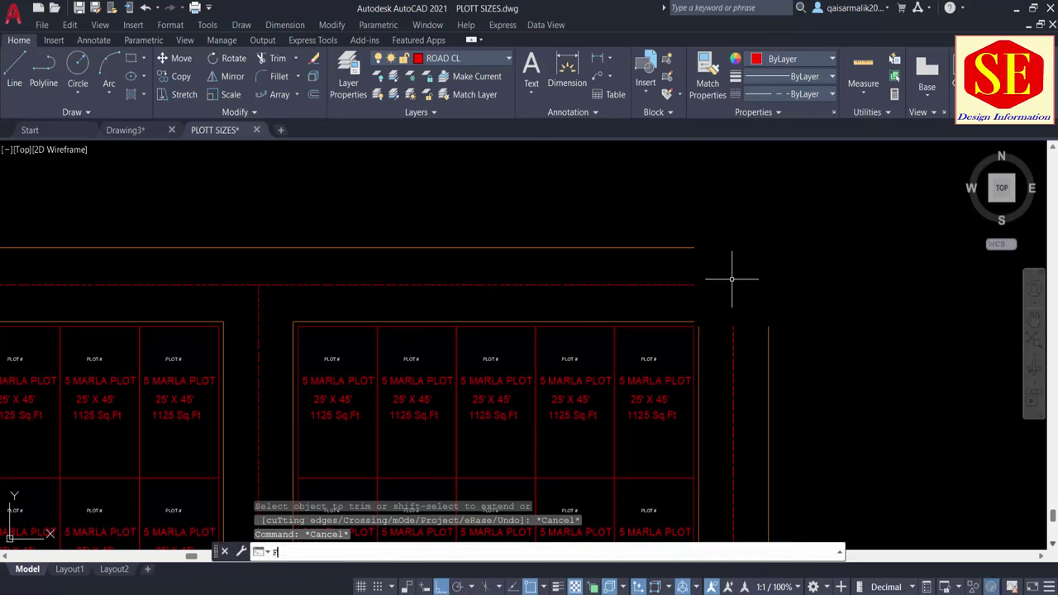
key("Return")
key("Escape")
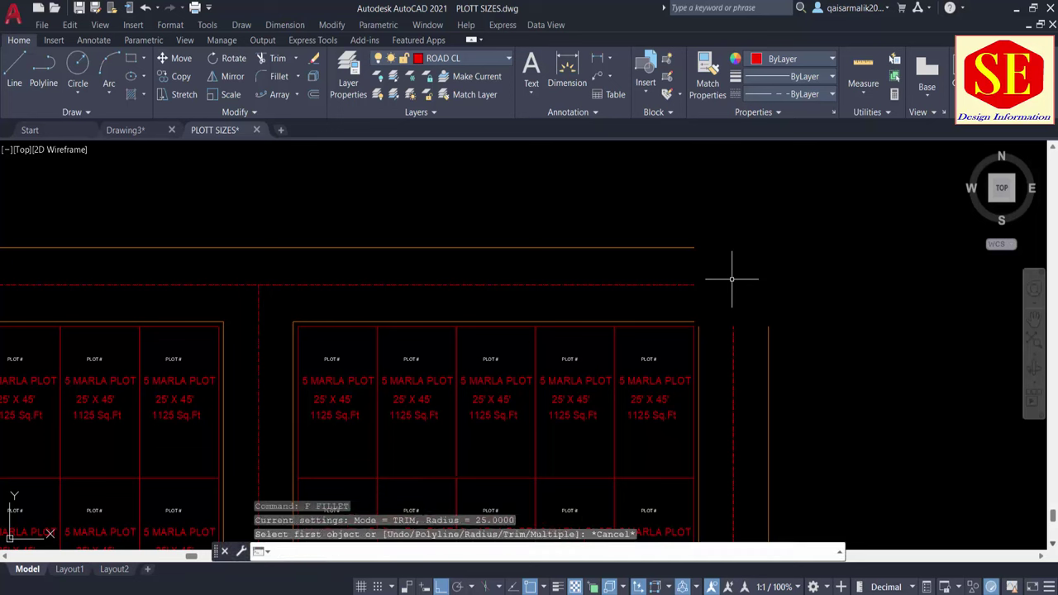
key("Return")
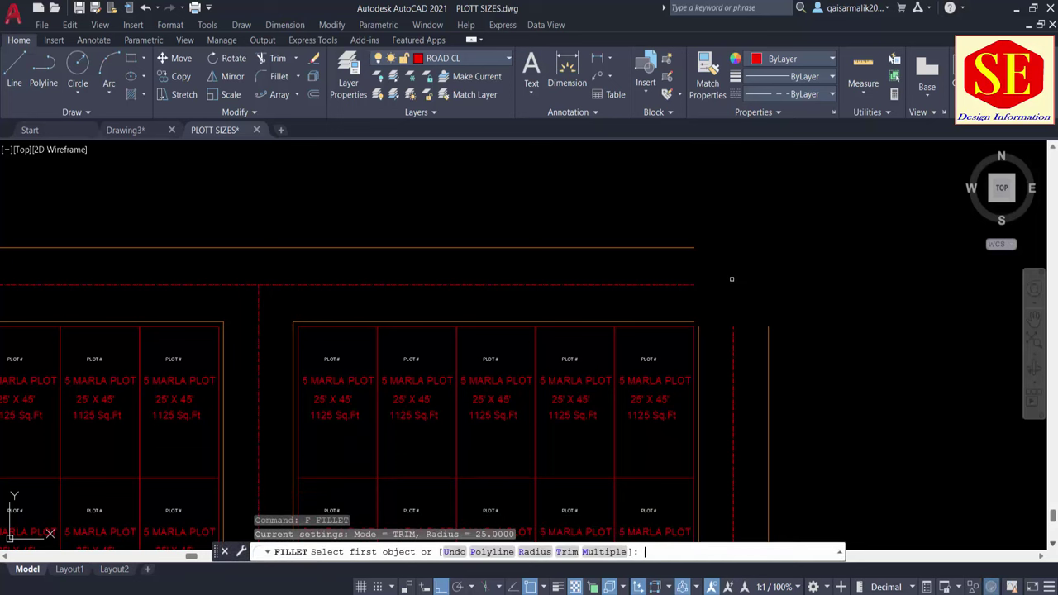
type("R")
key("Return")
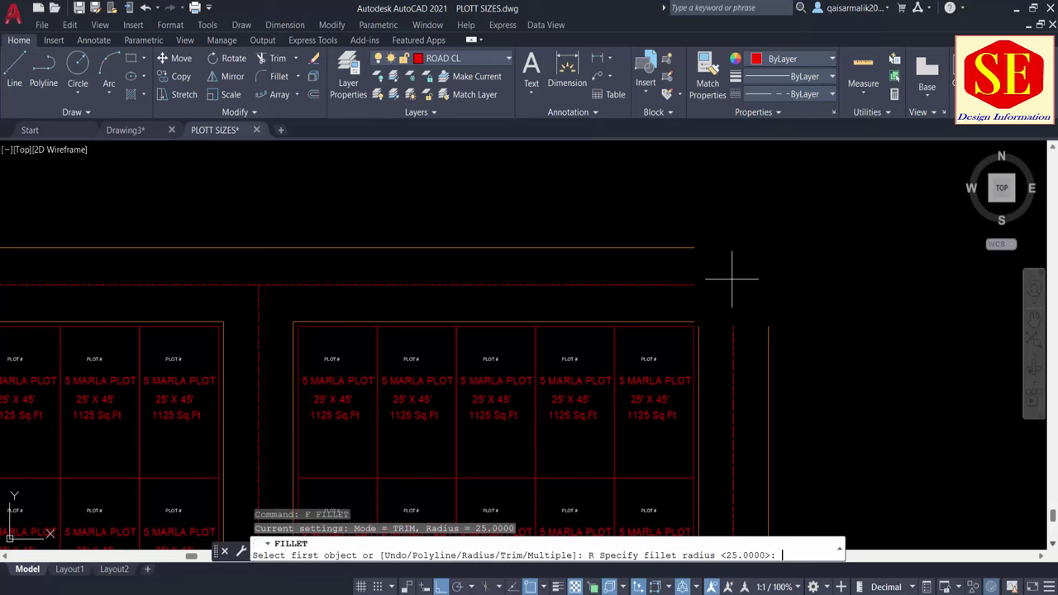
type("0")
key("Return")
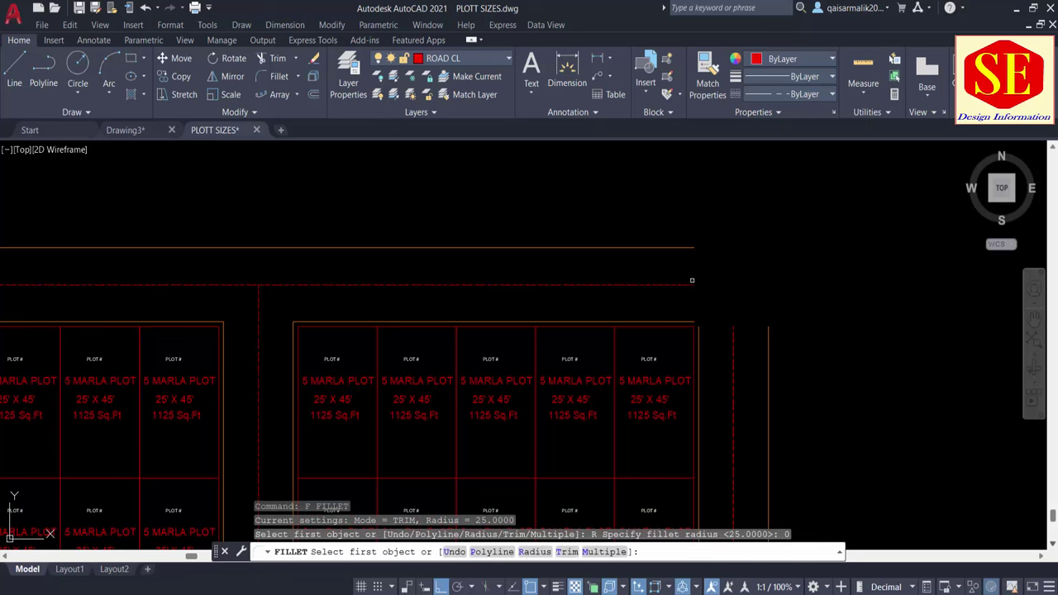
left_click(692, 286)
scroll(739, 276, "down", 5)
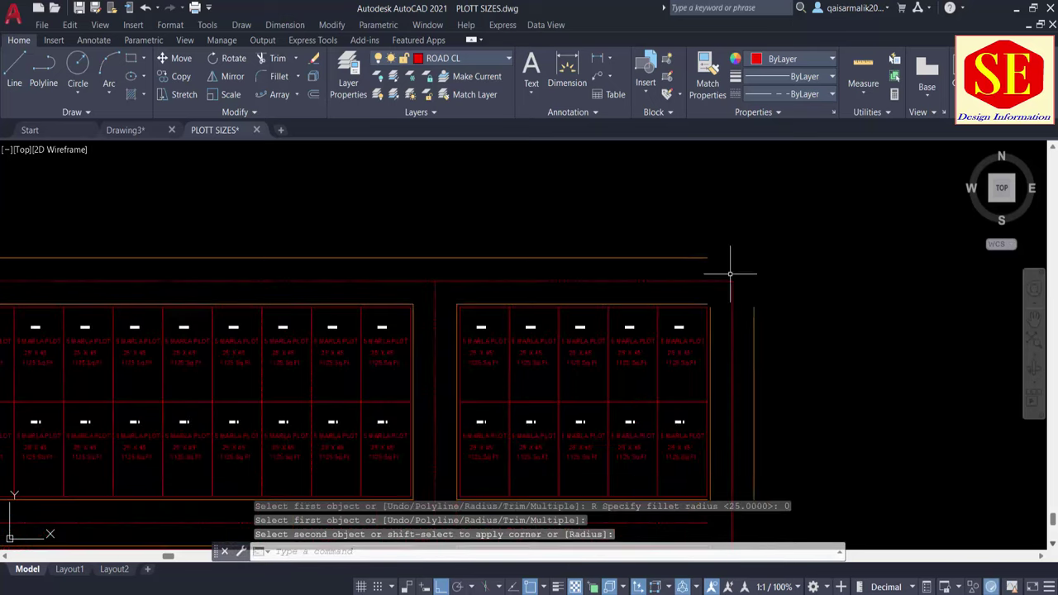
scroll(744, 424, "up", 3)
left_click(732, 383)
key("Return")
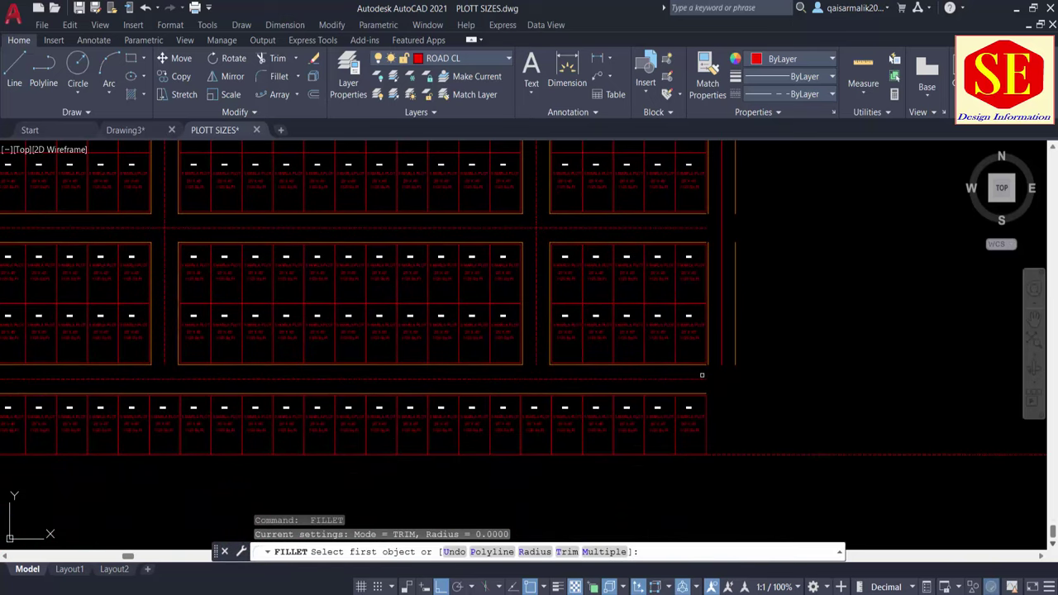
key("Escape")
key("Return")
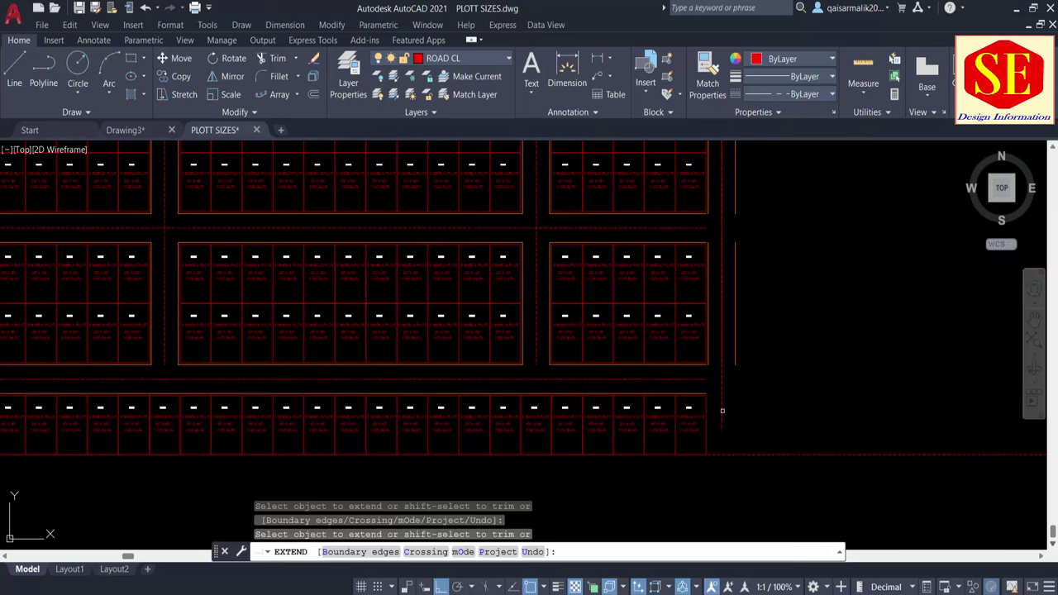
Step: Erase the two stray vertical lines near the layout's right edge
left_click(708, 438)
key("Escape")
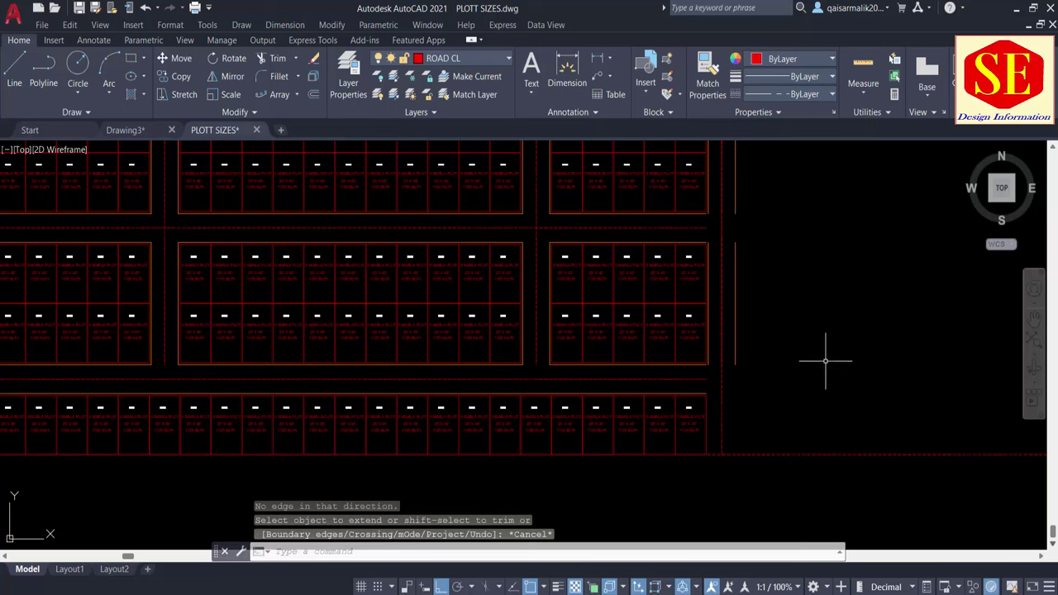
middle_click_drag(824, 360, 794, 430)
middle_click_drag(704, 371, 710, 331)
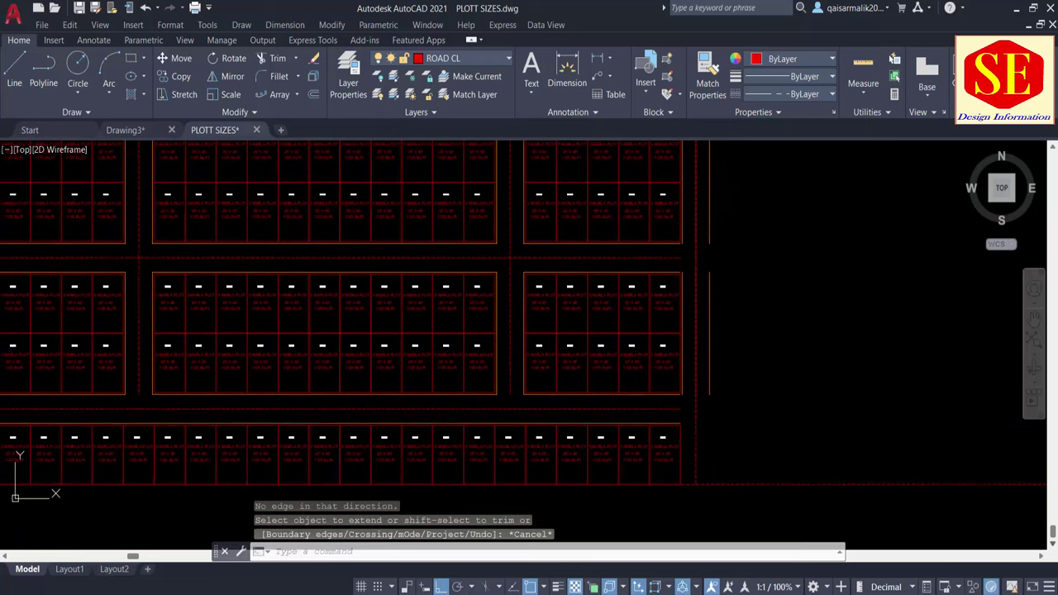
left_click(708, 326)
type("e")
key("Return")
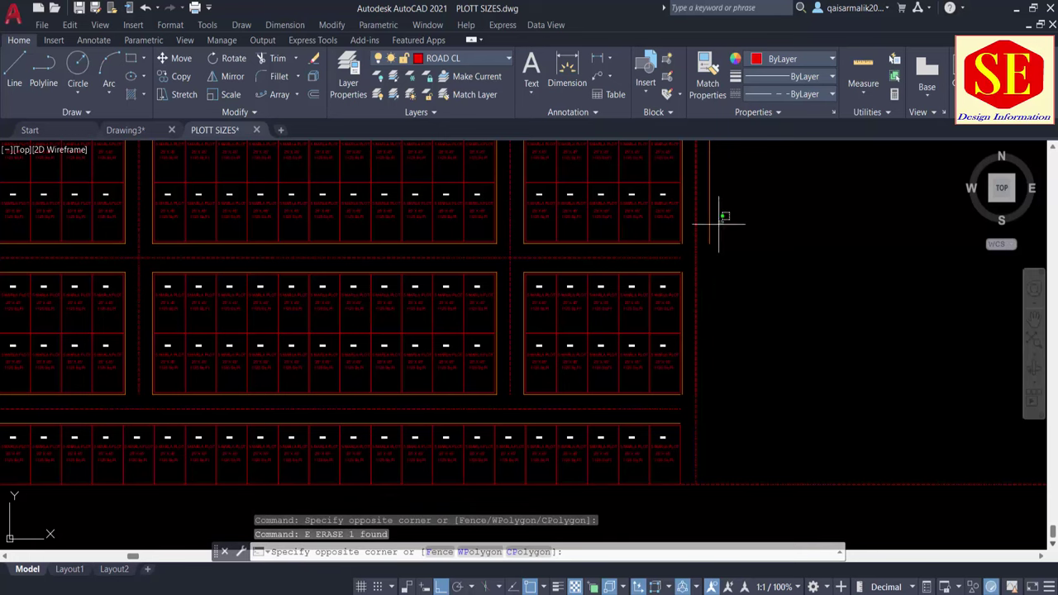
left_click(708, 236)
key("Return")
mouse_move(708, 236)
middle_mouse_down()
mouse_move(749, 330)
mouse_move(761, 184)
middle_mouse_up()
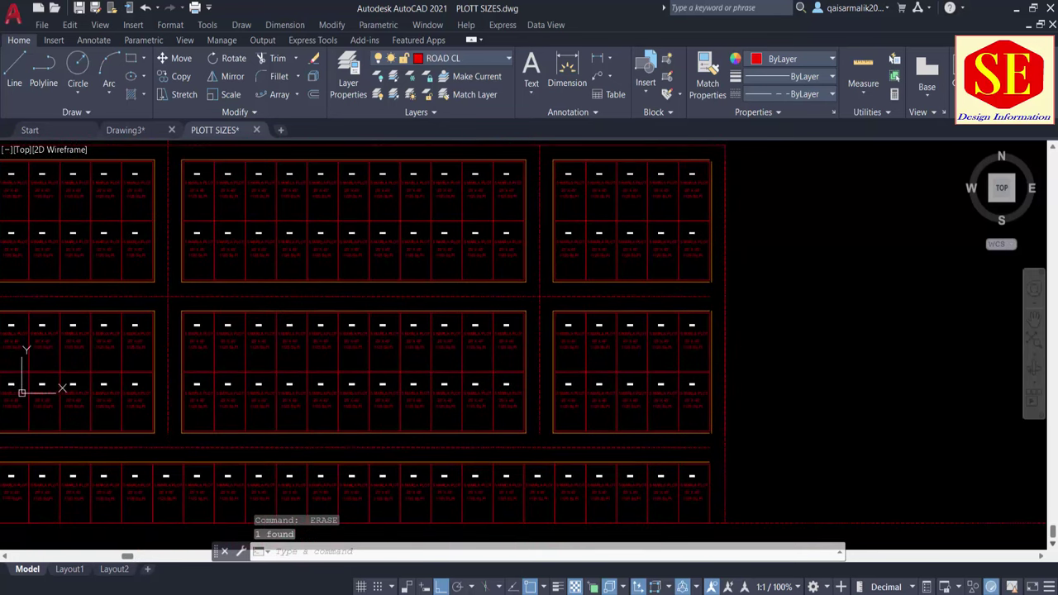
left_click(725, 227)
type("e")
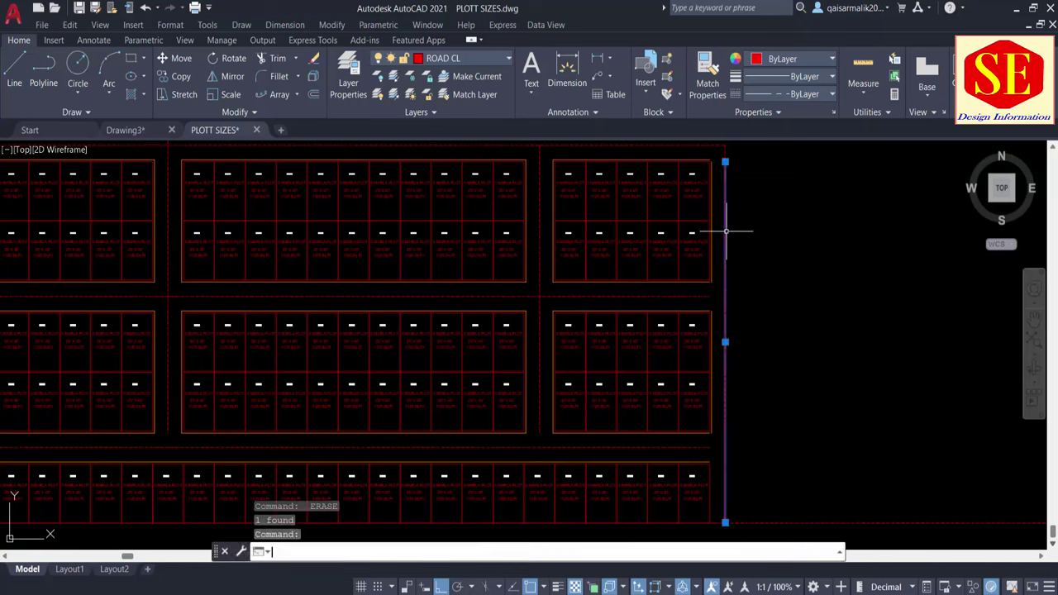
key("Return")
Step: Extend the right road edge line down to the bottom road using a fence
type("x")
key("Return")
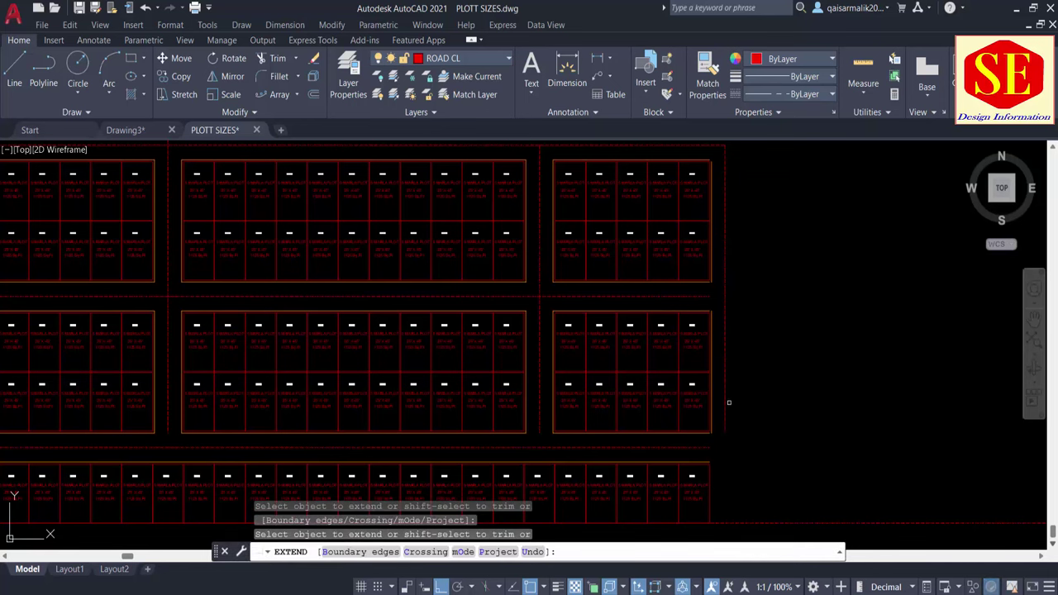
left_click(727, 404)
left_click(730, 423)
key("Return")
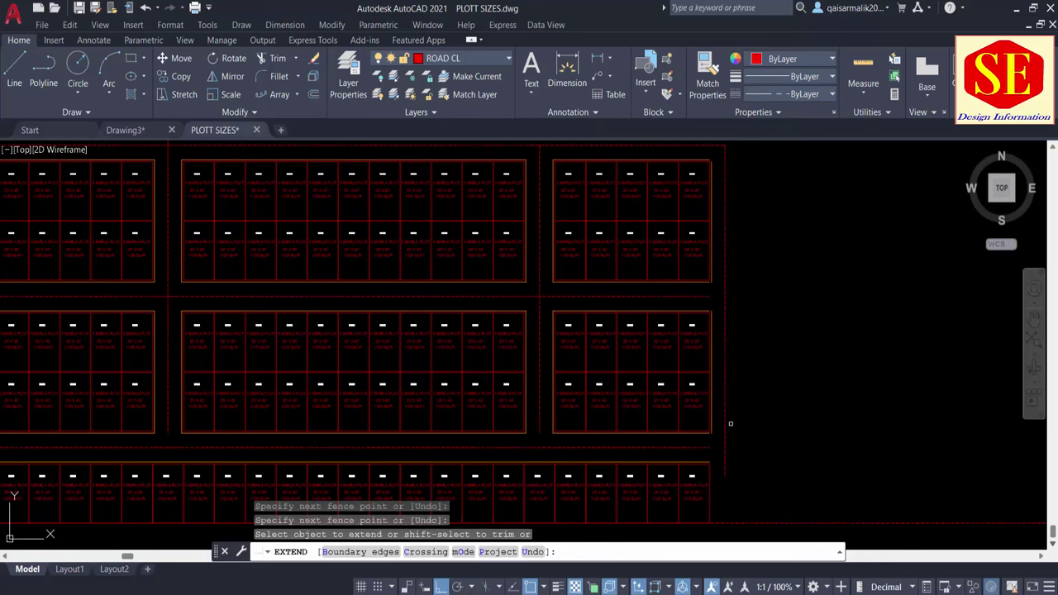
left_click(726, 462)
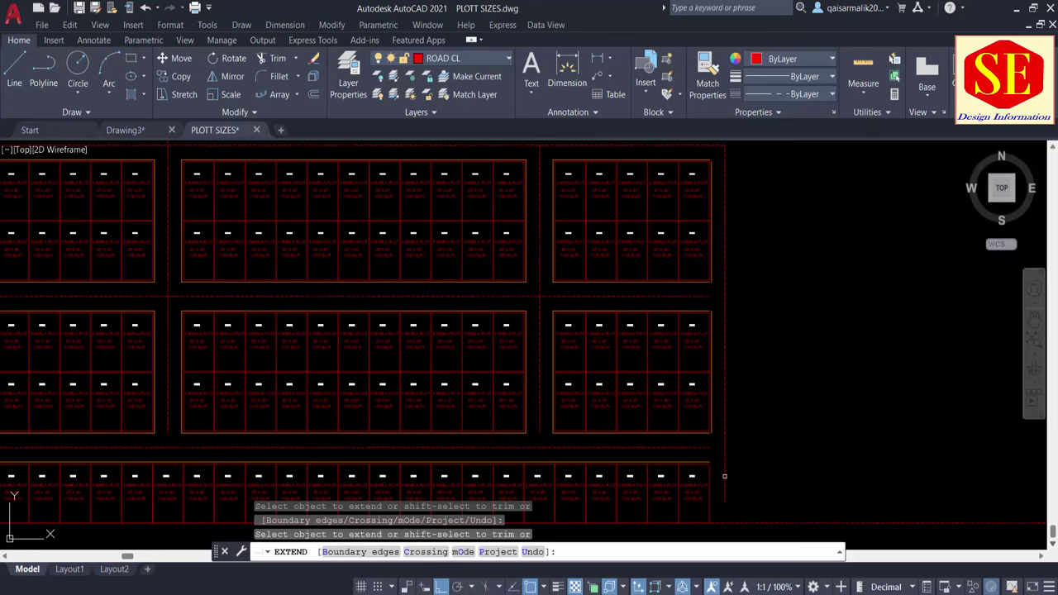
Step: Extend the vertical road line between the right plot blocks down to the bottom road
key("Escape")
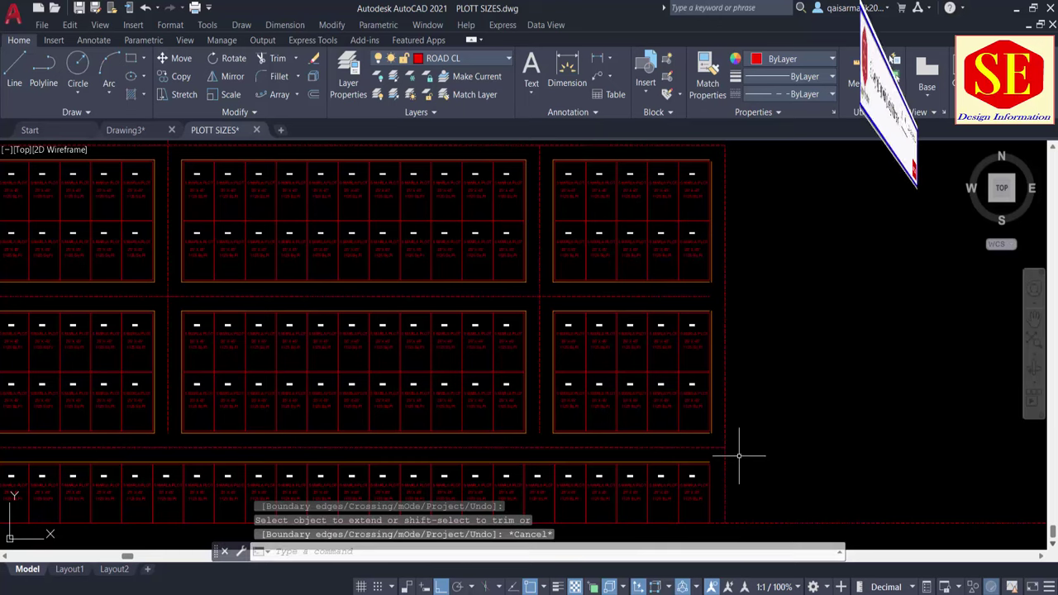
scroll(551, 443, "down", 2)
key("space")
left_click_drag(437, 432, 439, 396)
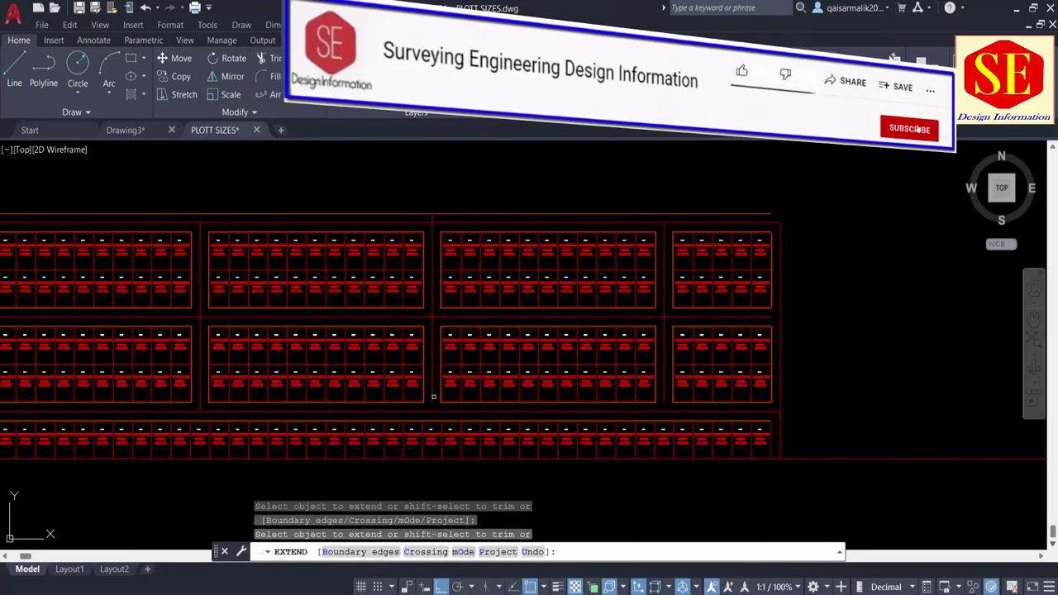
left_click(664, 405)
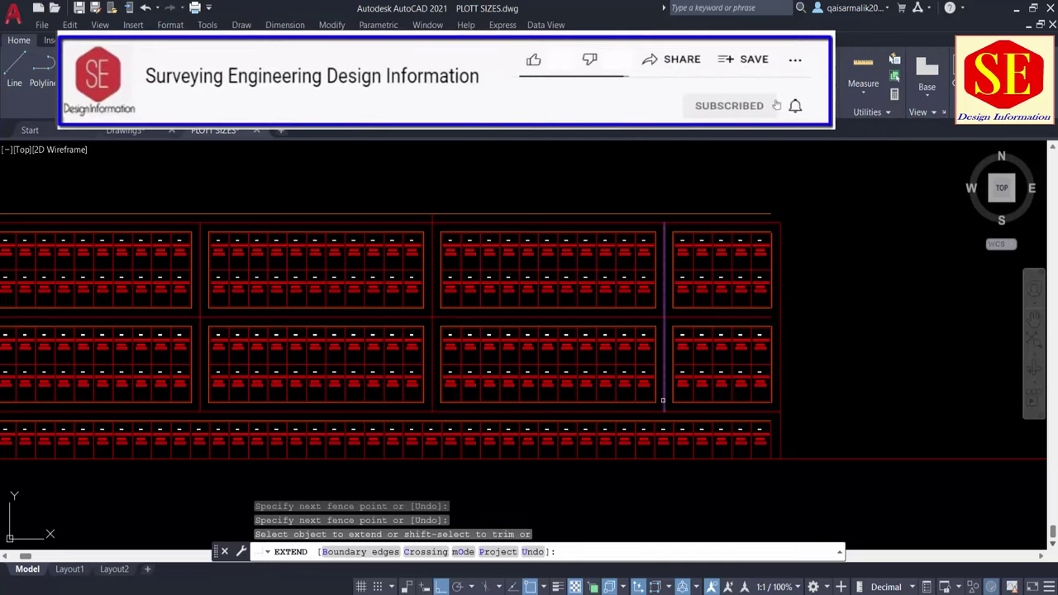
left_click(614, 432)
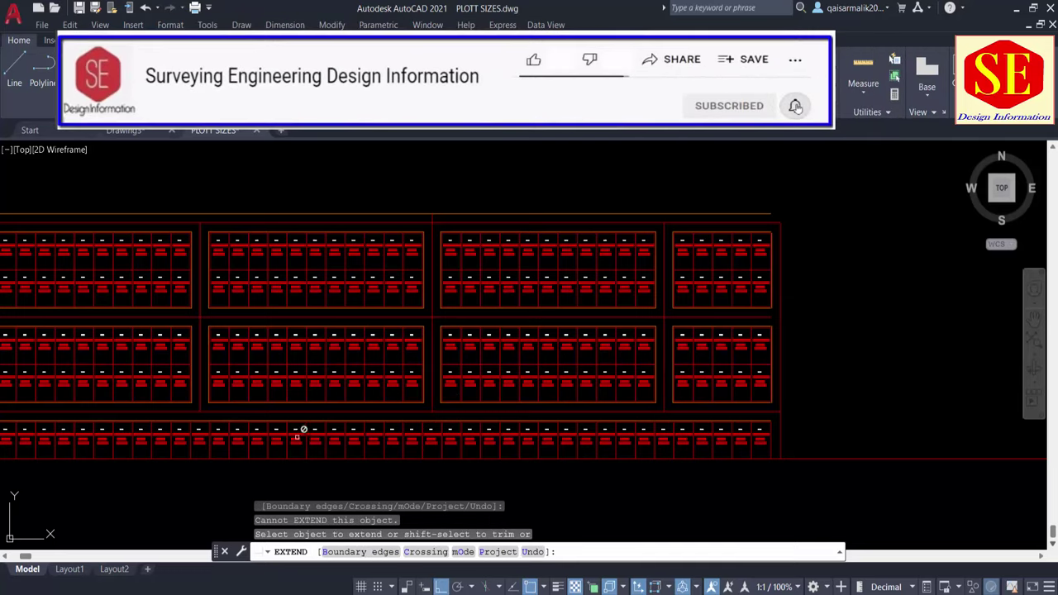
middle_click_drag(302, 432, 402, 442)
left_click(124, 415)
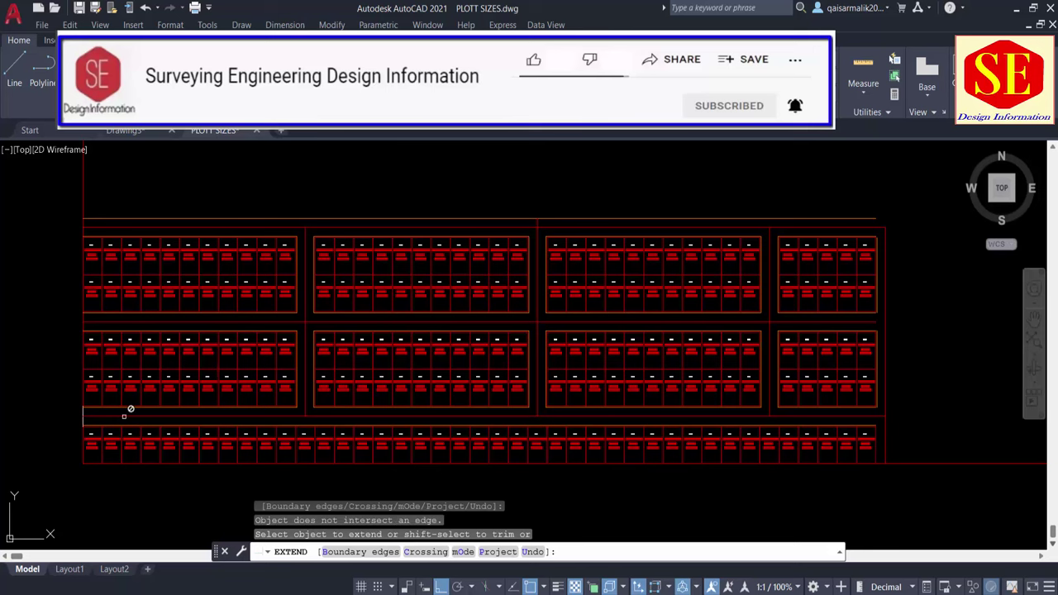
scroll(125, 413, "up", 4)
key("Escape")
left_click(80, 411)
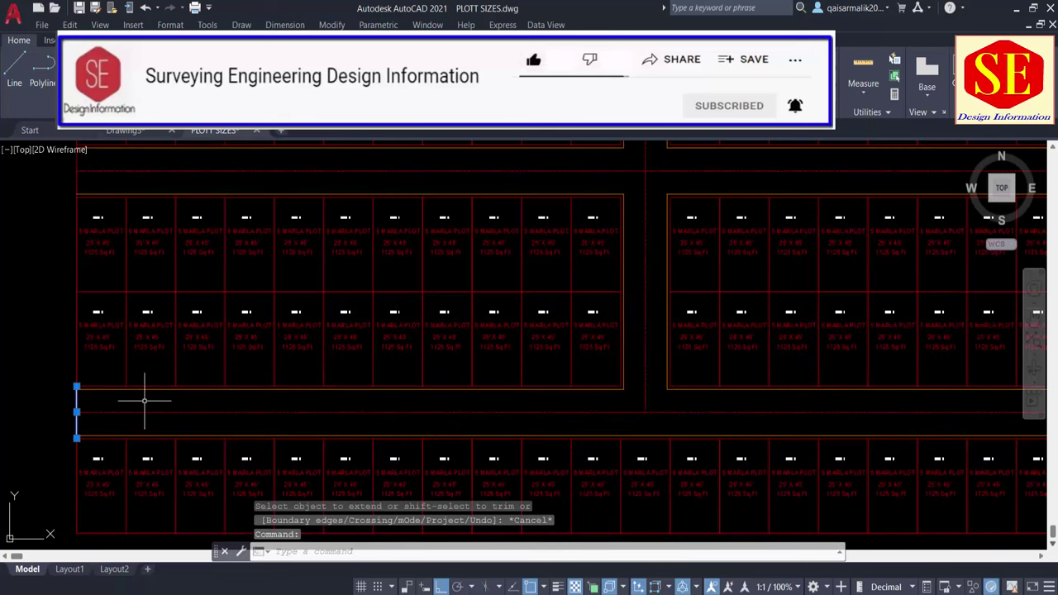
Step: Frame two full 5 Marla plot rows and inspect the YELLOW LANE line above them
type("e")
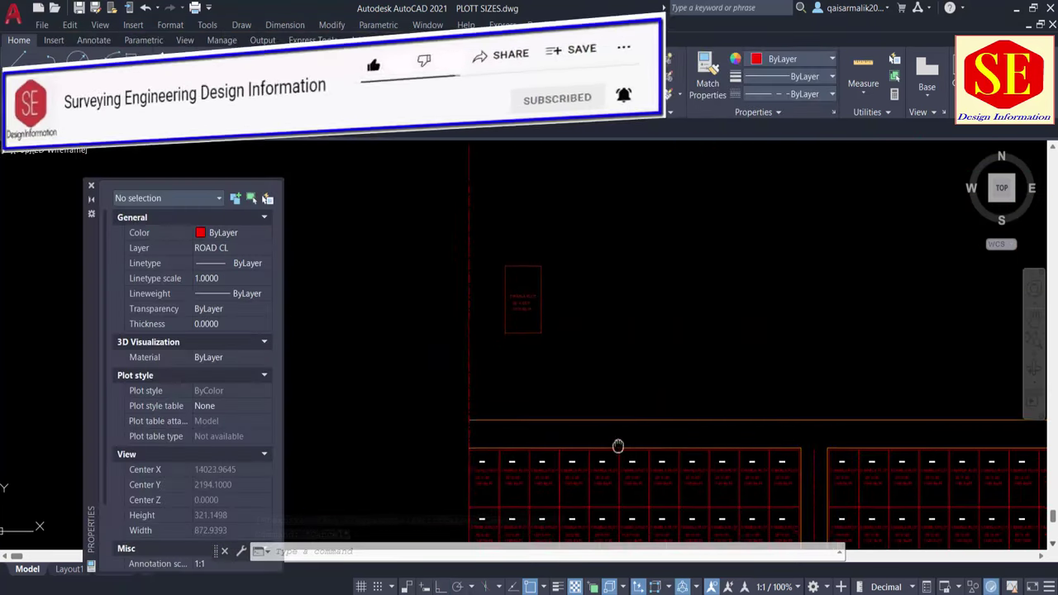
scroll(562, 411, "up", 2)
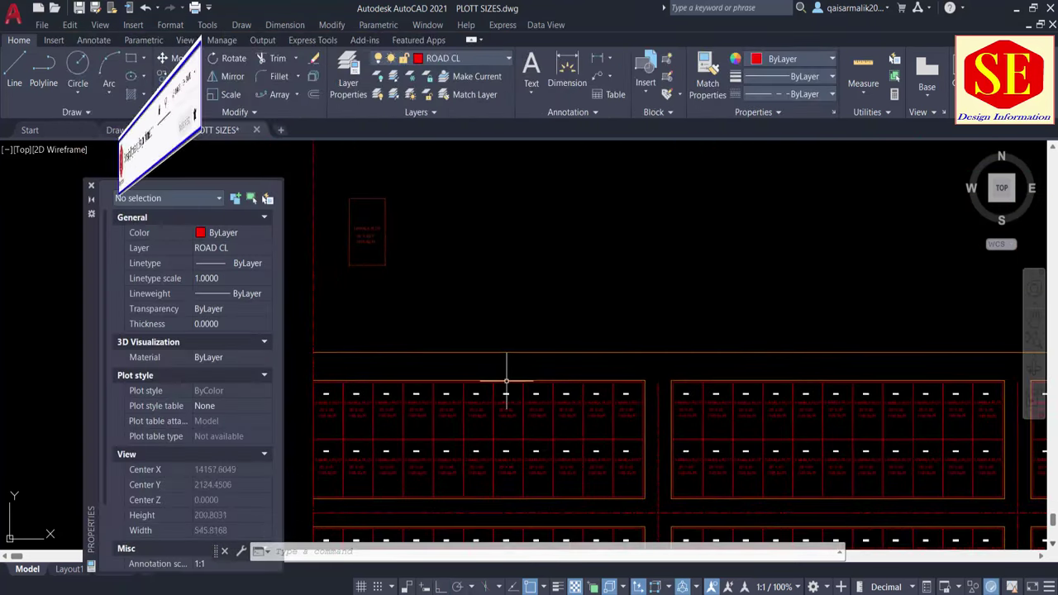
scroll(716, 377, "down", 4)
scroll(566, 331, "up", 4)
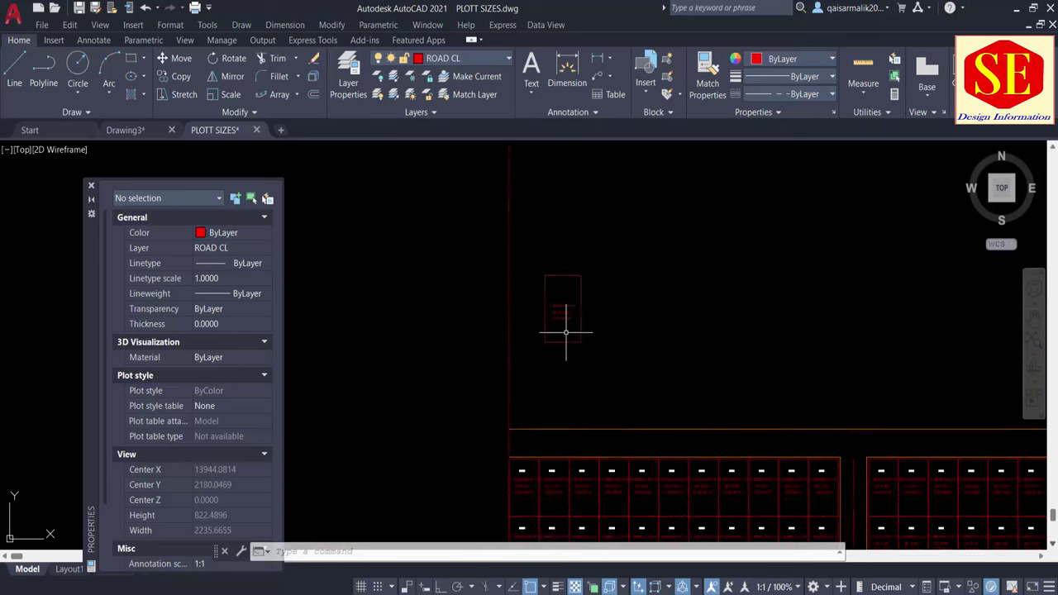
scroll(568, 296, "up", 5)
scroll(568, 295, "up", 2)
scroll(567, 262, "down", 5)
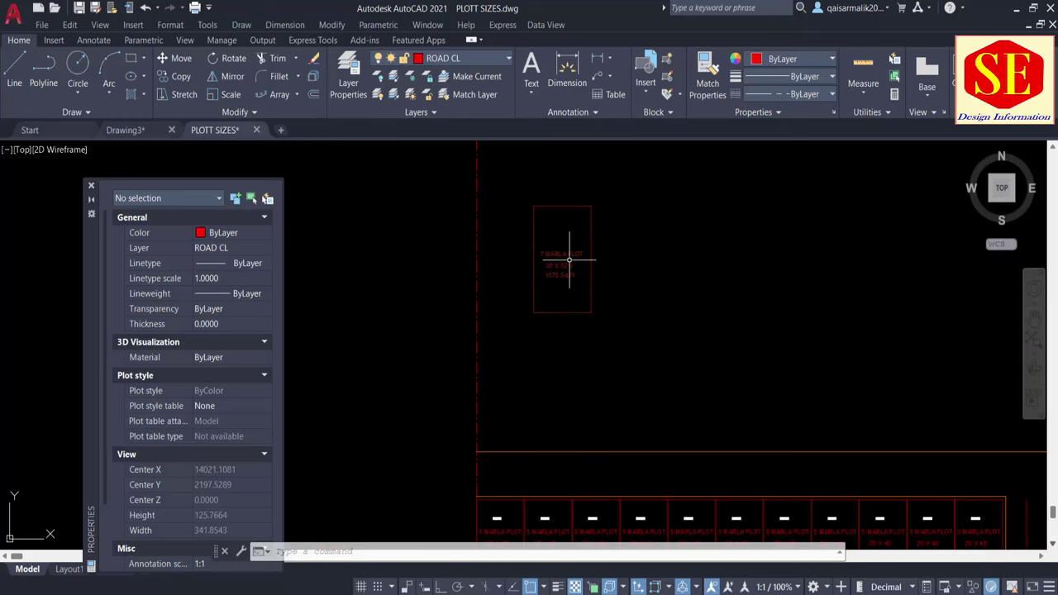
middle_click_drag(567, 331, 576, 265)
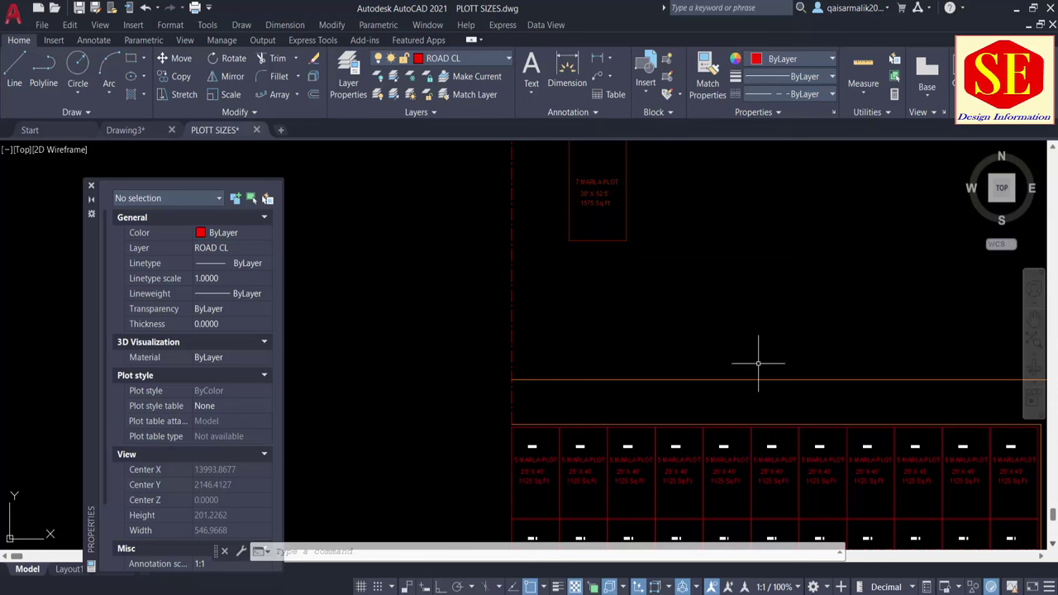
middle_click_drag(579, 423, 499, 250)
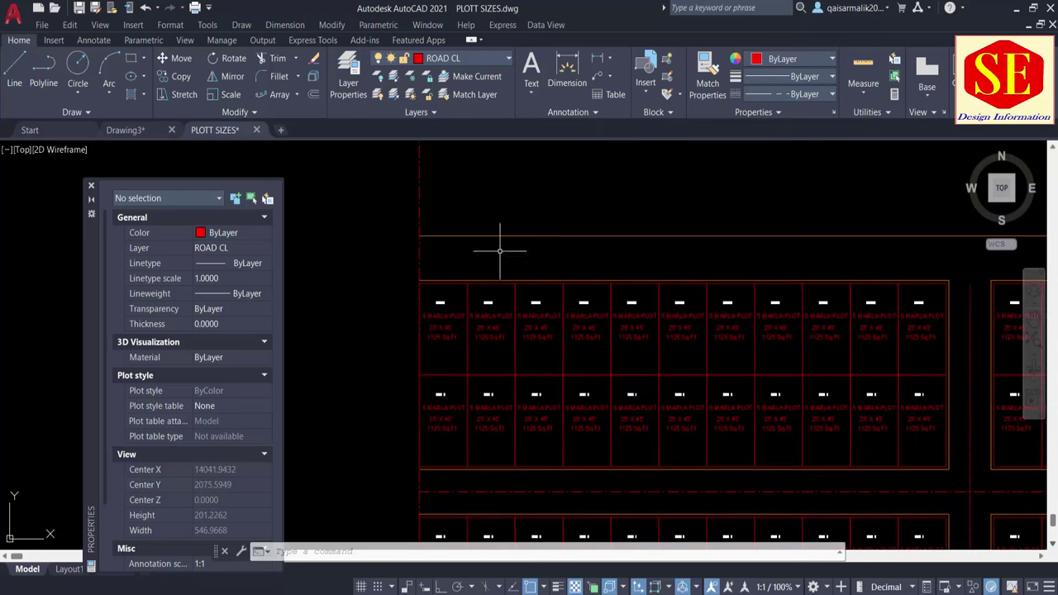
left_click(535, 236)
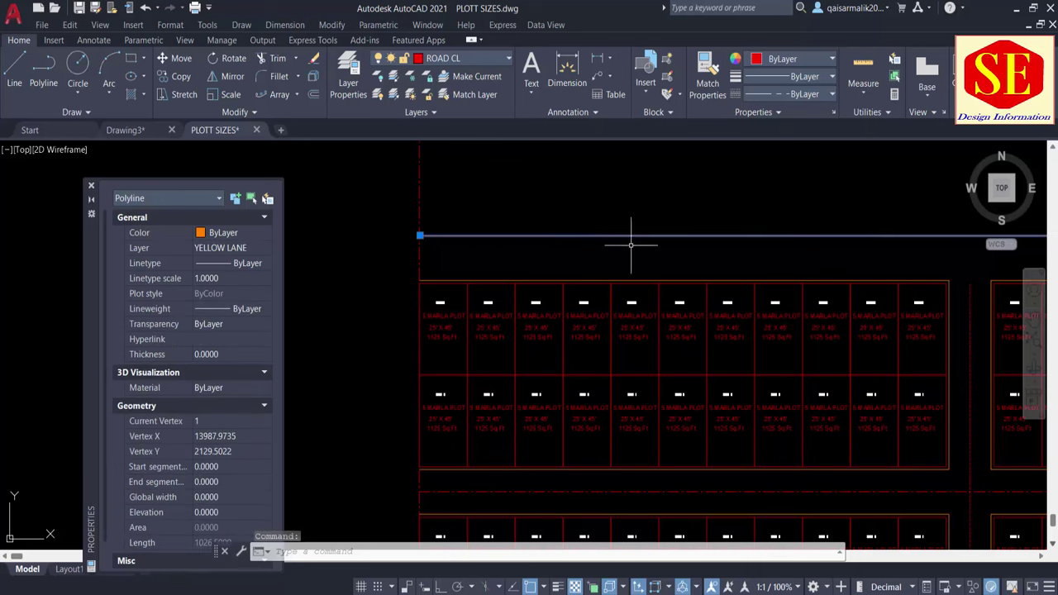
Step: Measure the gap between the road line and lane line with a linear dimension (22')
key("Escape")
left_click(597, 58)
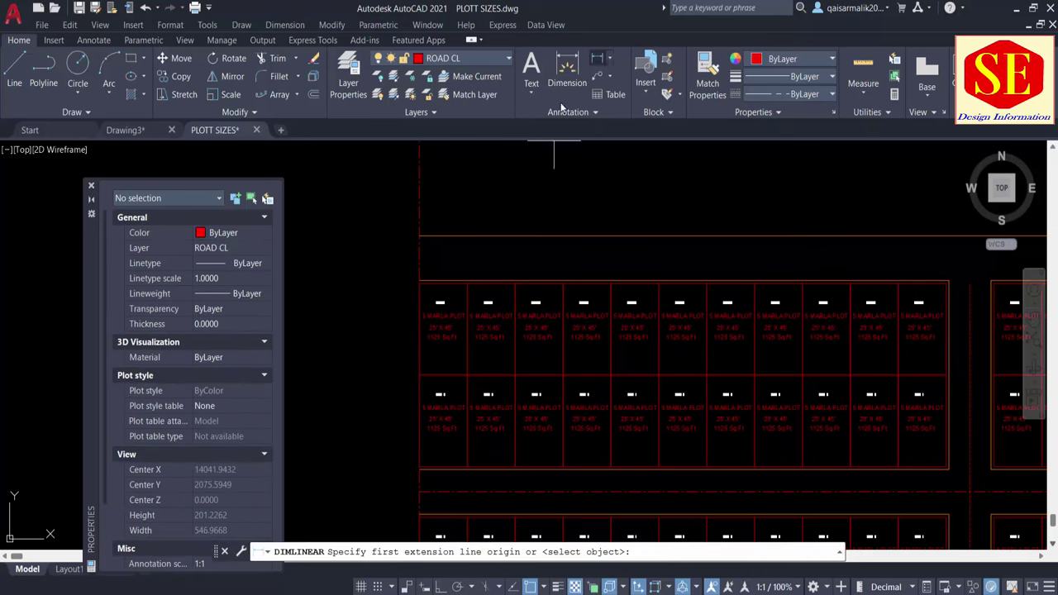
left_click(421, 236)
scroll(422, 274, "up", 2)
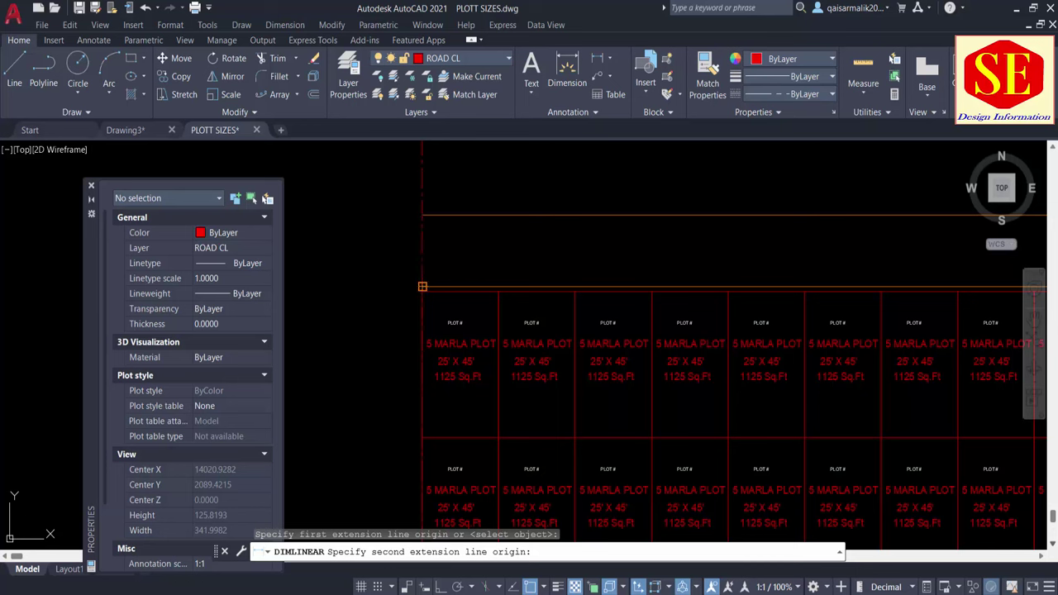
left_click(422, 286)
left_click(406, 280)
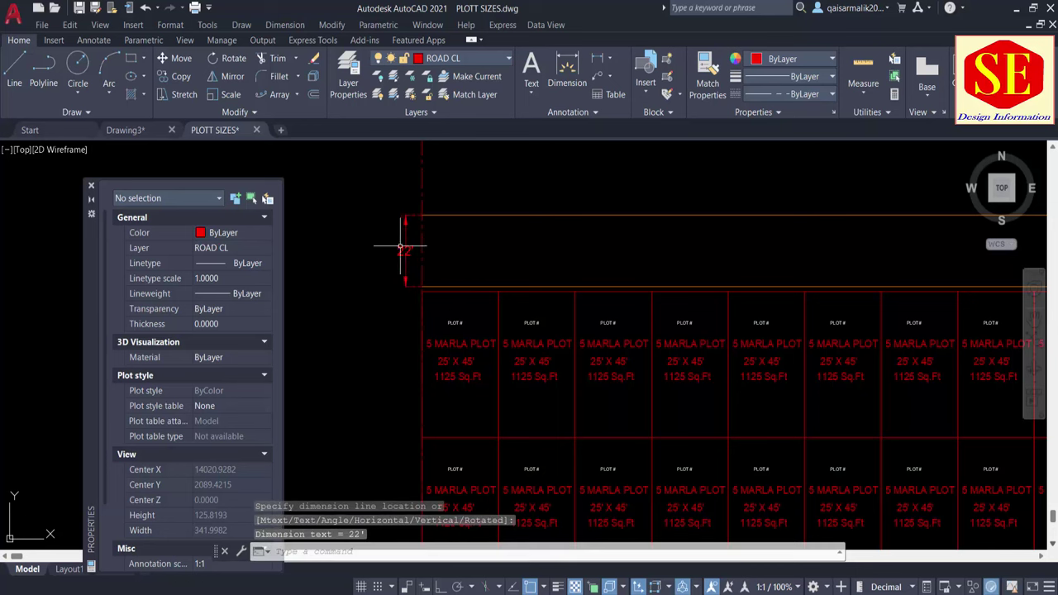
Step: Erase the 22' dimension and the orange lane line above the plot row
left_click(403, 247)
type("e")
key("Return")
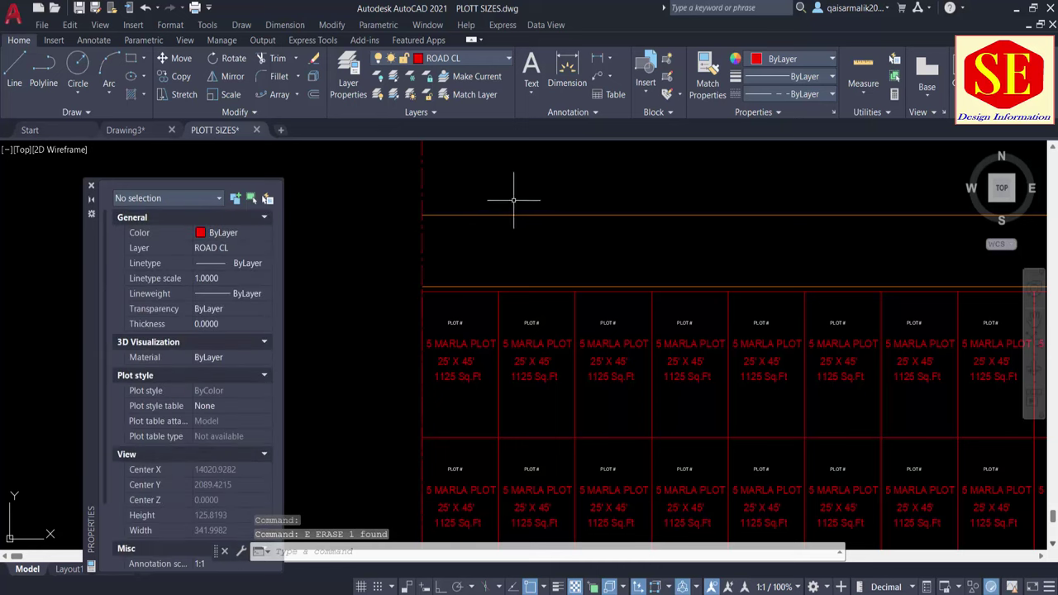
left_click(513, 200)
left_click(496, 229)
type("e")
key("Return")
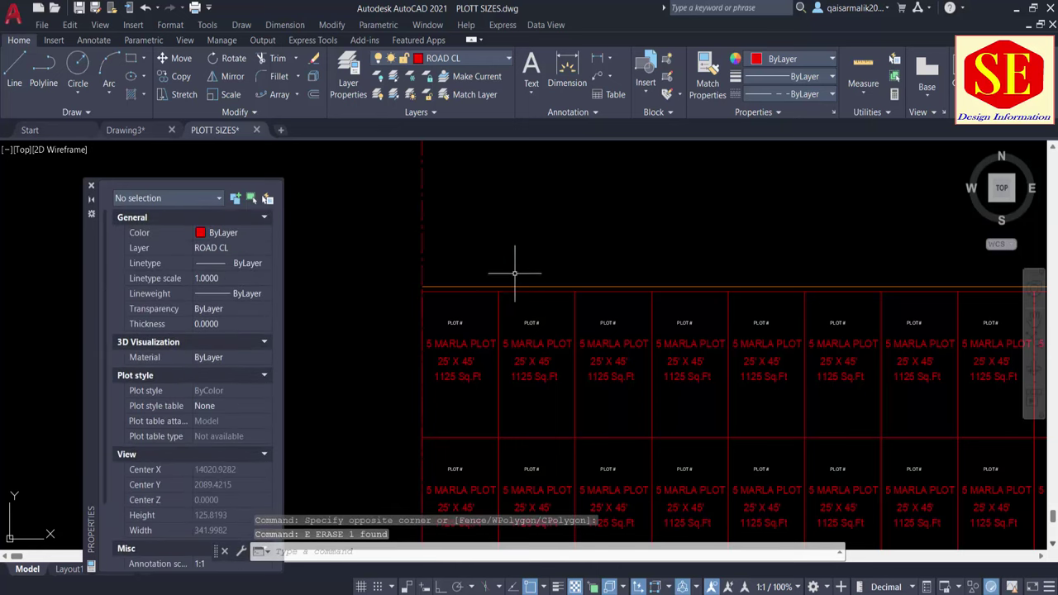
middle_click_drag(514, 273, 493, 410)
scroll(494, 393, "down", 4)
scroll(478, 403, "up", 2)
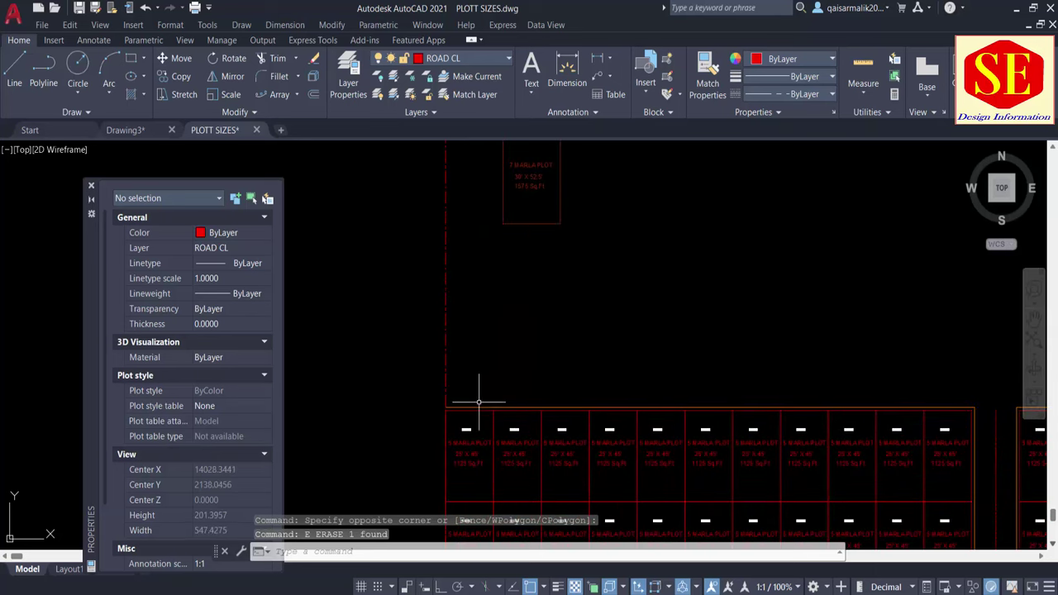
middle_click_drag(571, 210, 568, 266)
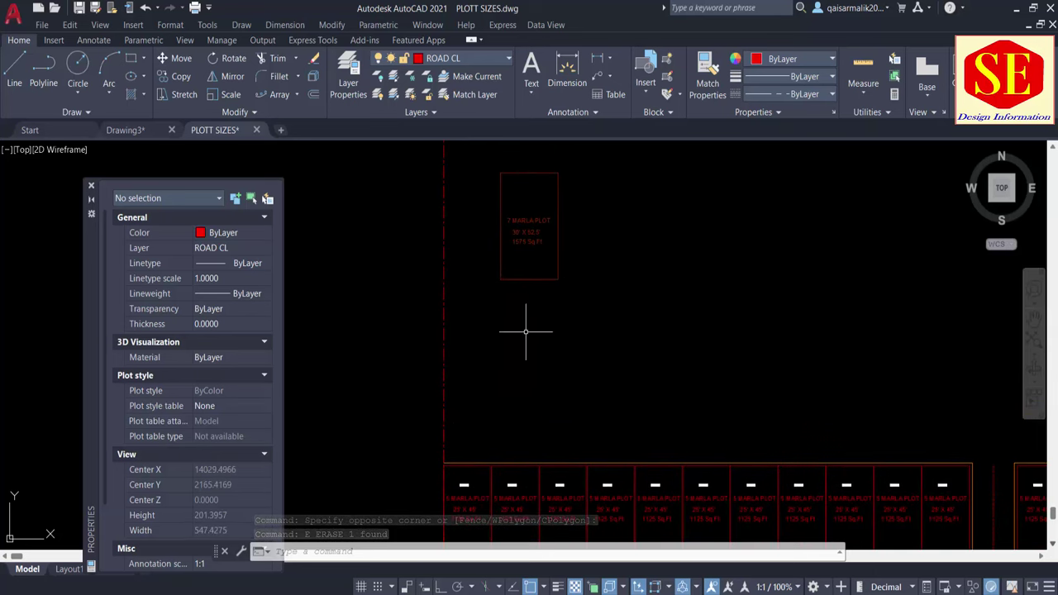
middle_click_drag(716, 428, 392, 378)
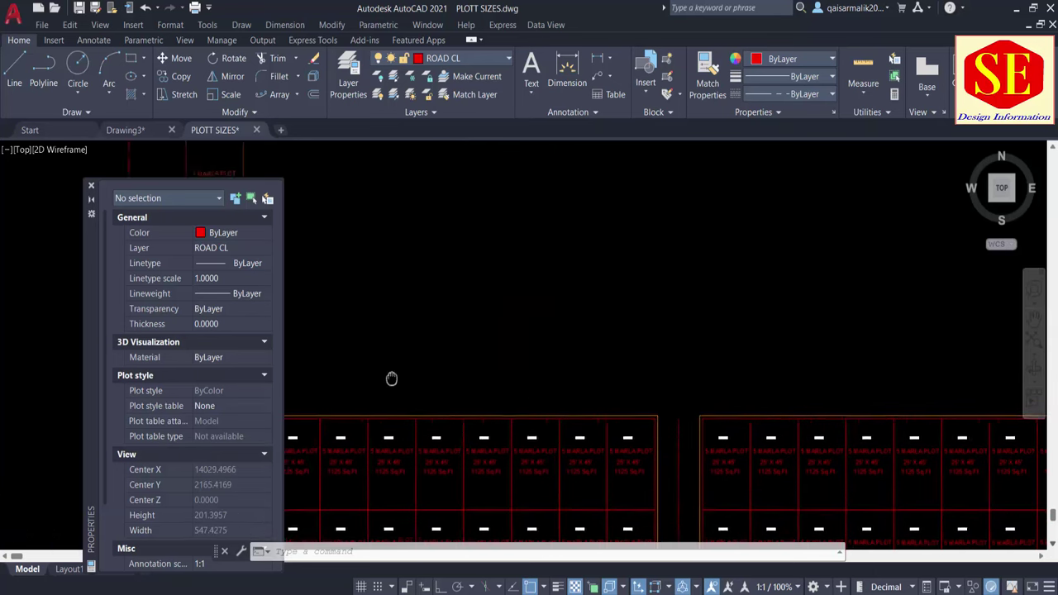
scroll(652, 366, "down", 2)
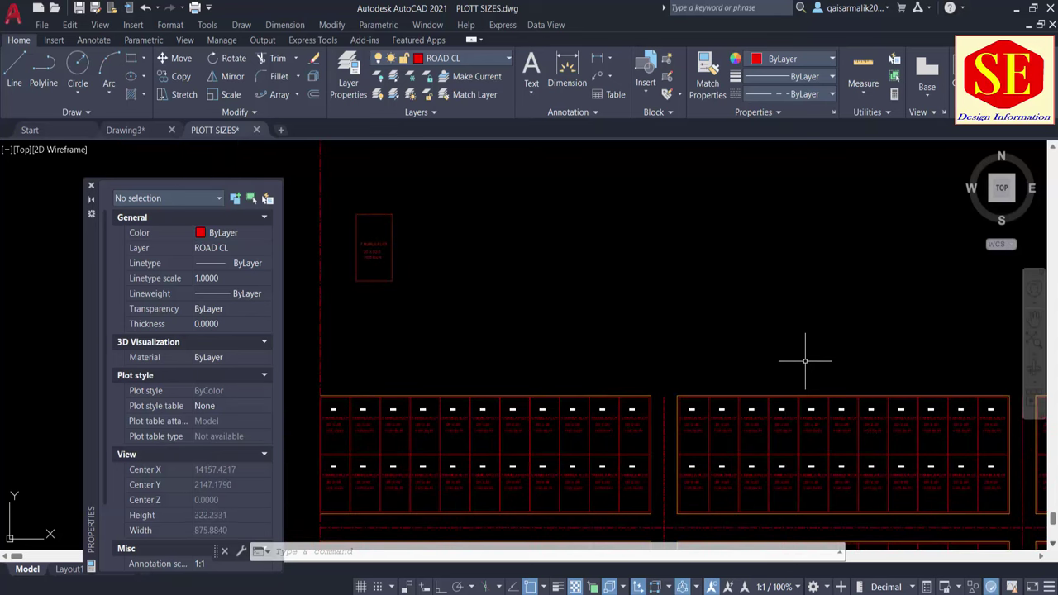
Step: Draw a 40' vertical line upward from the corner of the 5 Marla plot row
scroll(293, 395, "up", 2)
scroll(305, 397, "up", 2)
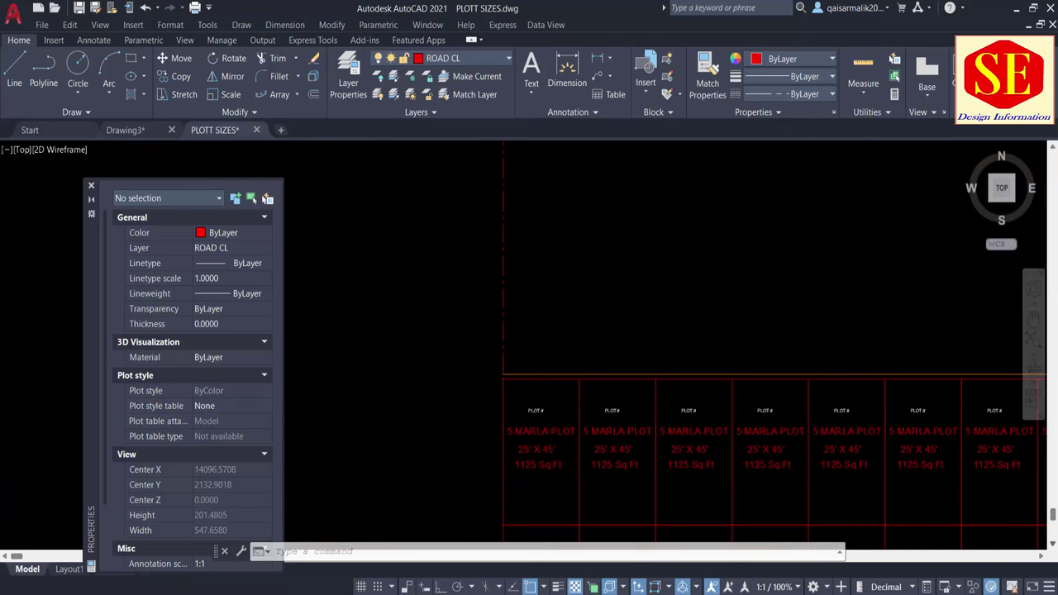
scroll(484, 383, "up", 2)
key("Escape")
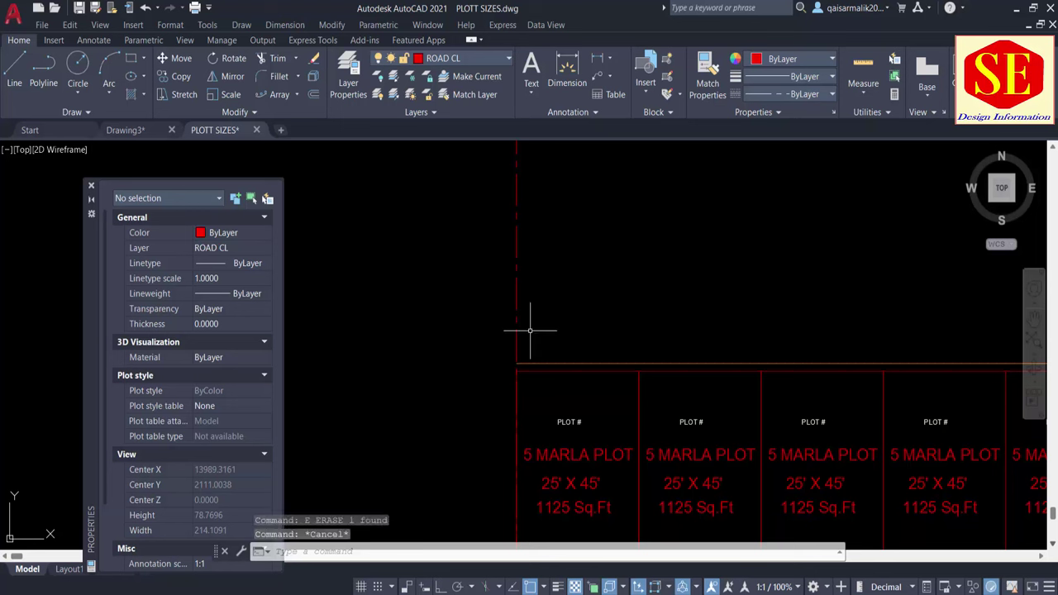
type("l")
key("Return")
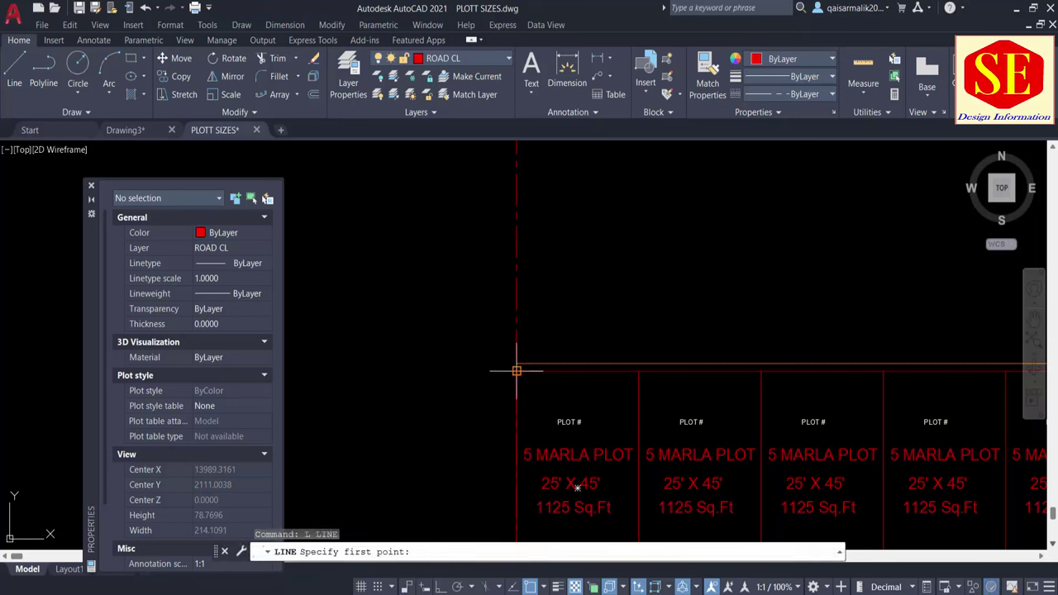
left_click(516, 371)
type("40")
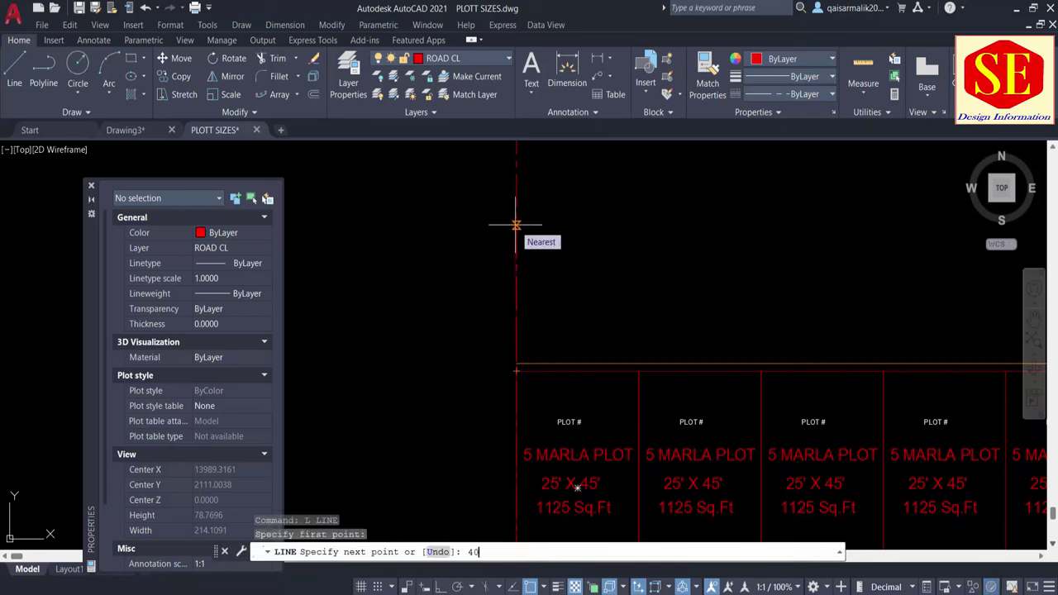
key("Return")
key("Escape")
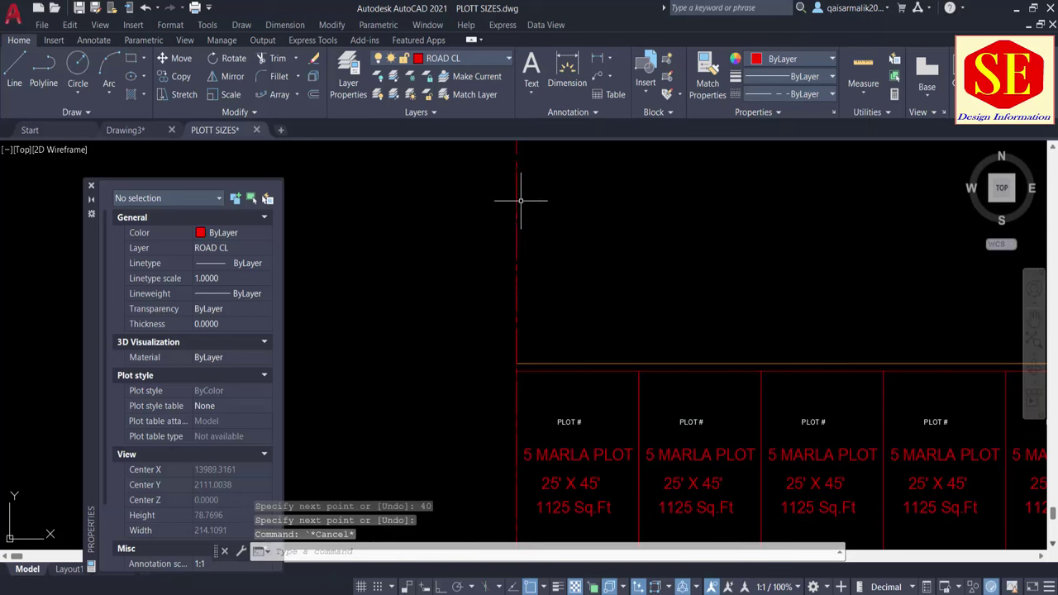
Step: Change the new vertical line's colour to Green
left_click(519, 200)
left_click(770, 63)
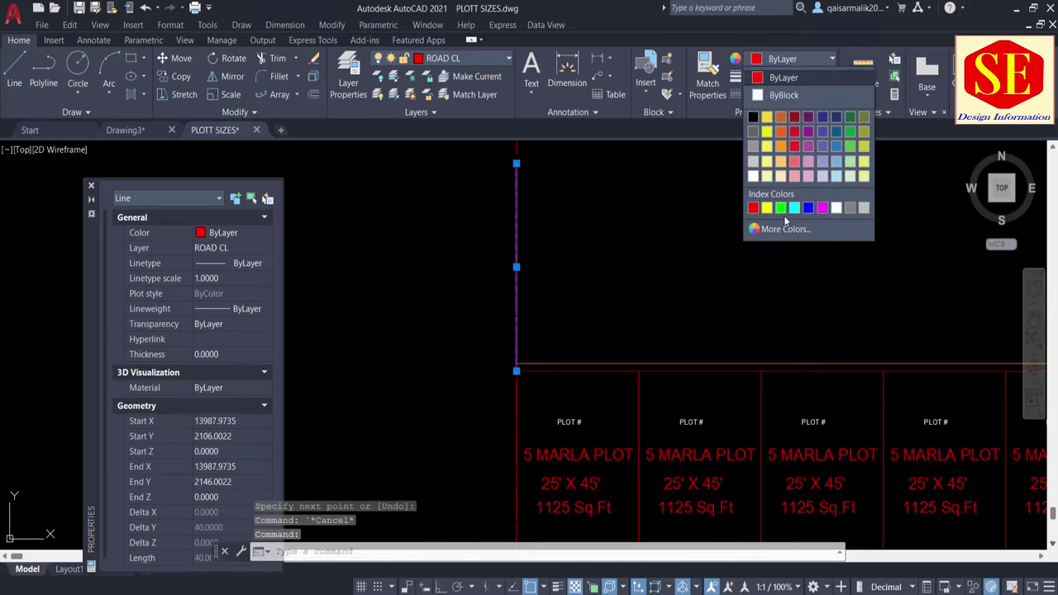
left_click(780, 208)
key("Escape")
scroll(573, 337, "down", 2)
scroll(573, 338, "down", 1)
scroll(554, 350, "up", 3)
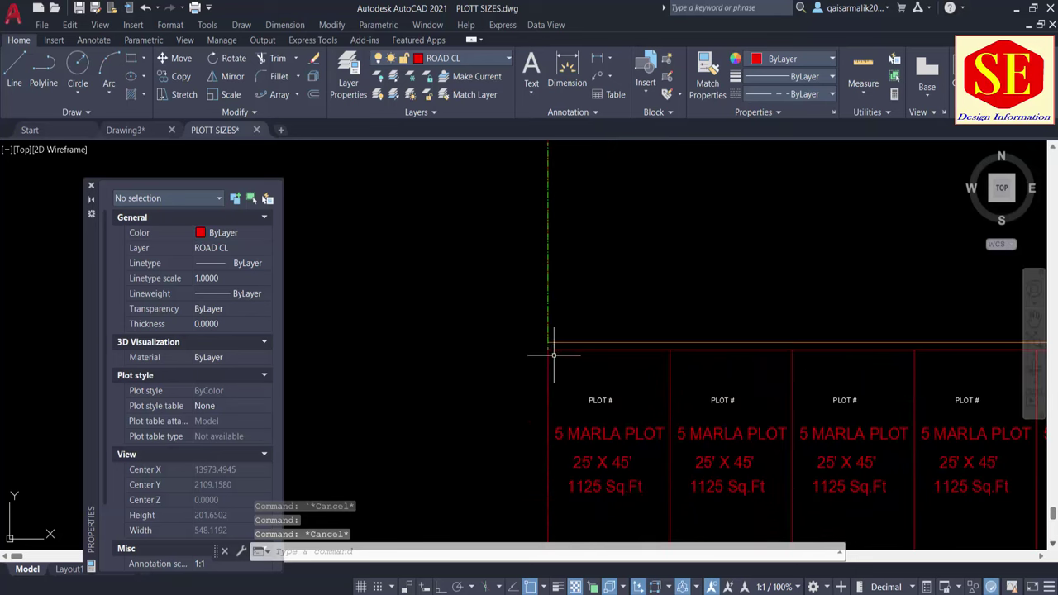
scroll(527, 343, "down", 4)
Step: Move the 7 Marla plot down onto the top end of the green centerline
mouse_move(553, 232)
middle_mouse_down()
mouse_move(547, 416)
mouse_move(593, 346)
middle_mouse_up()
type("m")
key("Return")
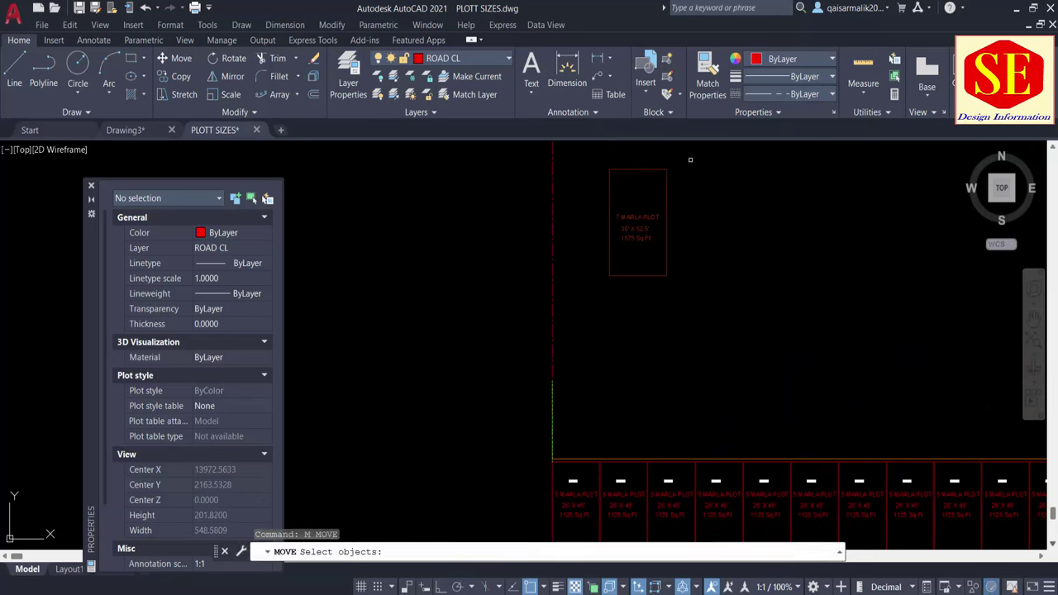
left_click(690, 159)
left_click(598, 295)
key("Return")
left_click(609, 275)
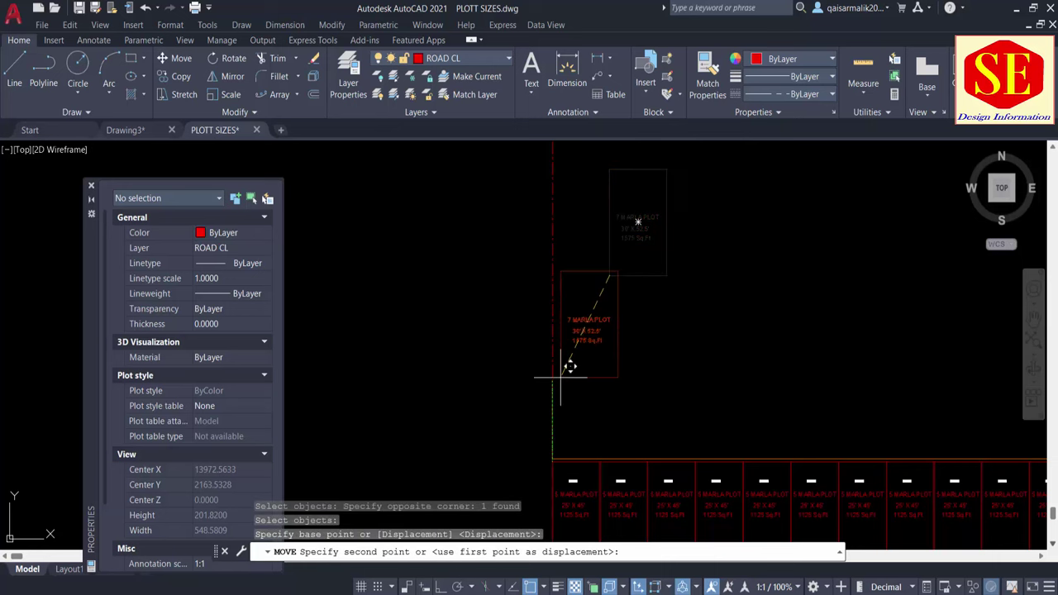
left_click(557, 370)
Step: Copy a PLOT # label from a 5 Marla plot into the 7 Marla plot
middle_click_drag(614, 378, 626, 353)
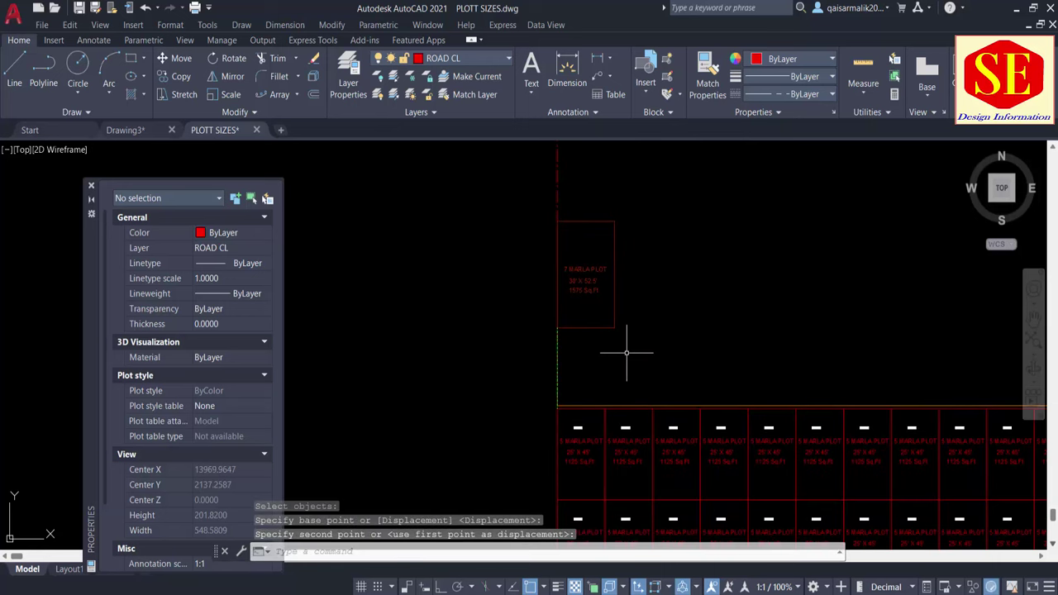
key("Escape")
scroll(572, 433, "up", 2)
type("co")
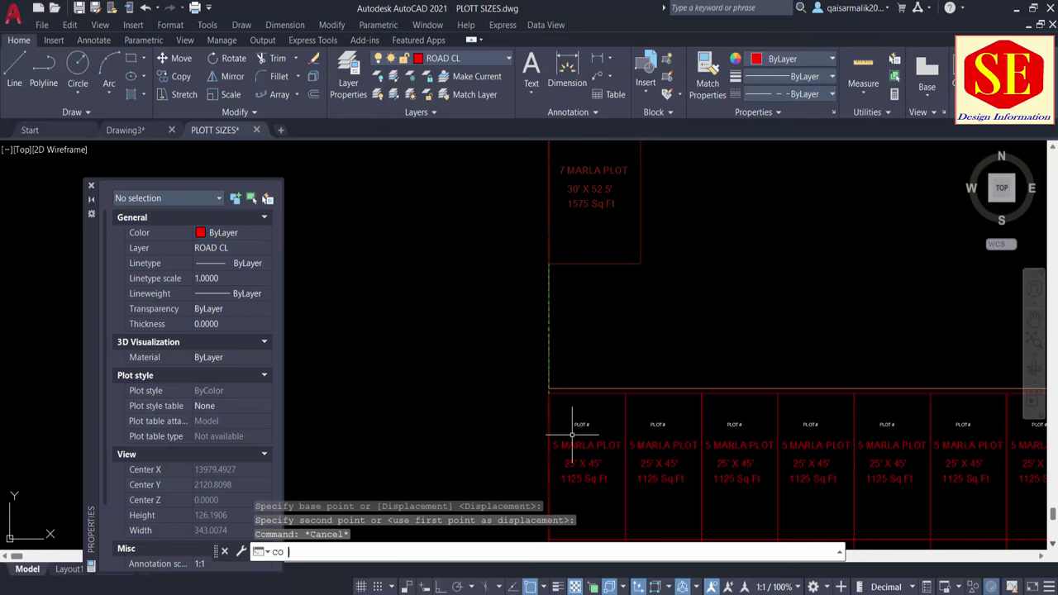
key("Return")
left_click(578, 430)
key("Return")
left_click(578, 424)
middle_click_drag(720, 147, 698, 299)
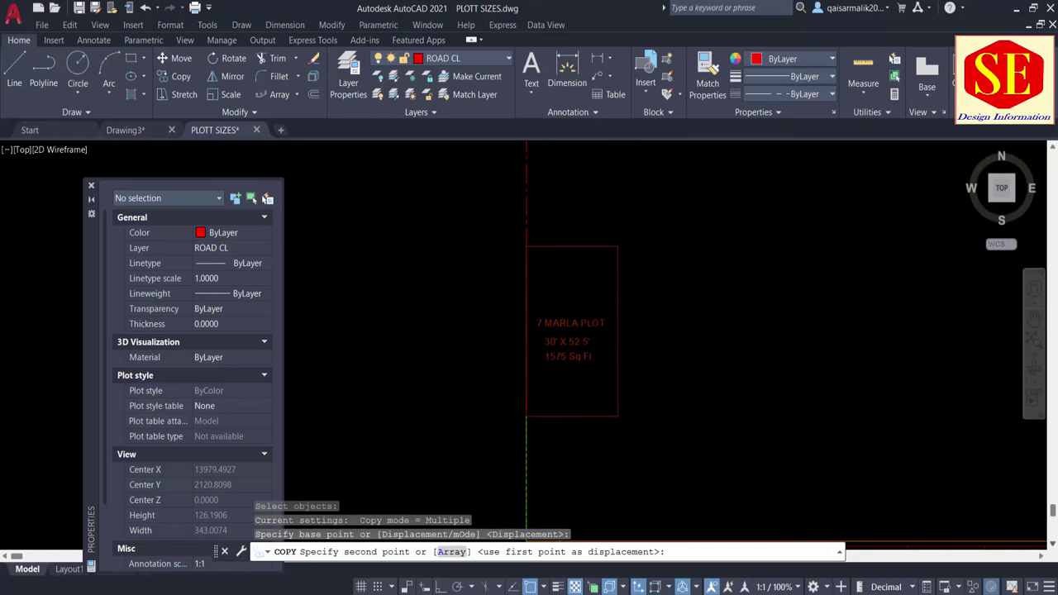
scroll(611, 281, "up", 2)
scroll(578, 290, "up", 3)
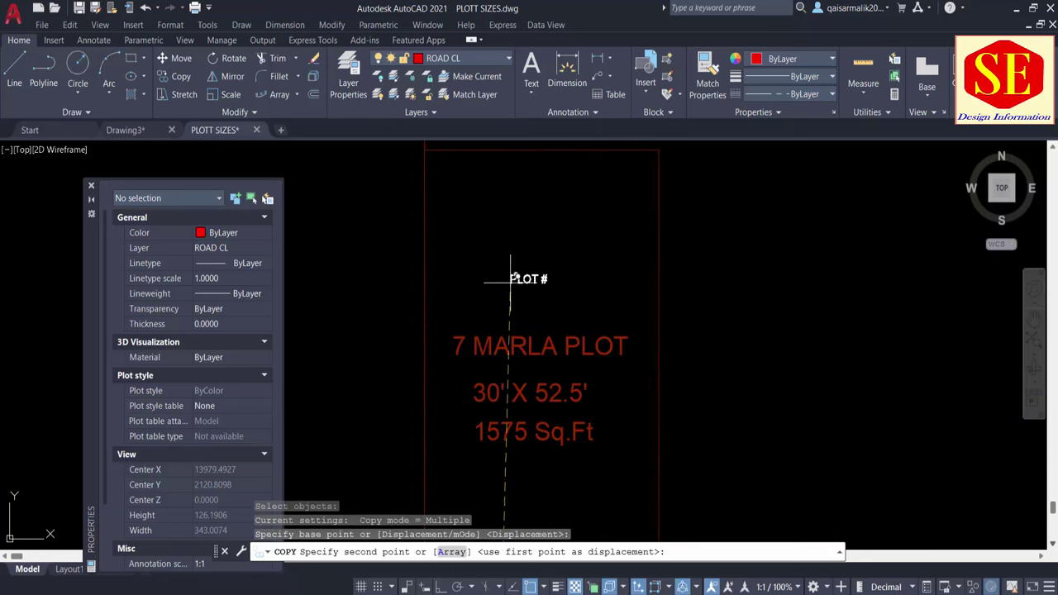
left_click(510, 279)
scroll(586, 236, "down", 4)
key("Escape")
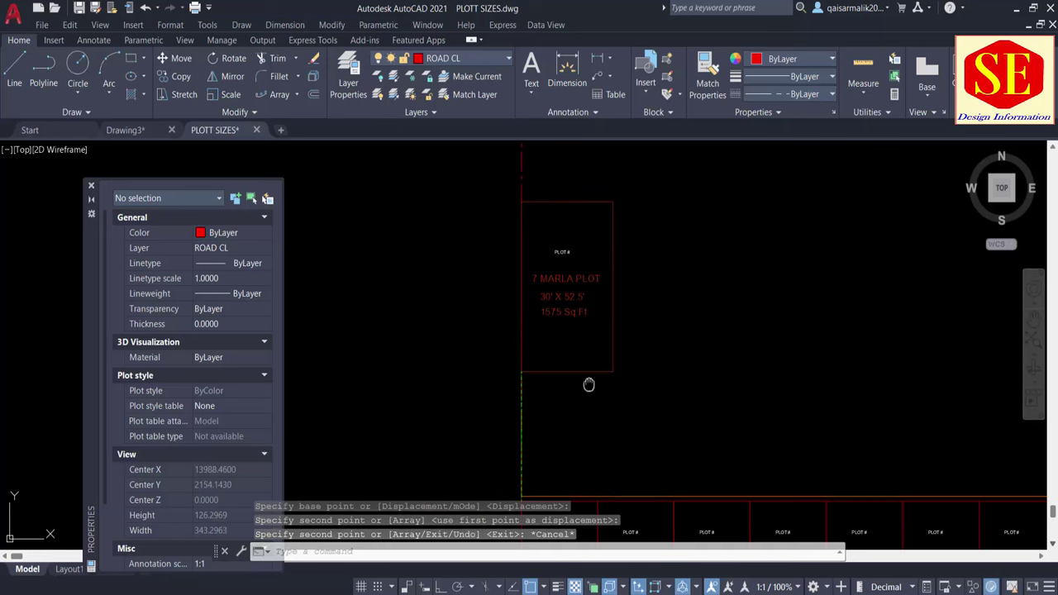
middle_click_drag(589, 385, 591, 305)
left_click(597, 58)
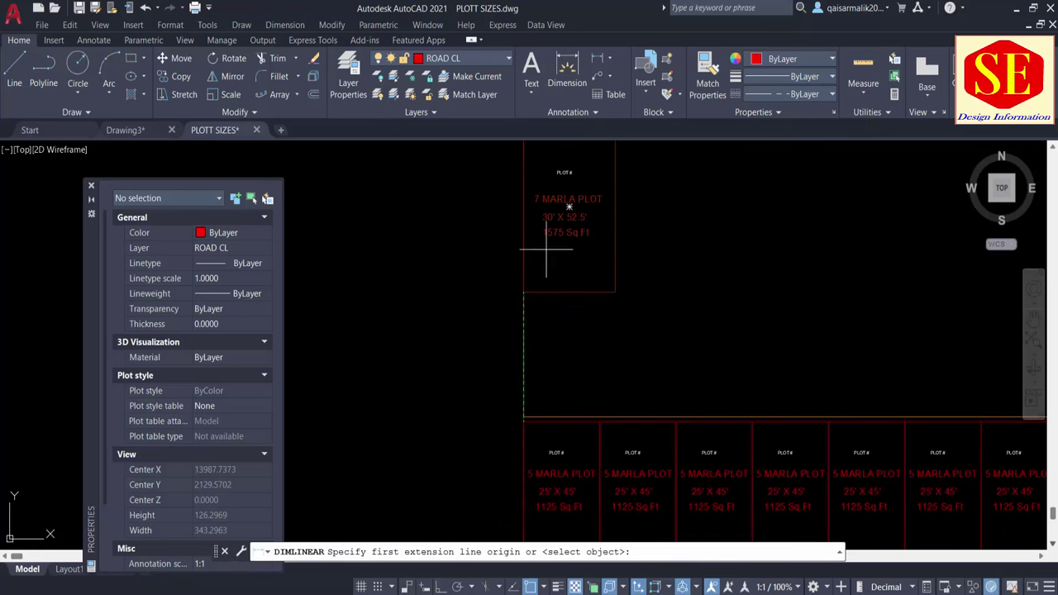
Step: Dimension the 40' gap from the 7 Marla plot's corner to the road edge
left_click(567, 292)
left_click(567, 422)
scroll(572, 400, "up", 4)
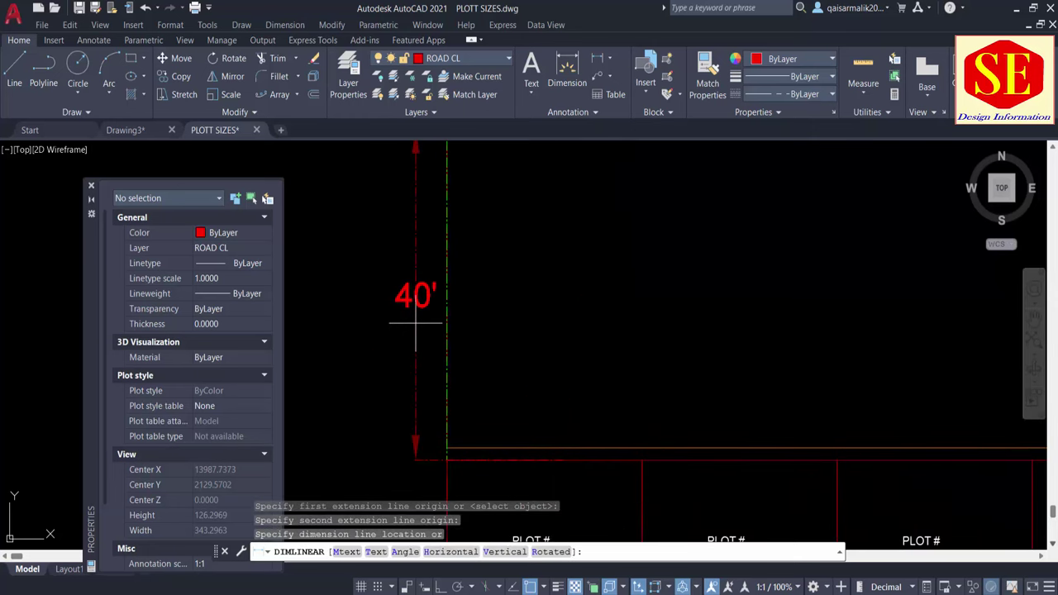
scroll(415, 322, "down", 2)
left_click(416, 322)
key("Escape")
scroll(503, 331, "down", 2)
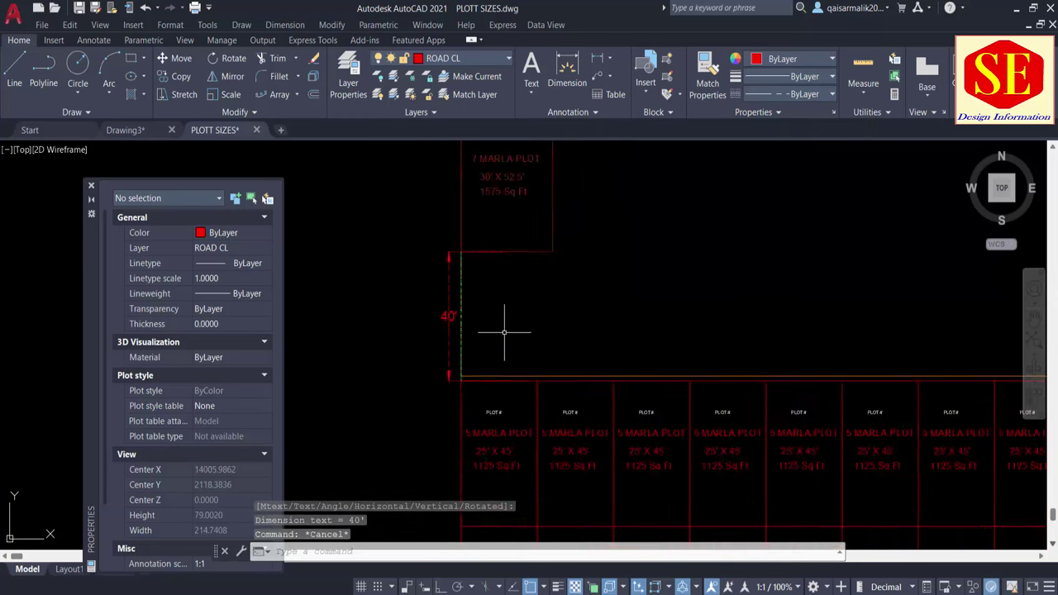
scroll(555, 394, "down", 2)
middle_click_drag(508, 473, 515, 366)
scroll(514, 366, "up", 4)
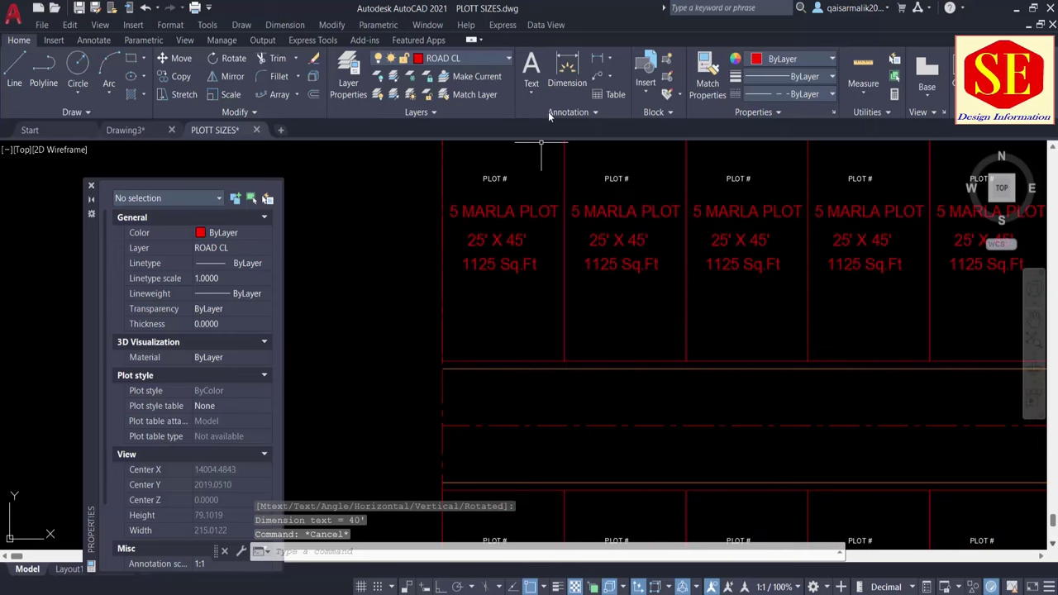
Step: Measure the 25' road width between the plot rows without placing a dimension
left_click(567, 82)
left_click(518, 362)
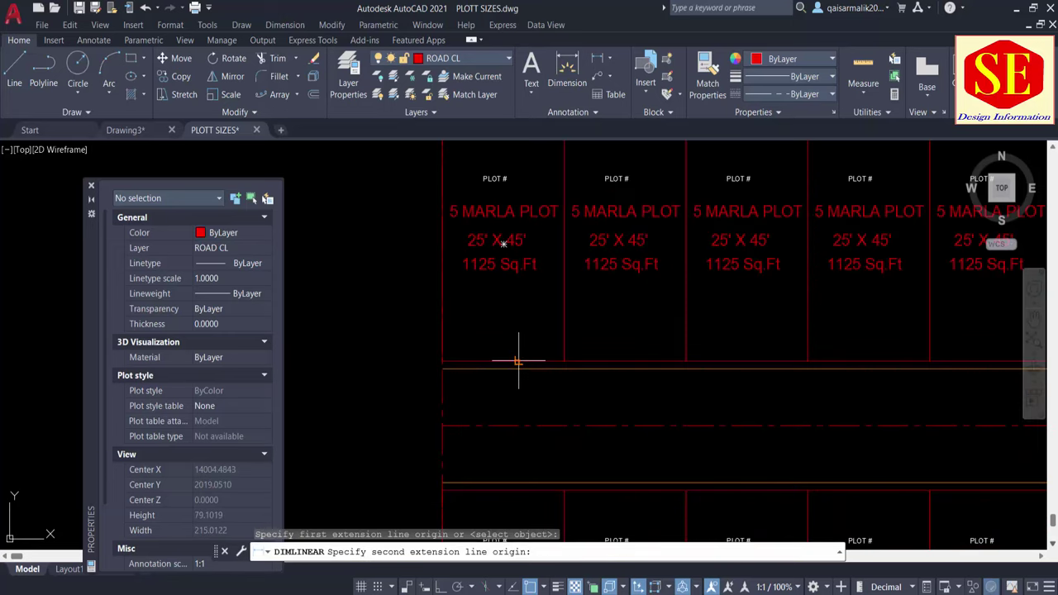
left_click(512, 483)
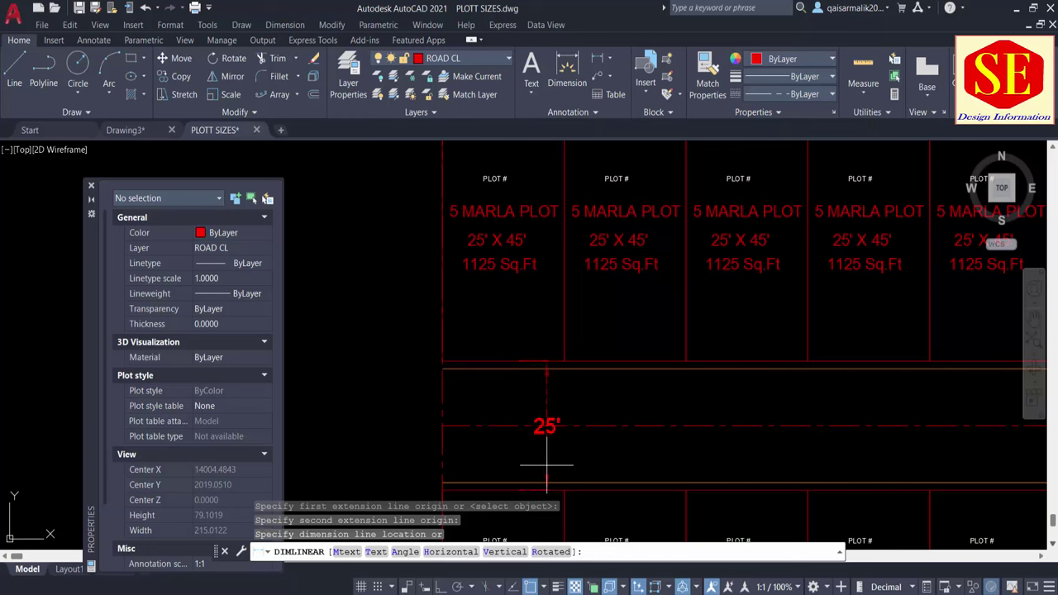
key("Escape")
scroll(521, 463, "down", 5)
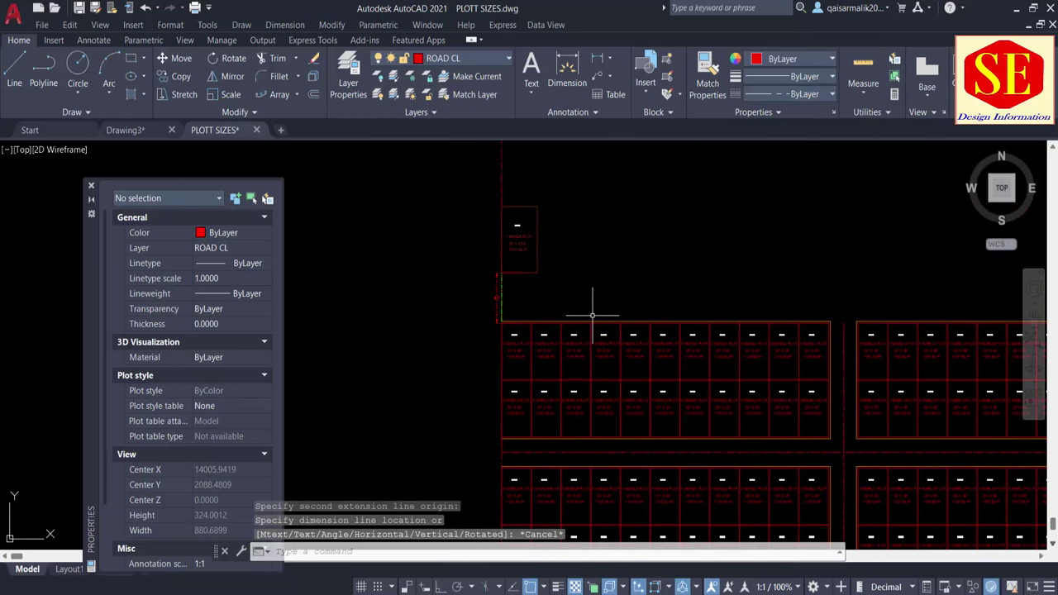
Step: Erase the 40' dimension beside the 7 Marla plot
middle_click_drag(587, 257, 574, 306)
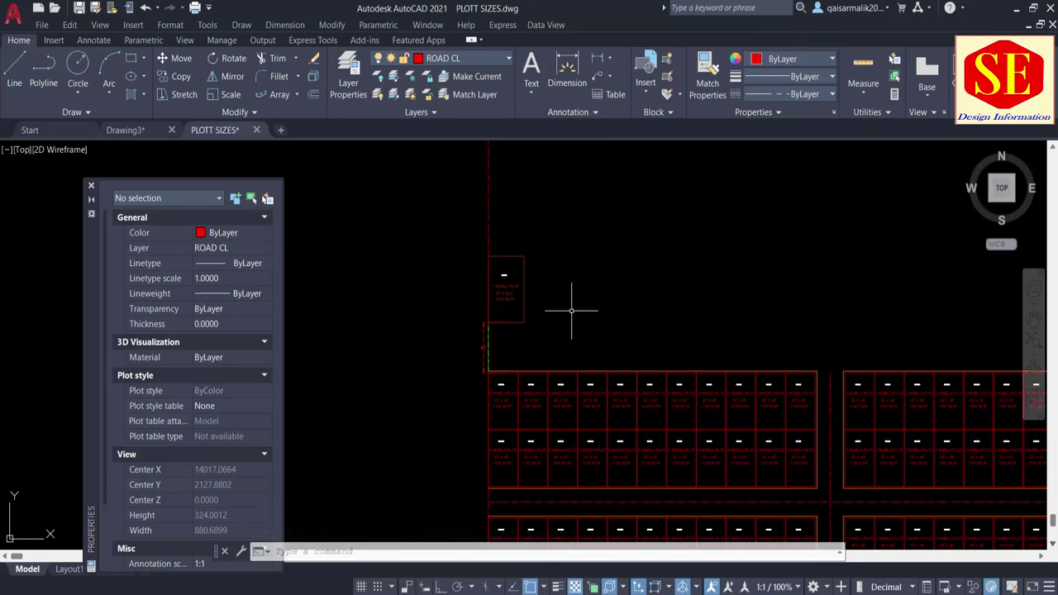
key("Escape")
key("Escape")
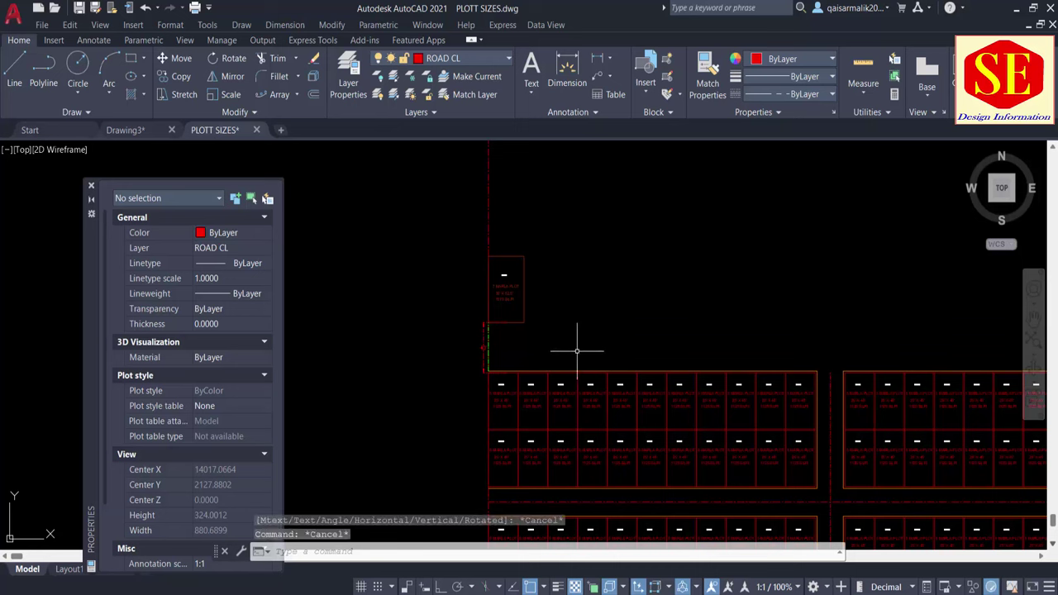
scroll(487, 318, "up", 2)
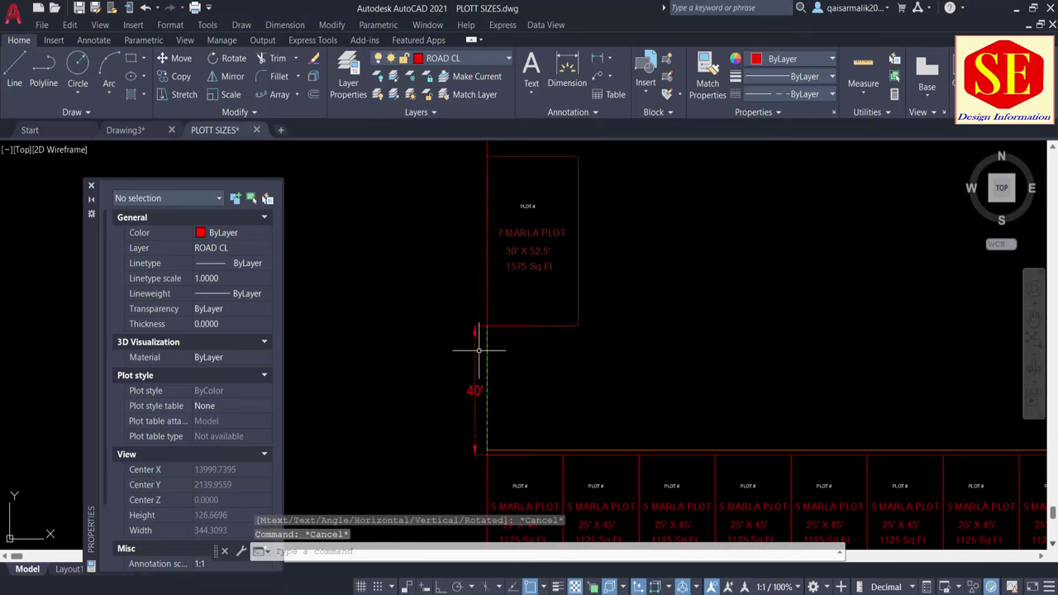
left_click(478, 350)
type("e")
key("Return")
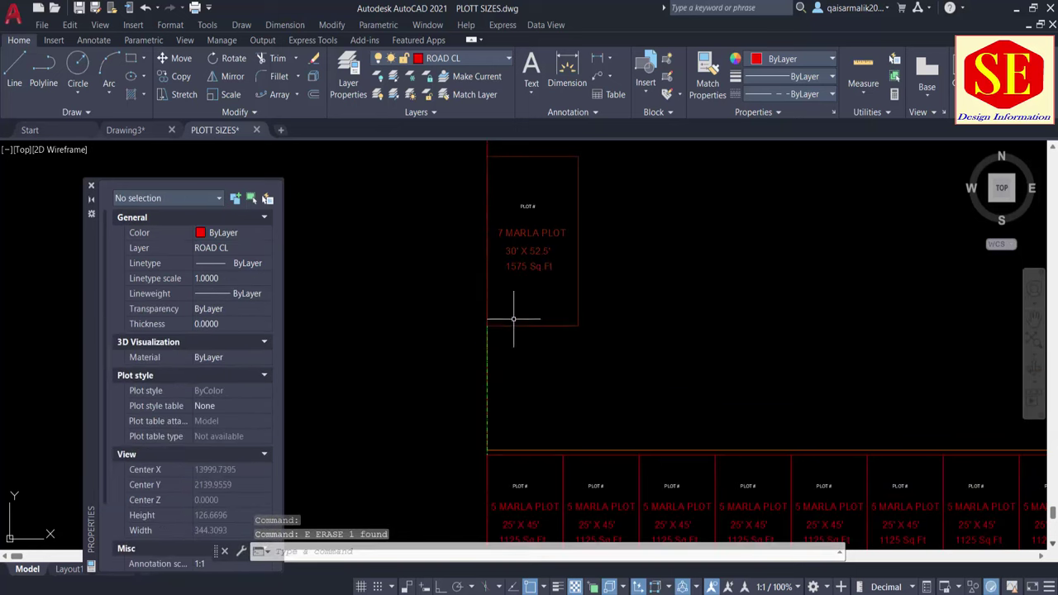
scroll(534, 390, "down", 2)
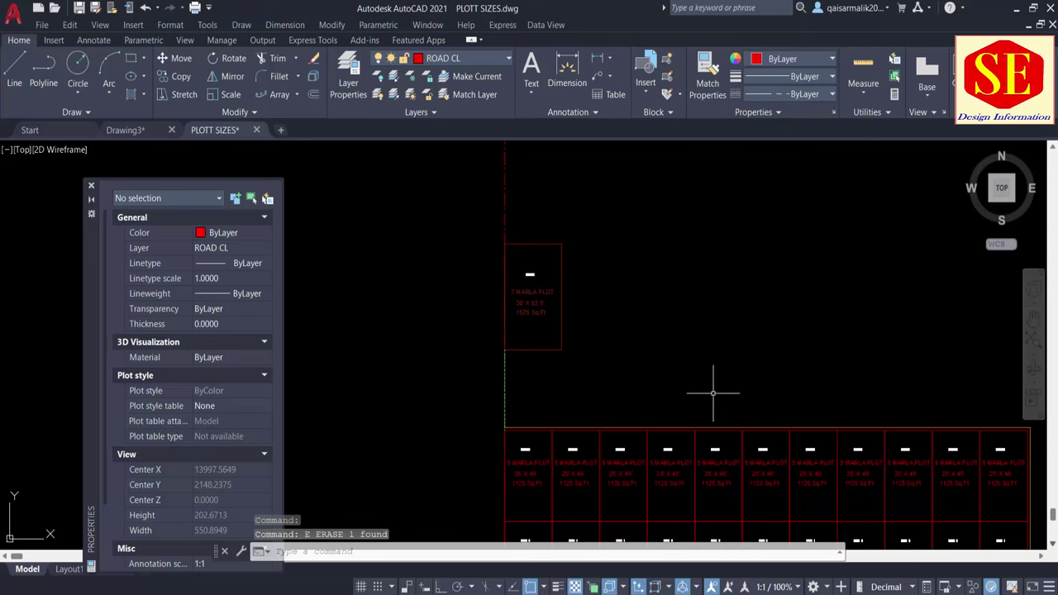
middle_click_drag(713, 389, 621, 376)
key("Escape")
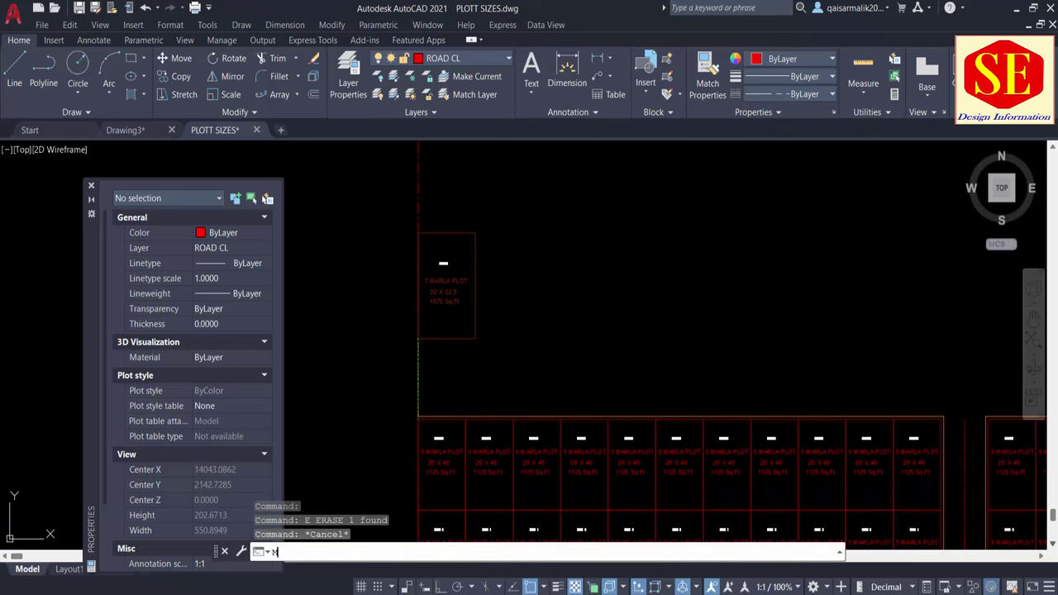
type("co")
Step: Copy the 7 Marla plot from its bottom-left corner directly above the original
key("Return")
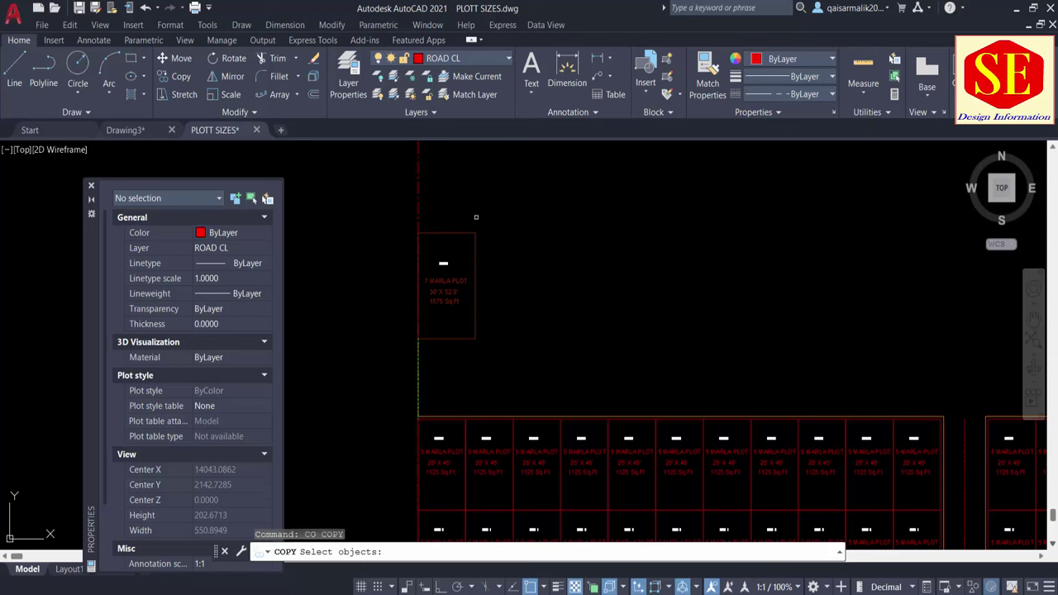
left_click(501, 211)
left_click(435, 363)
key("Return")
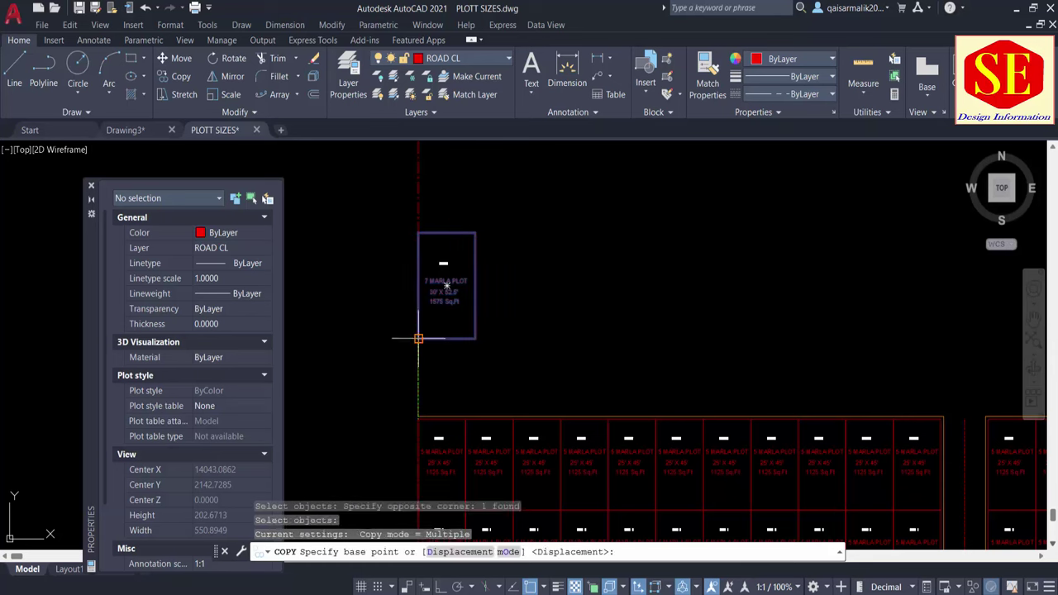
left_click(418, 338)
left_click(418, 232)
key("Escape")
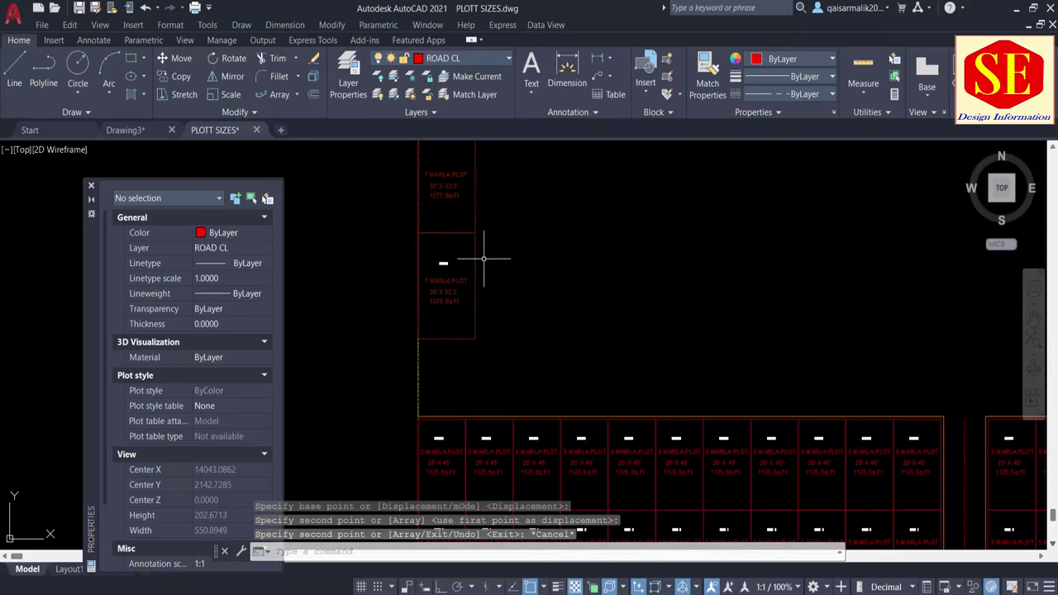
scroll(511, 263, "down", 2)
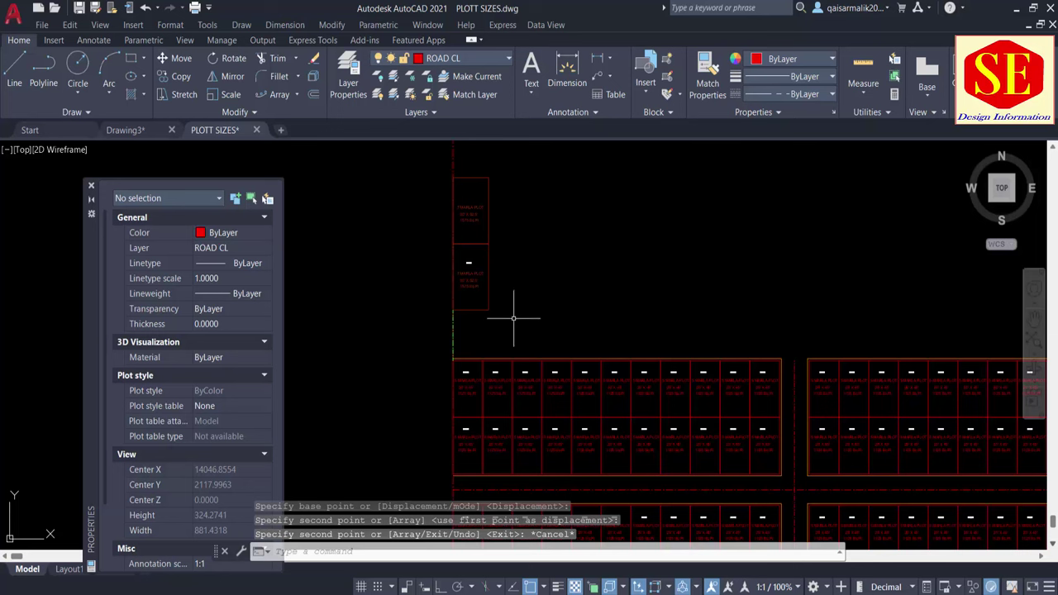
middle_click_drag(477, 350, 482, 402)
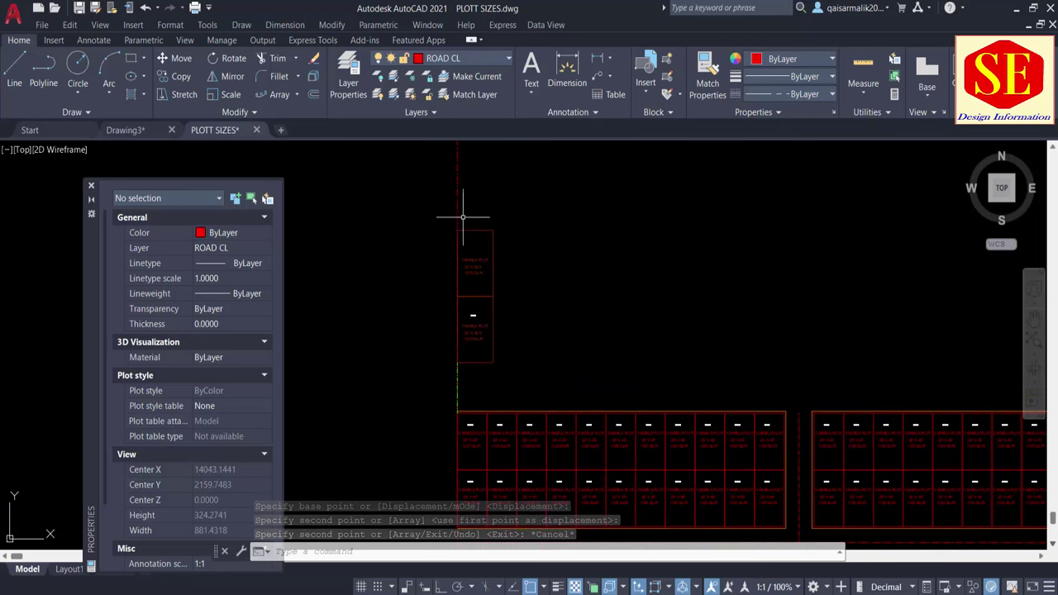
middle_click_drag(548, 350, 538, 332)
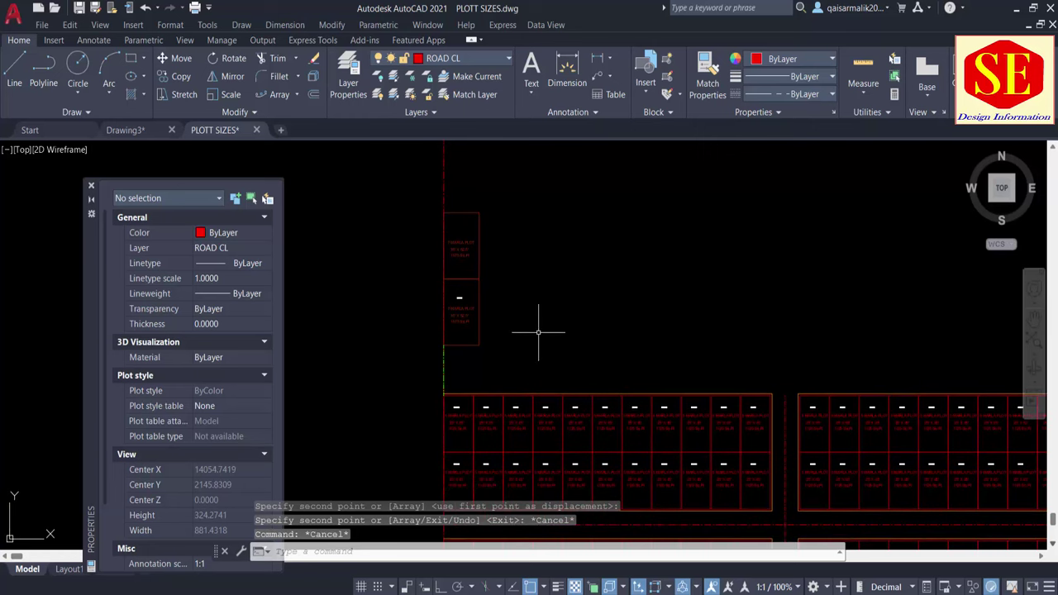
Step: Start a polyline from the plot's lower corner along the road with Ortho on, then cancel it
type("pl")
key("Return")
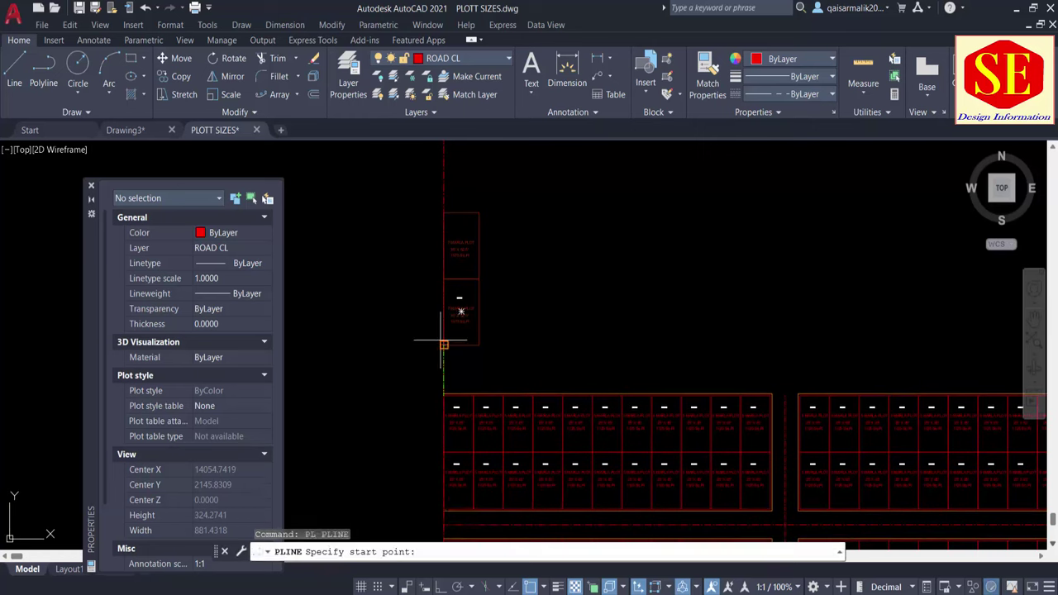
left_click(444, 344)
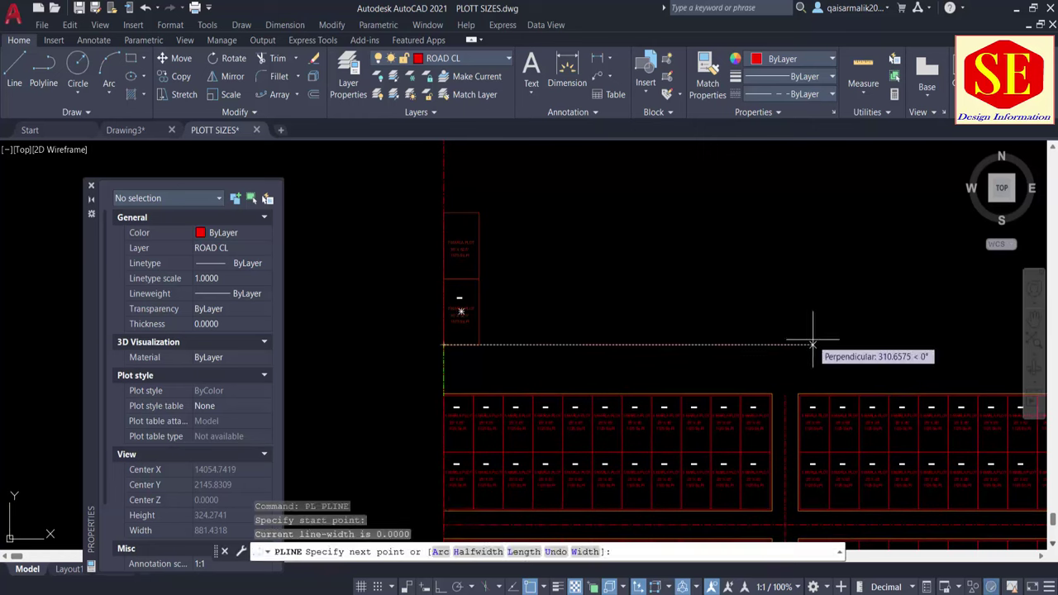
middle_click_drag(843, 300, 708, 354)
key("F8")
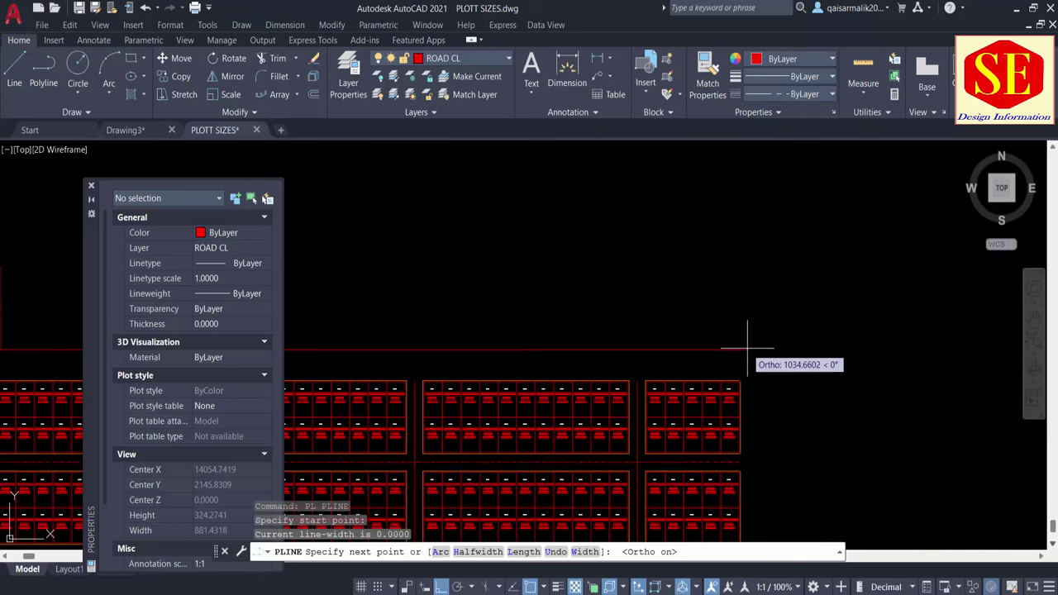
key("Escape")
scroll(833, 368, "down", 2)
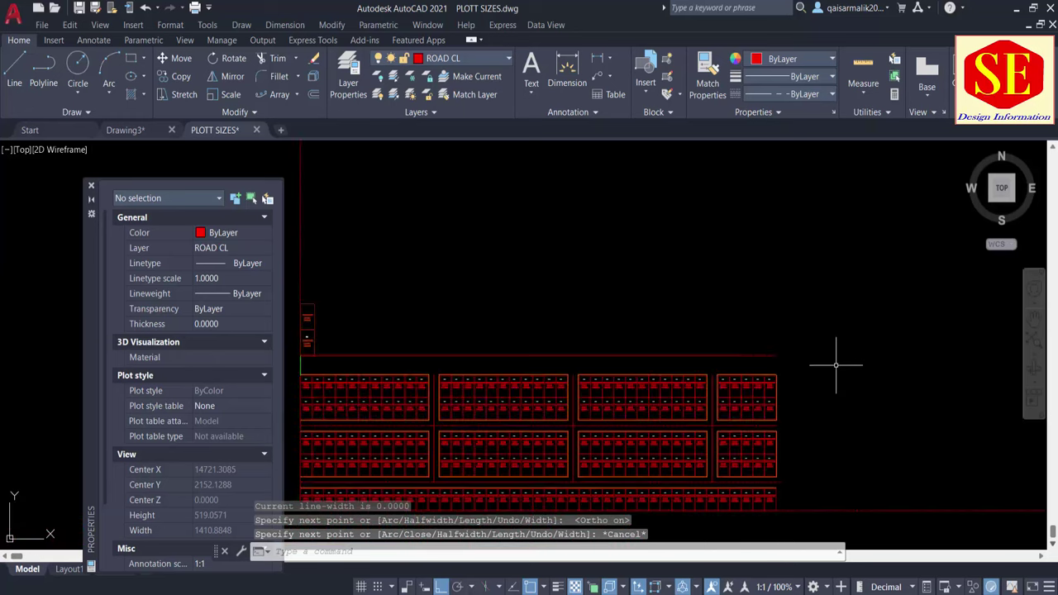
key("Escape")
scroll(438, 339, "up", 2)
middle_click_drag(436, 330, 534, 257)
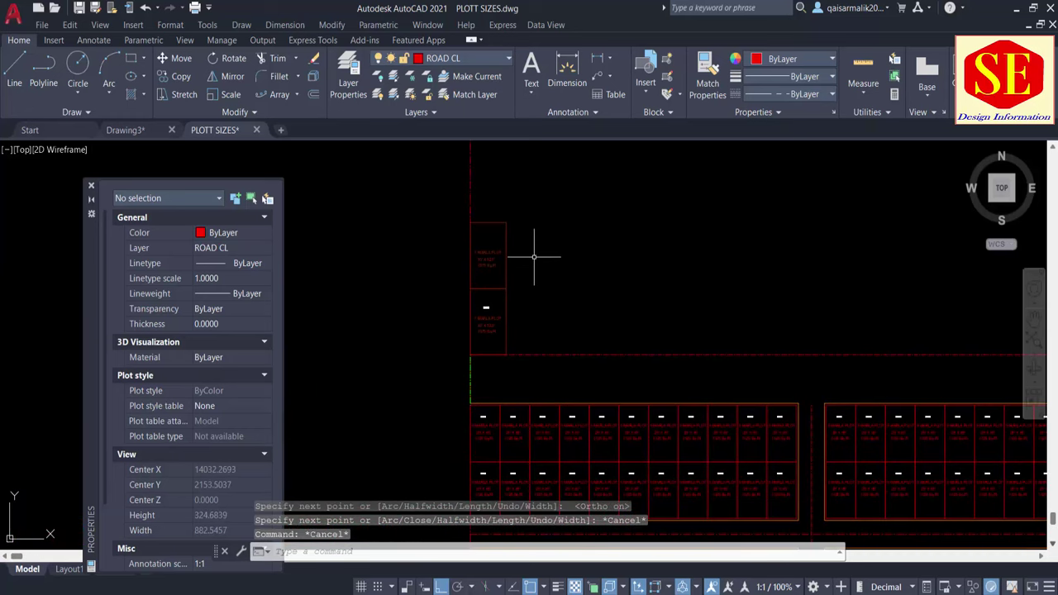
Step: Copy the plot marker text into the upper 7 Marla plot
type("co")
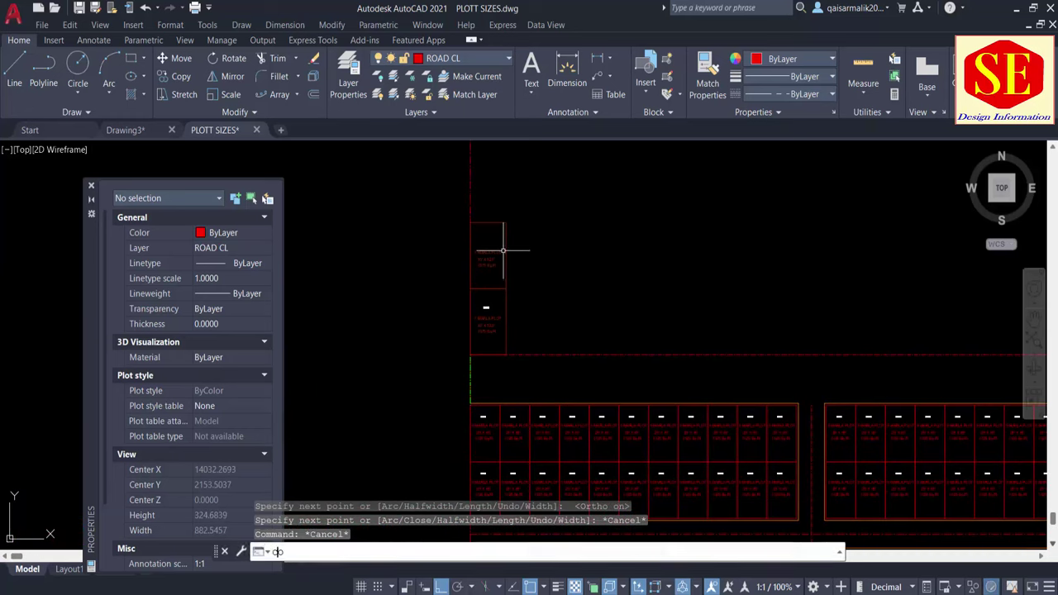
key("Return")
left_click(486, 308)
key("Return")
left_click(550, 320)
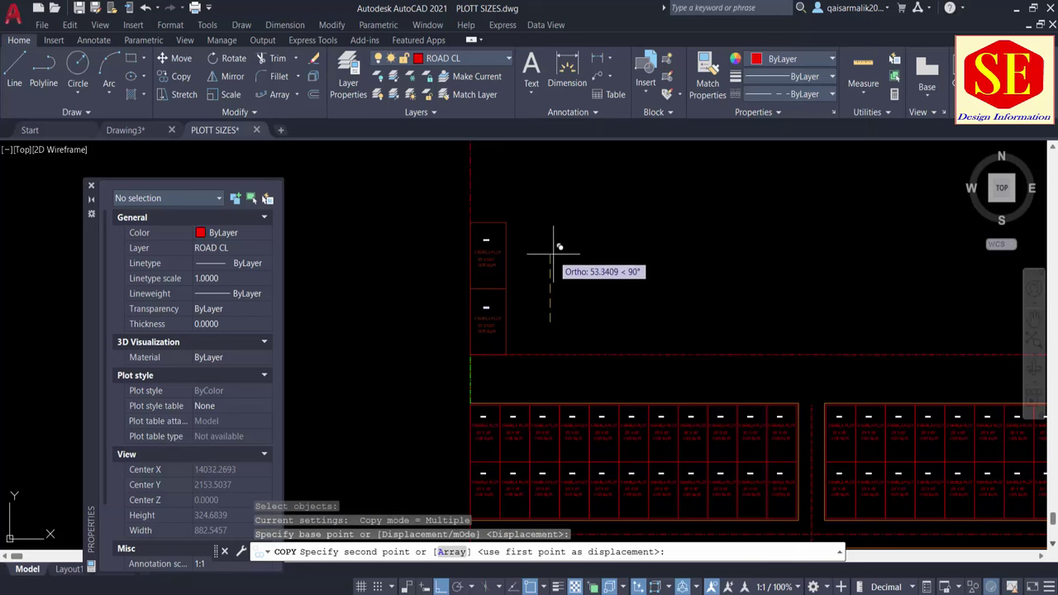
left_click(554, 246)
key("Escape")
middle_click_drag(555, 316, 578, 302)
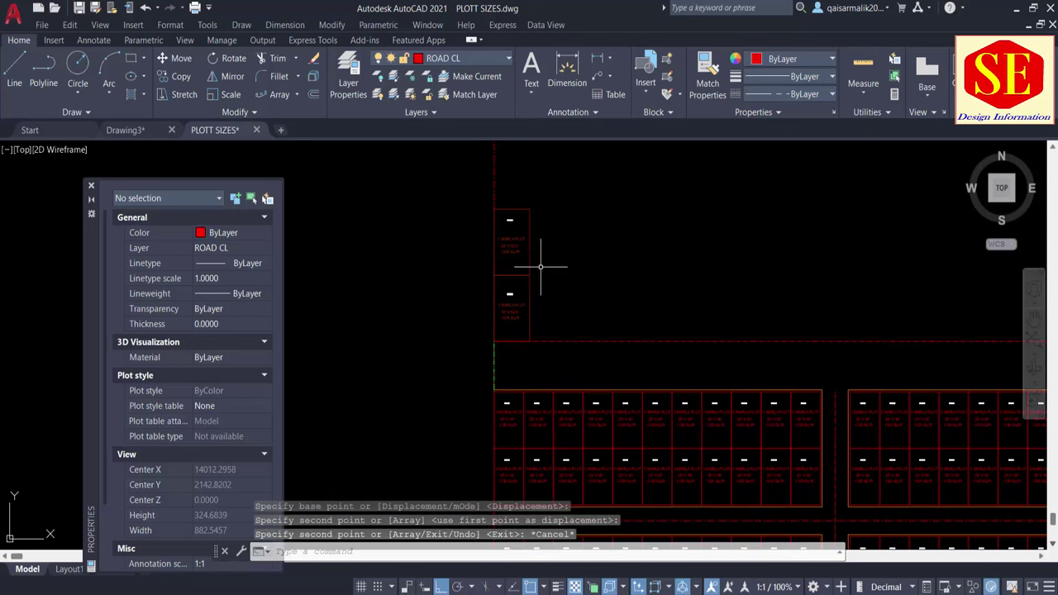
scroll(552, 290, "down", 2)
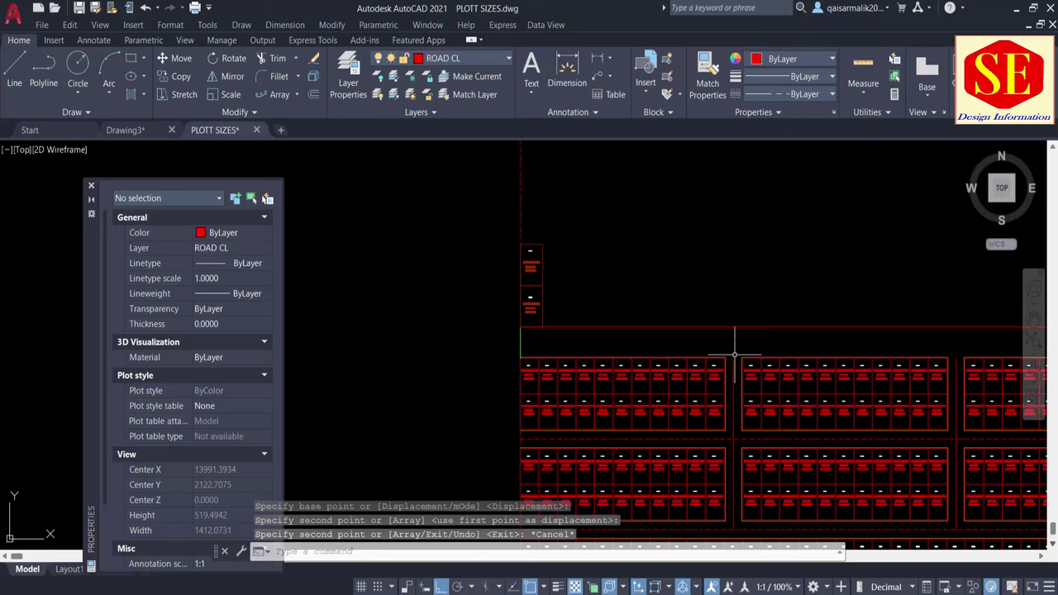
Step: Select both stacked 7 Marla plots and path-array them along the road line
middle_click_drag(670, 318, 608, 340)
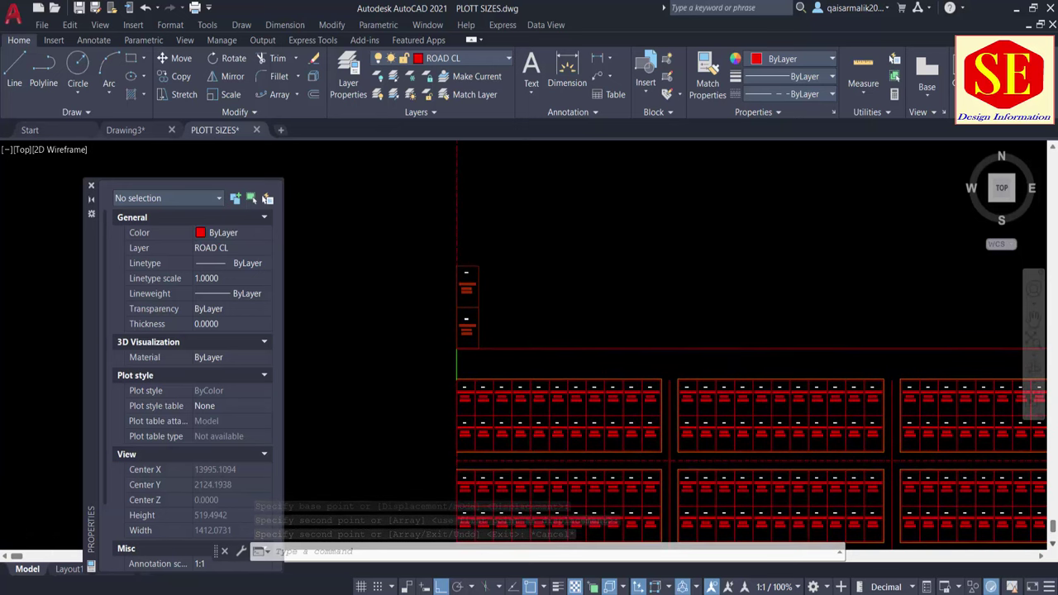
scroll(496, 240, "up", 2)
left_click(498, 263)
left_click(449, 405)
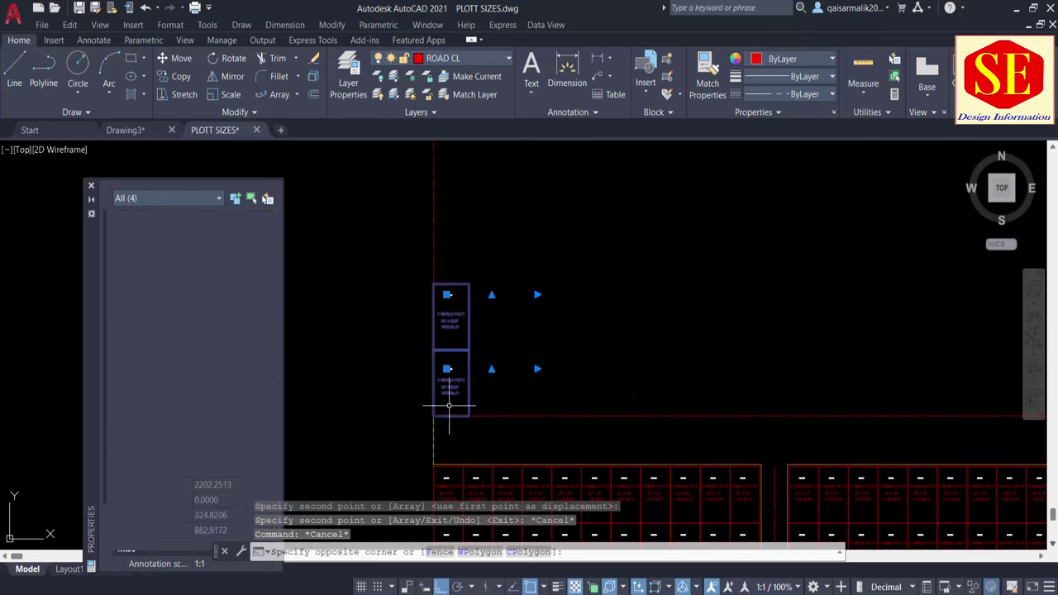
left_click(467, 285)
left_click(449, 371)
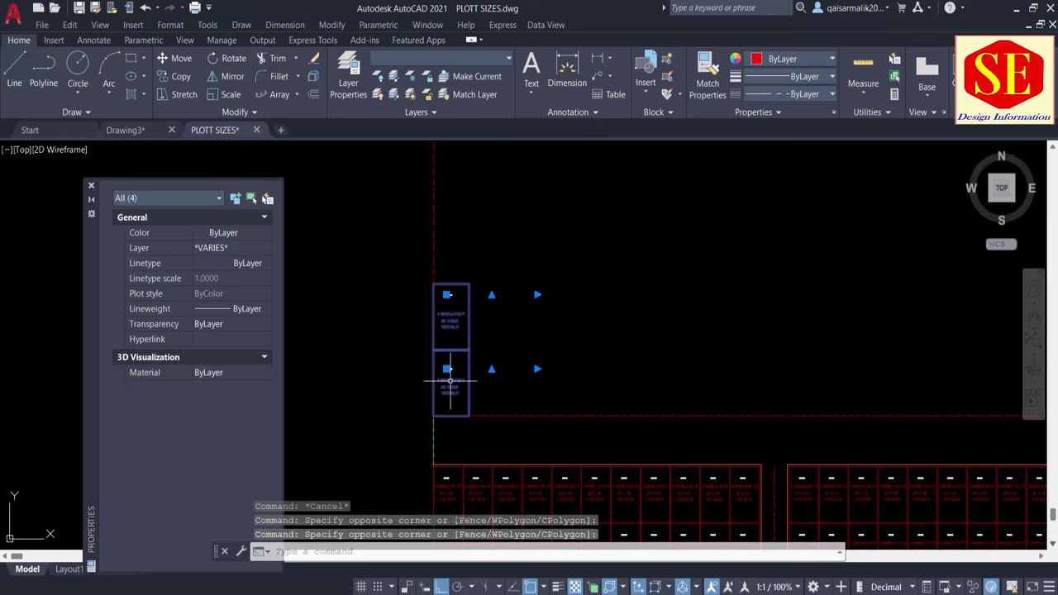
left_click(298, 95)
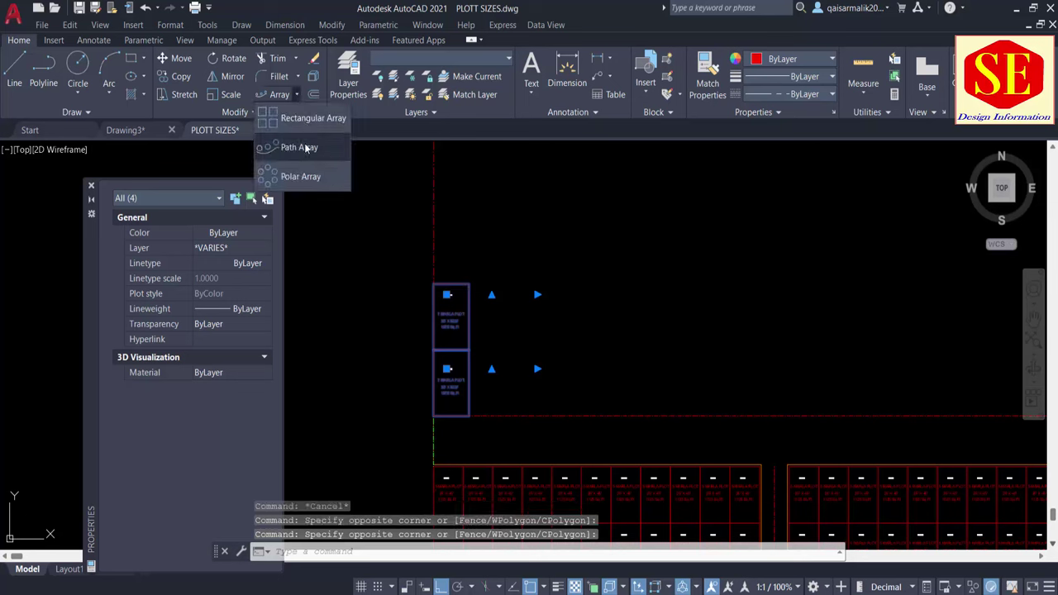
left_click(312, 143)
left_click(500, 254)
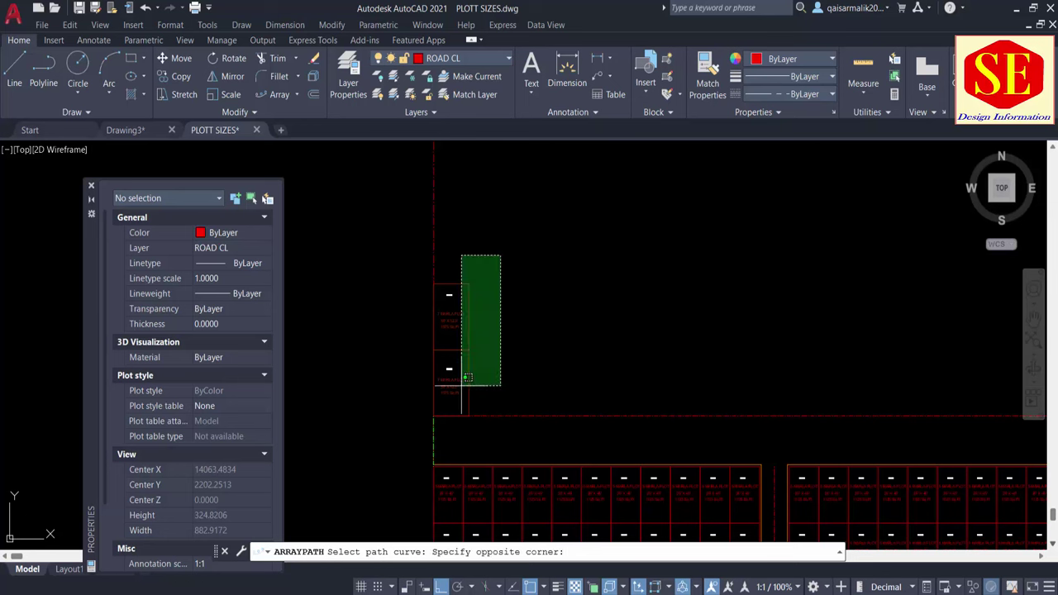
left_click(420, 423)
scroll(452, 373, "up", 4)
left_click(526, 207)
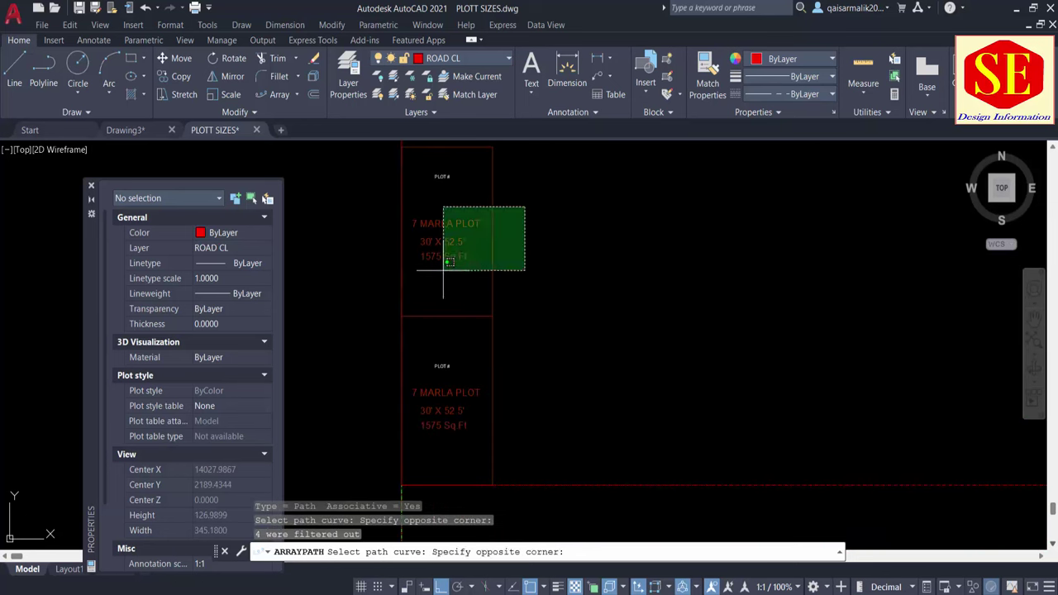
left_click(417, 297)
left_click(442, 177)
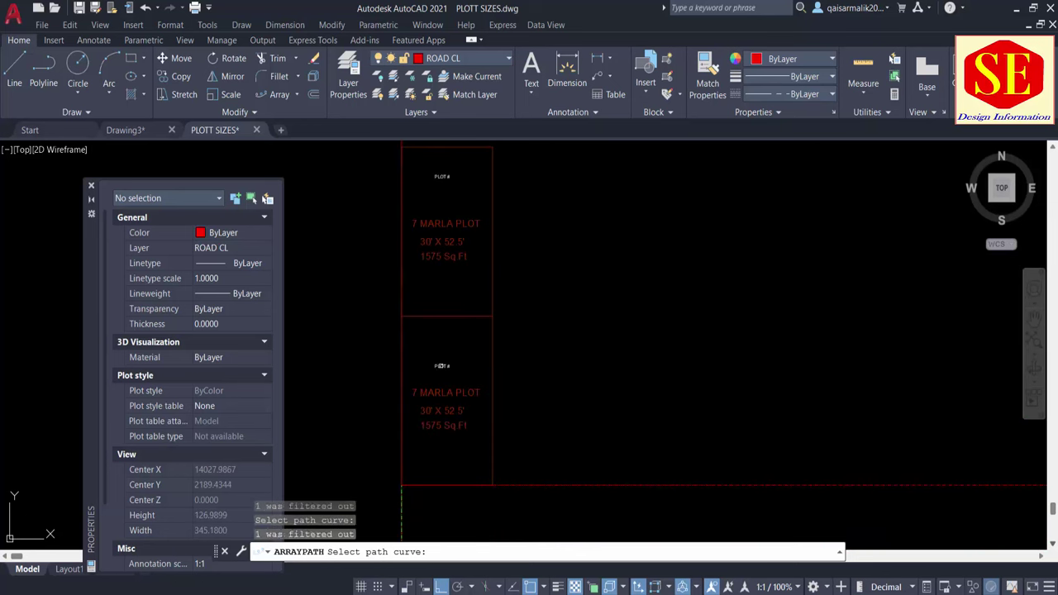
scroll(586, 274, "down", 6)
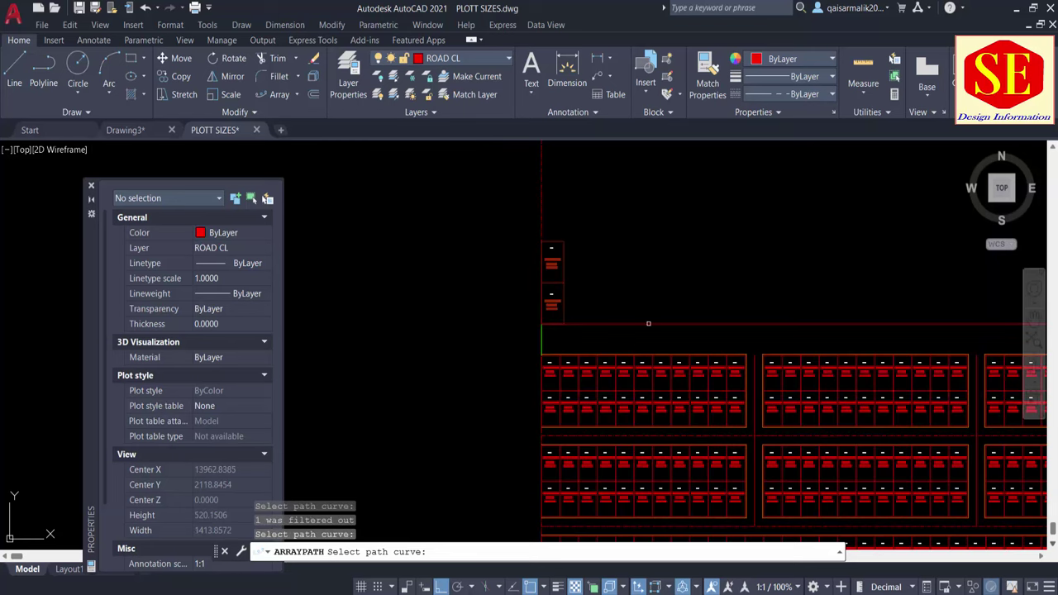
left_click(648, 323)
Step: Keep Measure spacing and set 30 between the arrayed plots
left_click(615, 94)
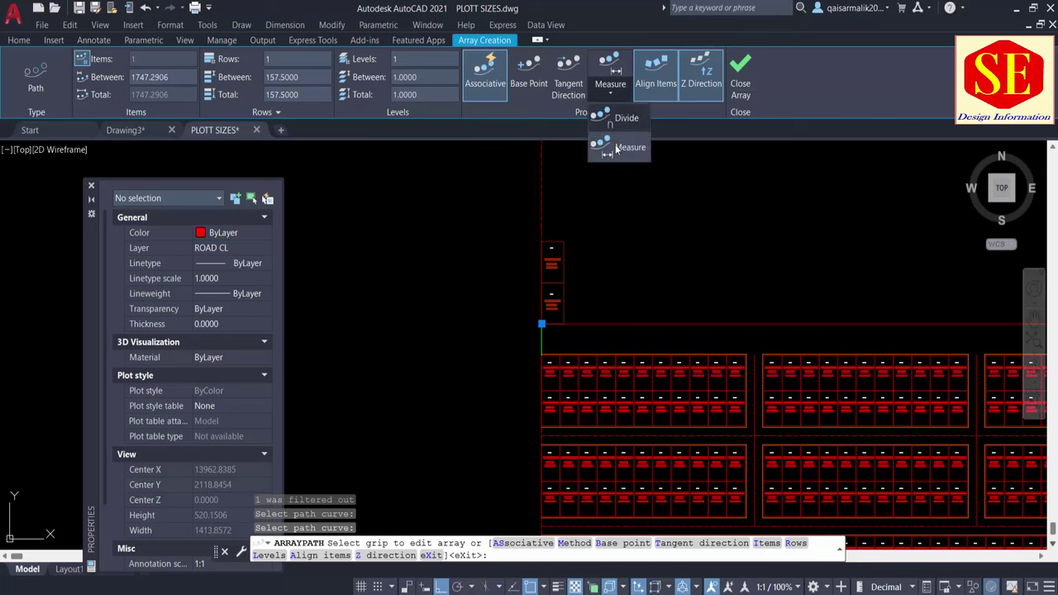
left_click(618, 148)
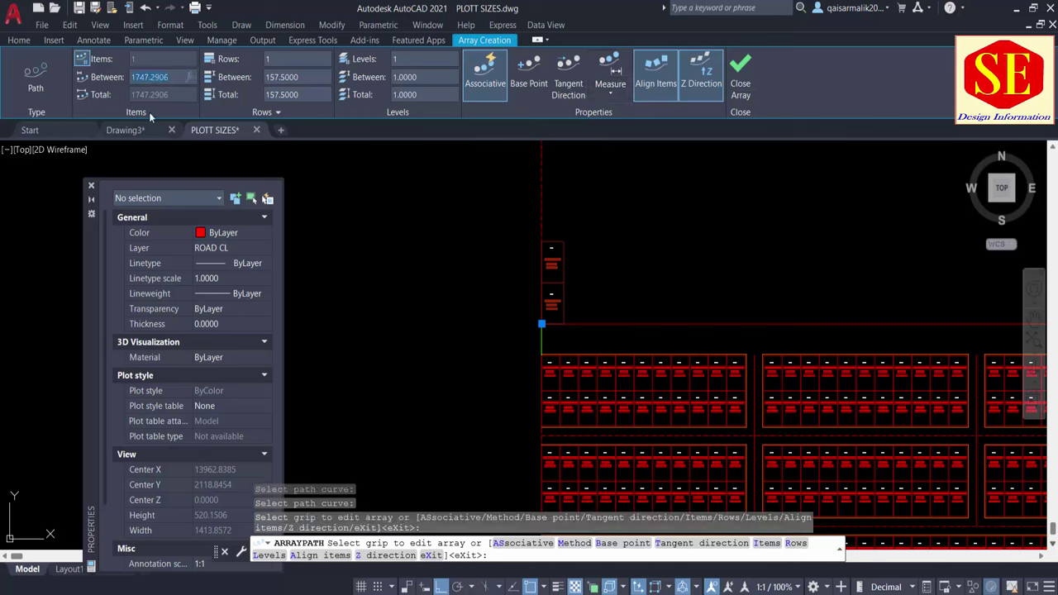
scroll(542, 310, "up", 10)
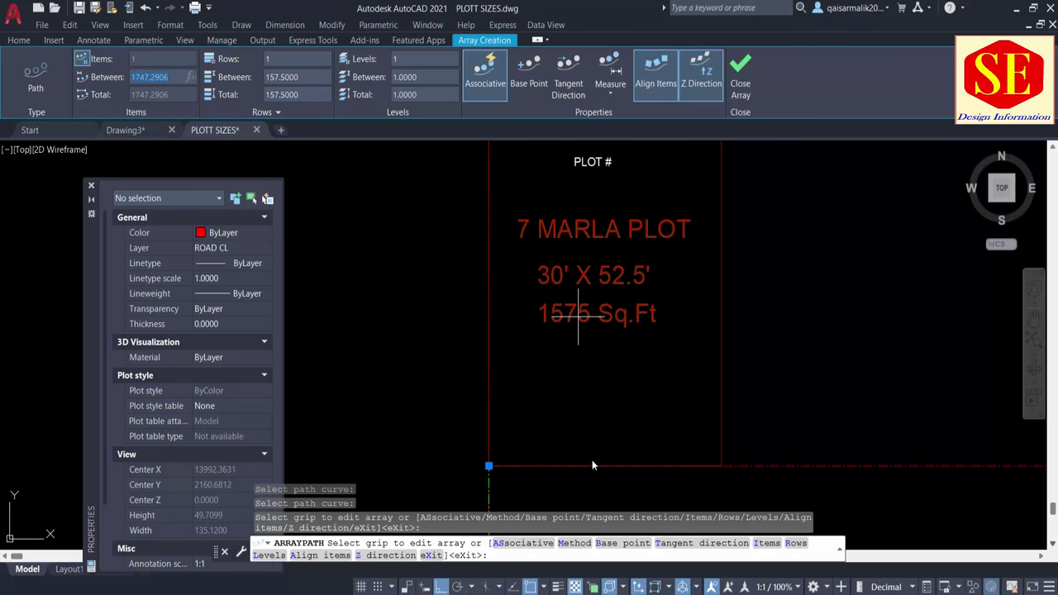
scroll(592, 459, "down", 2)
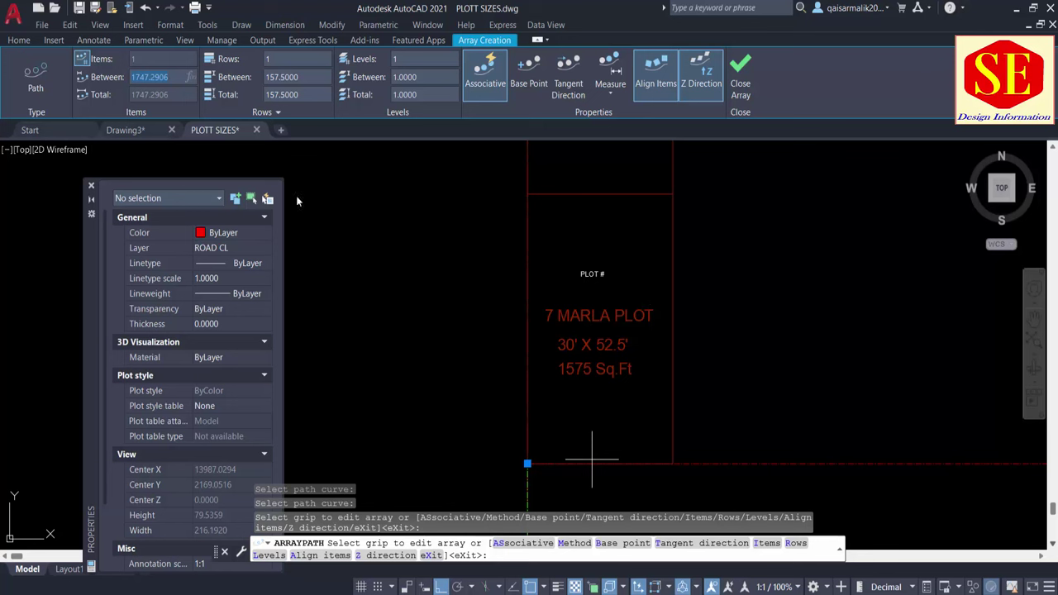
type("30")
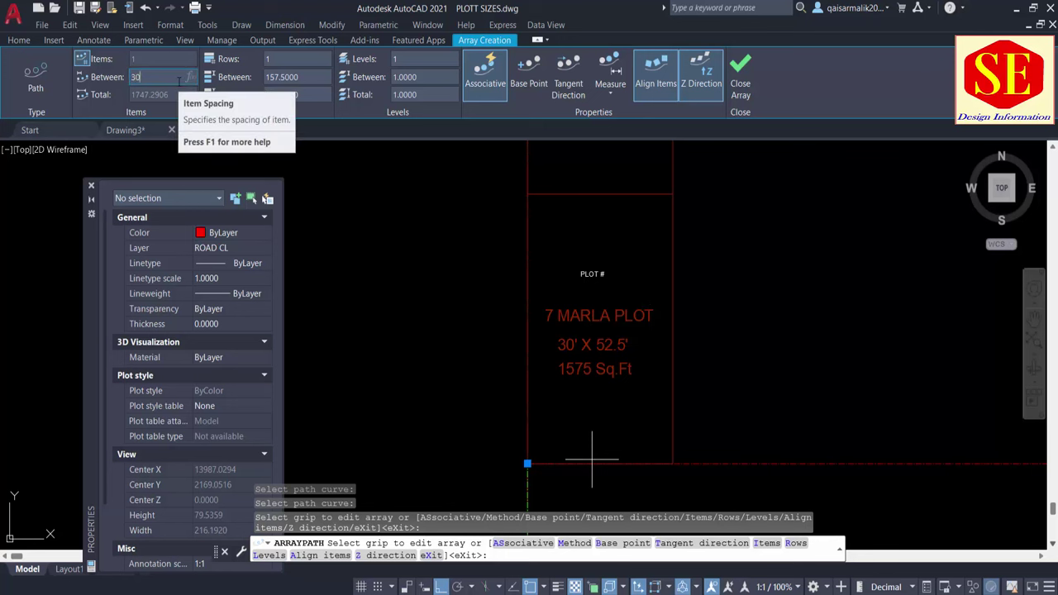
key("Return")
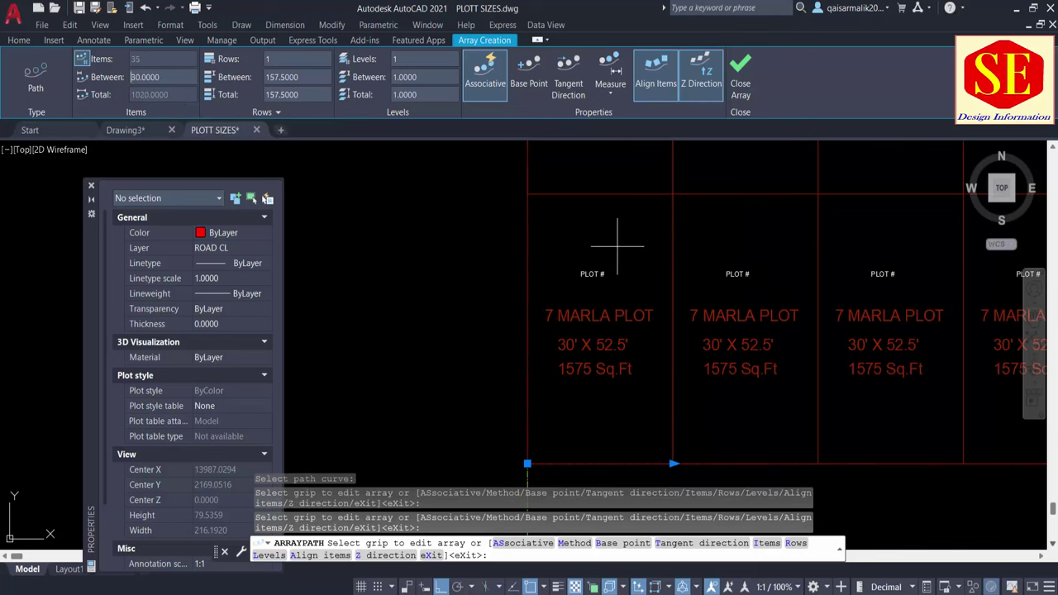
scroll(602, 254, "down", 5)
right_click(628, 187)
Step: Finish the path array and bring the left end of the plot rows into view
left_click(653, 193)
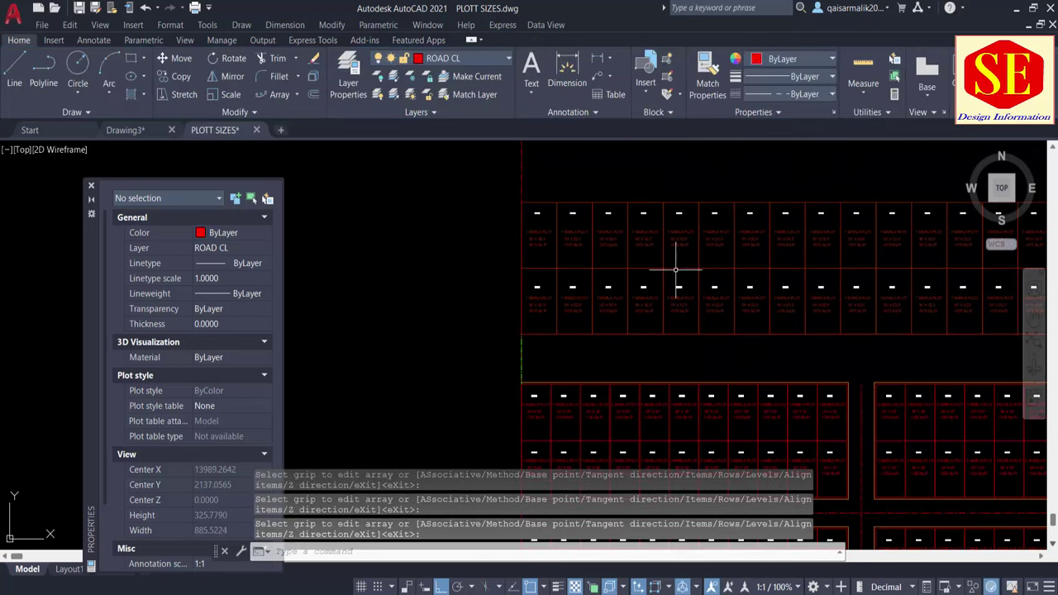
scroll(677, 274, "down", 2)
scroll(463, 285, "down", 2)
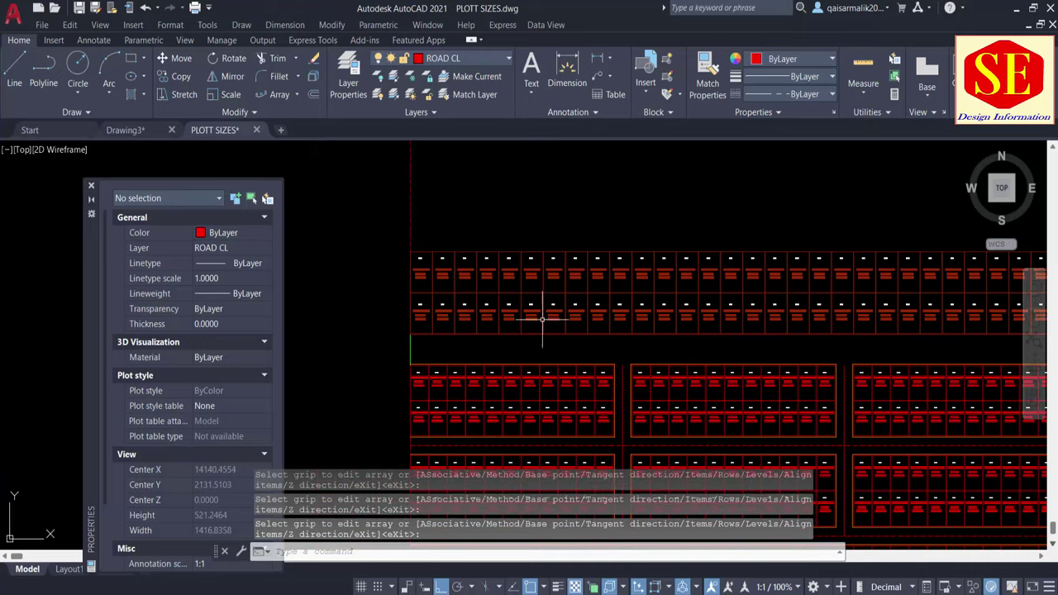
scroll(736, 337, "up", 2)
middle_click_drag(662, 345, 815, 359)
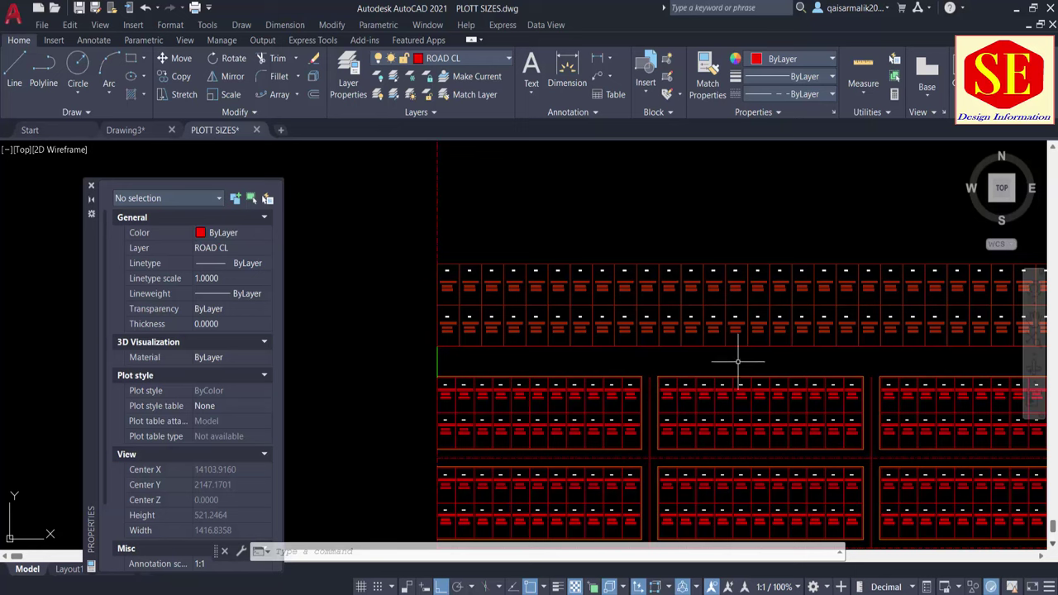
middle_click_drag(510, 385, 503, 368)
Step: Draw a test polyline along the road edge, then erase it
type("l")
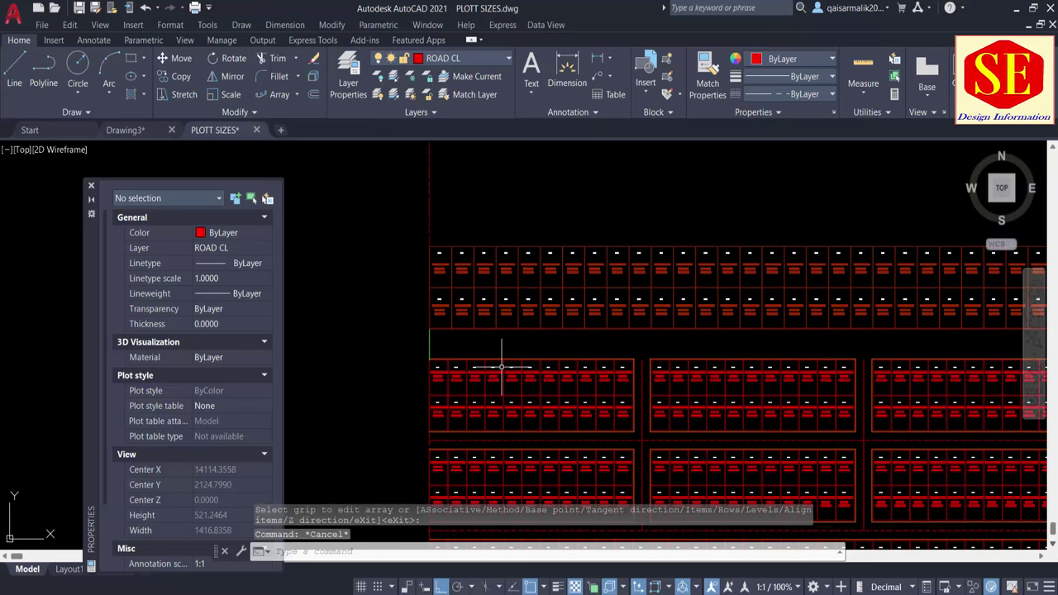
key("Return")
key("Escape")
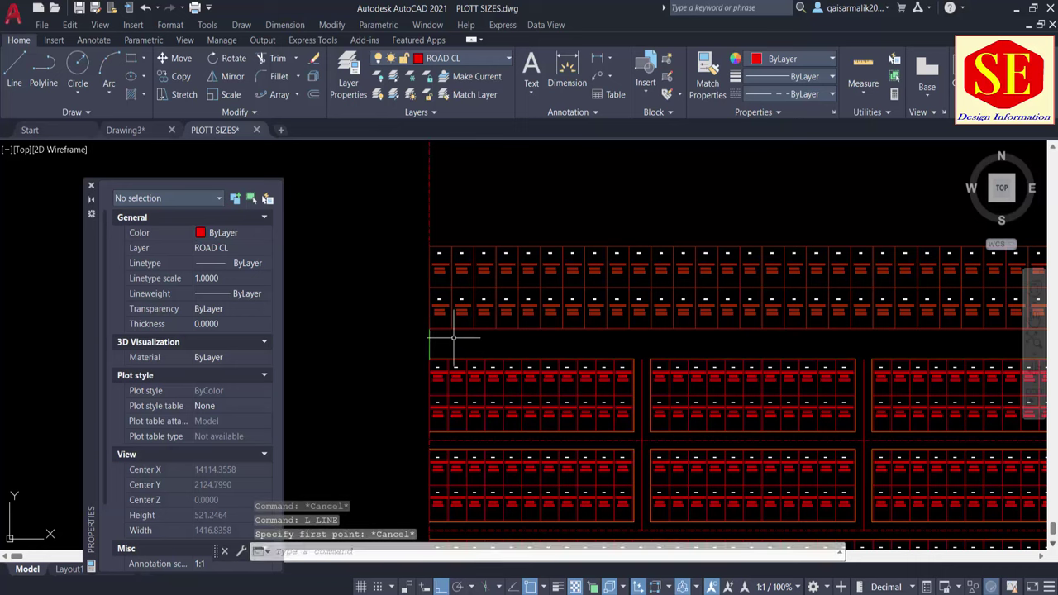
type("pl")
key("Return")
left_click(429, 342)
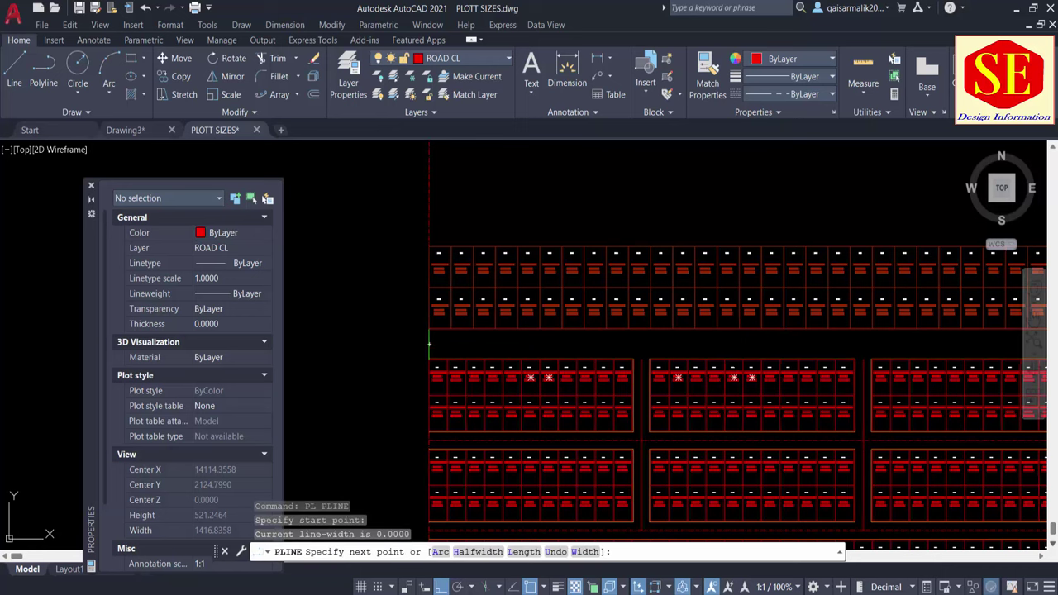
middle_click_drag(742, 358, 633, 350)
left_click(889, 336)
key("Escape")
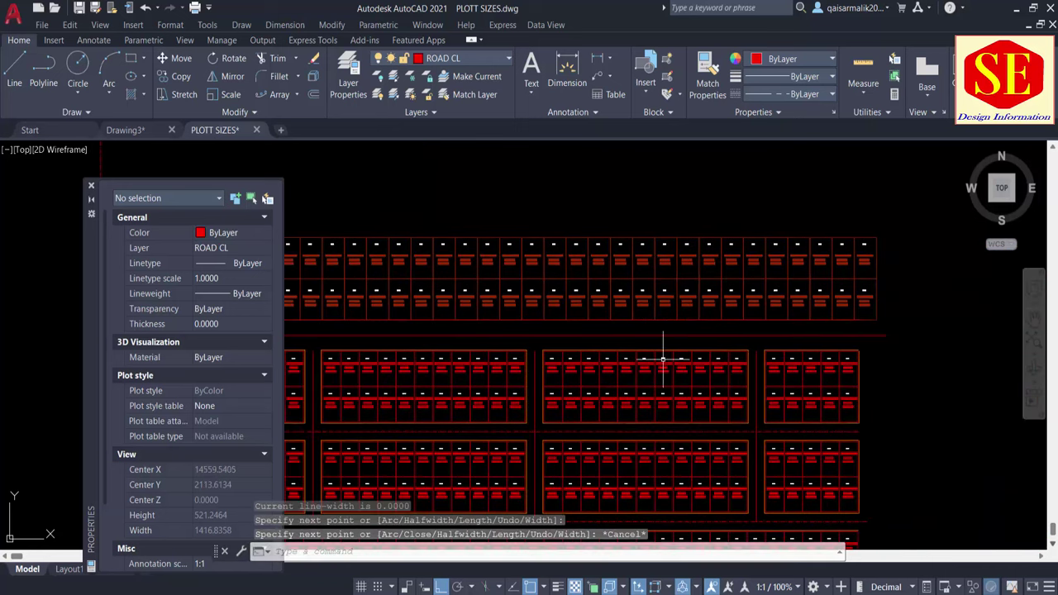
scroll(772, 347, "up", 2)
scroll(348, 309, "up", 3)
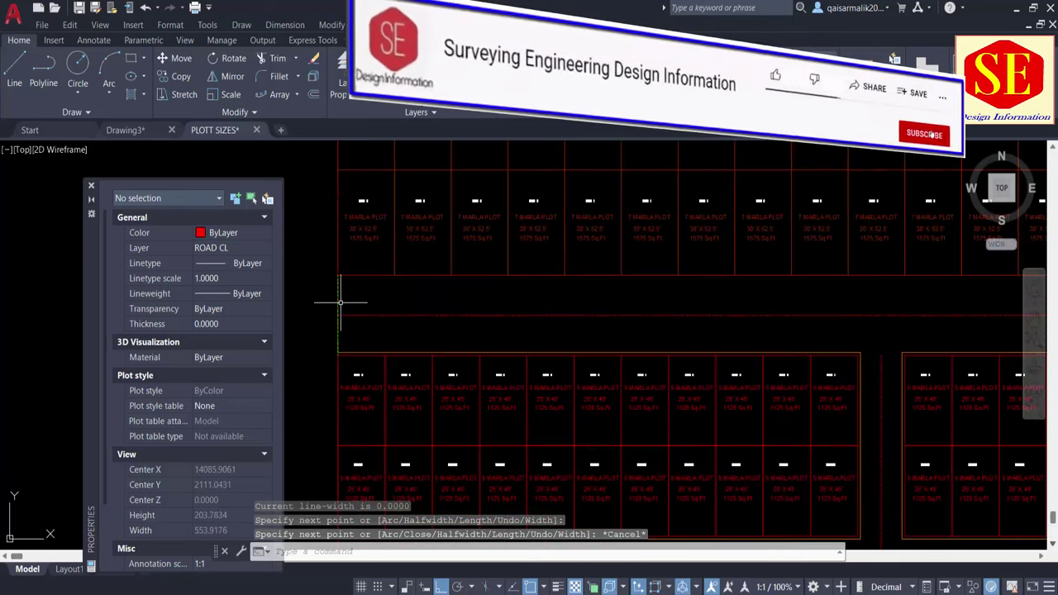
left_click(337, 308)
type("e")
key("Return")
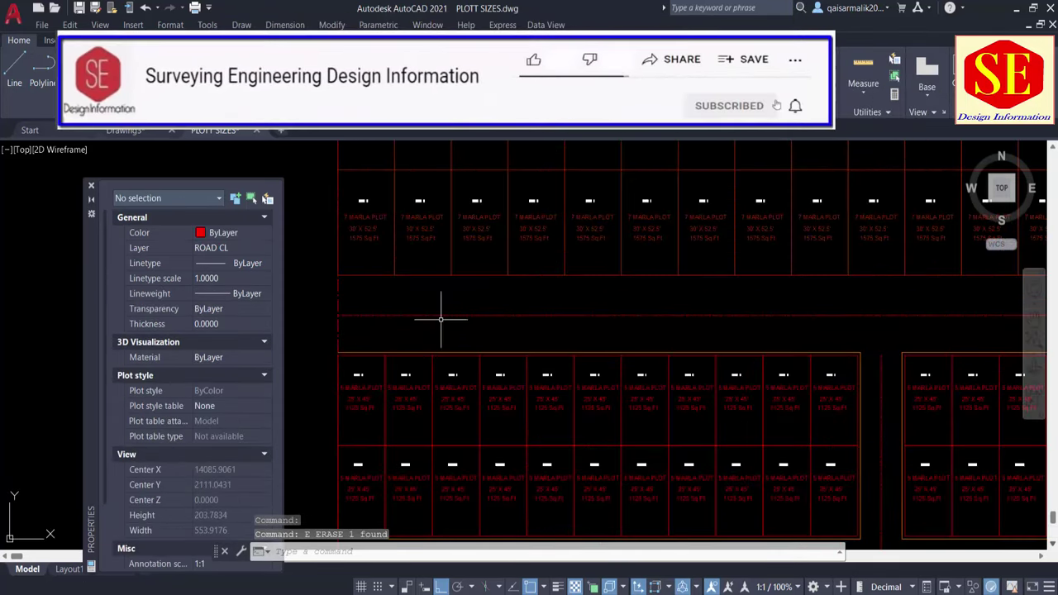
Step: Offset the road line 11 units to both sides
type("o")
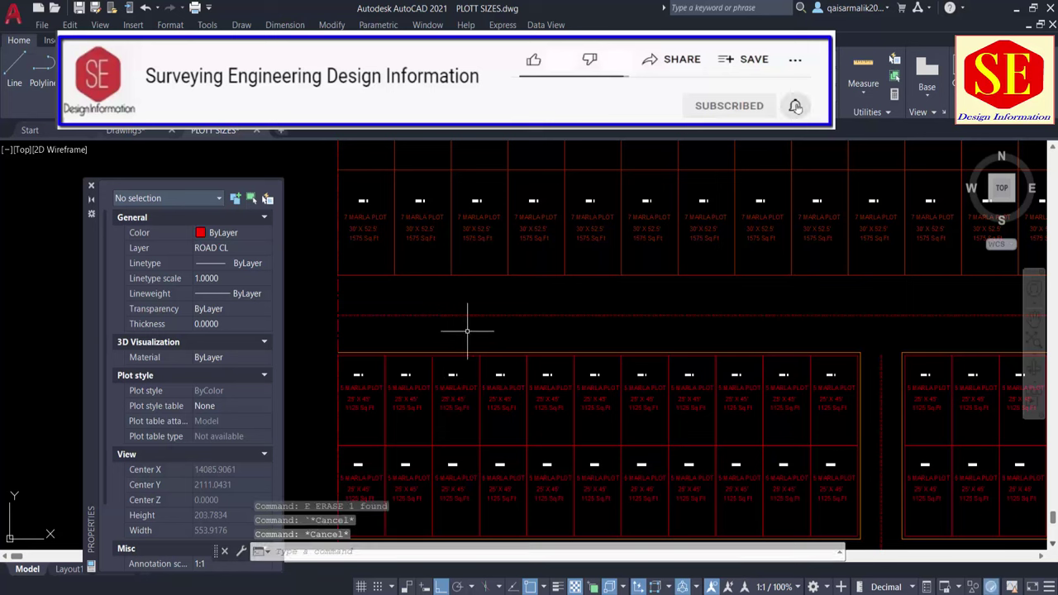
key("Return")
type("11")
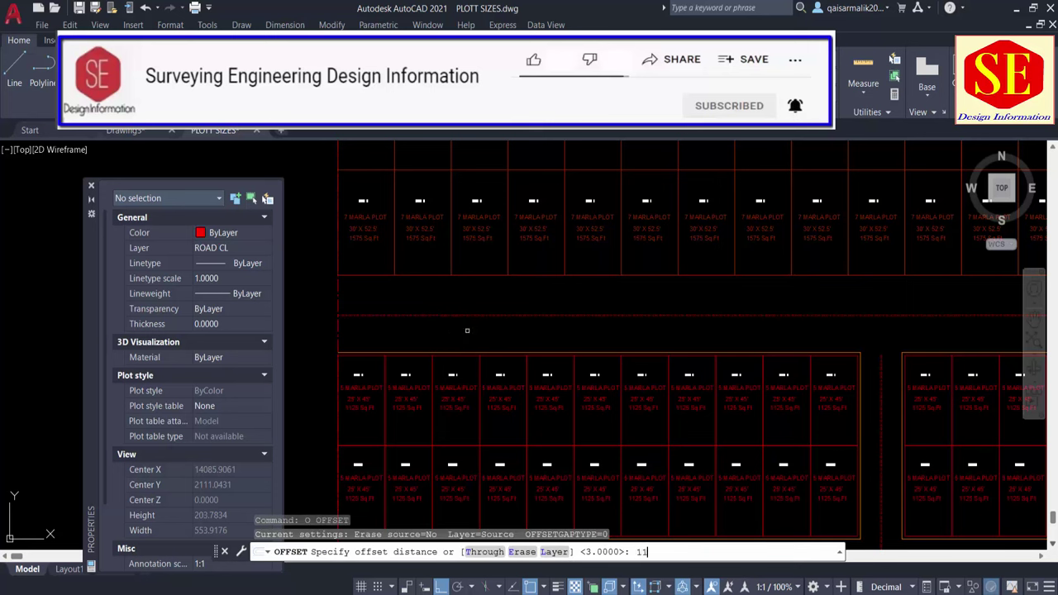
key("Return")
left_click(484, 308)
left_click(477, 313)
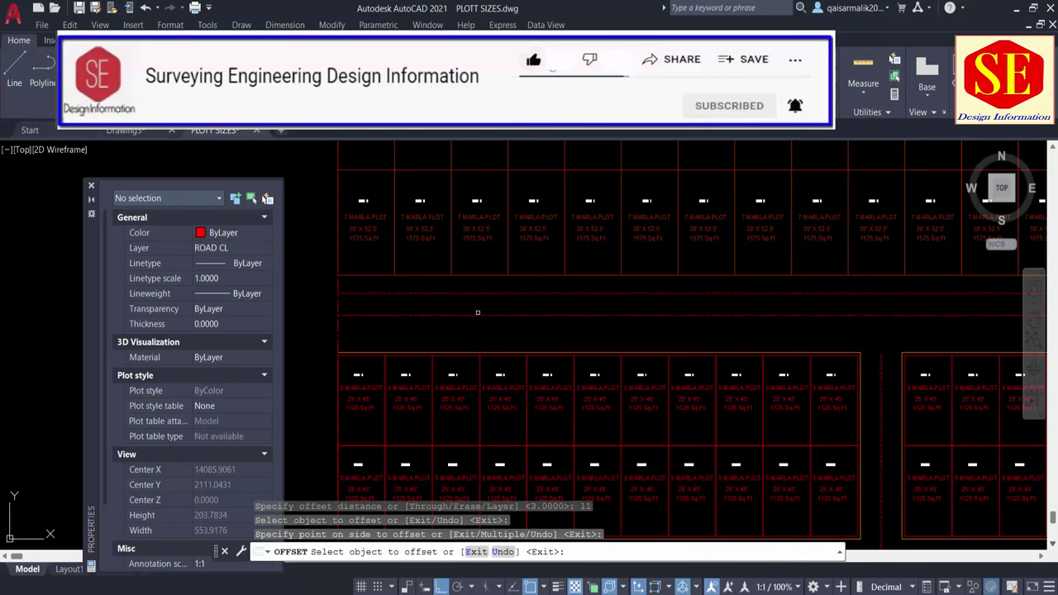
left_click(474, 310)
left_click(475, 330)
key("Escape")
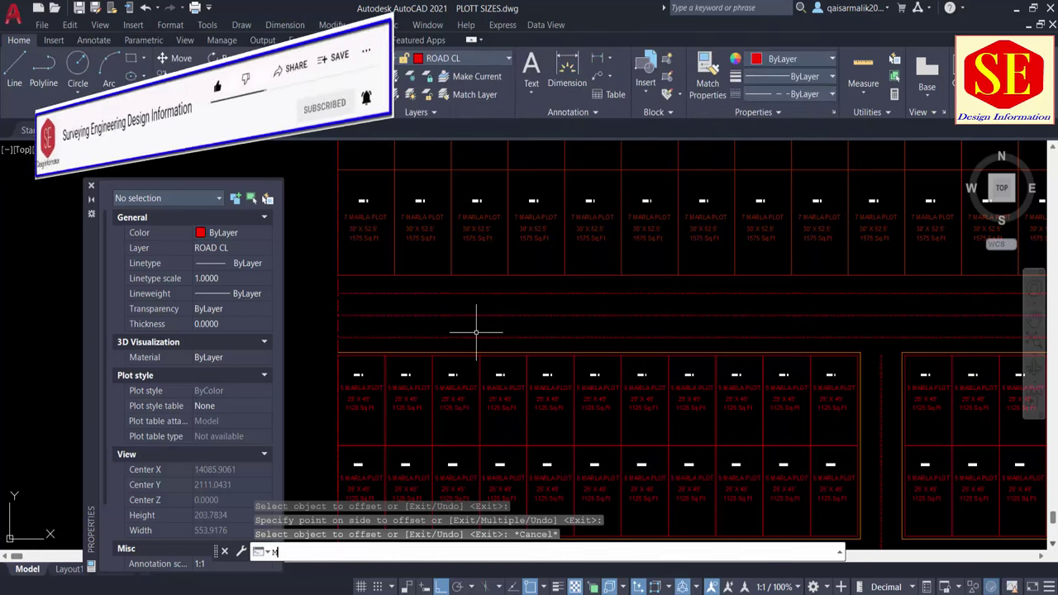
type("ma")
key("Return")
scroll(487, 365, "up", 2)
Step: Match the new offset line to the orange YELLOW LANE polyline's properties
left_click(496, 347)
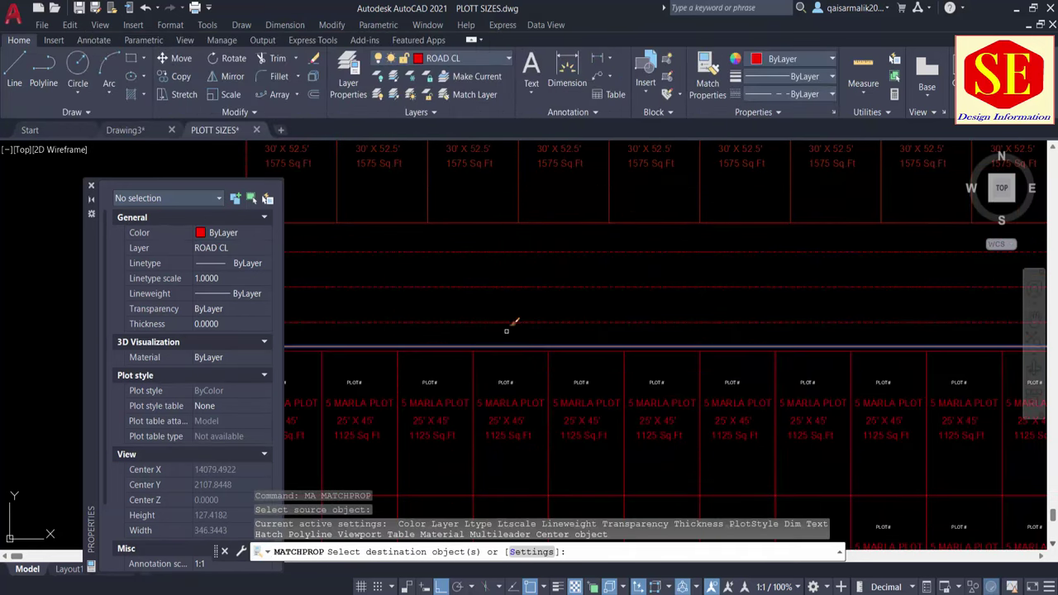
left_click(512, 252)
key("Escape")
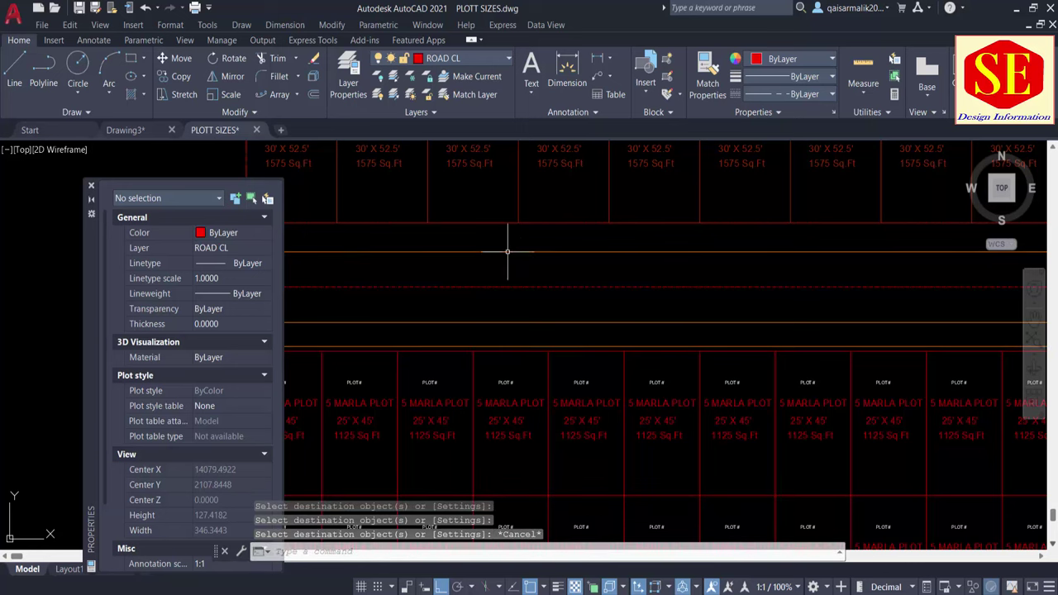
Step: Erase the leftover lane polyline between the plot rows
left_click(508, 347)
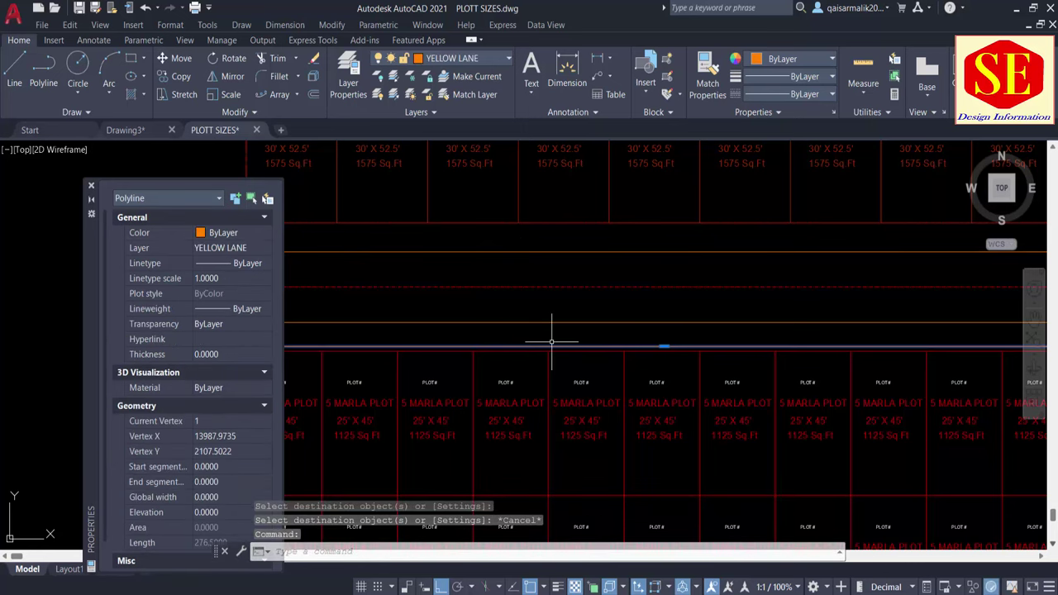
type("e")
key("Return")
scroll(547, 342, "down", 3)
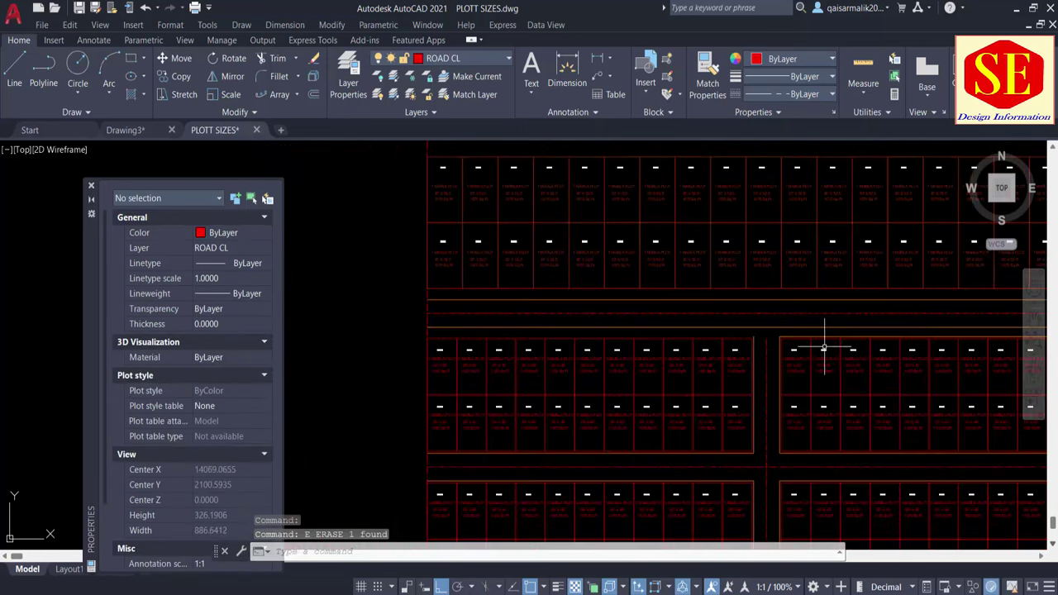
scroll(698, 329, "up", 1)
scroll(698, 329, "up", 2)
Step: Inspect the lane polylines along the plot rows, including the one above the right plot block
left_click(685, 324)
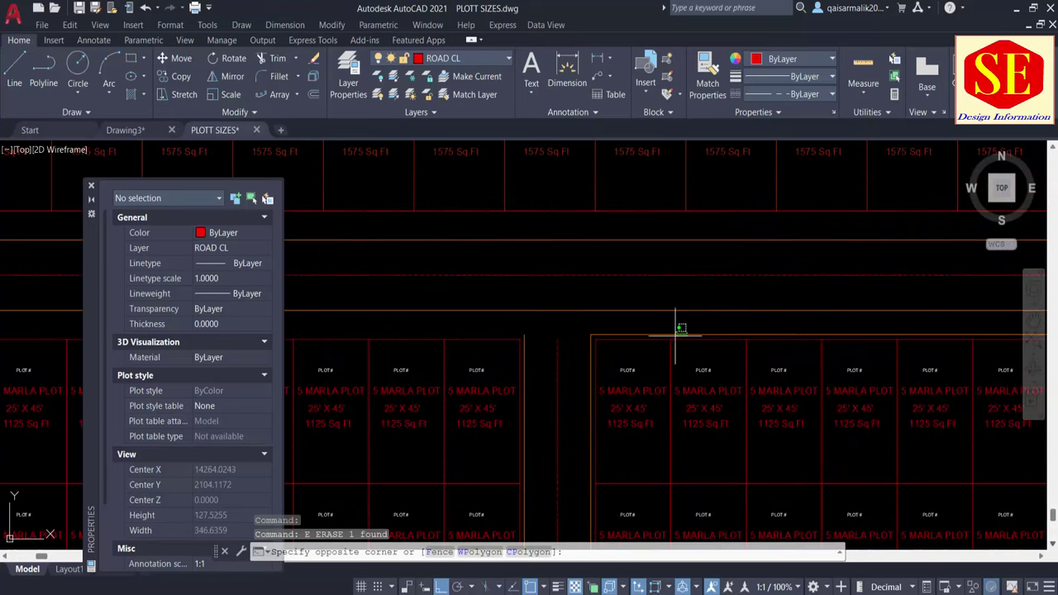
left_click(675, 330)
key("Escape")
scroll(713, 331, "down", 2)
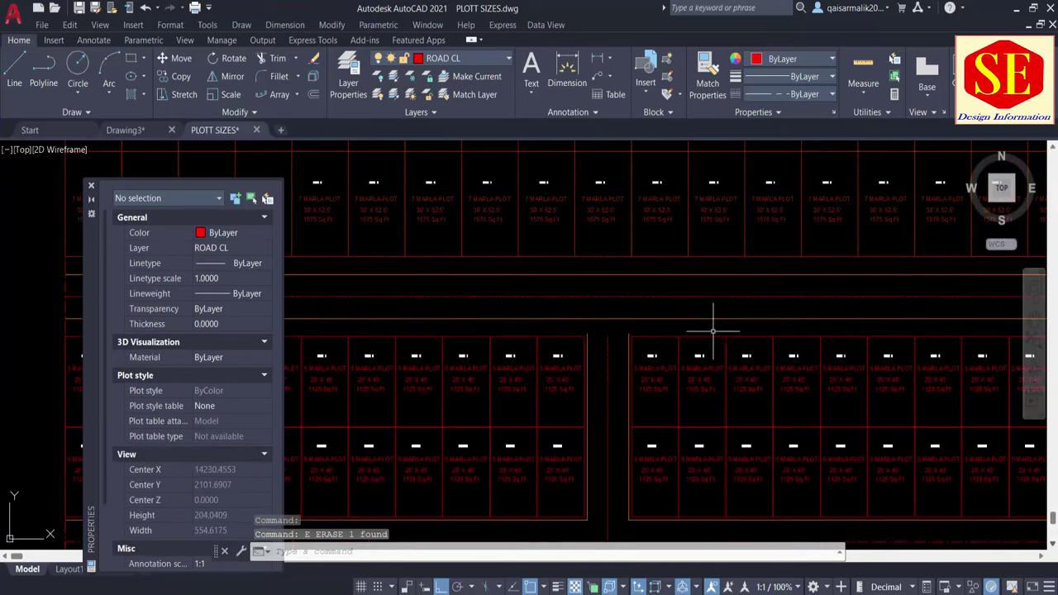
scroll(699, 340, "down", 1)
scroll(671, 346, "up", 1)
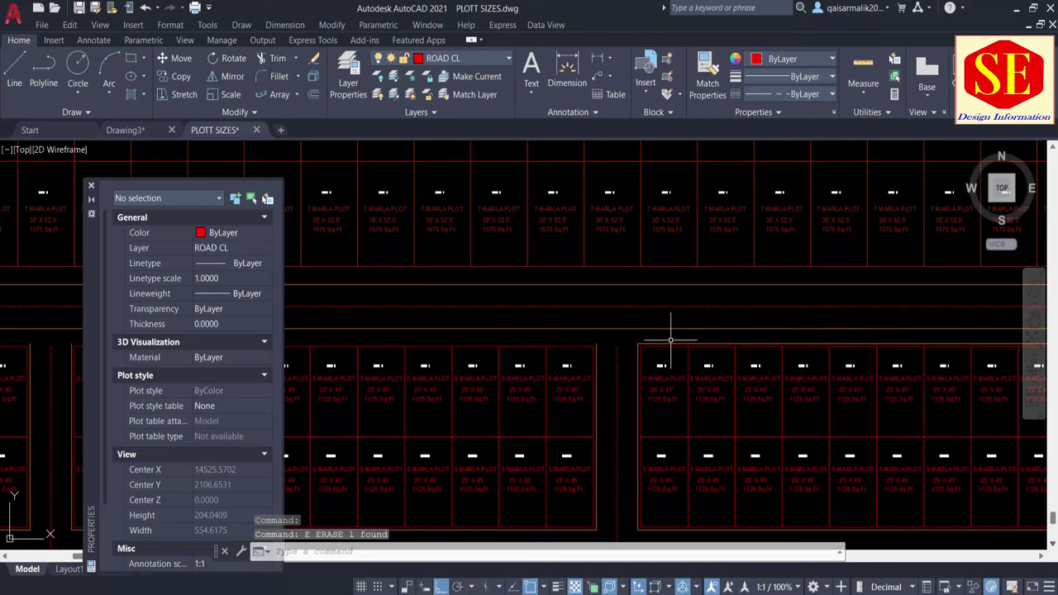
left_click(666, 341)
key("Escape")
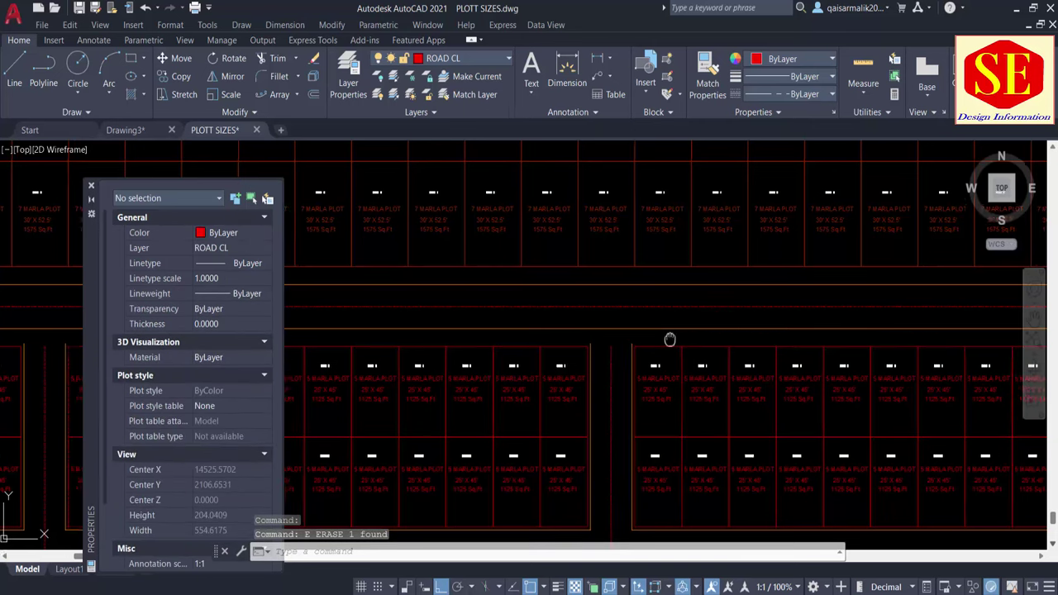
mouse_move(667, 338)
middle_mouse_down()
mouse_move(709, 345)
mouse_move(653, 348)
middle_mouse_up()
left_click(699, 345)
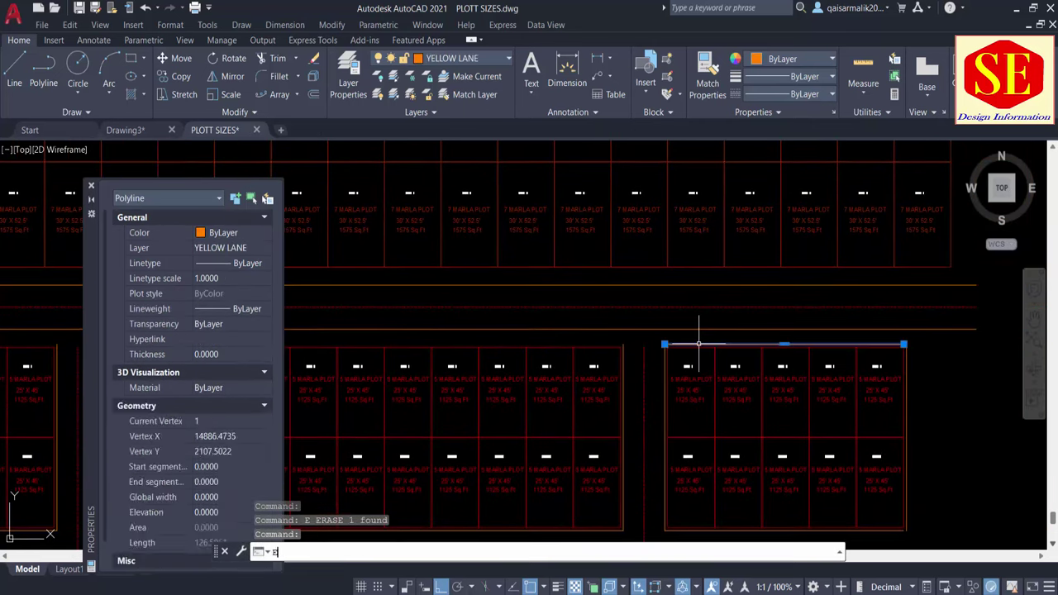
key("Escape")
Step: Bring the 5 Marla plot row into view and begin a linear dimension from a road line
middle_click_drag(583, 341, 654, 322)
key("Escape")
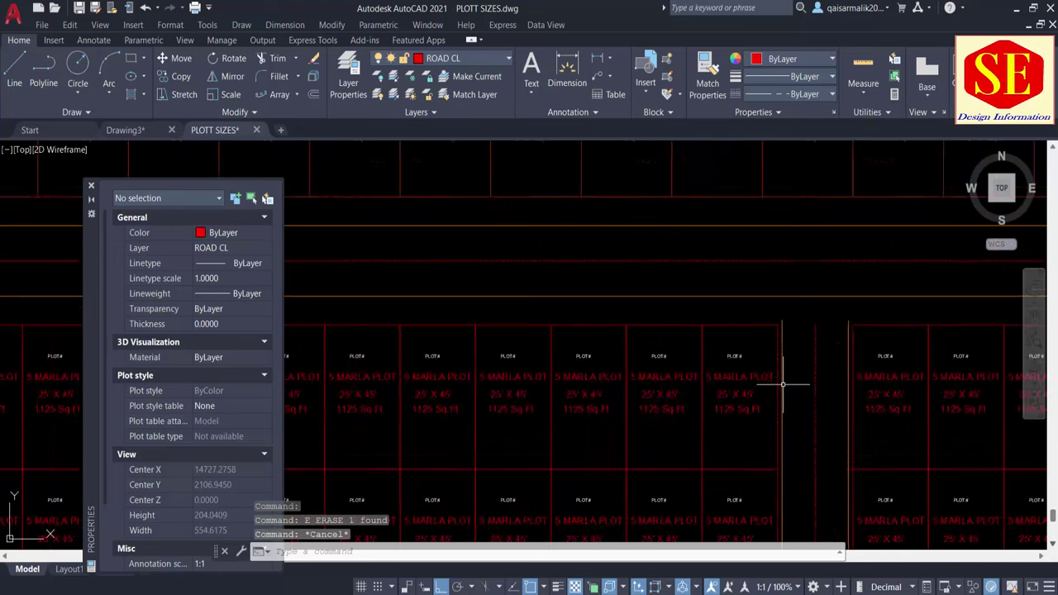
scroll(768, 364, "up", 4)
middle_click_drag(729, 299, 800, 405)
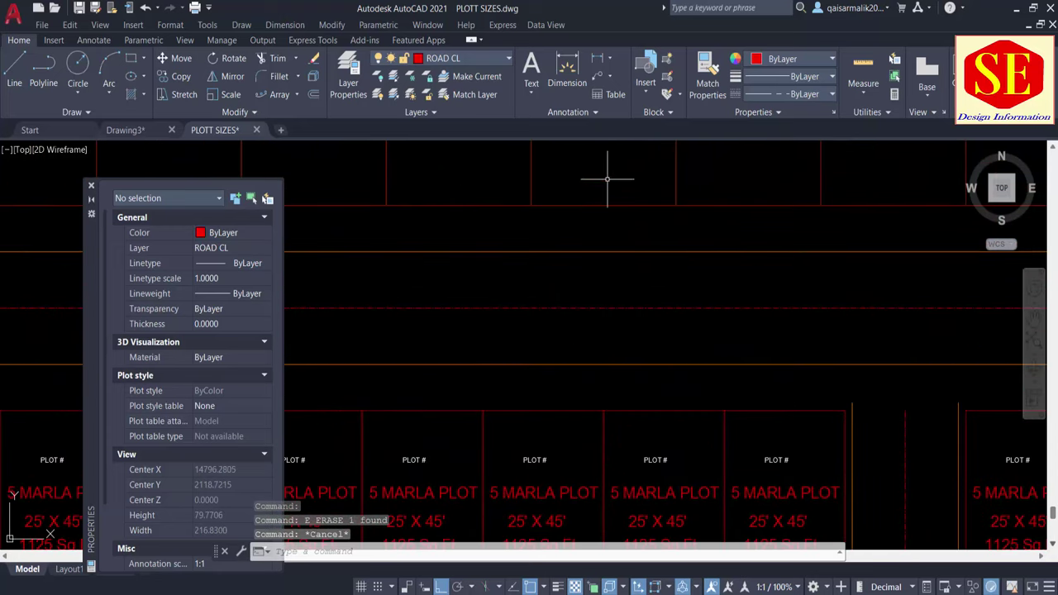
left_click(571, 74)
left_click(546, 365)
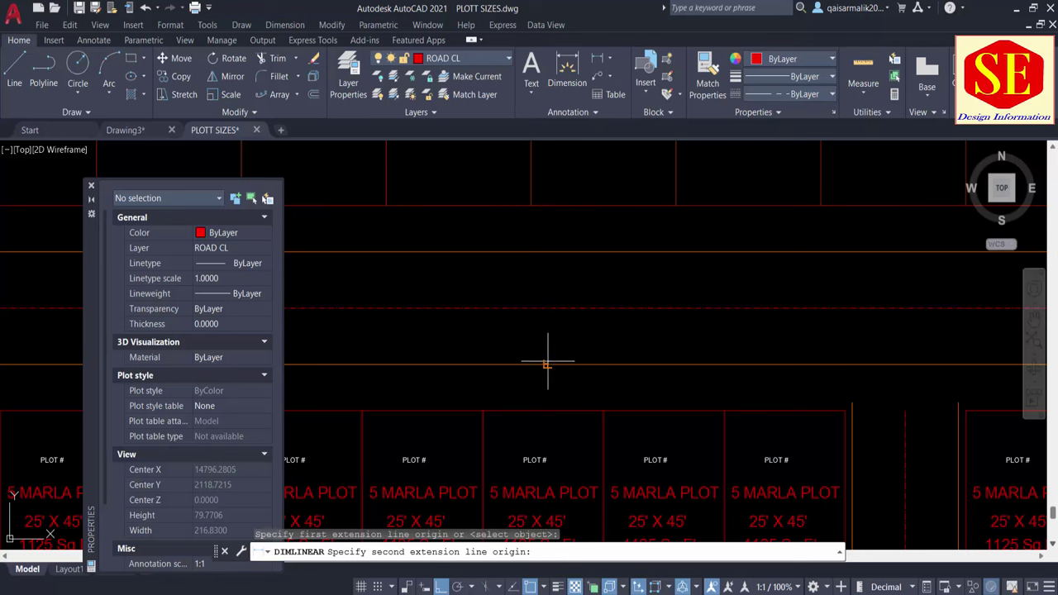
left_click(546, 411)
scroll(546, 411, "up", 2)
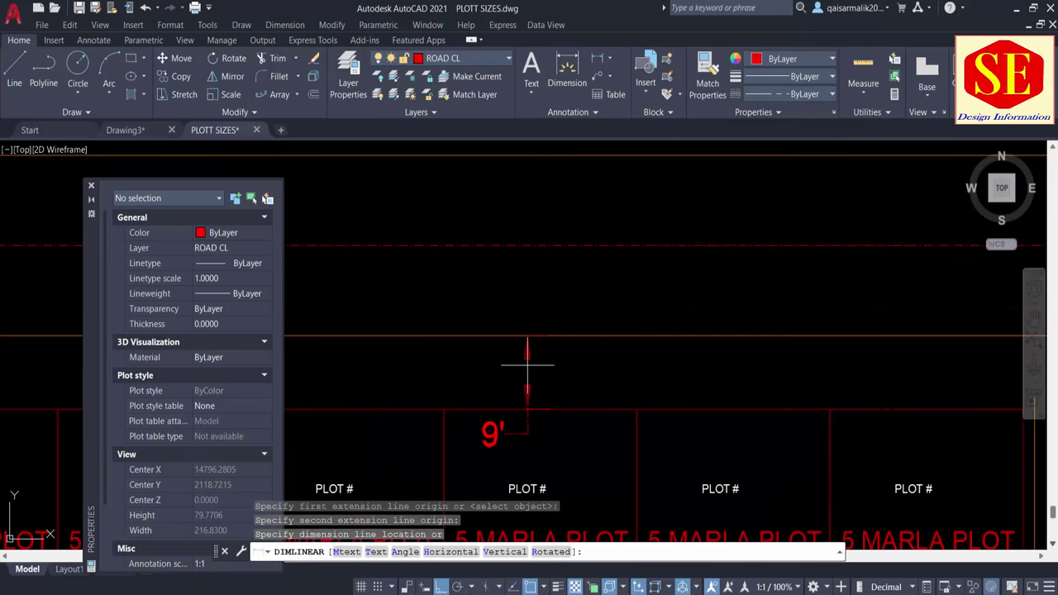
scroll(540, 368, "down", 2)
key("Escape")
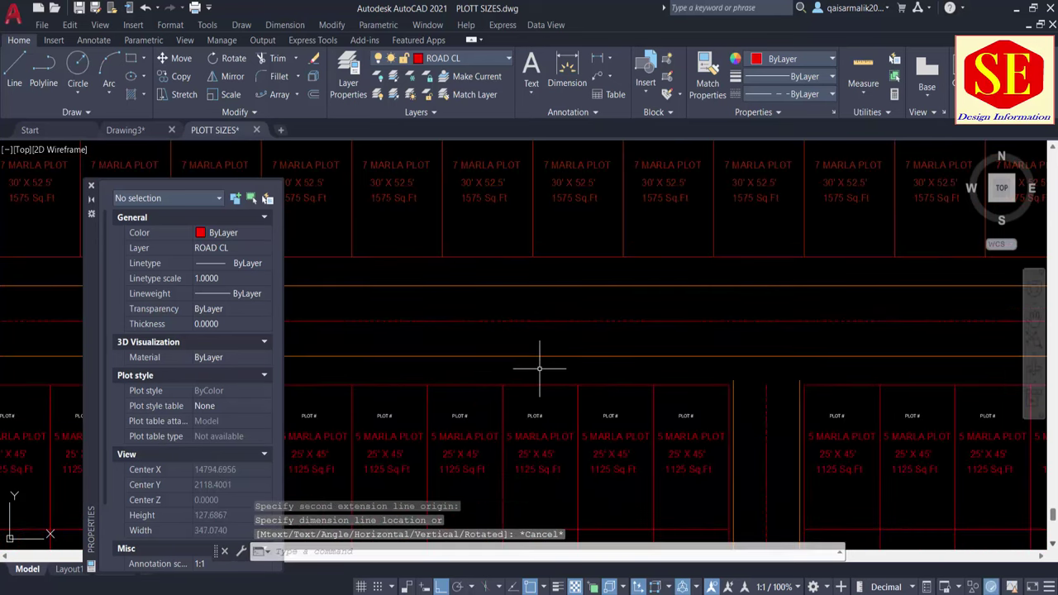
scroll(538, 369, "down", 1)
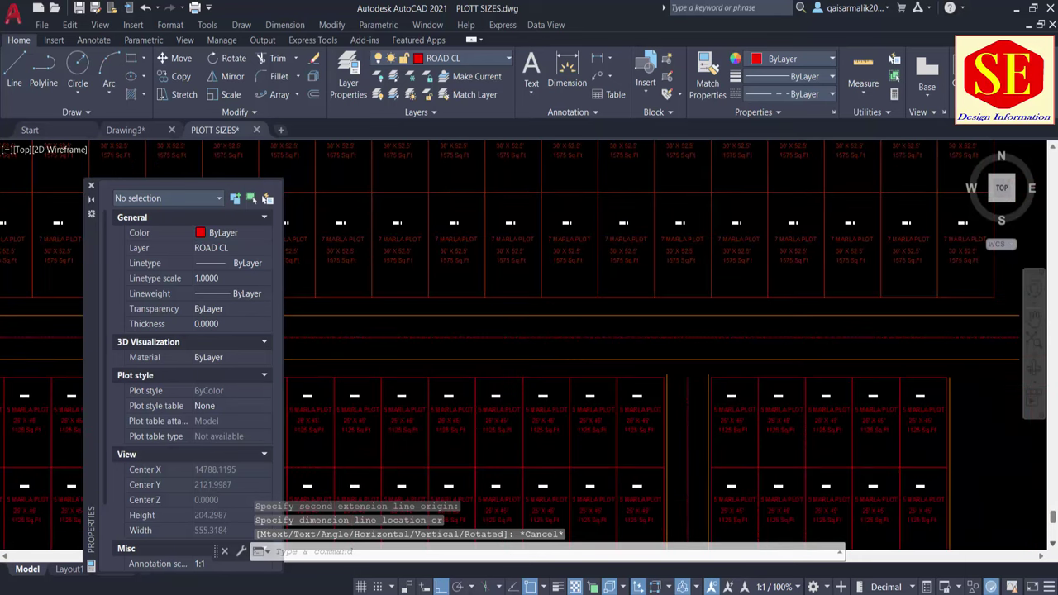
scroll(549, 359, "down", 1)
scroll(554, 388, "down", 1)
scroll(562, 427, "down", 1)
mouse_move(562, 428)
middle_mouse_down()
mouse_move(672, 397)
mouse_move(713, 399)
middle_mouse_up()
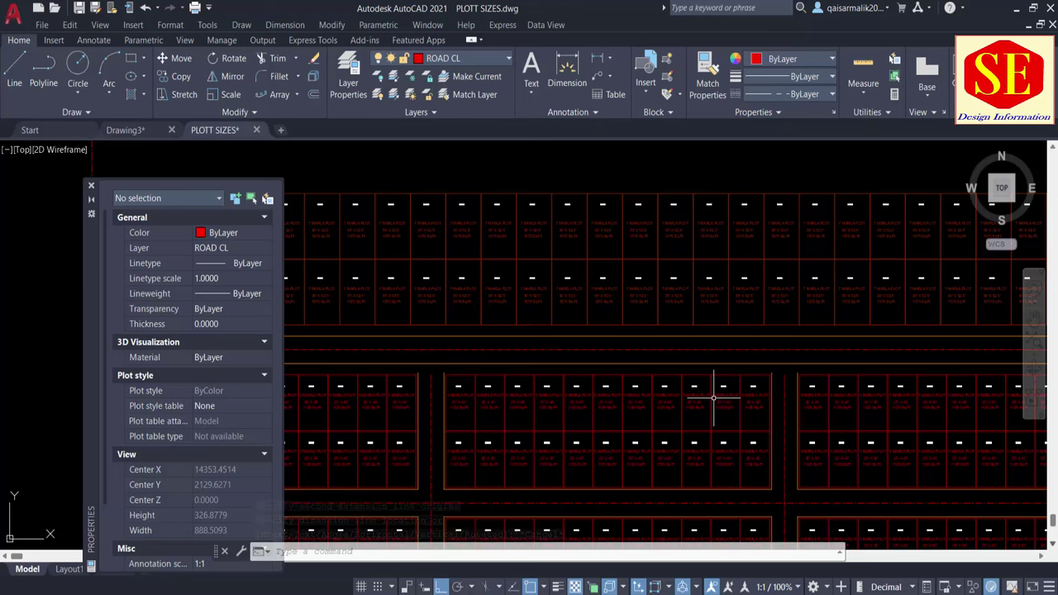
scroll(611, 388, "down", 2)
middle_click_drag(470, 289, 488, 288)
middle_click_drag(554, 265, 571, 264)
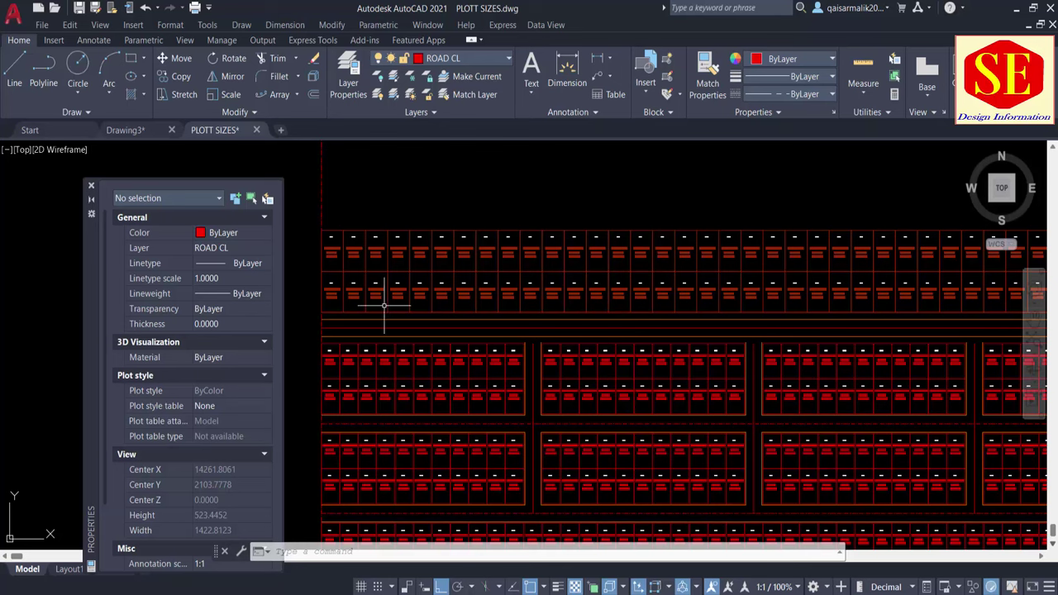
scroll(334, 310, "up", 2)
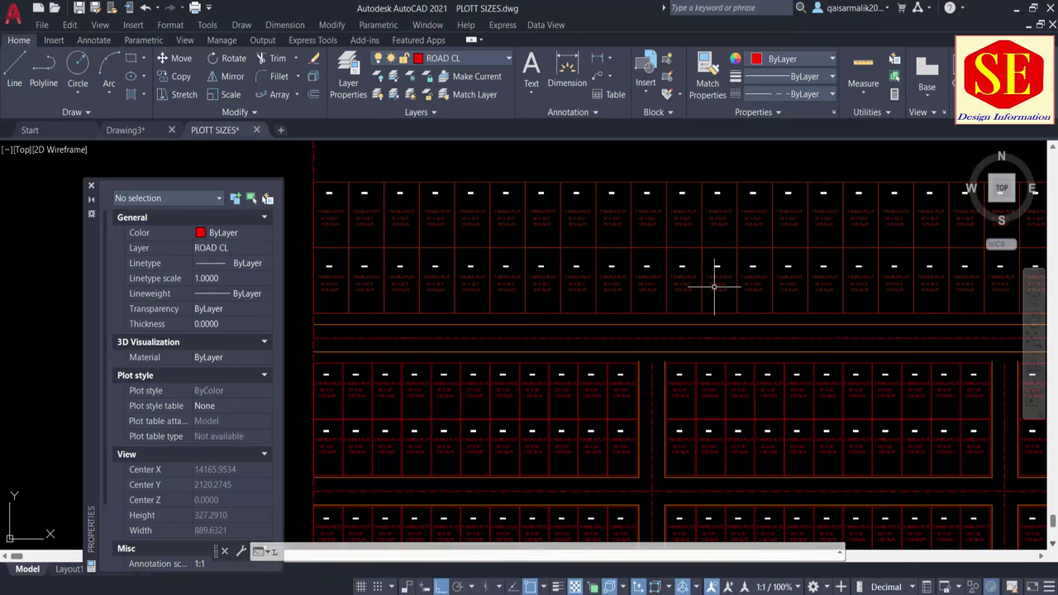
type("L")
key("Return")
left_click(717, 280)
scroll(715, 326, "up", 2)
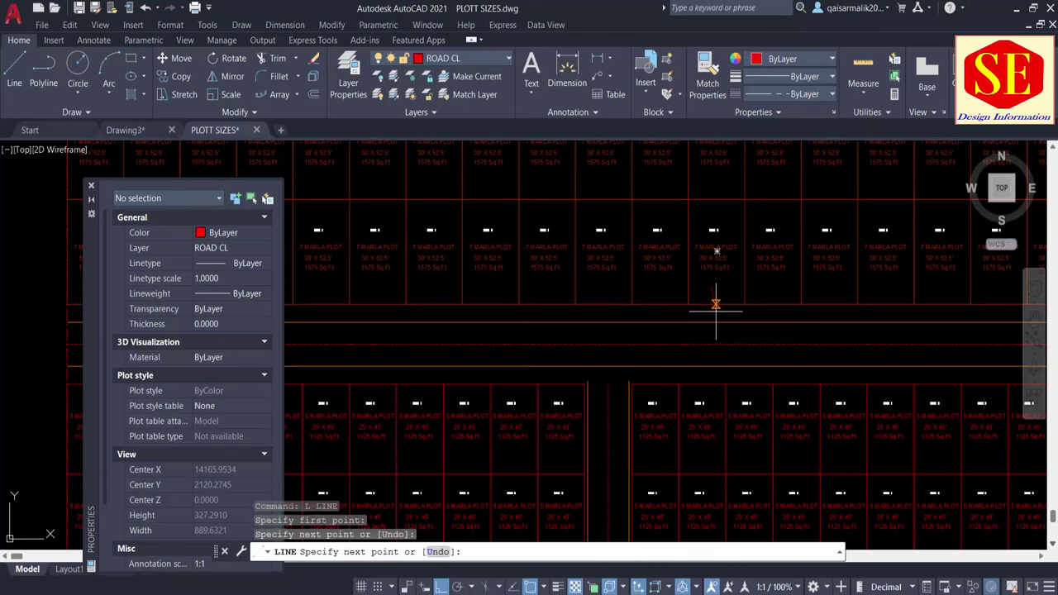
key("Escape")
scroll(751, 314, "down", 1)
scroll(643, 314, "down", 1)
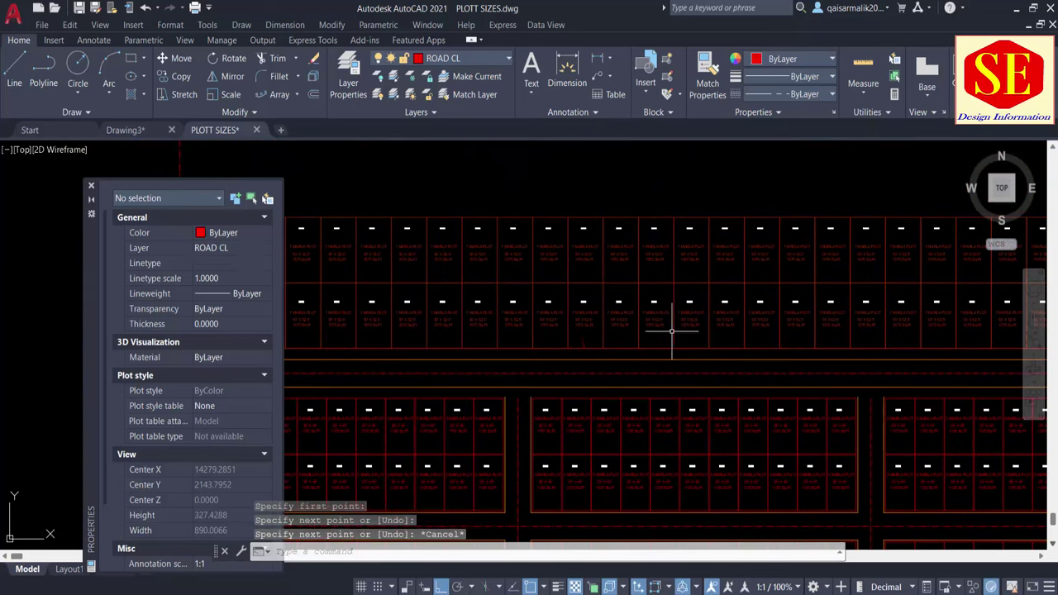
key("Escape")
Step: Explode the upper 7 Marla plot row array into separate plots
left_click_drag(624, 258, 620, 300)
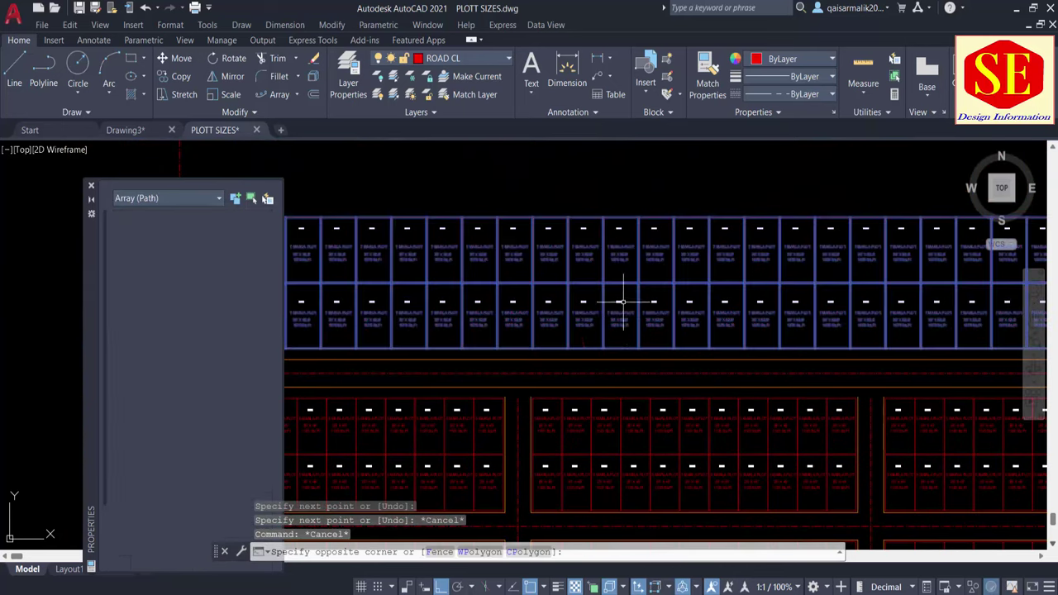
type("x")
key("Return")
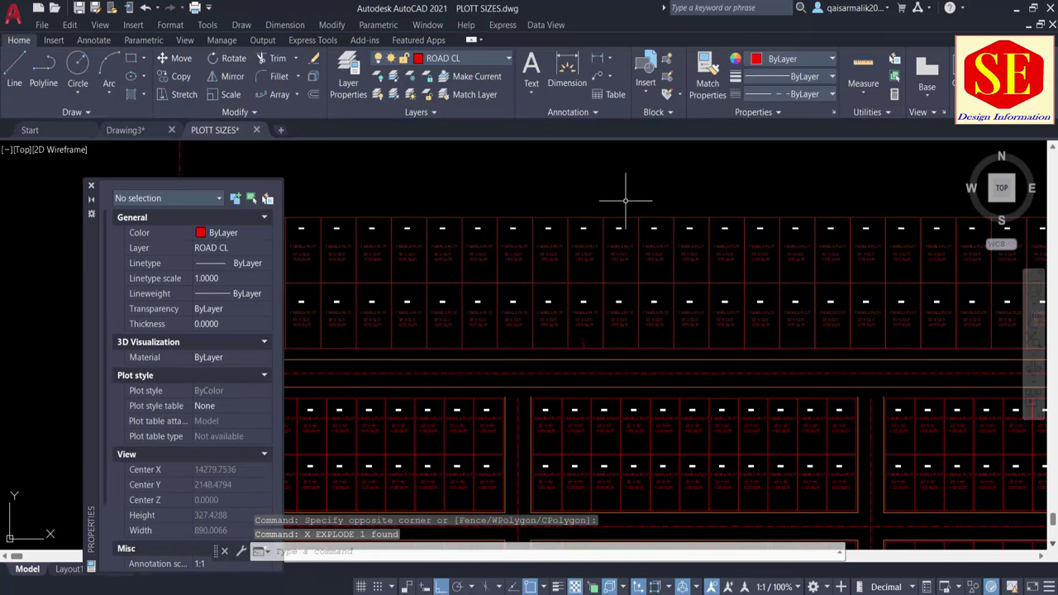
left_click(624, 202)
left_click(622, 341)
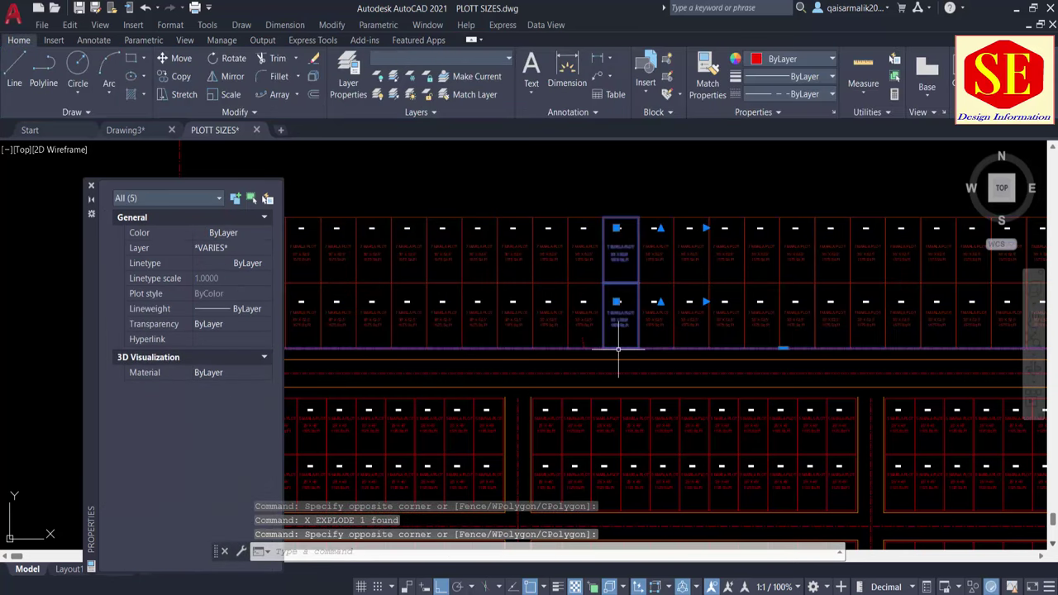
key("Escape")
key("Escape")
Step: Erase one stacked column of plots, opening a gap in both rows
left_click(618, 208)
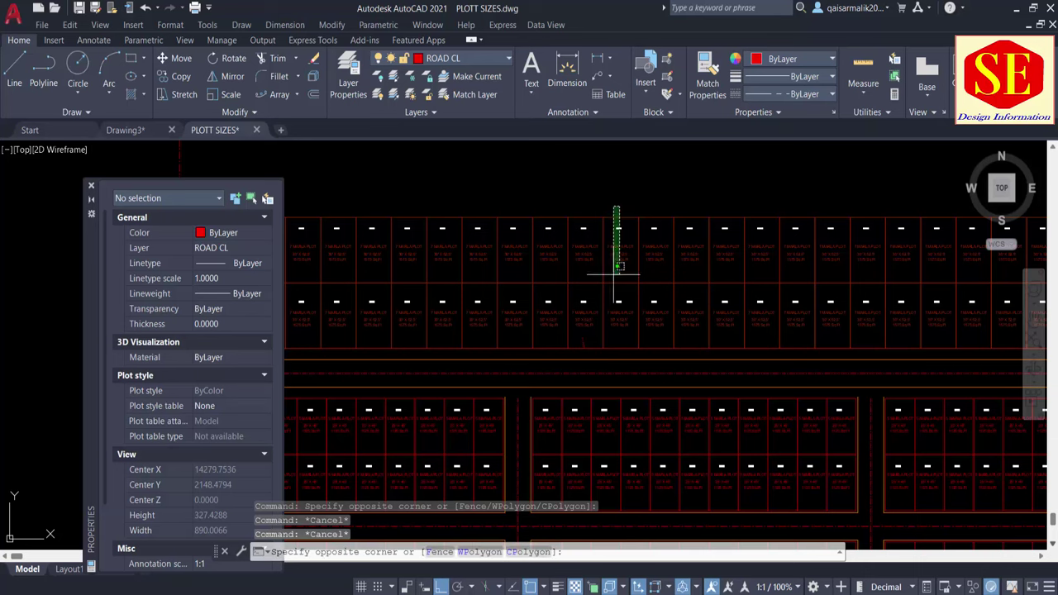
left_click(614, 352)
type("e")
key("Return")
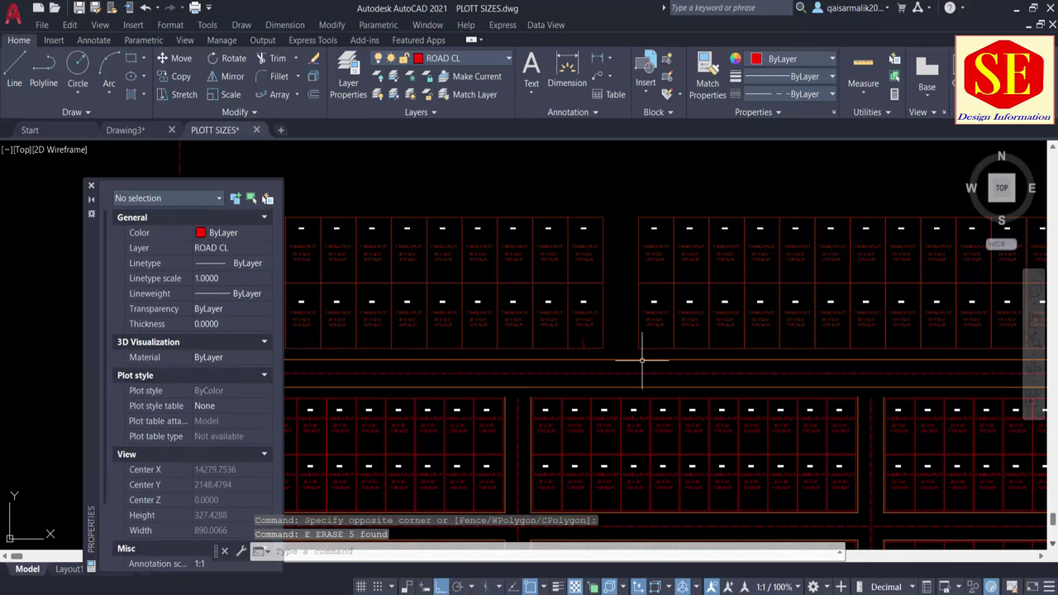
Step: Erase a short stray line, undo to restore it, and start a linear dimension
scroll(617, 295, "up", 3)
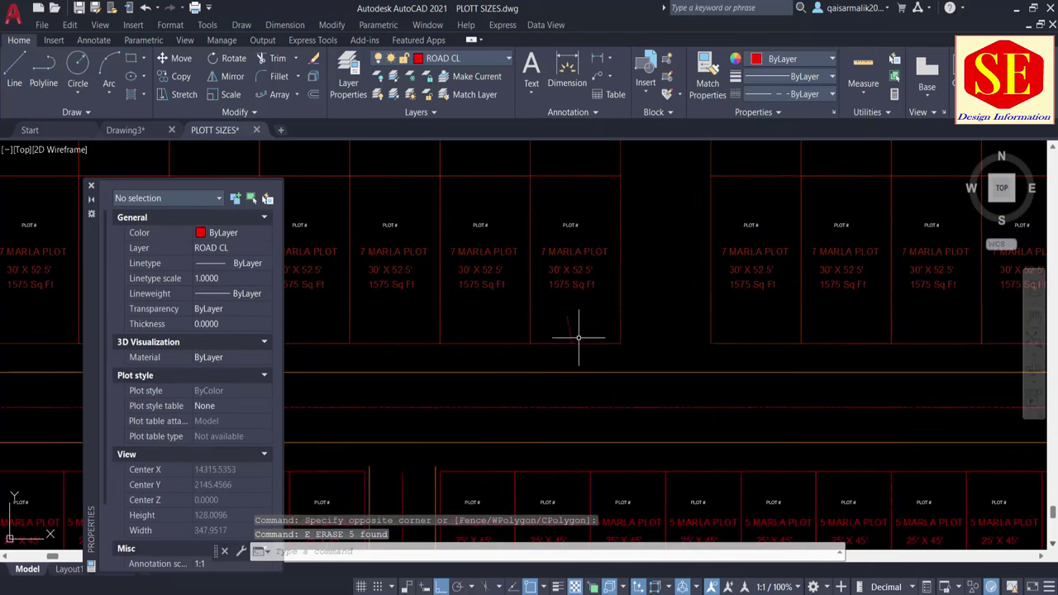
left_click(569, 329)
type("e")
key("Return")
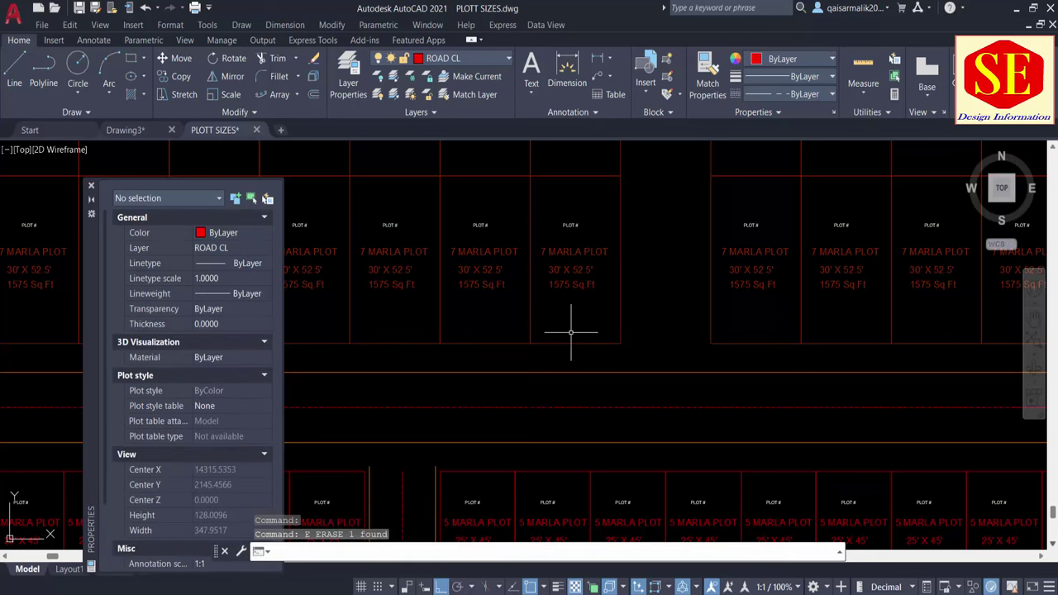
type("u")
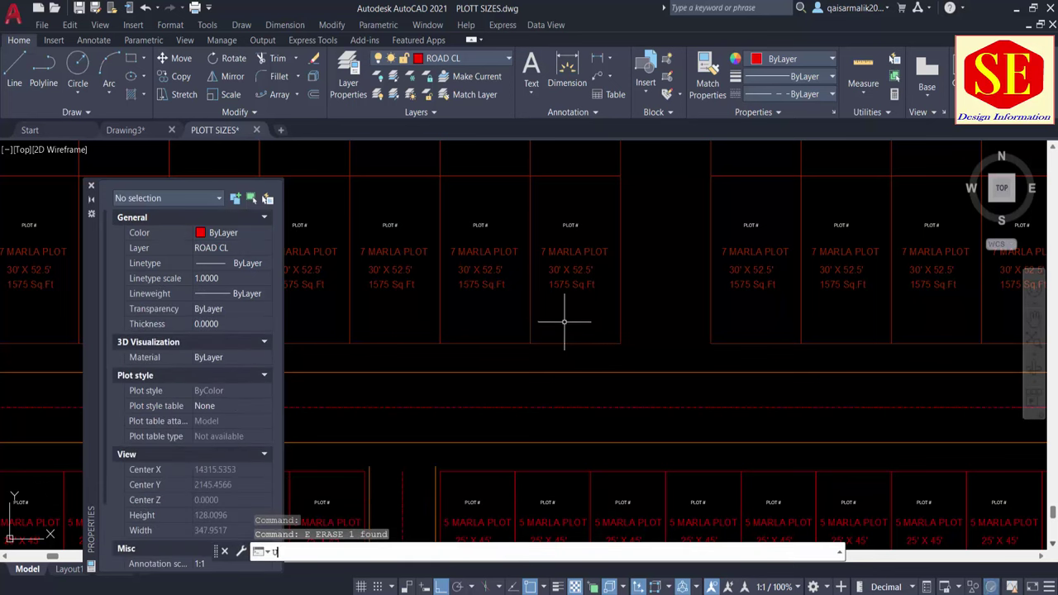
key("Return")
left_click(592, 59)
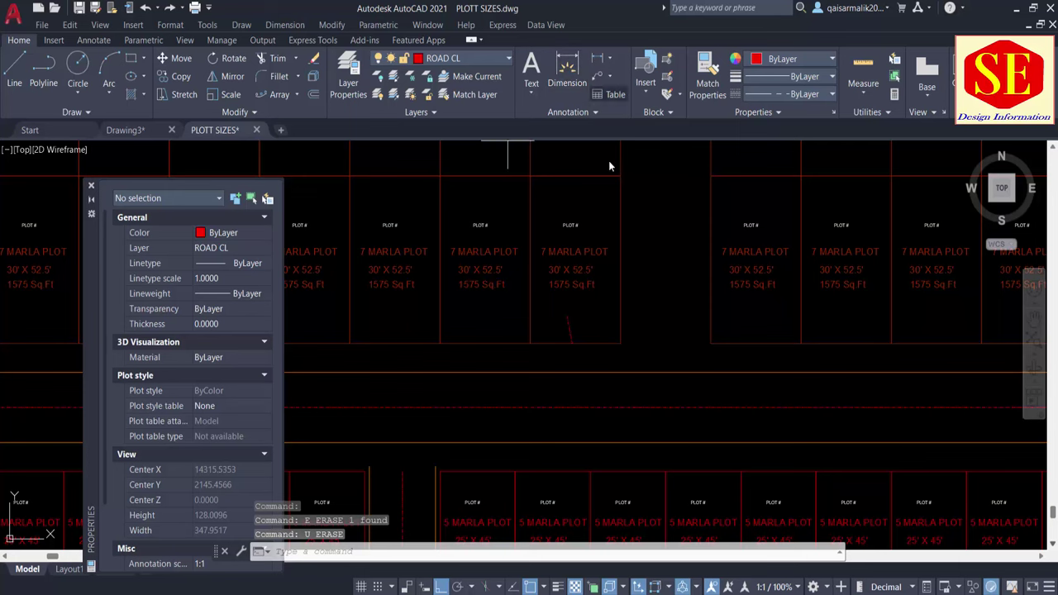
left_click(620, 342)
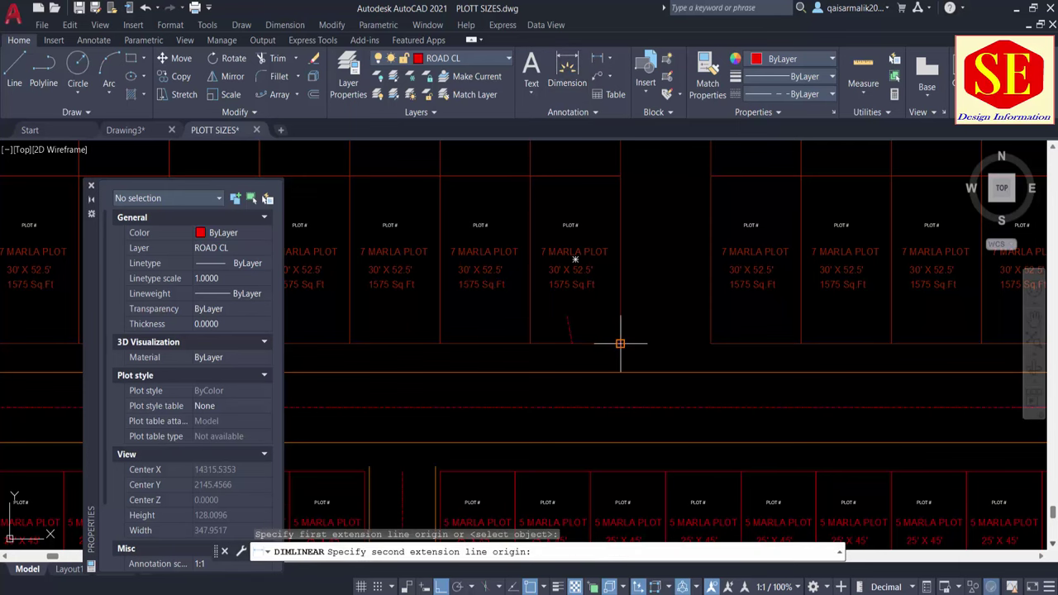
left_click(710, 343)
scroll(674, 342, "up", 2)
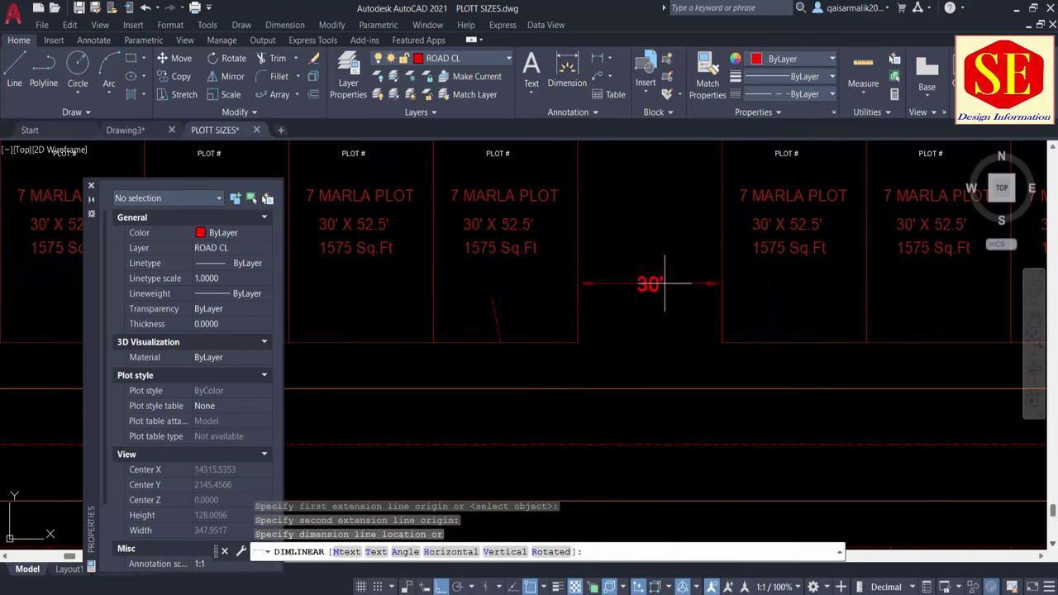
scroll(654, 240, "down", 2)
scroll(653, 232, "down", 1)
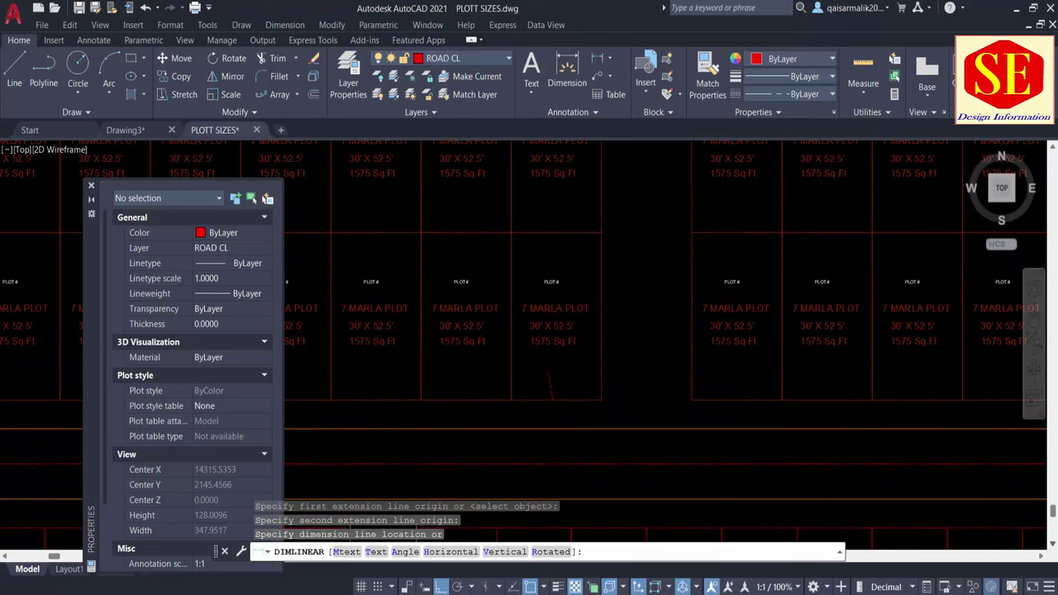
key("Escape")
scroll(651, 215, "down", 1)
scroll(662, 306, "up", 1)
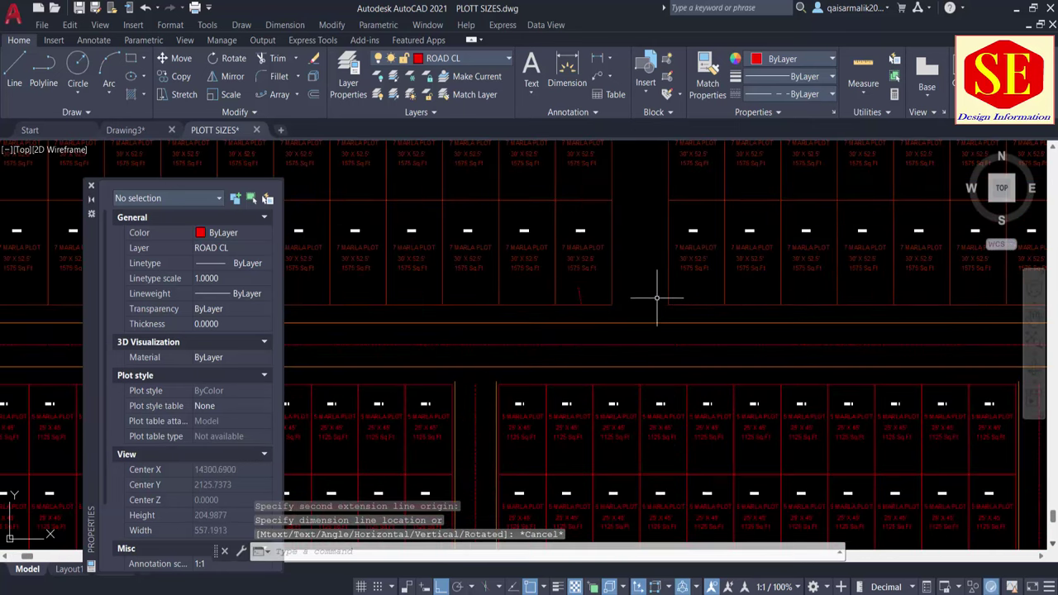
scroll(550, 341, "up", 1)
key("Escape")
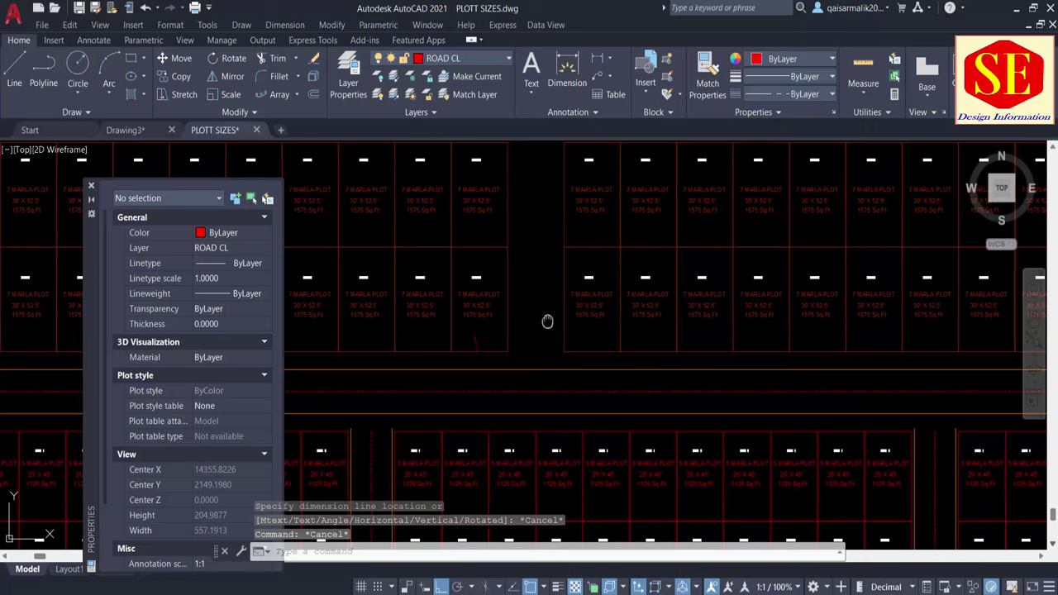
middle_click_drag(547, 319, 503, 336)
Step: Switch the current colour to Green and draw a 40-unit line along the road beneath the plot gap
left_click(774, 59)
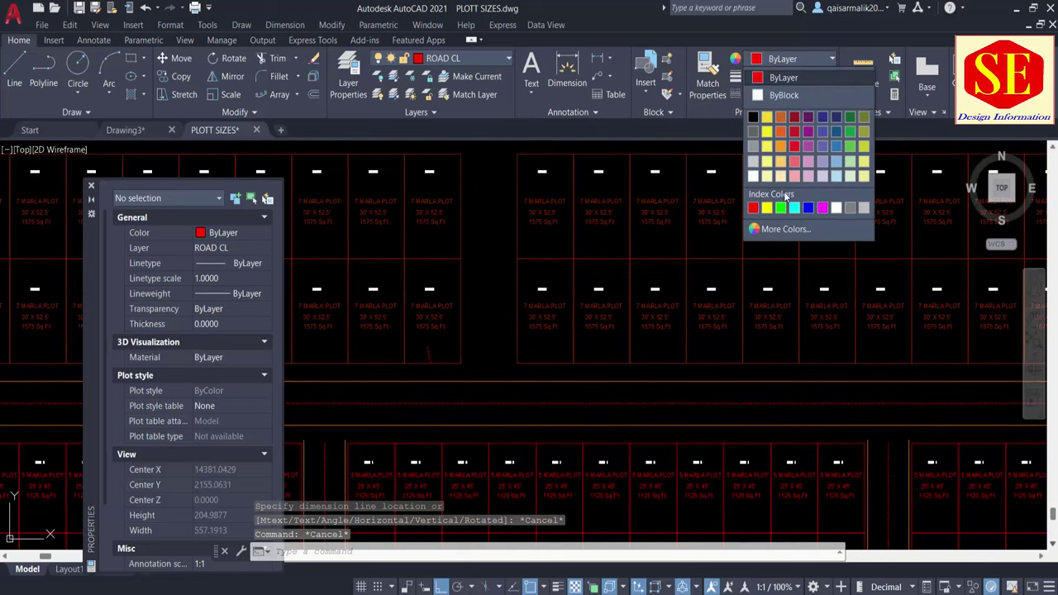
left_click(780, 110)
type("l")
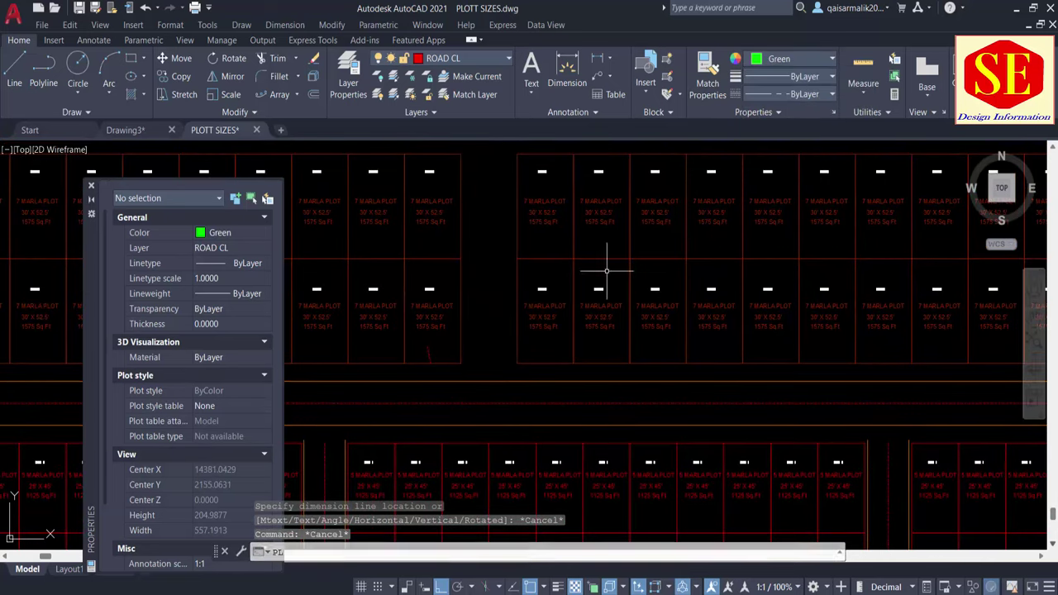
key("Return")
left_click(460, 362)
scroll(518, 360, "up", 2)
type("40")
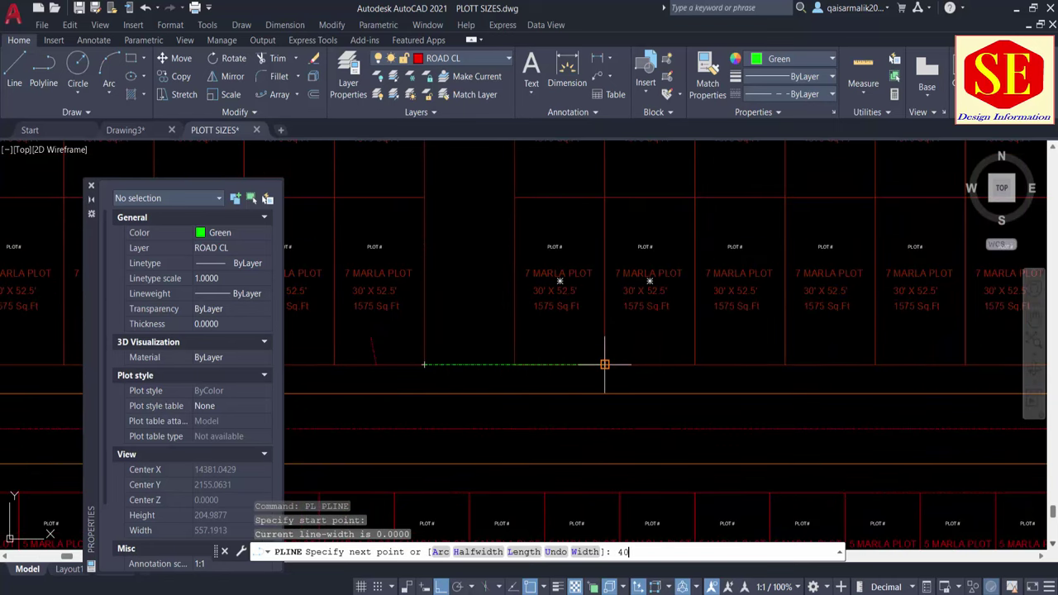
key("Return")
key("Escape")
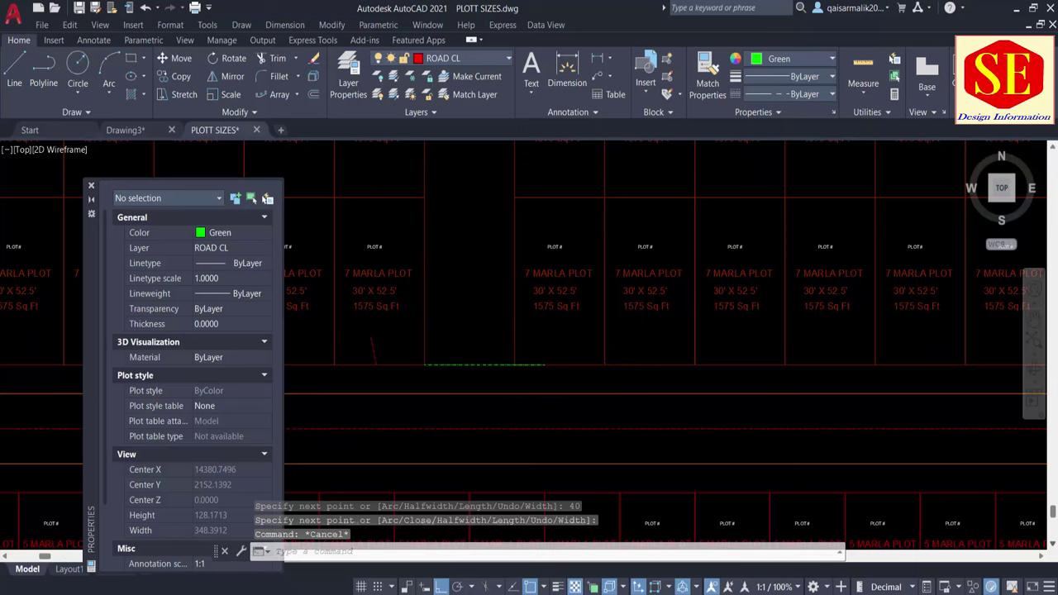
scroll(562, 372, "down", 2)
scroll(529, 381, "down", 1)
Step: Start MOVE and window-select the 88 7 Marla plot objects right of the gap
type("m")
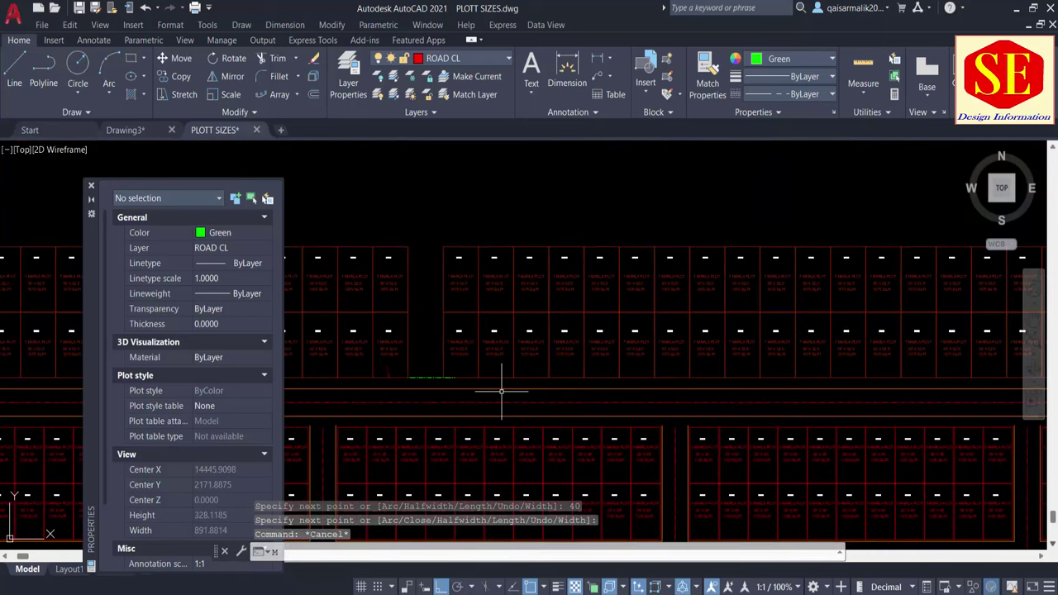
key("Return")
left_click(437, 229)
mouse_move(666, 359)
middle_mouse_down()
mouse_move(556, 312)
mouse_move(625, 354)
middle_mouse_up()
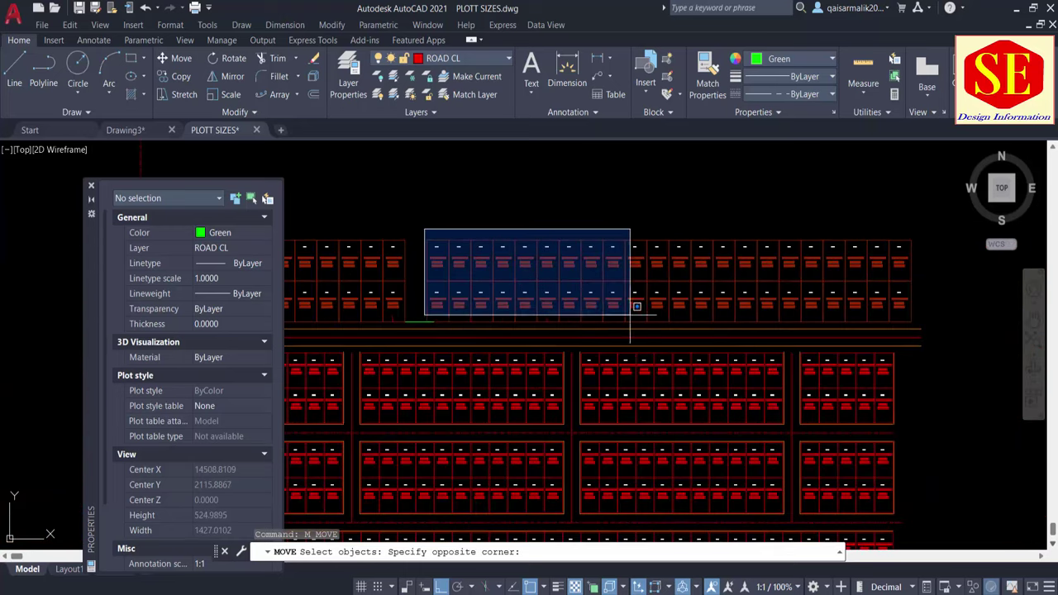
middle_click_drag(925, 354, 620, 298)
left_click(930, 328)
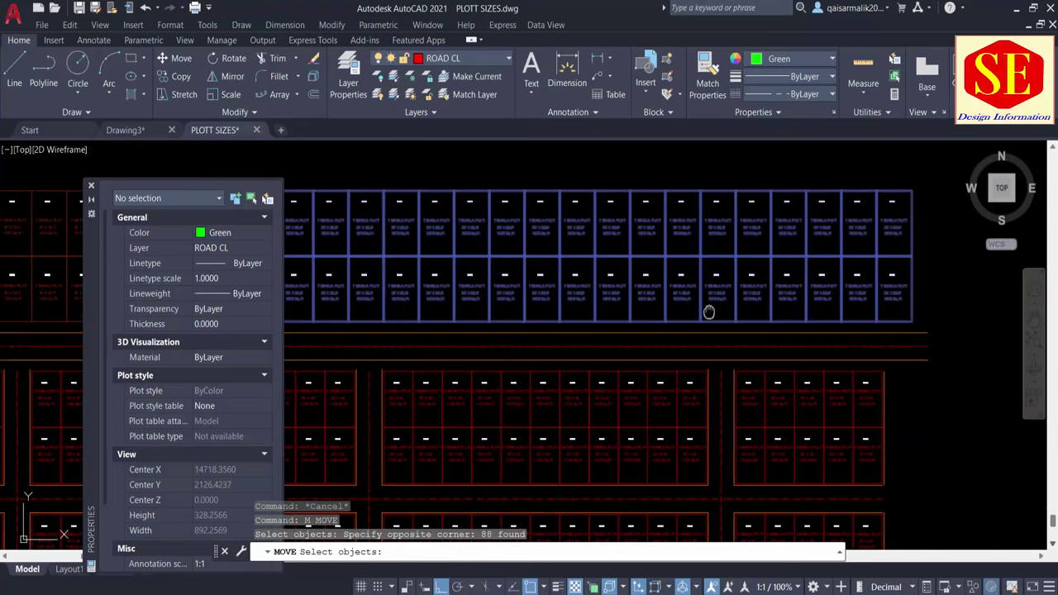
scroll(578, 323, "up", 1)
scroll(442, 329, "up", 2)
key("Return")
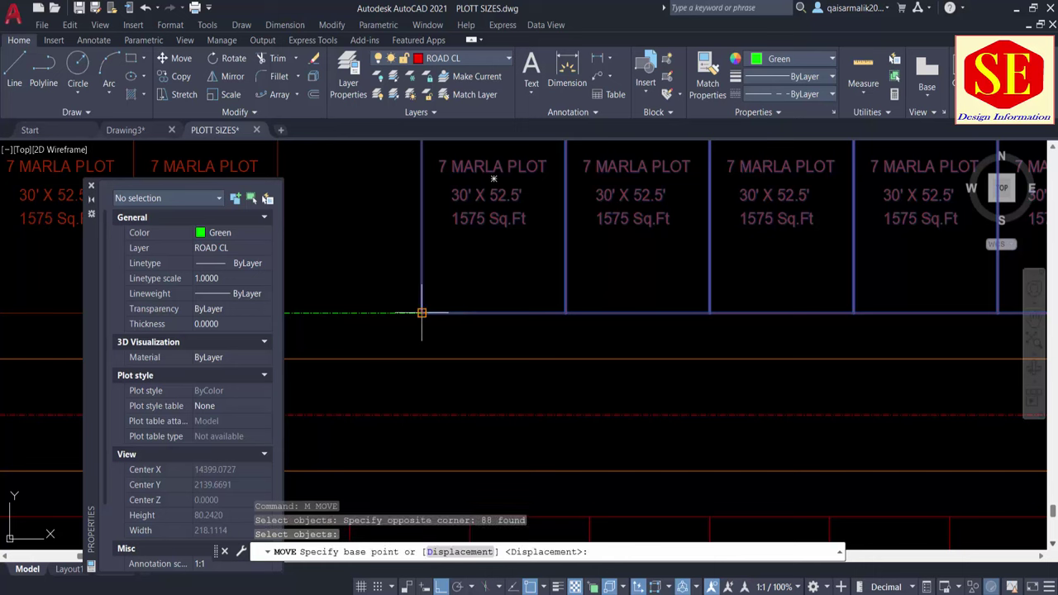
Step: Shift the plots from their corner to the new spot, widening the gap to match the 40-unit line
left_click(421, 312)
left_click(469, 313)
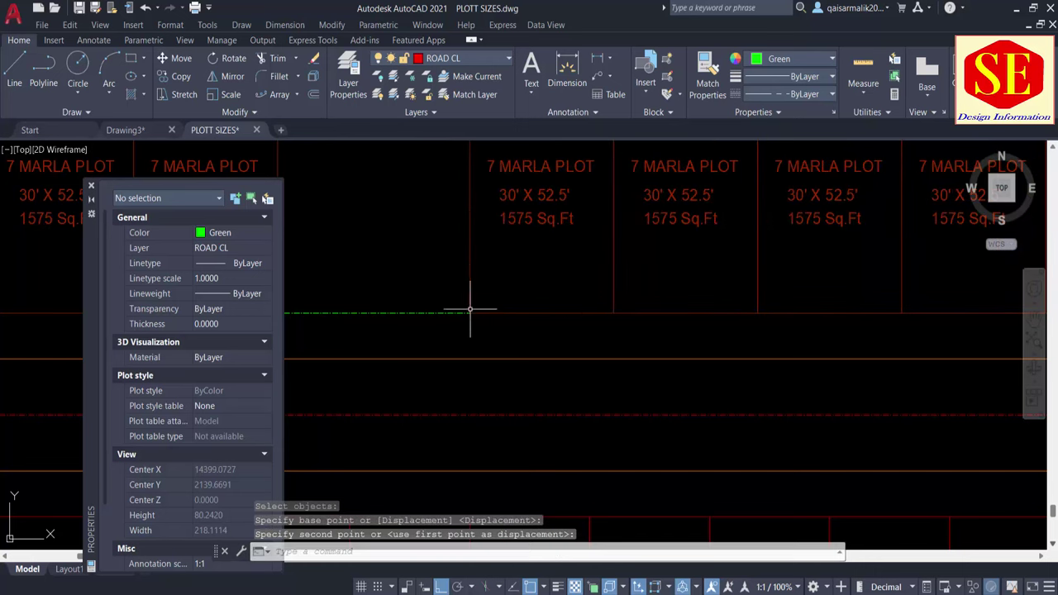
scroll(628, 338, "down", 1)
scroll(524, 323, "down", 1)
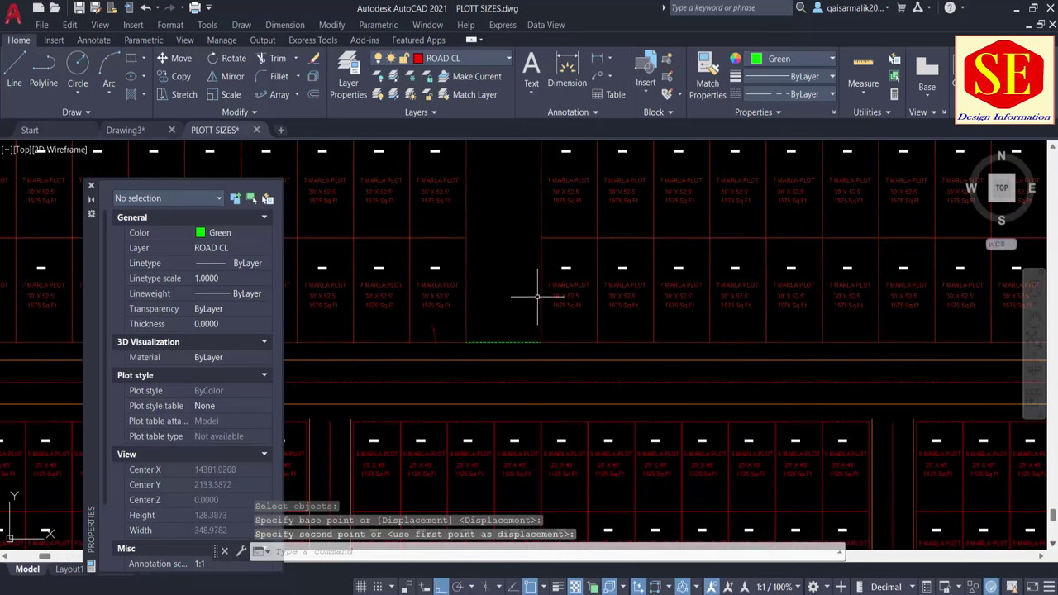
scroll(512, 284, "down", 1)
middle_click_drag(519, 381, 519, 307)
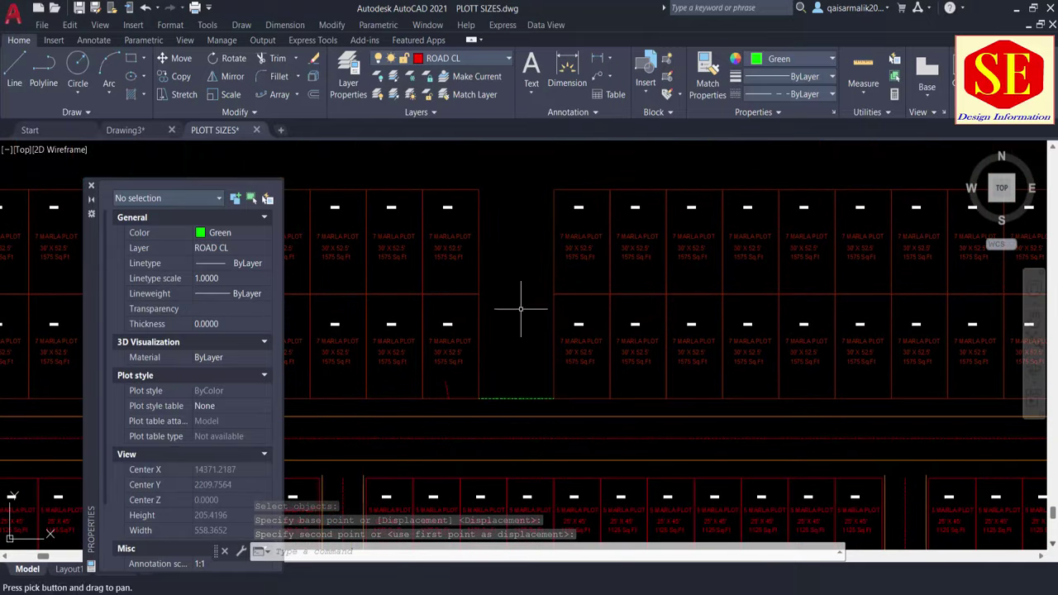
middle_click_drag(536, 404, 479, 392)
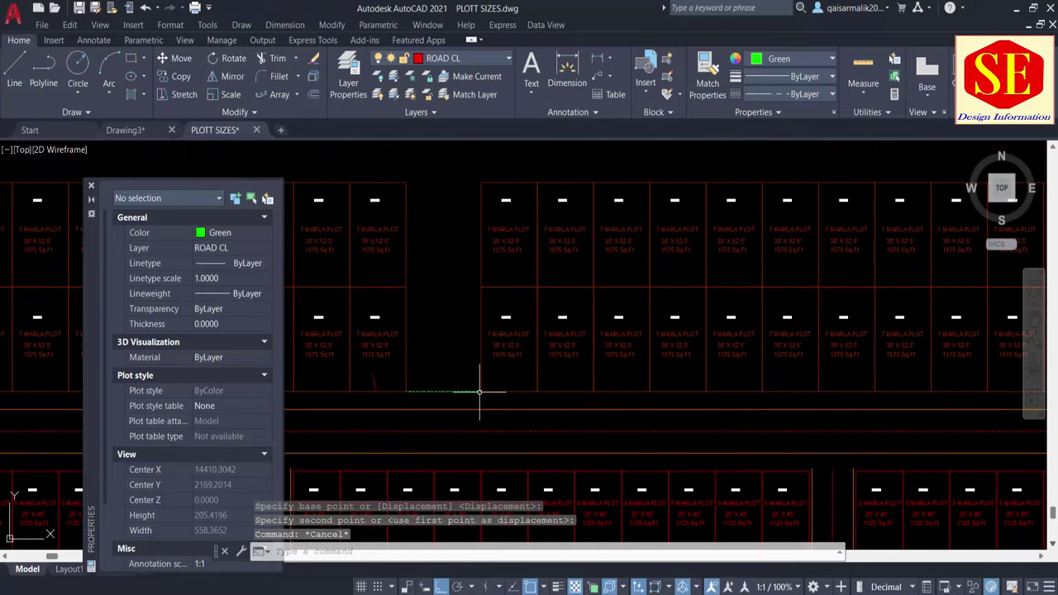
type("co")
key("Return")
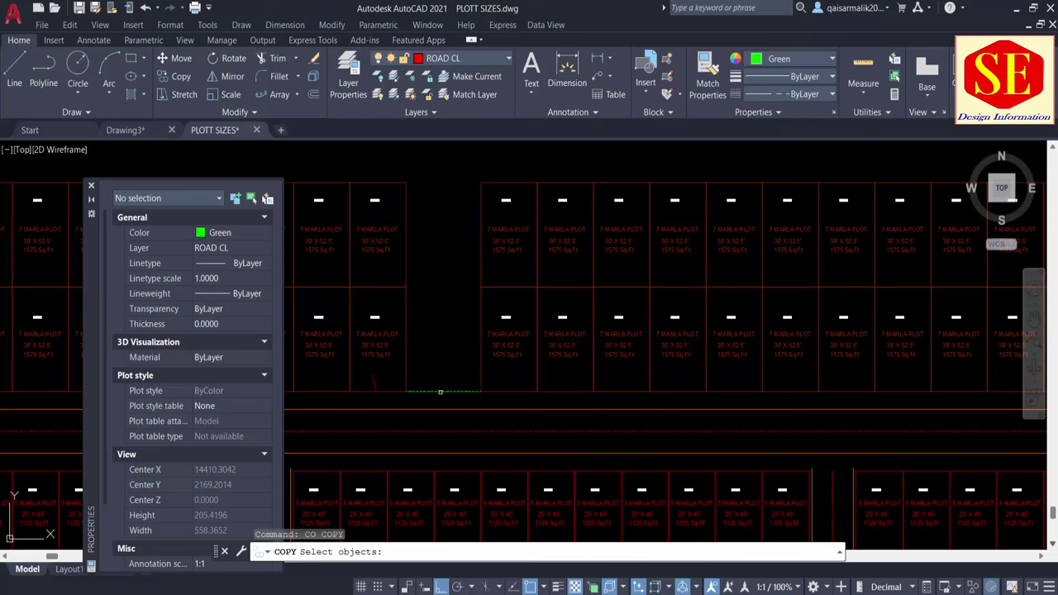
left_click(438, 392)
left_click(372, 385)
scroll(371, 386, "down", 2)
middle_click_drag(372, 386, 841, 350)
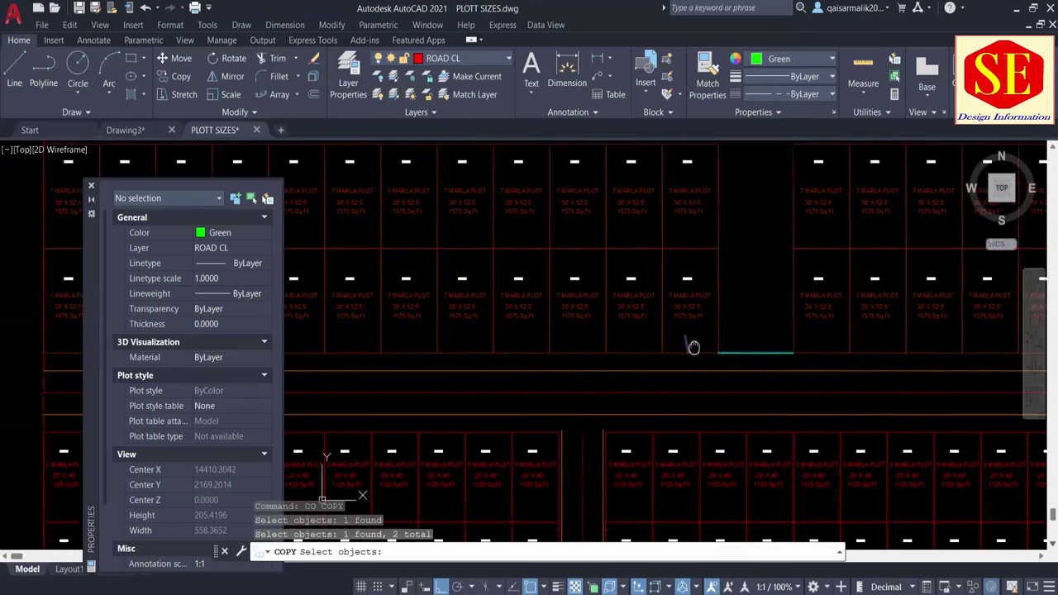
key("Return")
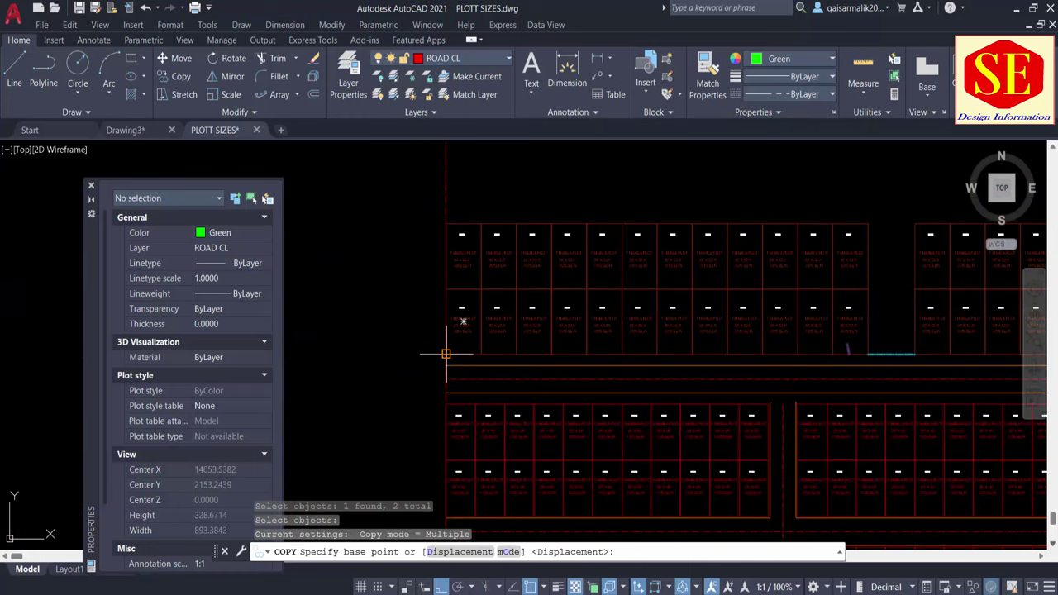
left_click(445, 354)
middle_click_drag(829, 356, 550, 347)
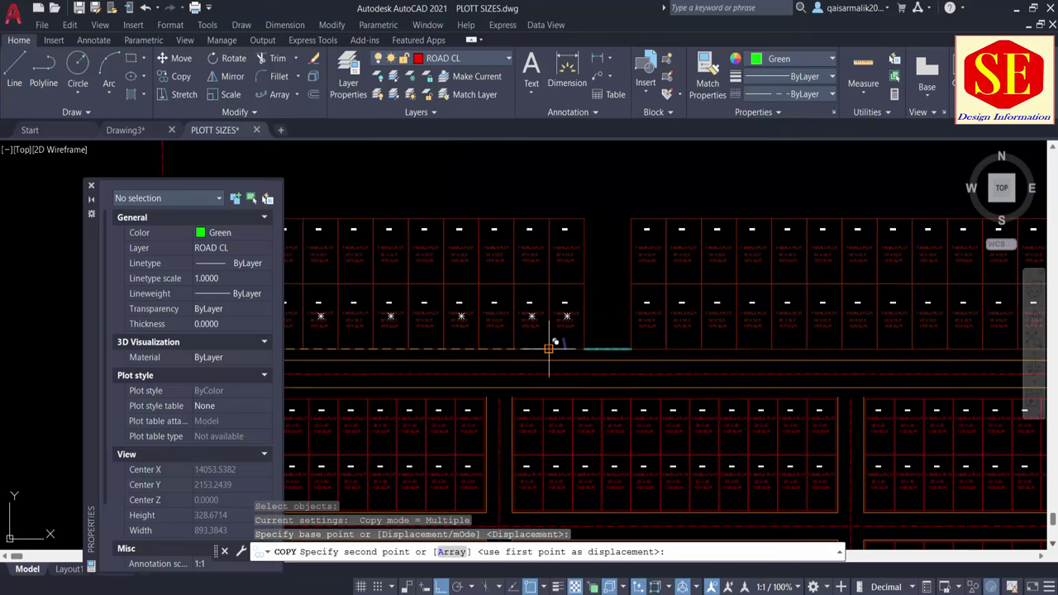
scroll(590, 338, "up", 2)
scroll(591, 344, "up", 2)
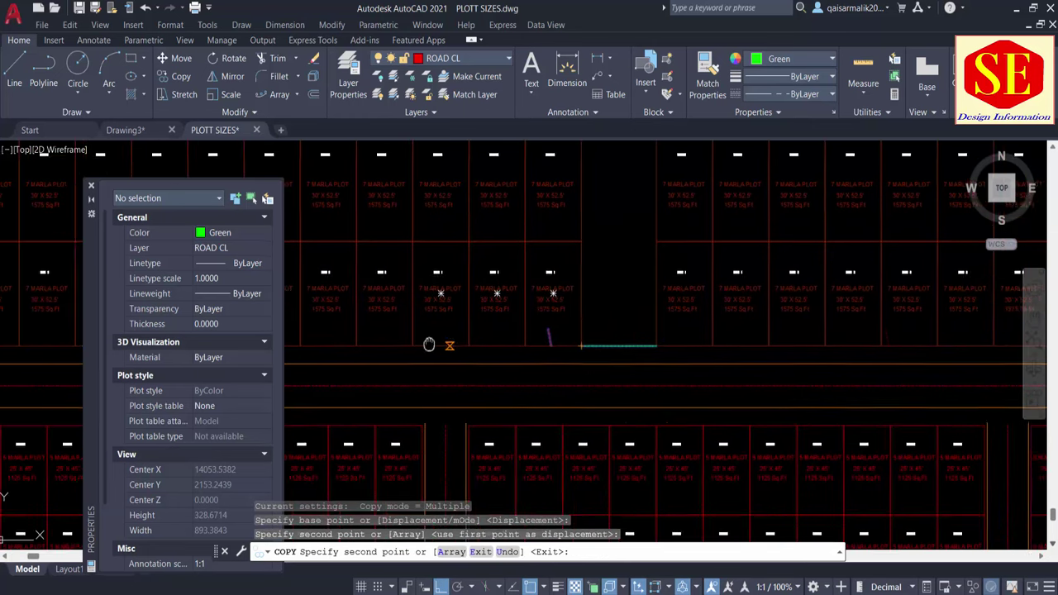
key("Escape")
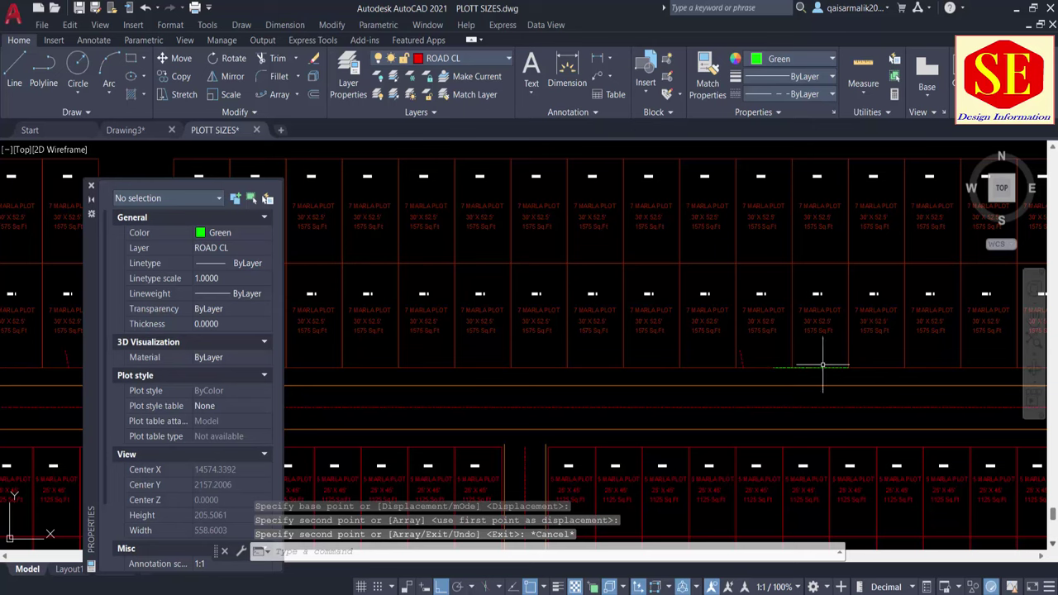
mouse_move(801, 374)
middle_mouse_down()
mouse_move(579, 387)
mouse_move(508, 378)
middle_mouse_up()
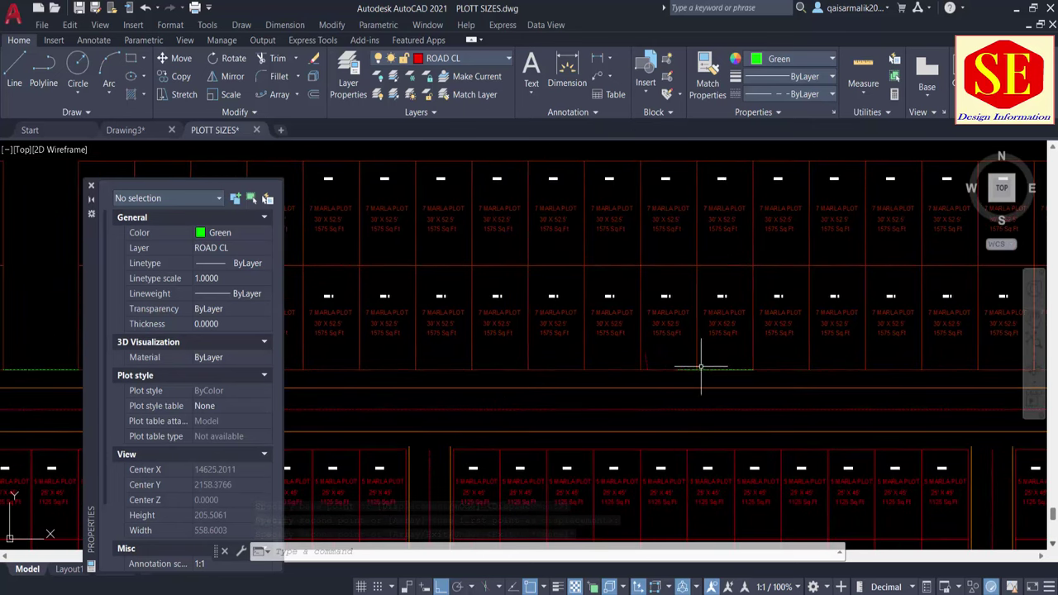
type("m")
key("Return")
scroll(712, 372, "up", 2)
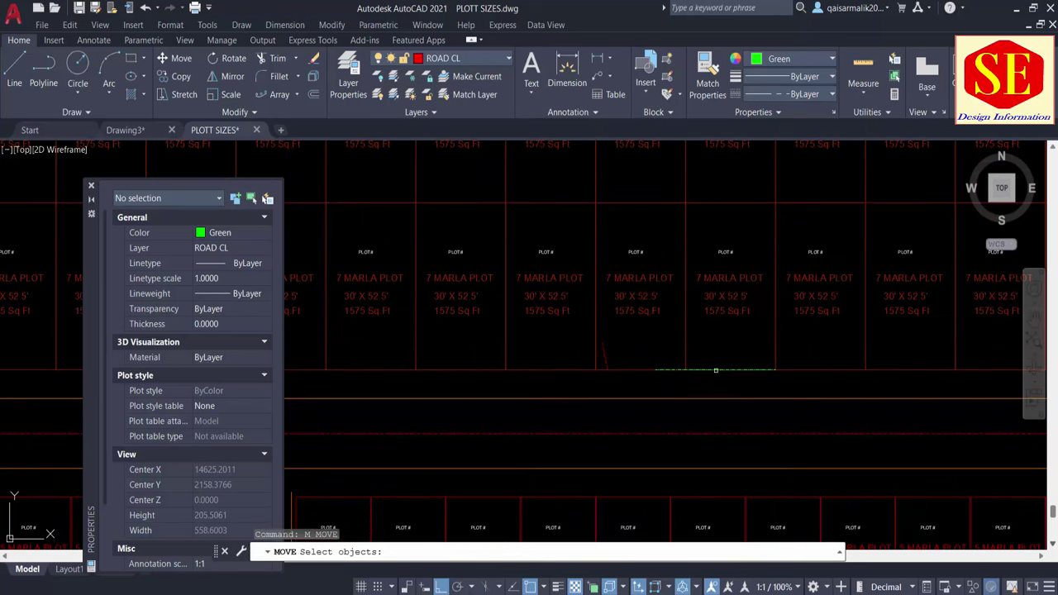
left_click(671, 370)
key("Return")
left_click(655, 369)
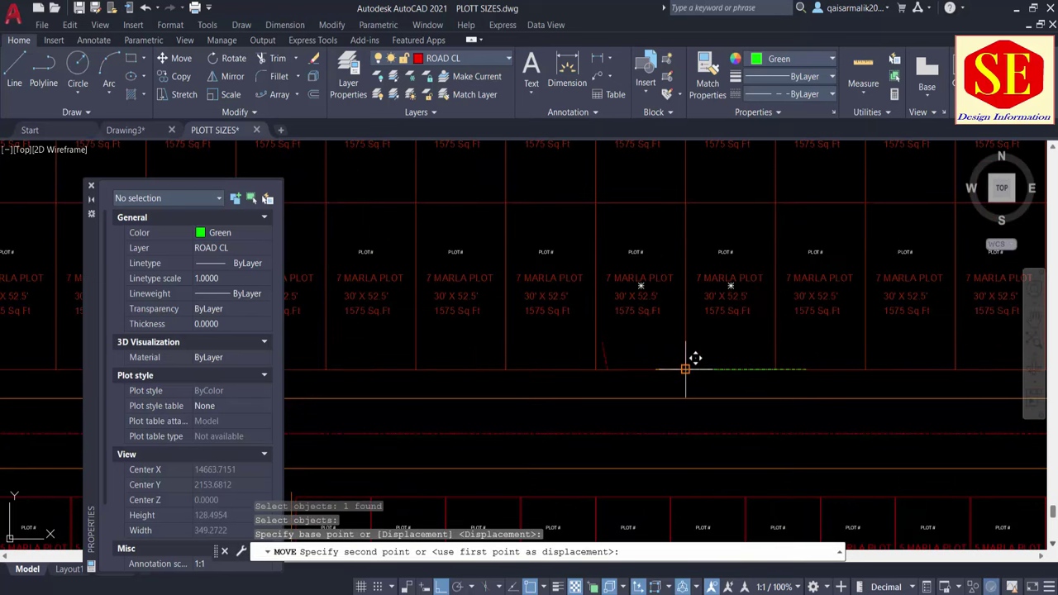
key("Escape")
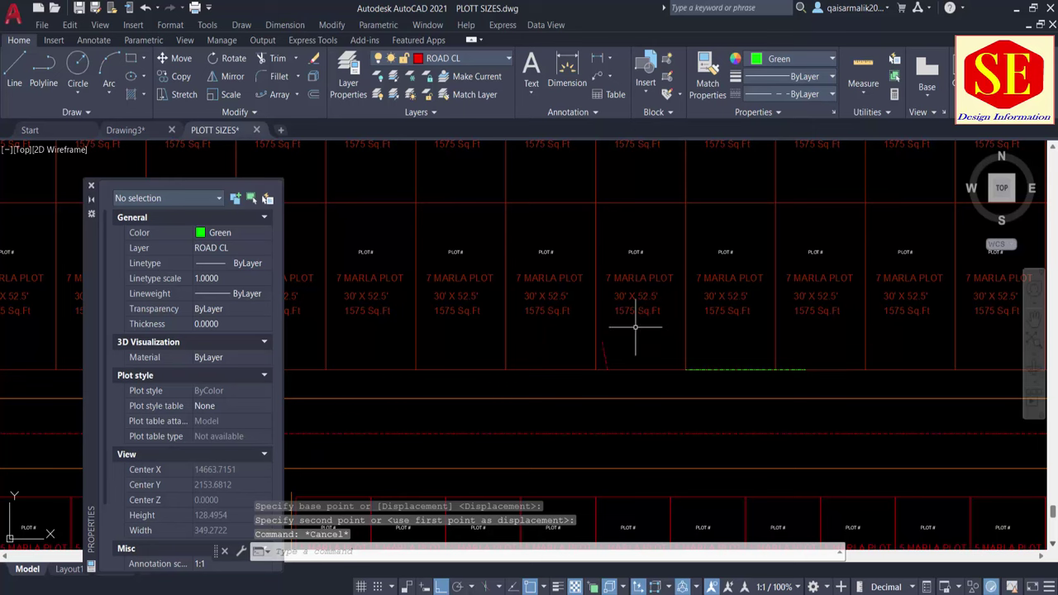
key("Escape")
scroll(584, 402, "down", 1)
scroll(524, 389, "down", 1)
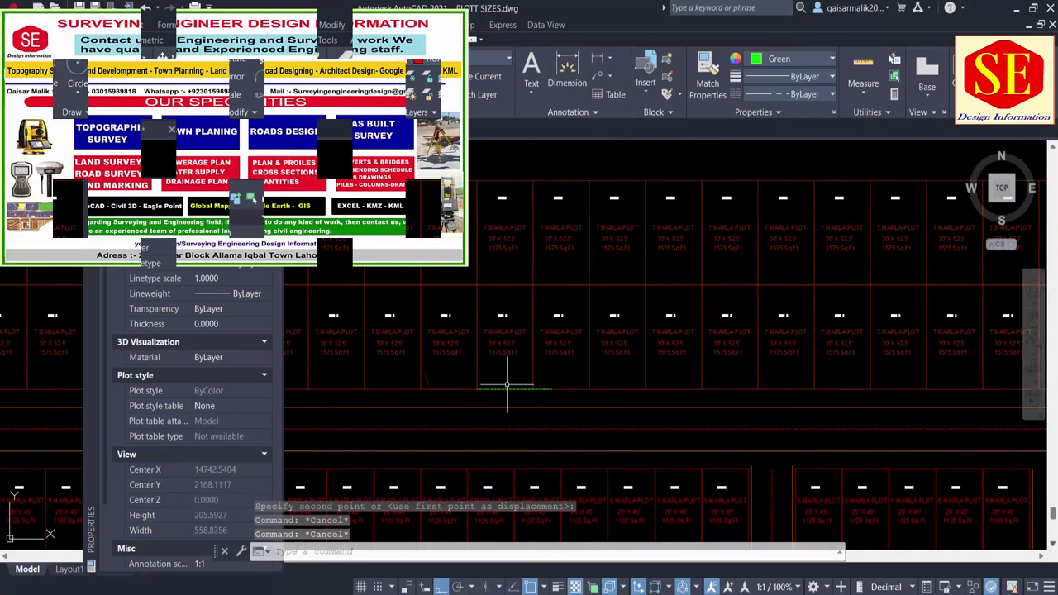
type("m")
key("Return")
left_click(469, 139)
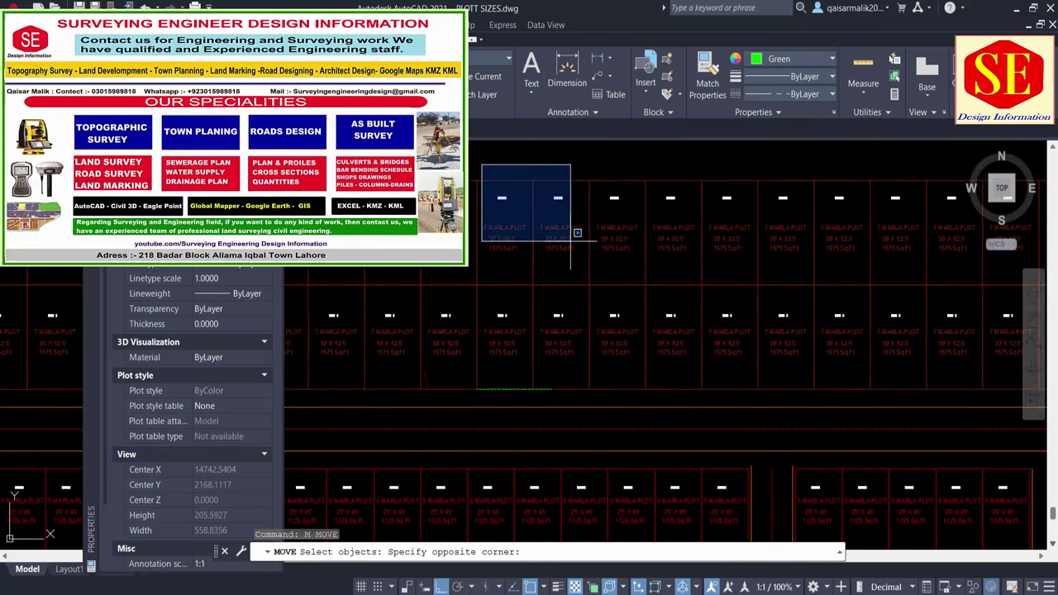
scroll(507, 208, "down", 2)
scroll(507, 207, "down", 2)
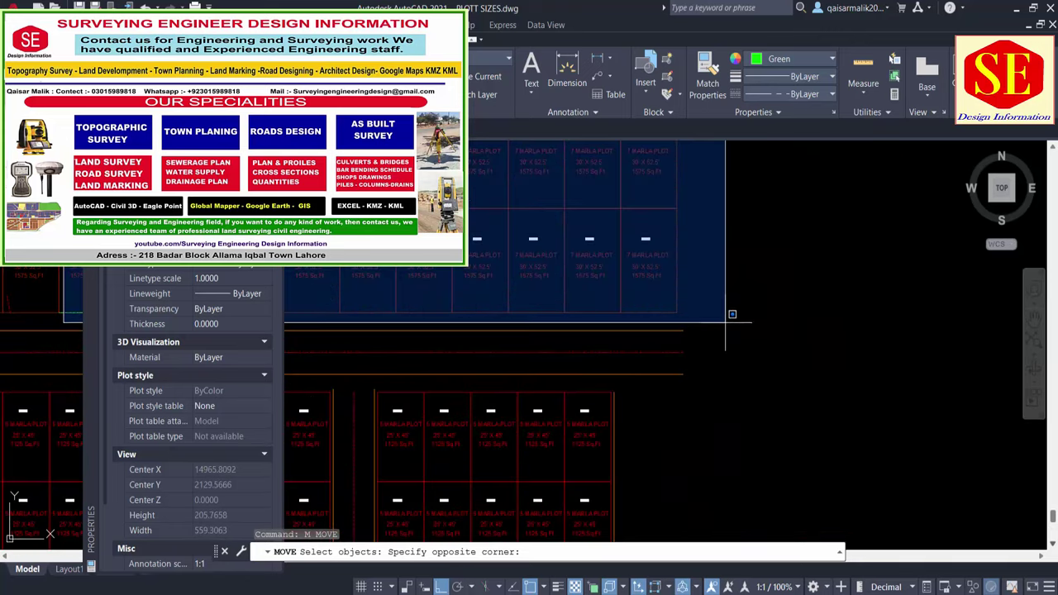
left_click(737, 329)
scroll(718, 324, "up", 2)
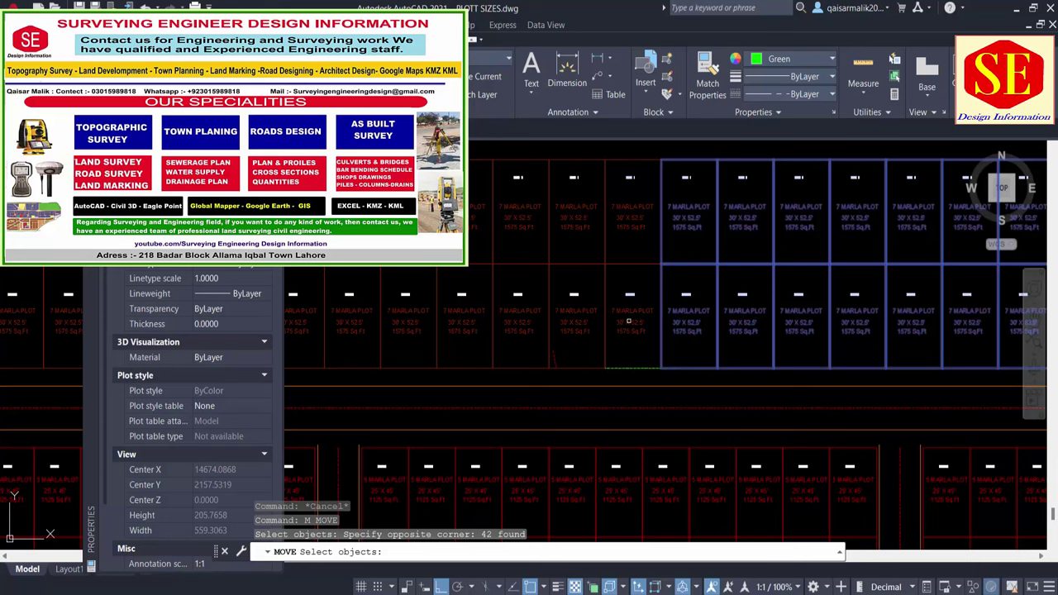
left_click(628, 321)
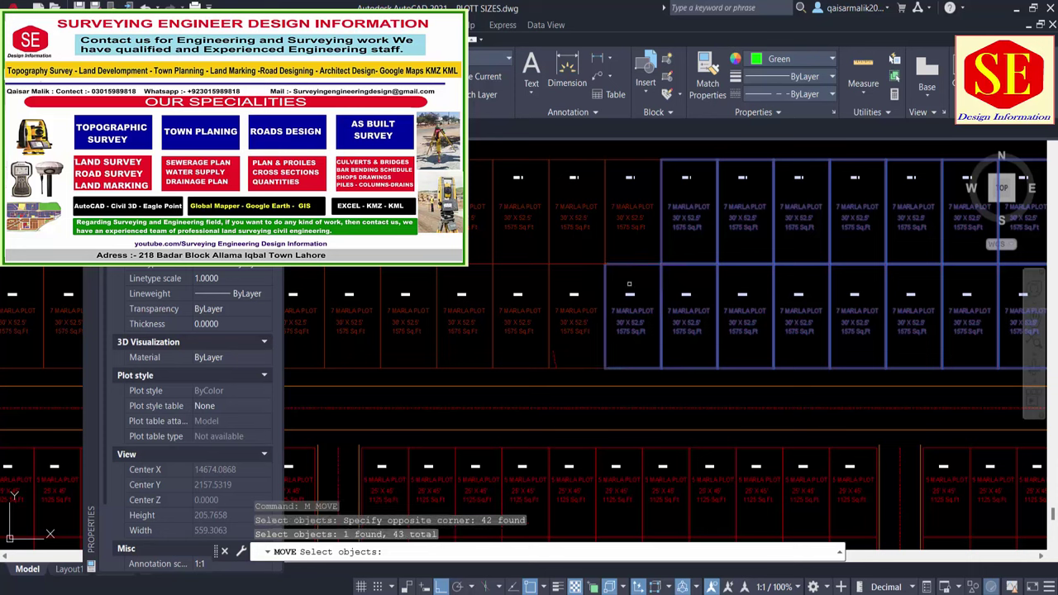
left_click(633, 225)
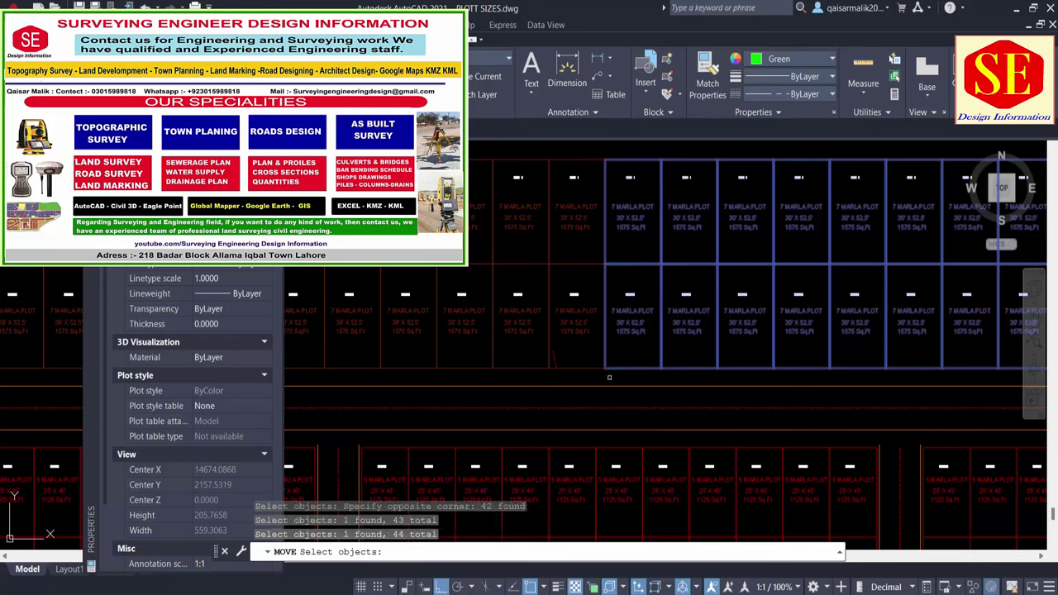
scroll(610, 377, "up", 3)
scroll(605, 371, "up", 3)
scroll(634, 347, "up", 3)
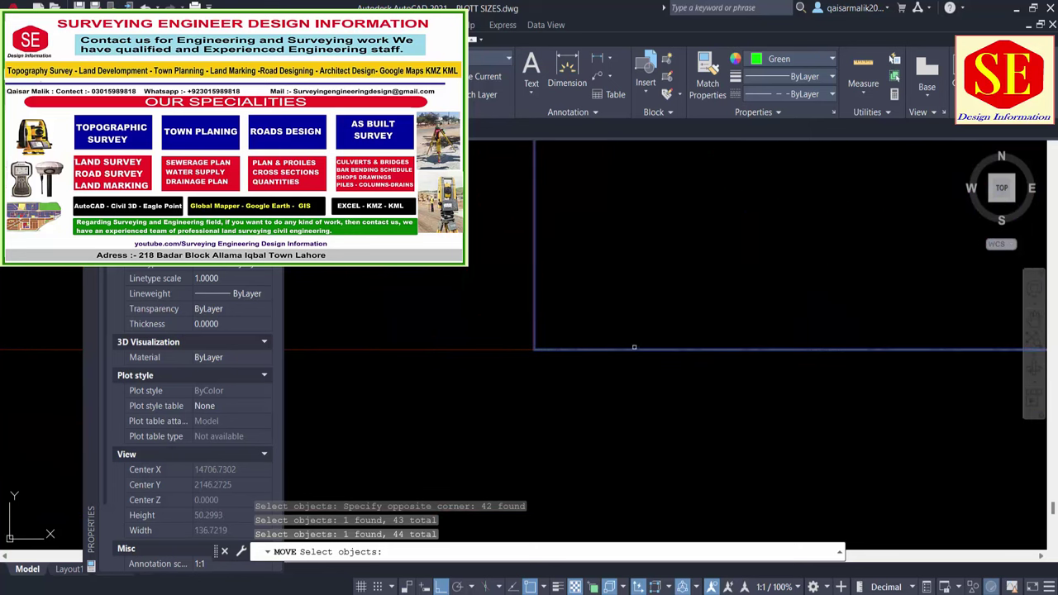
key("Return")
left_click(534, 348)
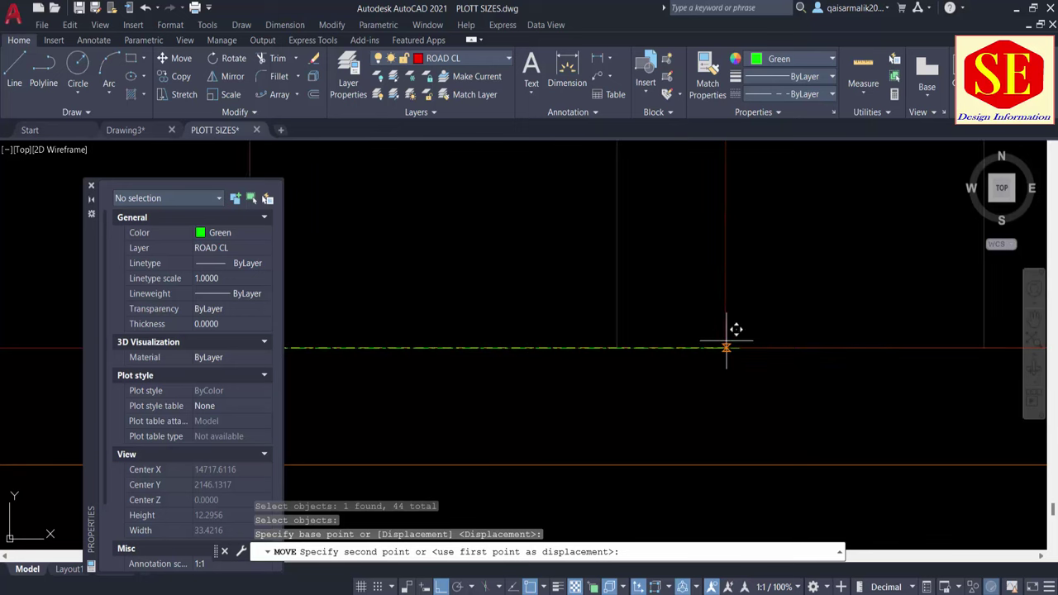
key("Escape")
scroll(710, 355, "down", 3)
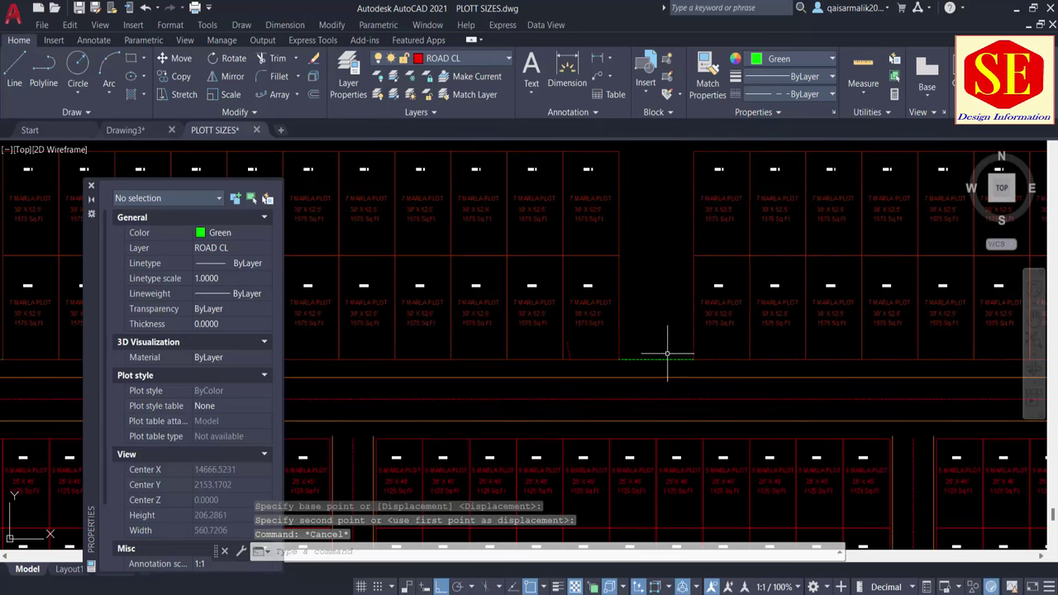
left_click(661, 360)
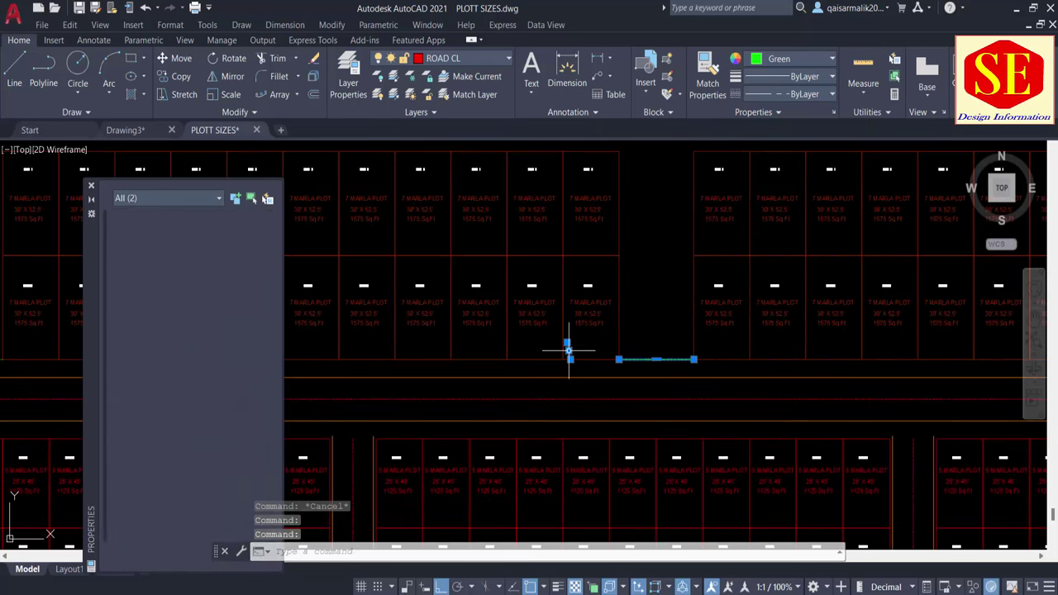
Step: Erase the chosen centerline pieces and a short stray polyline near the gap
type("e")
key("Return")
scroll(666, 193, "down", 3)
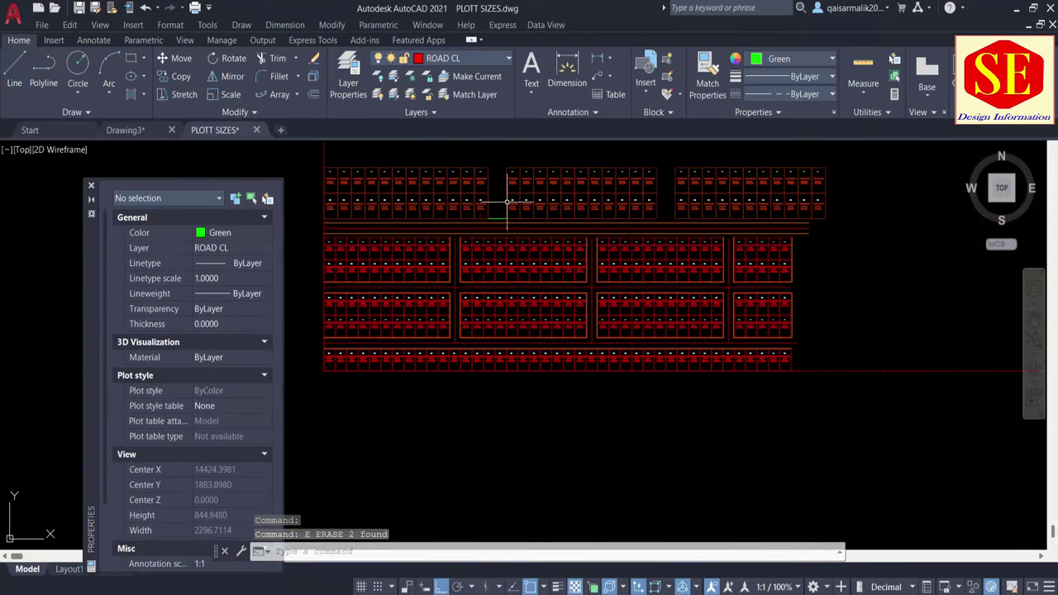
scroll(484, 198, "up", 3)
left_click(481, 242)
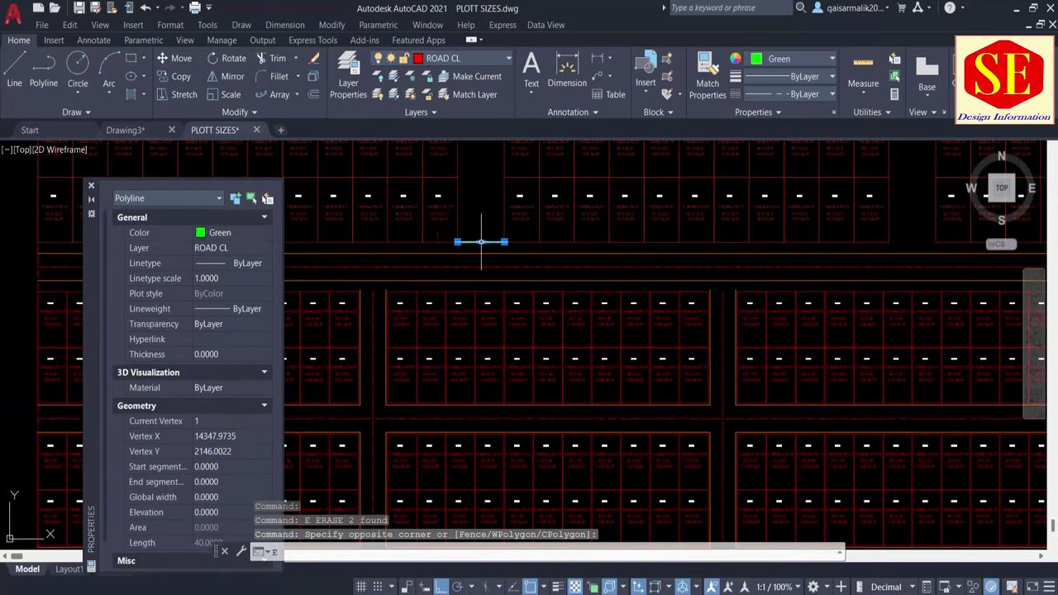
type("e")
key("Return")
Step: Erase a small leftover line near the widened gap, then pan toward the layout's left edge
left_click(438, 237)
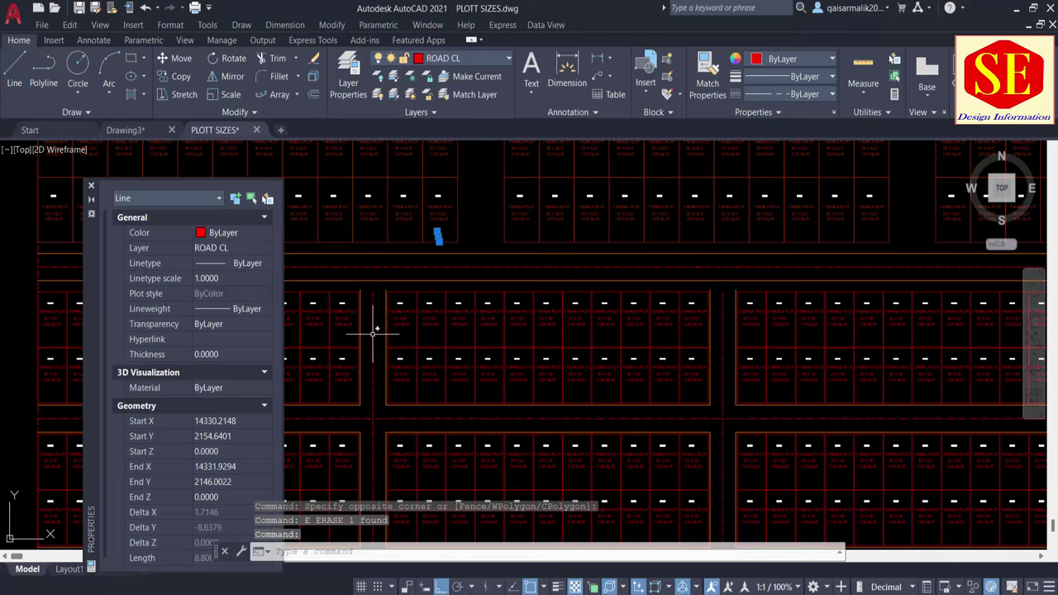
type("e")
key("Return")
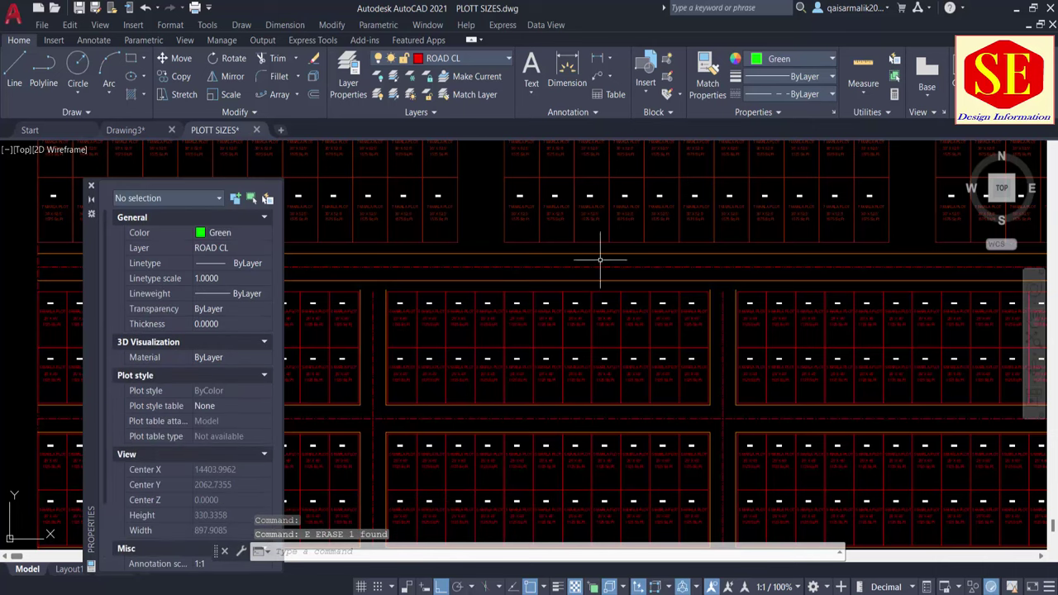
scroll(603, 253, "down", 3)
scroll(654, 236, "up", 1)
middle_click_drag(600, 248, 739, 243)
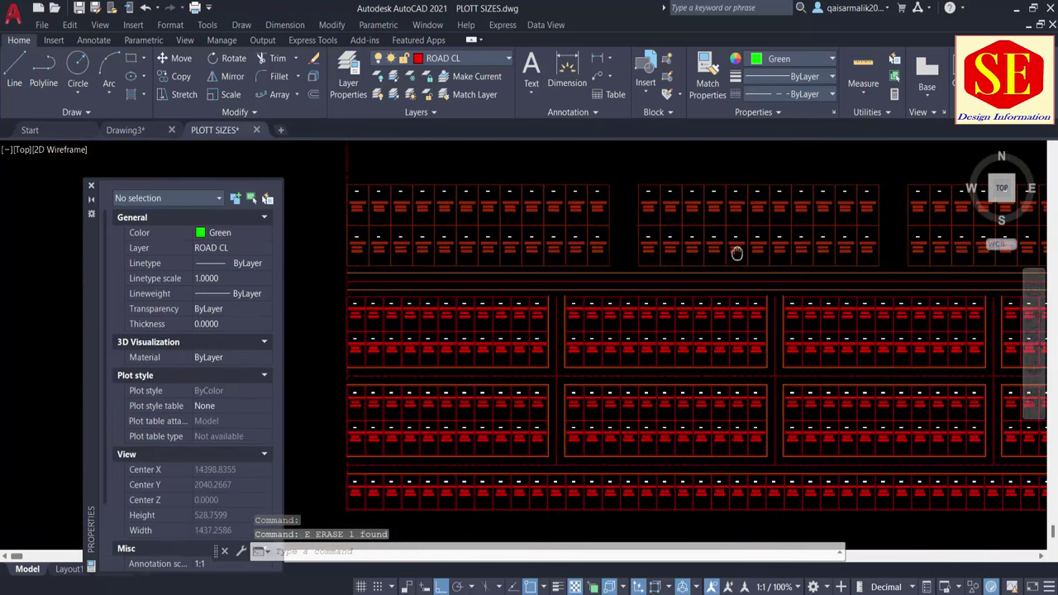
mouse_move(614, 279)
middle_mouse_down()
mouse_move(597, 323)
mouse_move(629, 387)
middle_mouse_up()
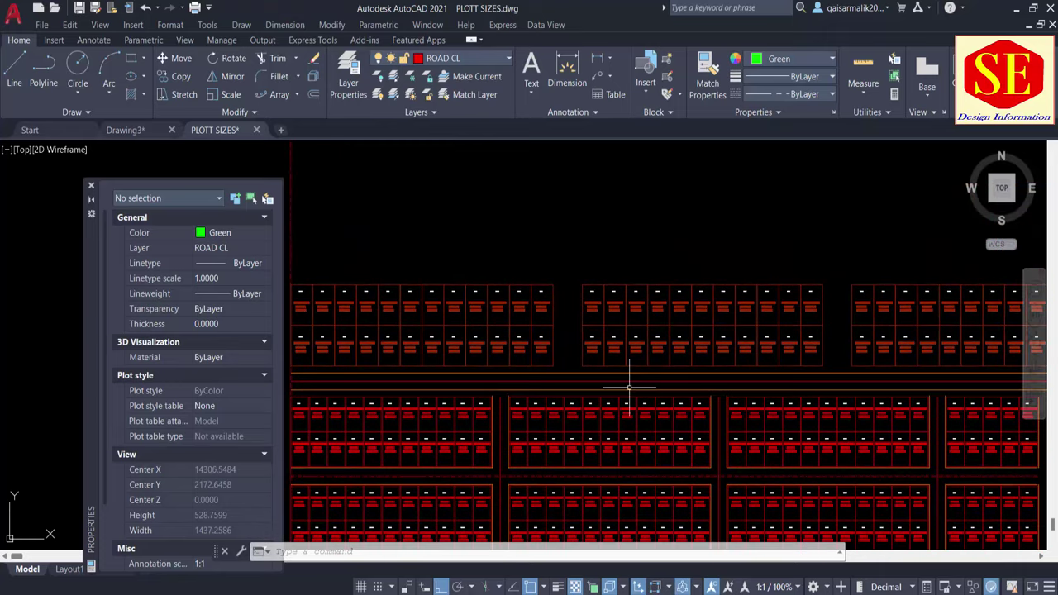
key("Escape")
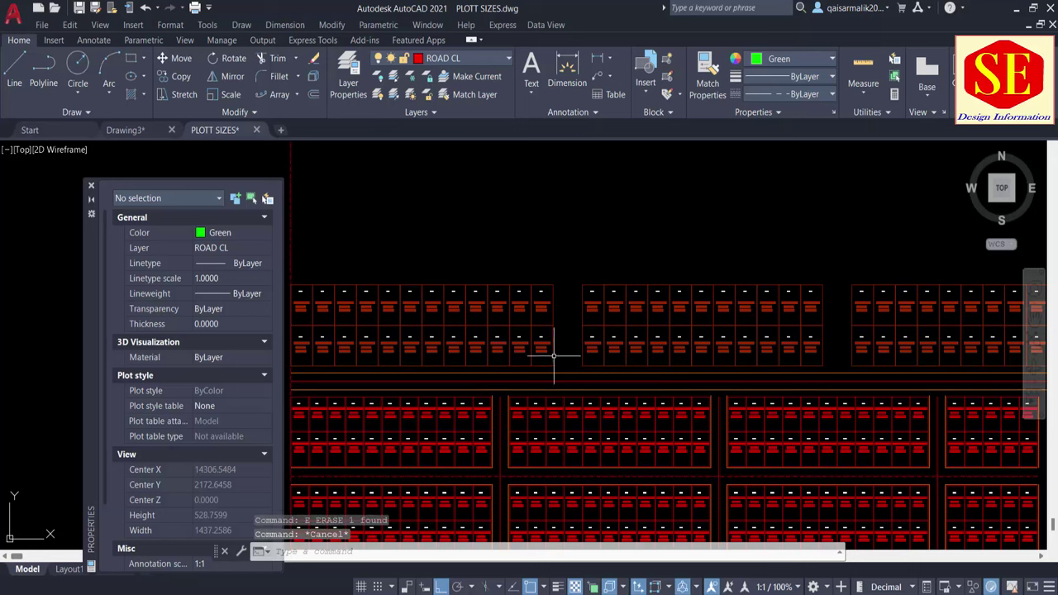
Step: Start COPY and window-select the upper double plot row, 139 objects
type("co")
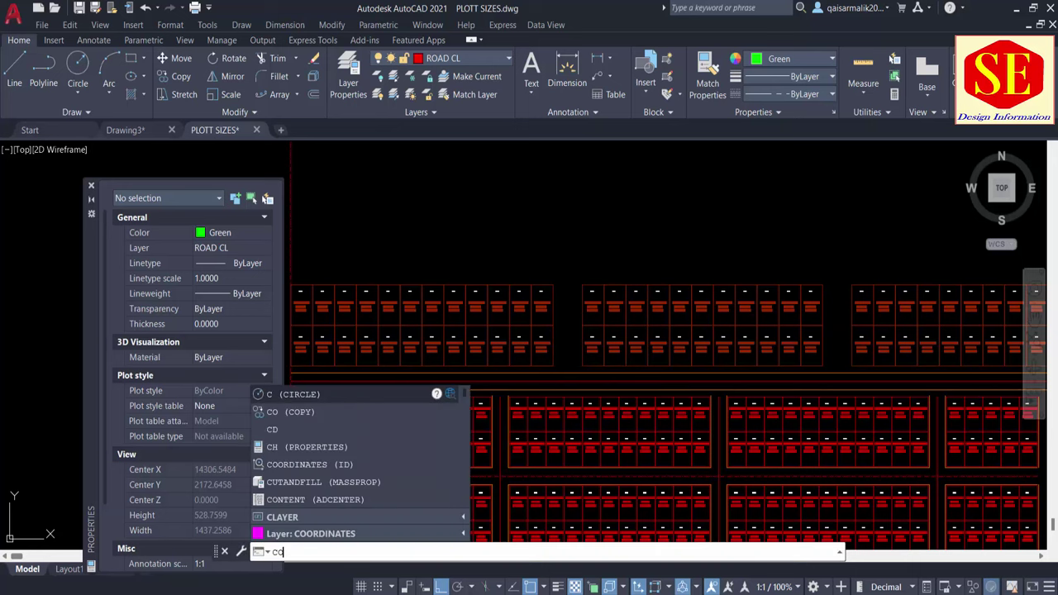
key("Return")
scroll(530, 295, "down", 2)
left_click(343, 280)
scroll(802, 321, "up", 2)
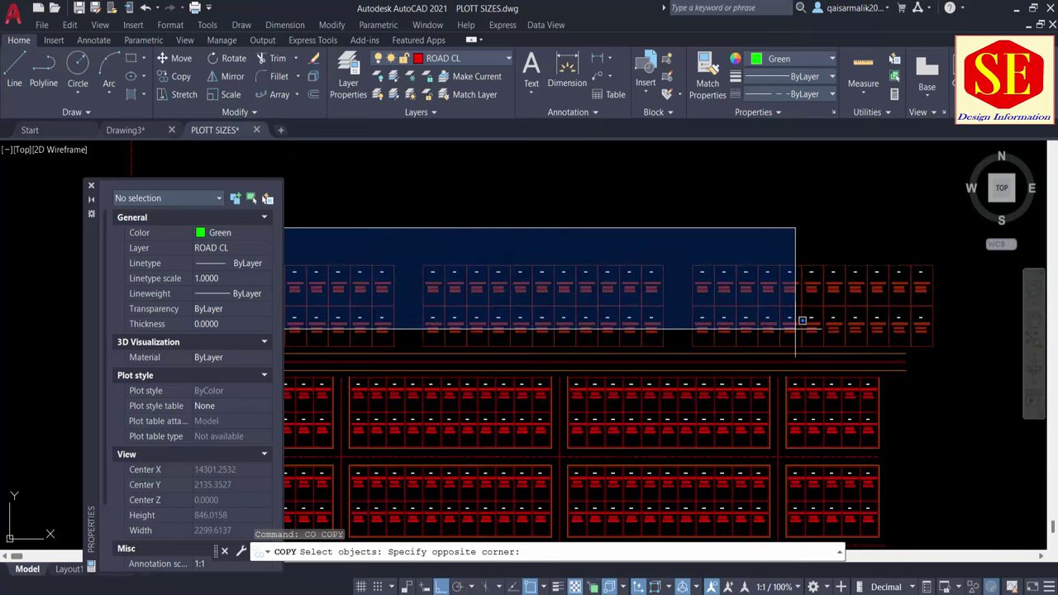
scroll(952, 354, "up", 2)
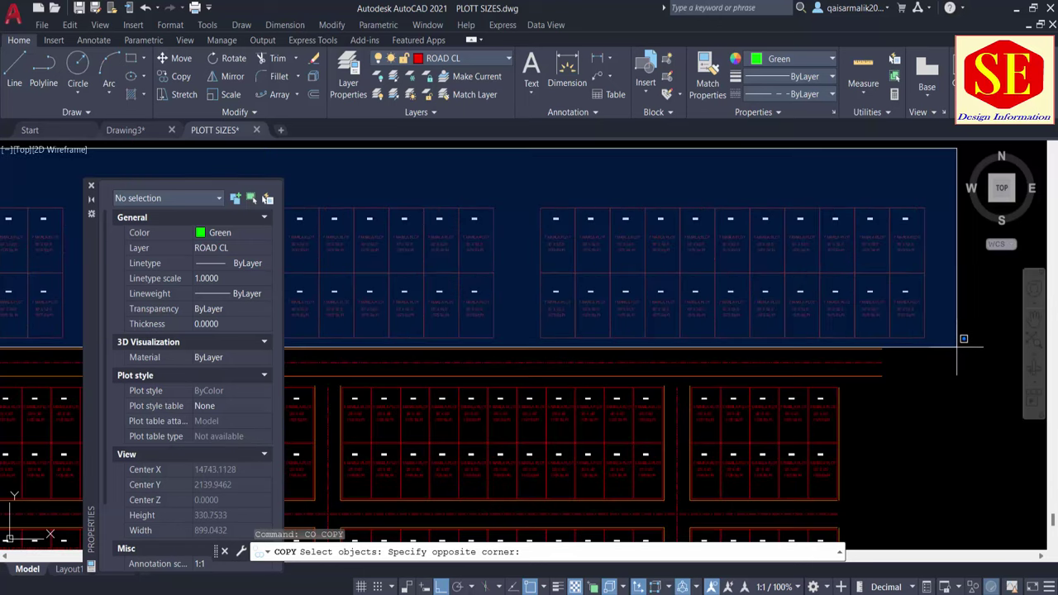
left_click(958, 378)
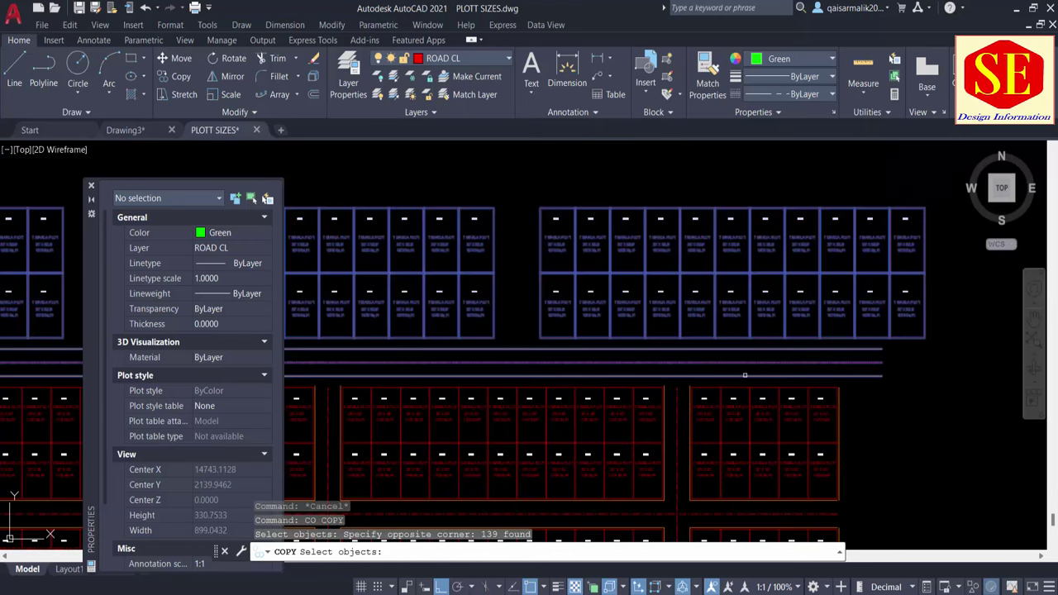
scroll(928, 380, "down", 4)
scroll(437, 364, "up", 4)
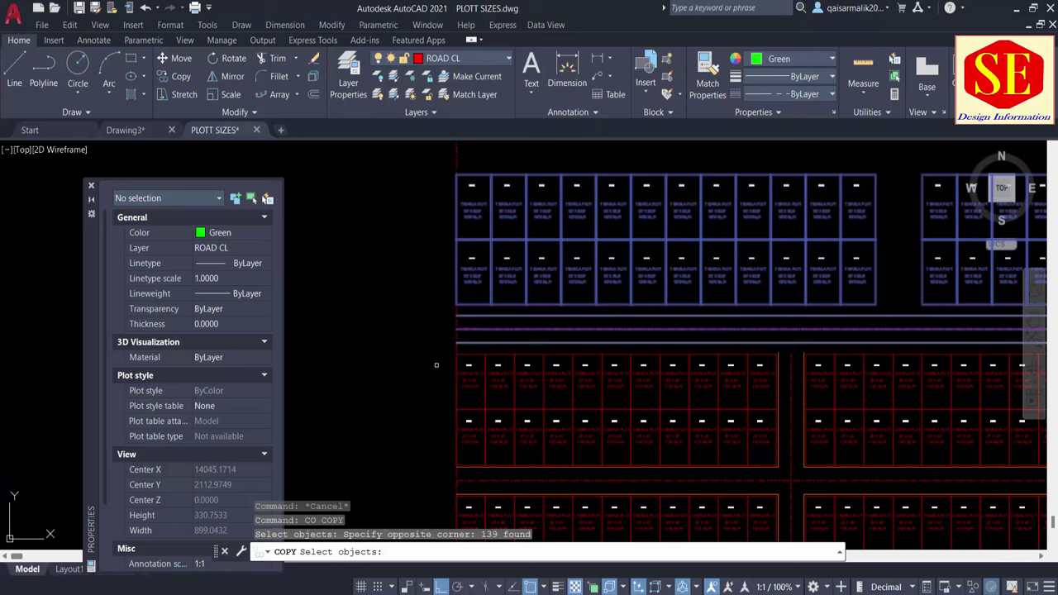
key("Return")
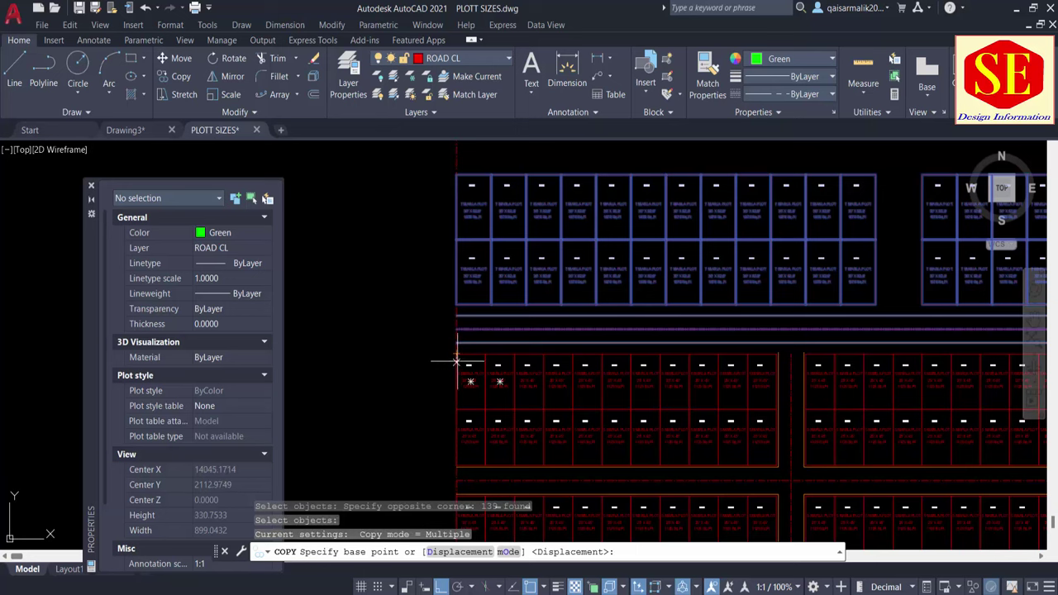
Step: Copy the plot rows from their top-left corner to the new position, adding another stacked block
left_click(456, 361)
scroll(471, 397, "down", 3)
scroll(465, 276, "up", 3)
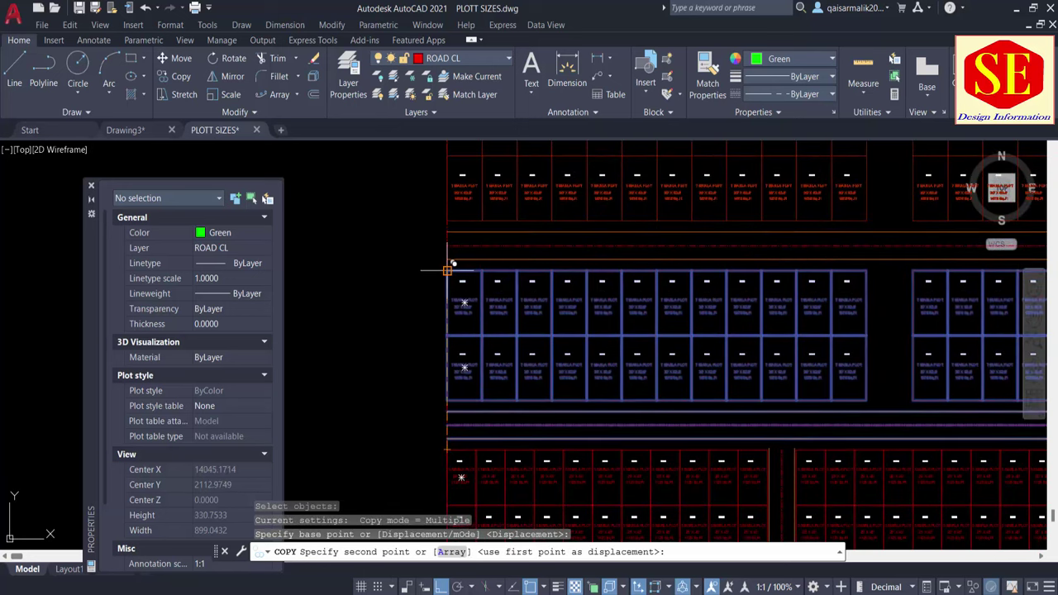
left_click(446, 271)
scroll(446, 270, "up", 2)
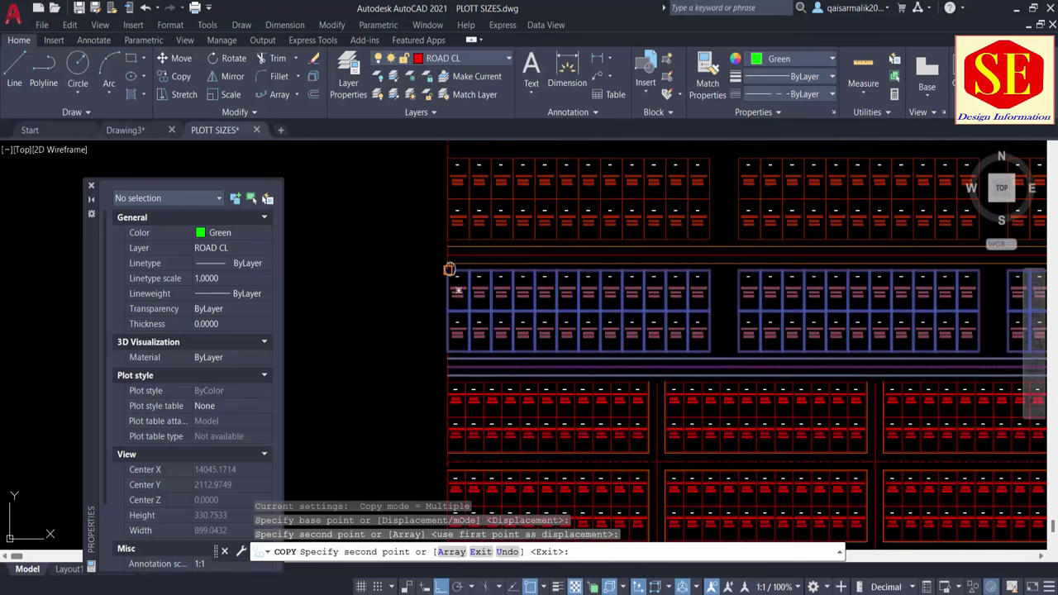
scroll(460, 342, "down", 2)
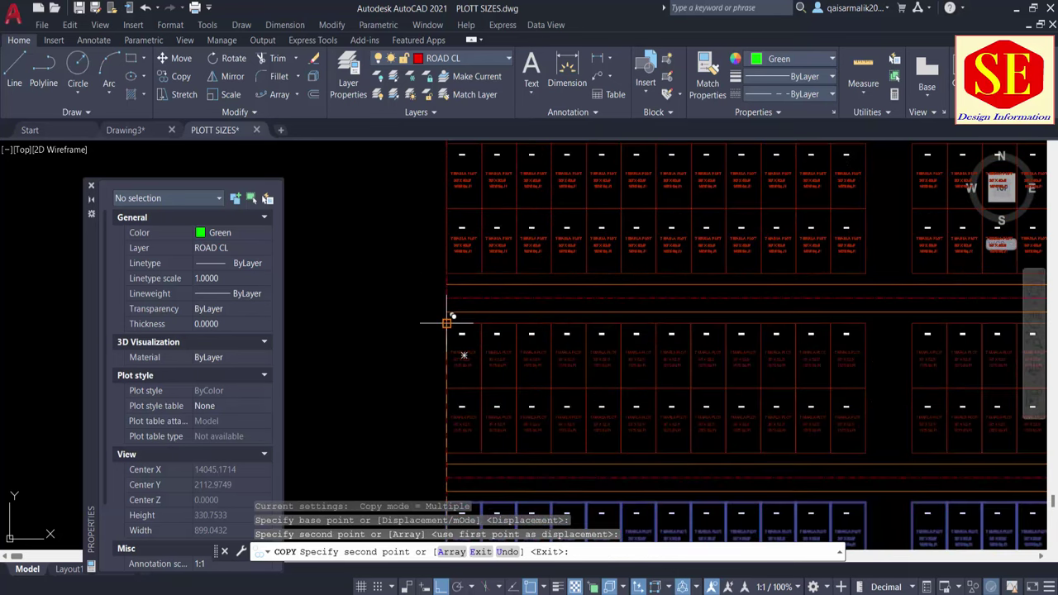
scroll(447, 321, "down", 2)
middle_click_drag(549, 319, 292, 341)
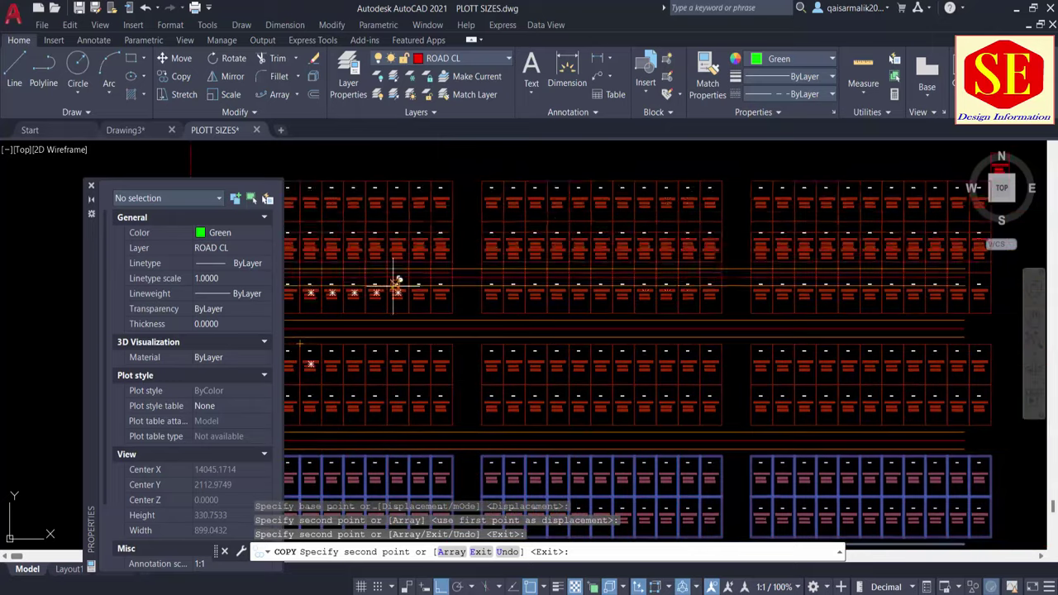
scroll(622, 260, "down", 2)
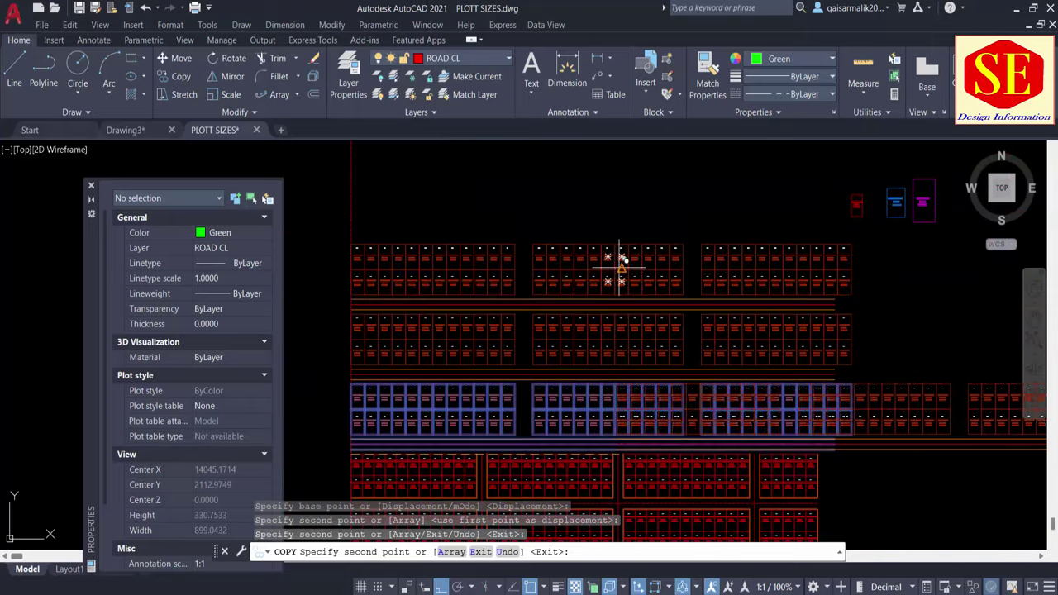
key("Escape")
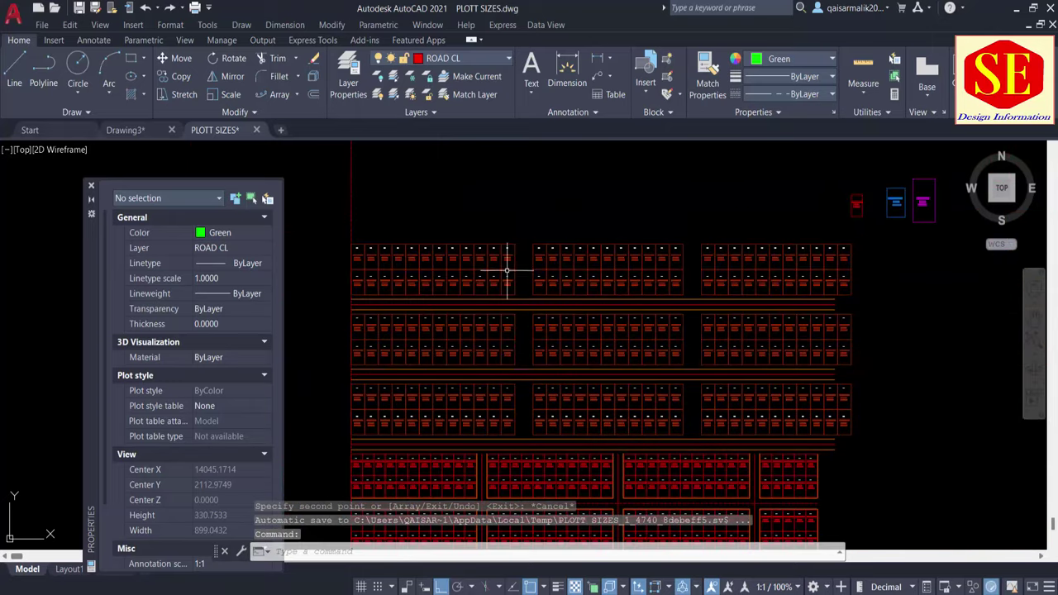
middle_click_drag(641, 491, 638, 408)
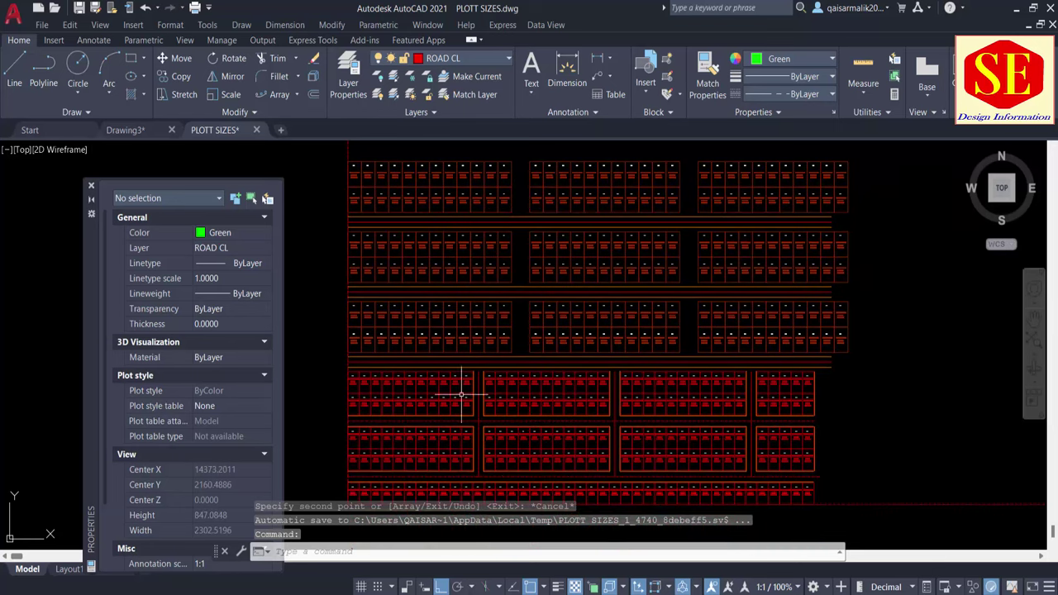
middle_click_drag(744, 228, 719, 253)
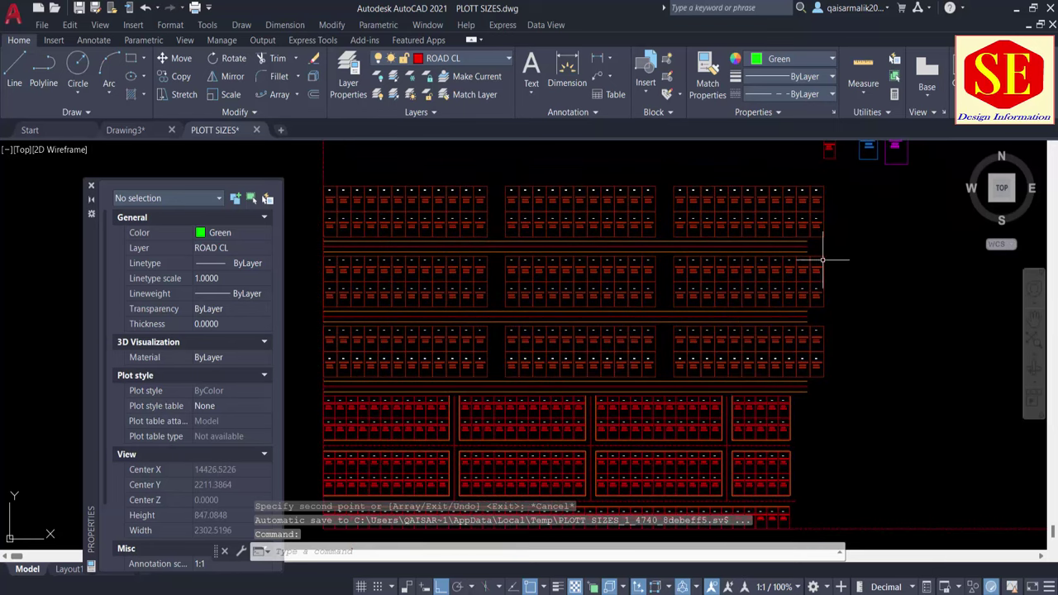
type("l")
key("Return")
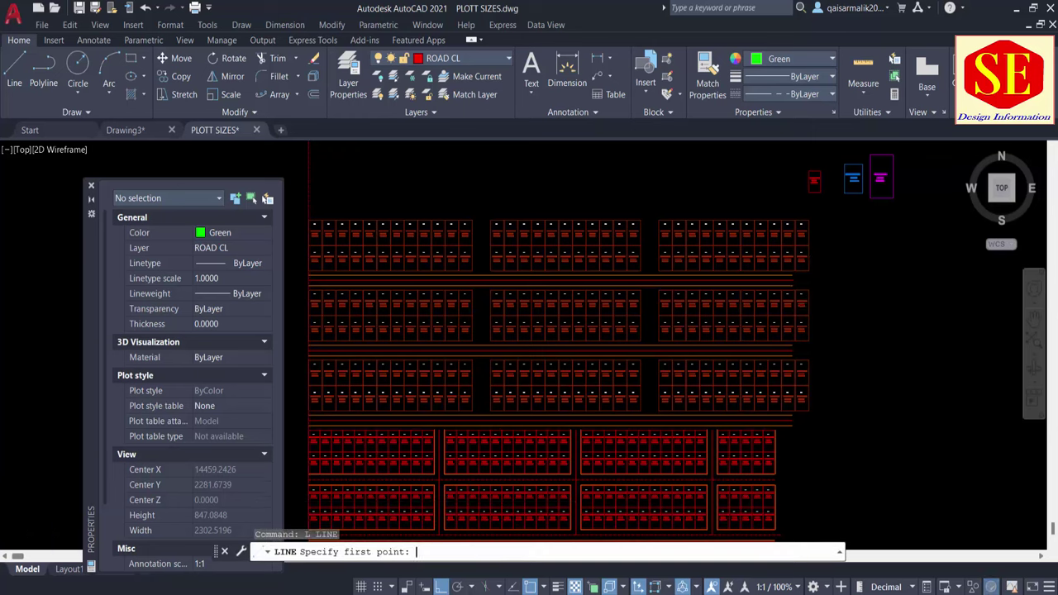
scroll(814, 258, "up", 4)
left_click(807, 252)
scroll(807, 252, "down", 2)
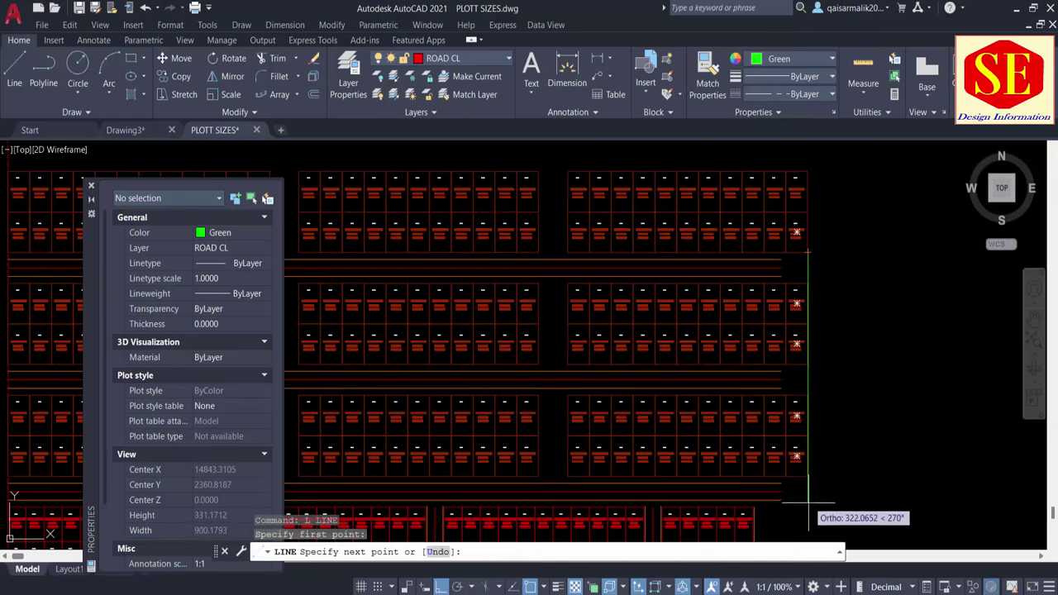
left_click(807, 475)
key("Escape")
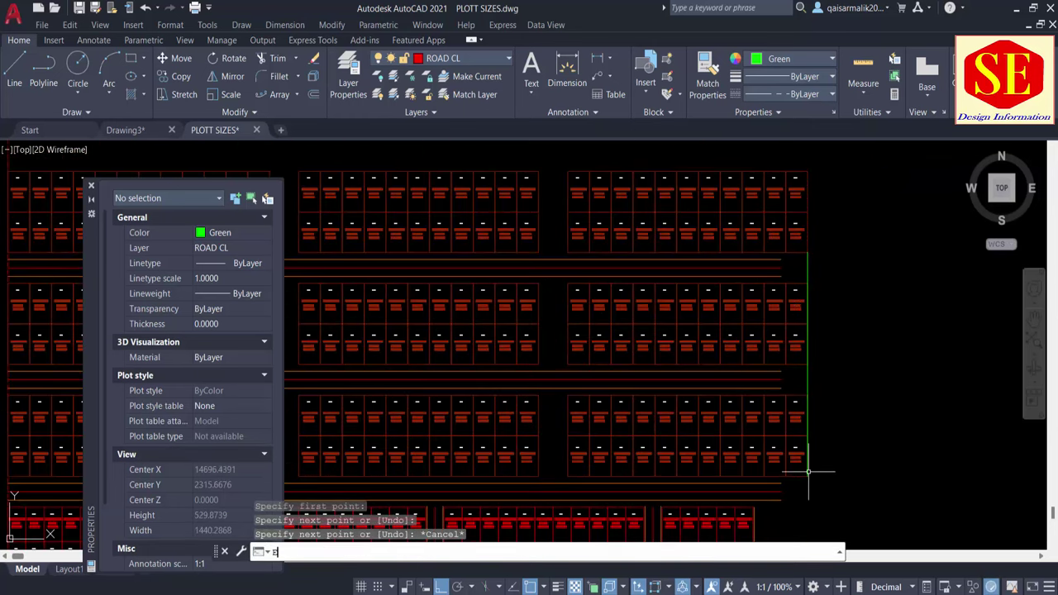
type("ex")
key("Return")
left_click(776, 450)
scroll(764, 286, "up", 2)
left_click(772, 239)
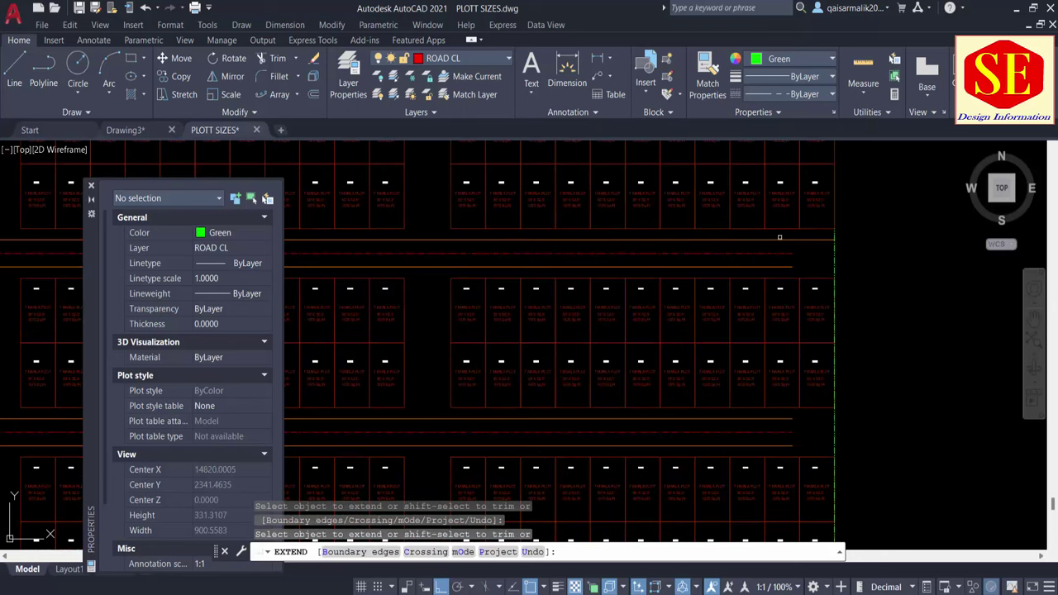
middle_click_drag(808, 326, 812, 274)
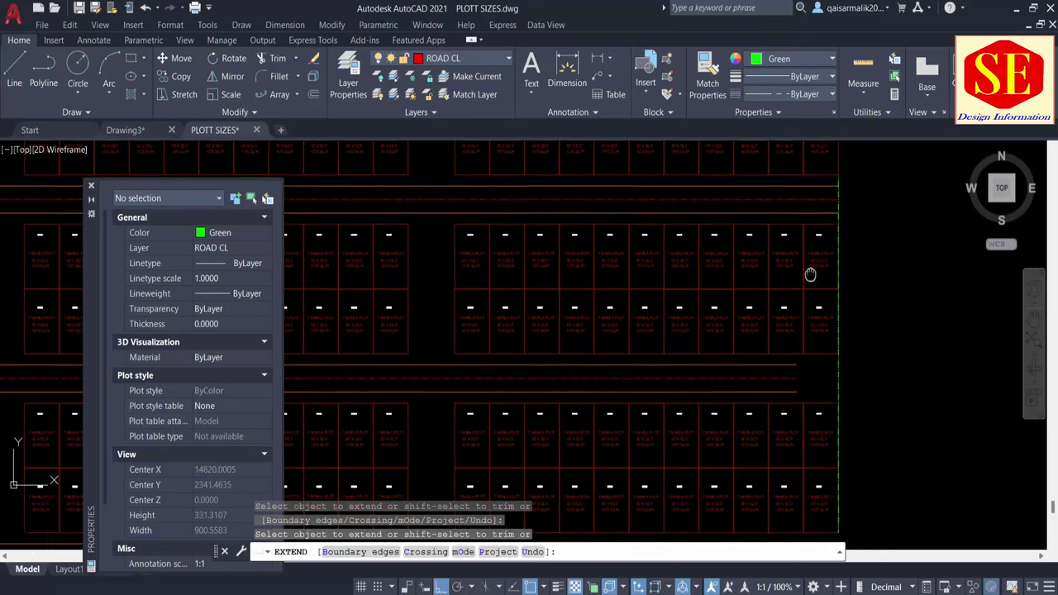
left_click(783, 381)
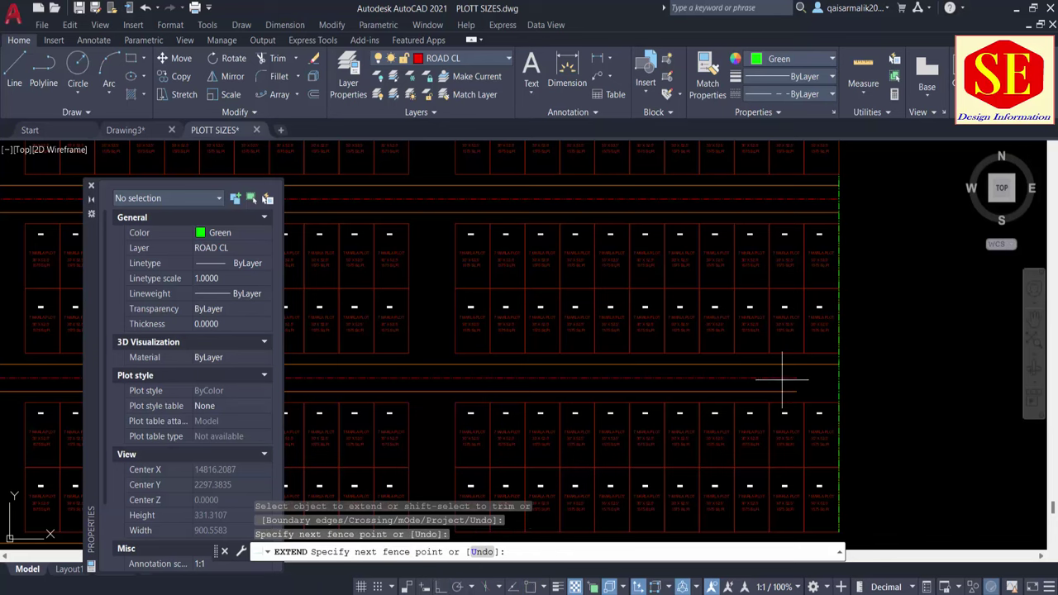
left_click(785, 387)
left_click(791, 384)
middle_click_drag(791, 384, 799, 265)
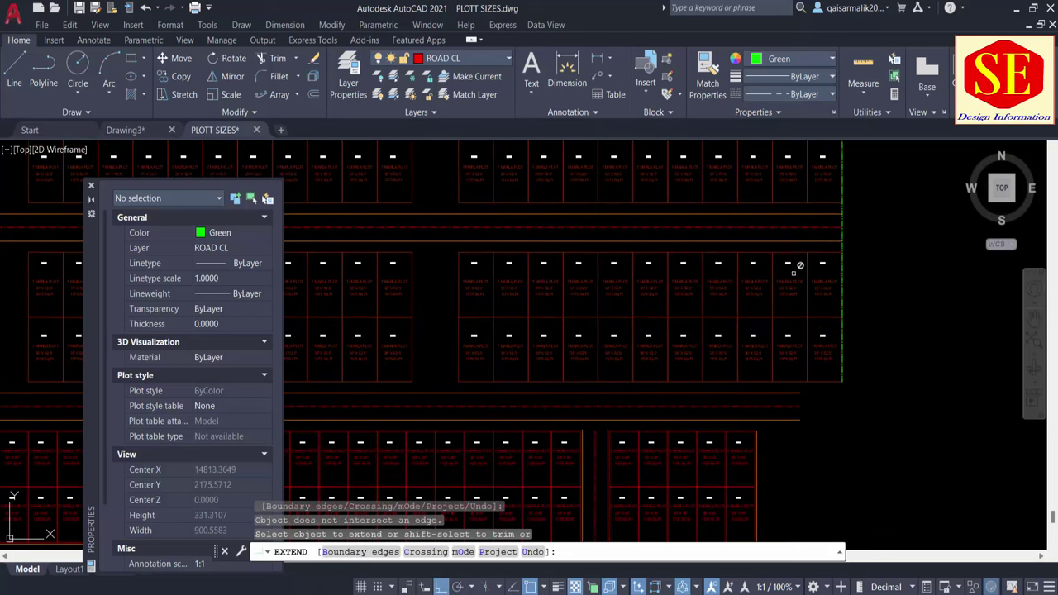
key("Escape")
scroll(916, 425, "down", 2)
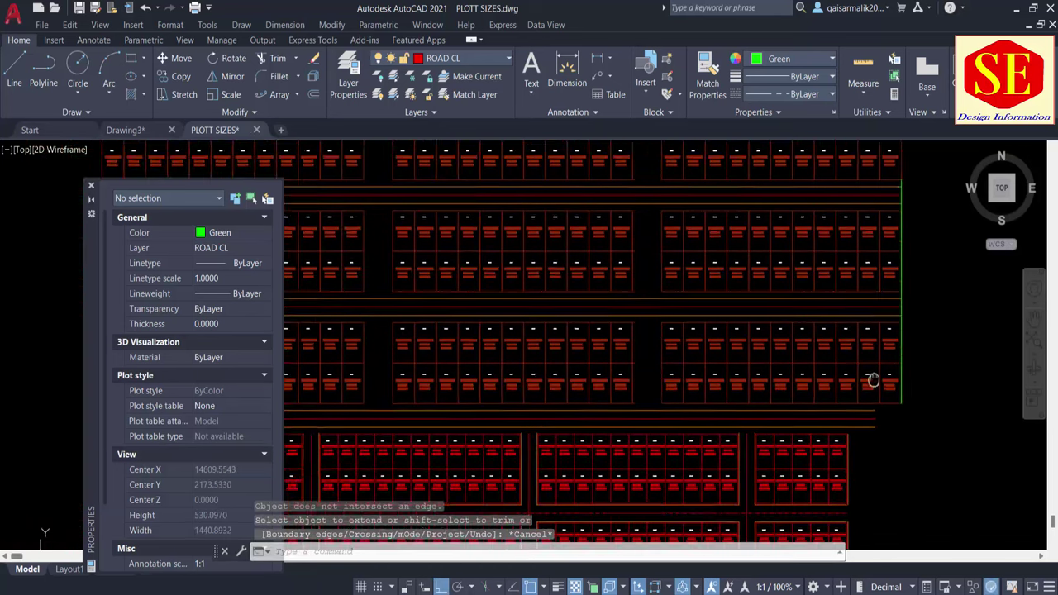
left_click(931, 320)
type("e")
key("Return")
middle_click_drag(452, 330, 498, 376)
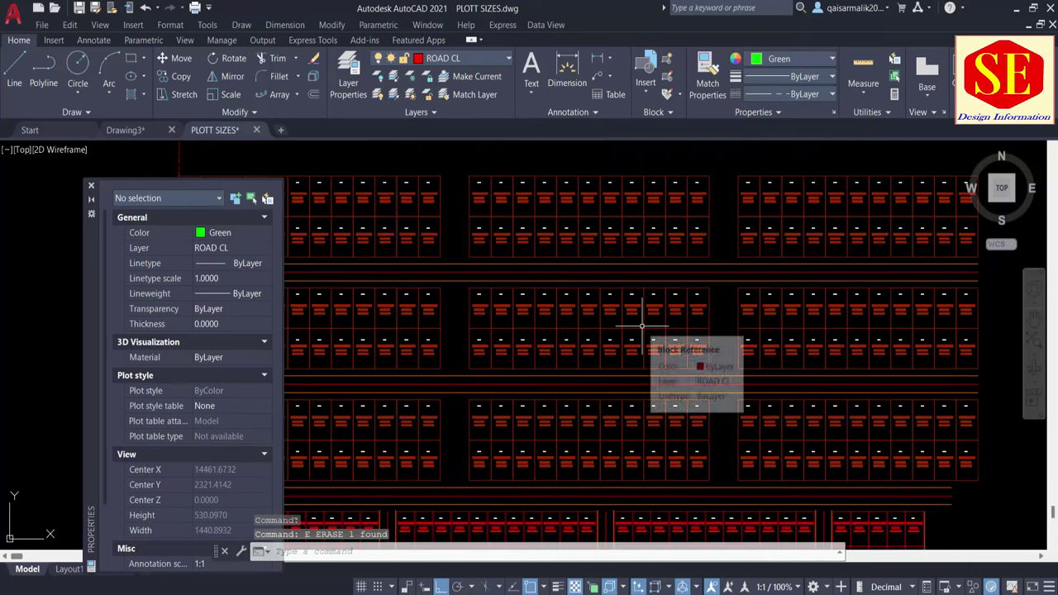
scroll(553, 323, "down", 1)
scroll(579, 290, "down", 1)
scroll(555, 358, "down", 1)
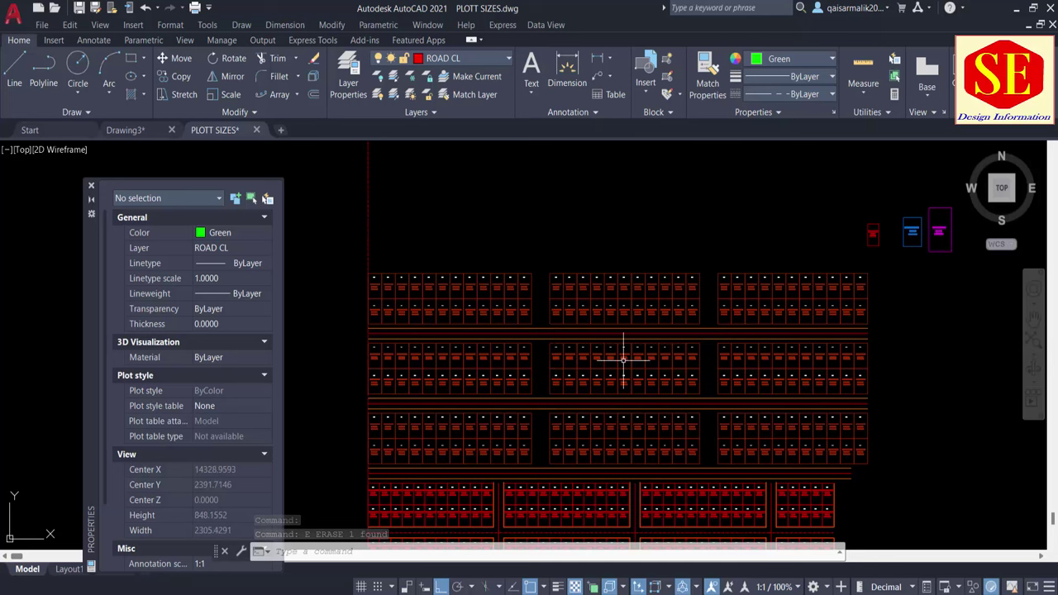
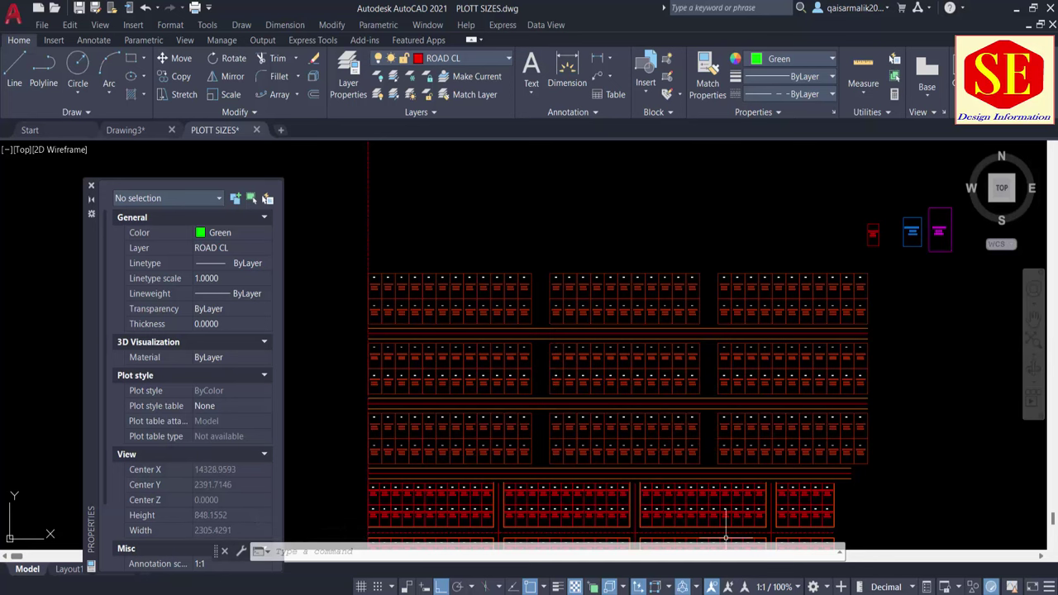
Step: Draw a vertical polyline centreline from the block corner down across the plot blocks
scroll(496, 314, "up", 1)
scroll(481, 270, "up", 1)
type("l")
key("Return")
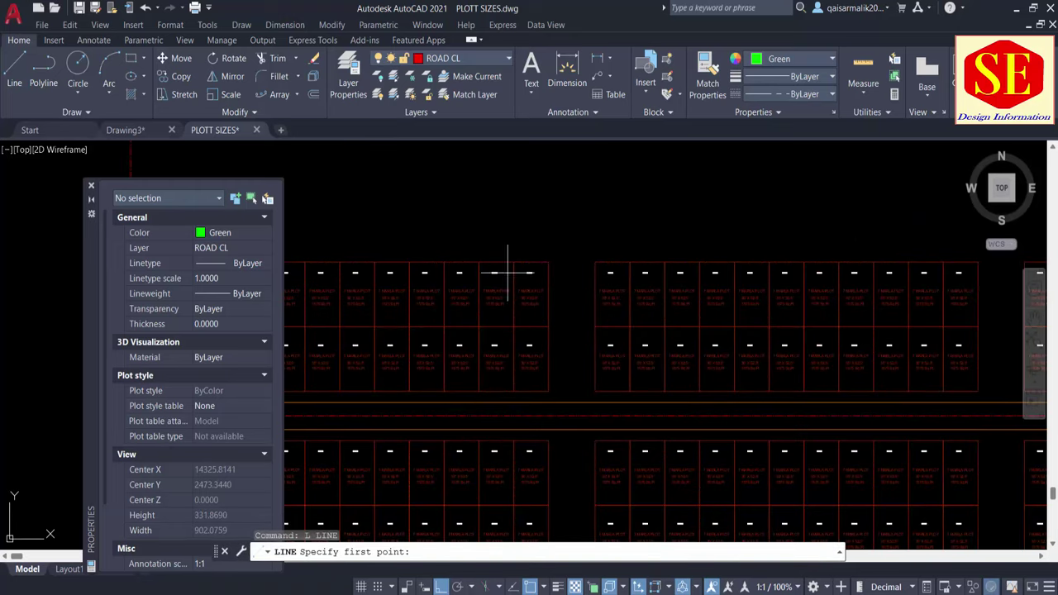
left_click(548, 262)
key("Escape")
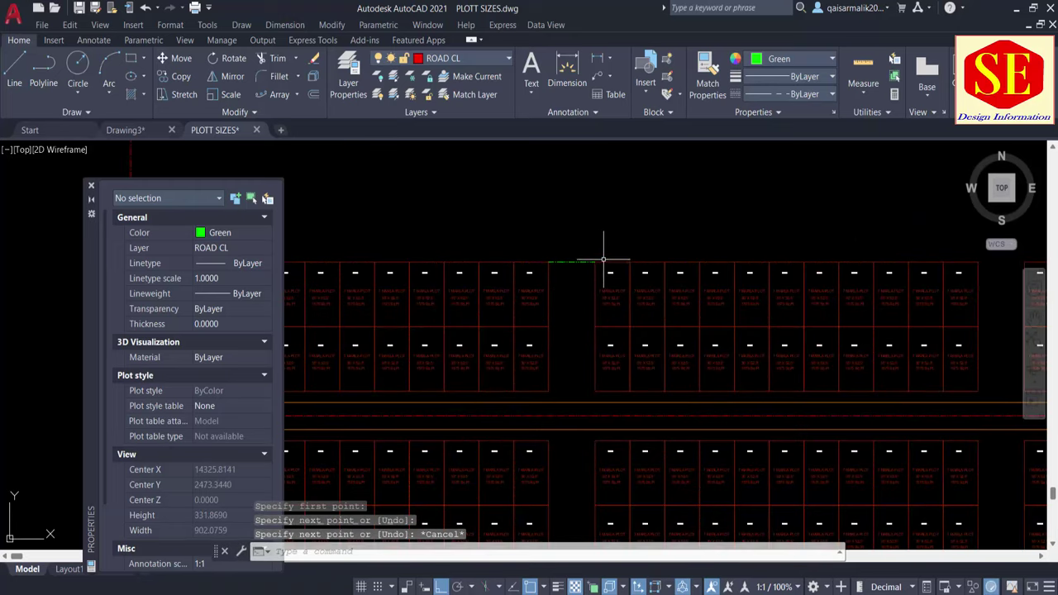
type("pl")
key("Return")
left_click(576, 262)
scroll(576, 262, "down", 2)
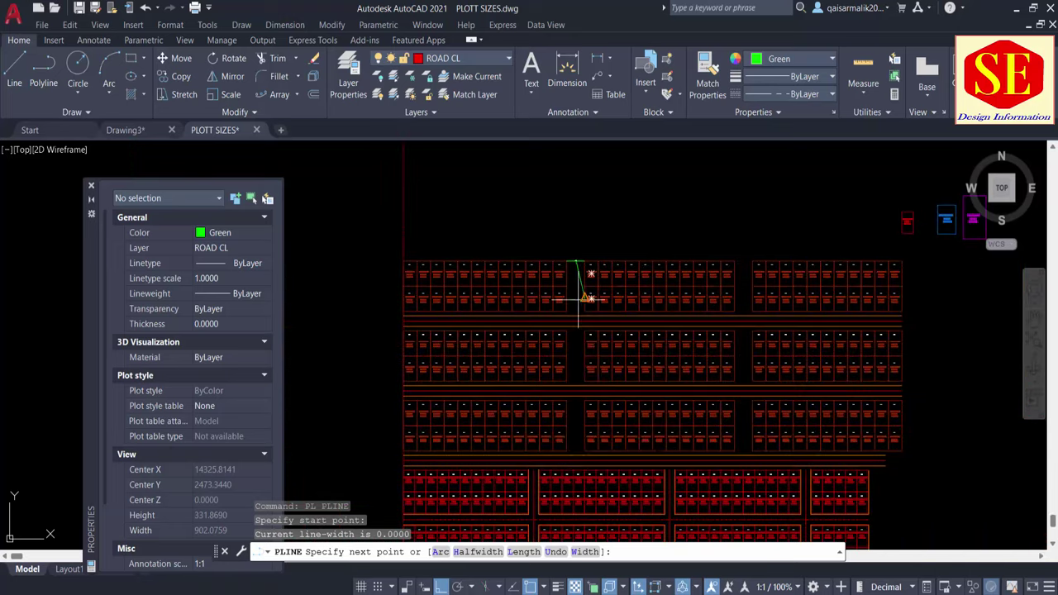
scroll(576, 457, "up", 2)
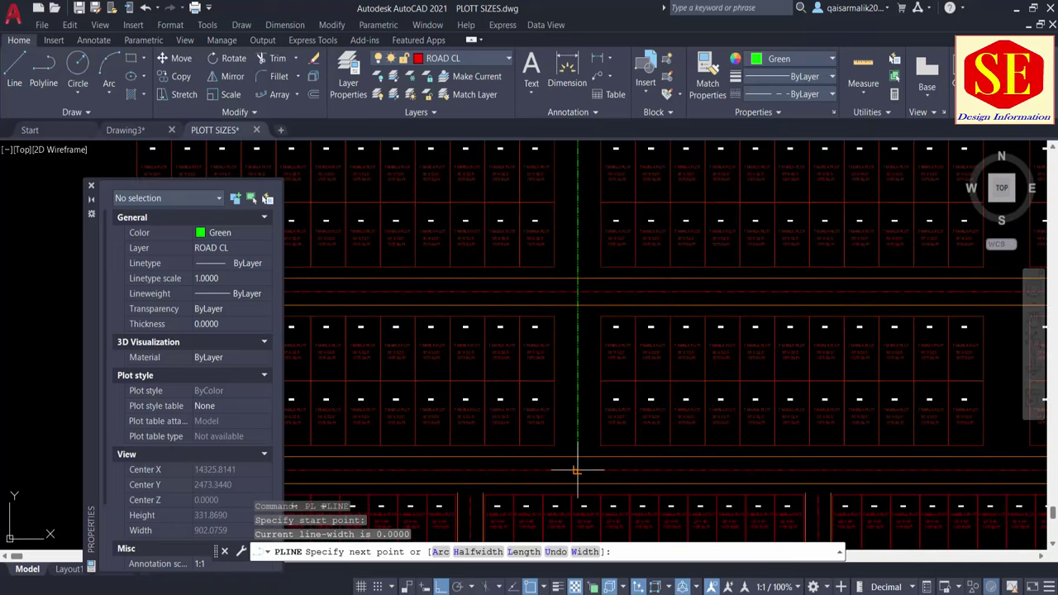
left_click(576, 471)
key("Escape")
scroll(562, 417, "down", 4)
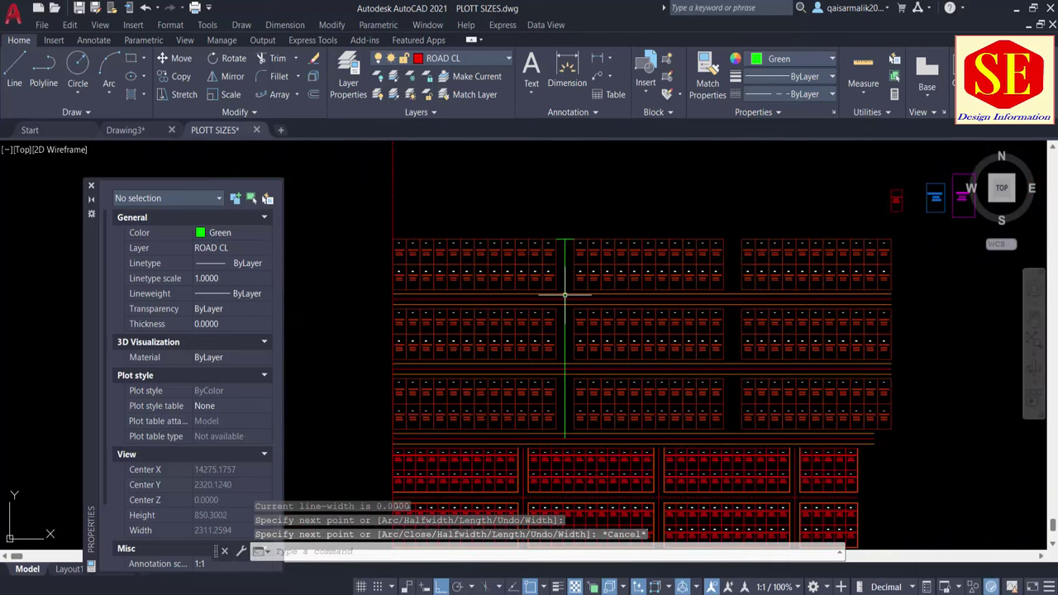
Step: Begin a property match from a road line, then cancel it and clear the selection
type("ma")
key("Return")
scroll(570, 366, "up", 6)
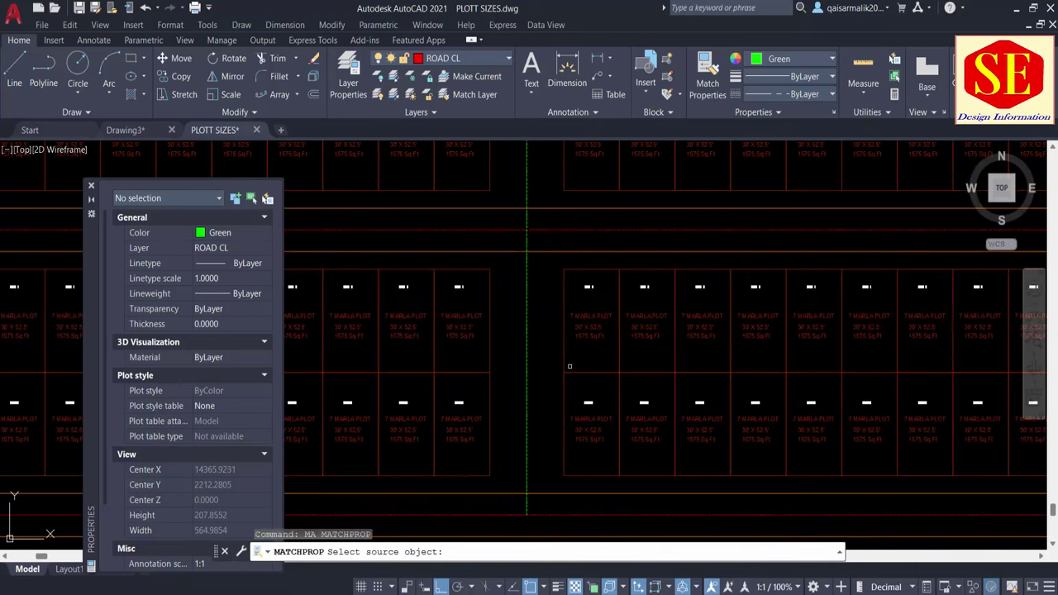
left_click(529, 236)
left_click(521, 231)
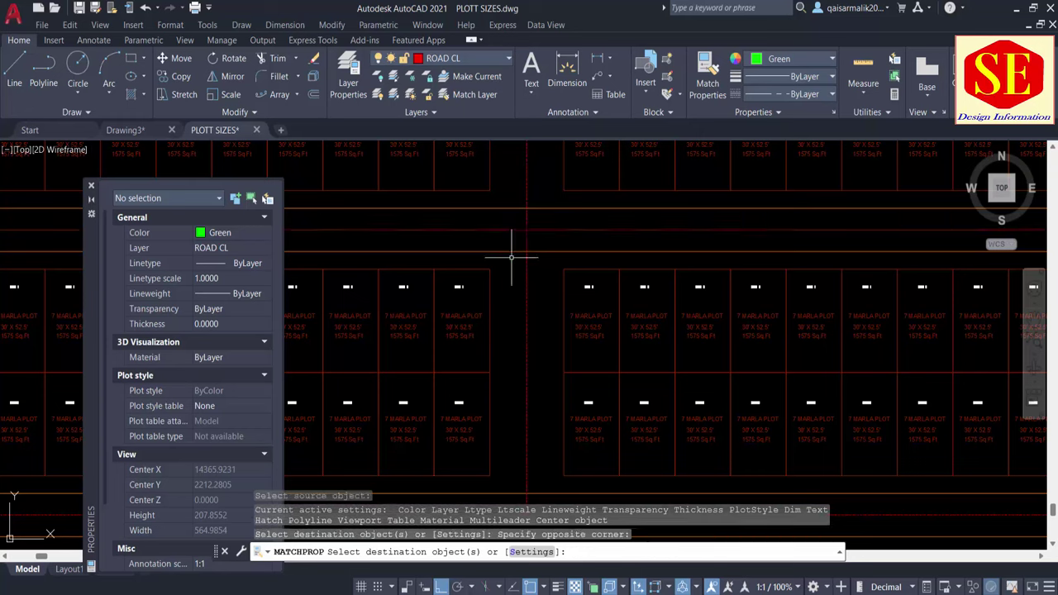
scroll(512, 257, "down", 3)
scroll(520, 248, "down", 3)
scroll(519, 330, "up", 3)
key("Escape")
left_click(524, 159)
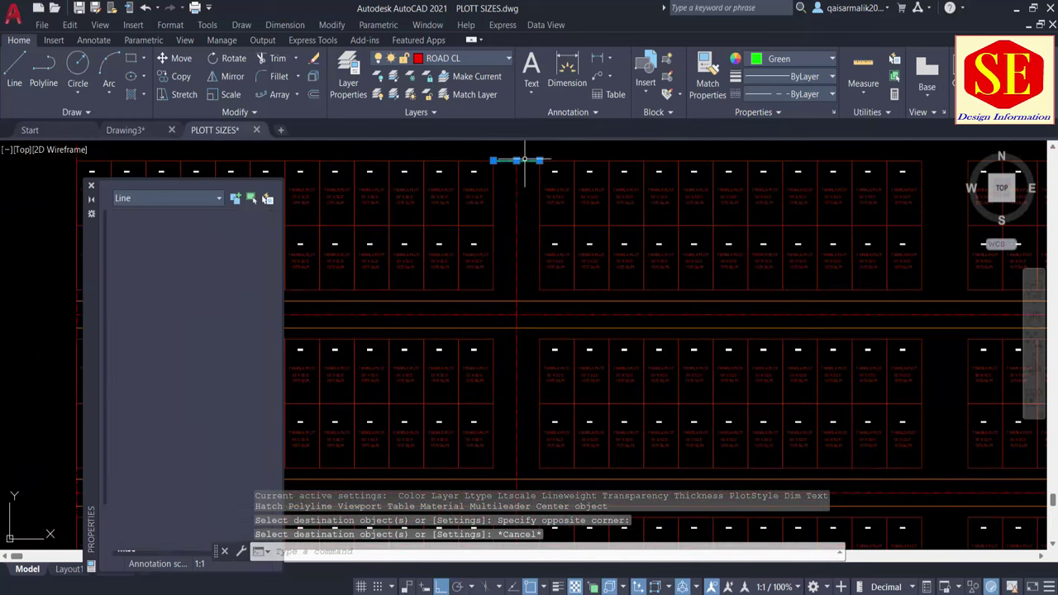
key("Escape")
middle_click_drag(524, 229, 526, 247)
Step: Offset the green centreline 11 units to both sides to form the road edges
type("o")
key("Return")
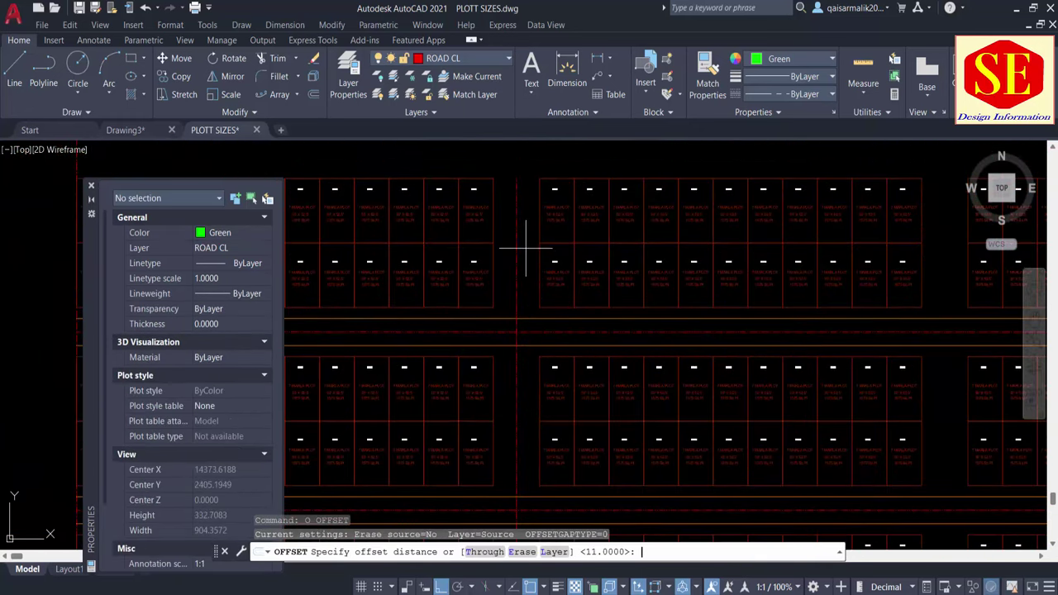
key("Return")
scroll(515, 261, "up", 2)
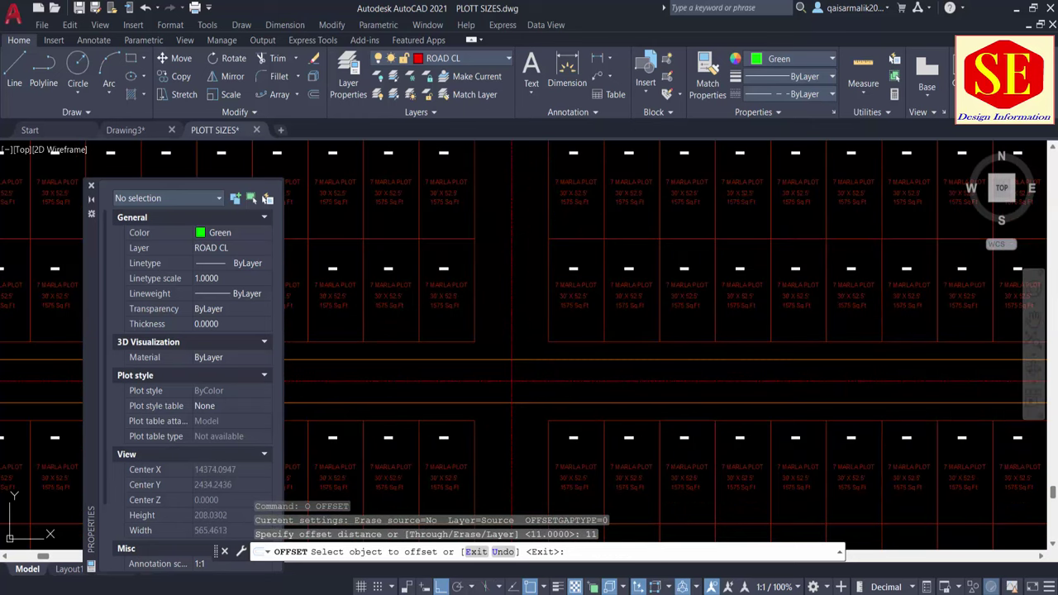
left_click(512, 281)
left_click(496, 281)
left_click(512, 281)
left_click(533, 281)
key("Escape")
type("MA")
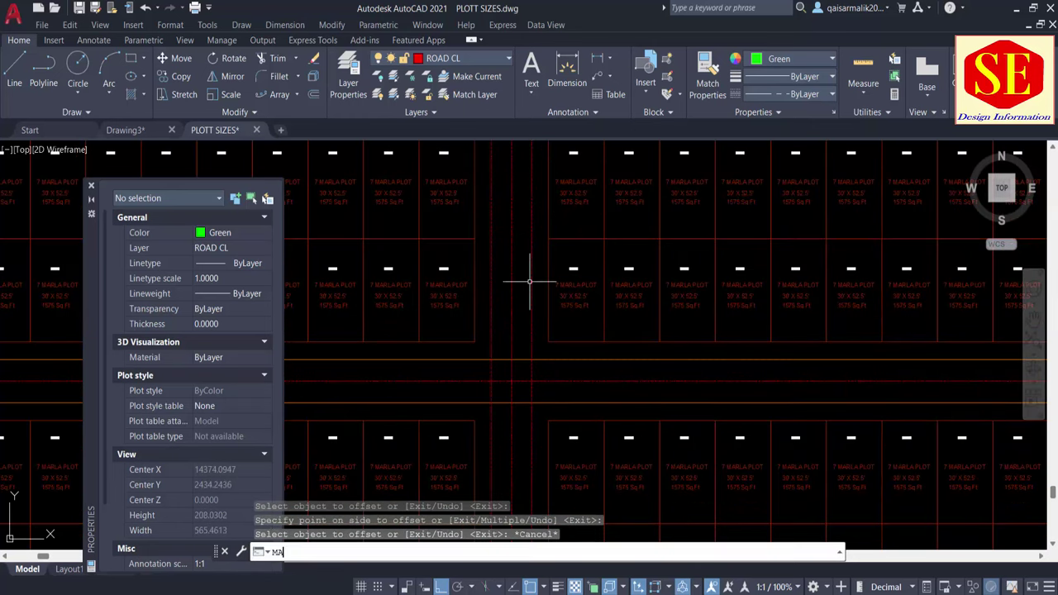
Step: Match the horizontal road edge's properties onto the left and right new edge lines
key("Return")
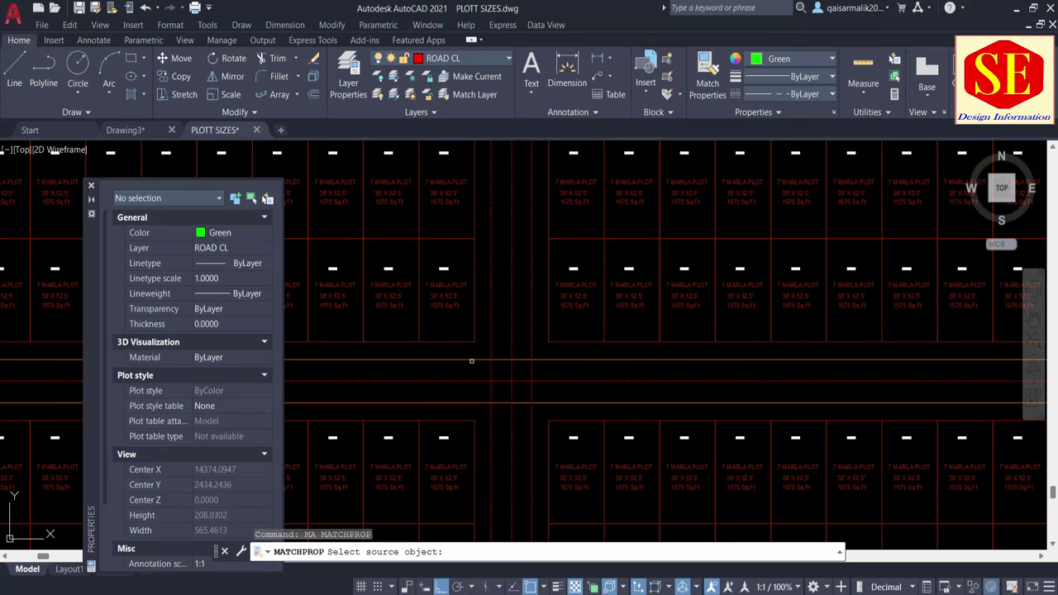
left_click(471, 360)
left_click(493, 339)
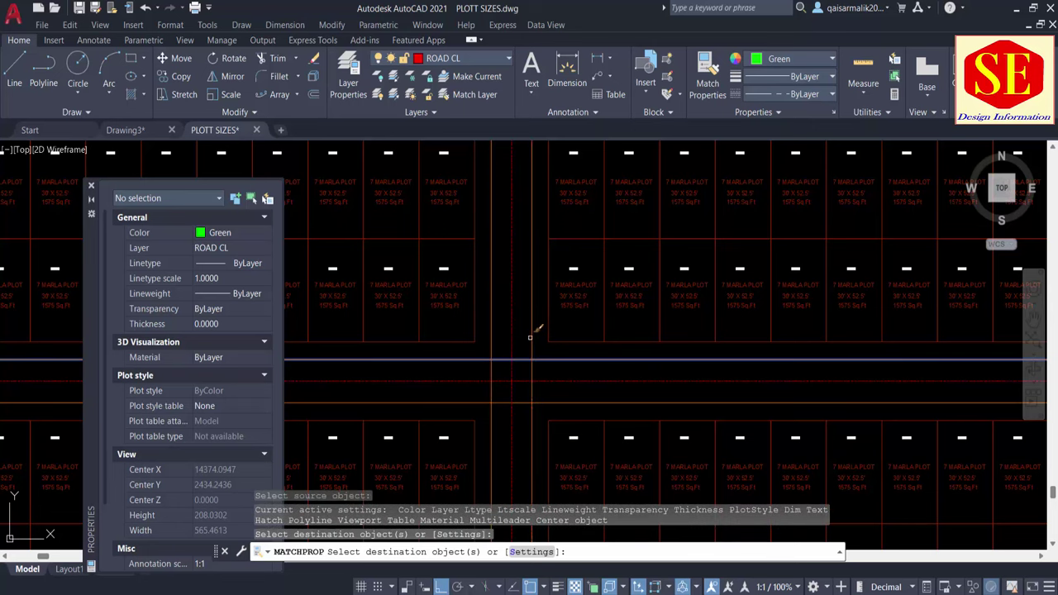
left_click(533, 335)
left_click(538, 337)
key("Escape")
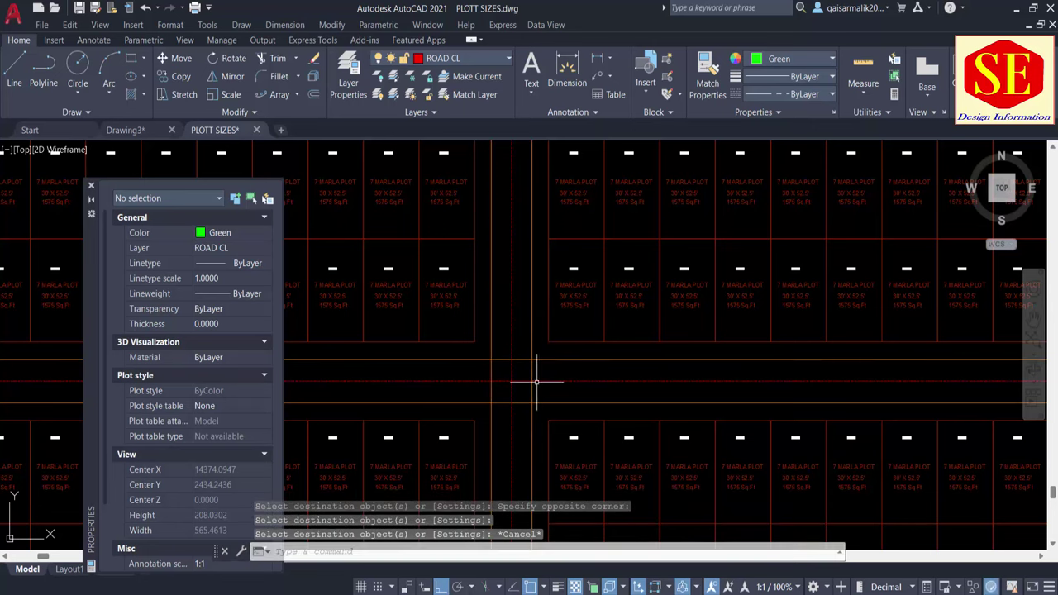
scroll(536, 382, "down", 4)
key("Escape")
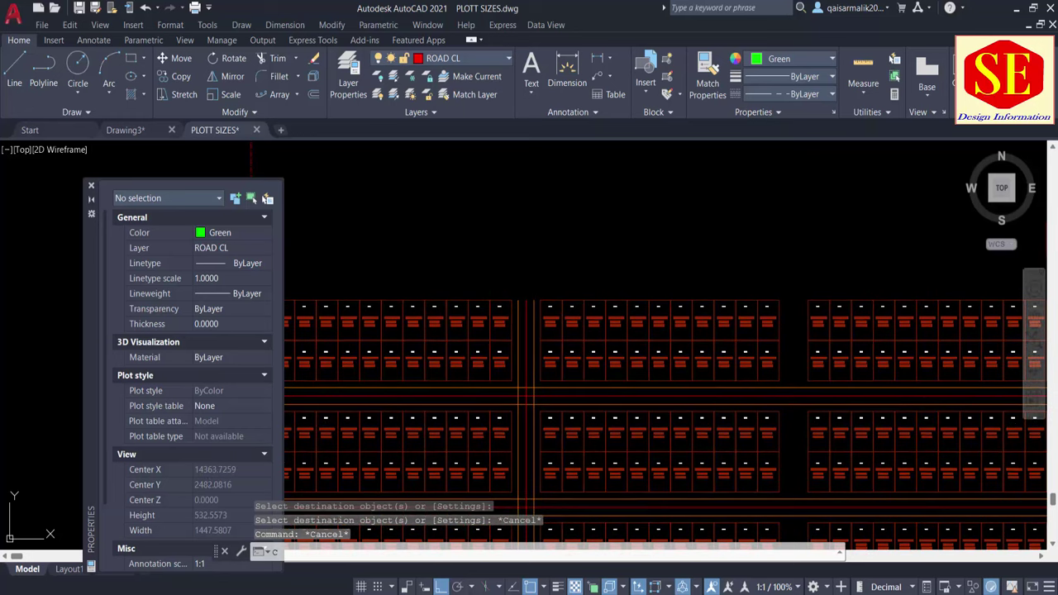
type("co")
key("Return")
scroll(529, 303, "up", 3)
Step: Copy the three road lines from the block corner to two further block corners to the right
left_click(548, 279)
left_click(498, 300)
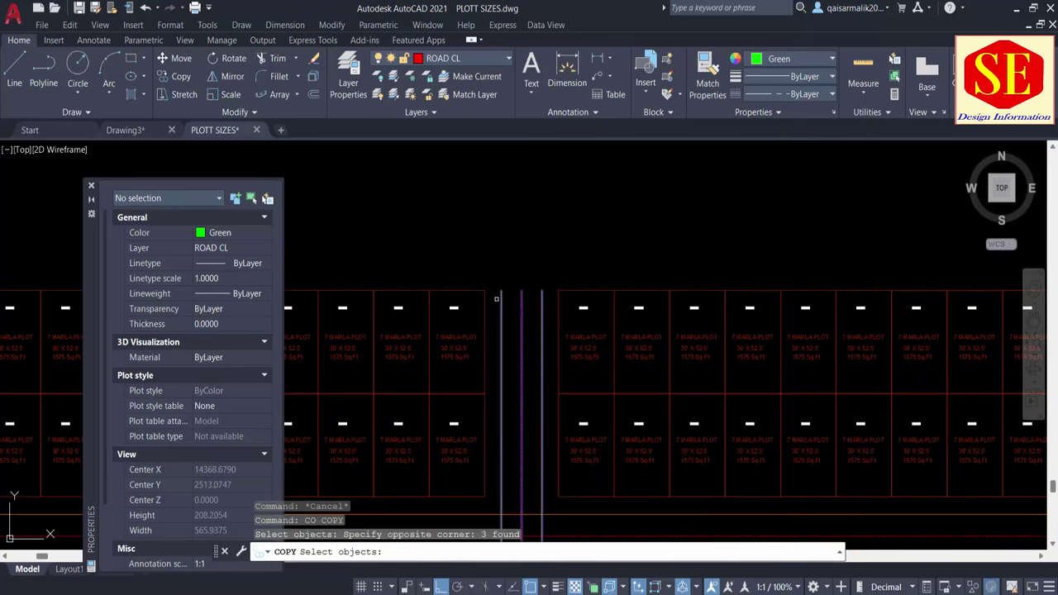
key("Return")
left_click(485, 291)
scroll(484, 291, "down", 1)
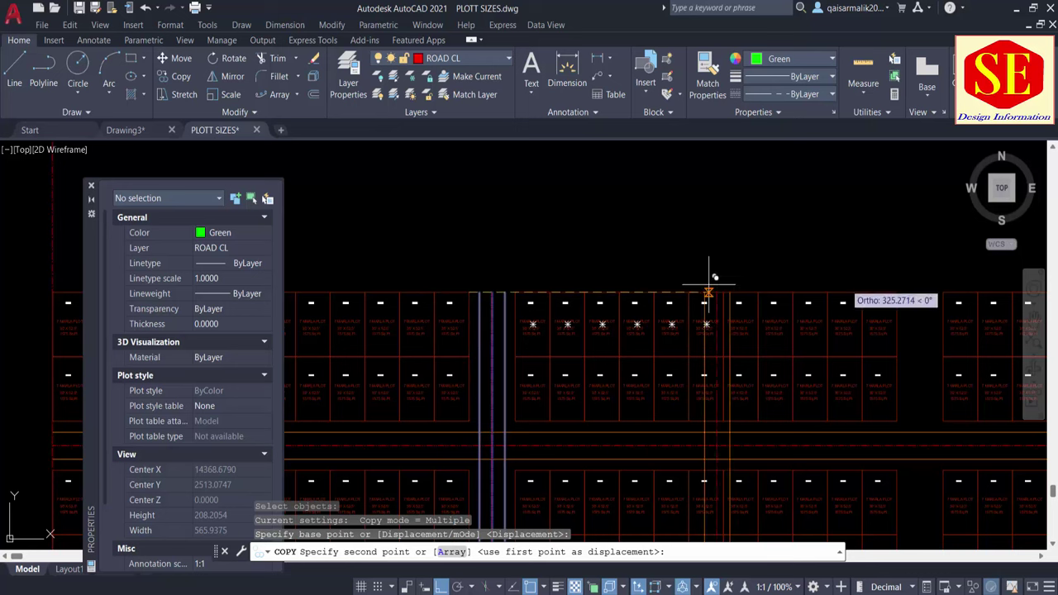
scroll(893, 283, "up", 1)
left_click(894, 295)
scroll(732, 295, "down", 2)
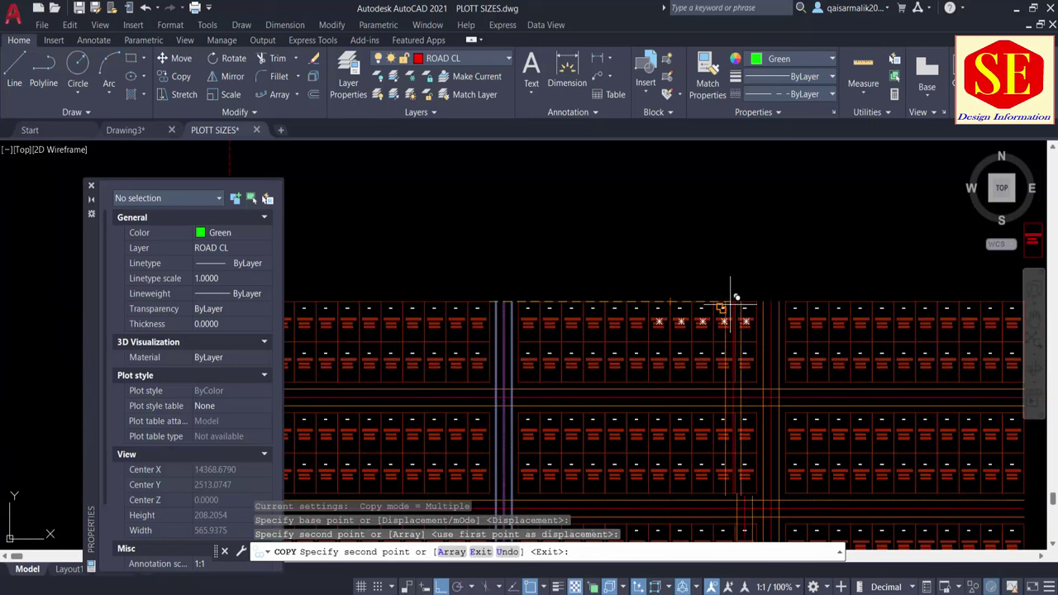
scroll(643, 295, "up", 1)
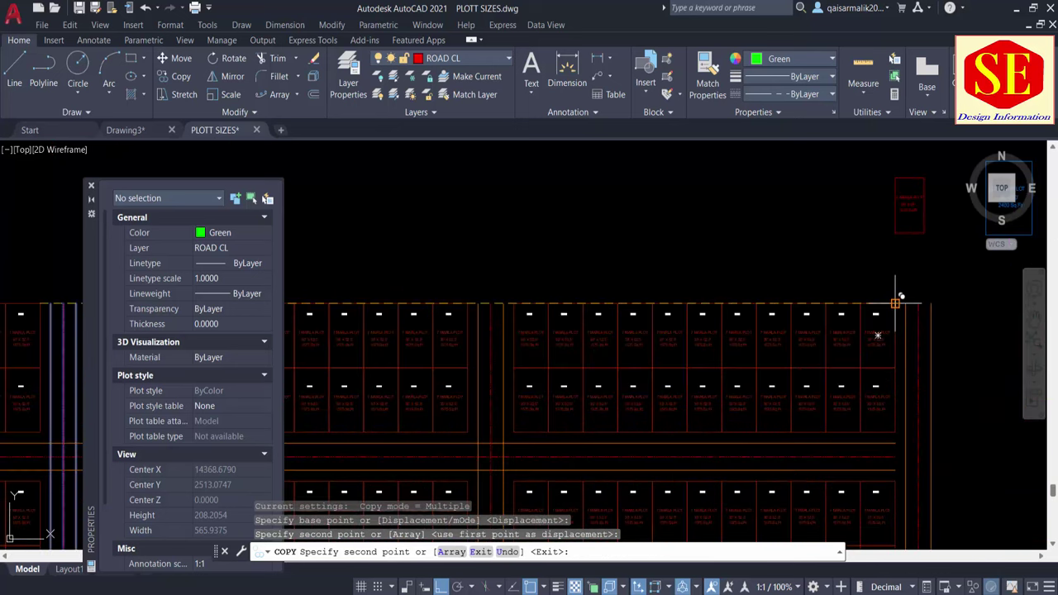
left_click(897, 295)
scroll(844, 305, "down", 1)
key("Escape")
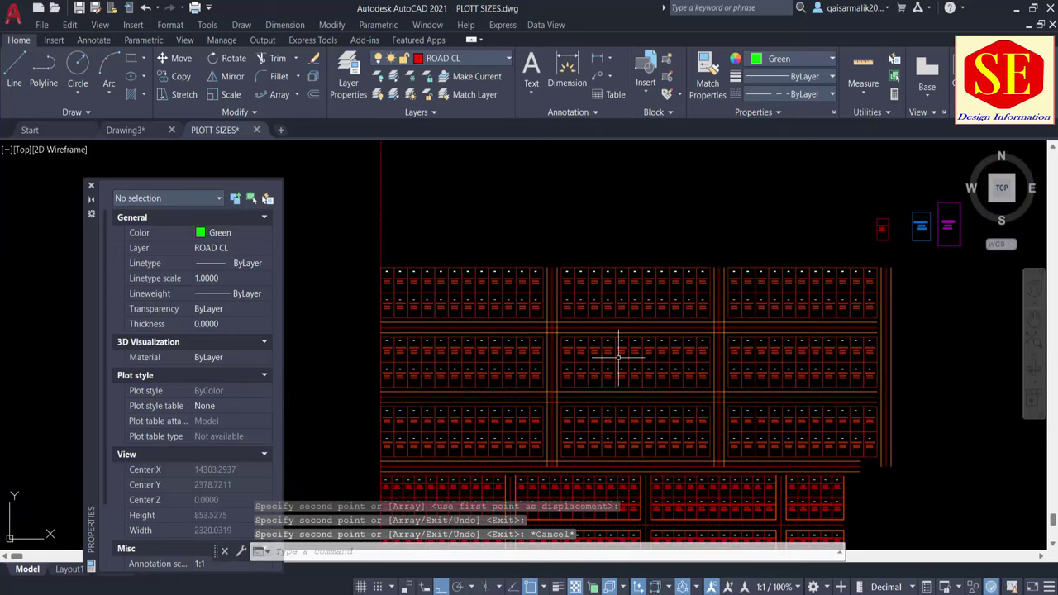
scroll(624, 350, "up", 2)
scroll(580, 313, "up", 2)
key("Escape")
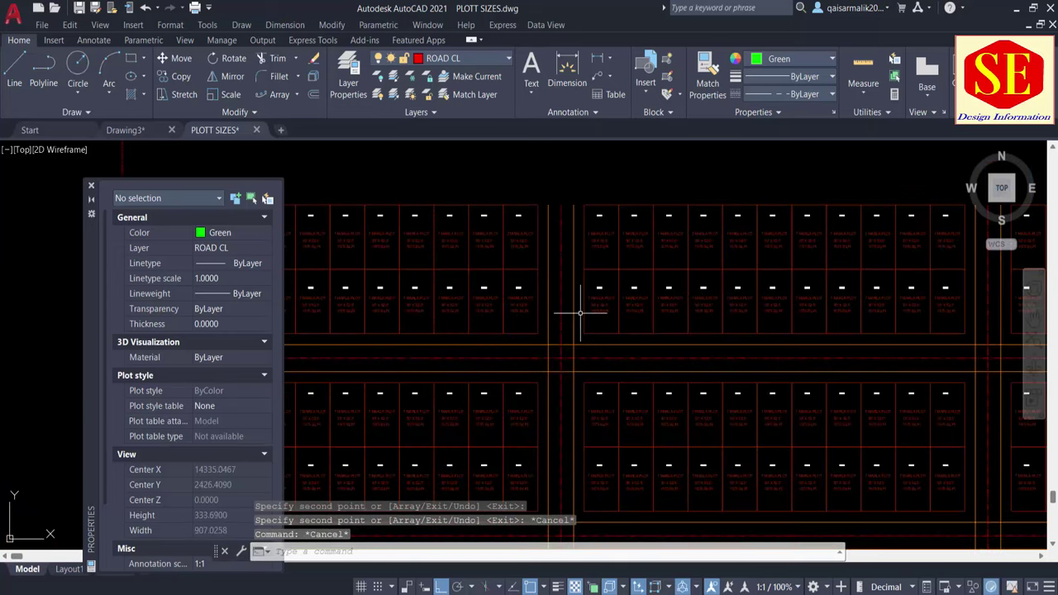
Step: Fence-trim the road and plot lines crossing inside the first new road junction
type("tr")
key("space")
scroll(555, 343, "up", 4)
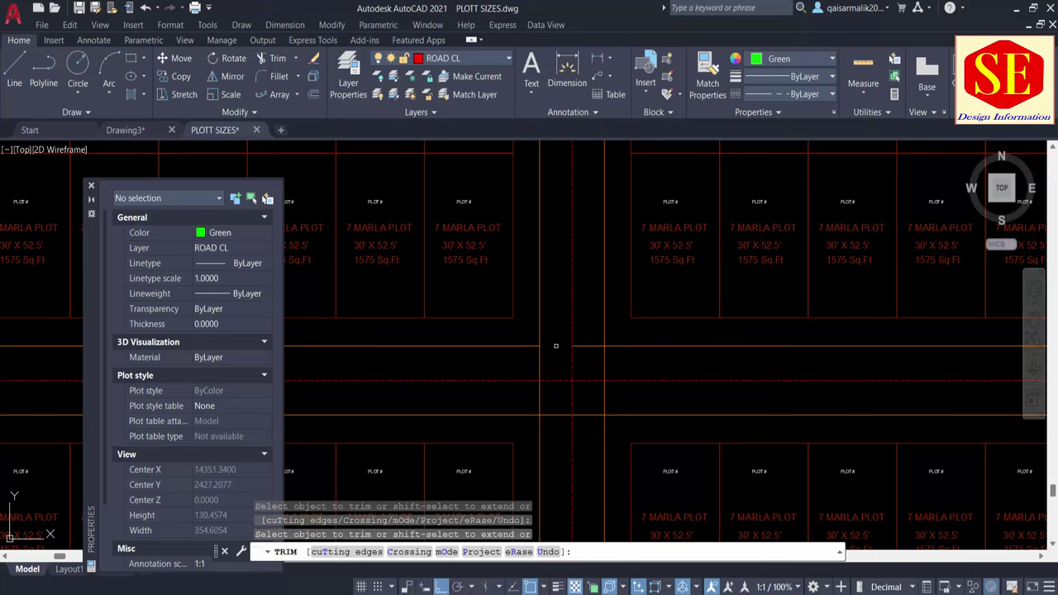
left_click(540, 394)
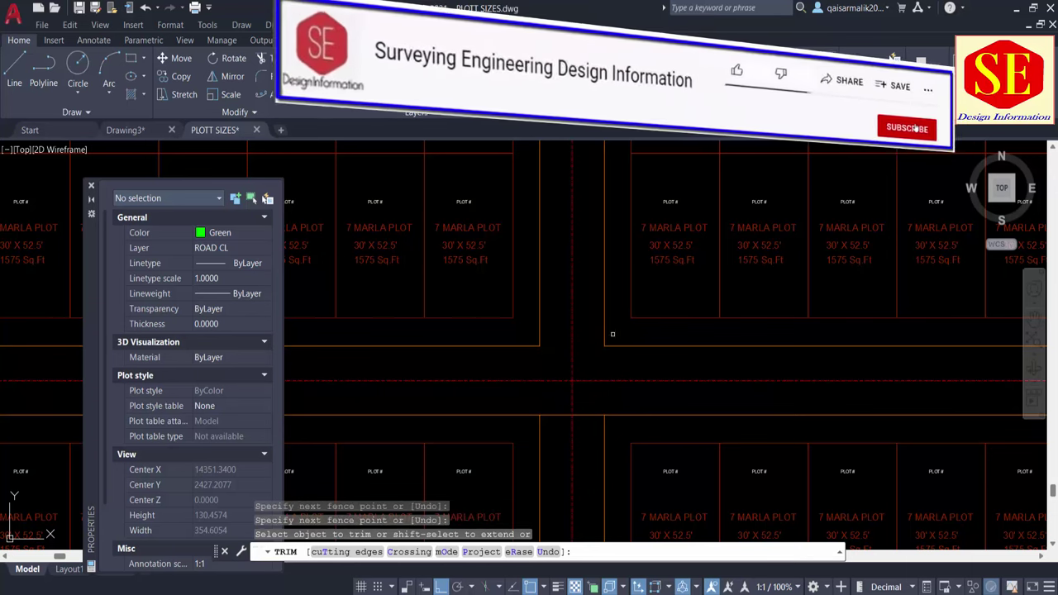
key("Return")
middle_click_drag(586, 326, 614, 416)
scroll(606, 313, "down", 2)
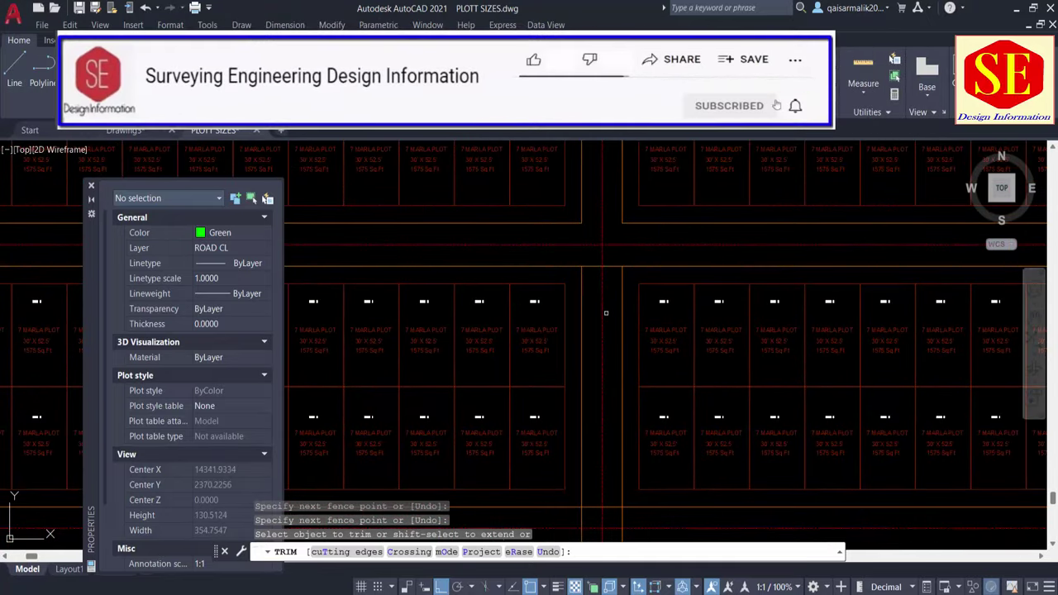
left_click(613, 263)
key("Return")
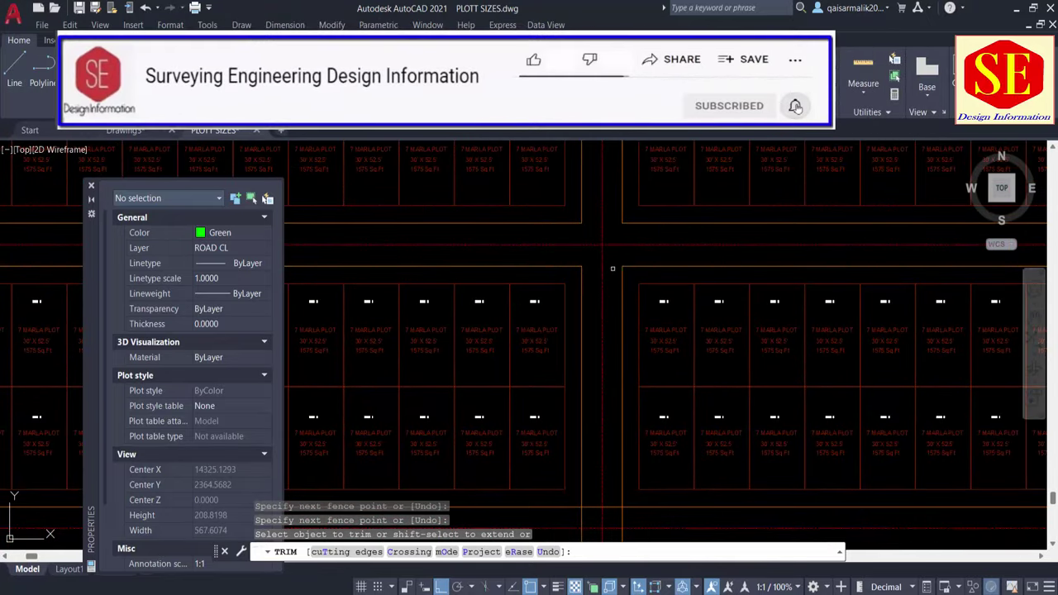
middle_click_drag(623, 248, 635, 146)
left_click(574, 357)
left_click(592, 313)
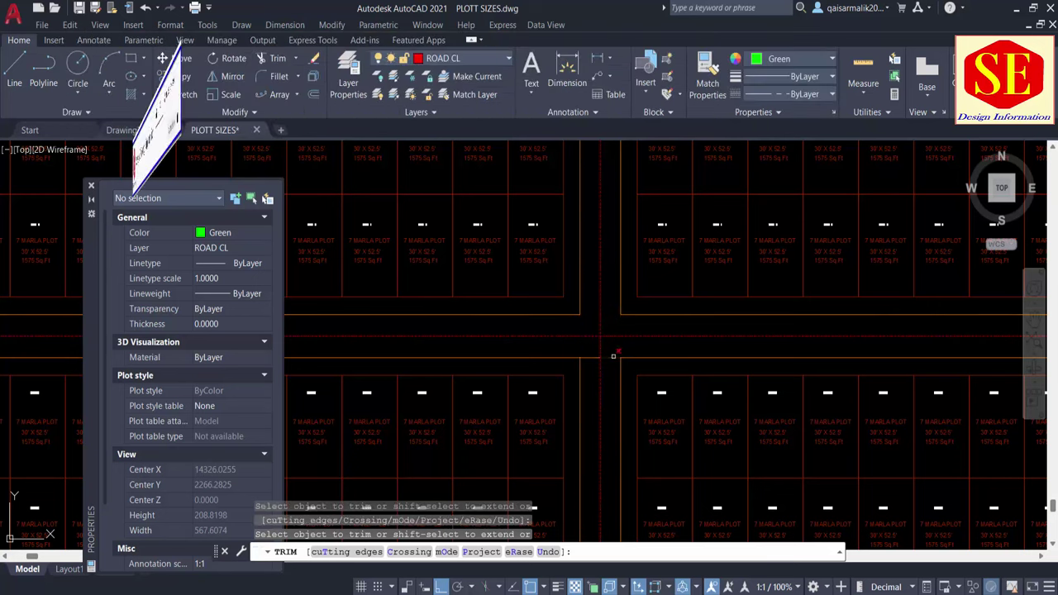
scroll(591, 306, "down", 2)
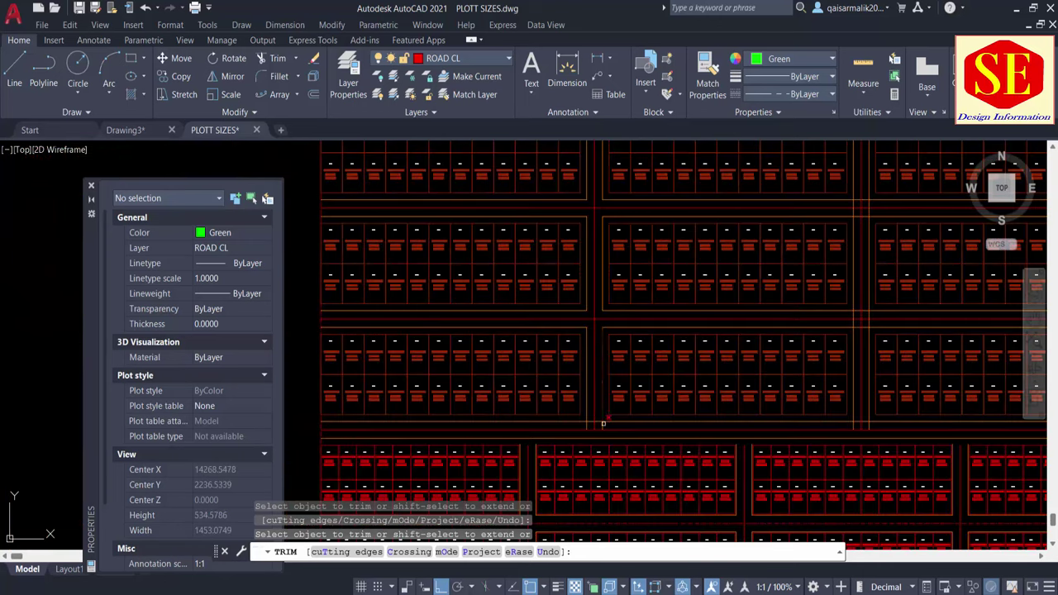
scroll(604, 423, "up", 4)
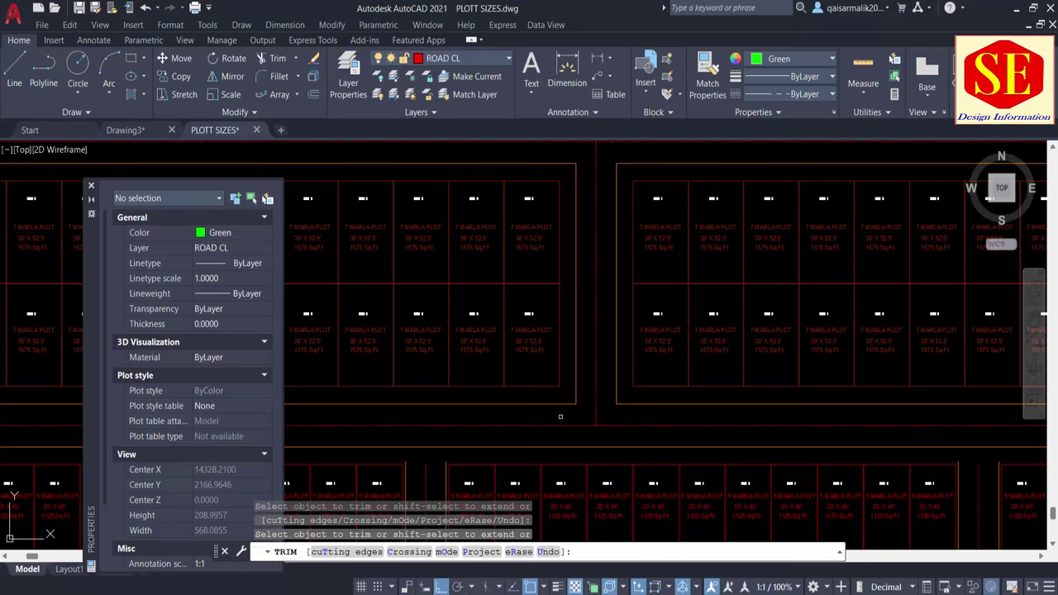
scroll(561, 417, "down", 3)
Step: Trim the leftover road line pieces at the crossings further to the right
left_click(633, 359)
scroll(697, 359, "up", 2)
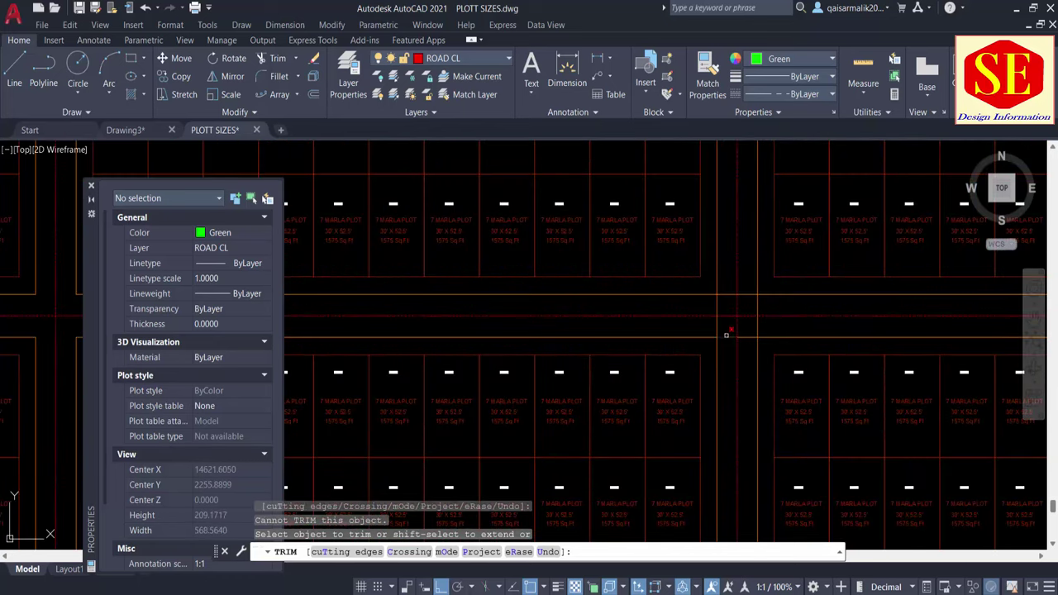
left_click(736, 338)
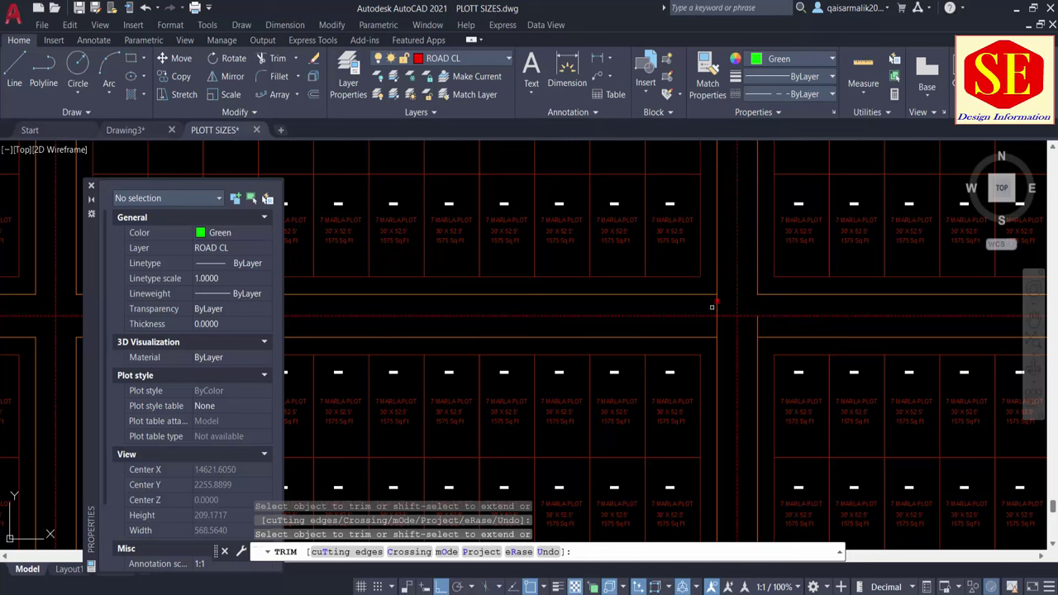
left_click_drag(720, 305, 714, 326)
scroll(753, 324, "down", 3)
left_click(741, 292)
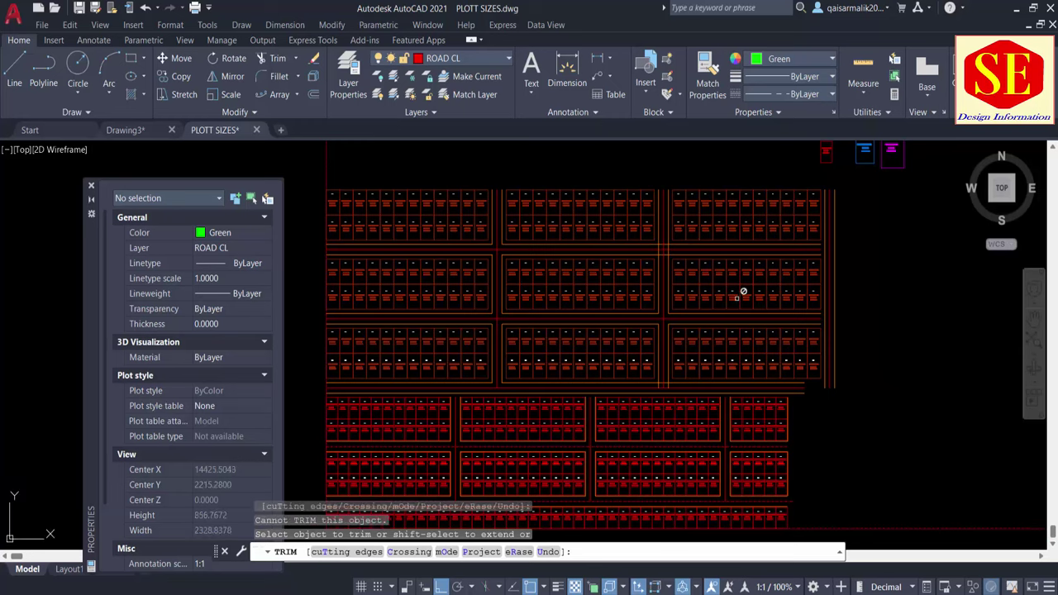
scroll(741, 293, "up", 2)
middle_click_drag(785, 347, 880, 372)
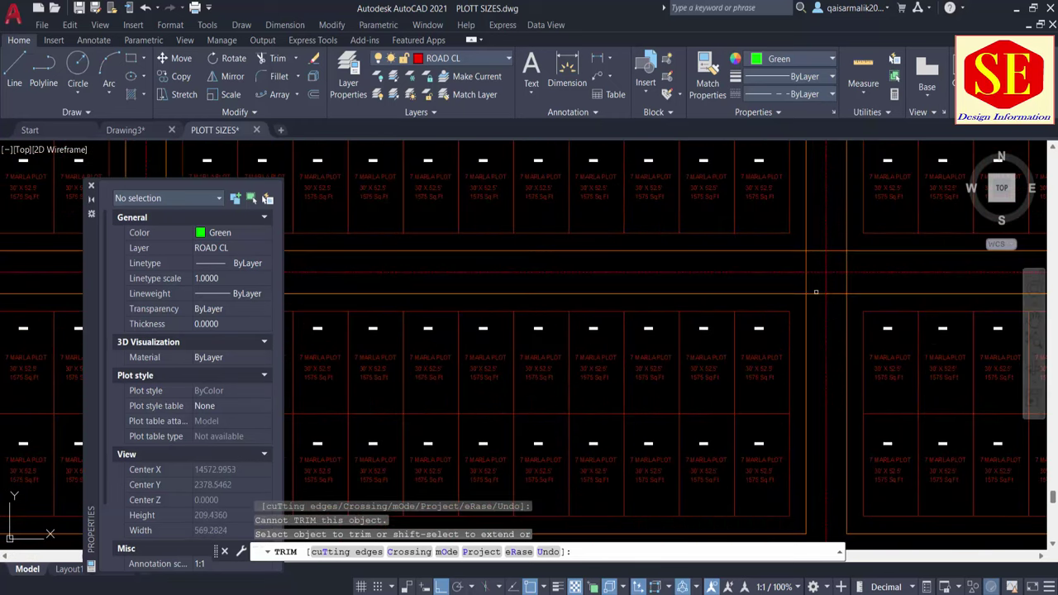
scroll(822, 292, "up", 2)
left_click(822, 292)
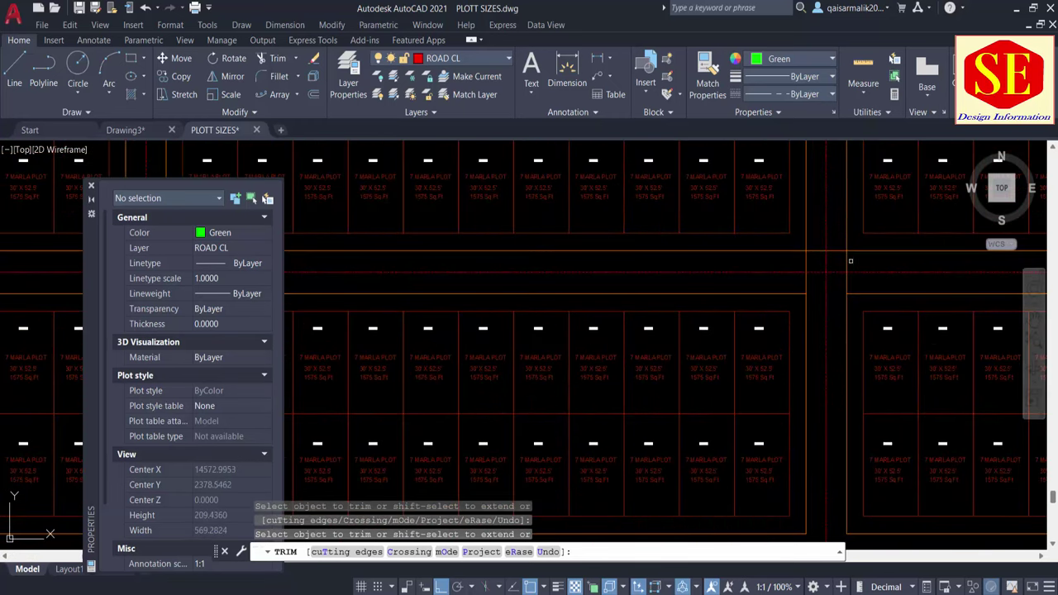
left_click(849, 261)
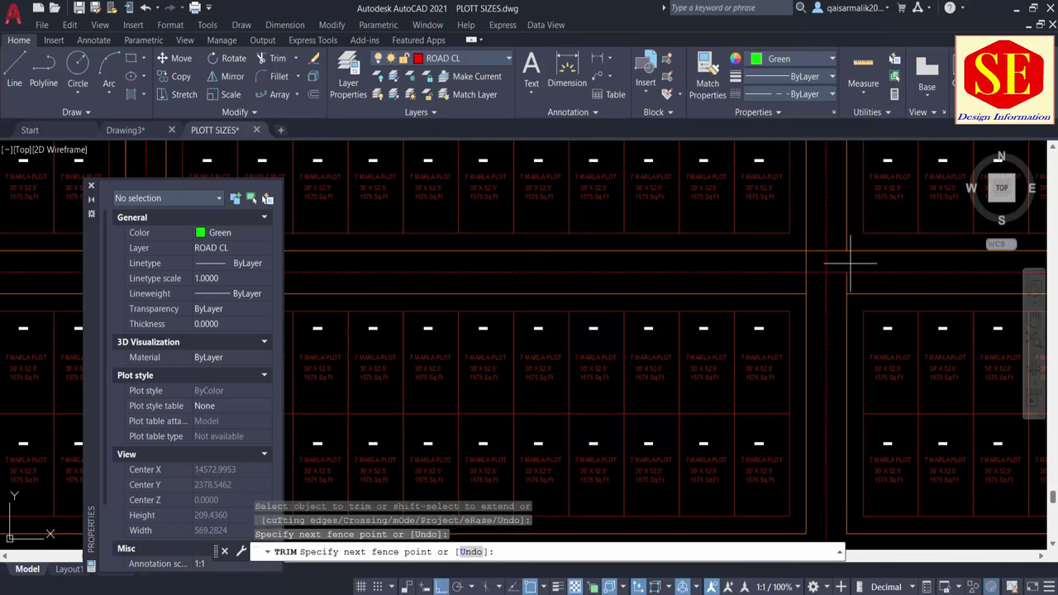
left_click(846, 281)
key("Return")
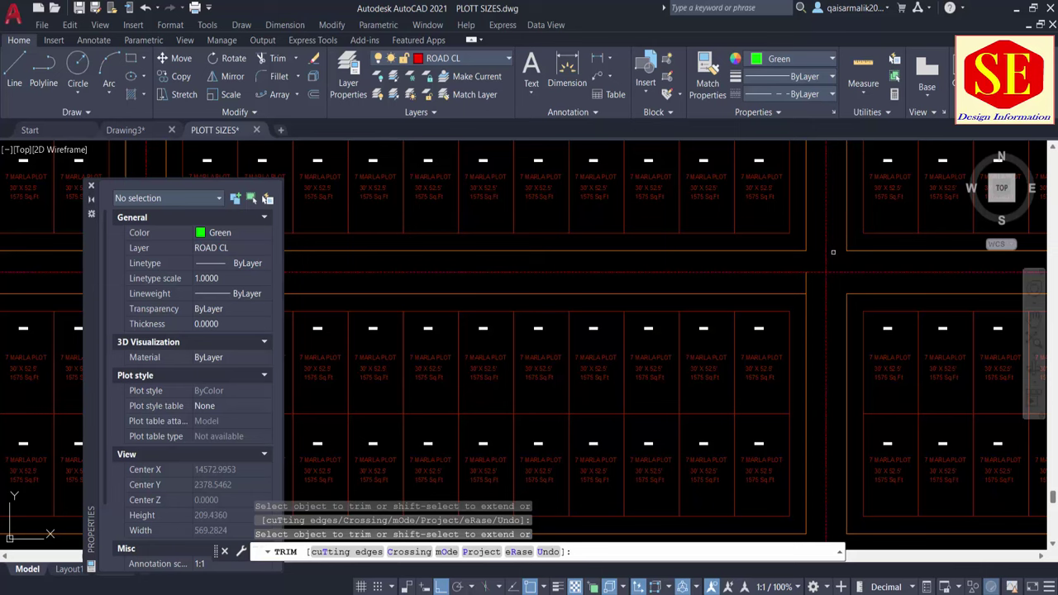
scroll(807, 280, "down", 2)
scroll(761, 276, "down", 1)
scroll(715, 269, "down", 1)
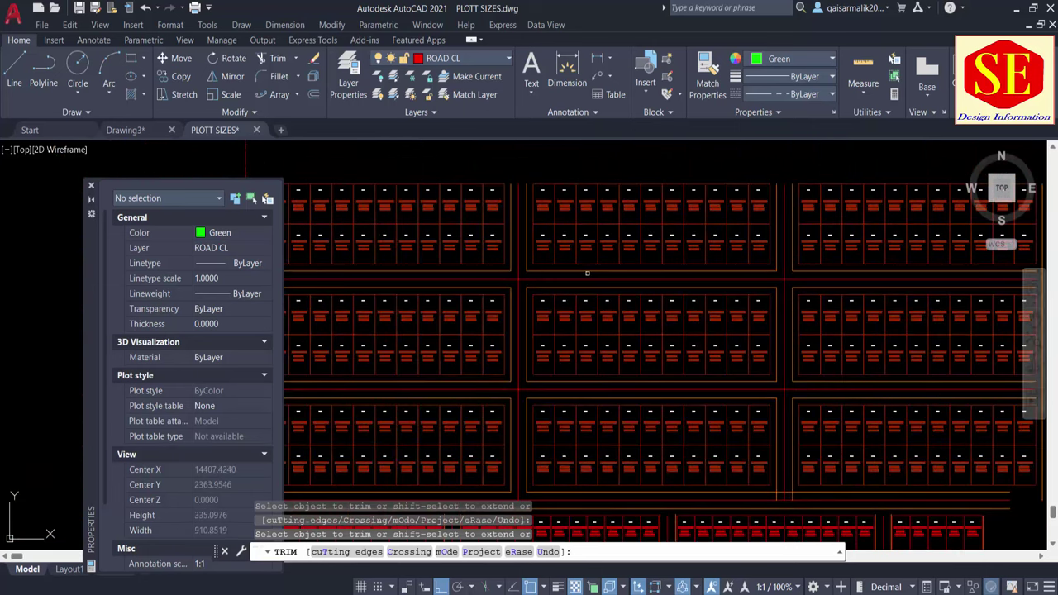
left_click(573, 255)
key("Escape")
Step: Zoom and pan across the drawing to bring the 7 Marla plot blocks into view
scroll(498, 267, "up", 2)
scroll(551, 279, "up", 2)
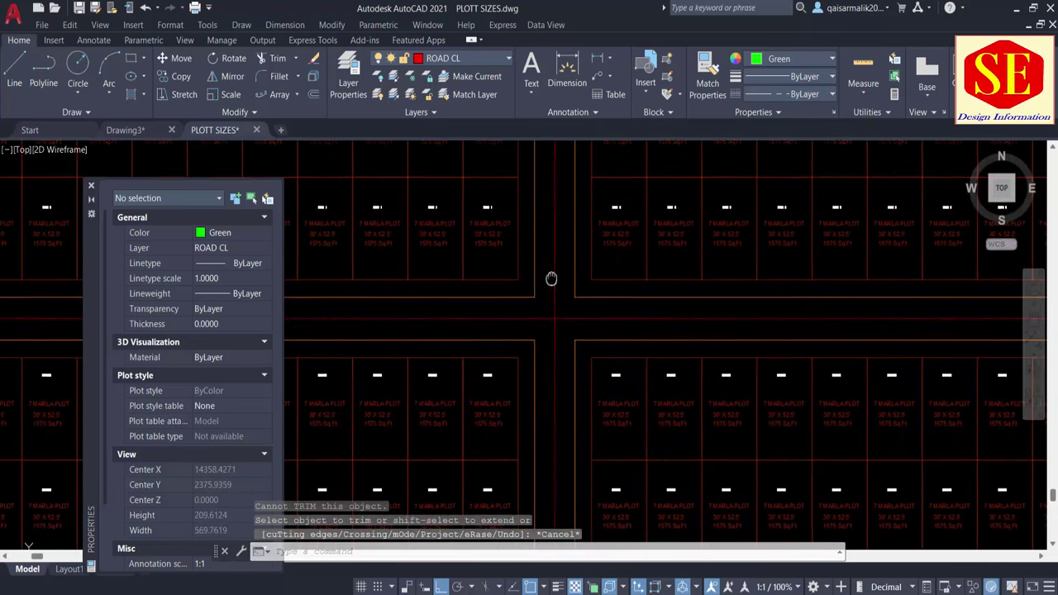
scroll(562, 273, "down", 2)
scroll(732, 290, "up", 2)
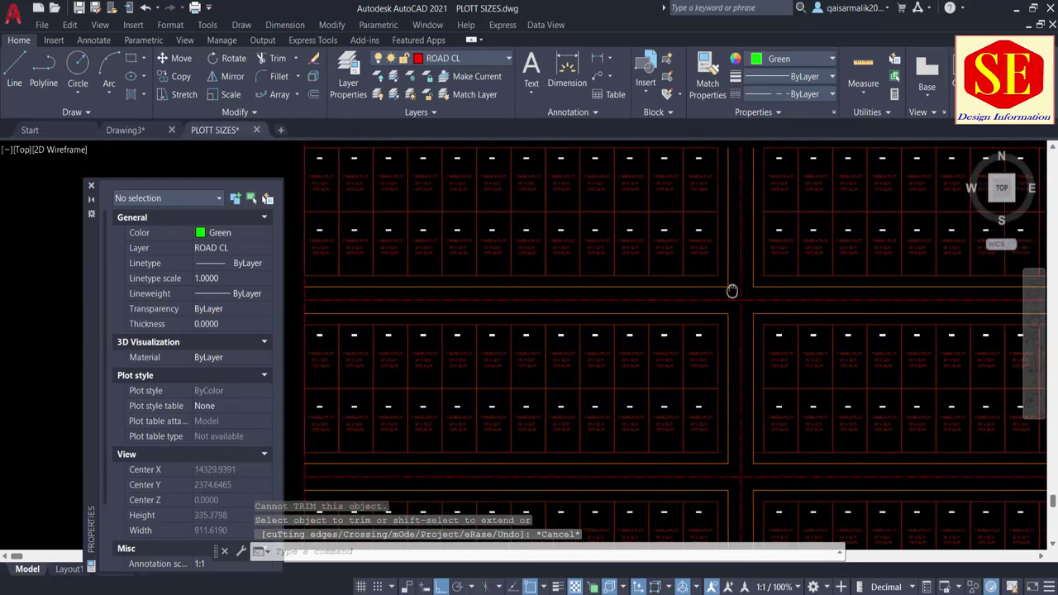
scroll(727, 289, "up", 2)
scroll(779, 278, "down", 2)
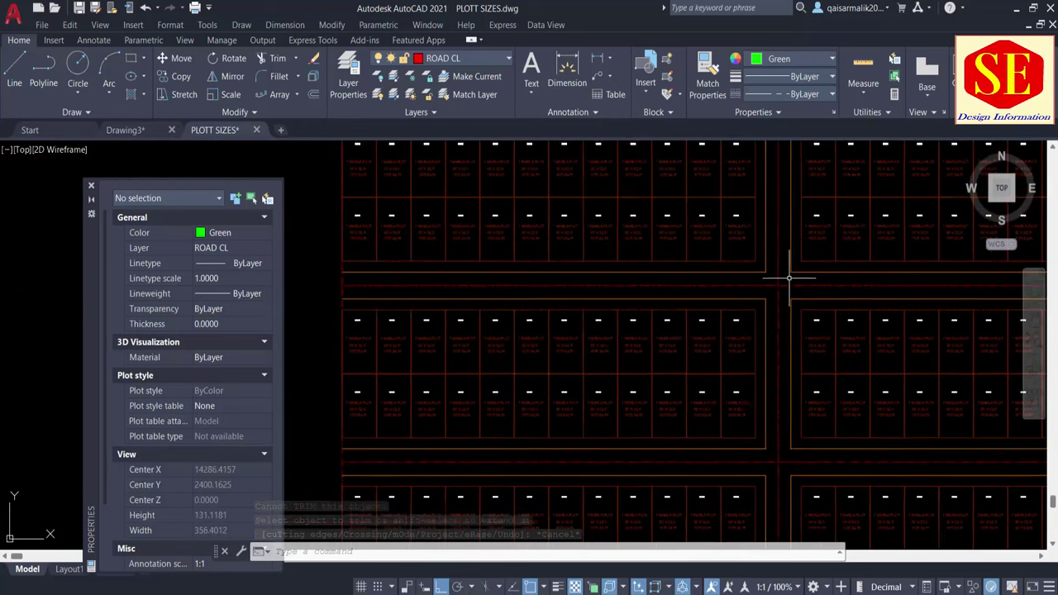
scroll(746, 297, "down", 1)
scroll(668, 366, "down", 1)
scroll(665, 387, "up", 4)
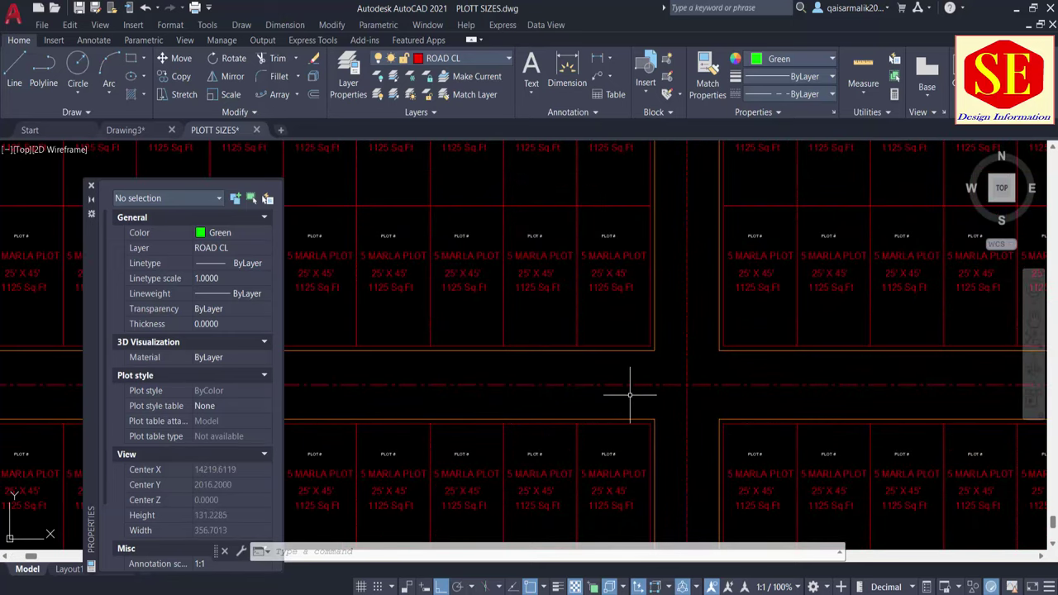
scroll(630, 395, "down", 7)
scroll(659, 283, "up", 3)
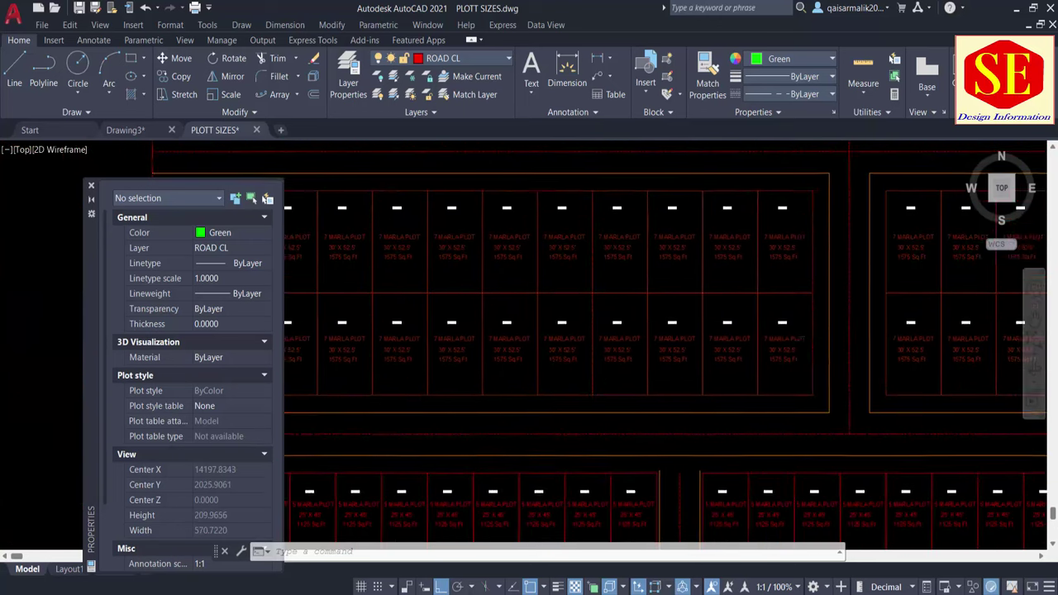
scroll(659, 283, "up", 2)
mouse_move(910, 474)
middle_mouse_down()
mouse_move(855, 358)
mouse_move(983, 347)
middle_mouse_up()
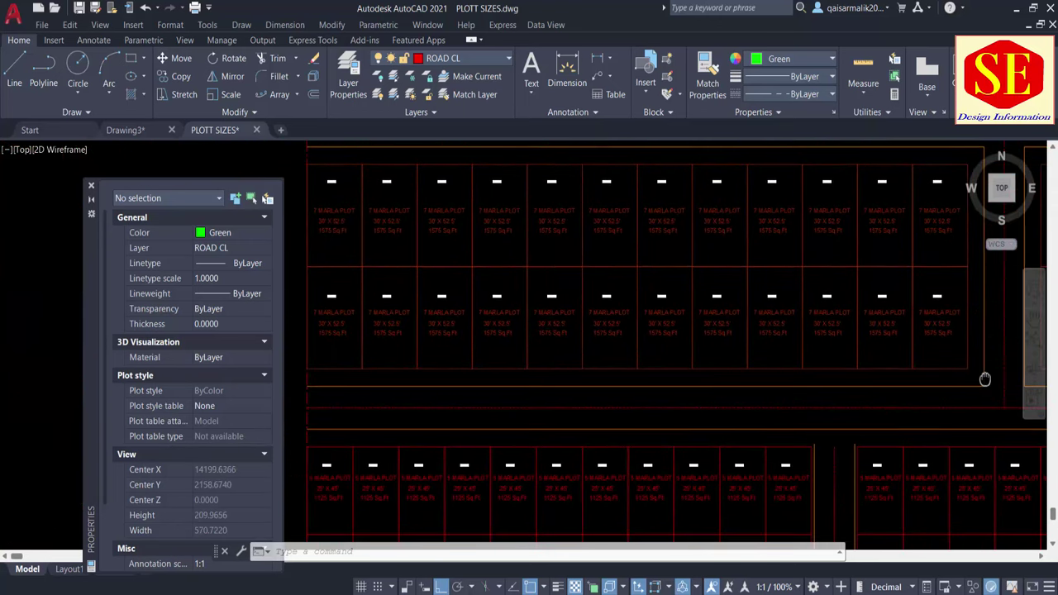
scroll(548, 402, "up", 1)
scroll(651, 395, "up", 1)
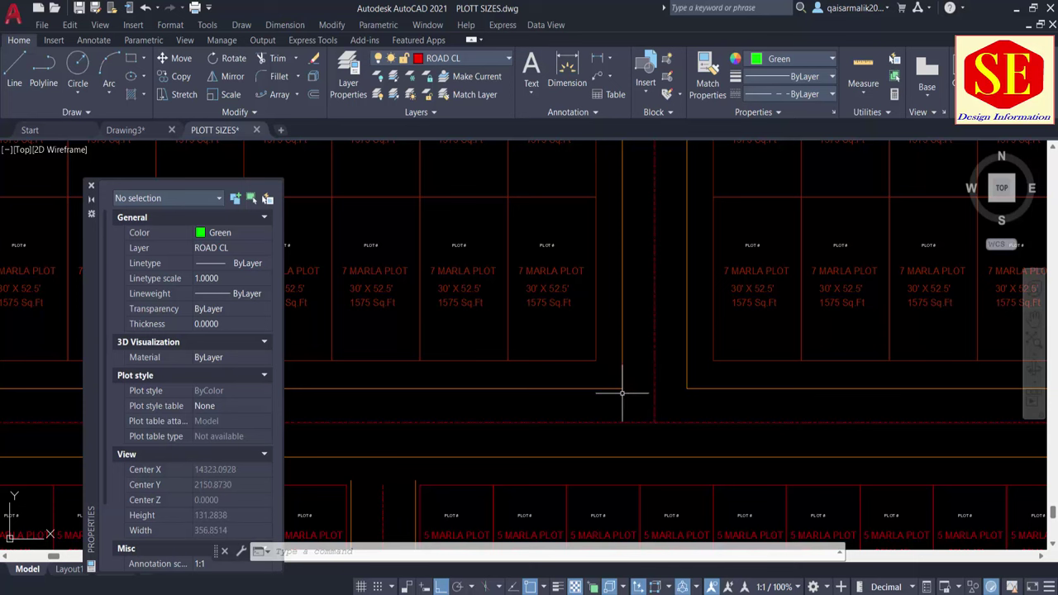
key("Escape")
key("Escape")
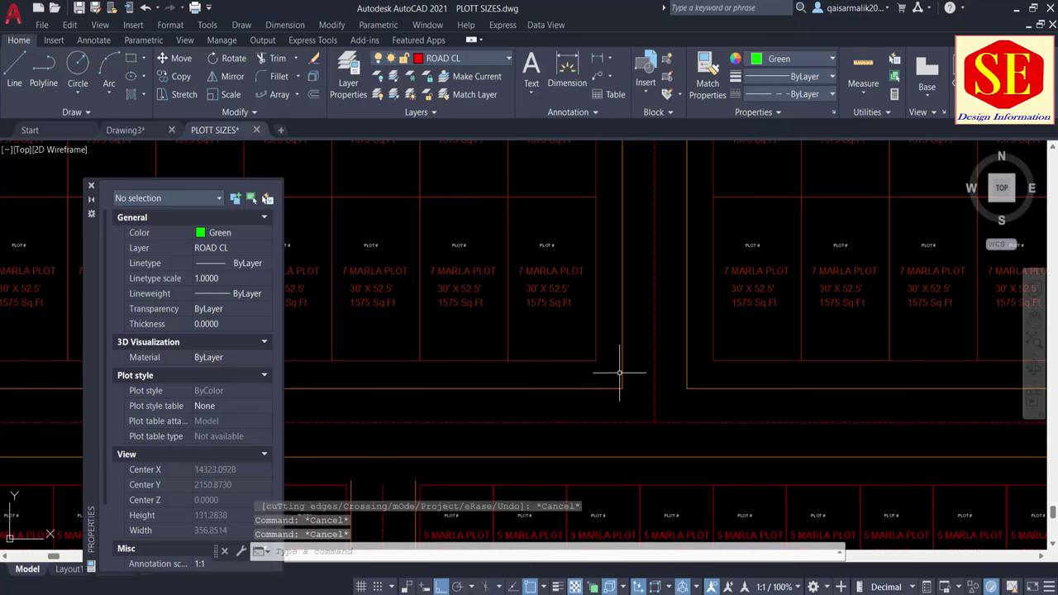
Step: Start FILLET with F and join the first block corner's bottom and side edges
type("EF")
key("Return")
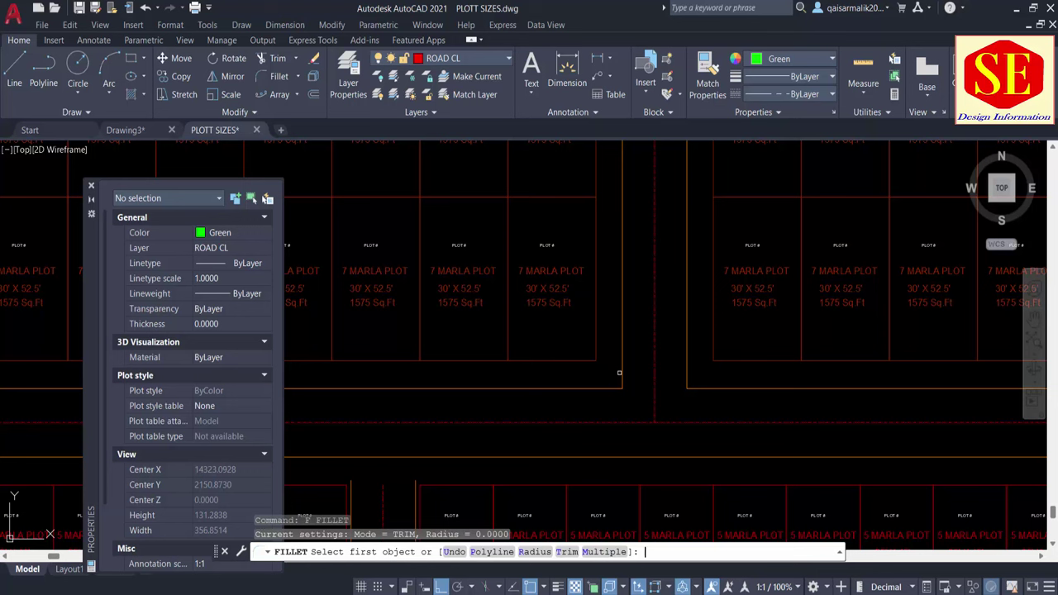
key("Return")
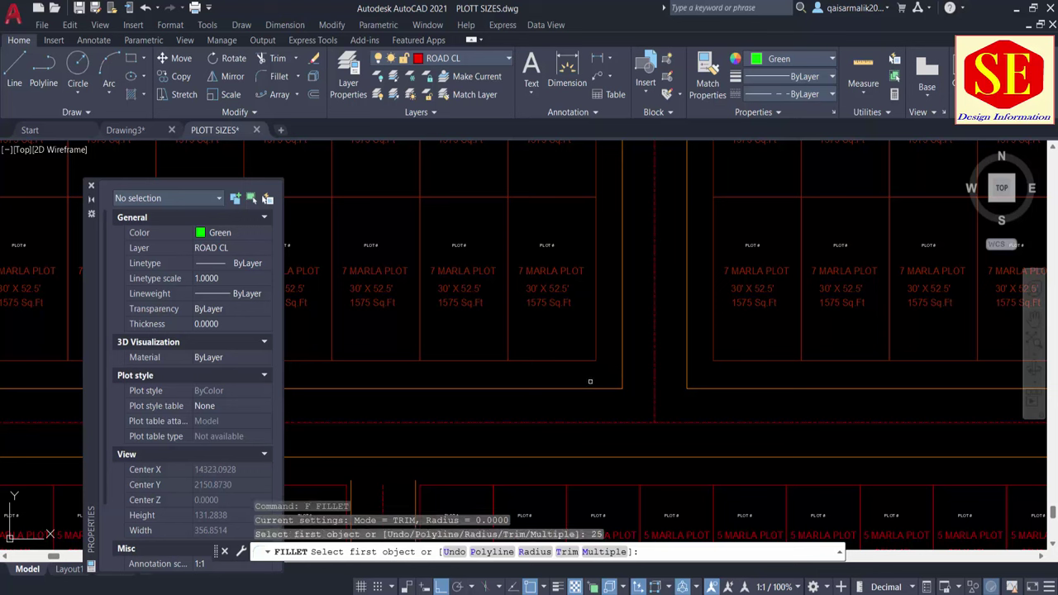
left_click(585, 389)
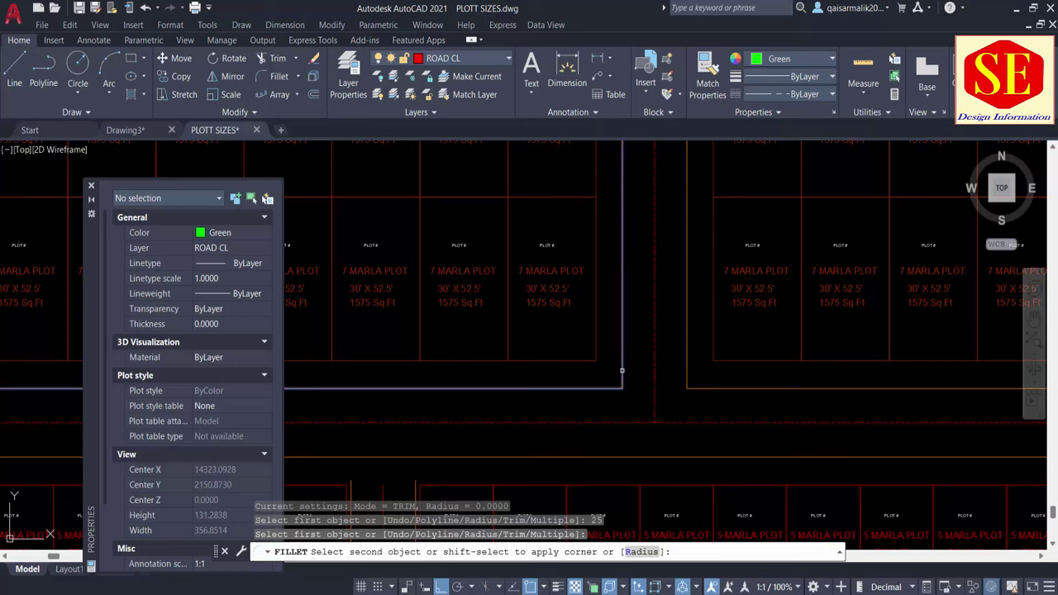
left_click(622, 372)
key("Return")
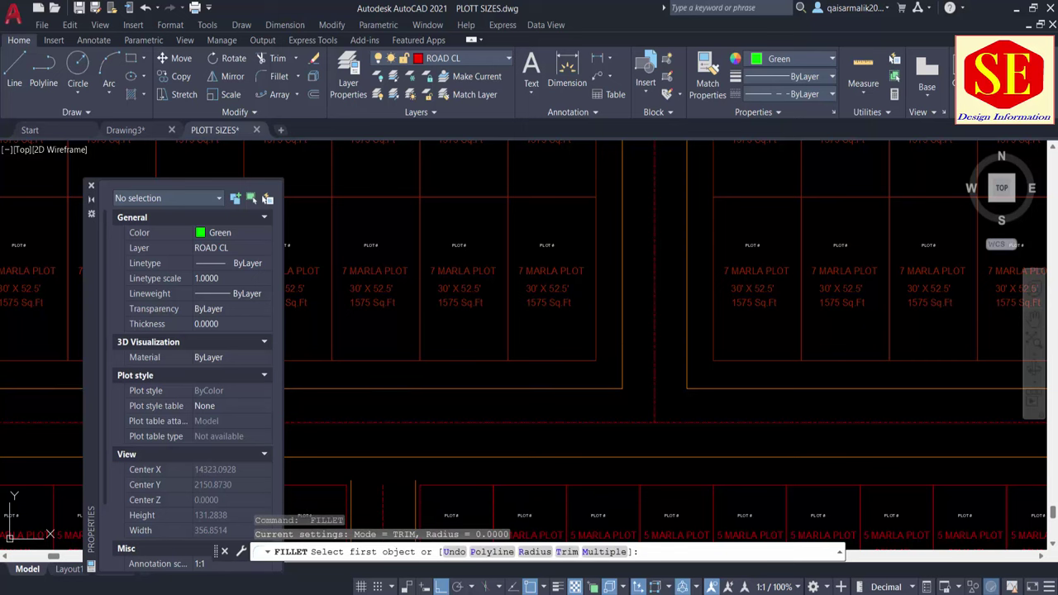
left_click(621, 369)
left_click(587, 388)
Step: Set the radius to 25 and round the left and right blocks' bottom corners
key("Return")
type("r")
key("Return")
key("Return")
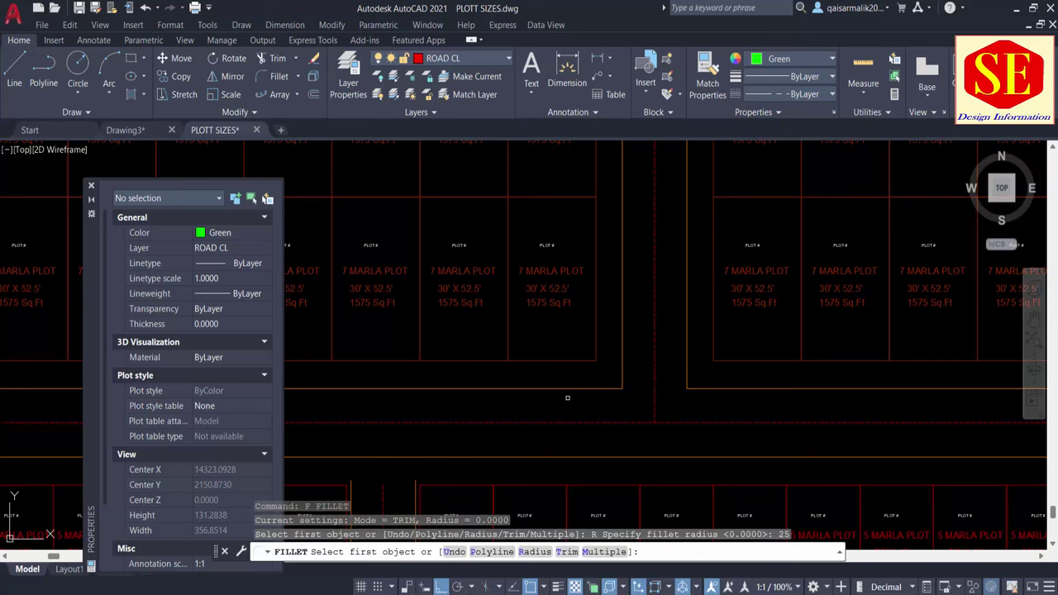
left_click(554, 386)
left_click(622, 370)
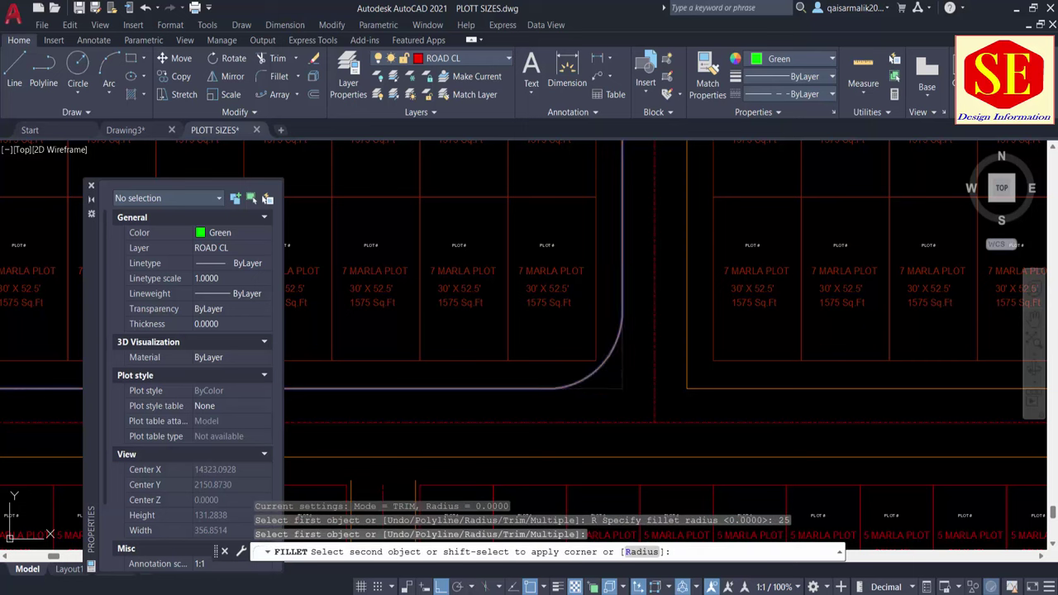
key("Return")
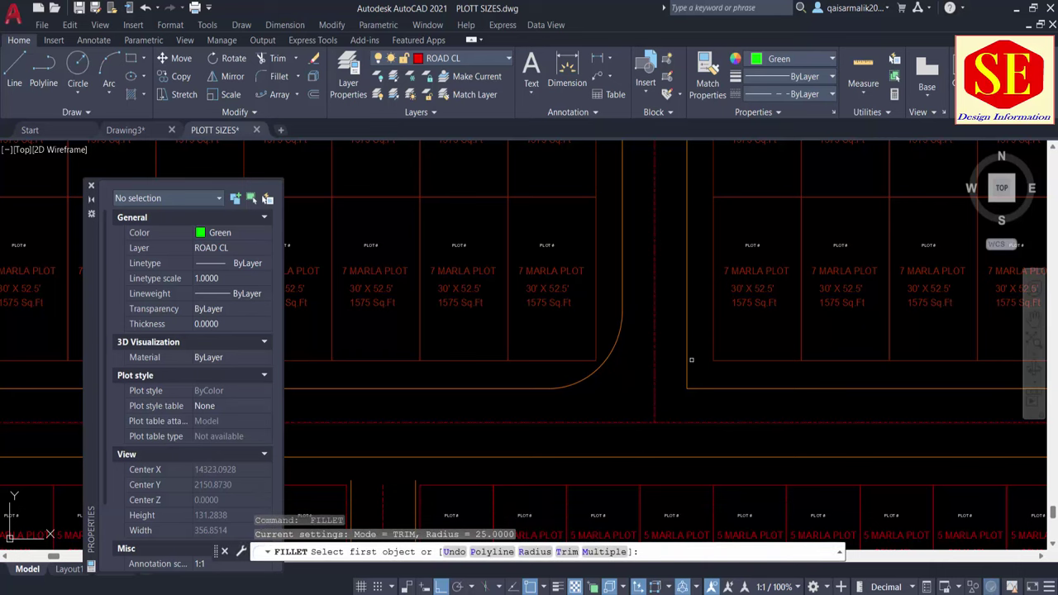
left_click(688, 361)
left_click(727, 386)
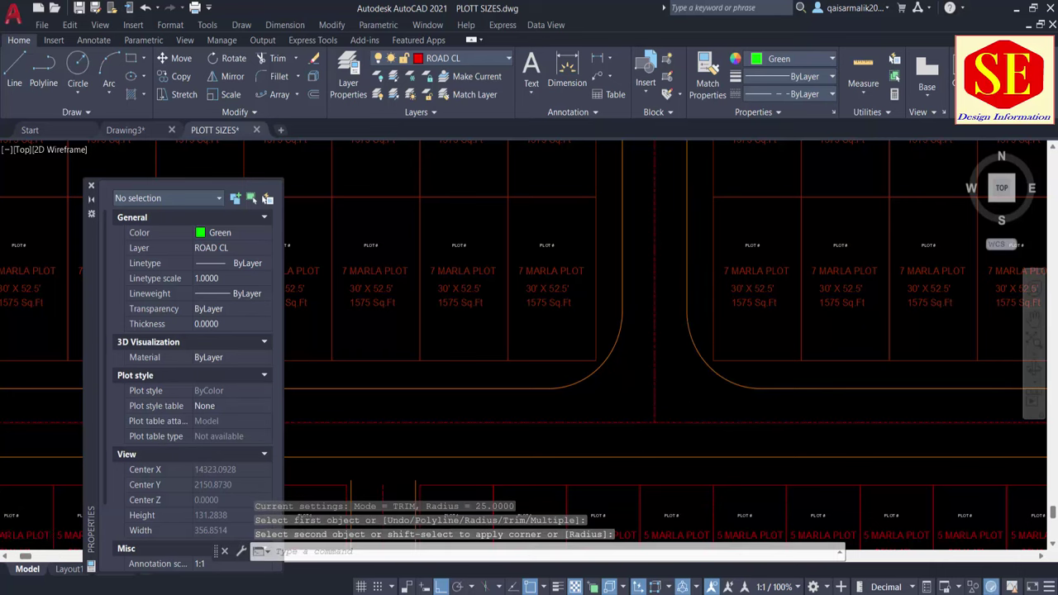
Step: Round the top-right and top-left corners of the blocks beside the road
scroll(617, 247, "down", 2)
key("Return")
left_click(606, 246)
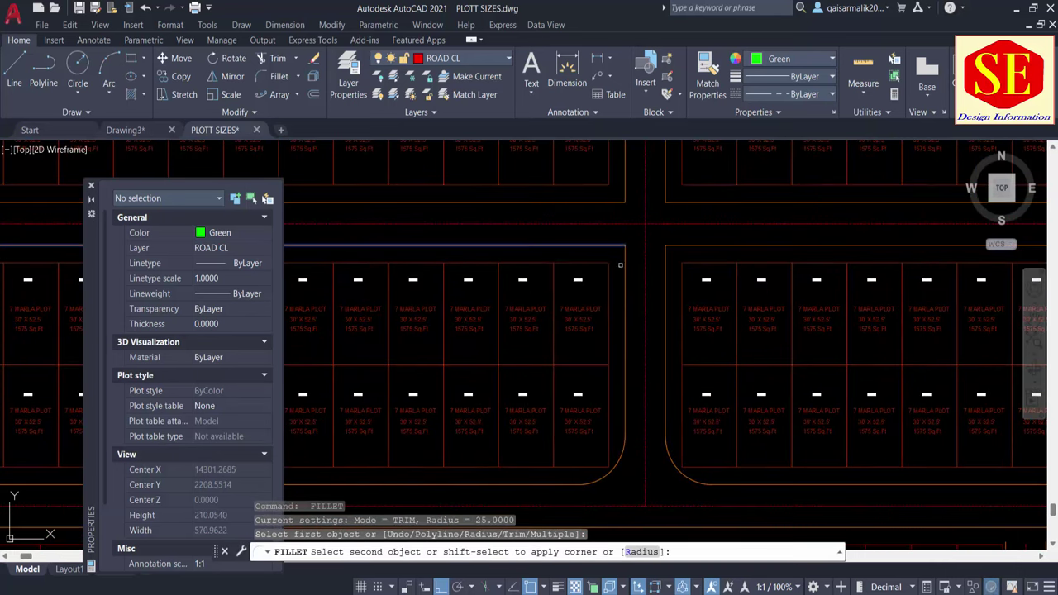
left_click(624, 263)
key("Return")
left_click(678, 246)
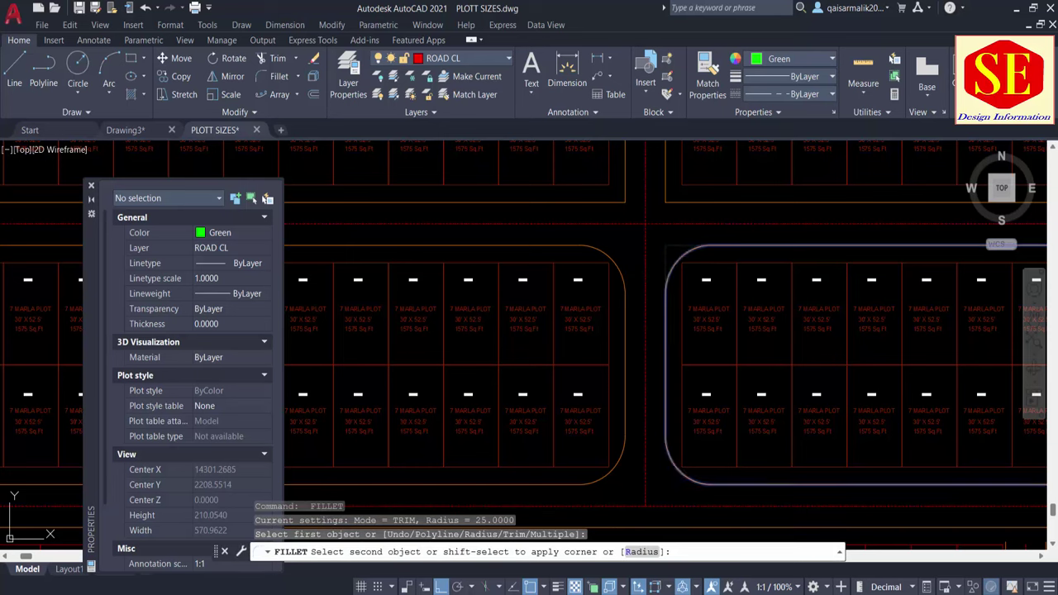
left_click(666, 263)
Step: Round the left block's bottom-right and upper-right block's lower-left corners
middle_click_drag(618, 201, 619, 306)
key("Return")
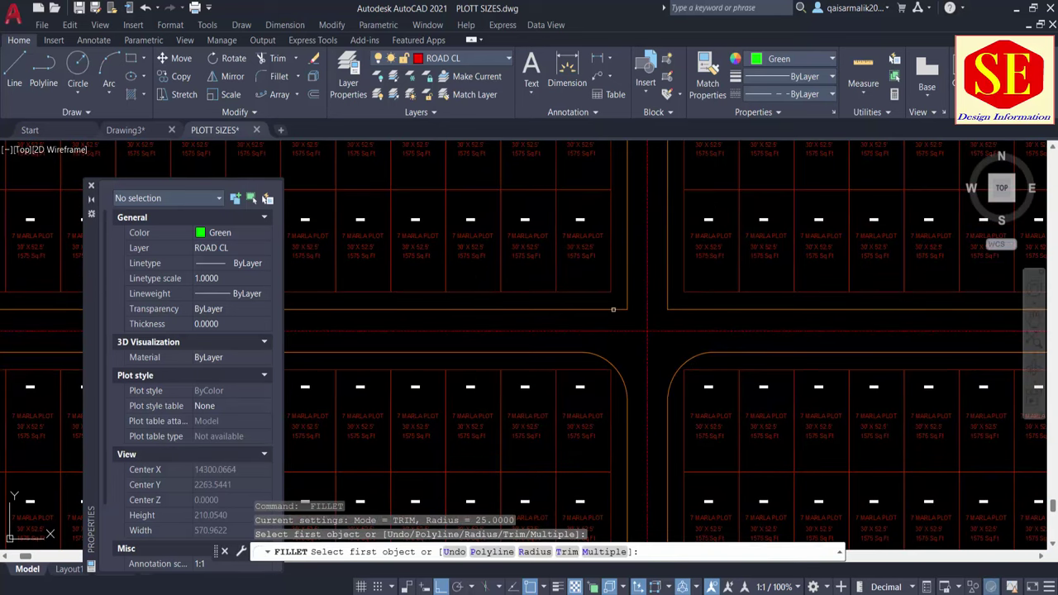
left_click(612, 309)
left_click(626, 303)
key("Return")
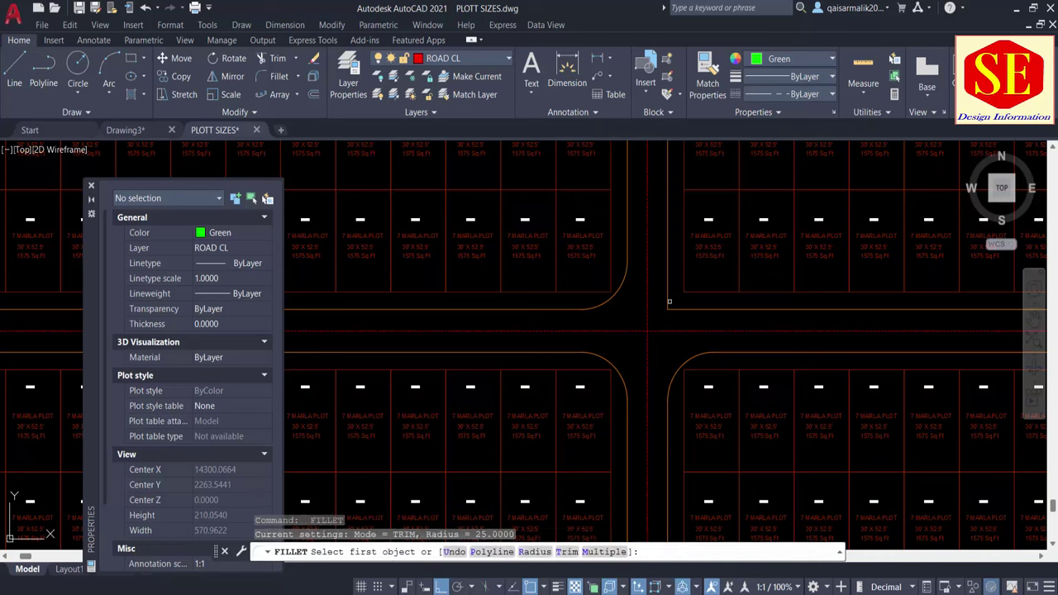
left_click(669, 301)
left_click(690, 313)
Step: Round the two road corners where the horizontal road edge meets the vertical lines
scroll(605, 327, "down", 2)
scroll(604, 327, "down", 1)
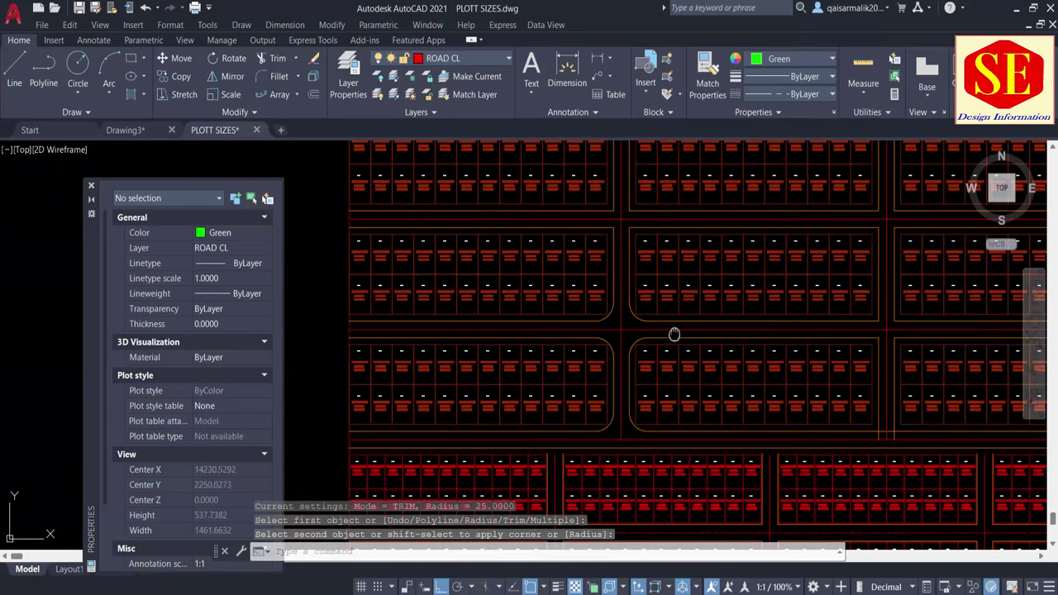
scroll(609, 325, "up", 1)
scroll(575, 295, "up", 2)
key("Return")
left_click(580, 290)
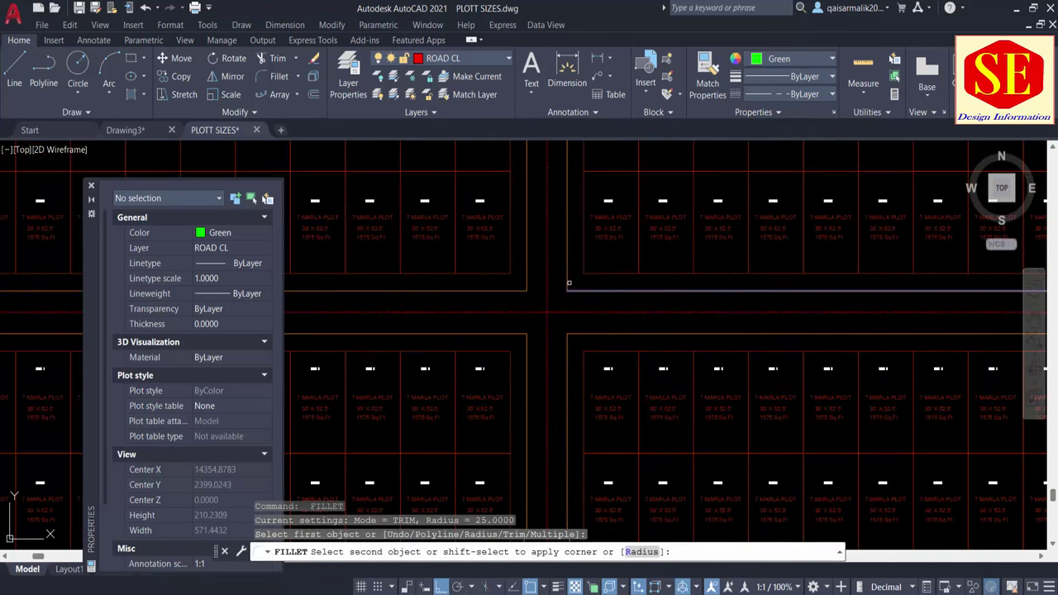
left_click(568, 281)
key("Return")
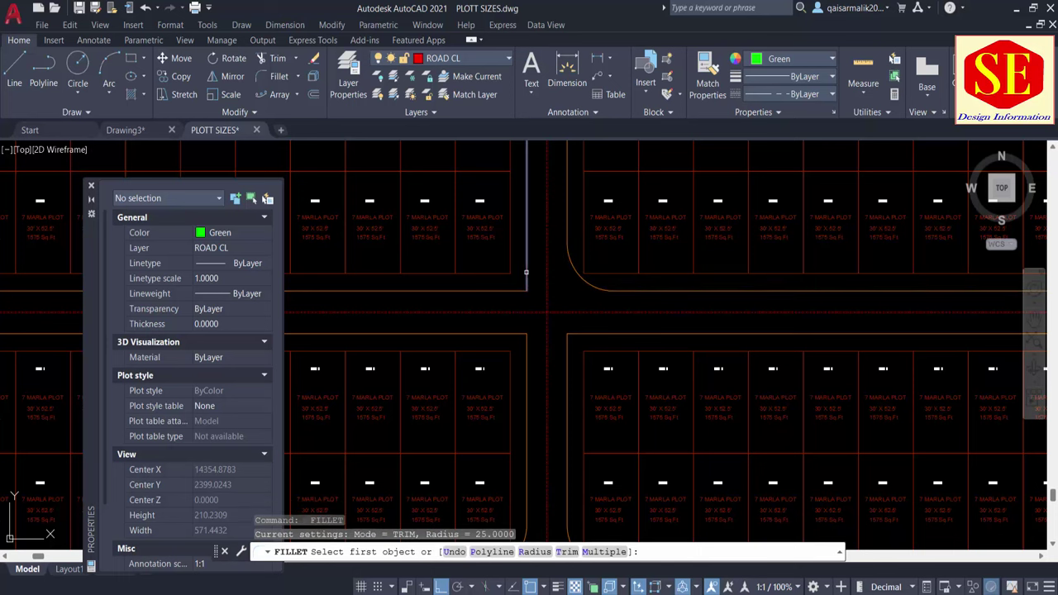
left_click(523, 279)
left_click(498, 291)
Step: Round the lower-left and lower-right block corners at this crossing
key("Return")
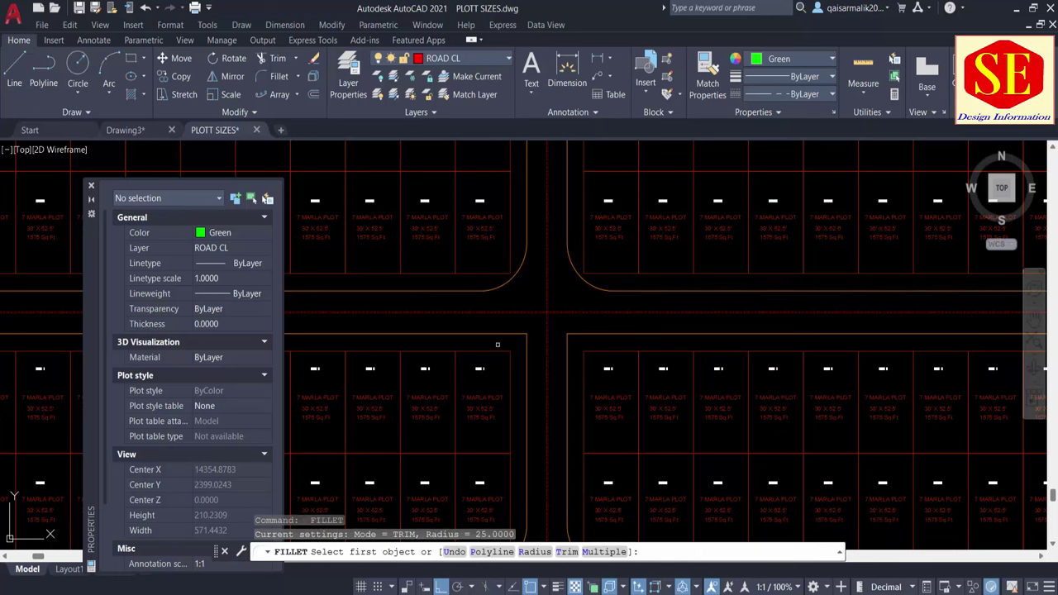
left_click(498, 334)
left_click(525, 349)
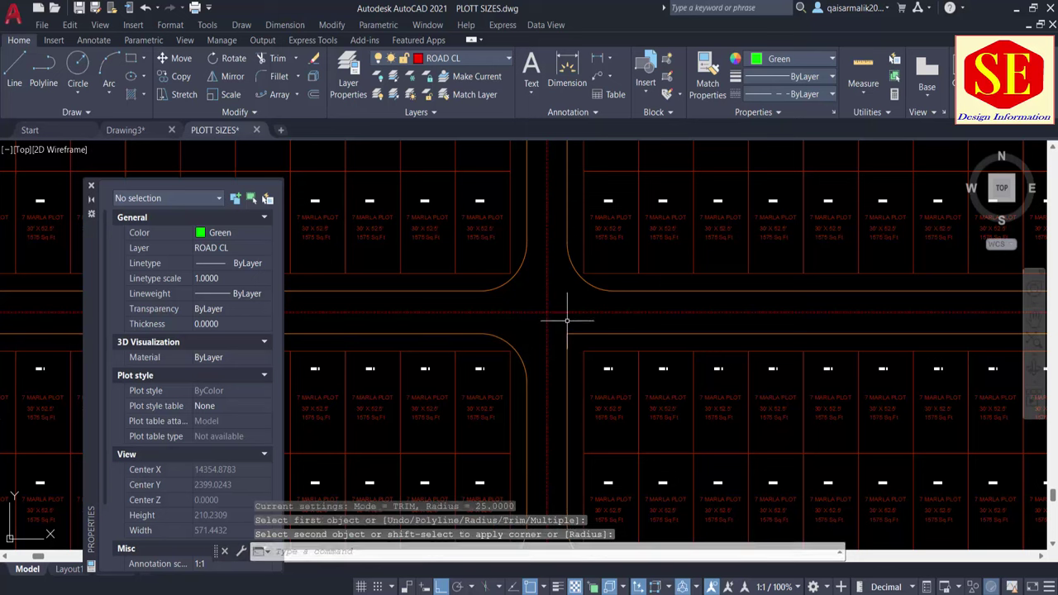
key("Return")
left_click(612, 335)
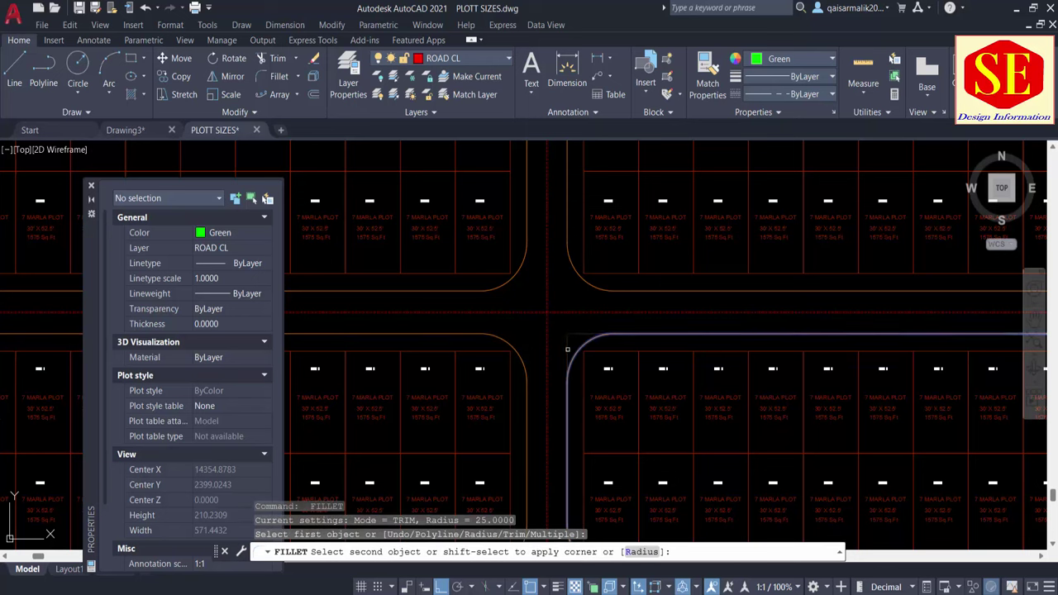
left_click(566, 351)
Step: Round the two block corners at the next road crossing to the right
middle_click_drag(961, 312, 541, 312)
key("Return")
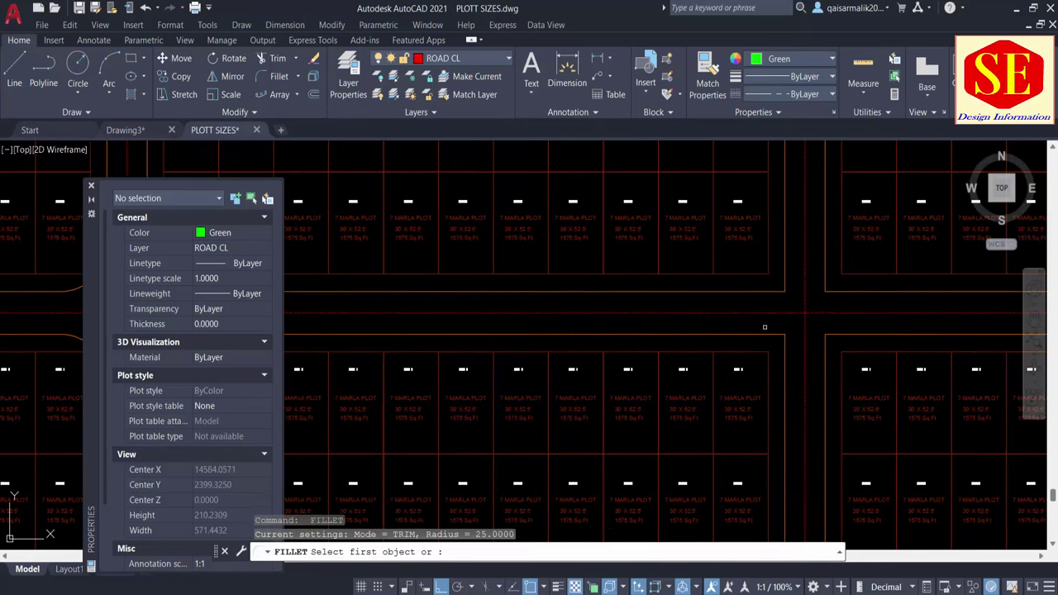
left_click(757, 335)
left_click(784, 360)
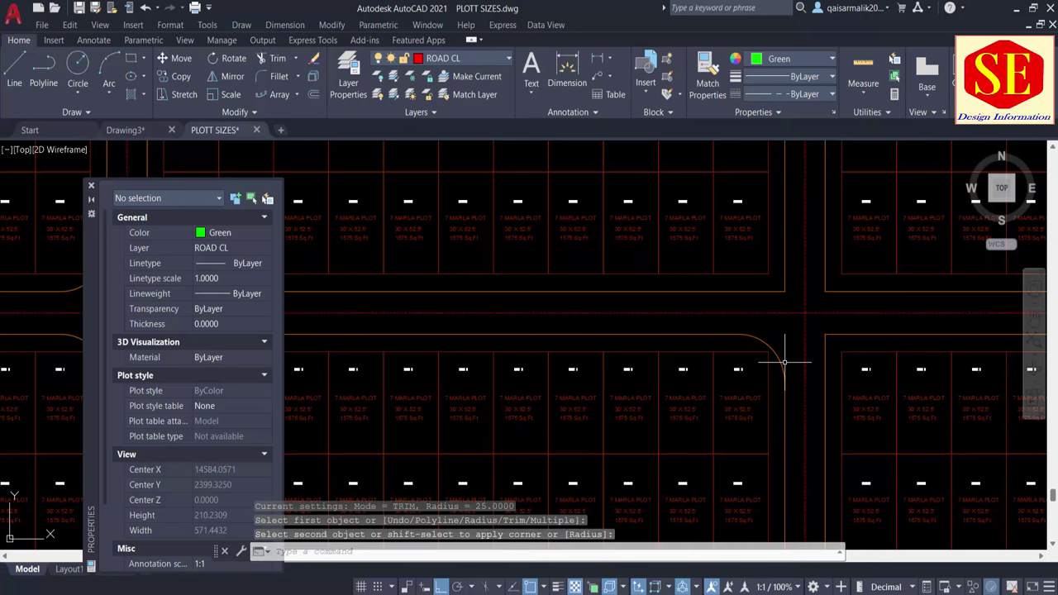
key("Return")
left_click(836, 339)
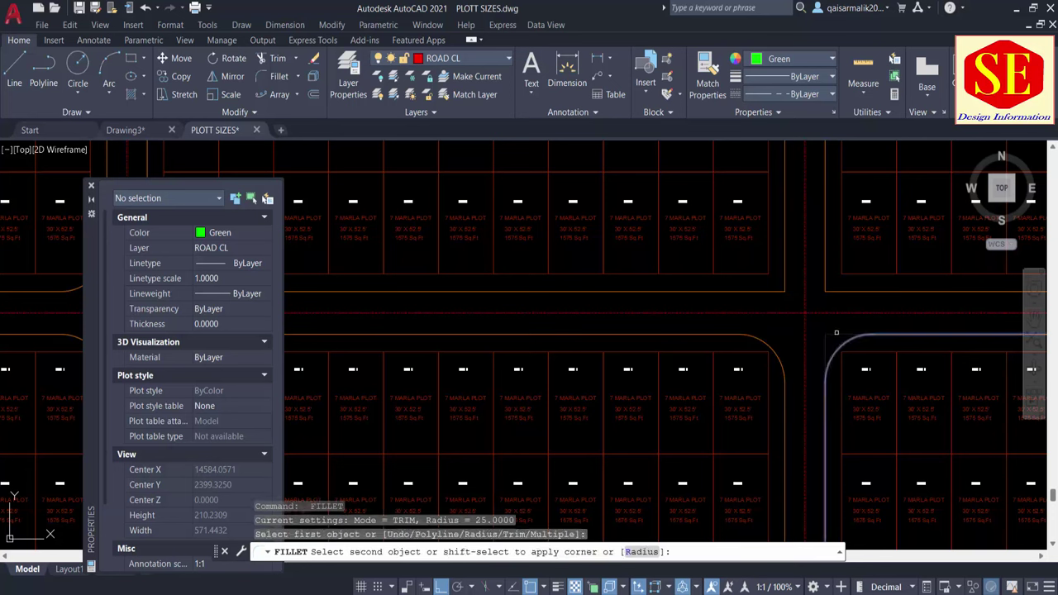
left_click(826, 359)
Step: Attempt the upper corner at that crossing, then cancel the fillet command
key("Return")
left_click(840, 274)
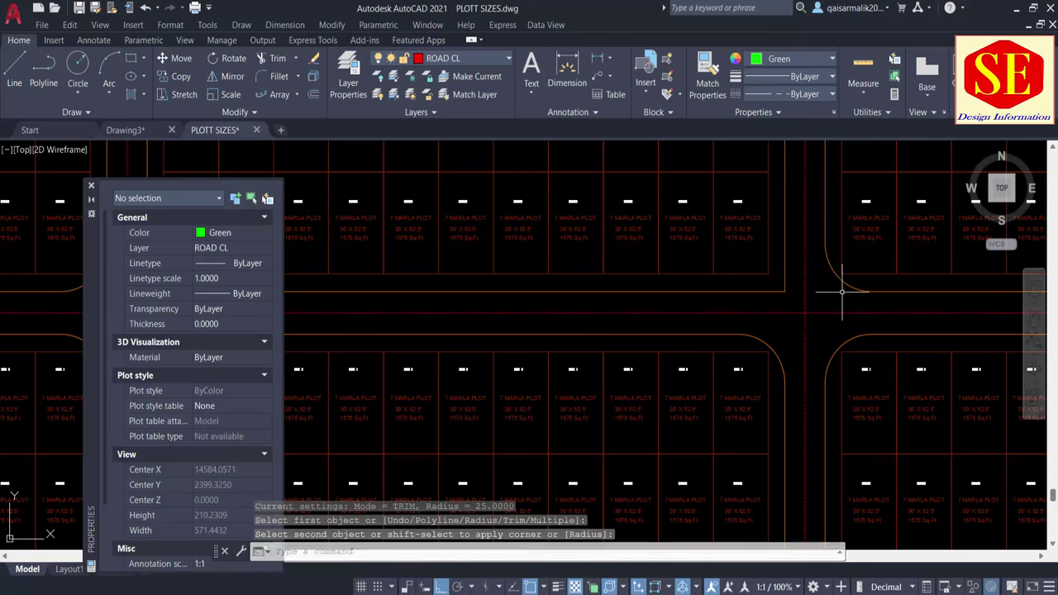
key("Escape")
key("Return")
left_click(785, 274)
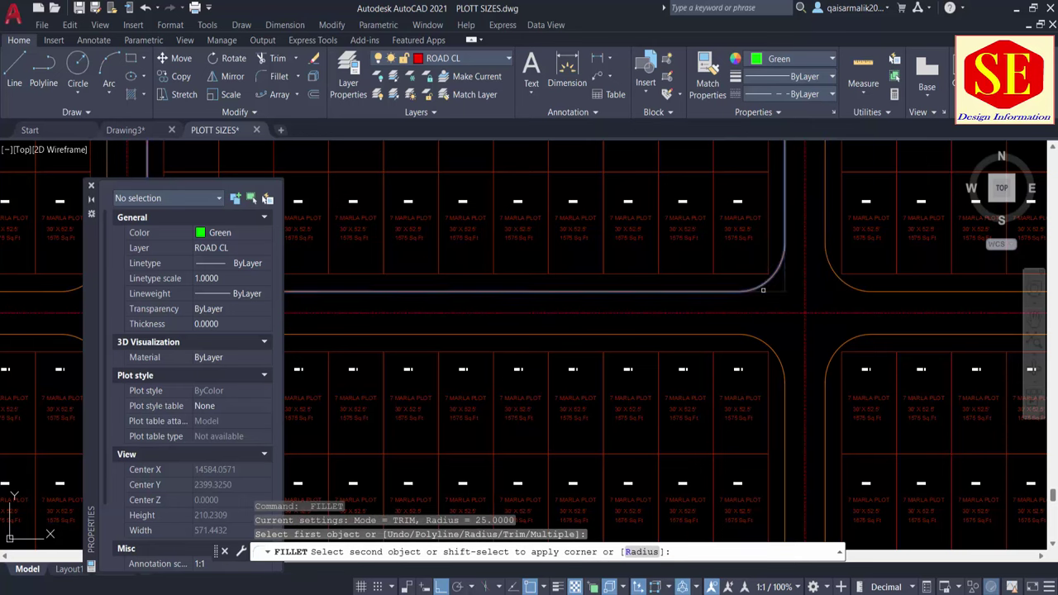
scroll(699, 238, "down", 2)
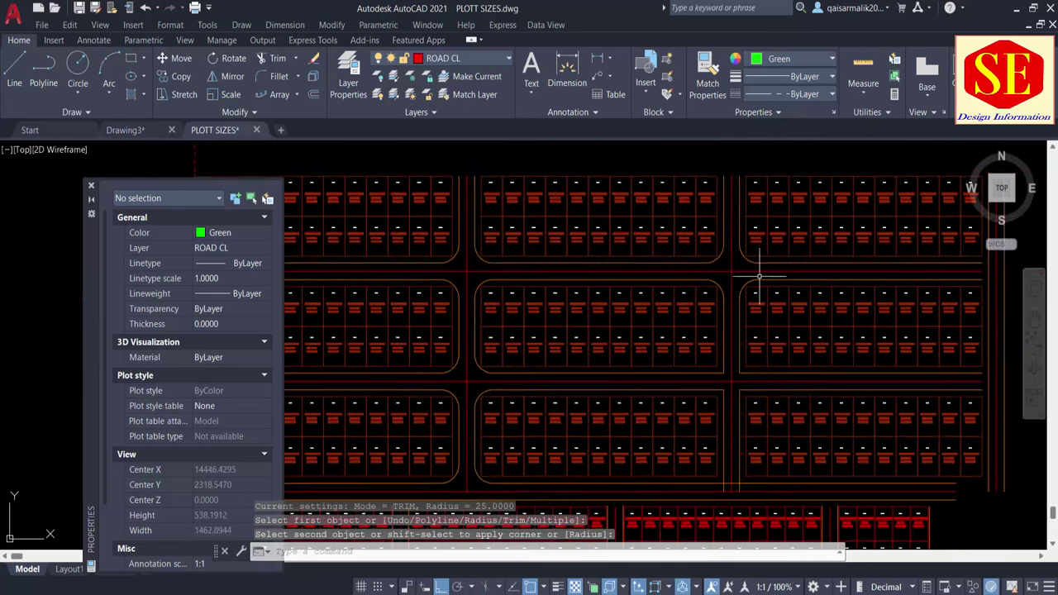
scroll(705, 289, "down", 2)
key("Escape")
scroll(839, 347, "up", 2)
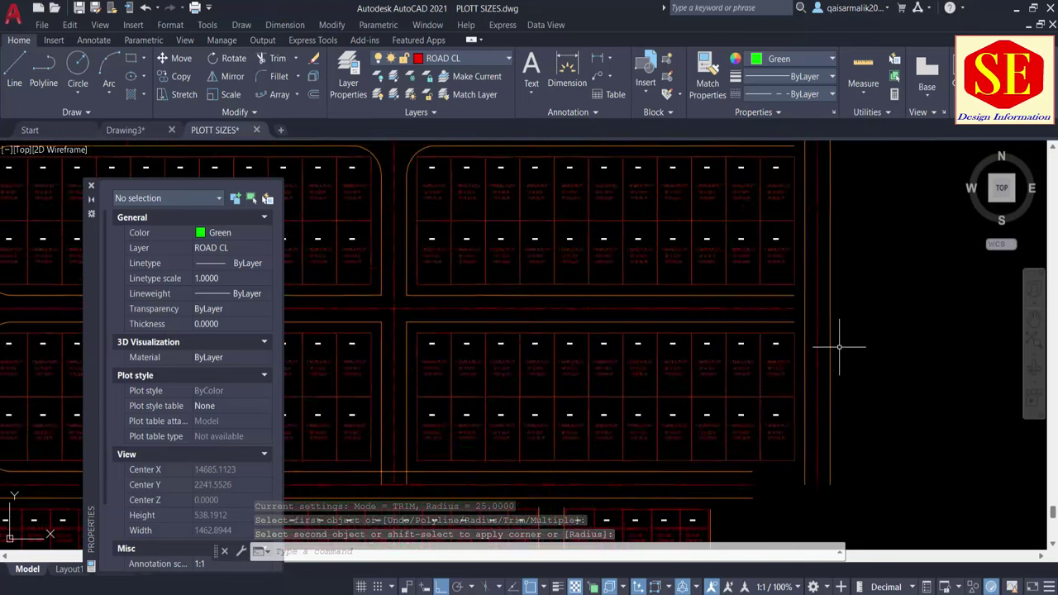
scroll(839, 345, "up", 2)
Step: Try EX and TR and cancel both, then restart FILLET on the horizontal road edge
type("ex")
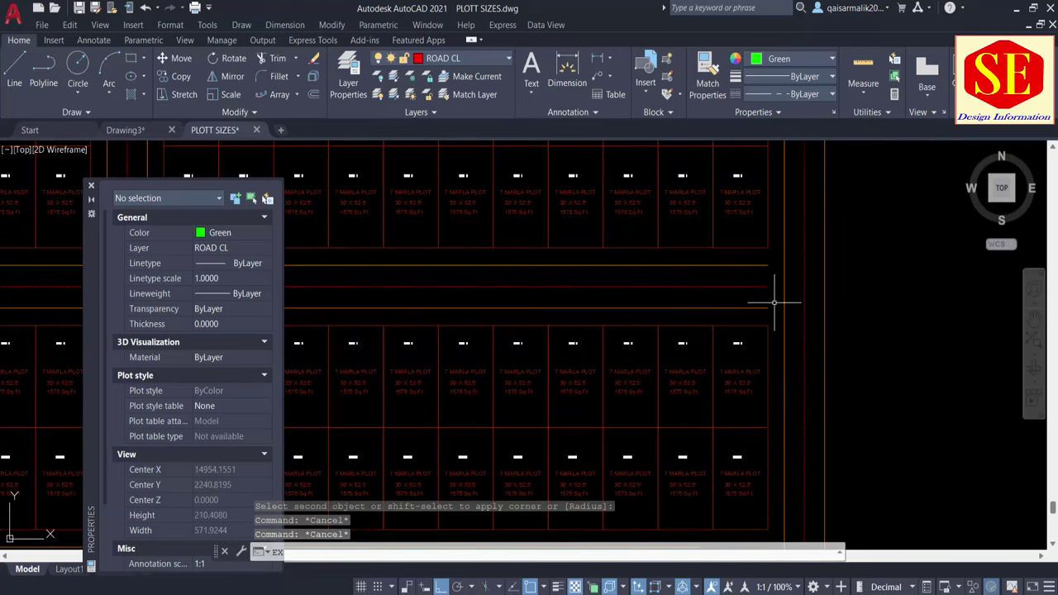
key("Return")
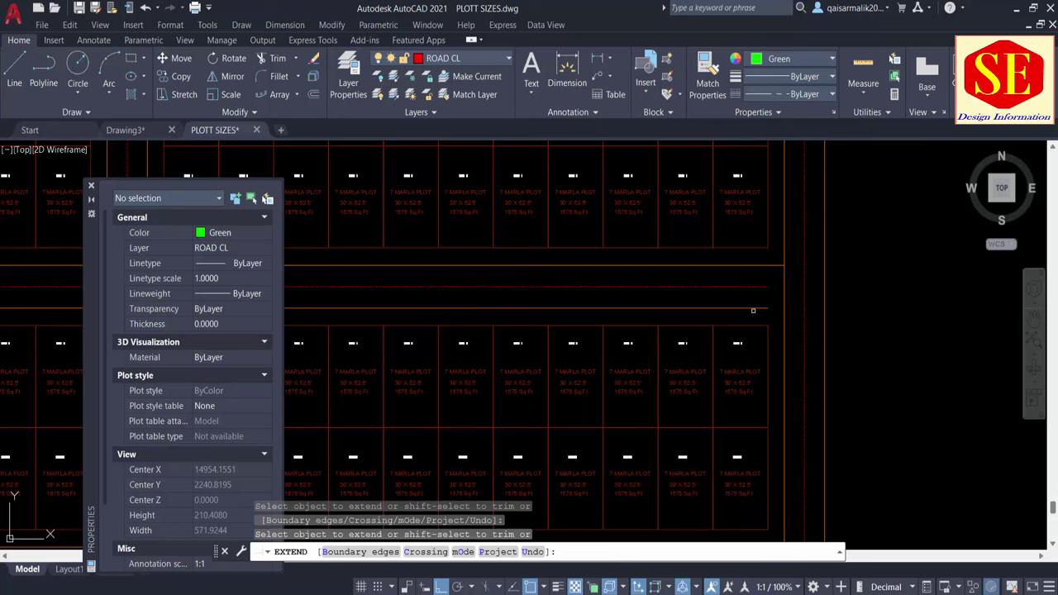
key("Escape")
type("tr")
key("Return")
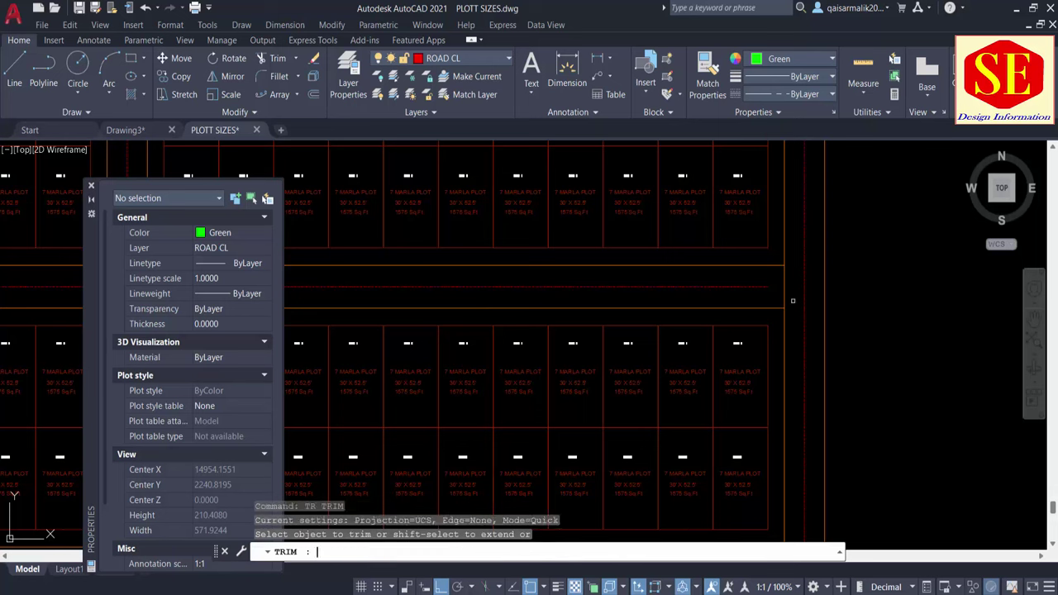
key("Escape")
type("f")
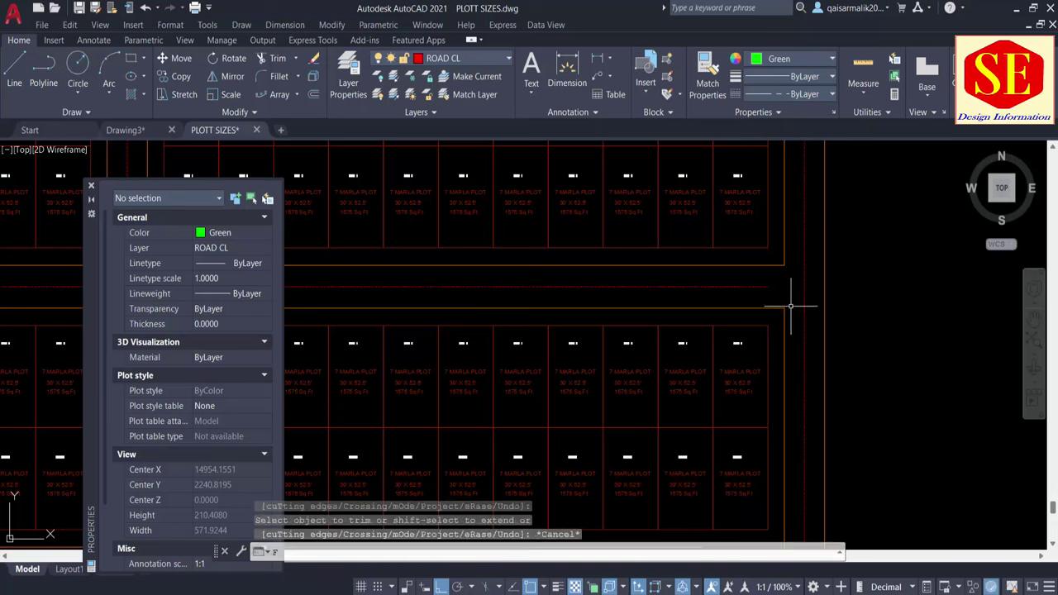
key("Return")
left_click(770, 307)
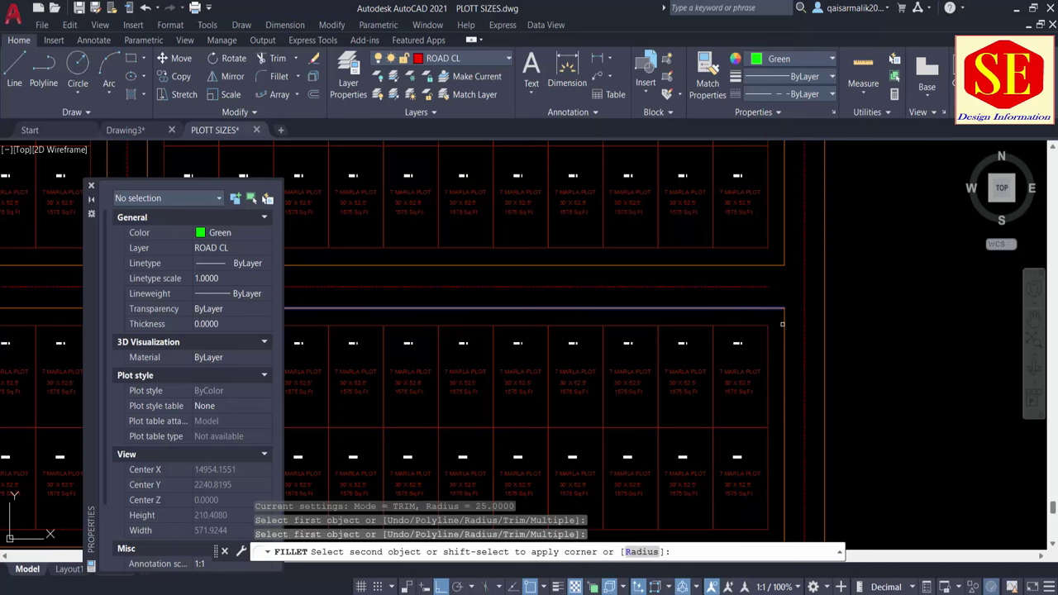
Step: Round the corner against the vertical road line, then abandon the next corner pick
left_click(782, 324)
key("Return")
left_click(774, 266)
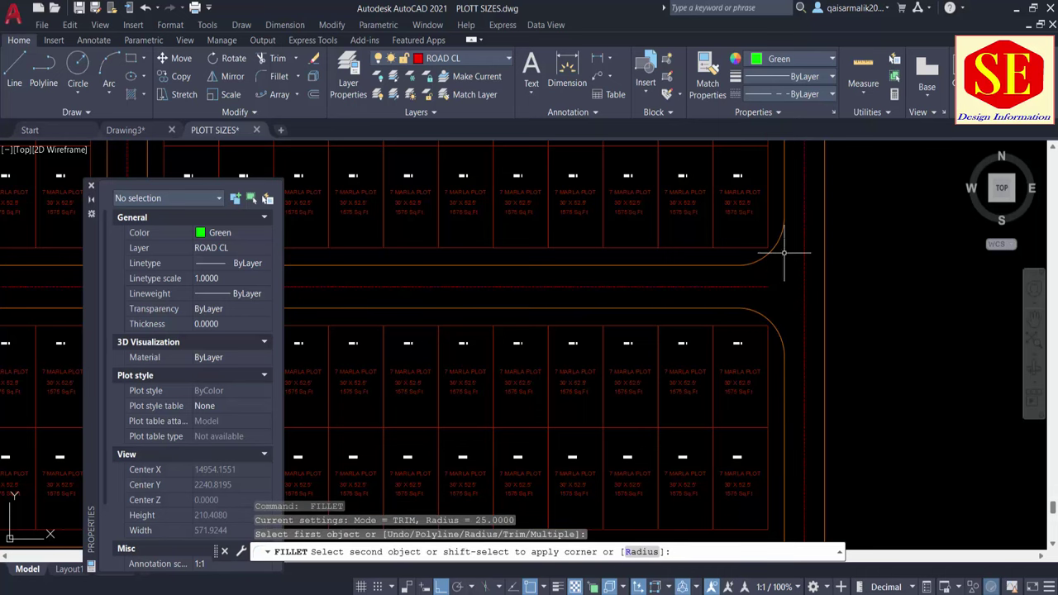
scroll(781, 248, "down", 2)
middle_click_drag(786, 330, 777, 453)
key("Escape")
Step: Try Extend and Trim, cancel both, and restart FILLET
type("ex")
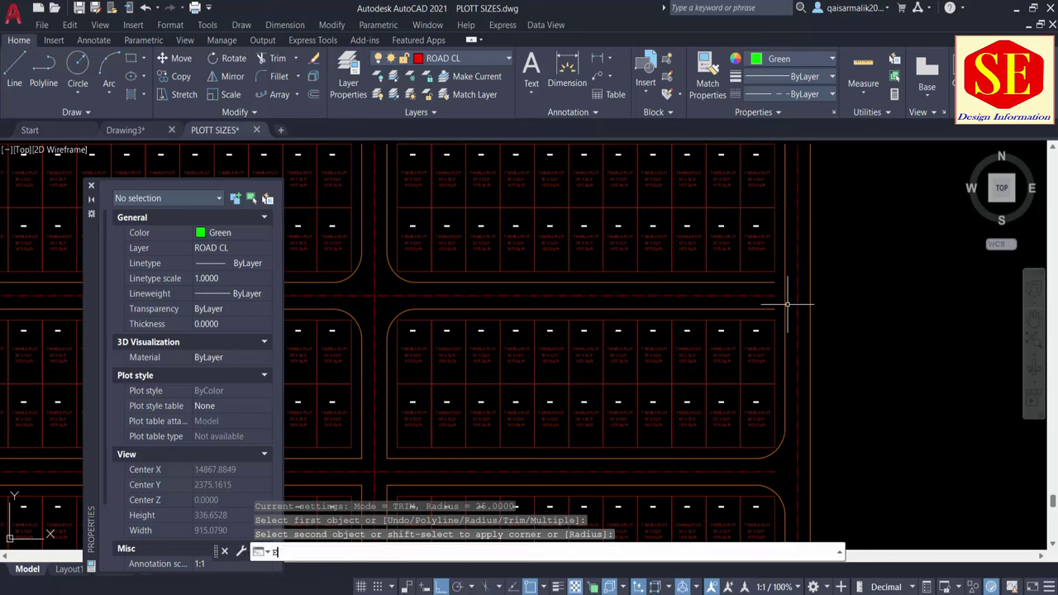
key("Return")
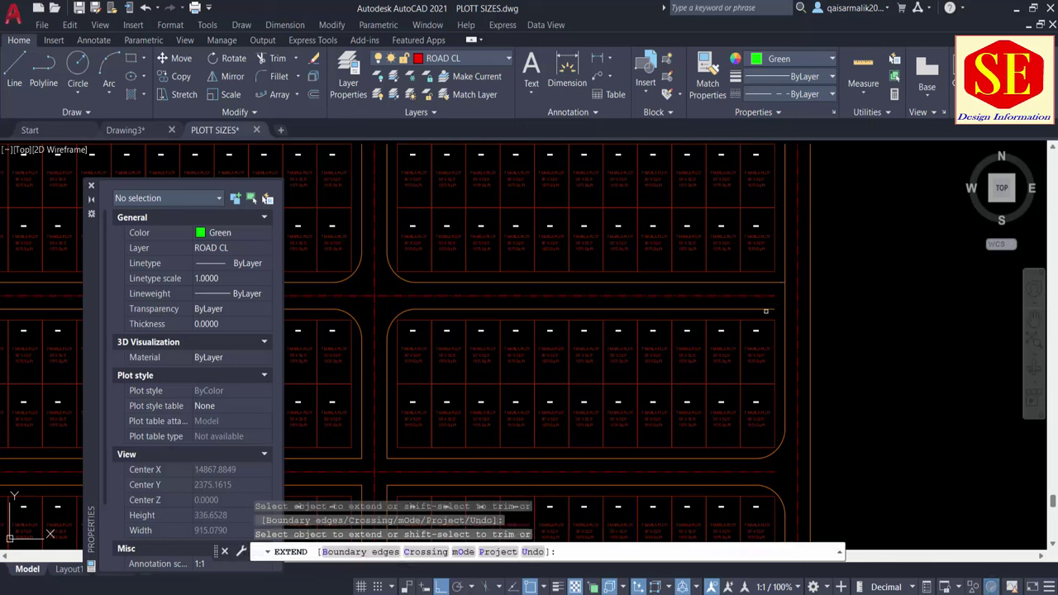
key("Escape")
type("tr")
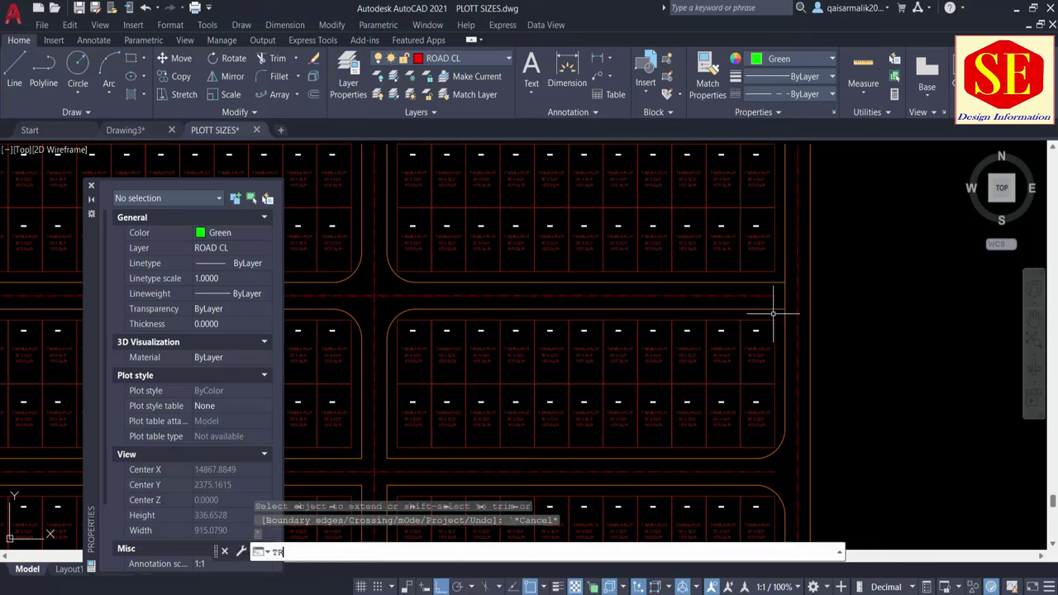
key("Return")
key("Escape")
type("f")
key("Return")
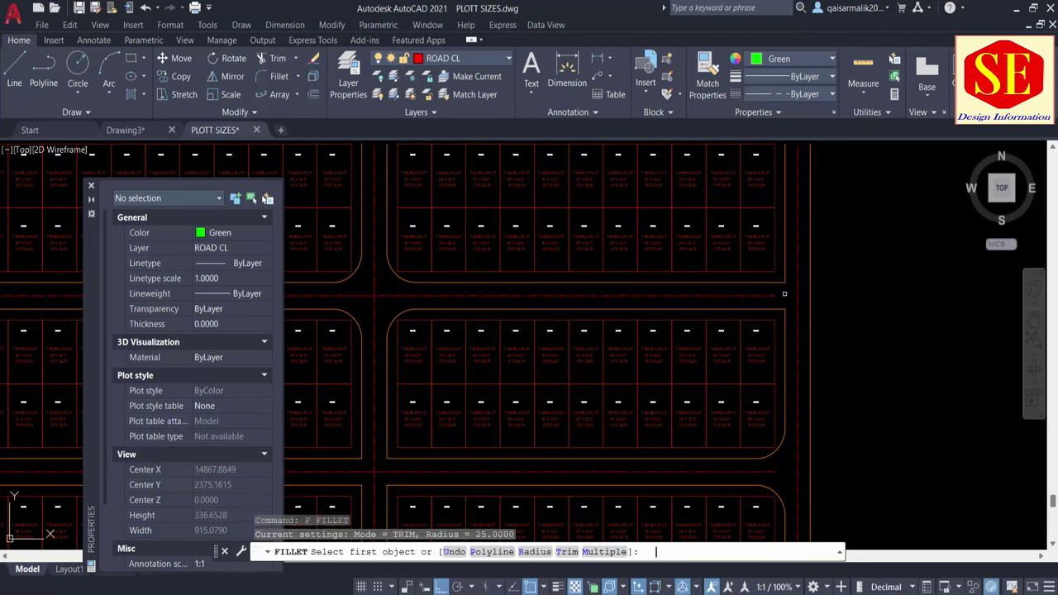
Step: Round the upper block's bottom corner and the lower block's corner at the road
left_click(773, 282)
left_click(783, 273)
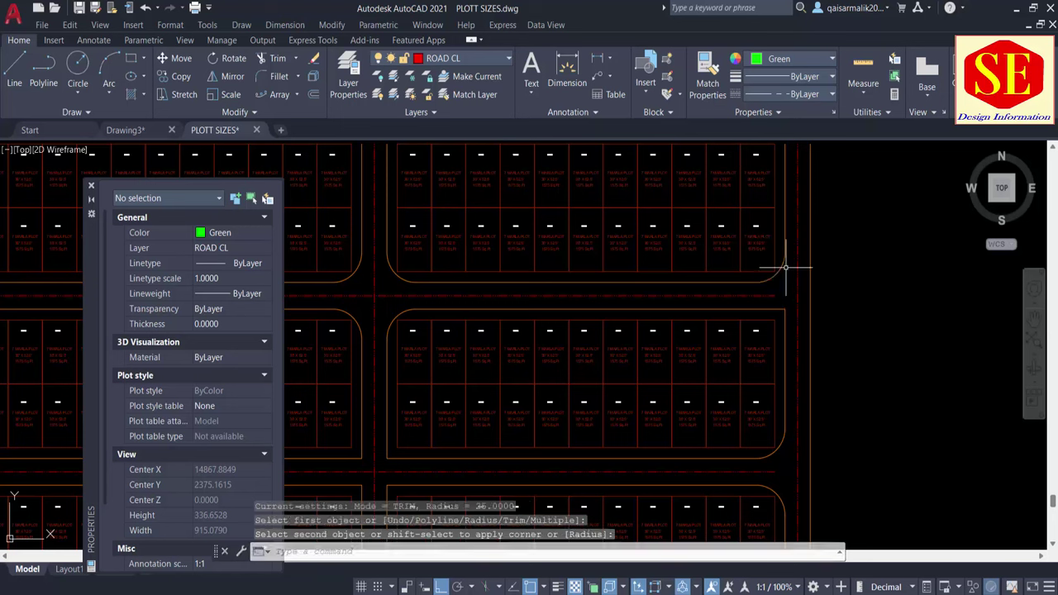
key("Return")
left_click(783, 311)
left_click(783, 316)
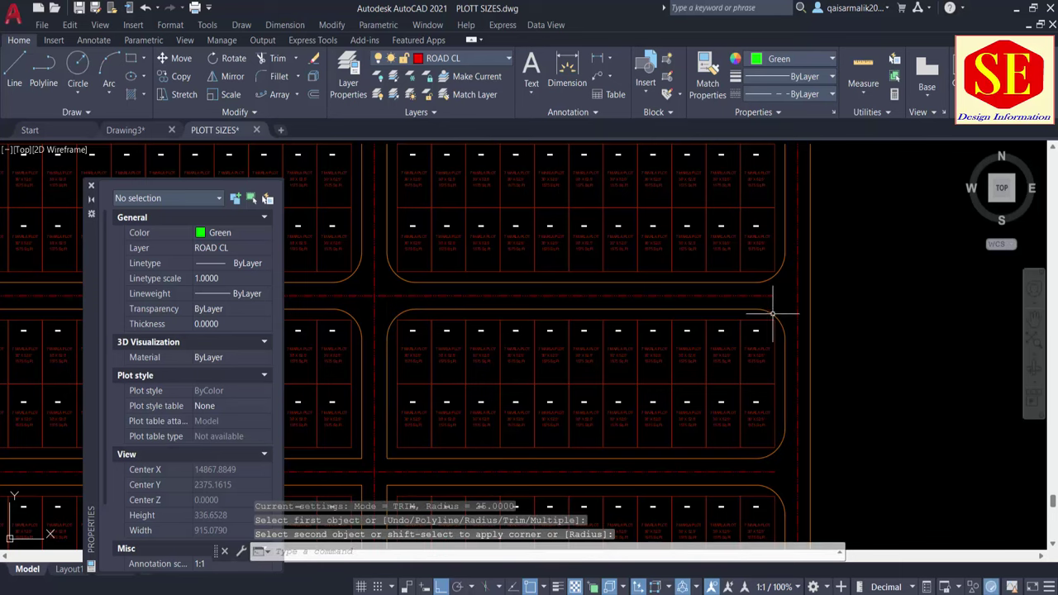
scroll(768, 313, "down", 1)
scroll(760, 302, "down", 1)
scroll(453, 459, "up", 5)
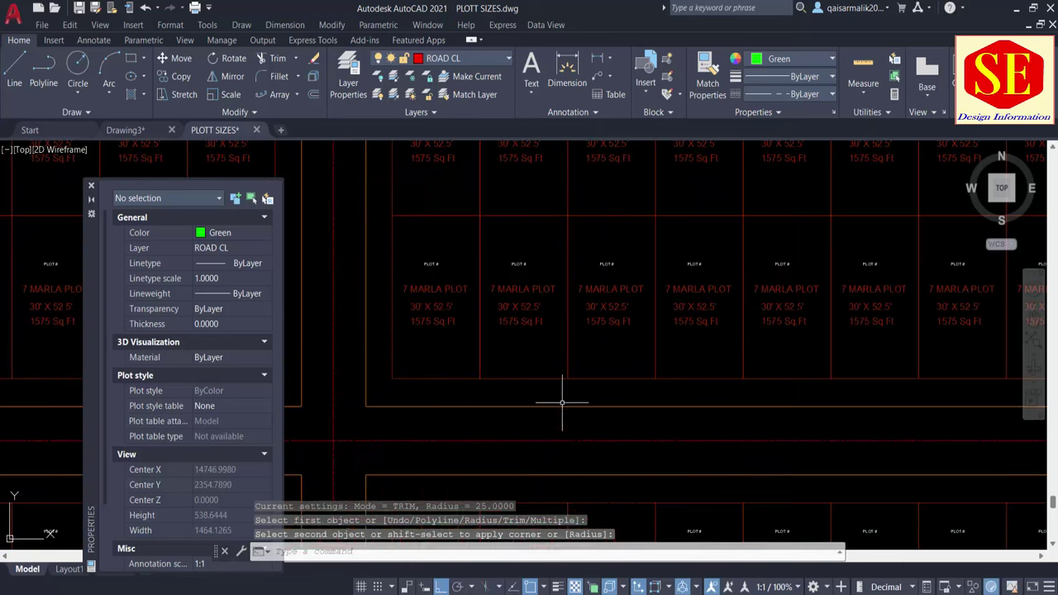
Step: Round two more corners where horizontal road lines meet vertical block edges
key("Return")
left_click(368, 405)
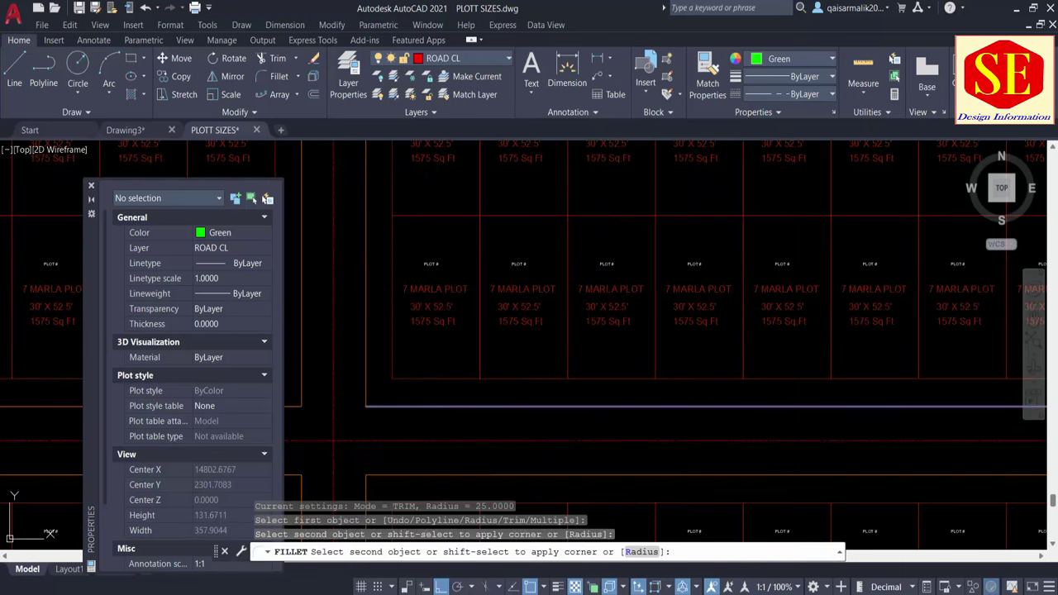
left_click(368, 377)
middle_click_drag(368, 377, 696, 390)
key("Return")
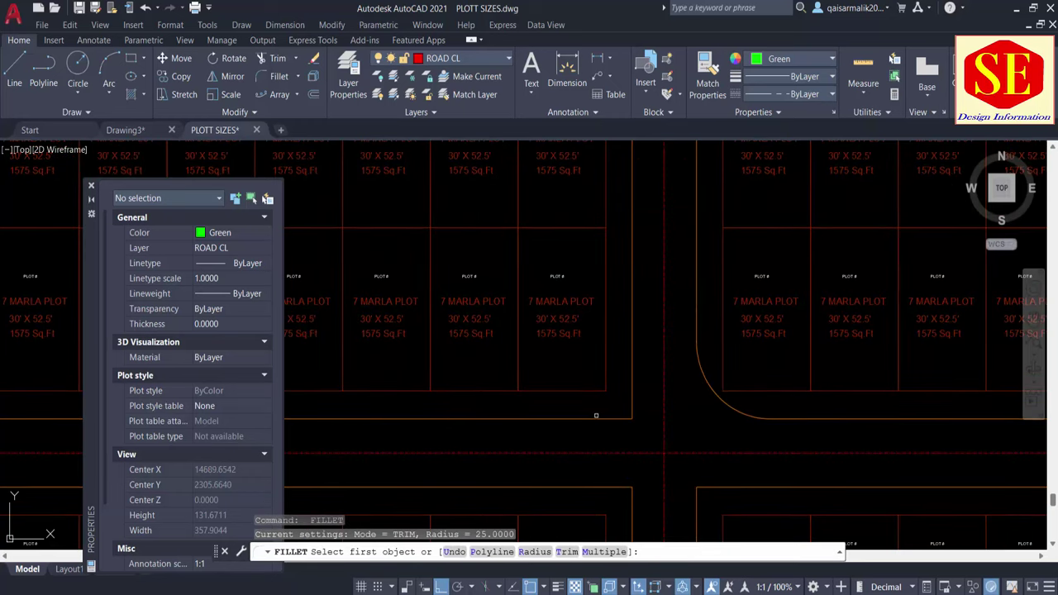
left_click(595, 417)
left_click(632, 399)
Step: Round the upper-right block's top corner and pick the first edge of the next one
middle_click_drag(633, 394, 714, 196)
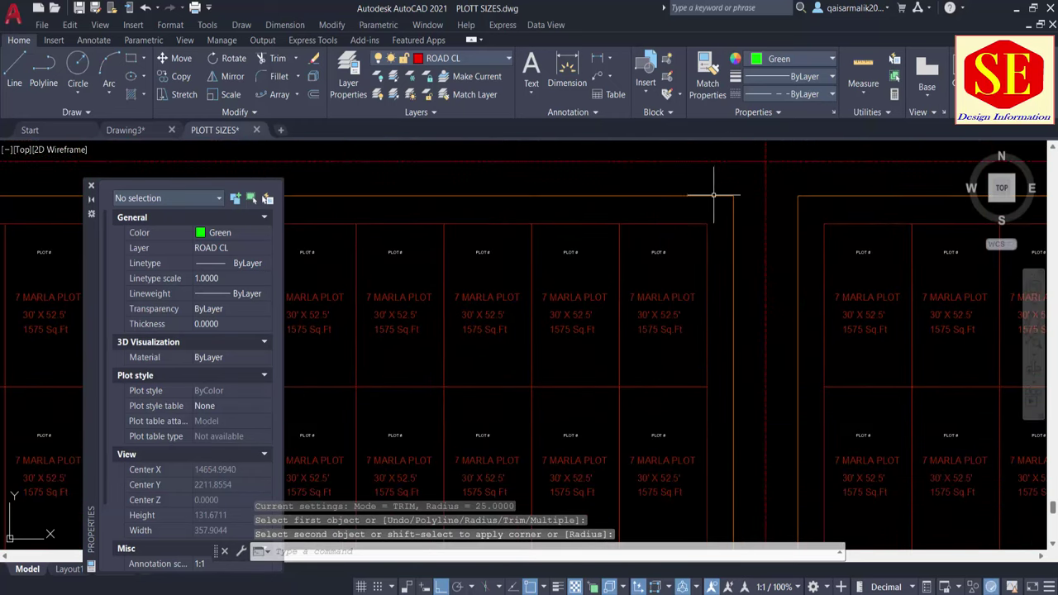
key("Return")
left_click(711, 196)
left_click(732, 236)
key("Return")
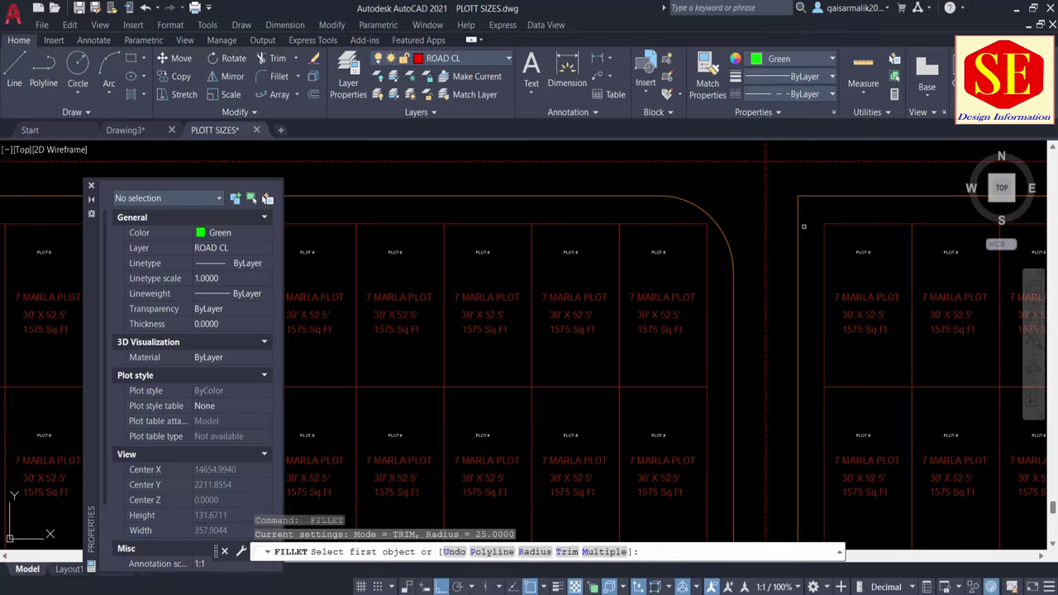
left_click(802, 225)
scroll(823, 250, "down", 4)
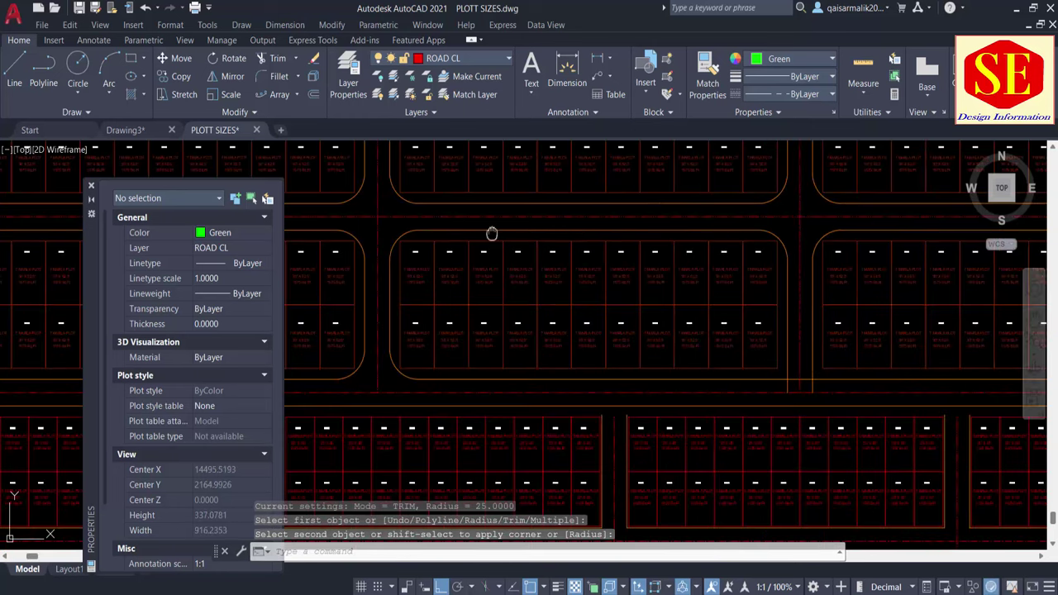
scroll(672, 279, "down", 2)
scroll(701, 250, "down", 1)
Step: Extend the first road's vertical edge lines up to the plot block boundary
middle_click_drag(935, 238, 915, 246)
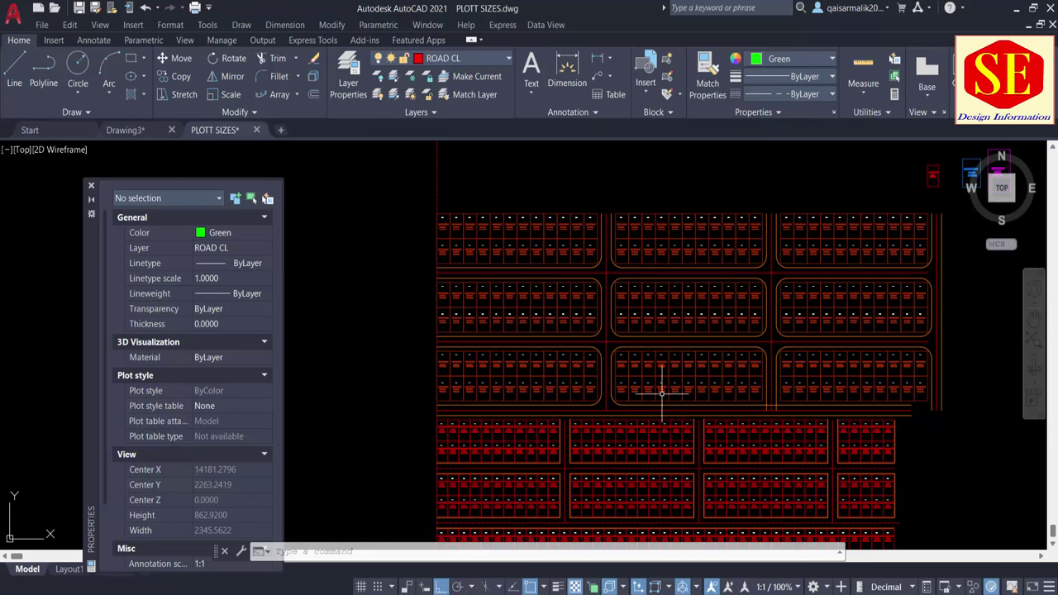
scroll(722, 497, "up", 2)
scroll(703, 484, "up", 2)
scroll(680, 463, "up", 2)
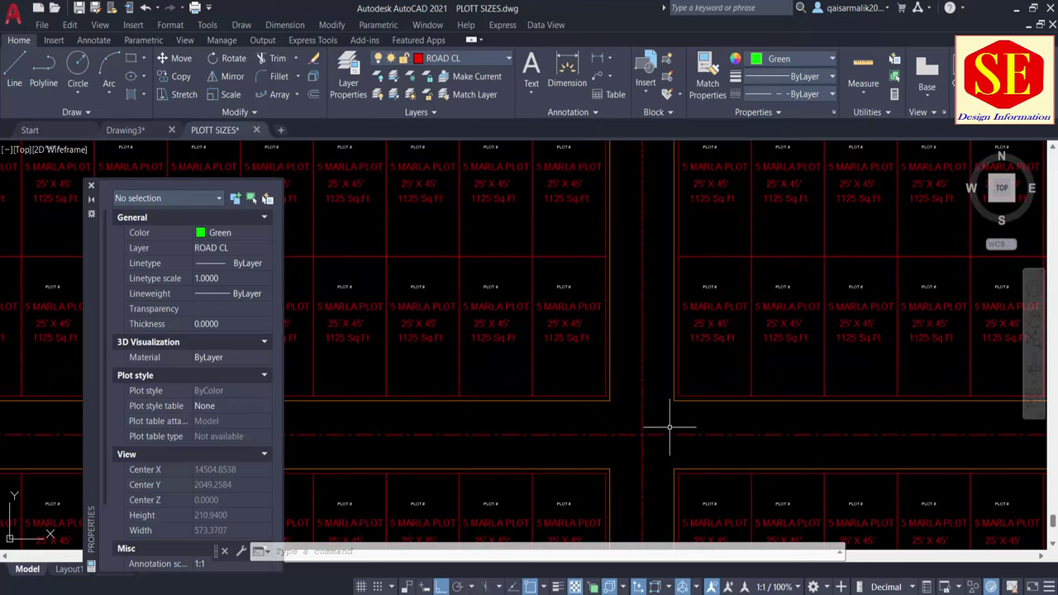
scroll(659, 420, "down", 4)
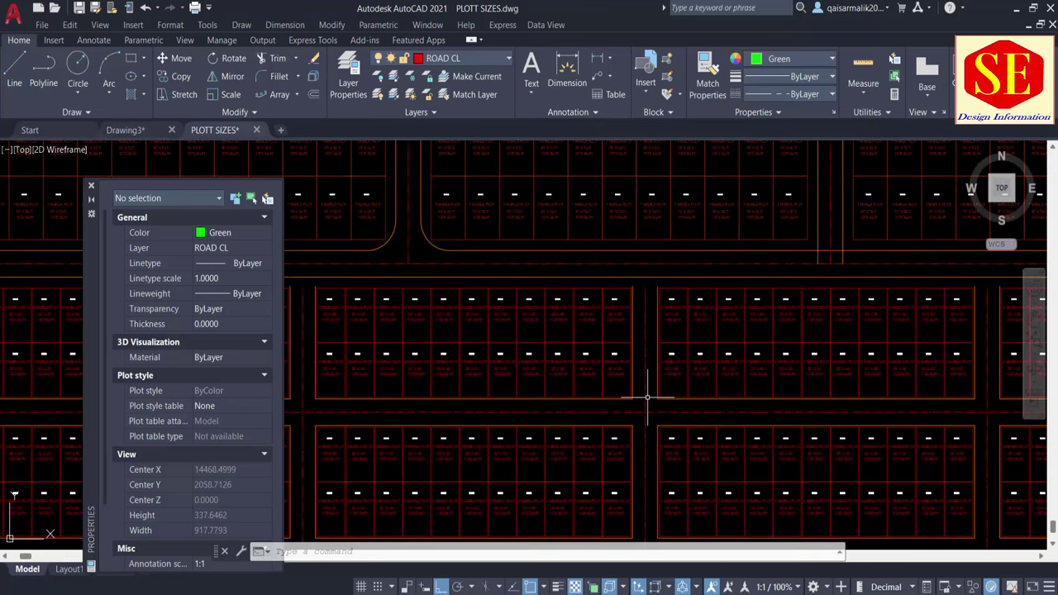
type("ex")
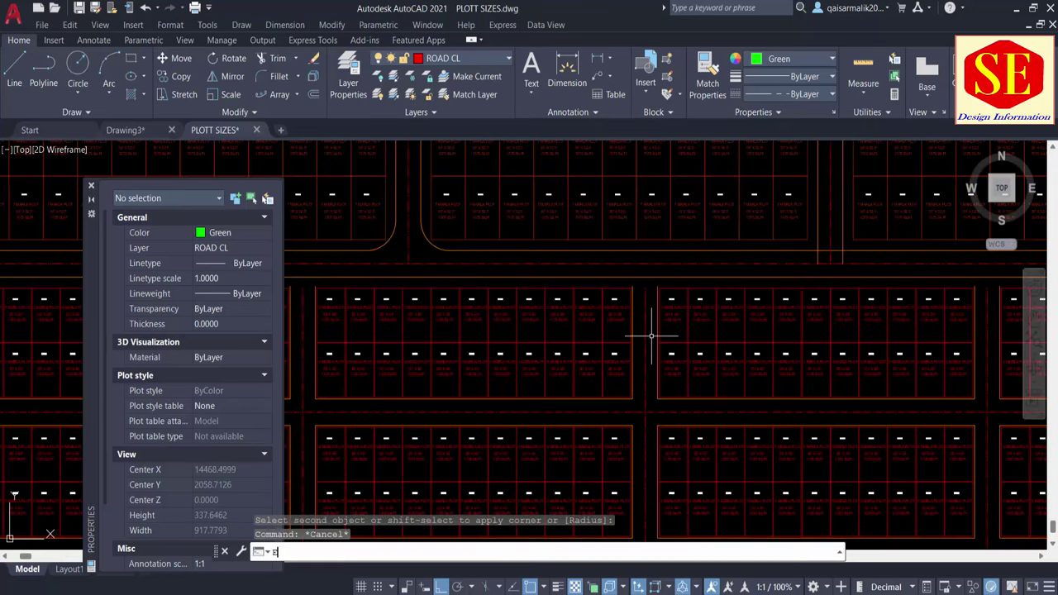
key("Return")
scroll(619, 259, "up", 4)
left_click(611, 289)
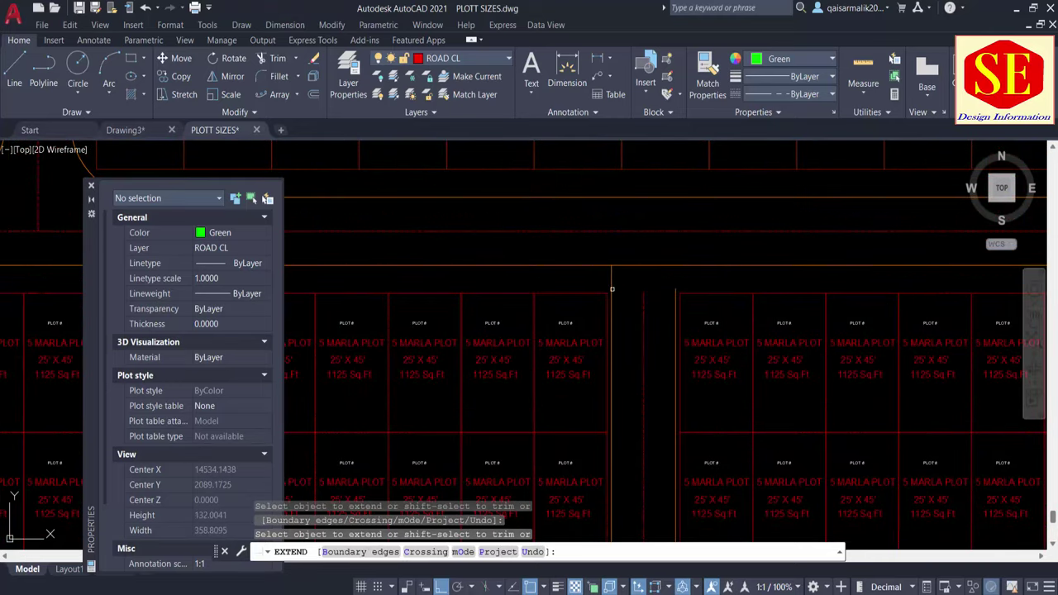
scroll(655, 286, "down", 4)
left_click(675, 297)
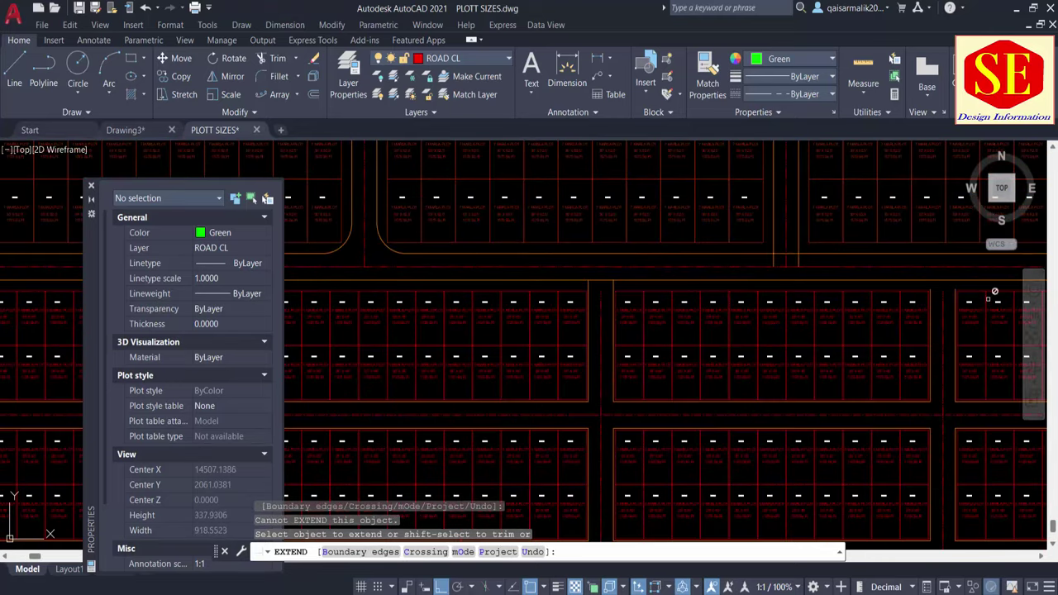
scroll(994, 291, "up", 3)
scroll(994, 291, "up", 3)
left_click(933, 286)
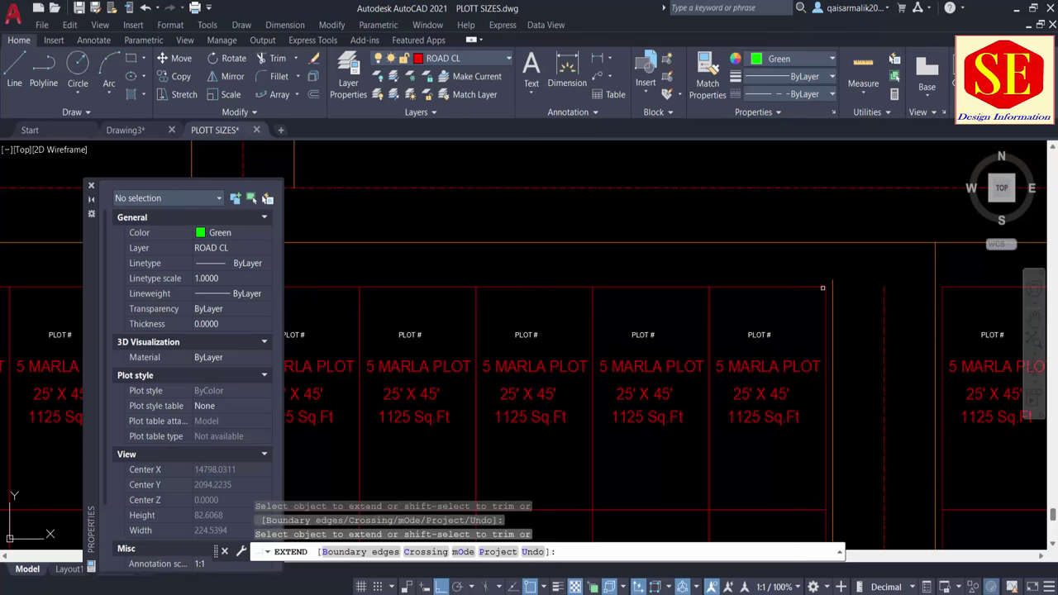
left_click(823, 288)
scroll(832, 283, "down", 3)
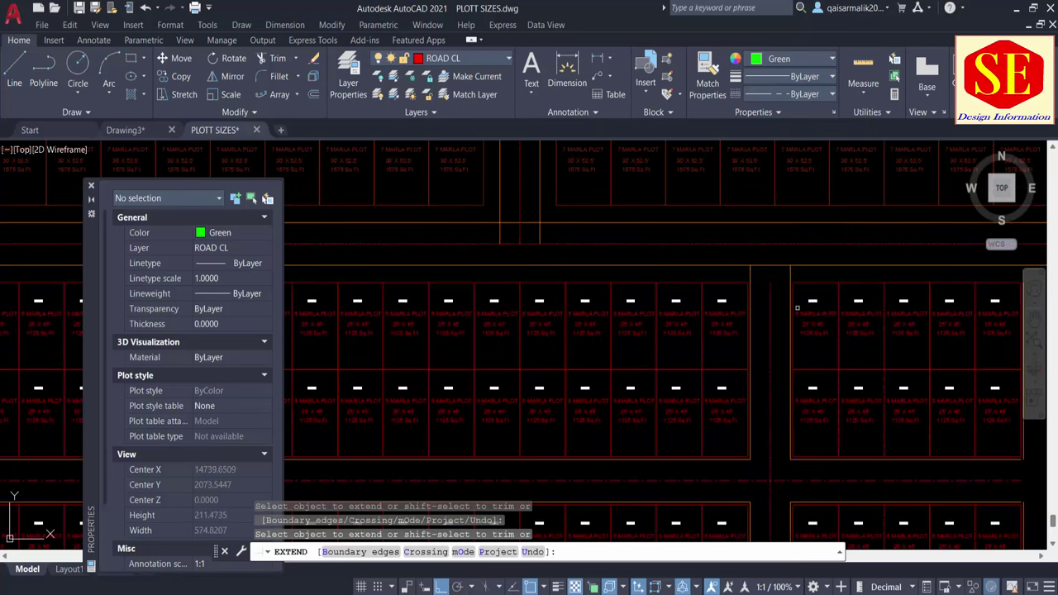
scroll(743, 281, "down", 1)
Step: Extend the vertical edge lines at the next road opening up to the boundary
middle_click_drag(505, 323, 937, 338)
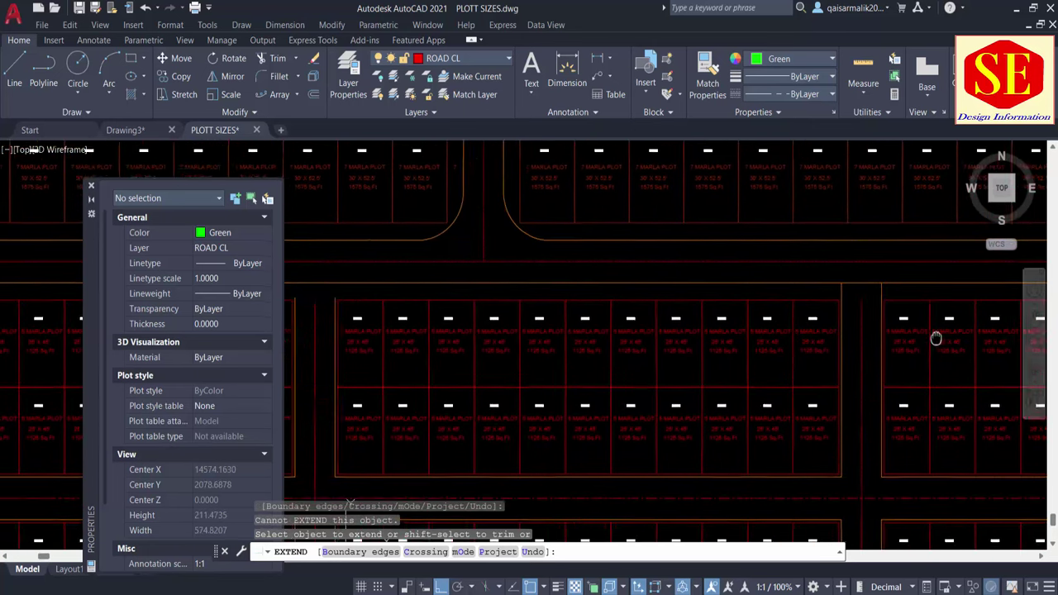
middle_click_drag(720, 354, 909, 364)
scroll(482, 299, "up", 2)
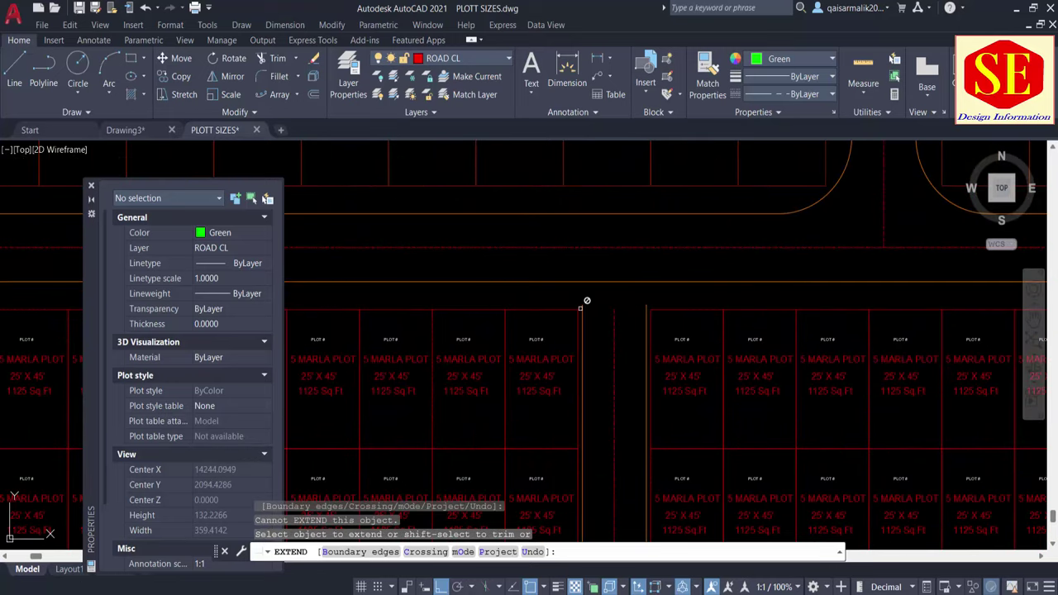
left_click(582, 302)
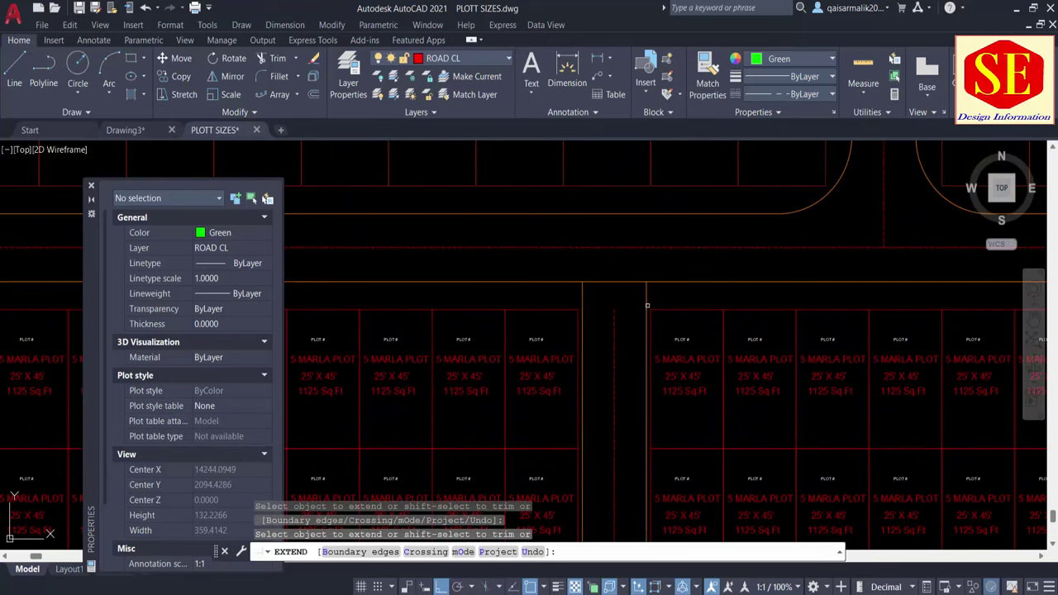
scroll(647, 305, "down", 2)
left_click(646, 318)
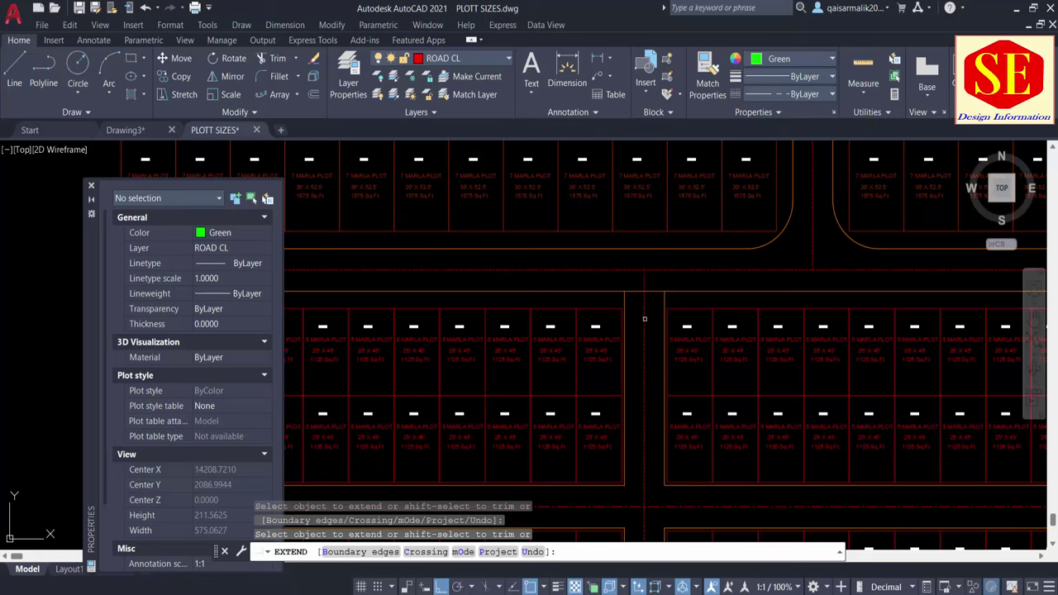
middle_click_drag(644, 319, 635, 314)
left_click(485, 330)
key("Escape")
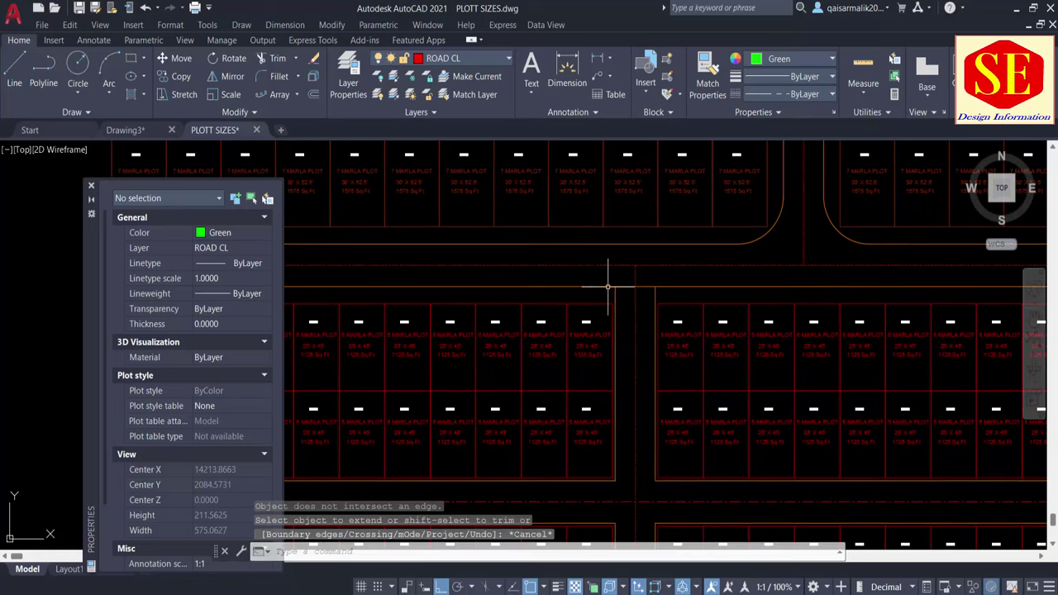
Step: Trim the crossing road edge lines open at the junctions
type("tr")
key("Return")
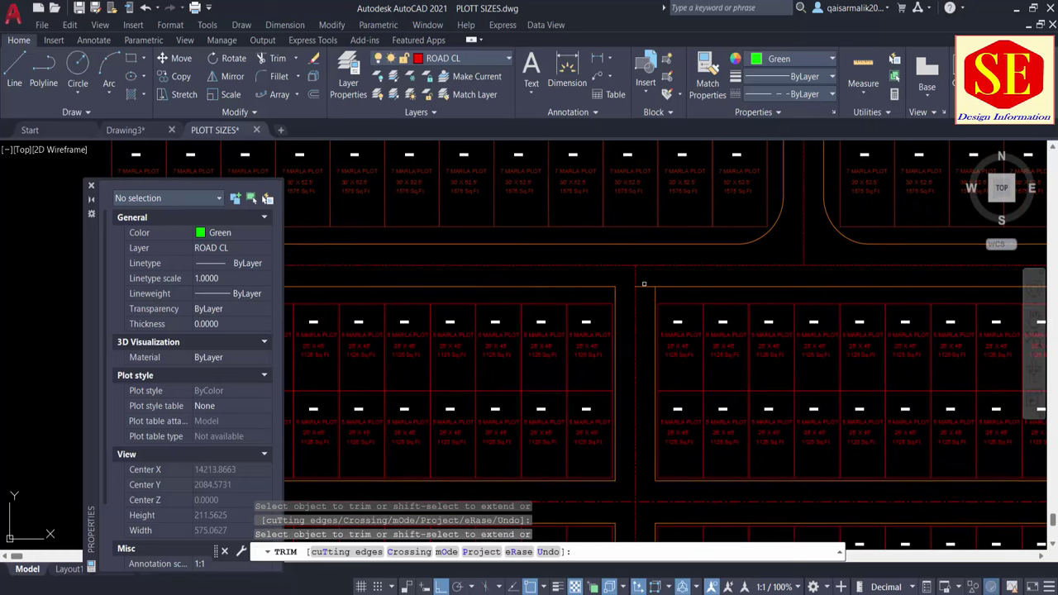
left_click(739, 295)
middle_click_drag(738, 295, 550, 302)
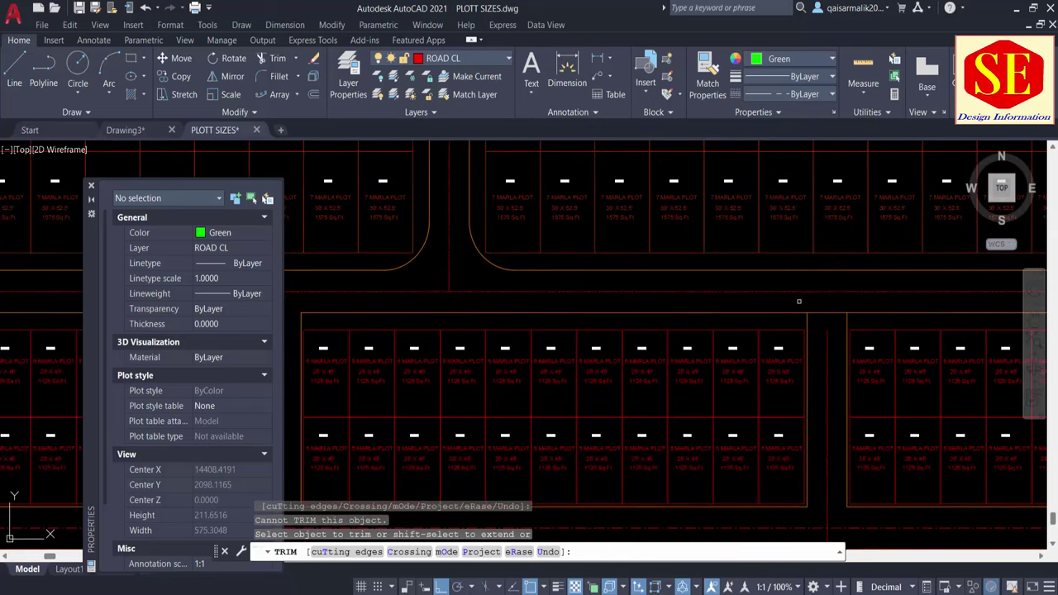
left_click(822, 314)
middle_click_drag(822, 314, 805, 299)
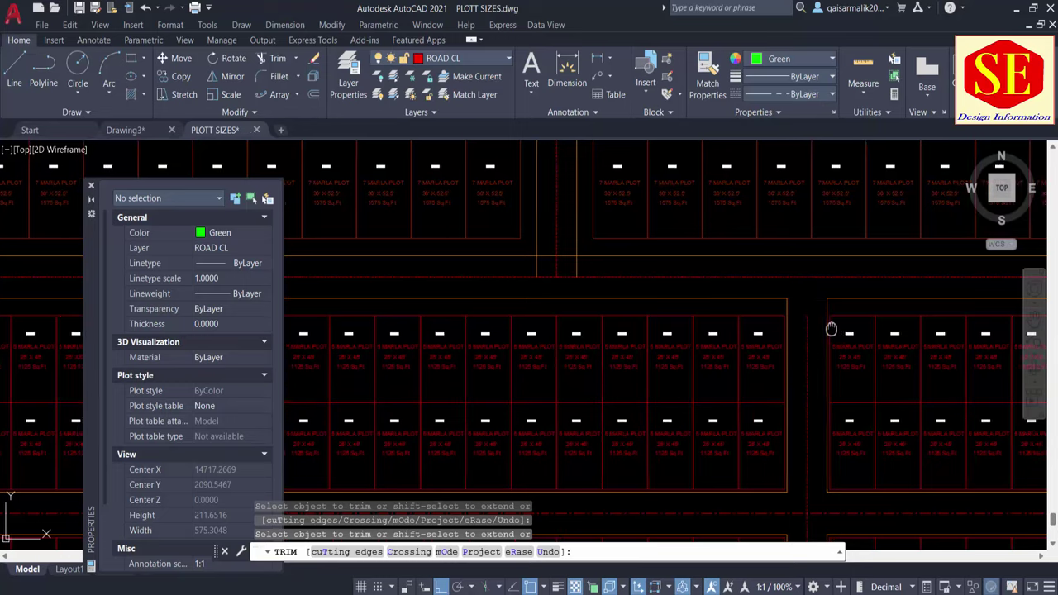
middle_click_drag(830, 331, 564, 332)
Step: Fillet the first block's top corner against the vertical road edge with radius 25
key("Escape")
middle_click_drag(474, 366, 558, 374)
type("f")
key("Return")
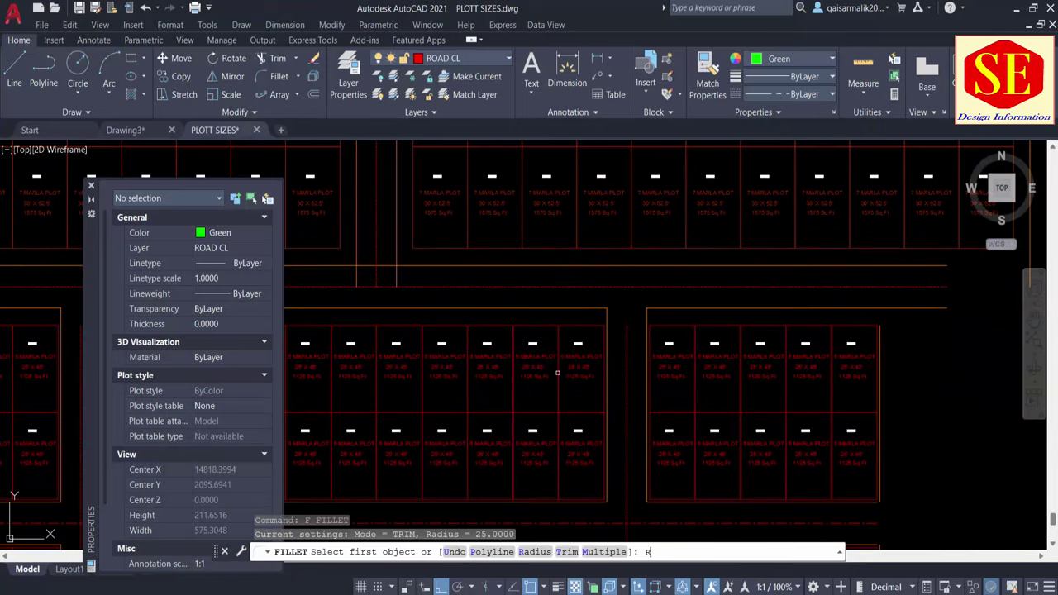
type("r")
key("Return")
scroll(594, 305, "up", 2)
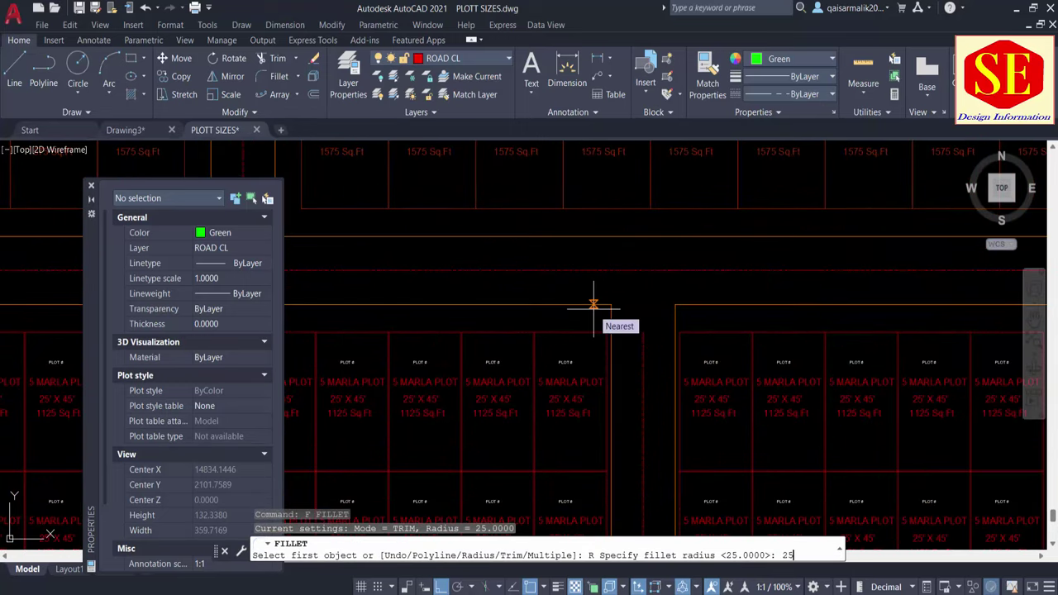
key("Return")
left_click(562, 304)
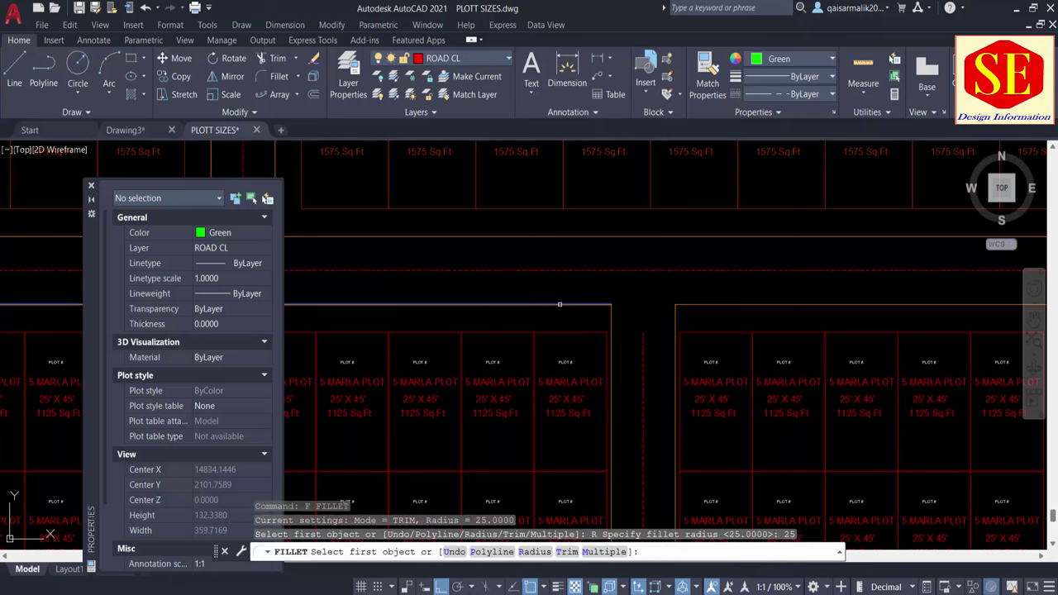
left_click(609, 318)
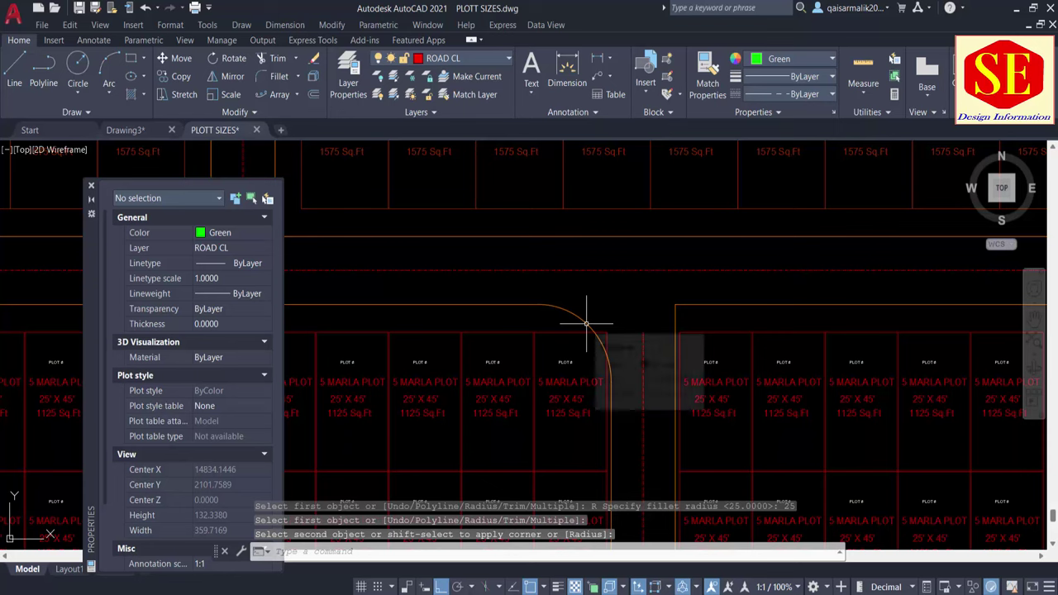
Step: Round the next two block corners beside the road at the same 25 radius
key("Return")
left_click(675, 313)
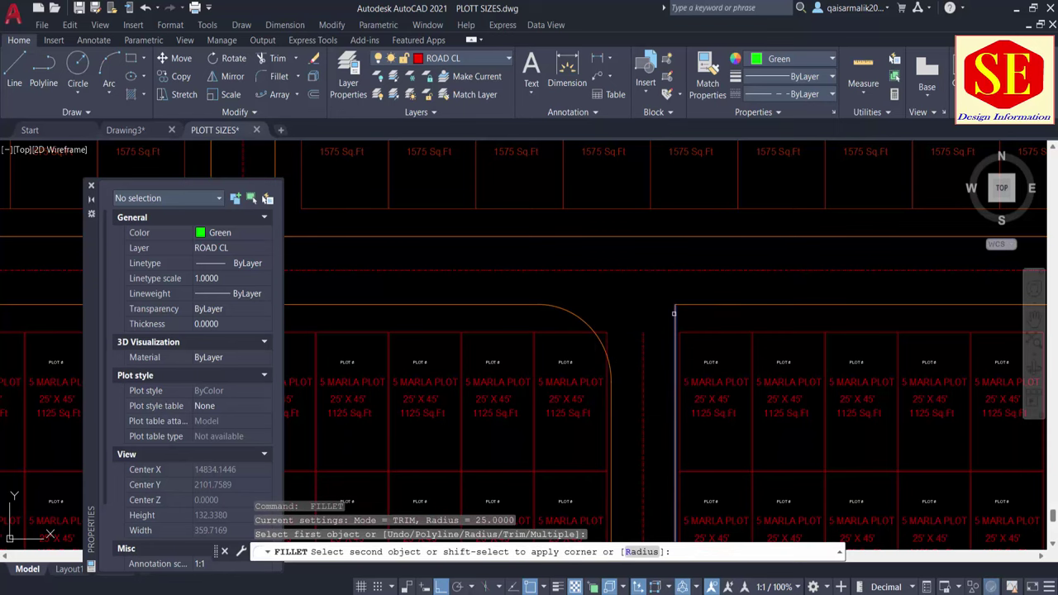
left_click(689, 305)
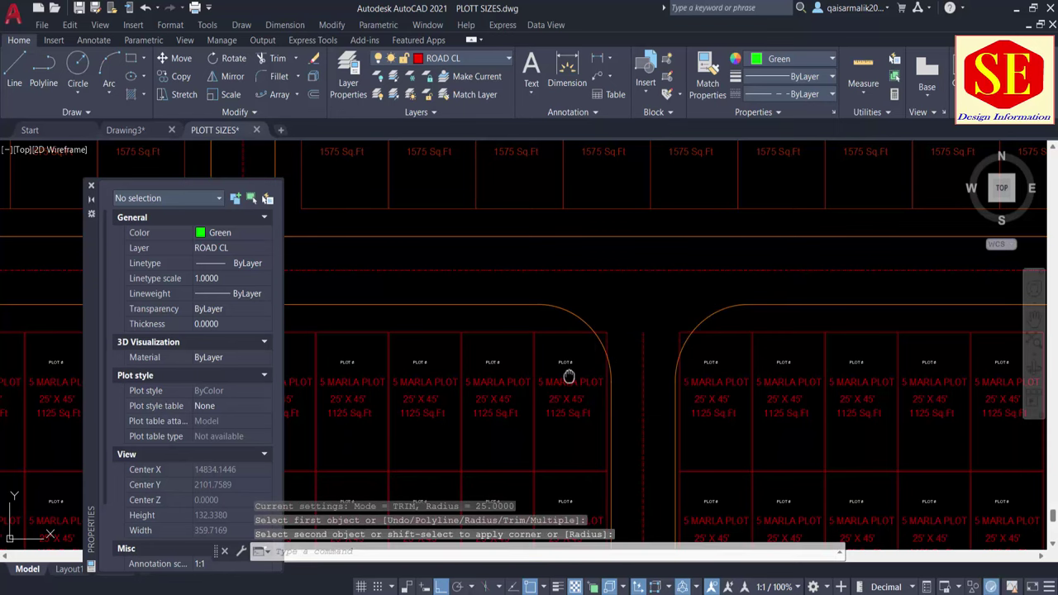
scroll(956, 350, "down", 2)
scroll(956, 349, "down", 1)
scroll(1010, 361, "up", 1)
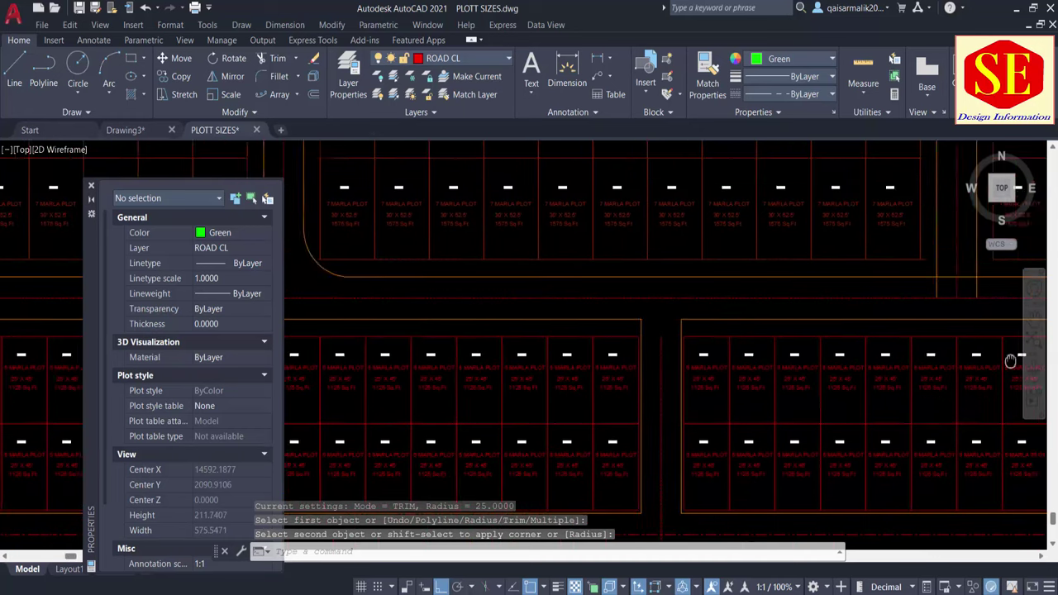
middle_click_drag(578, 355, 673, 354)
key("Return")
left_click(727, 322)
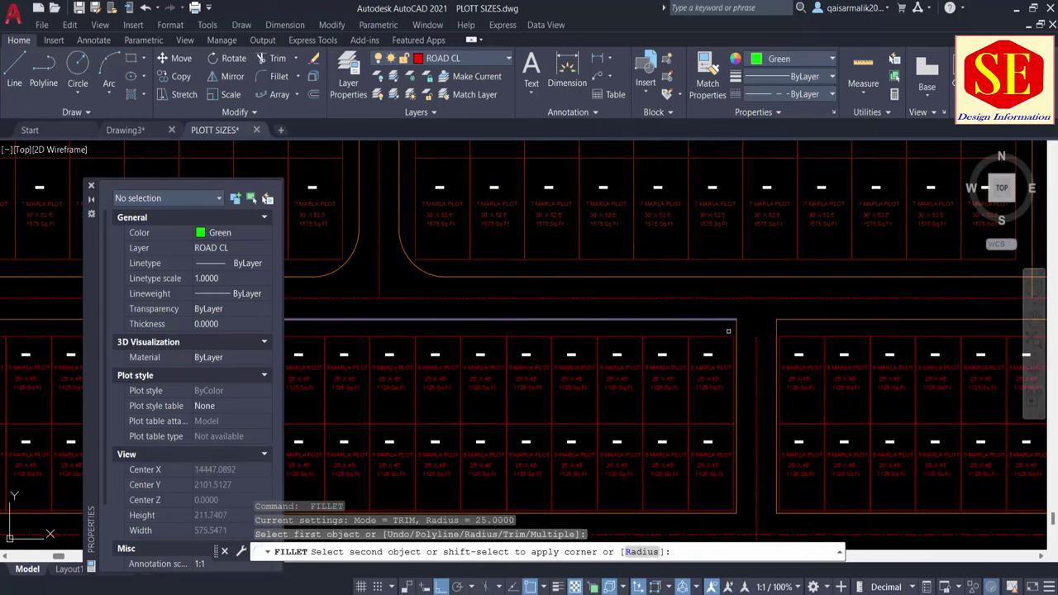
scroll(728, 330, "up", 2)
left_click(742, 347)
Step: Fillet two more block top corners into 25-radius arcs
key("Return")
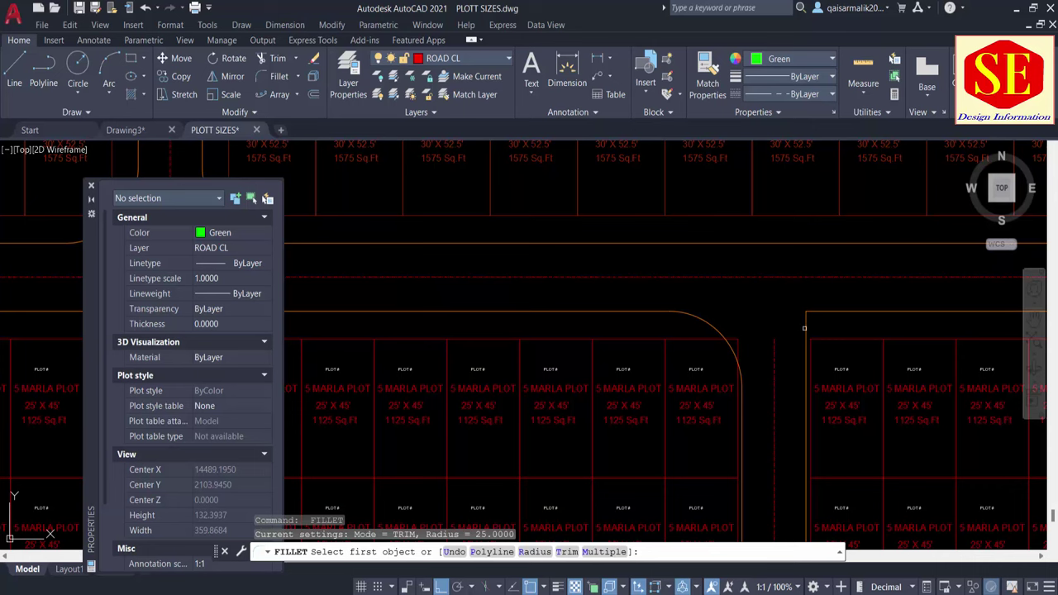
left_click(804, 329)
left_click(835, 312)
scroll(907, 325, "down", 2)
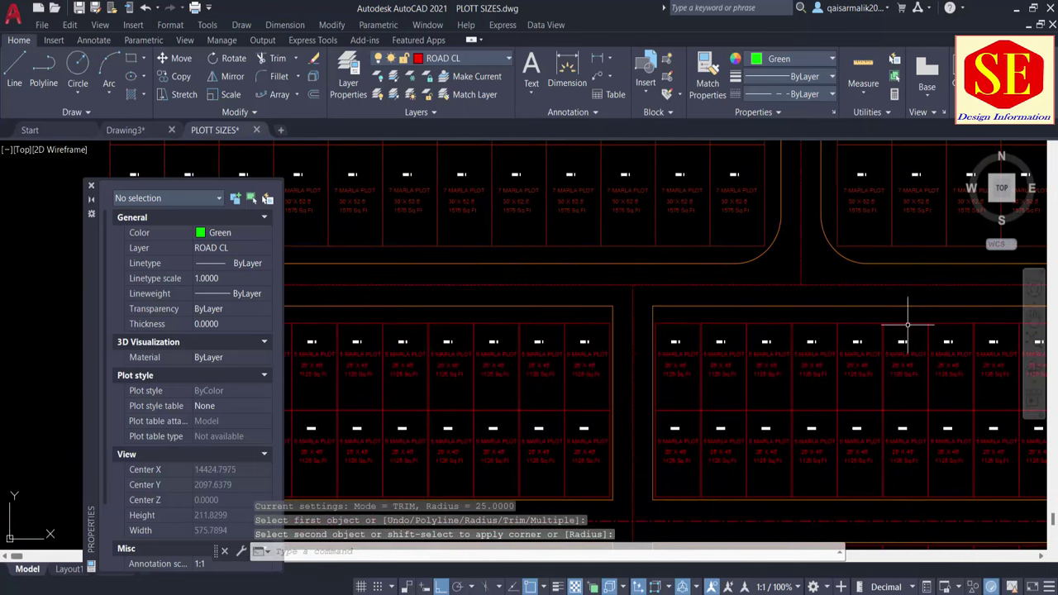
scroll(605, 311, "up", 2)
key("Return")
left_click(594, 306)
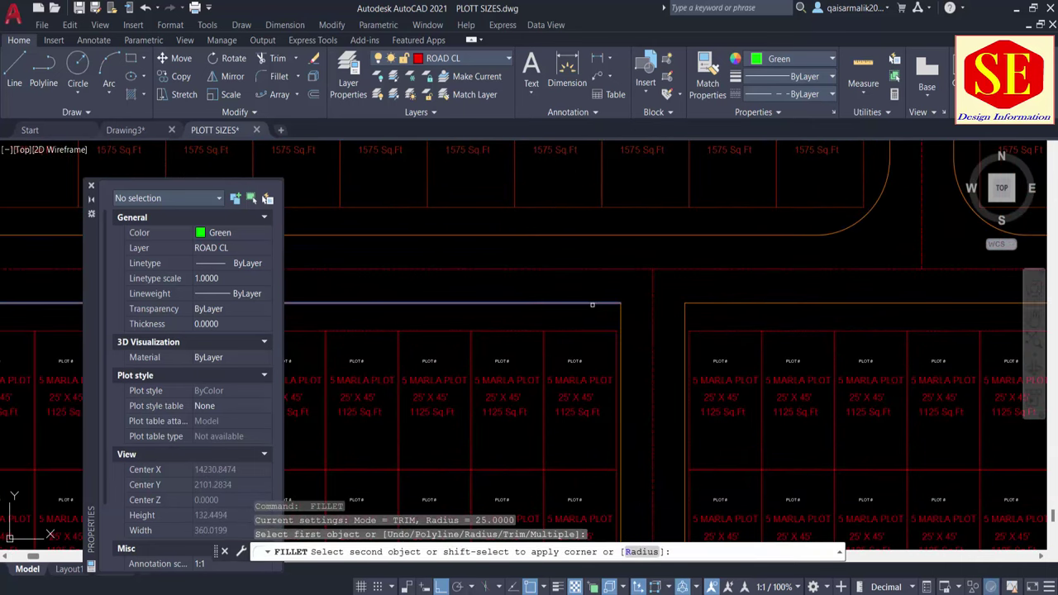
left_click(621, 327)
key("Escape")
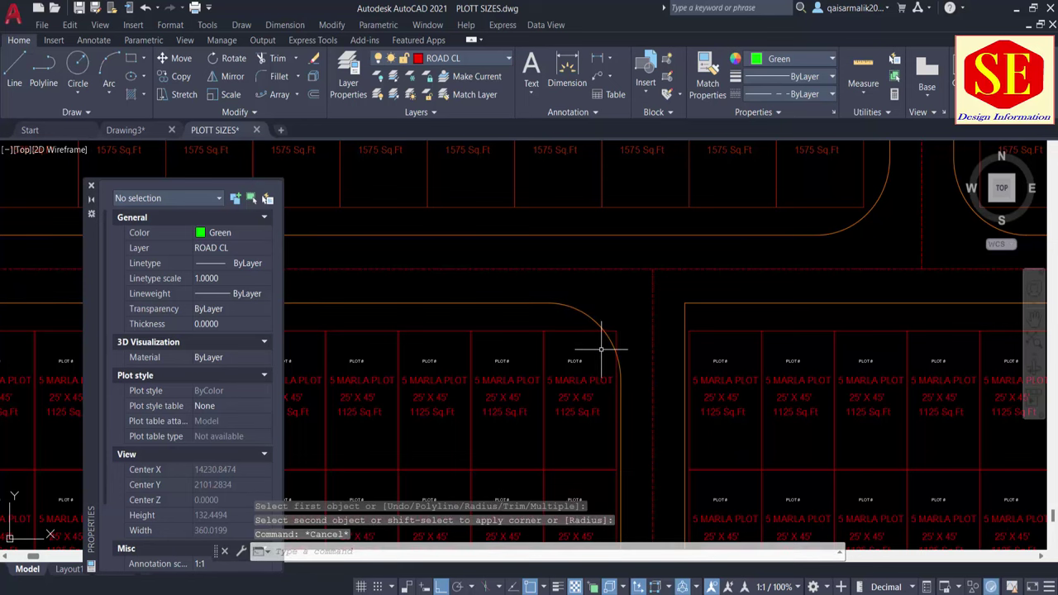
key("Escape")
scroll(612, 361, "up", 2)
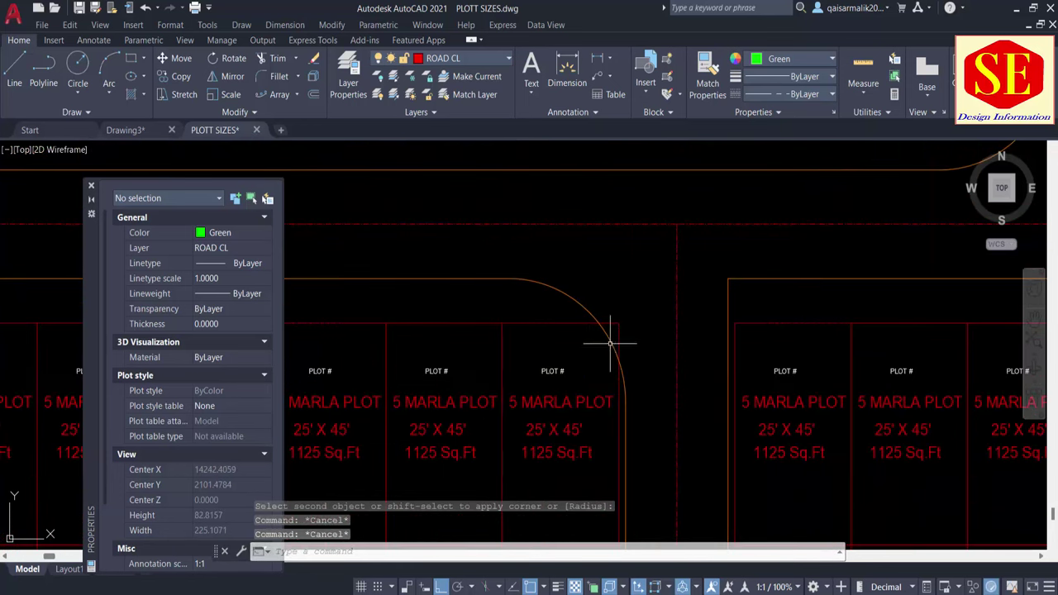
Step: Explode the corner plot block into separate lines
type("tr")
key("Return")
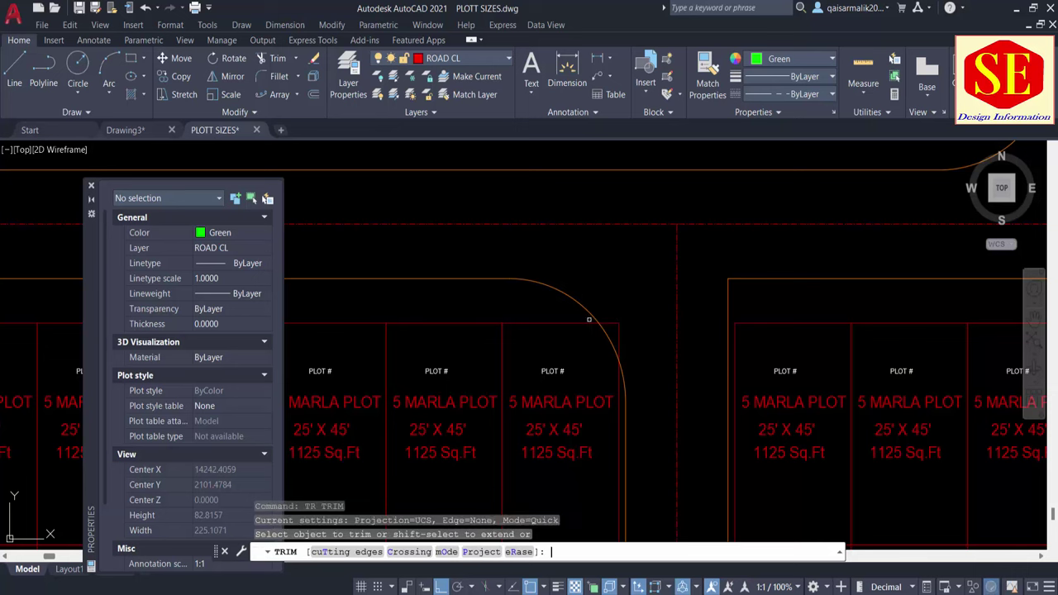
left_click(614, 320)
key("Escape")
left_click(615, 315)
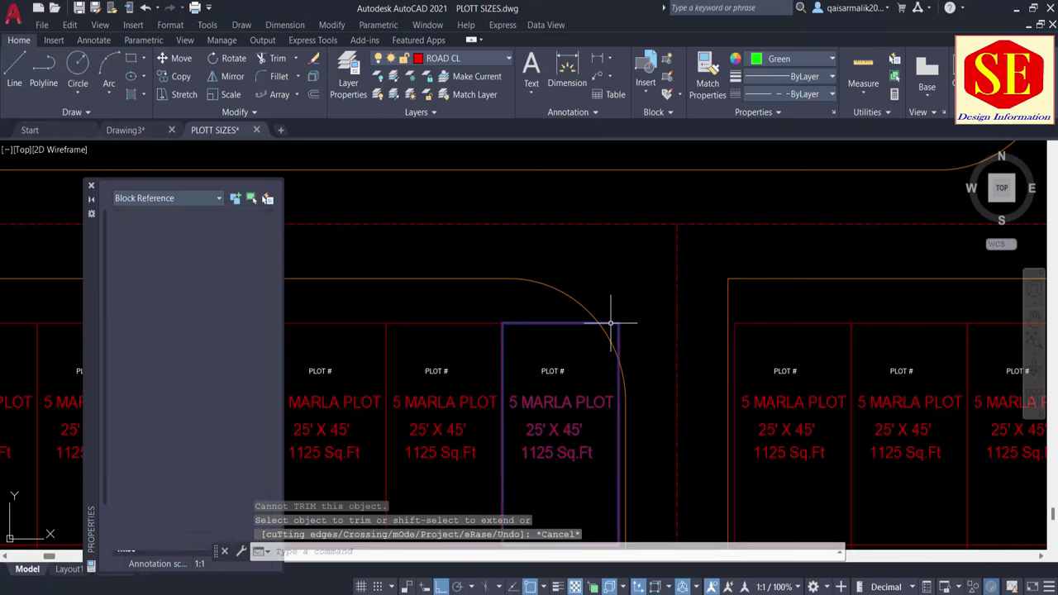
type("x")
key("Return")
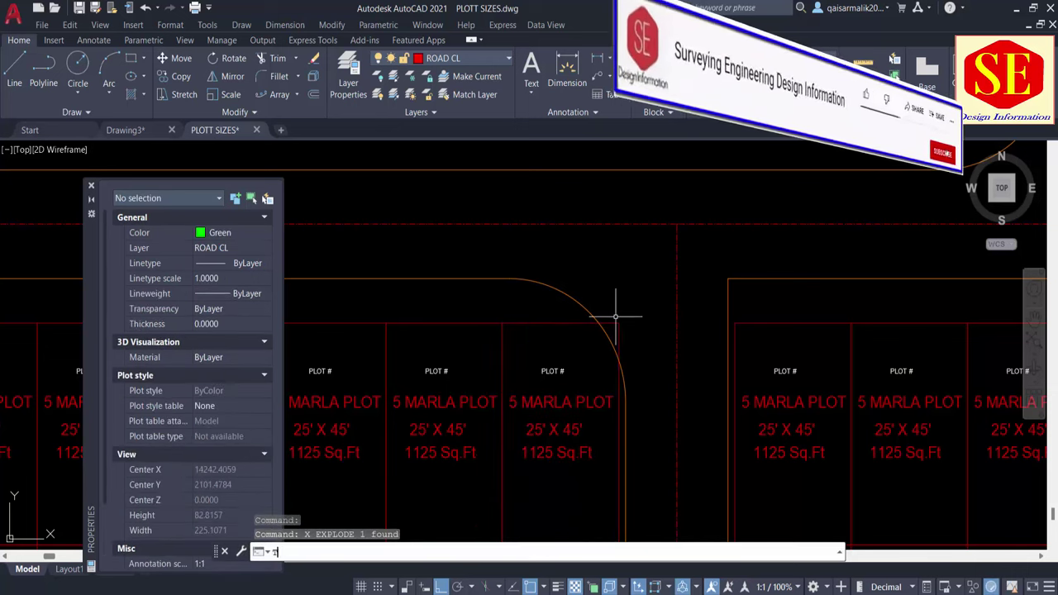
Step: Attempt to trim the plot edge and draw a line at the curved corner, cancelling both
type("tr")
key("Return")
left_click(611, 316)
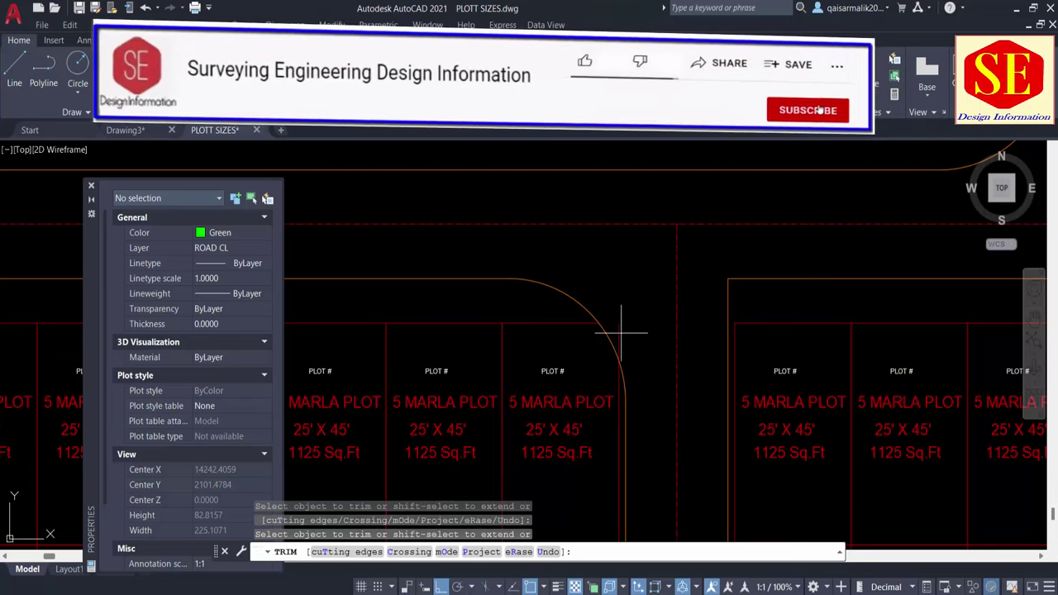
left_click(612, 324)
key("Escape")
scroll(612, 351, "up", 2)
type("l")
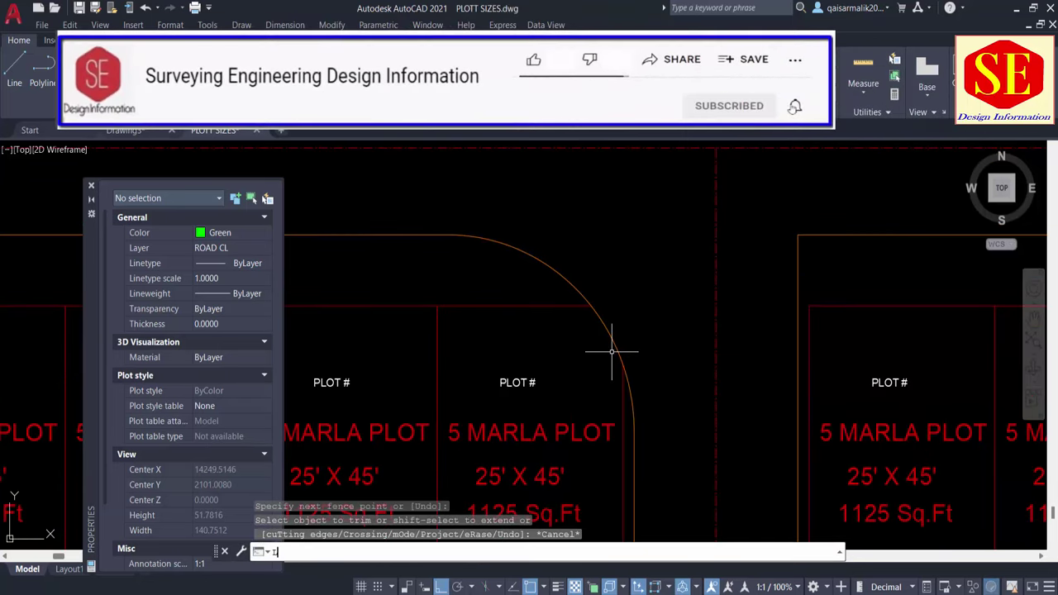
key("Return")
left_click(603, 317)
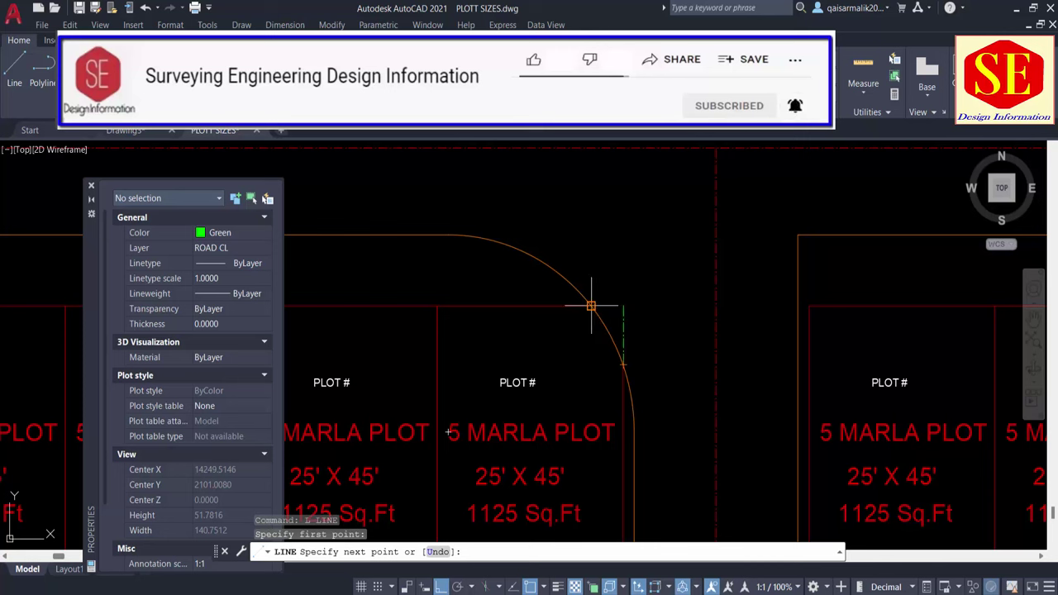
key("Escape")
Step: Offset the green corner line by 3 units
type("o")
key("Return")
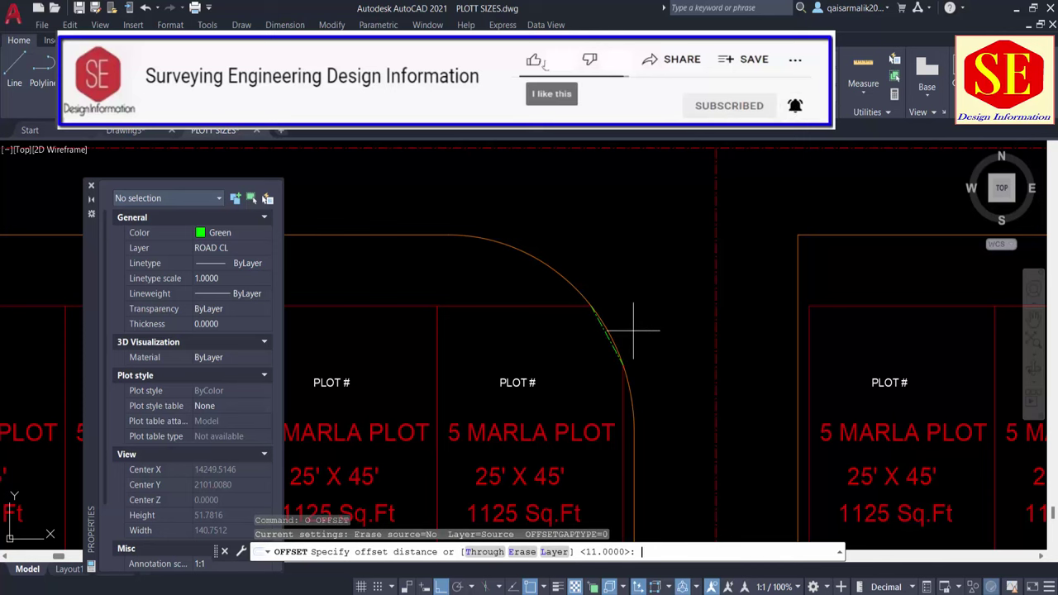
type("3")
key("Return")
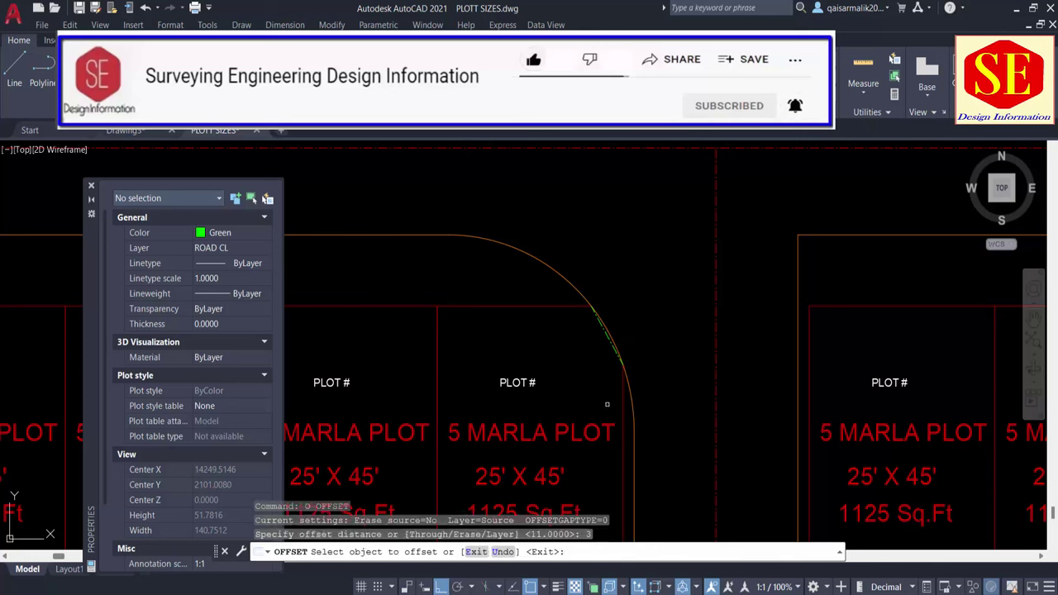
left_click(610, 342)
left_click(576, 346)
key("Escape")
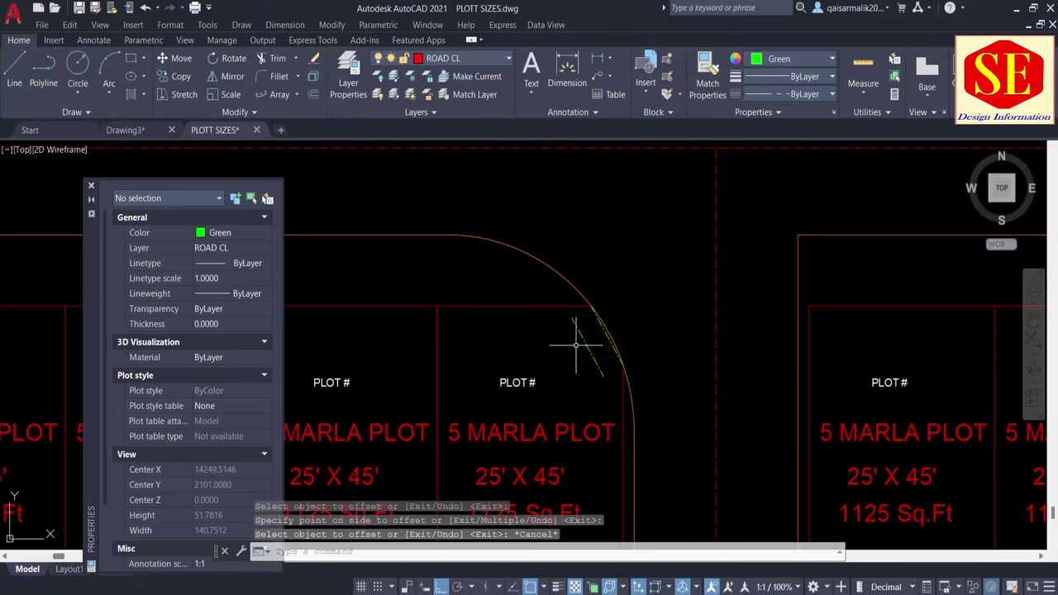
Step: Extend the offset green line to meet the corner arc
type("ex")
key("Return")
left_click(579, 347)
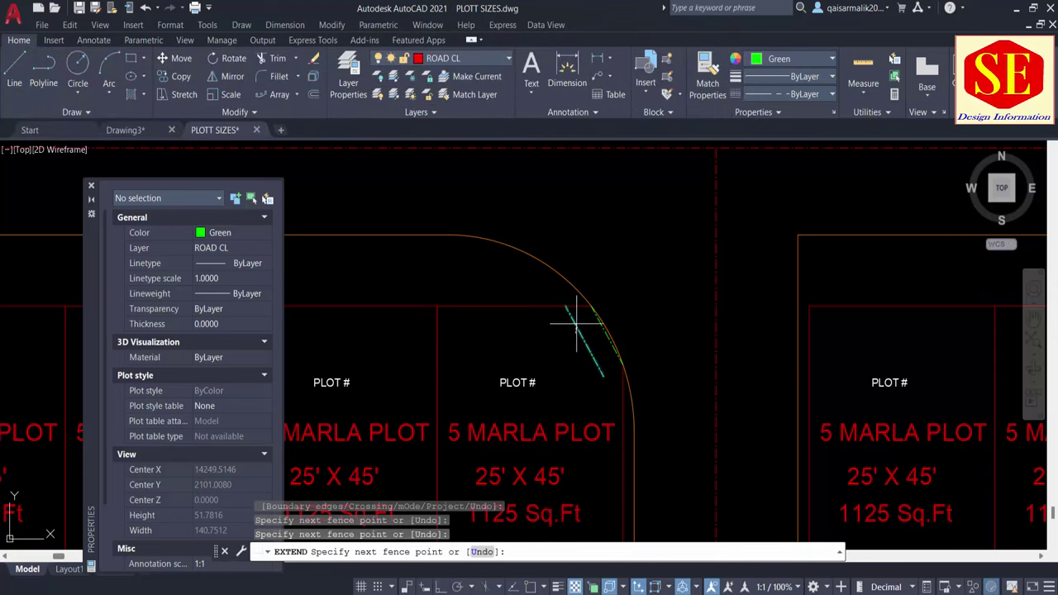
key("Return")
left_click(588, 342)
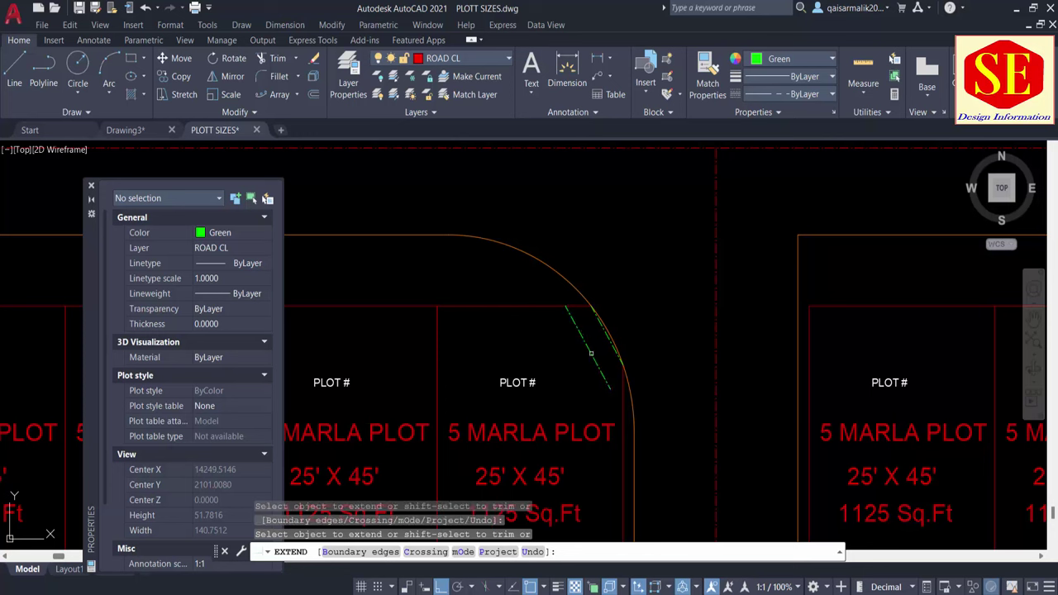
key("Escape")
Step: Erase the original green corner line
type("tr")
key("Return")
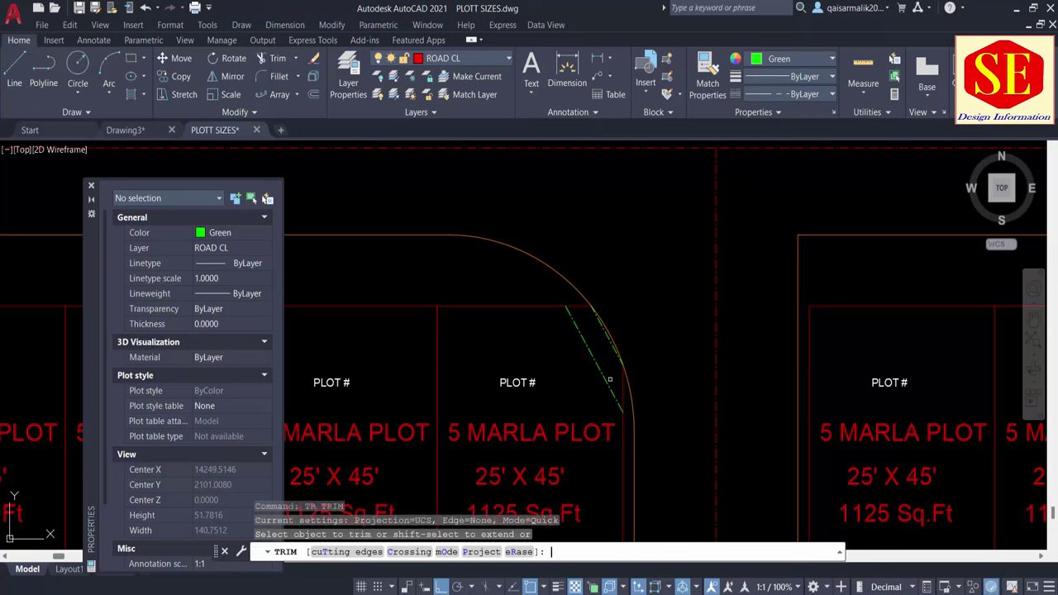
key("Escape")
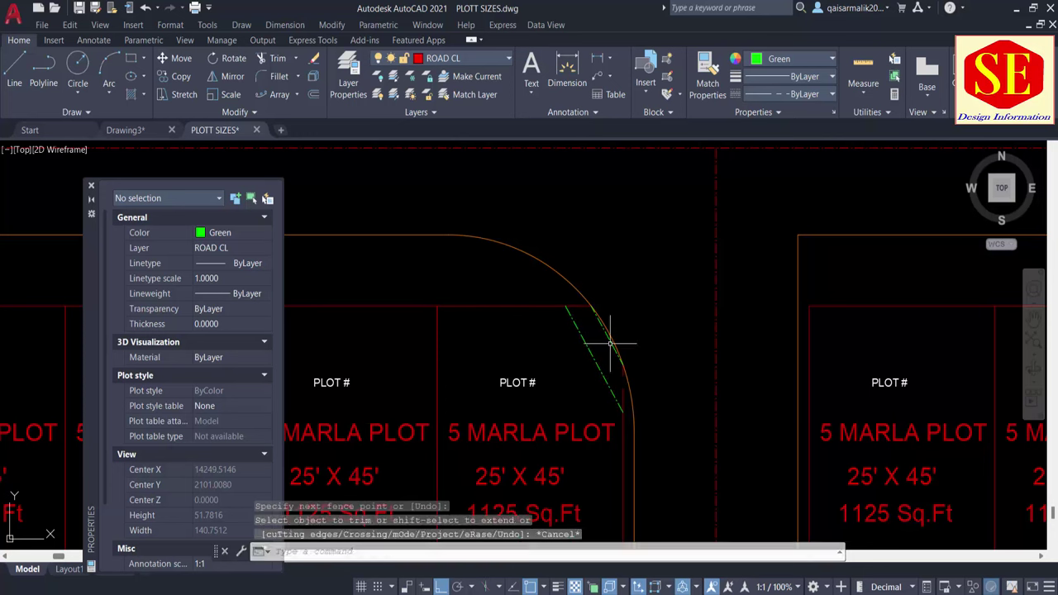
left_click(610, 342)
type("e")
key("Return")
key("Escape")
key("Escape")
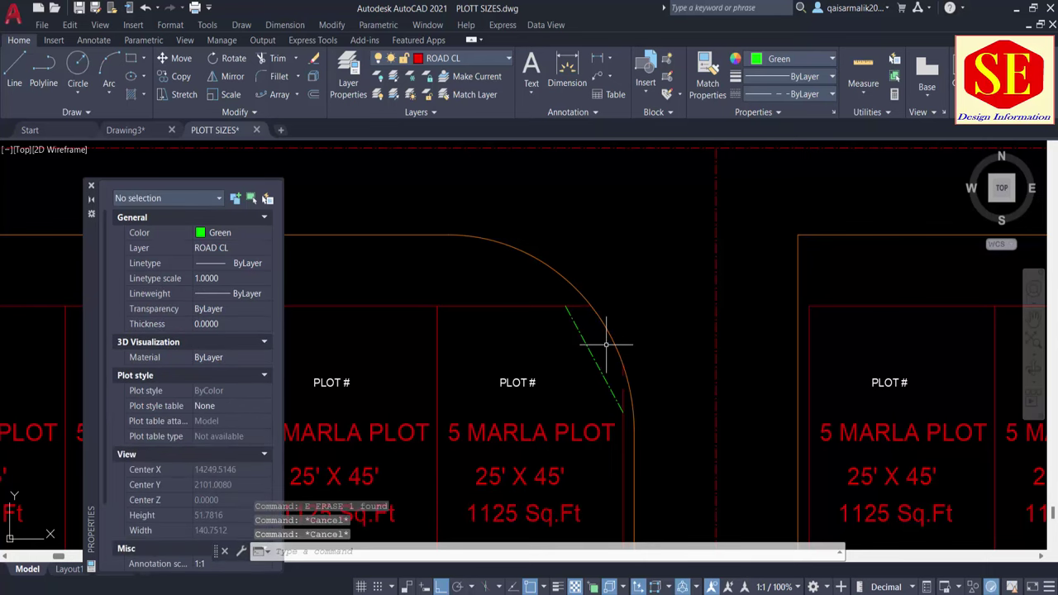
Step: Attempt further trims and an erase on the green line end, cancelling each
type("r")
key("Return")
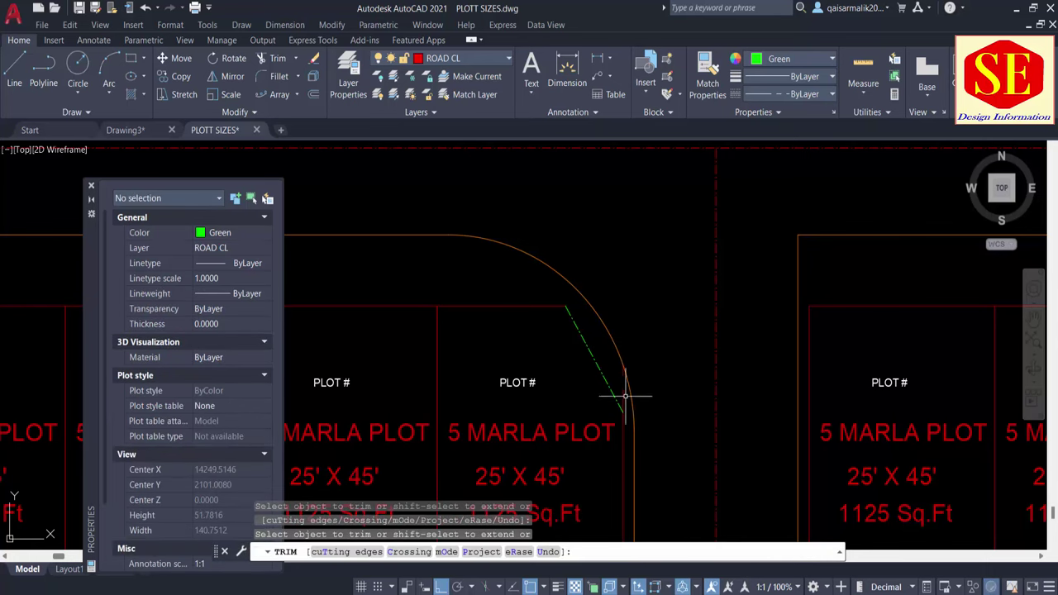
scroll(626, 397, "up", 2)
left_click(629, 361)
type("e")
key("Return")
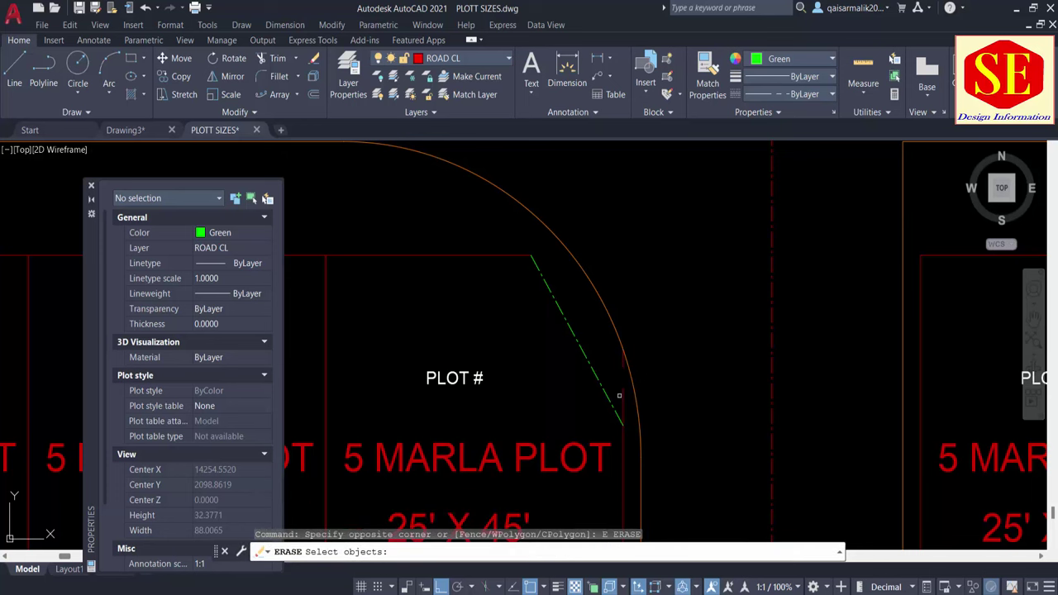
key("Escape")
type("tr")
key("Return")
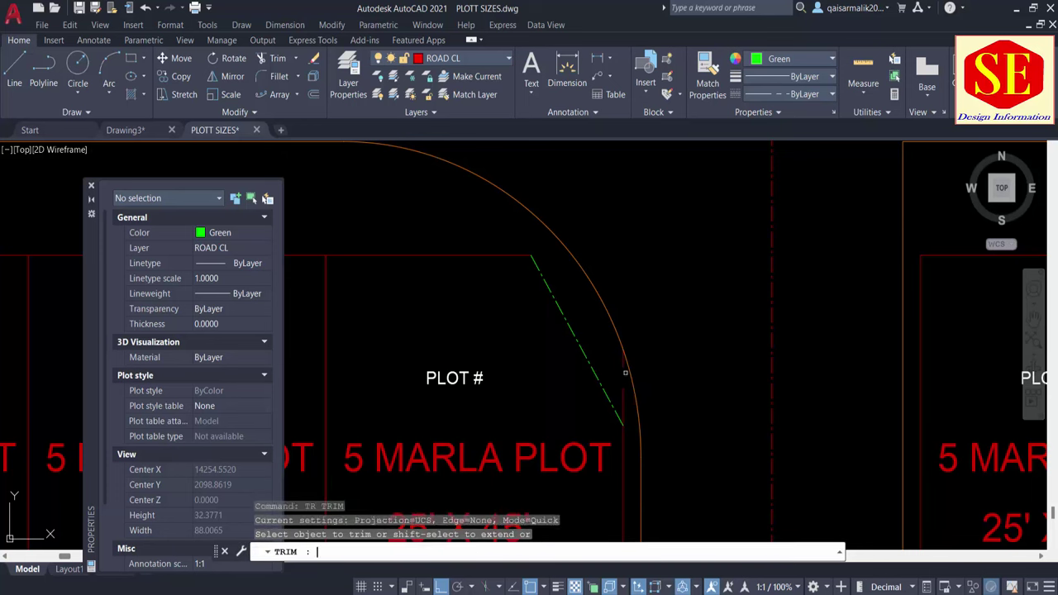
key("Escape")
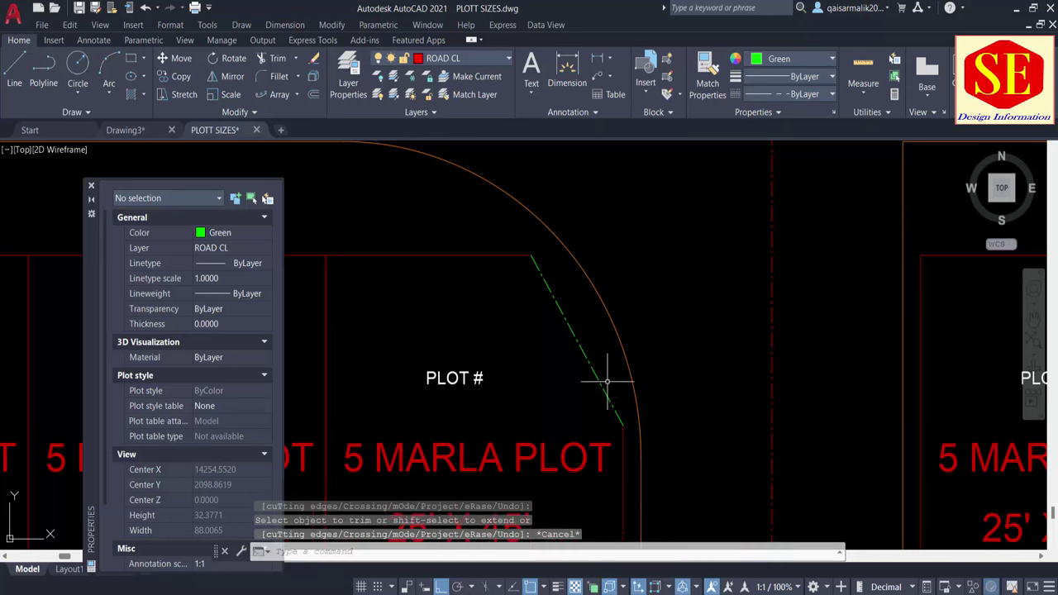
scroll(599, 360, "down", 5)
type("f")
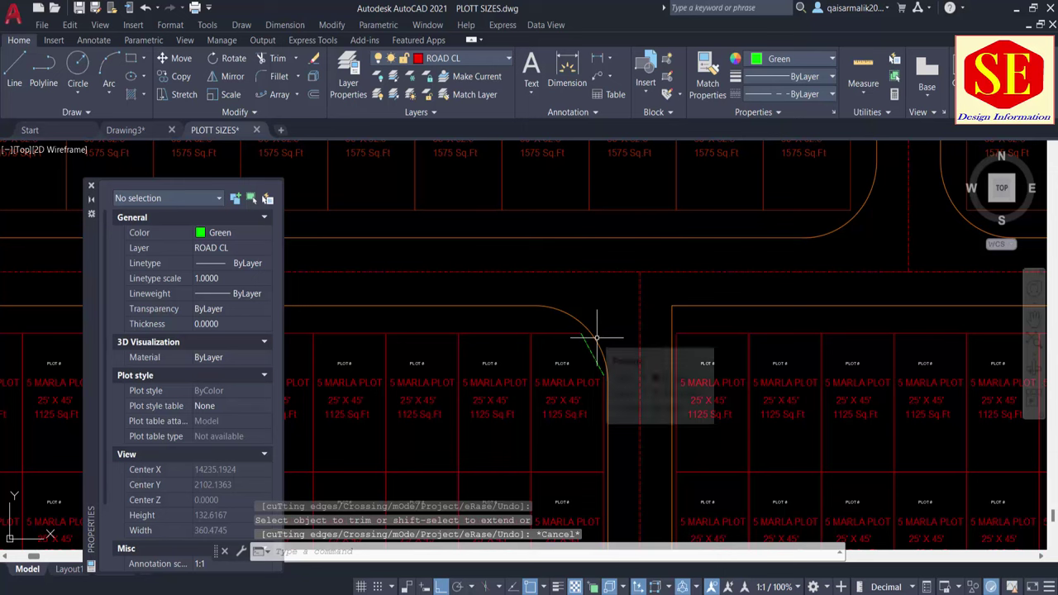
key("Return")
Step: Set the fillet radius to 20 and try it on a block corner, then cancel
type("r")
key("Return")
type("20")
key("Return")
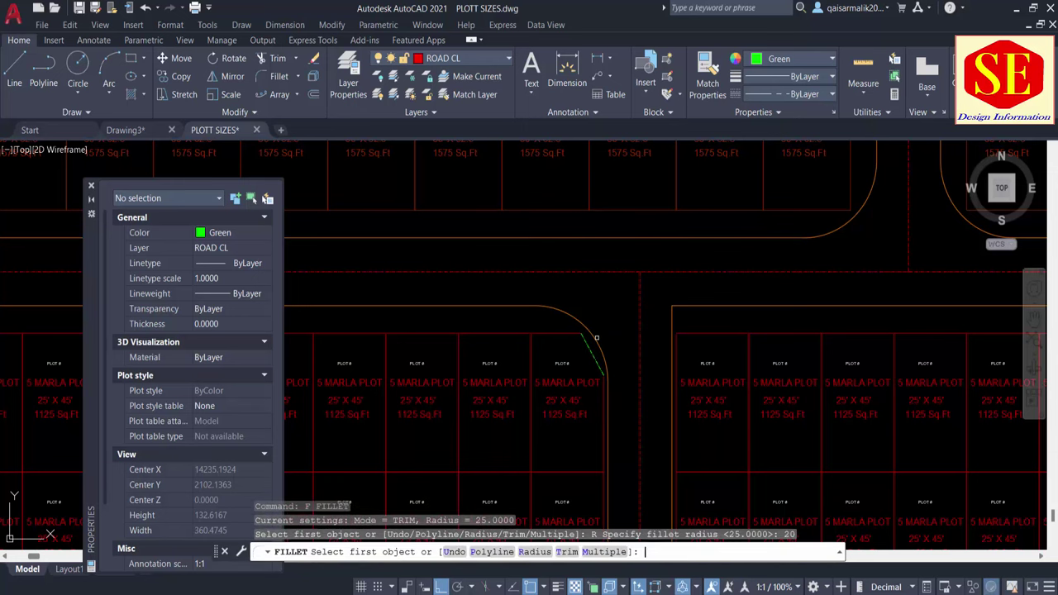
scroll(706, 362, "up", 2)
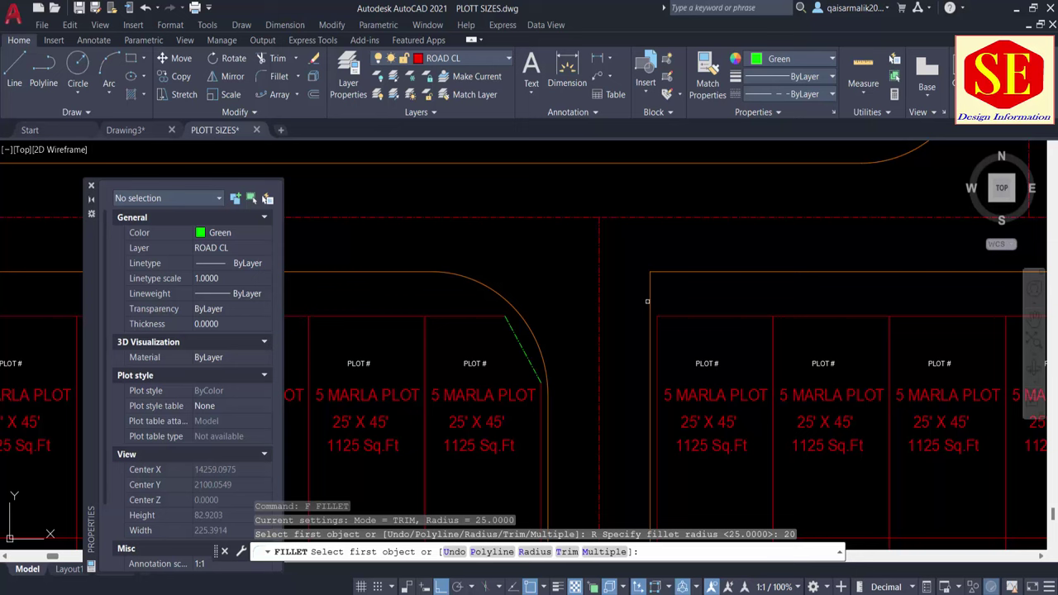
left_click(647, 301)
left_click(650, 303)
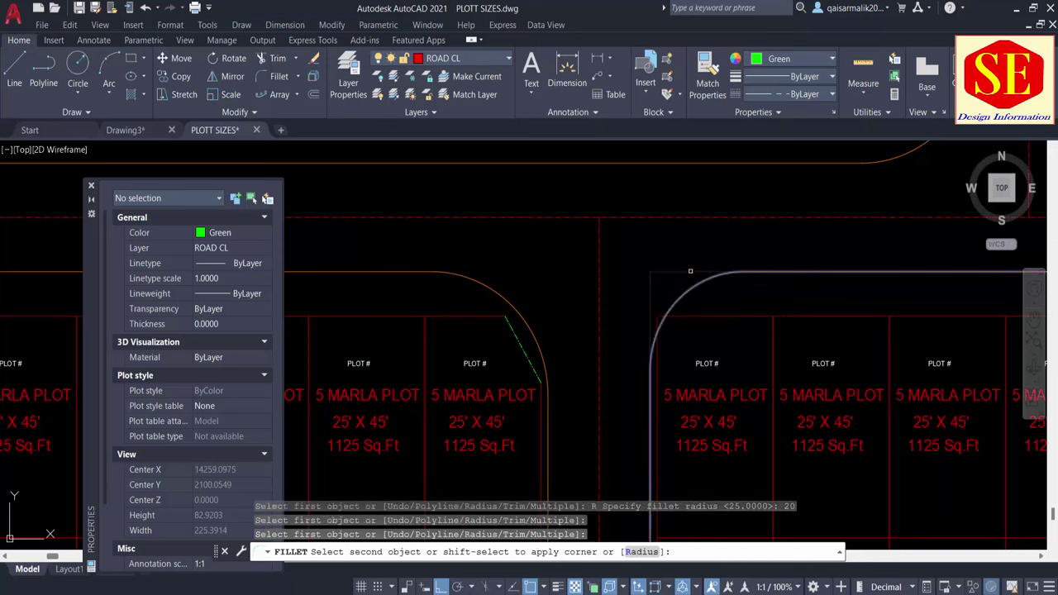
key("Escape")
scroll(687, 271, "down", 4)
scroll(618, 297, "up", 2)
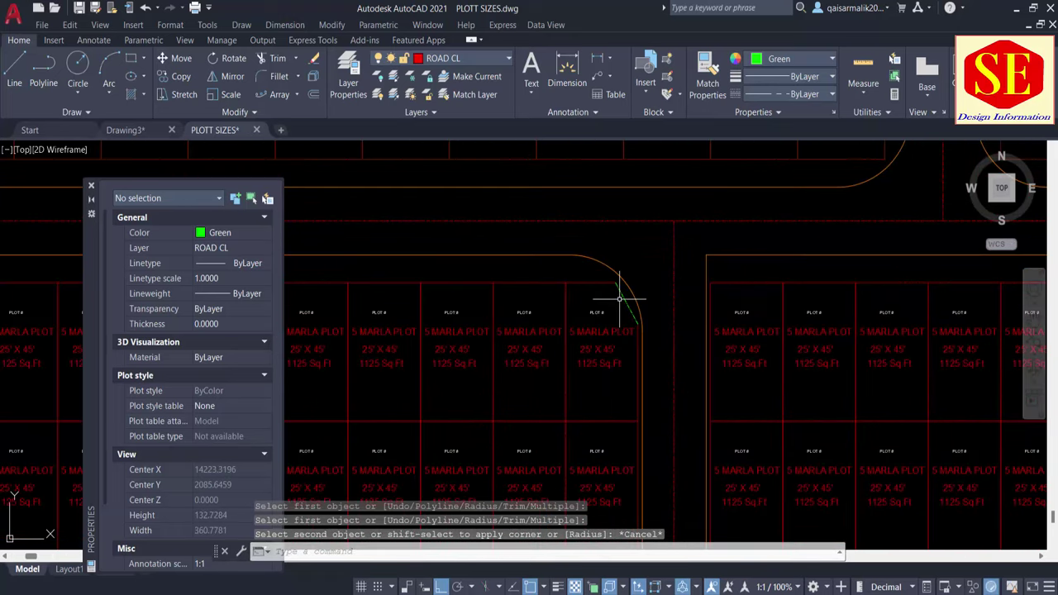
Step: Copy the green corner line to the next block's rounded corner
type("co")
key("Return")
left_click(618, 291)
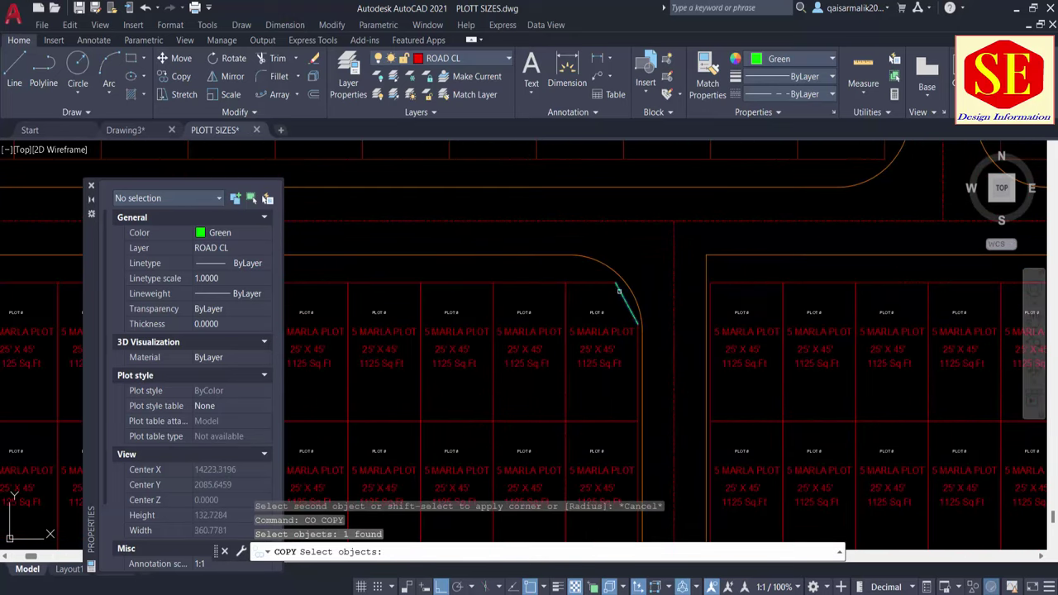
key("Return")
left_click(567, 278)
scroll(543, 303, "down", 2)
scroll(873, 302, "up", 2)
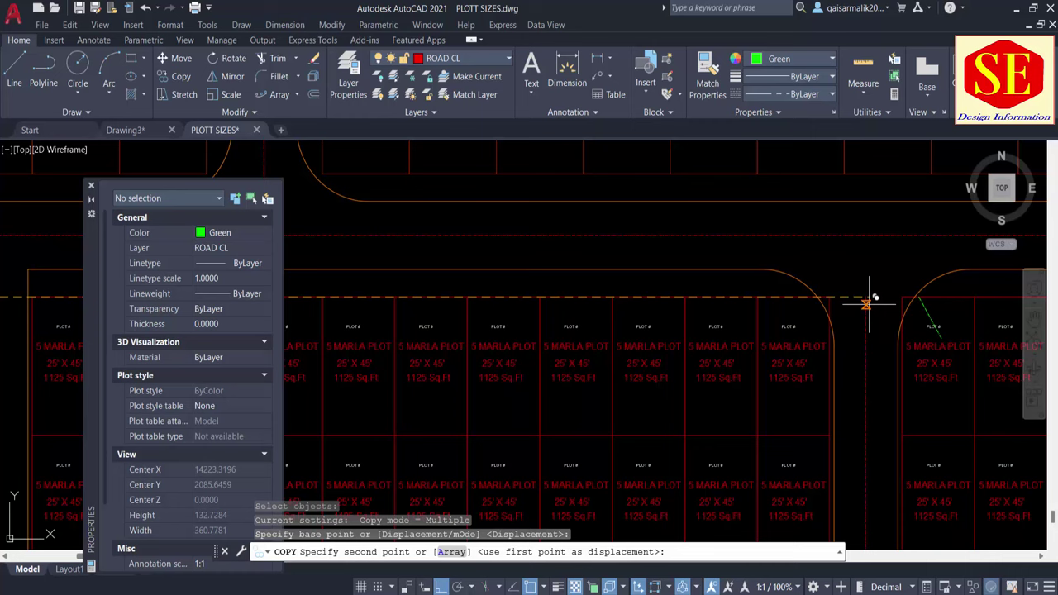
left_click(756, 293)
middle_click_drag(757, 293, 804, 275)
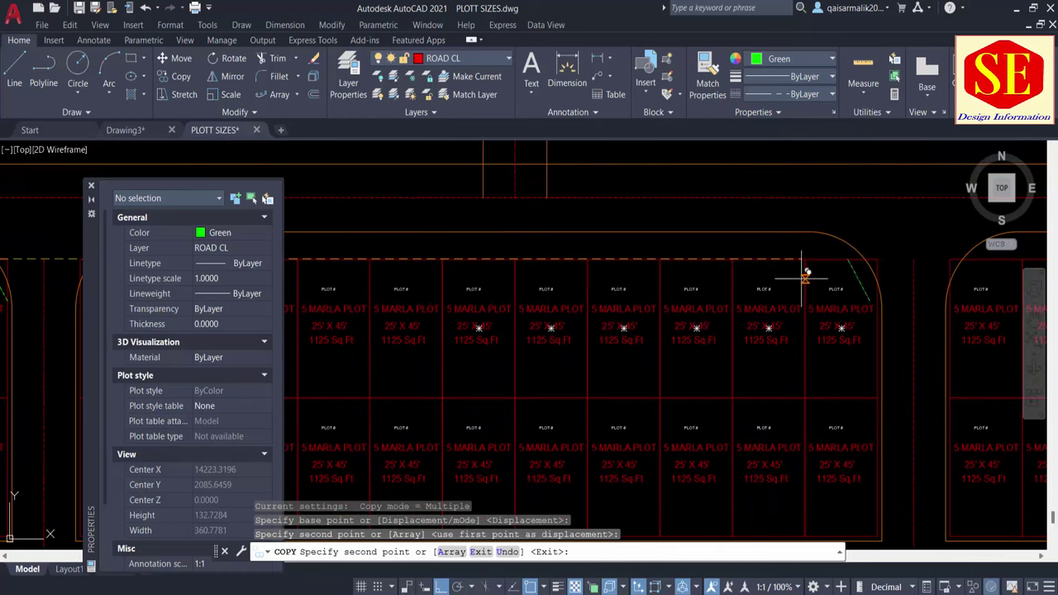
key("Escape")
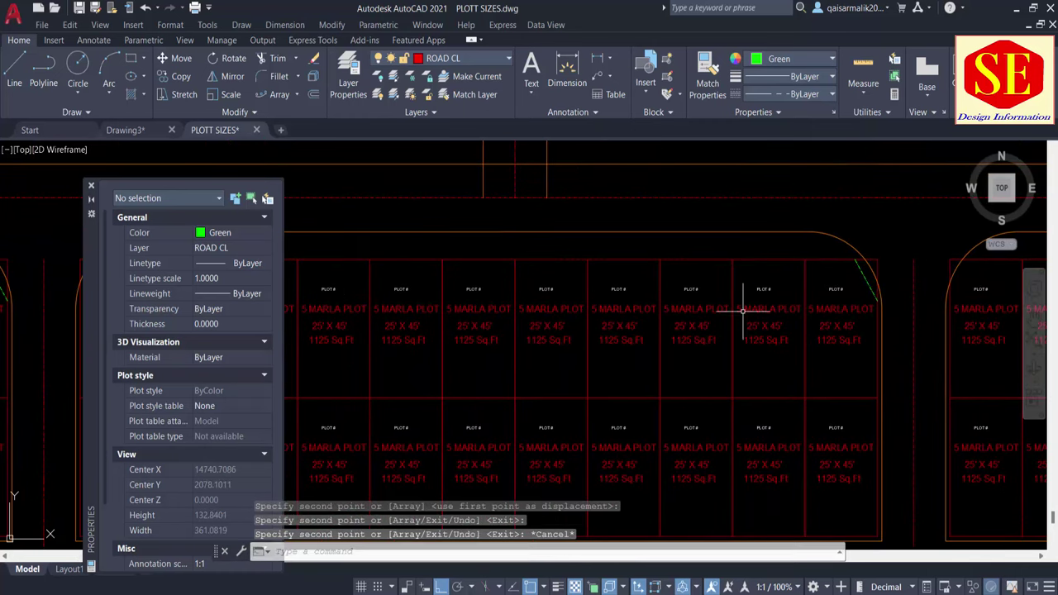
scroll(671, 300, "down", 2)
middle_click_drag(484, 284, 860, 328)
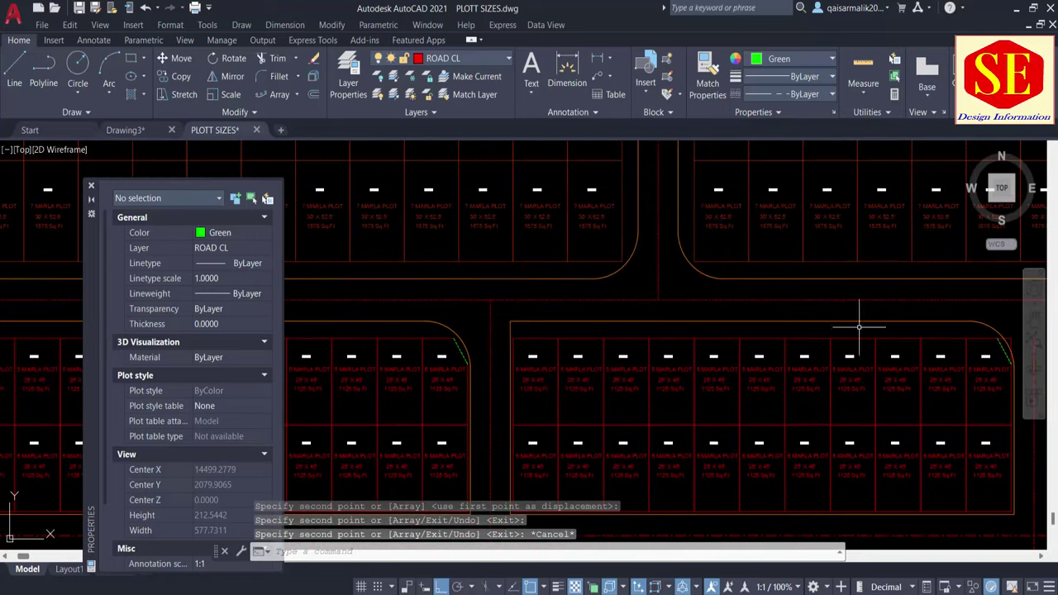
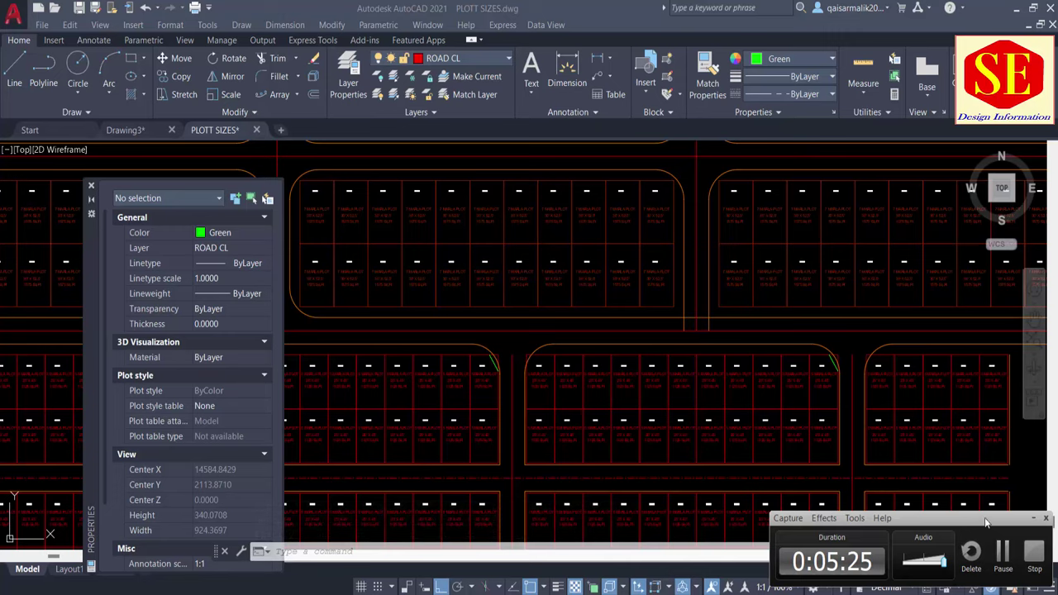
Step: Start copying the blue 10 Marla plot block, then cancel the attempt
scroll(854, 367, "down", 2)
type("m")
key("Return")
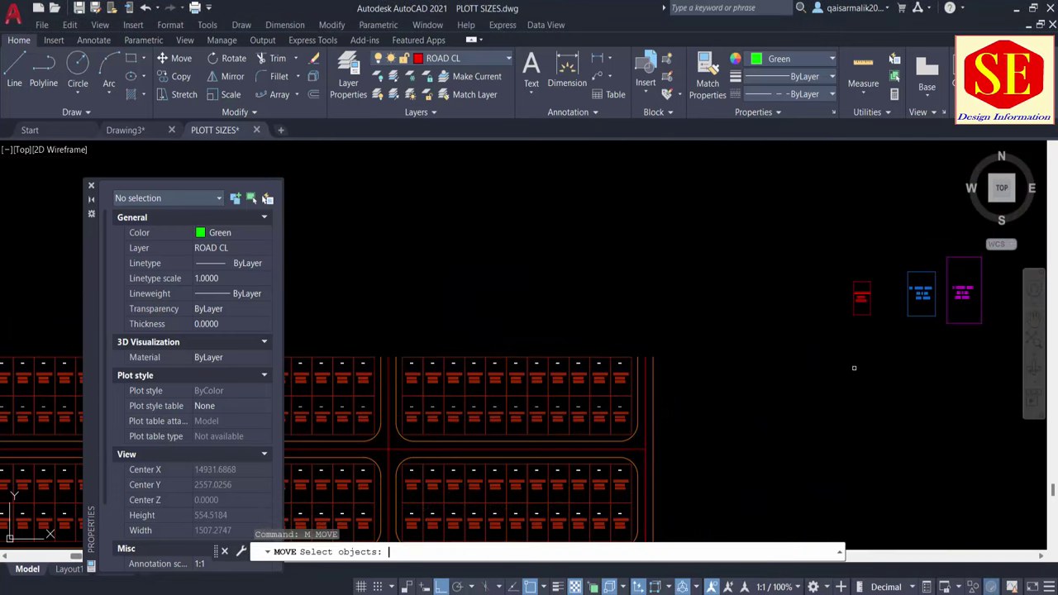
key("Escape")
key("Return")
left_click(919, 314)
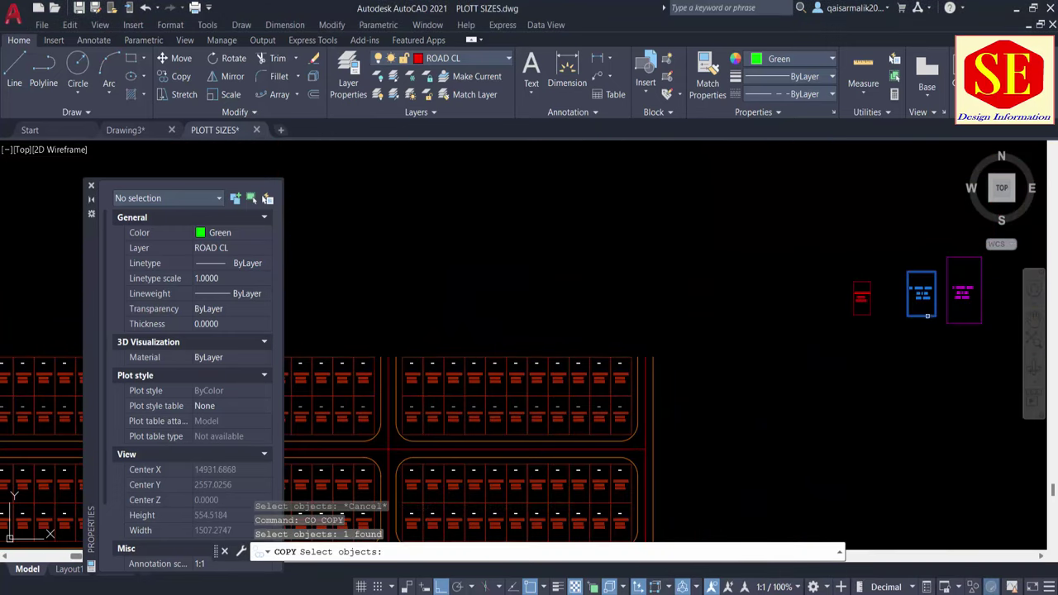
key("Return")
left_click(908, 314)
scroll(579, 319, "up", 2)
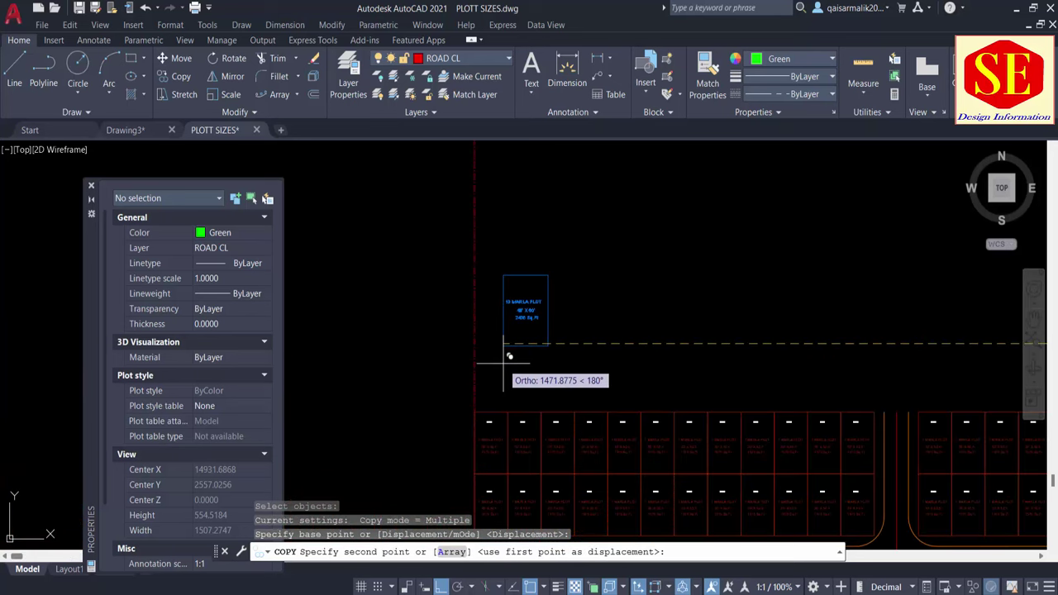
key("F8")
scroll(495, 330, "up", 2)
key("Escape")
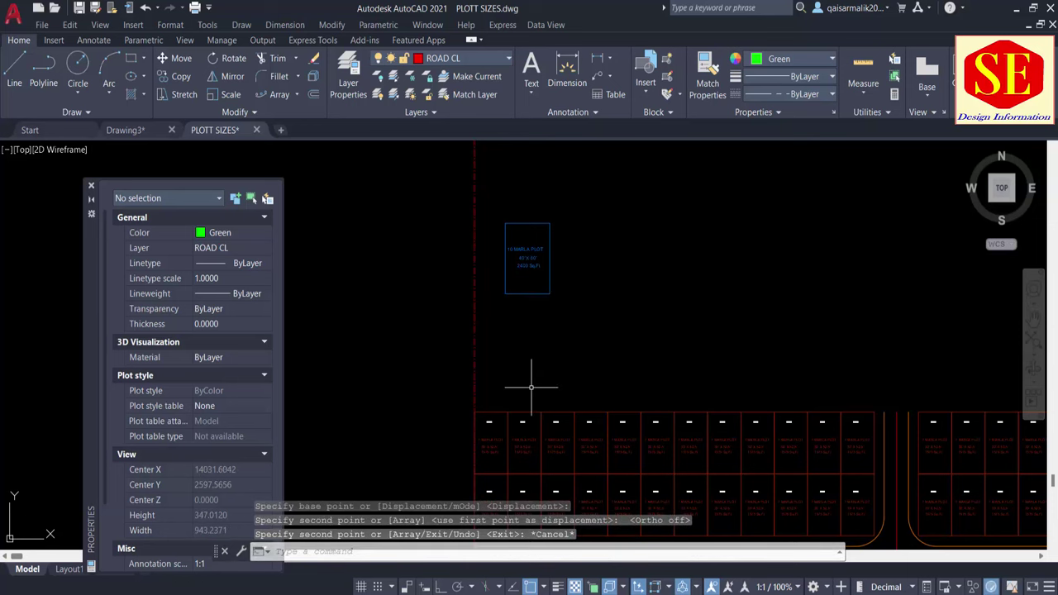
Step: Draw a 40-unit vertical polyline up from the plot grid's corner
type("pl")
key("Return")
left_click(473, 410)
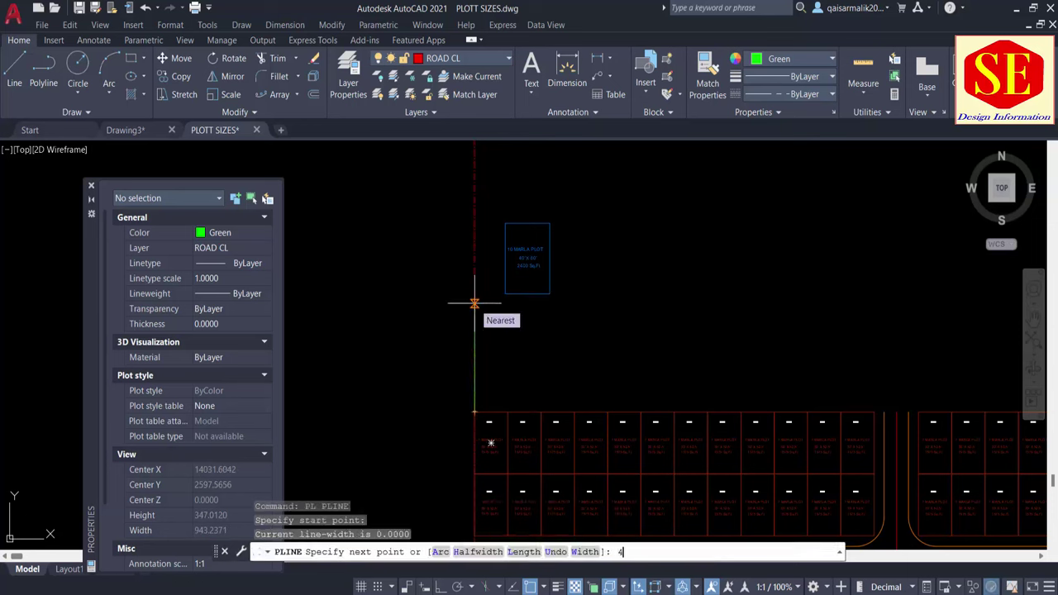
type("0")
key("Return")
key("Escape")
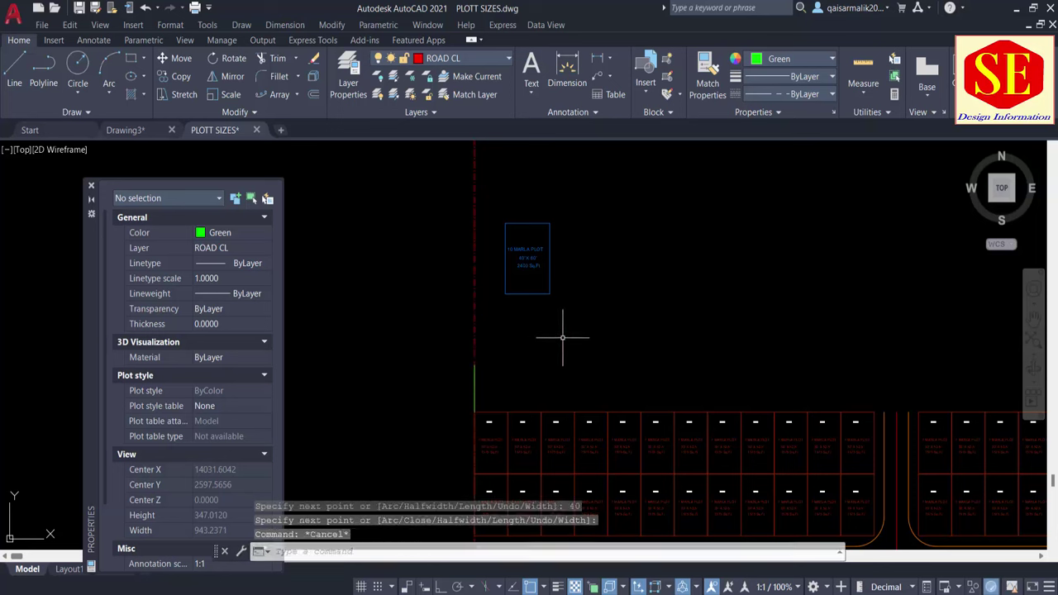
Step: Move the blue 10 Marla block so its corner sits on the green line's top end
type("m")
key("Return")
left_click(557, 220)
left_click(513, 289)
key("Return")
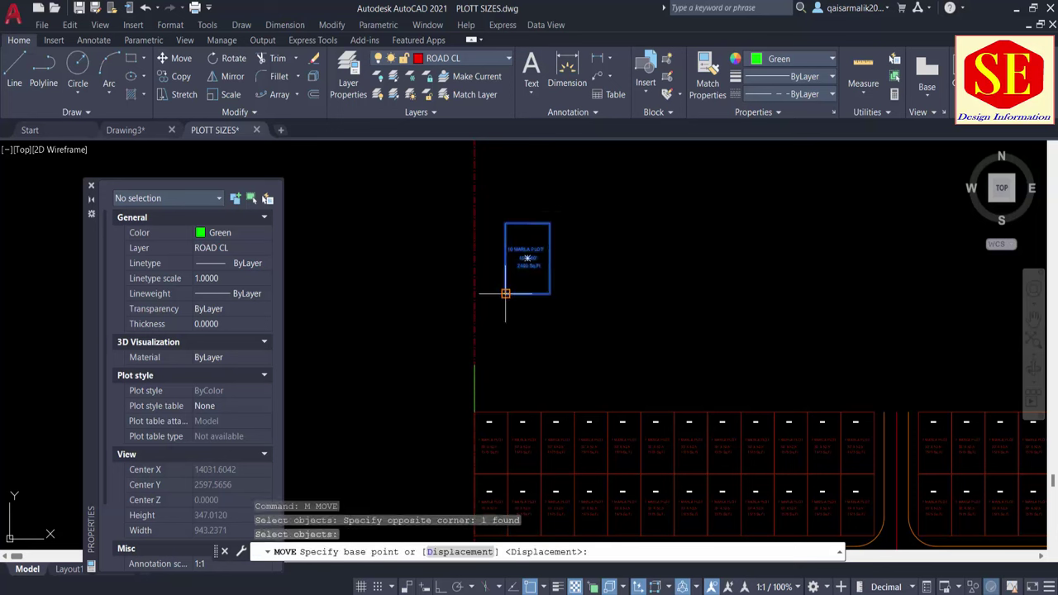
left_click(505, 293)
left_click(474, 364)
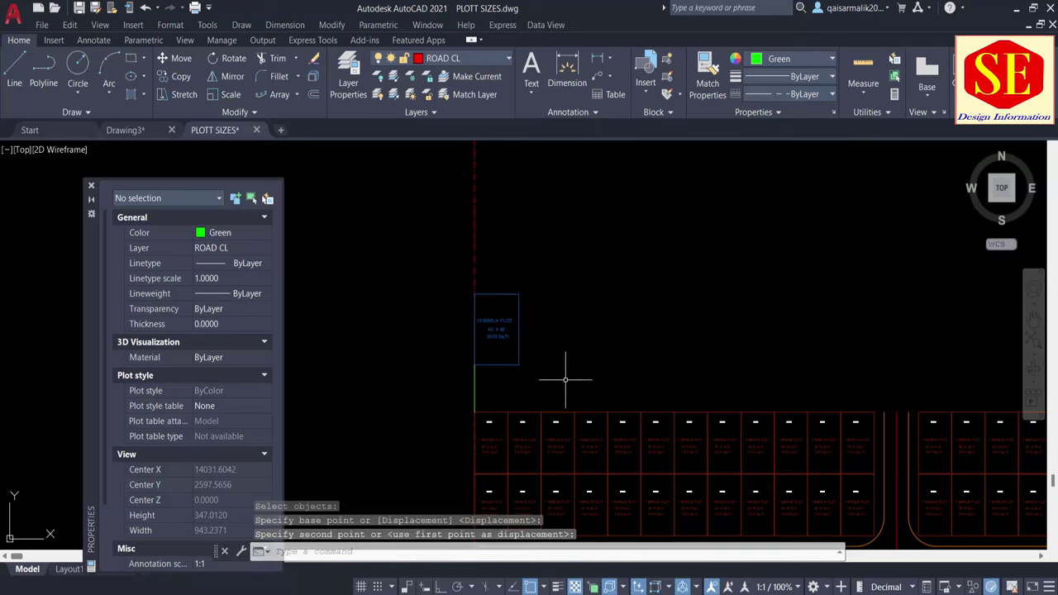
key("Escape")
middle_click_drag(568, 385, 590, 352)
type("co")
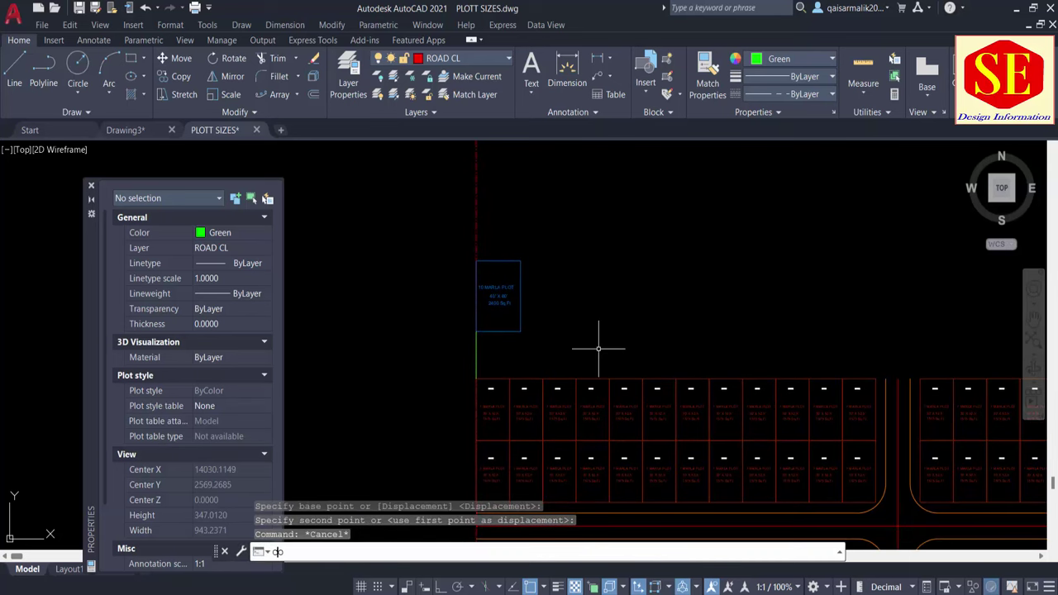
key("Return")
Step: Begin copying the 10 Marla plot, then cancel the attempt
scroll(544, 403, "up", 2)
left_click(513, 380)
left_click(536, 374)
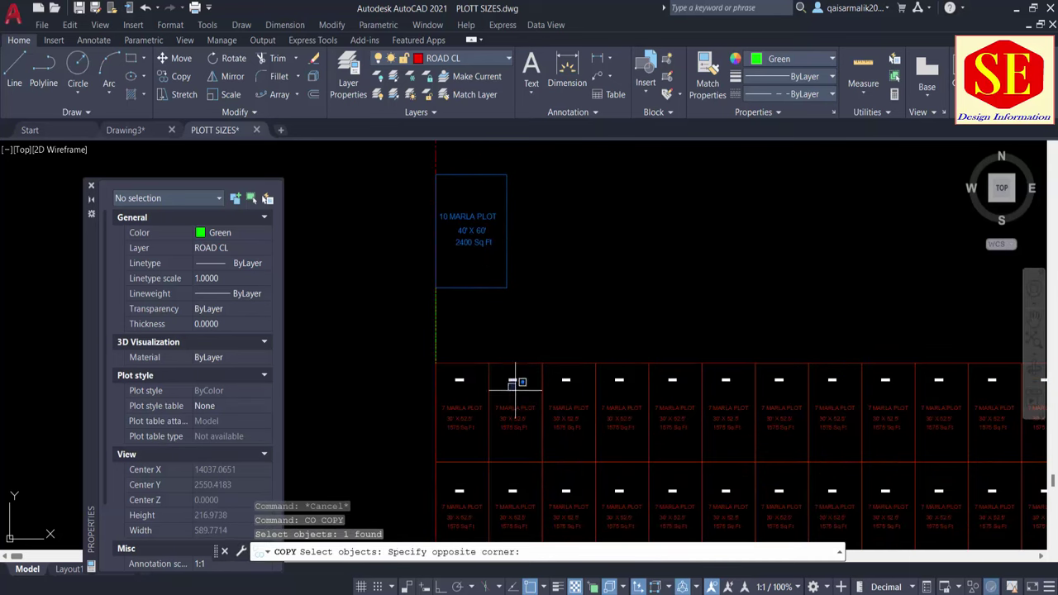
left_click(520, 389)
key("Return")
left_click(523, 390)
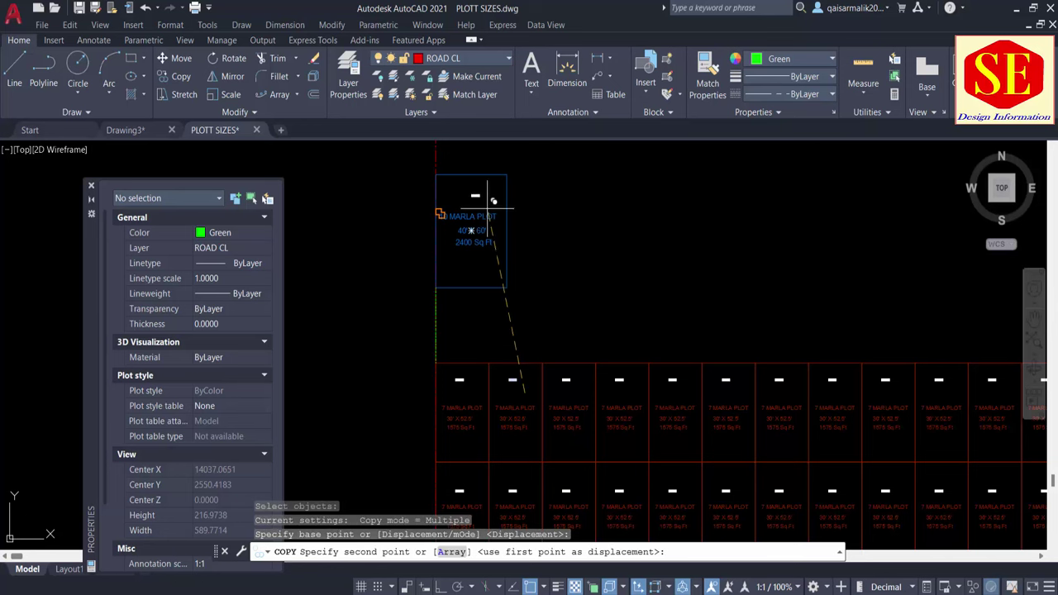
scroll(483, 200, "up", 2)
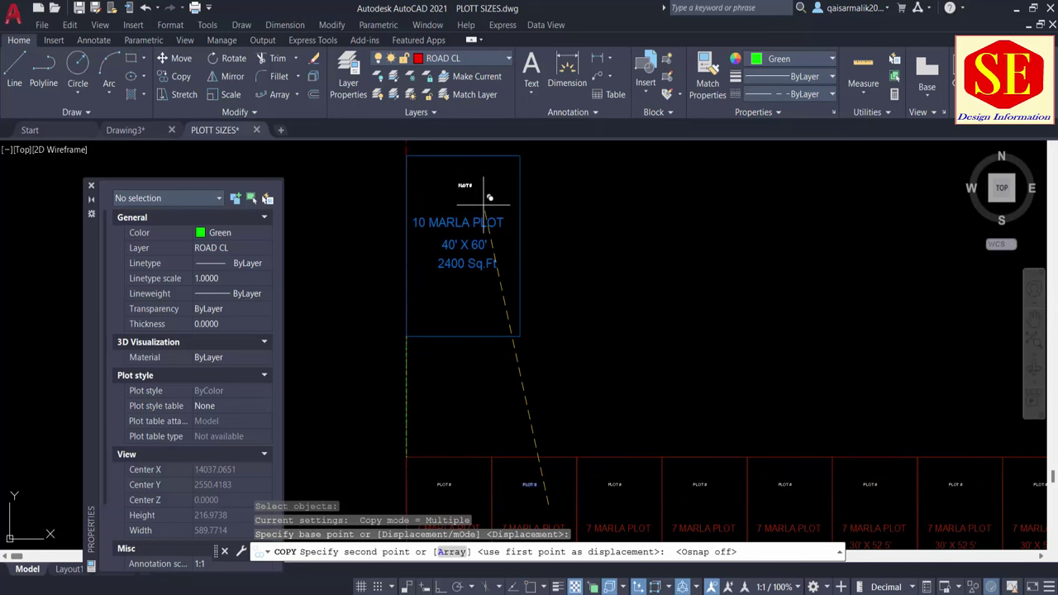
key("Escape")
scroll(539, 284, "down", 2)
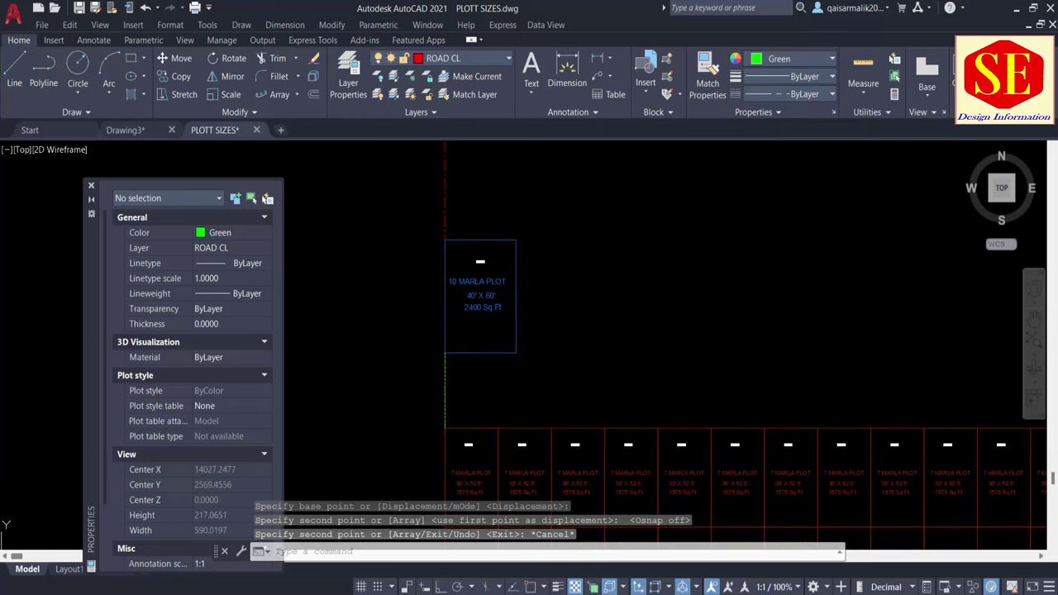
Step: Copy the 10 Marla plot and its label from its bottom-left corner onto its top-left corner
type("co")
key("Return")
left_click_drag(533, 210, 474, 371)
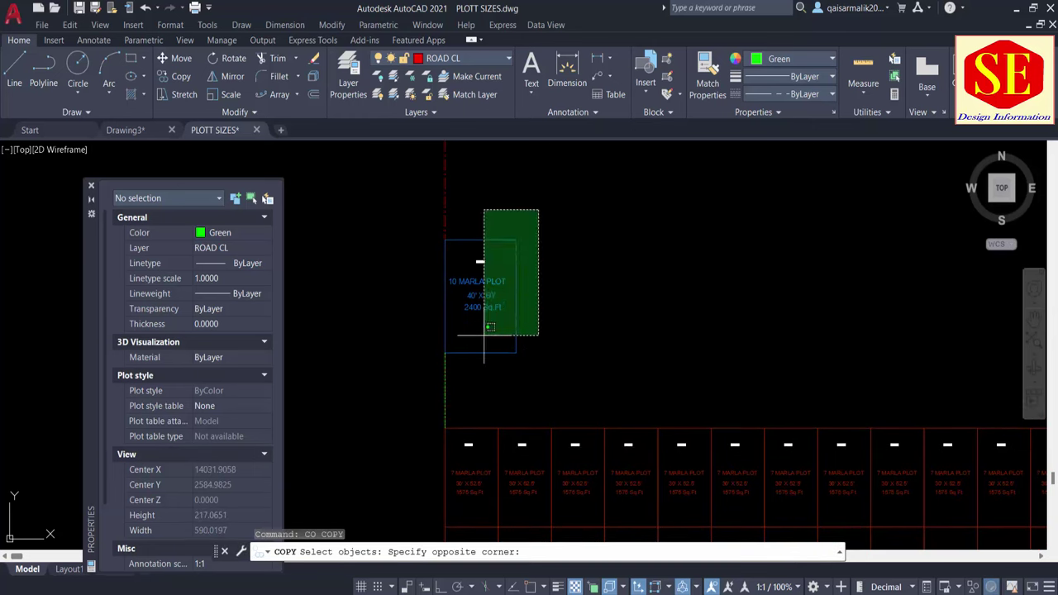
key("Return")
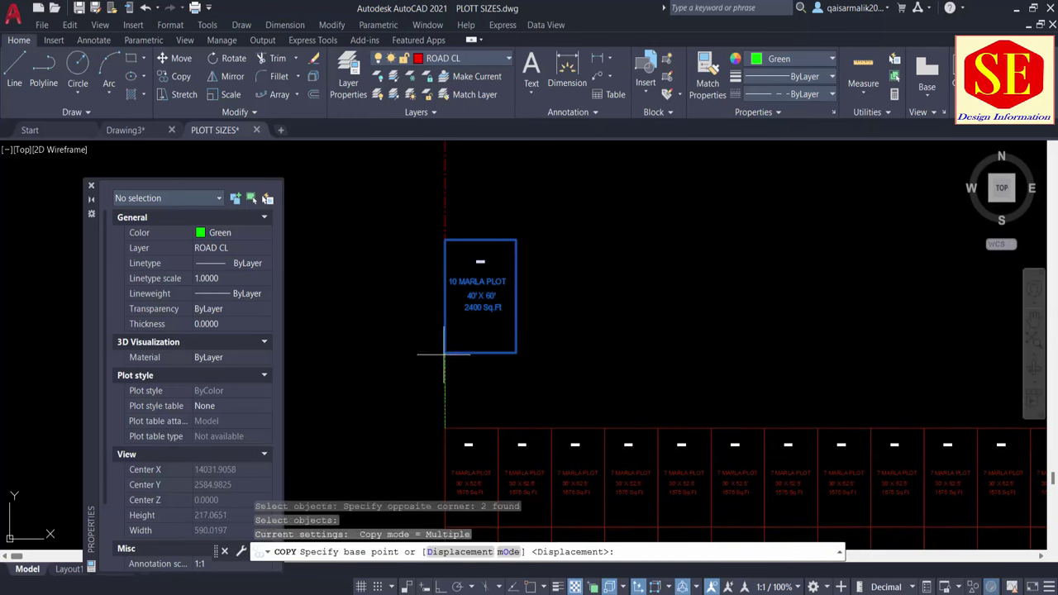
left_click(446, 353)
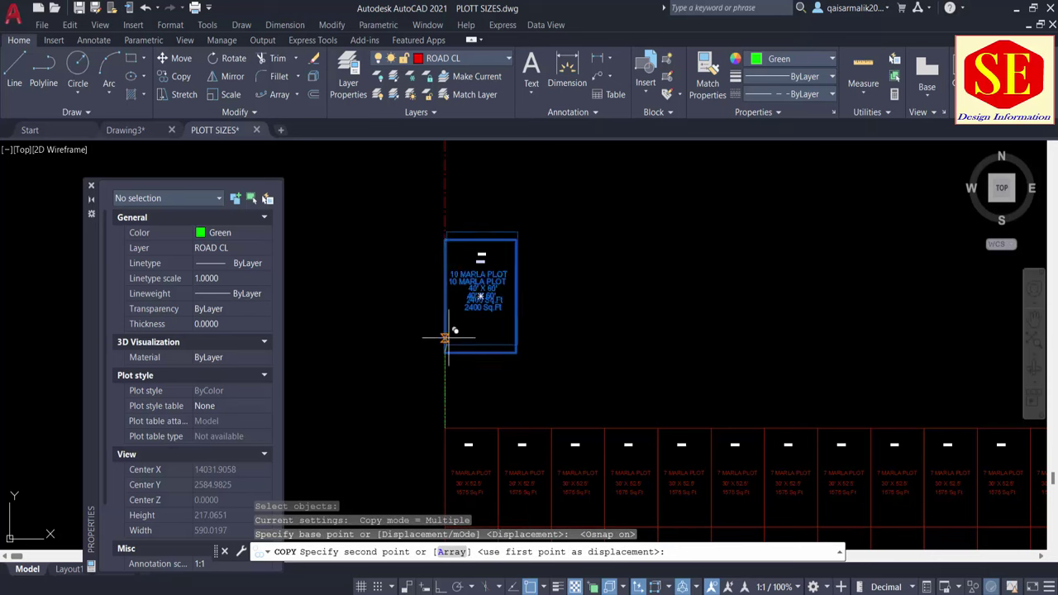
left_click(446, 239)
key("Escape")
scroll(485, 237, "up", 2)
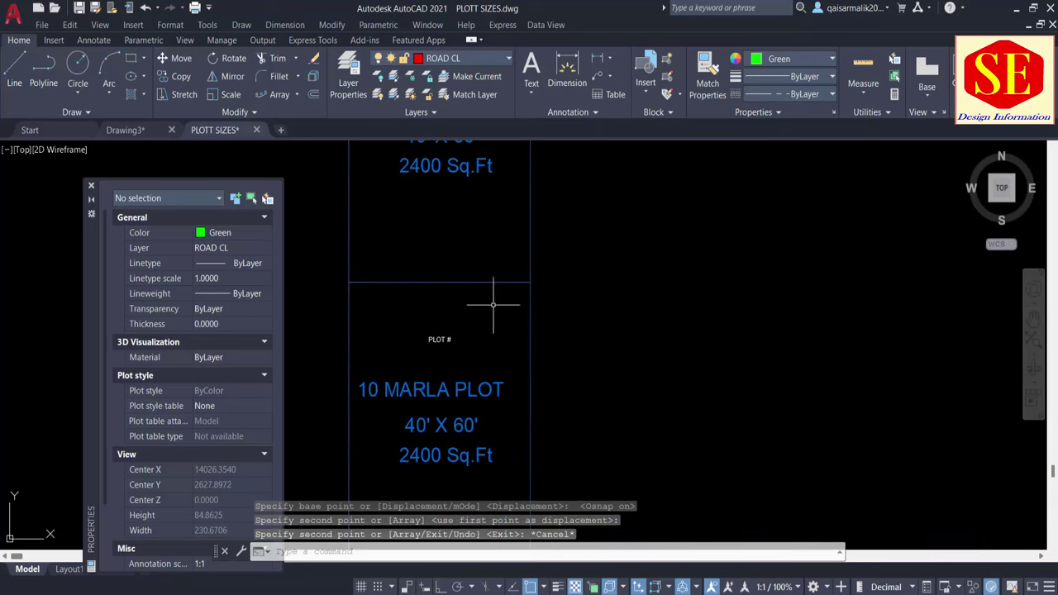
scroll(492, 304, "down", 3)
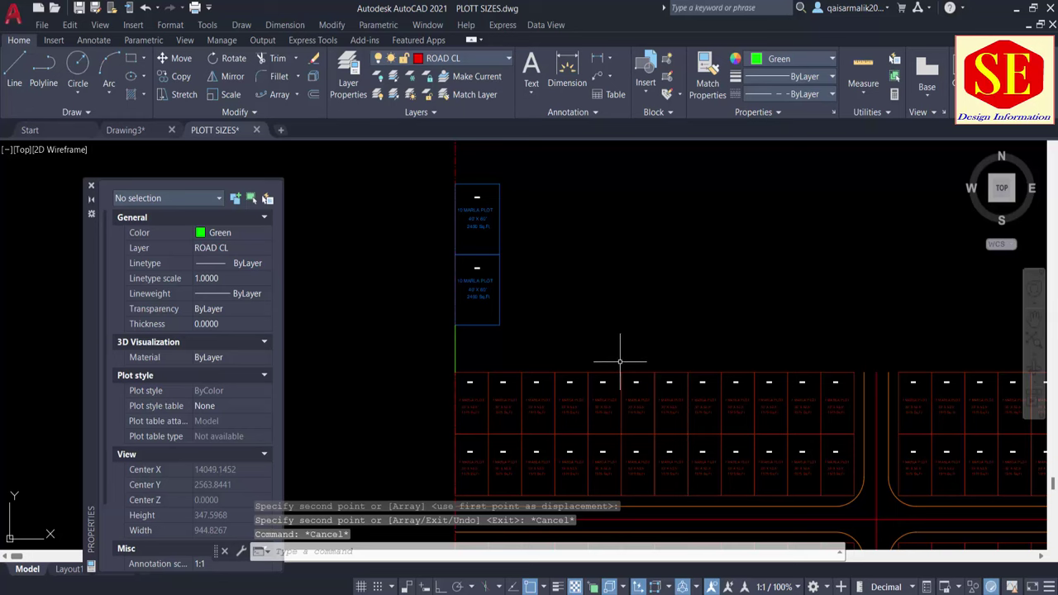
scroll(619, 361, "down", 2)
Step: Draw a horizontal line from the stacked plots' corner far to the right
key("Escape")
type("l")
key("Return")
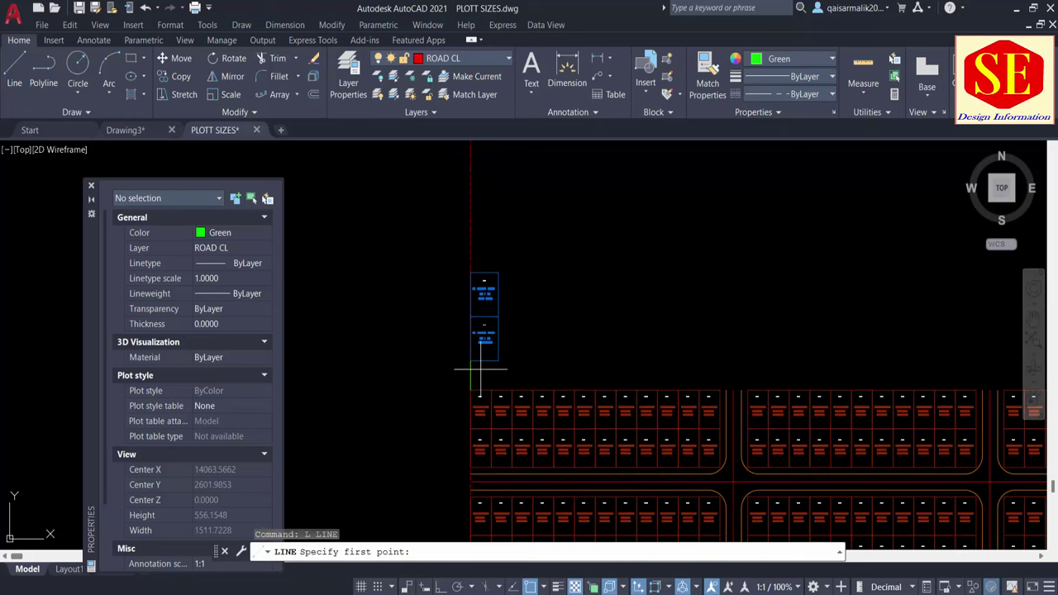
left_click(470, 360)
scroll(470, 360, "down", 2)
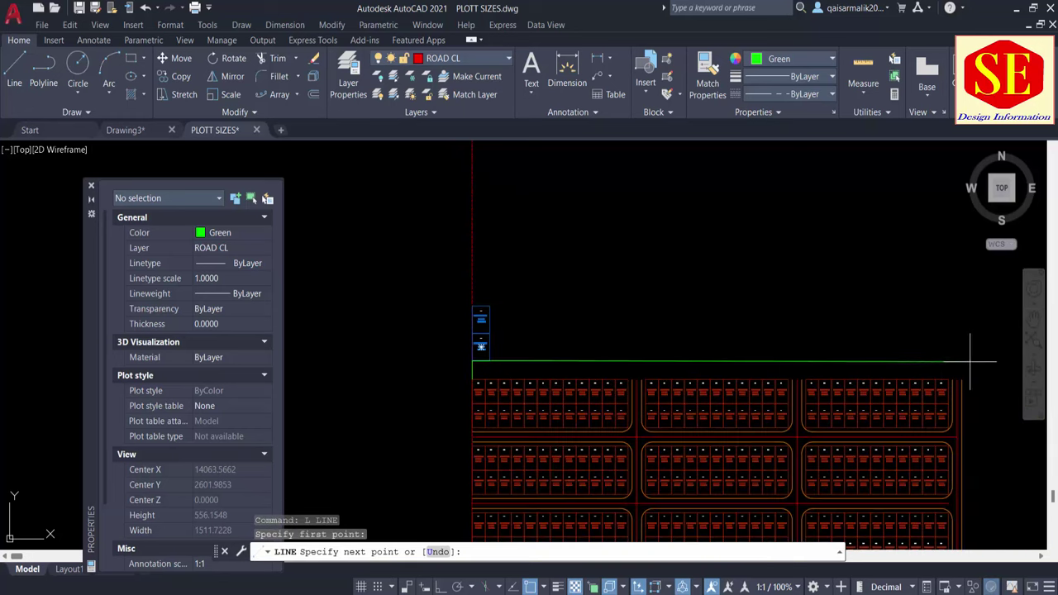
key("F8")
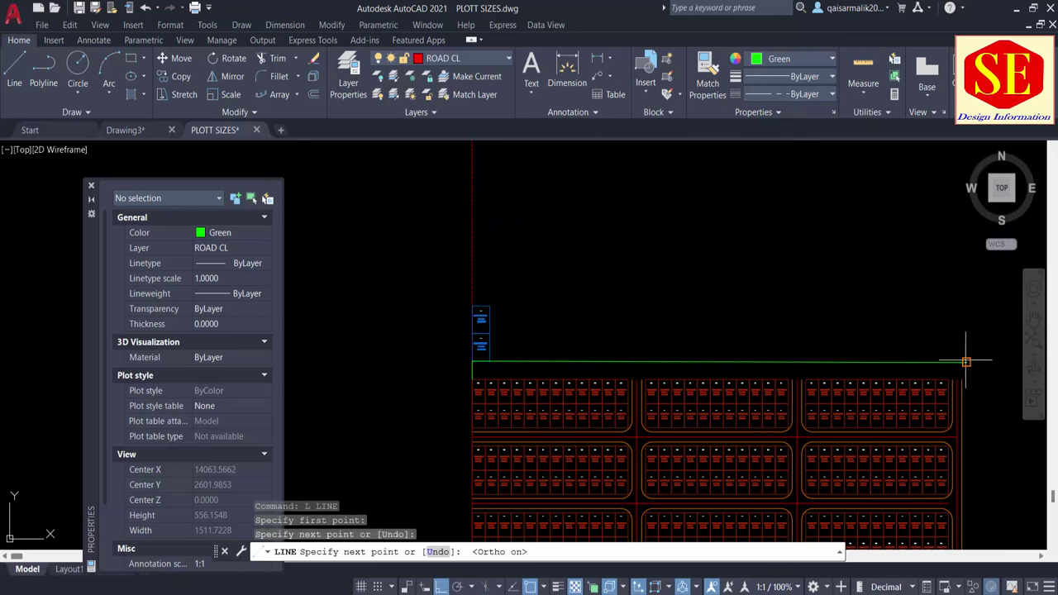
left_click(965, 361)
key("Escape")
middle_click_drag(481, 303, 619, 300)
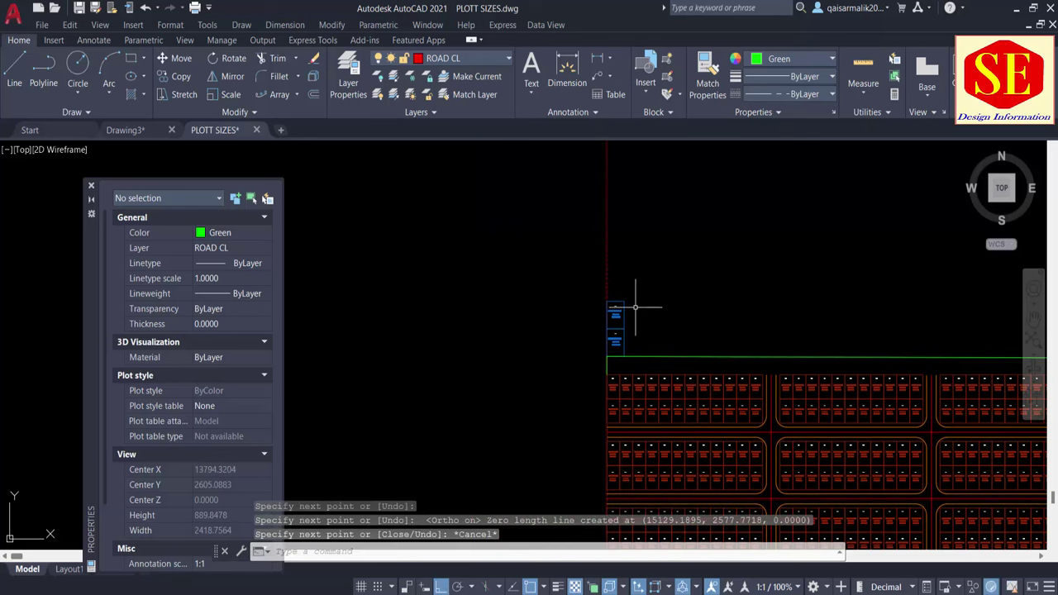
key("Escape")
Step: Path-array both stacked 10 Marla plots along the green line
left_click(661, 265)
left_click(593, 377)
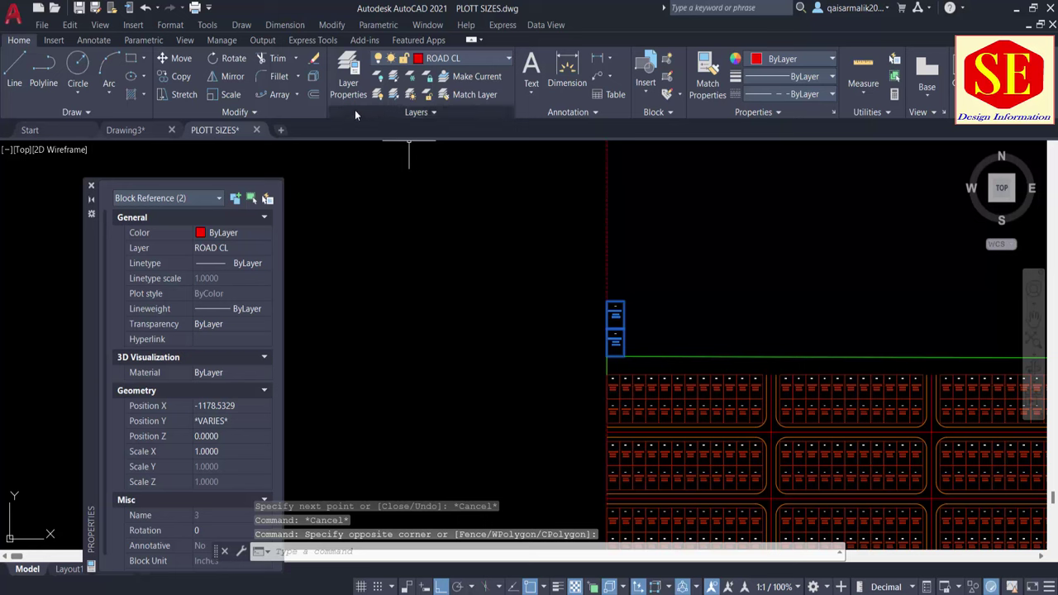
left_click(295, 94)
left_click(297, 146)
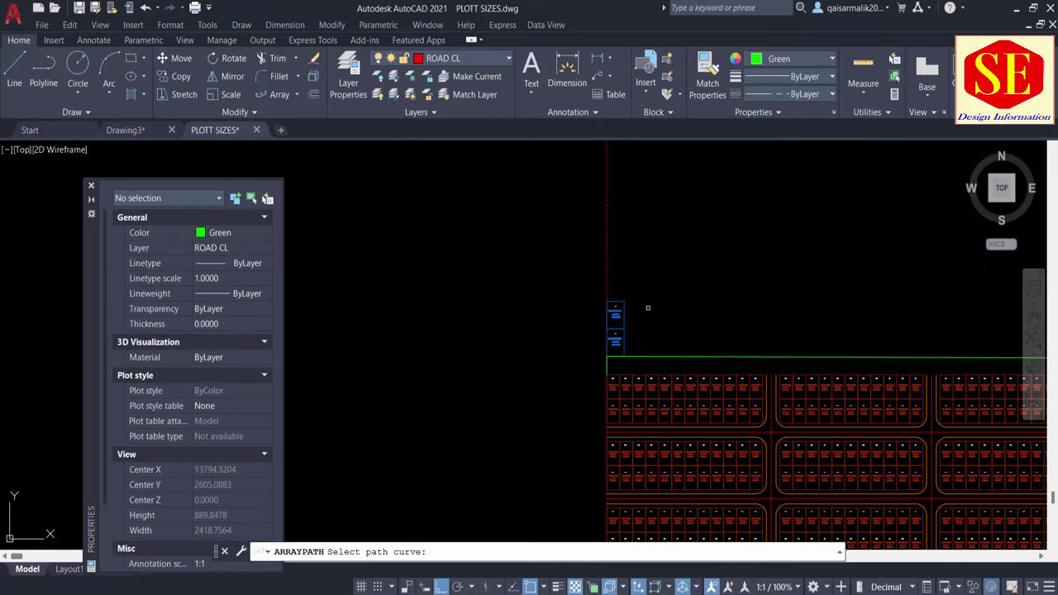
scroll(648, 307, "up", 4)
left_click(633, 279)
left_click(576, 413)
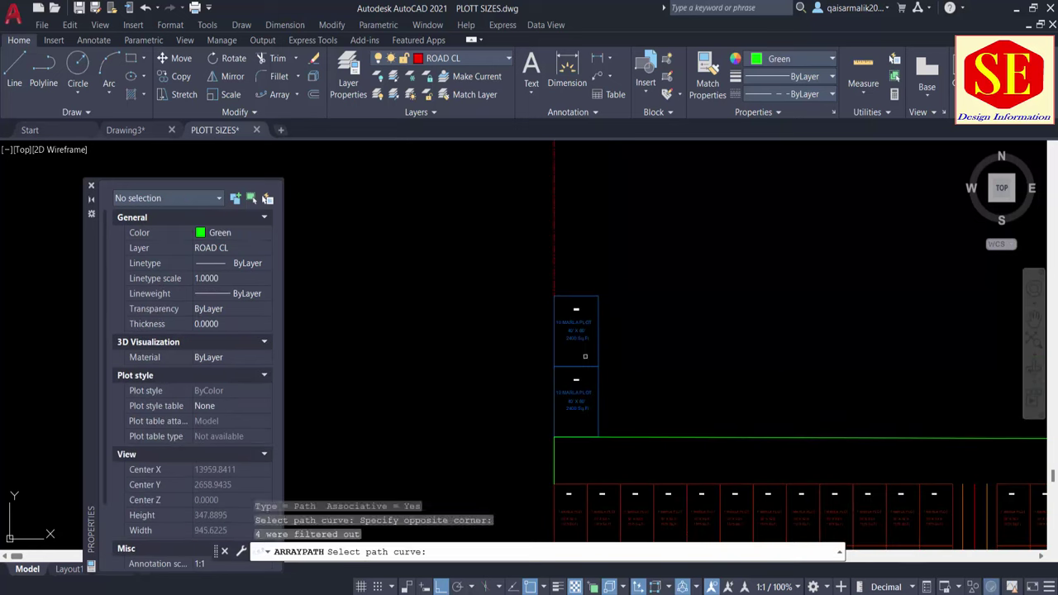
left_click(578, 309)
middle_click_drag(588, 387, 591, 329)
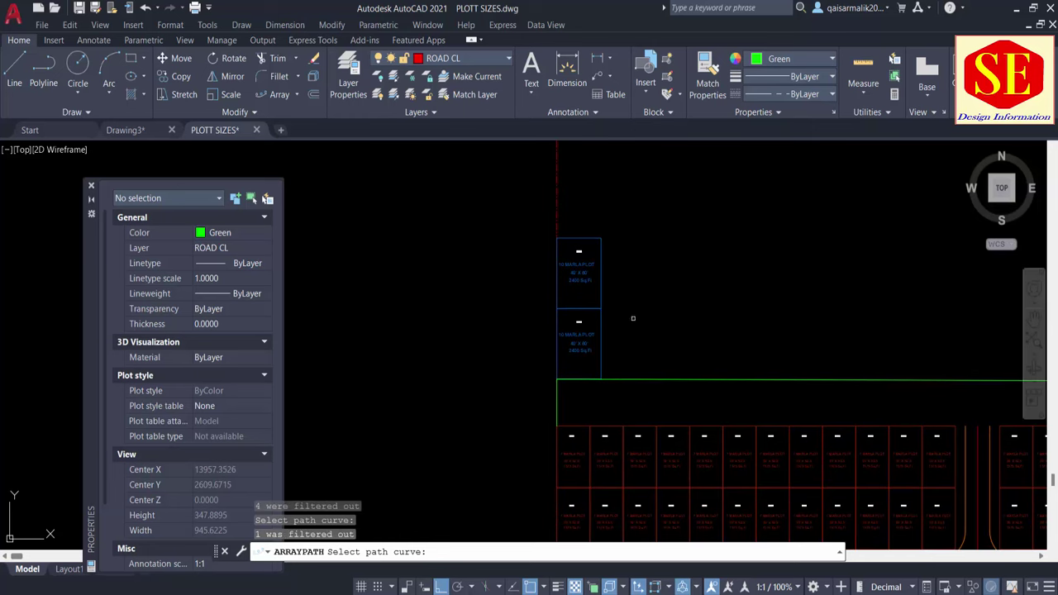
left_click(669, 381)
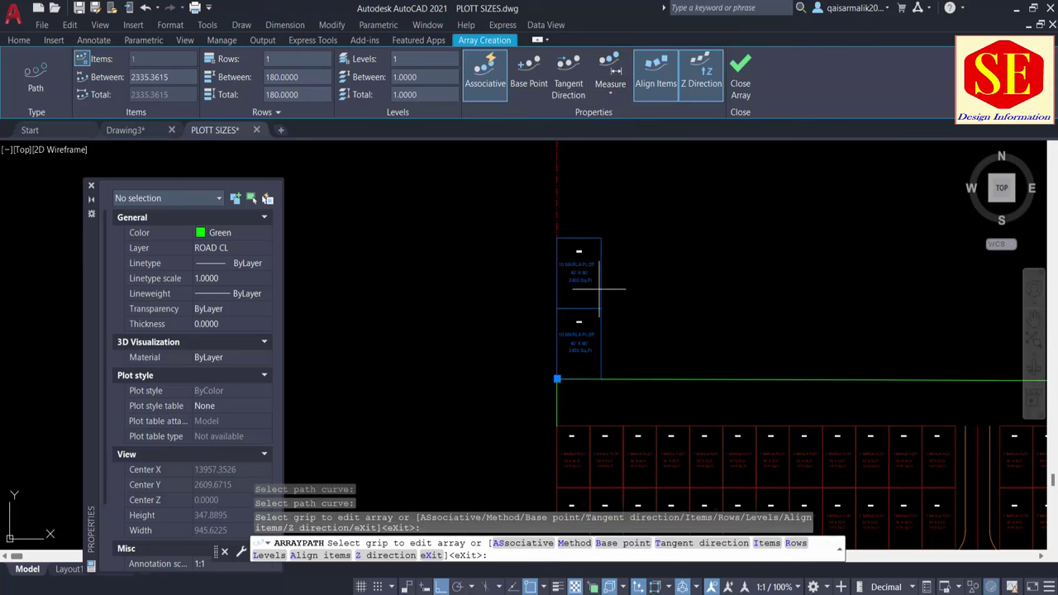
Step: Space the arrayed plots 40 units apart, giving 29 items, and finish the array
scroll(575, 379, "up", 8)
middle_click_drag(575, 156, 576, 223)
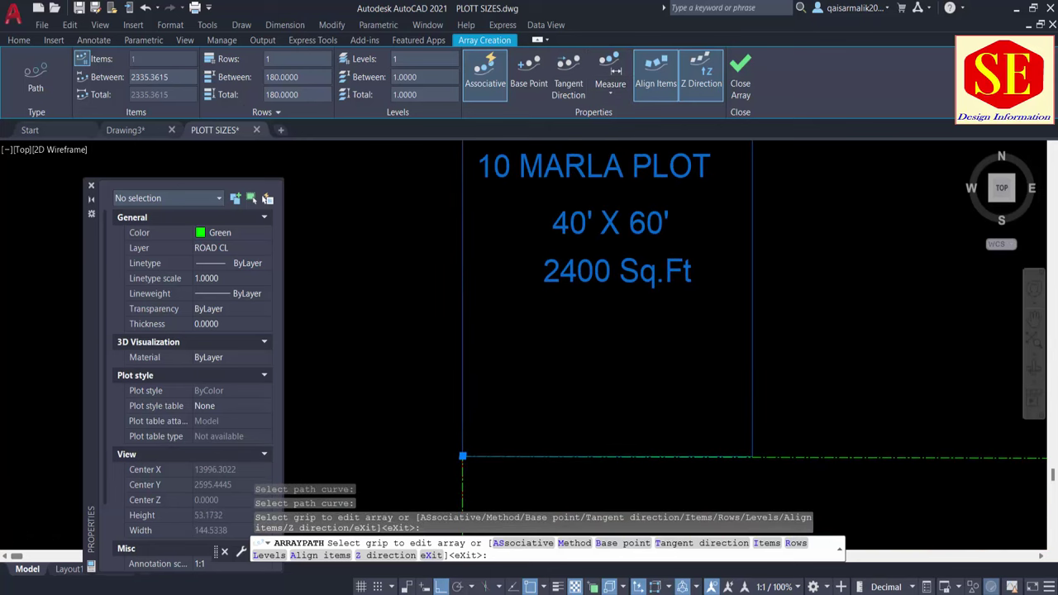
scroll(580, 231, "down", 4)
type("40")
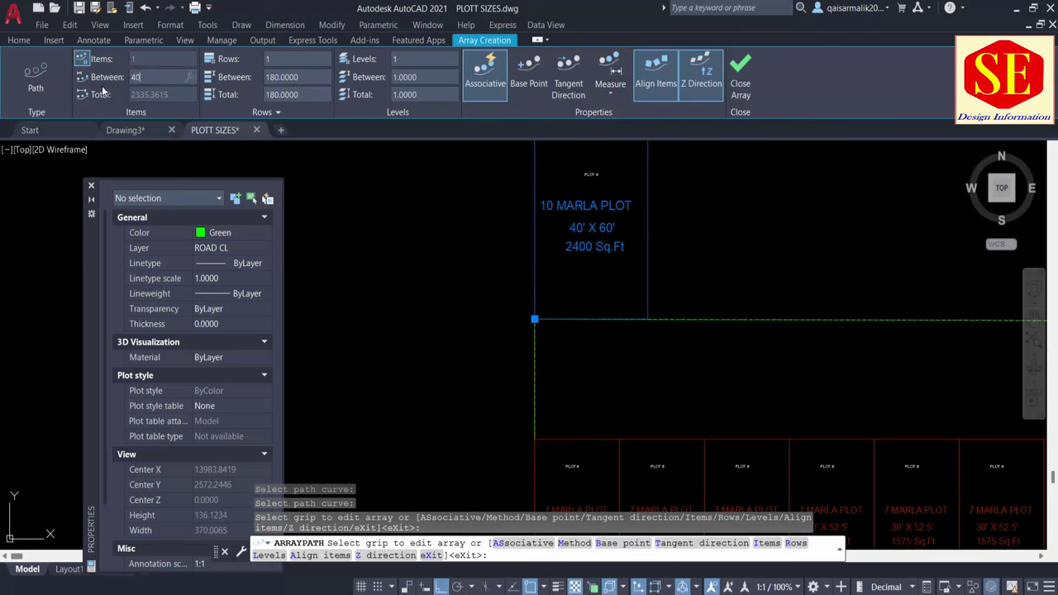
key("Return")
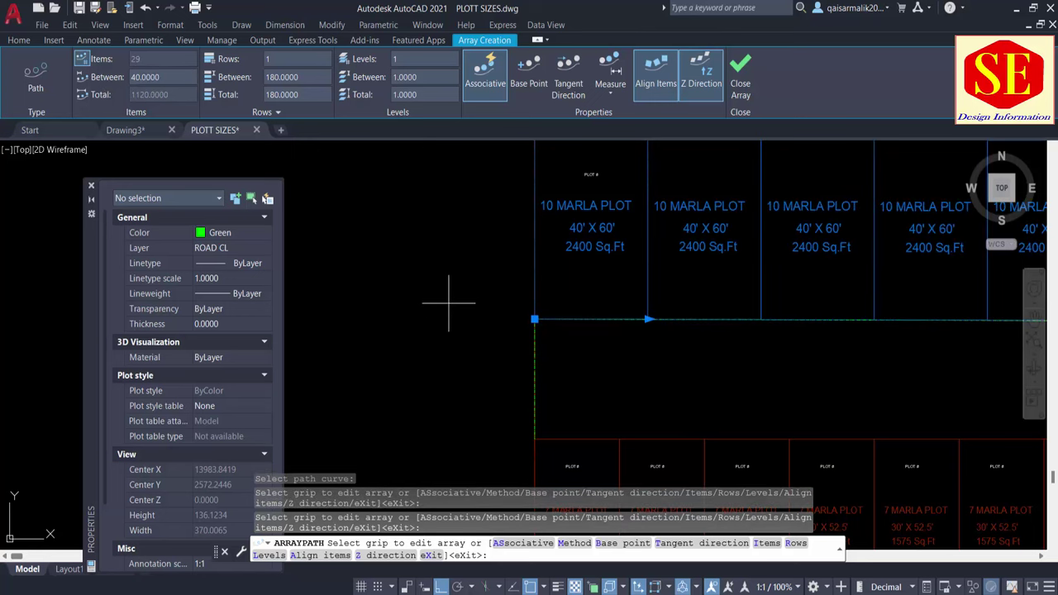
right_click(453, 350)
left_click(482, 358)
scroll(472, 295, "down", 4)
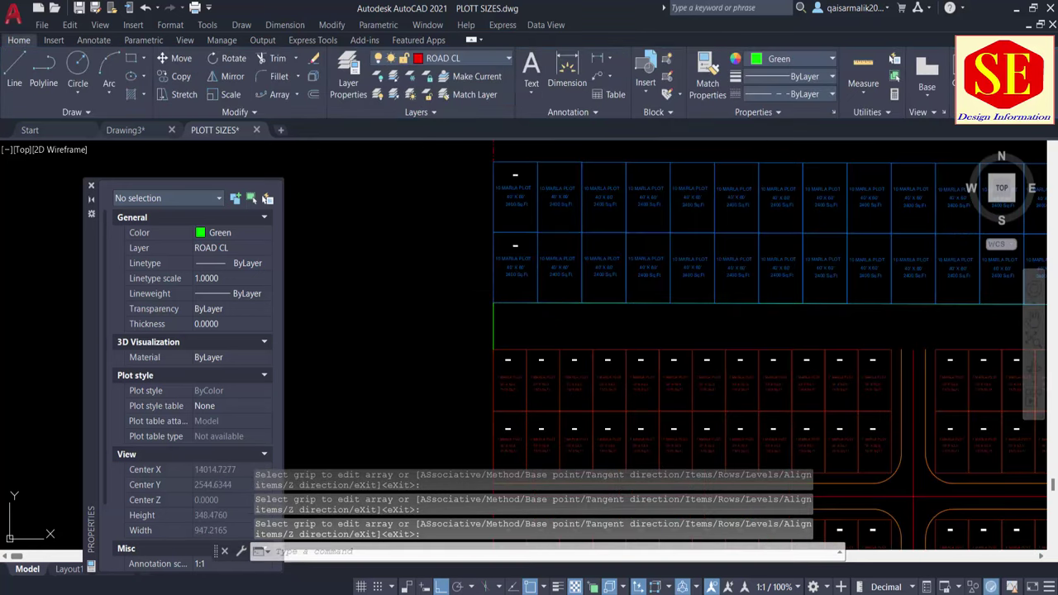
Step: Start lines at the plot corner across the rows, then abandon them
middle_click_drag(620, 369, 522, 349)
scroll(681, 339, "down", 2)
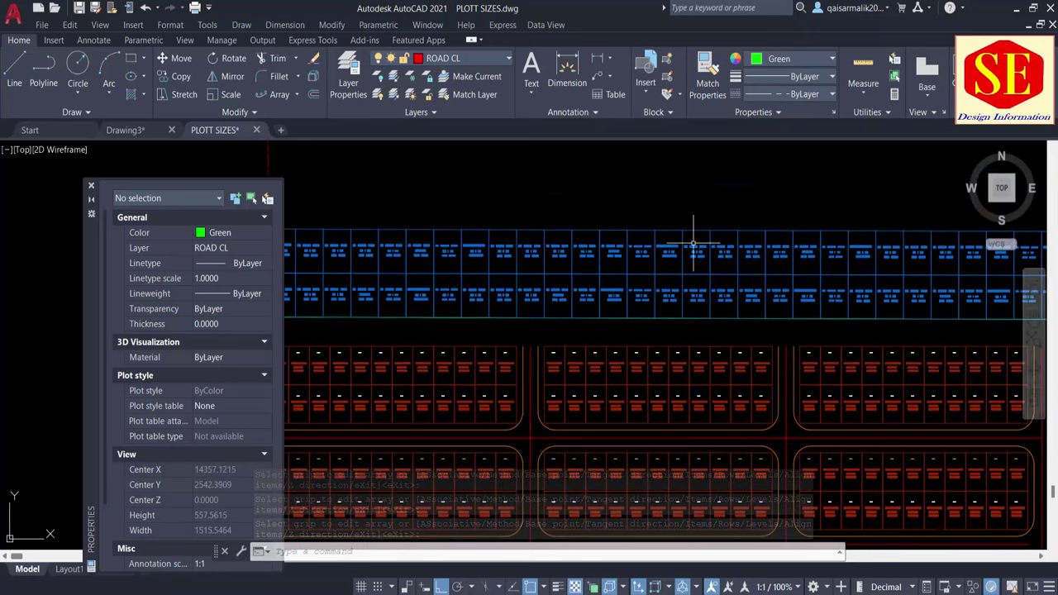
scroll(669, 248, "up", 2)
scroll(682, 293, "down", 4)
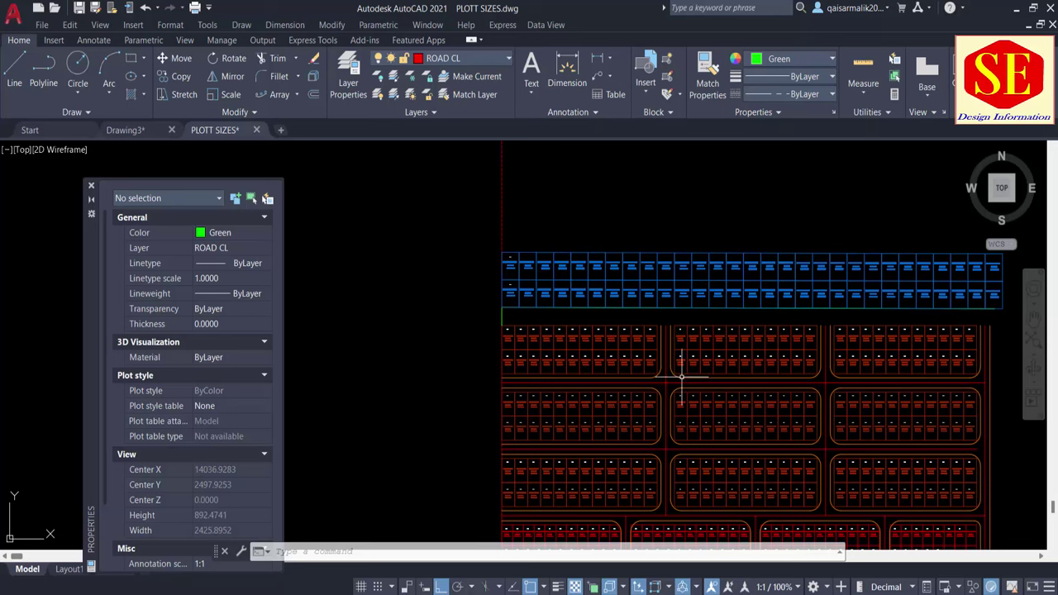
scroll(670, 331, "up", 2)
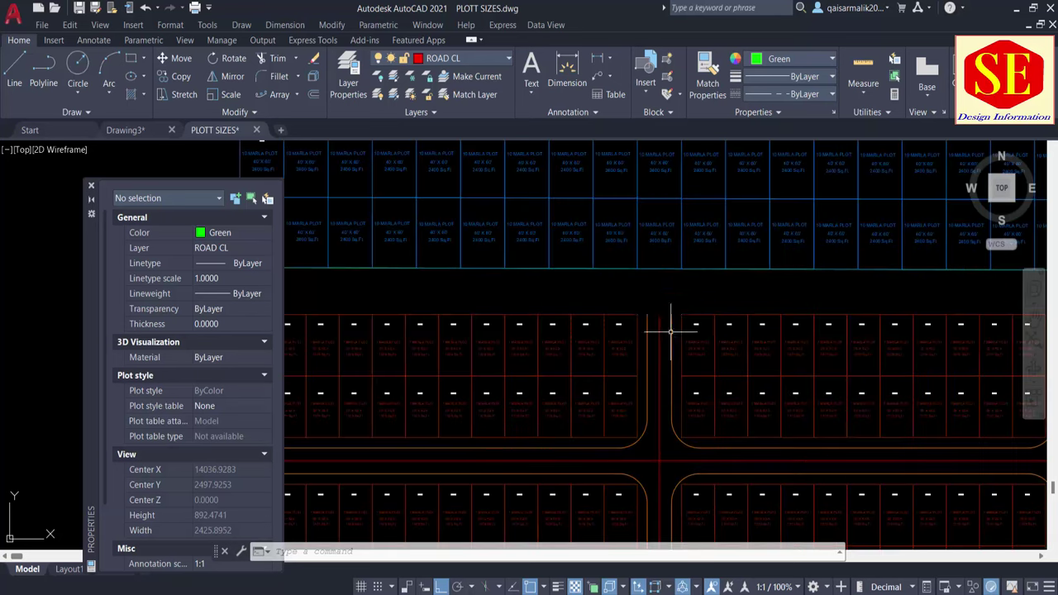
type("l")
key("Return")
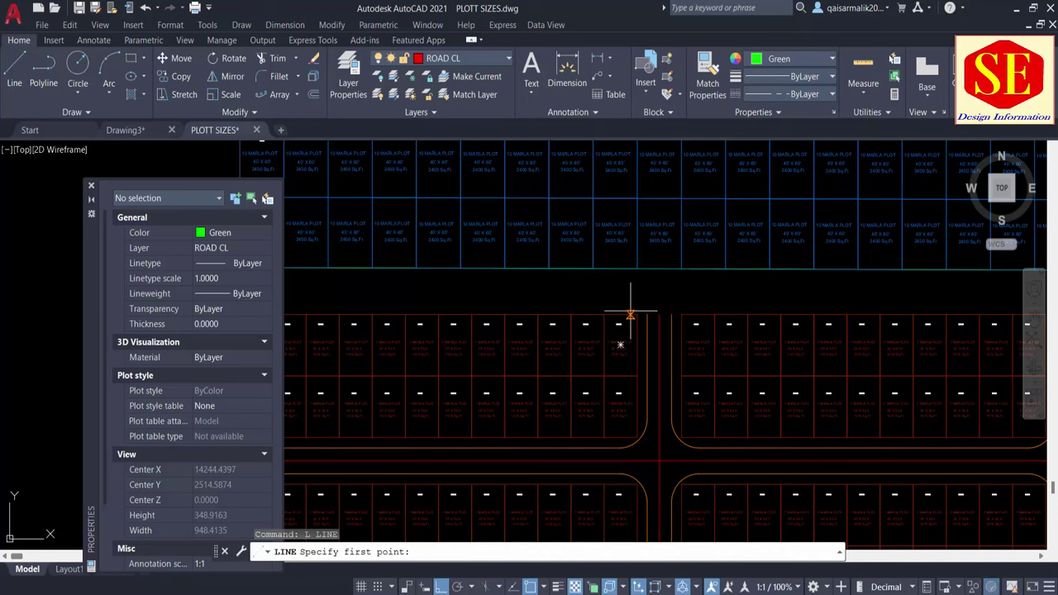
left_click(637, 315)
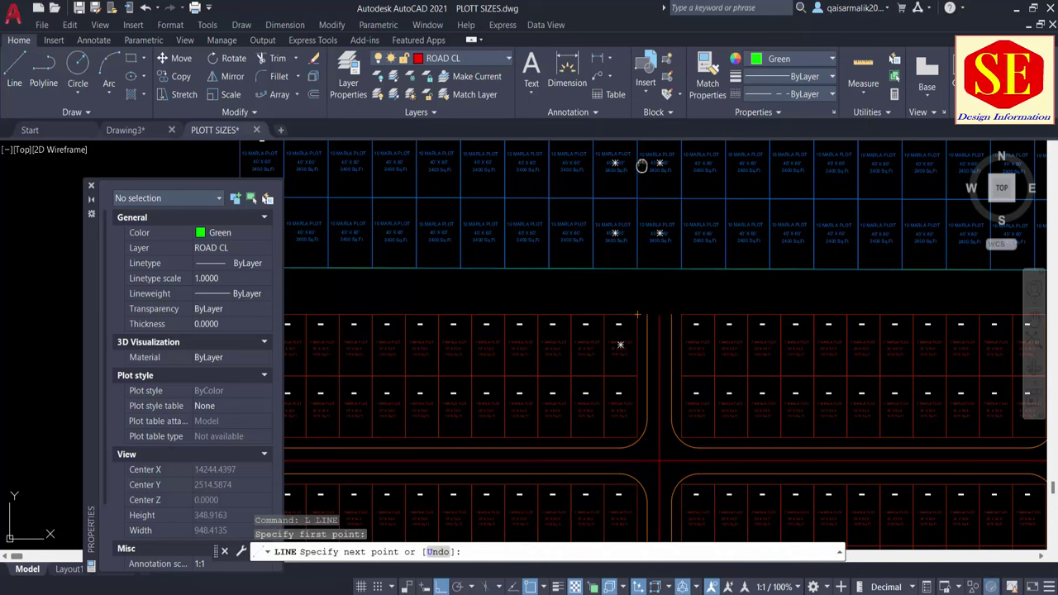
middle_click_drag(641, 166, 642, 224)
key("Escape")
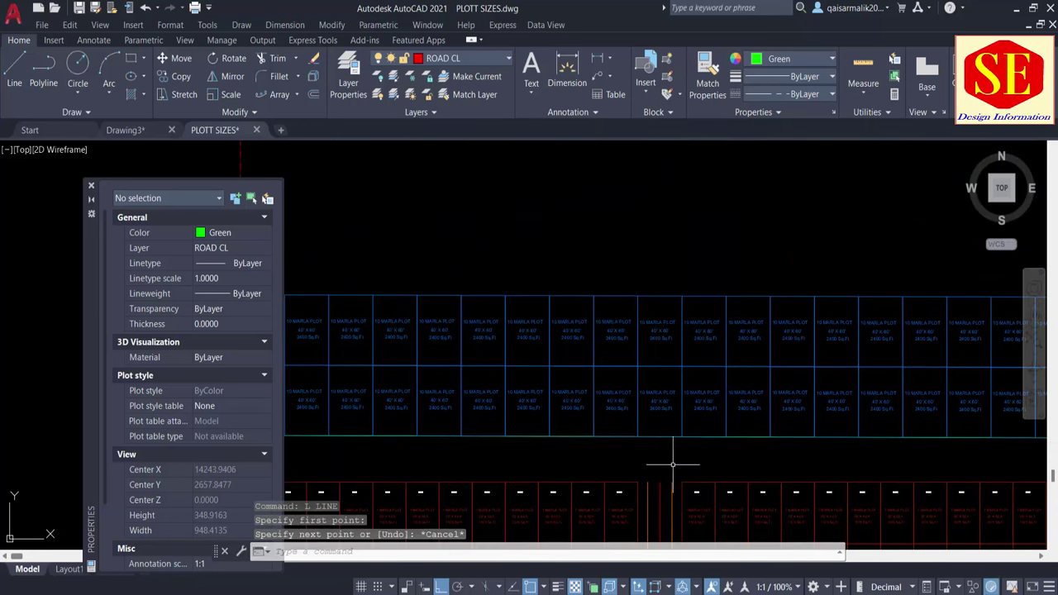
key("Return")
left_click(684, 485)
key("Escape")
Step: Explode the 10 Marla plot array into separate plots
left_click(679, 277)
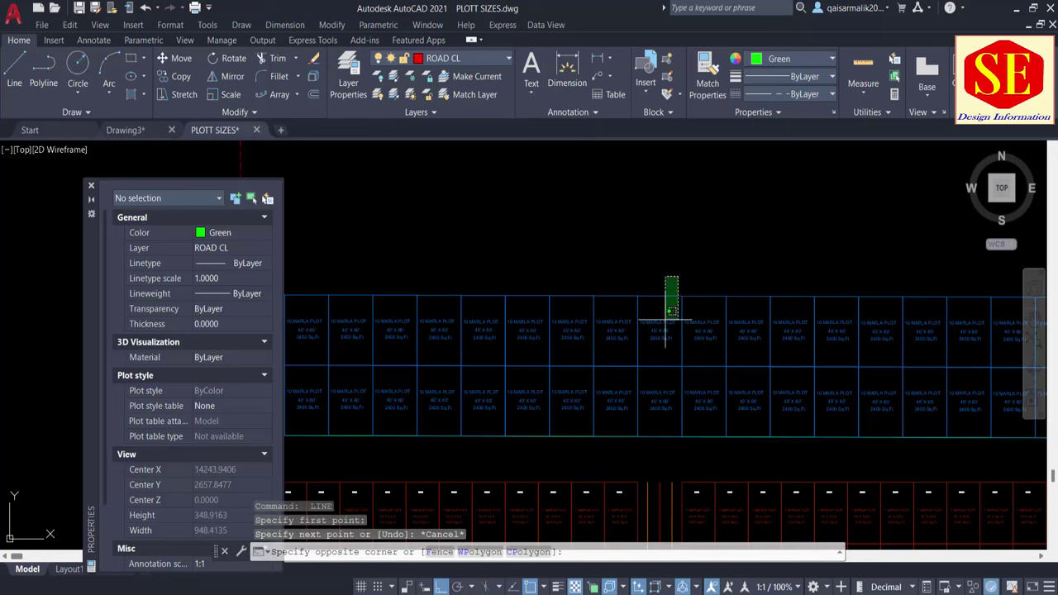
left_click(633, 432)
type("x")
key("Return")
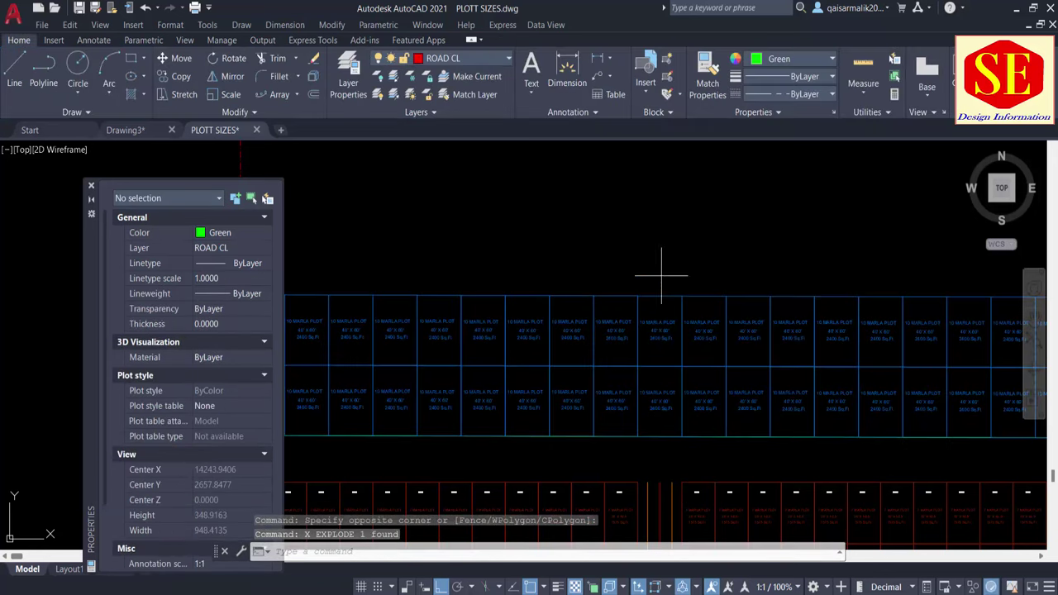
Step: Select one two-plot column together with the green path line
left_click(661, 277)
left_click(649, 456)
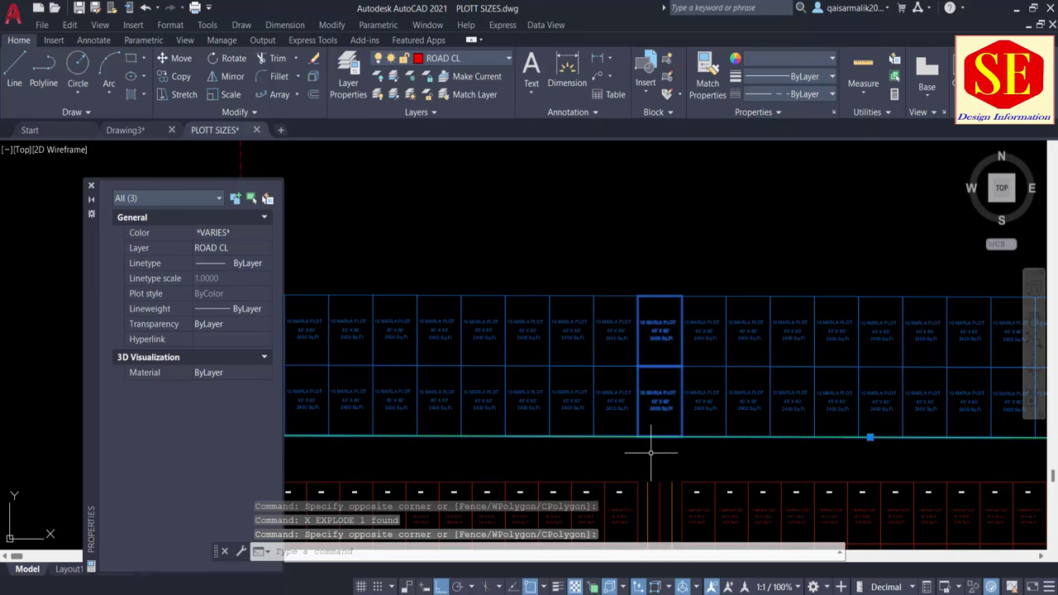
key("Escape")
left_click(667, 267)
left_click(650, 450)
Step: Erase the selected plot column and the green path line
type("e")
key("Return")
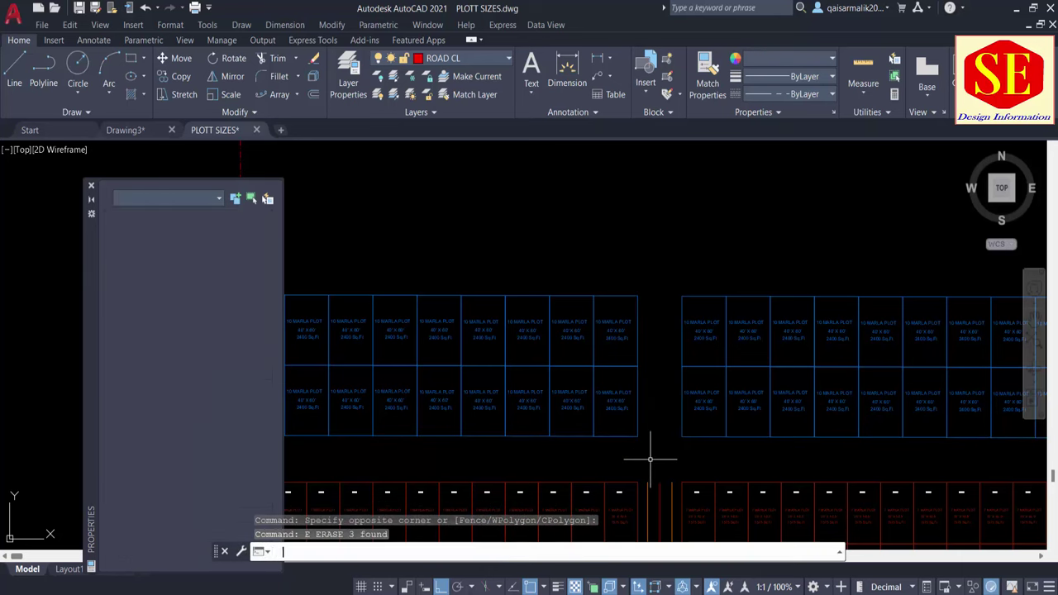
scroll(649, 458, "down", 2)
middle_click_drag(543, 378, 640, 401)
scroll(755, 442, "up", 2)
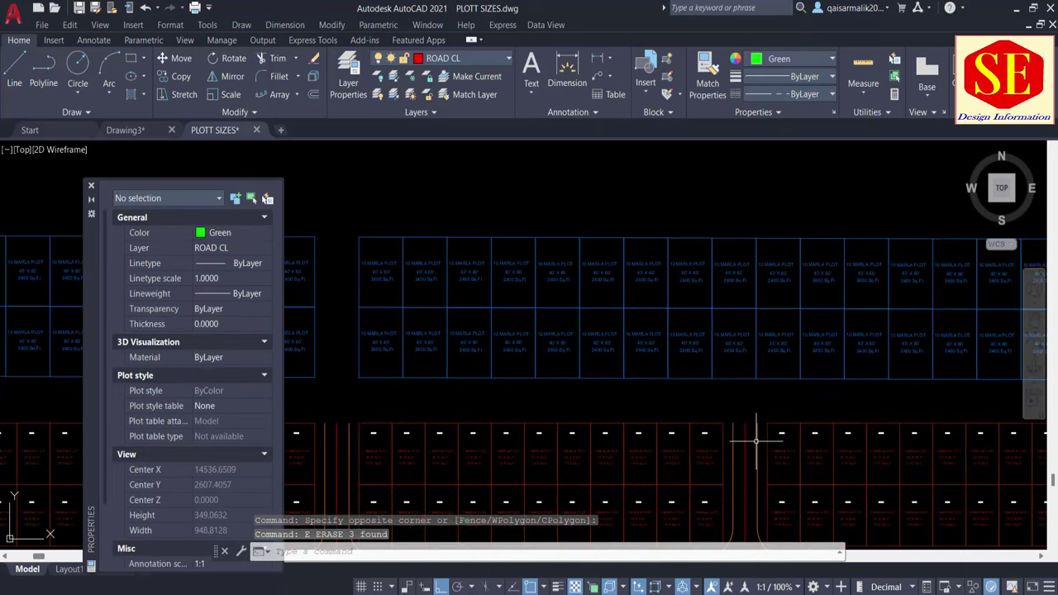
key("Escape")
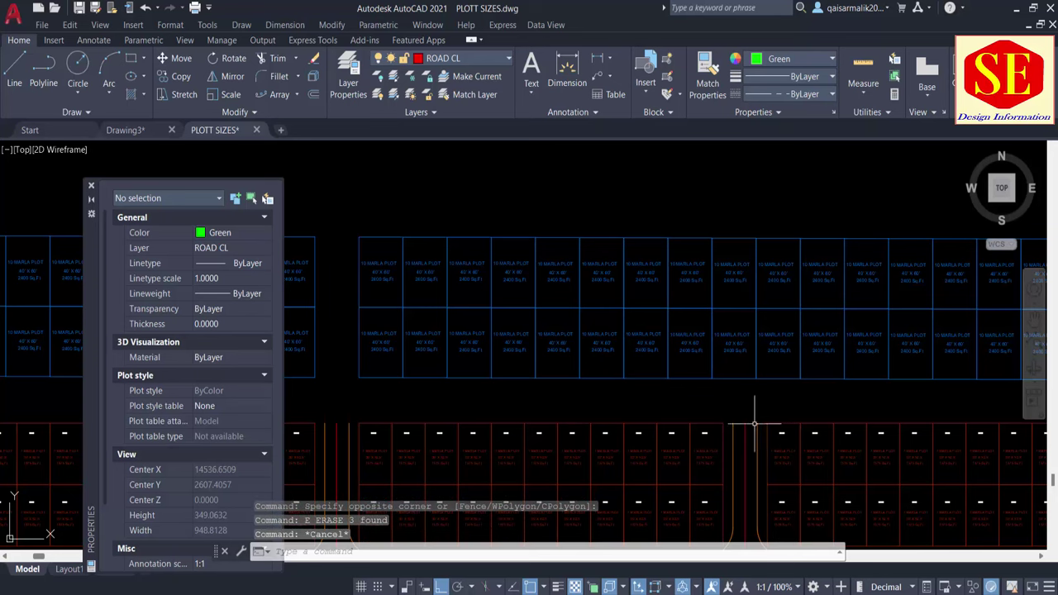
middle_click_drag(754, 424, 647, 376)
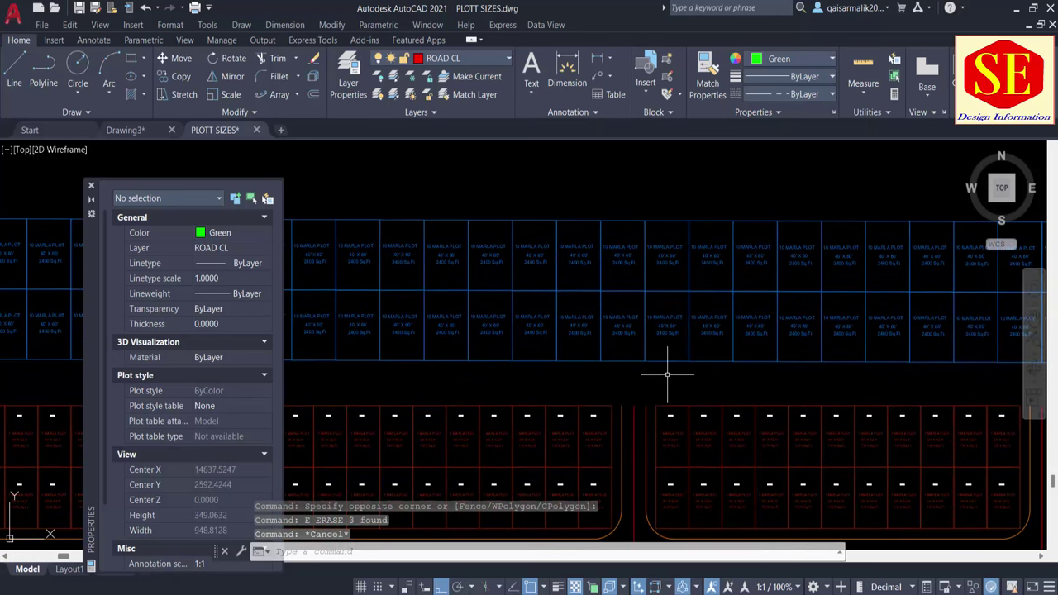
Step: Draw two vertical green road polylines through the 10 Marla rows
type("ex")
key("Return")
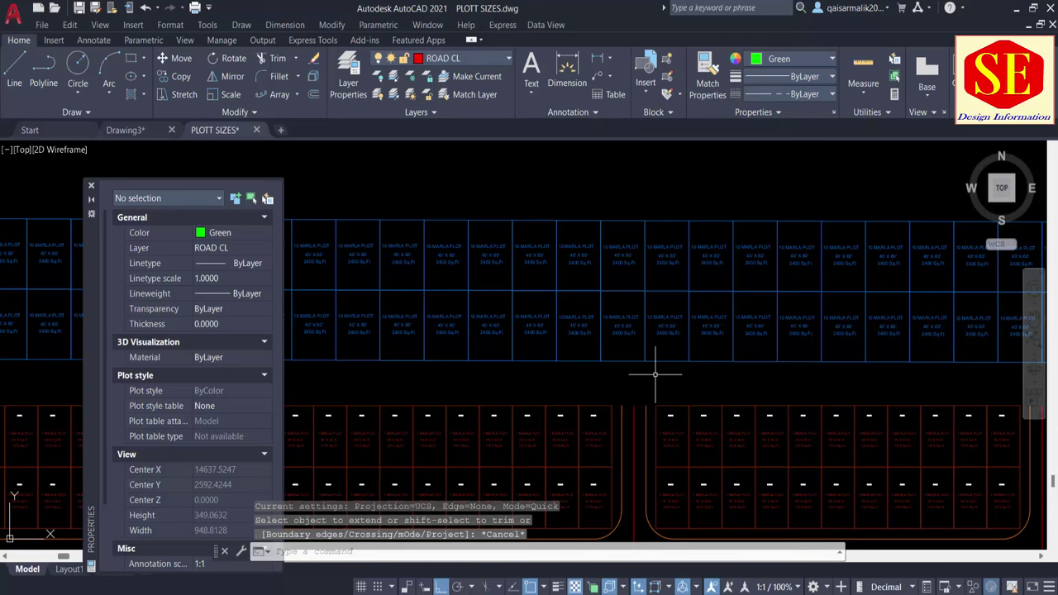
key("Escape")
key("Return")
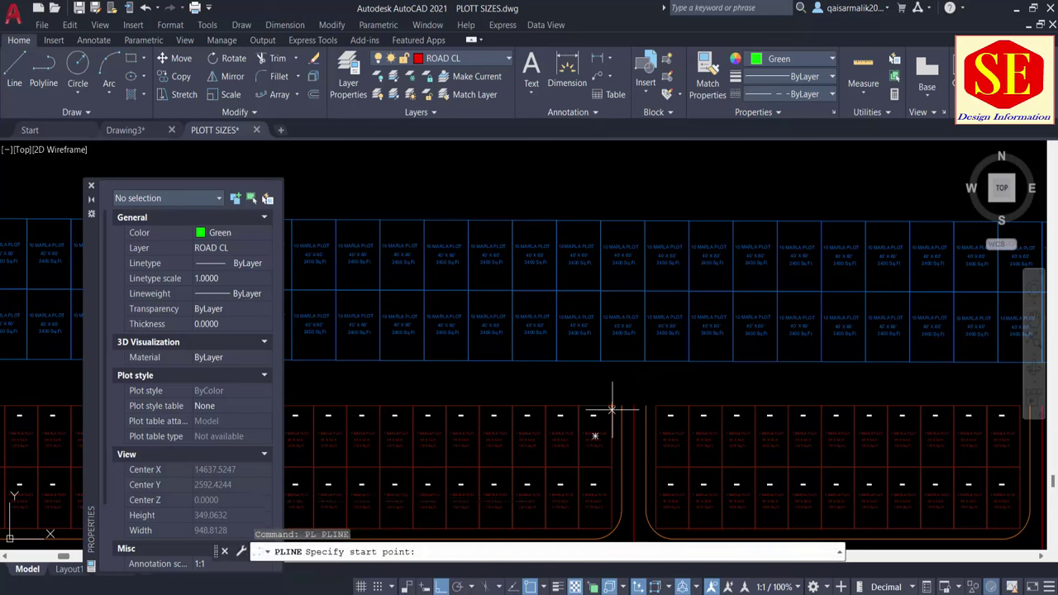
left_click(611, 408)
left_click(611, 194)
key("Return")
key("Return")
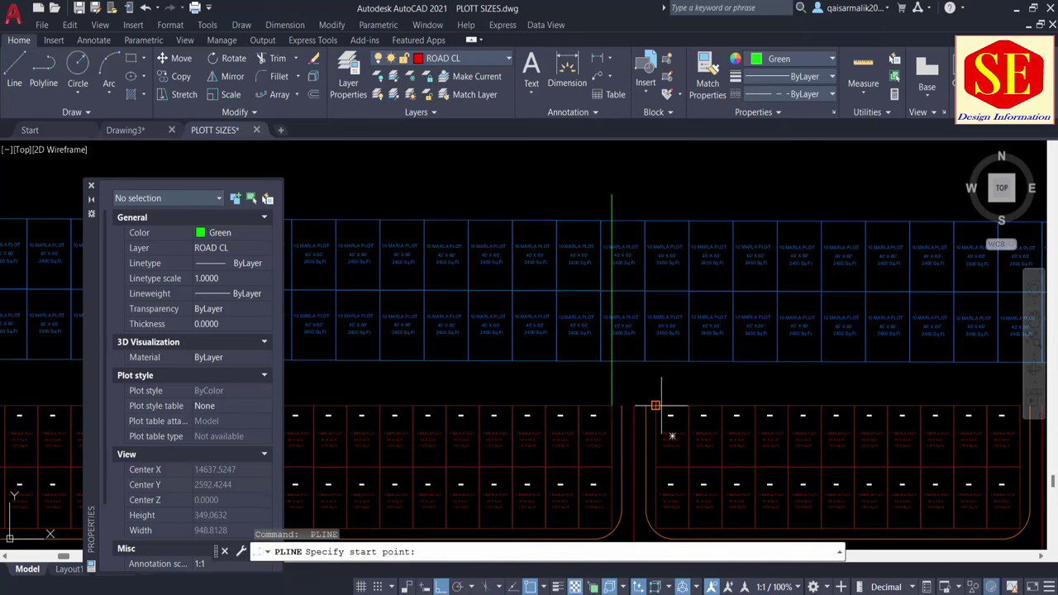
left_click(655, 405)
left_click(655, 194)
key("Escape")
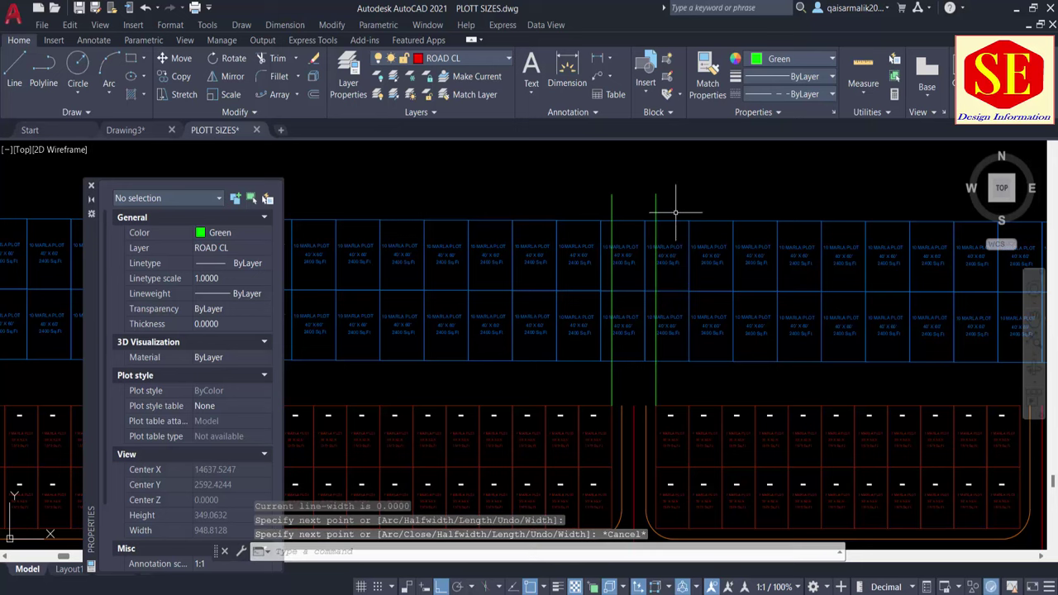
middle_click_drag(664, 195, 539, 258)
Step: Erase the two plots lying between the green road lines
type("m")
key("Return")
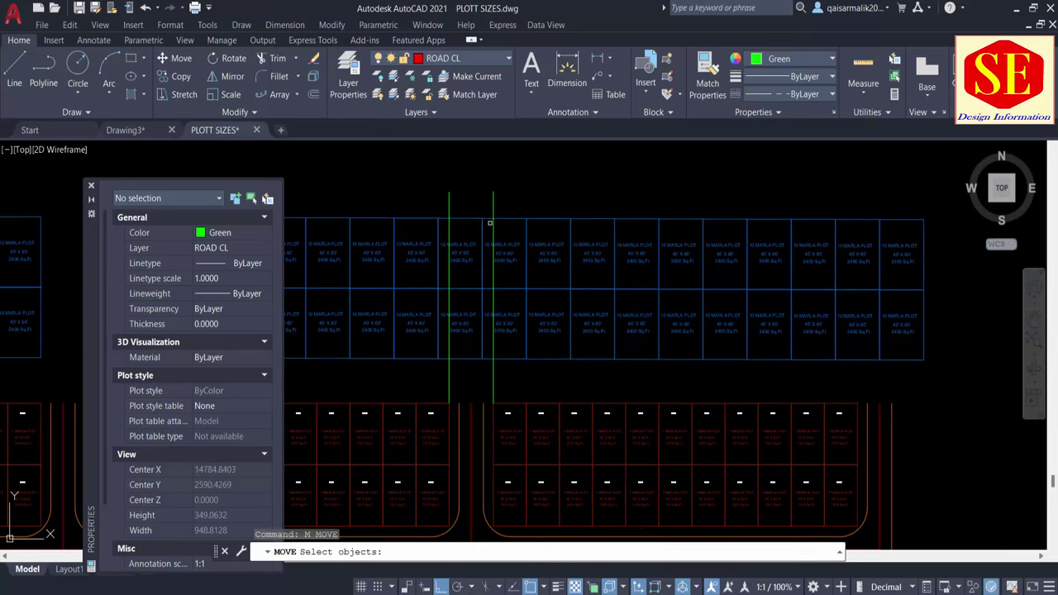
key("Escape")
left_click(487, 217)
key("Escape")
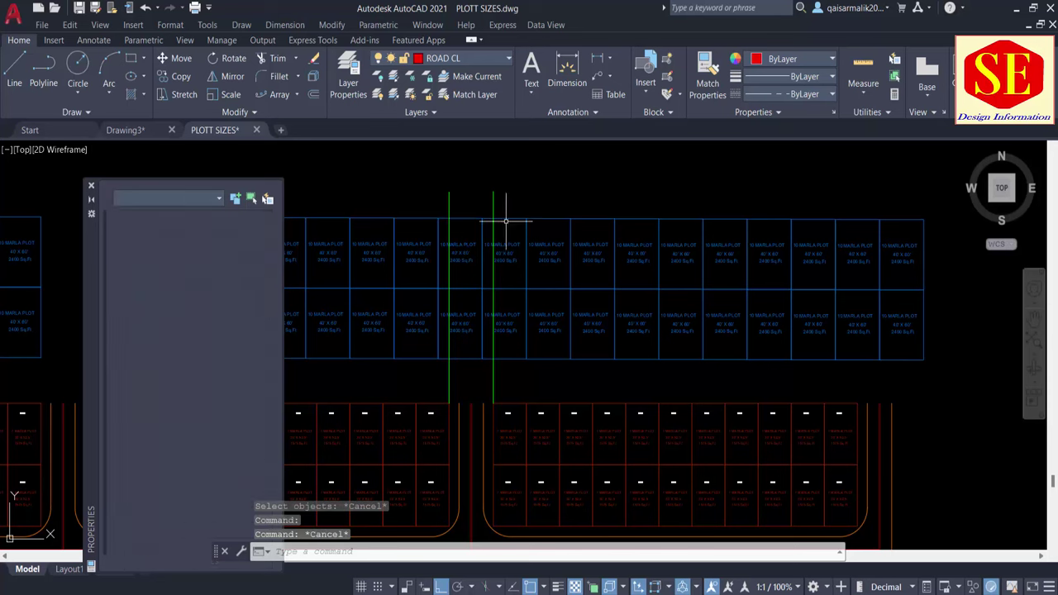
left_click(471, 201)
left_click(477, 364)
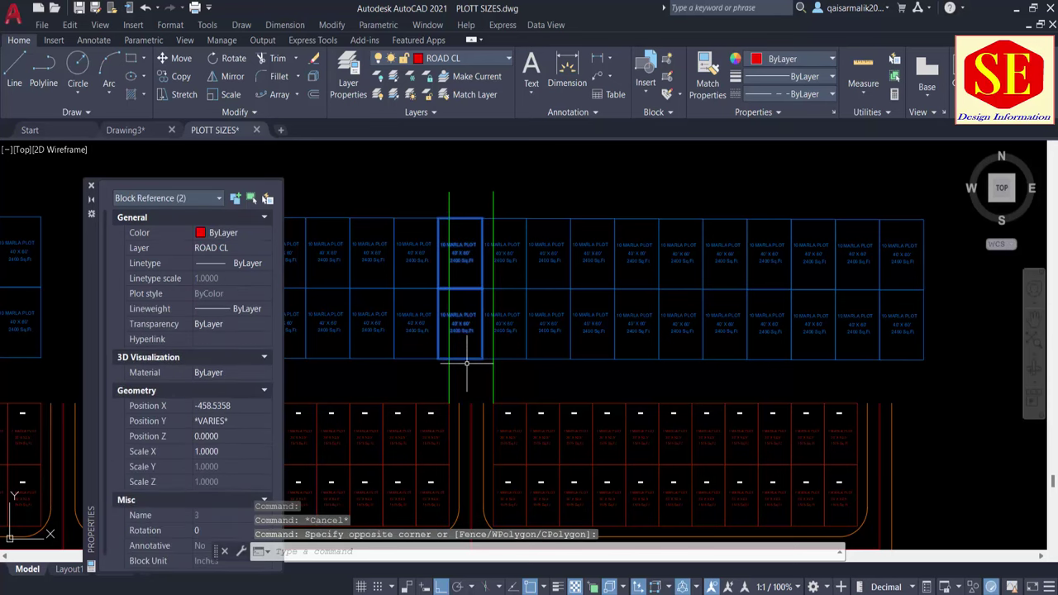
type("e")
key("Return")
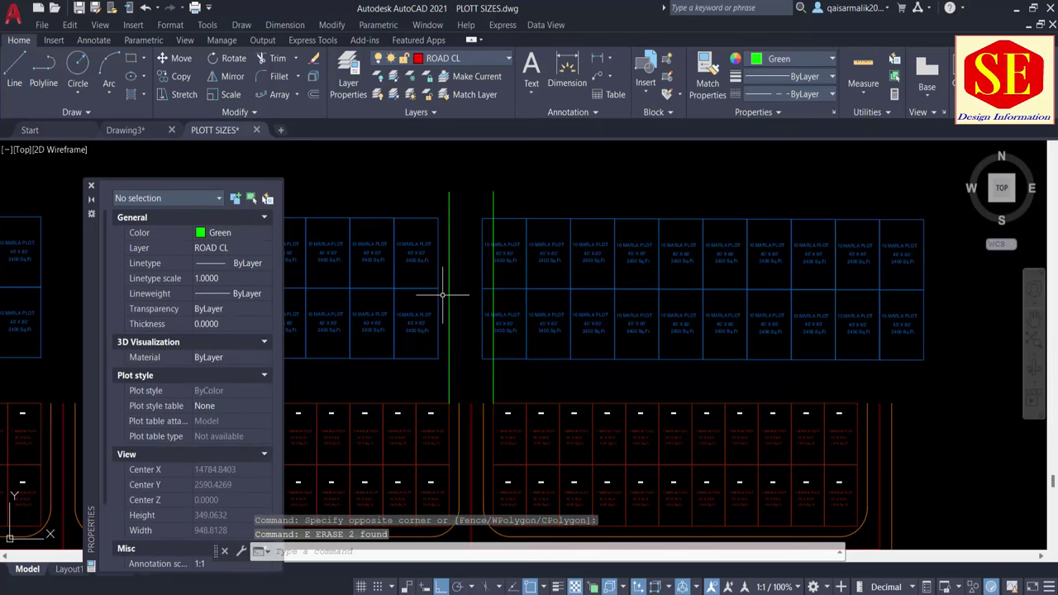
Step: Move the 21 right-hand plots against the green road line
type("m")
key("Return")
left_click(474, 209)
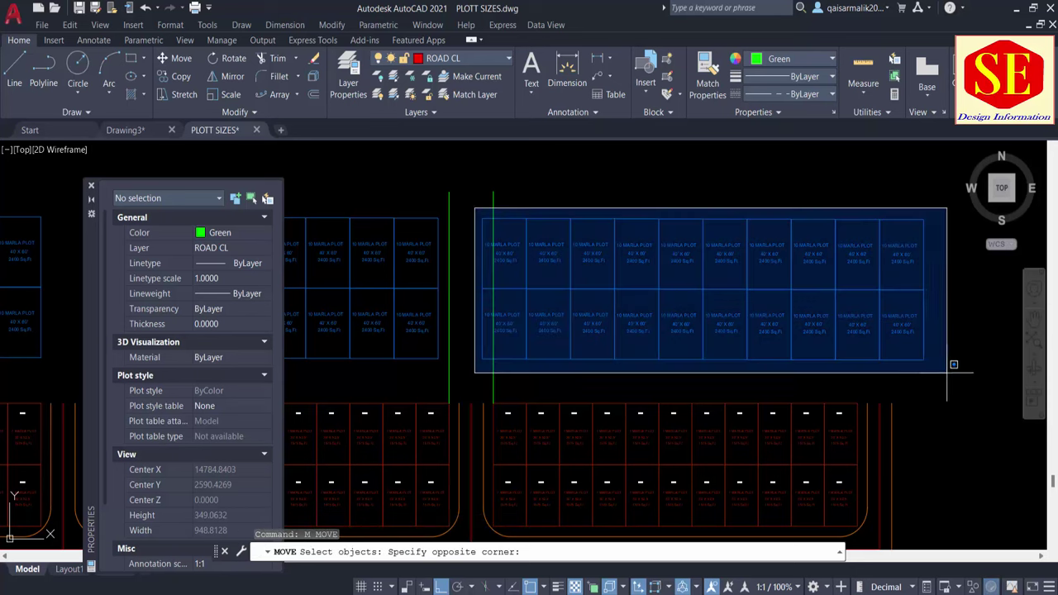
left_click(953, 363)
key("Return")
left_click(482, 359)
left_click(495, 359)
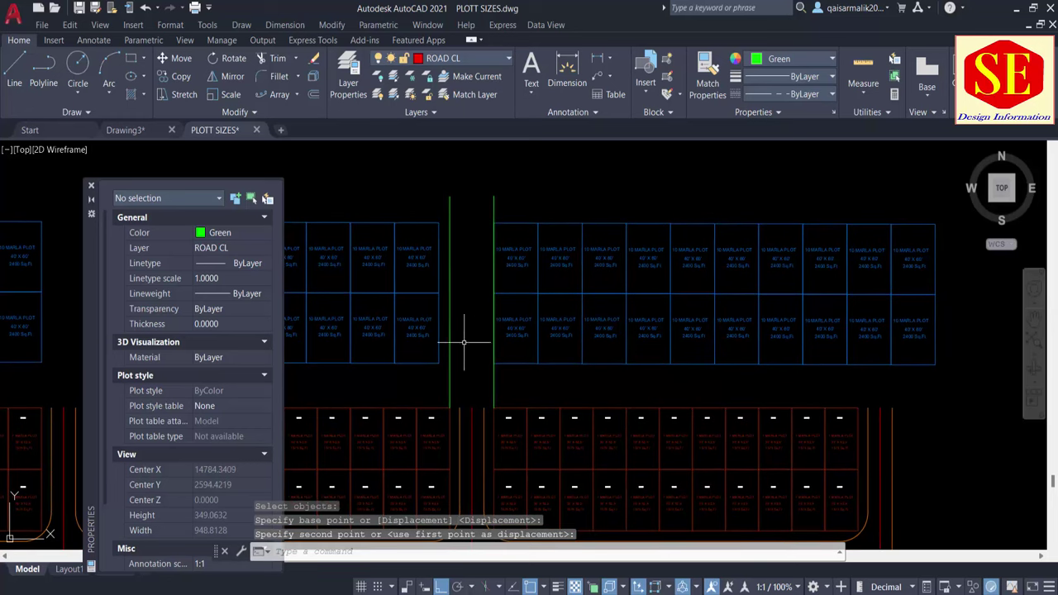
middle_click_drag(472, 350, 524, 345)
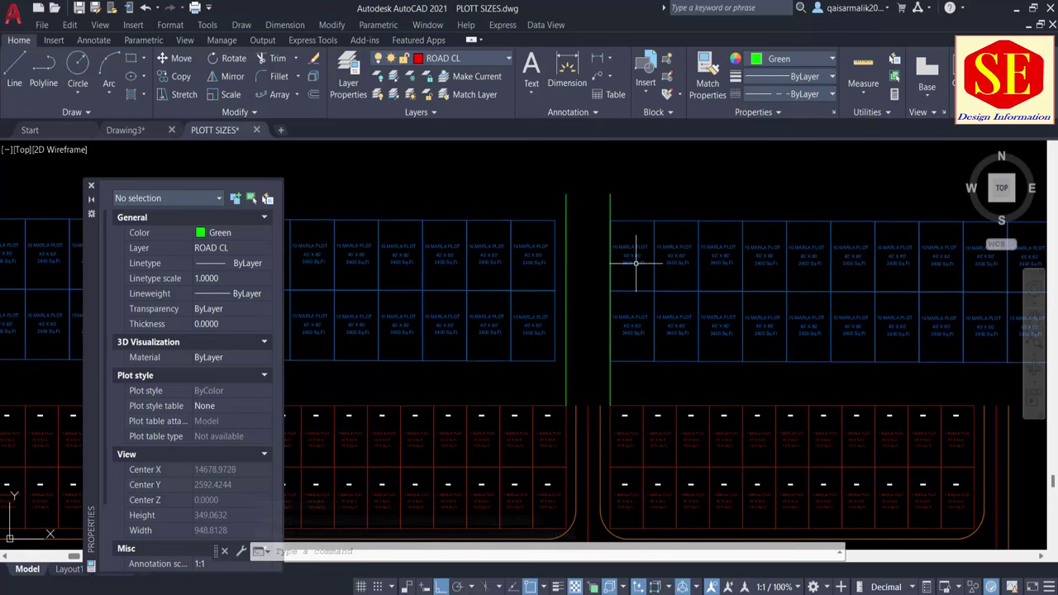
scroll(647, 271, "down", 2)
middle_click_drag(518, 323, 535, 318)
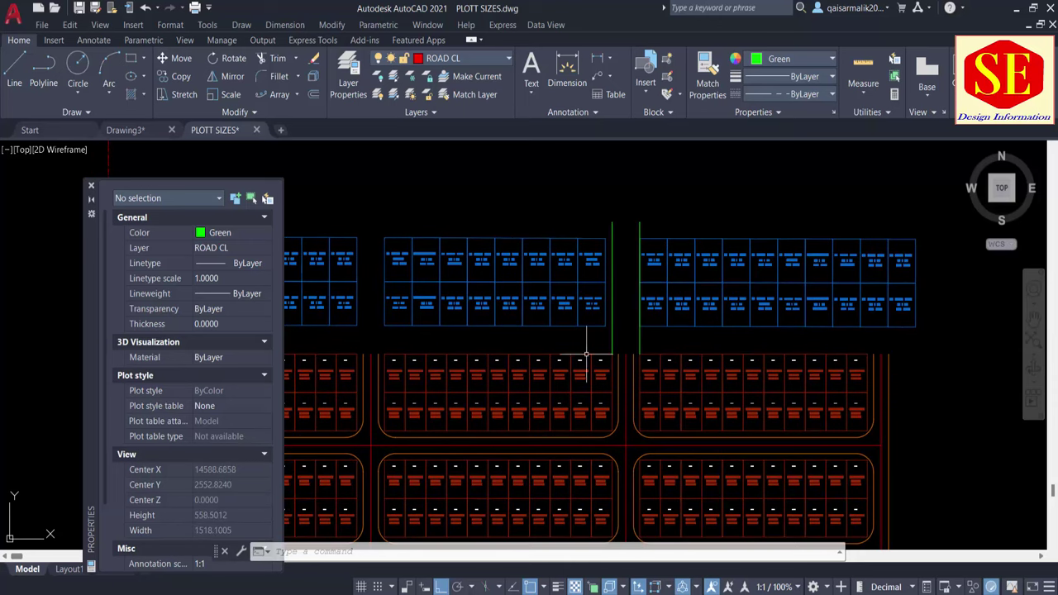
middle_click_drag(957, 343, 766, 284)
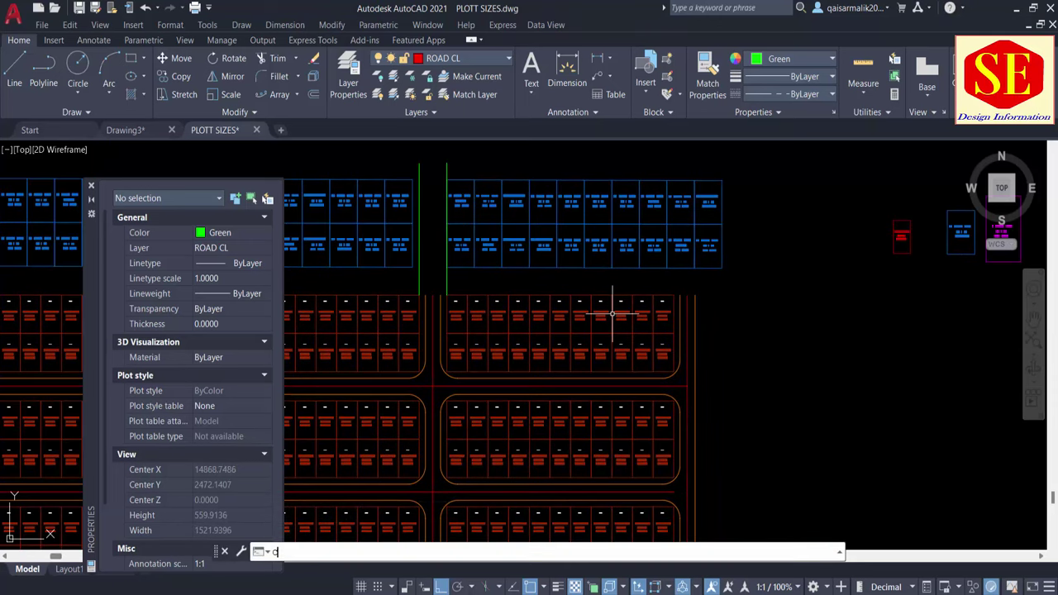
Step: Copy the two green road lines further right along the plot row
type("co")
key("Return")
scroll(459, 277, "up", 2)
left_click(464, 265)
left_click(388, 198)
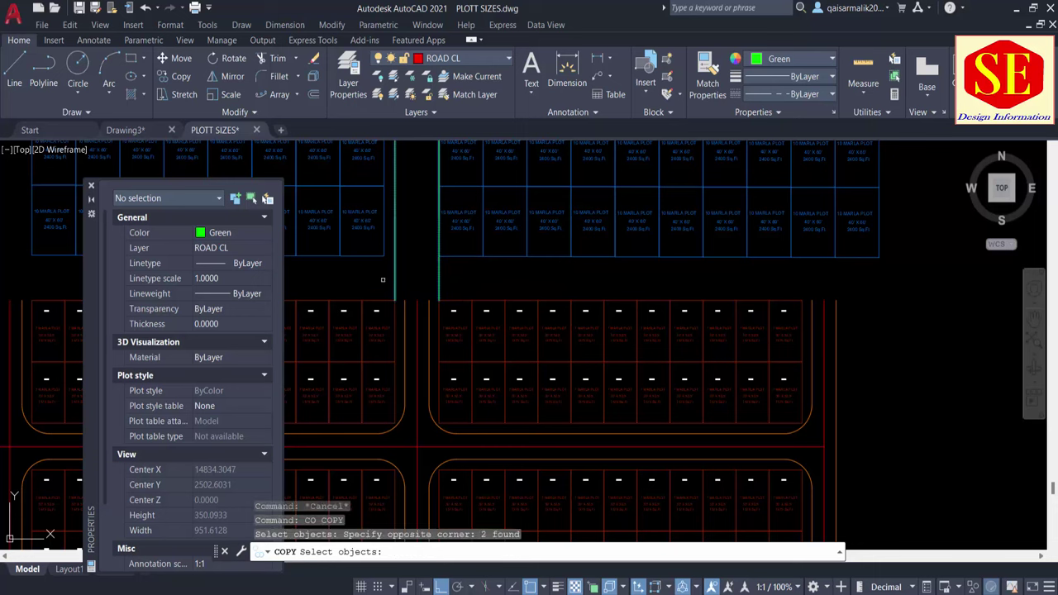
key("Return")
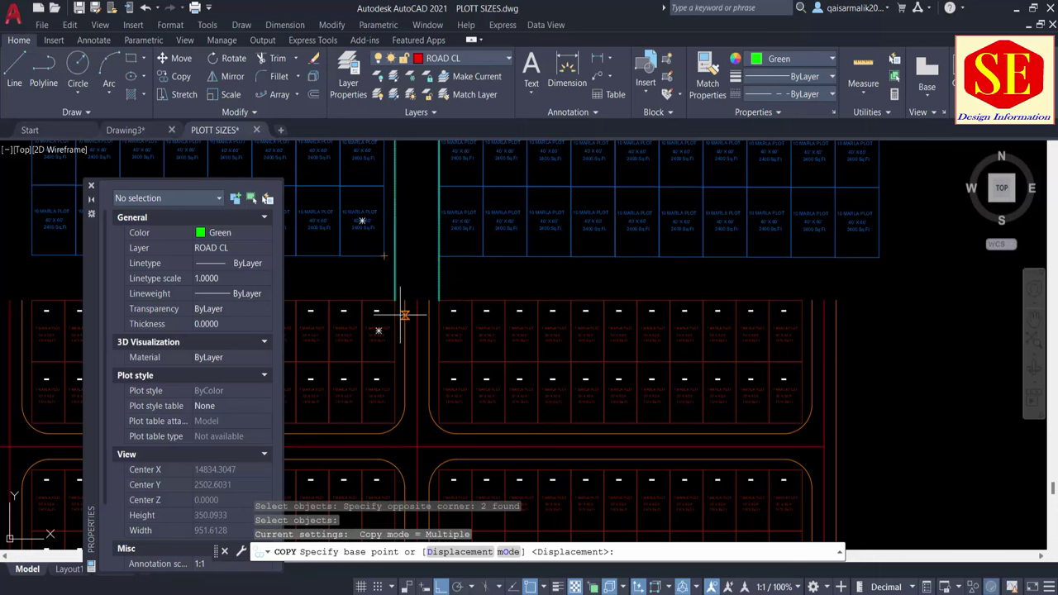
scroll(404, 315, "up", 4)
left_click(384, 293)
scroll(385, 293, "down", 3)
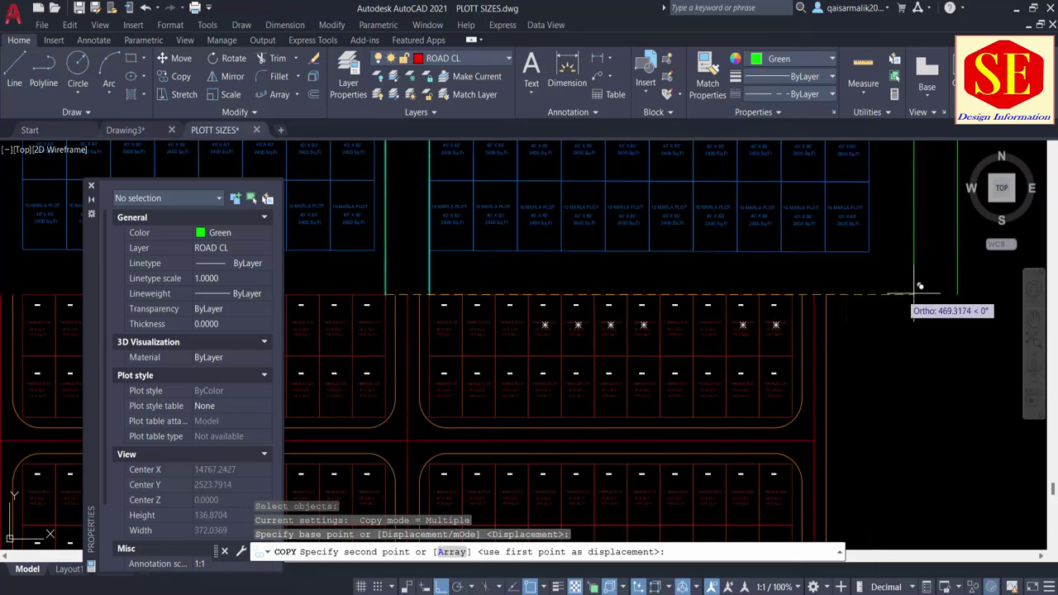
left_click(796, 285)
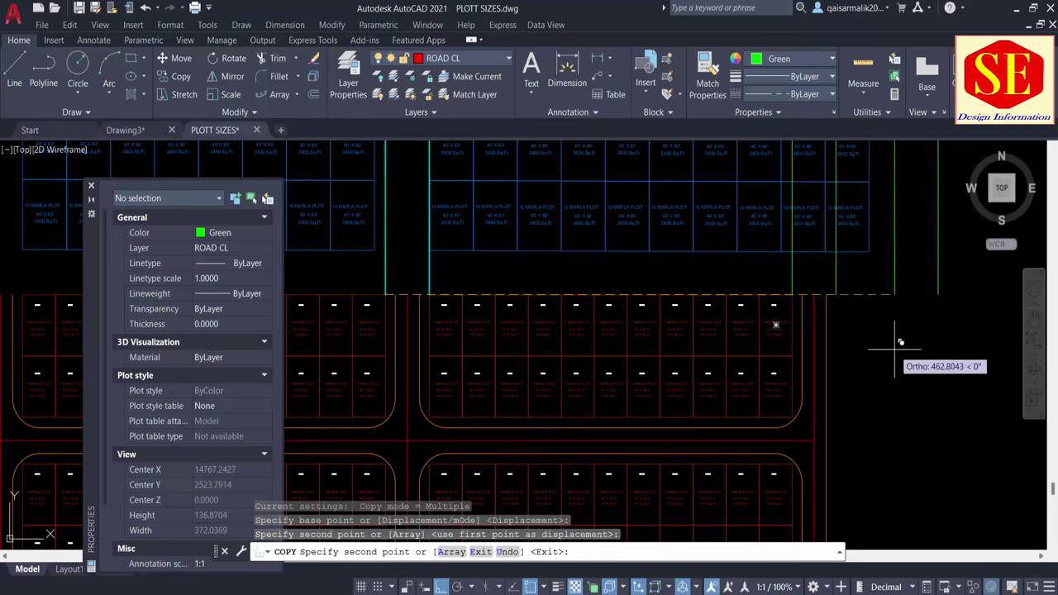
key("Escape")
middle_click_drag(885, 335, 887, 410)
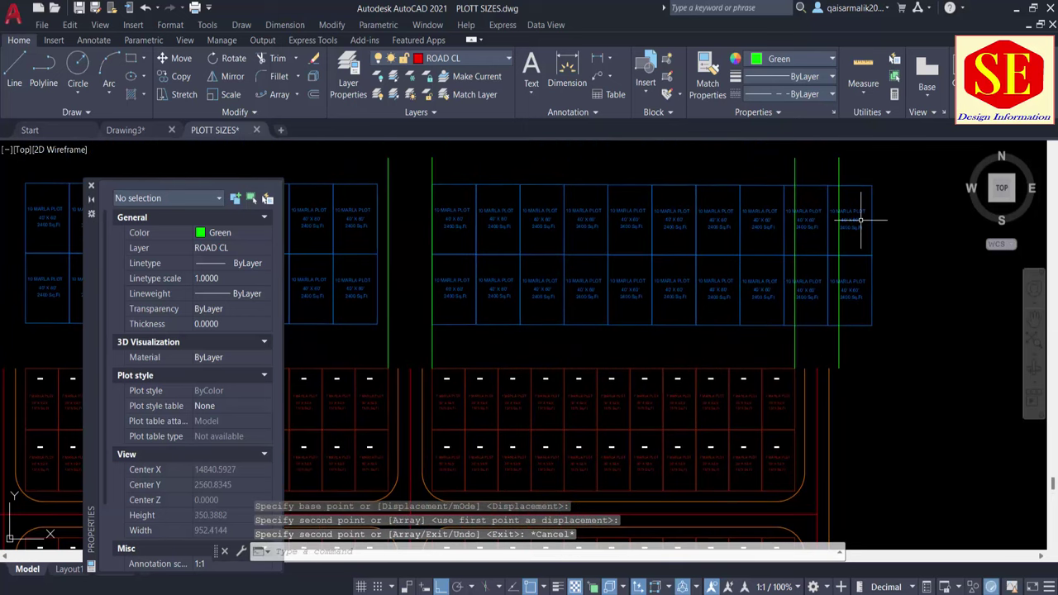
Step: Delete the two surplus 10 Marla plots at the end of the blue row
middle_click_drag(855, 190, 854, 216)
left_click(814, 201)
left_click(814, 290)
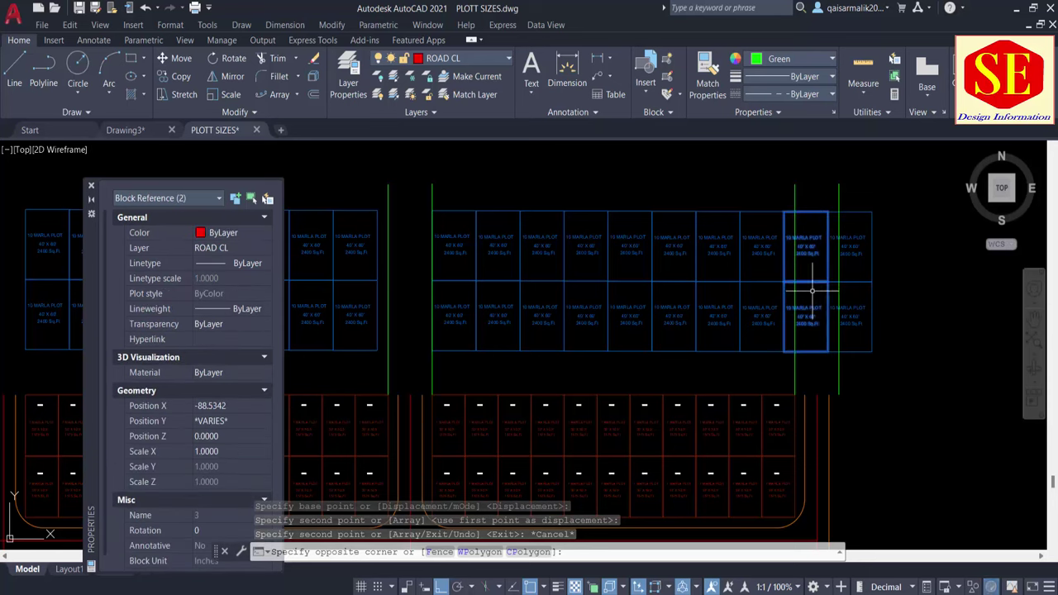
key("Delete")
left_click(860, 248)
left_click(860, 314)
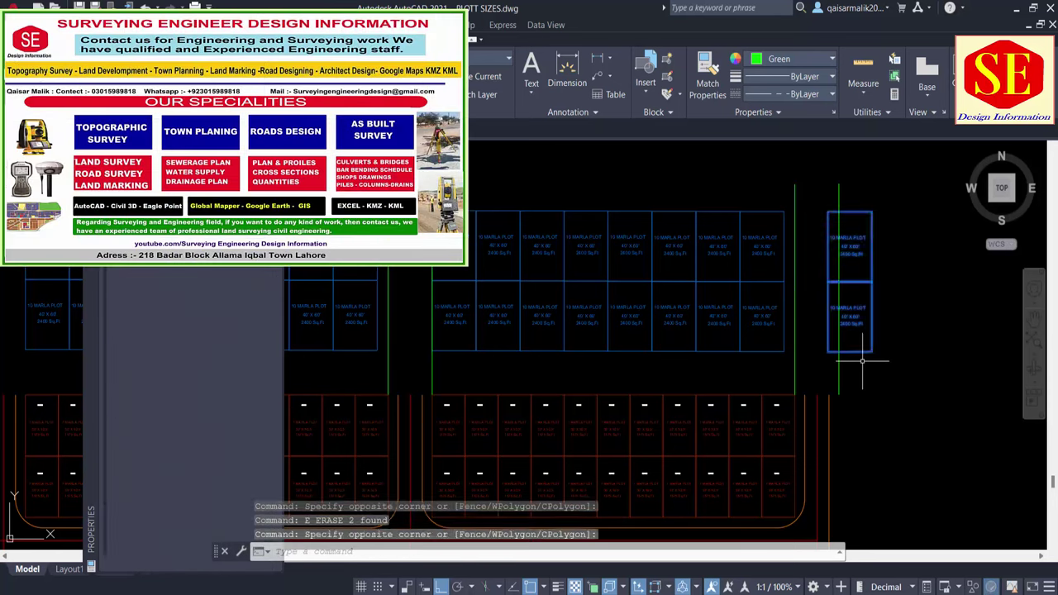
key("Delete")
Step: Move the 16-object blue plot block slightly to its new position
middle_click_drag(682, 382, 709, 372)
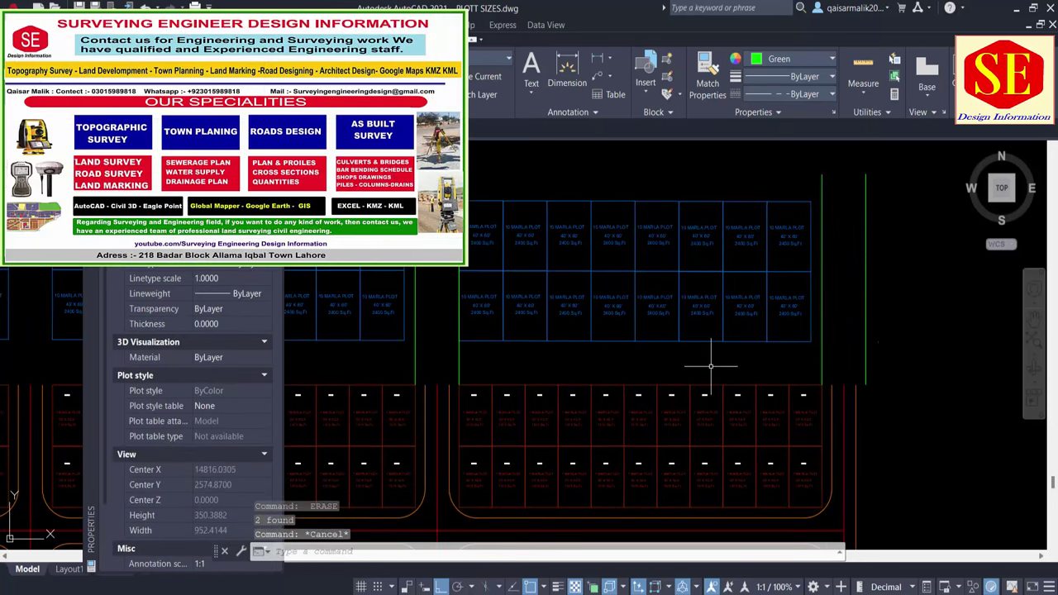
type("m")
key("Return")
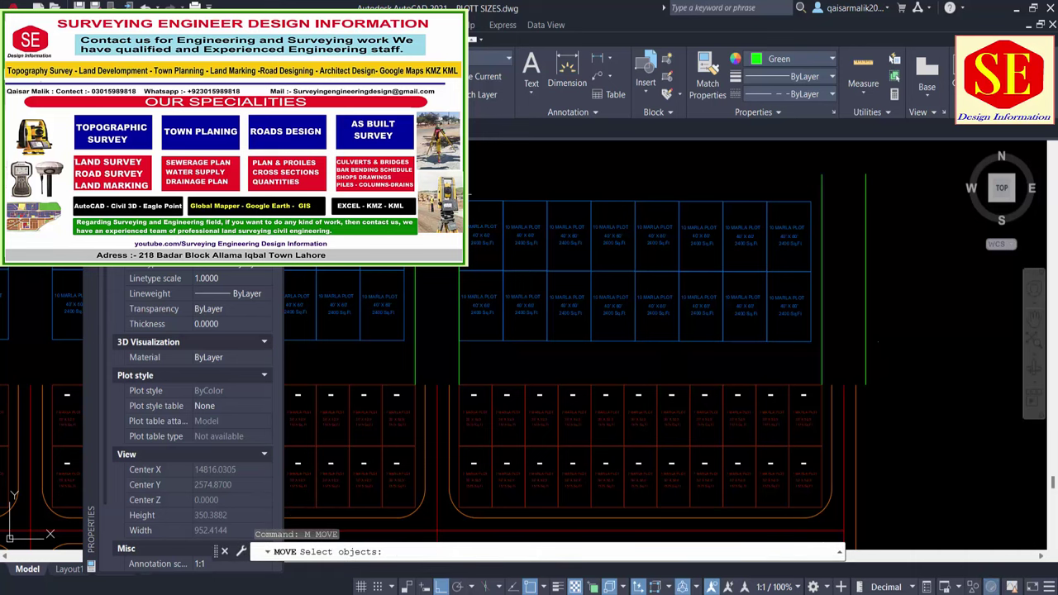
left_click(443, 194)
left_click(824, 350)
key("Return")
left_click(662, 351)
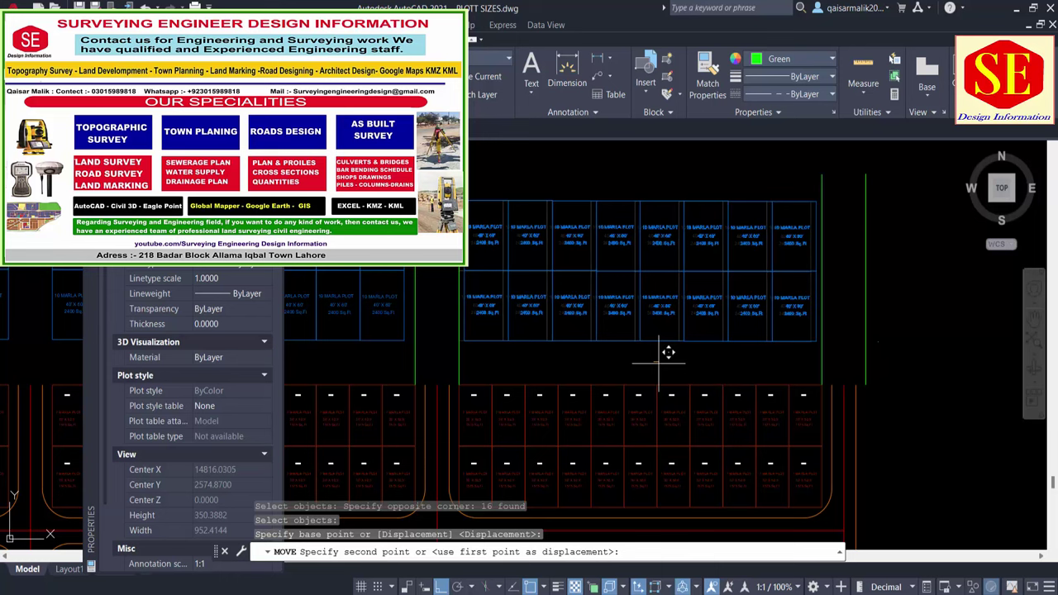
left_click(659, 361)
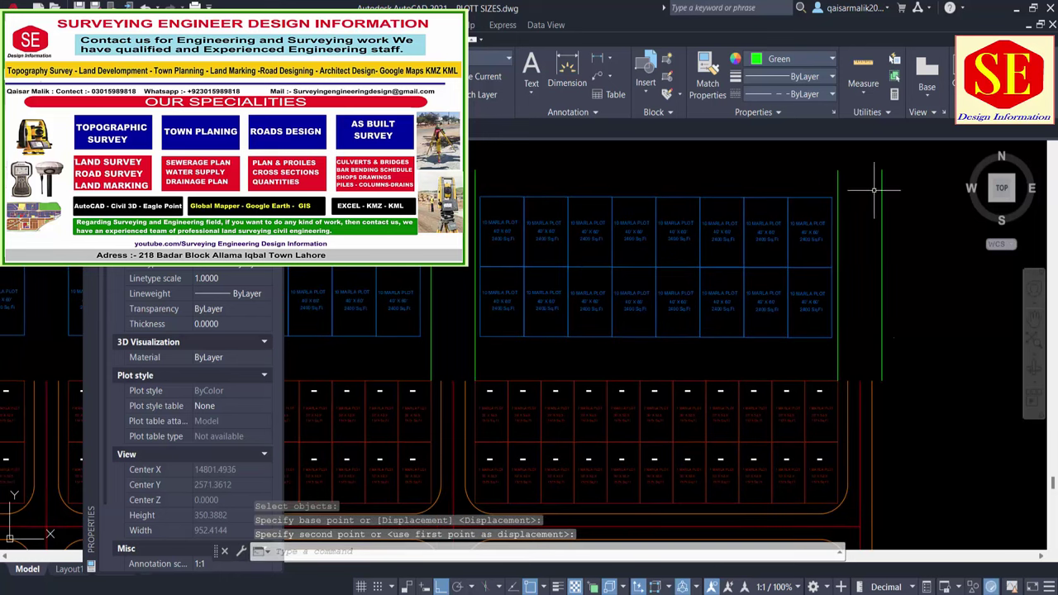
middle_click_drag(419, 203, 639, 189)
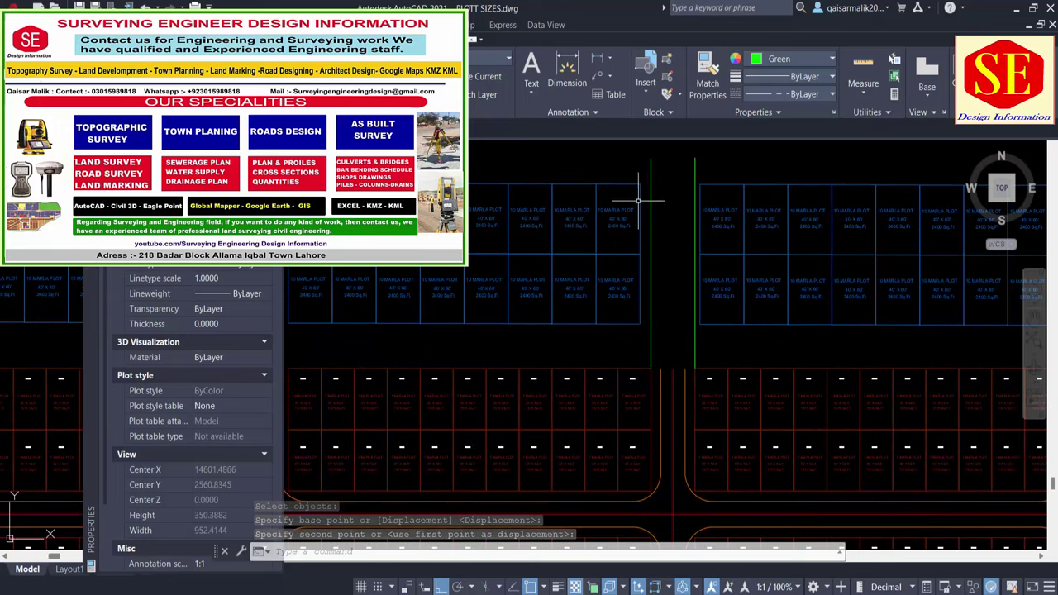
scroll(623, 234, "down", 2)
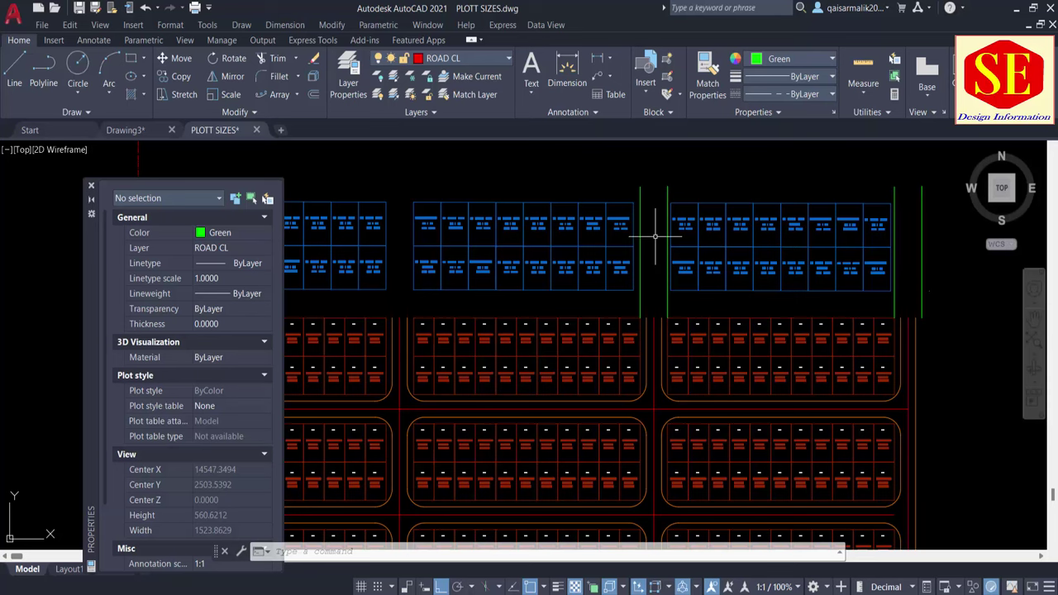
scroll(713, 349, "down", 2)
Step: Start a COPY of the blue 10 Marla blocks, selecting all 57 plot objects
type("co")
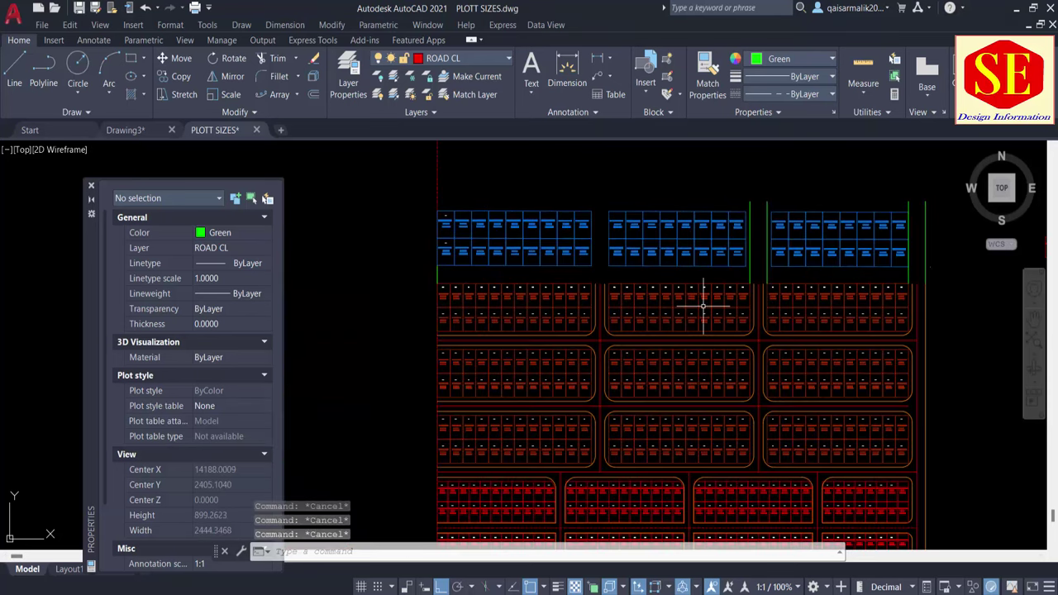
key("Return")
left_click(395, 213)
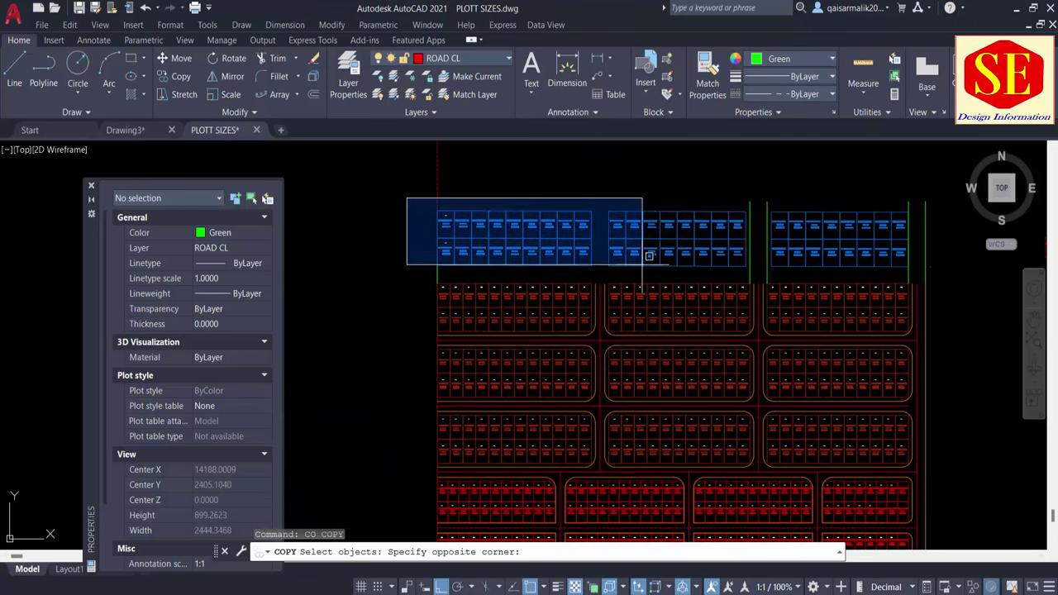
left_click(932, 272)
left_click(935, 273)
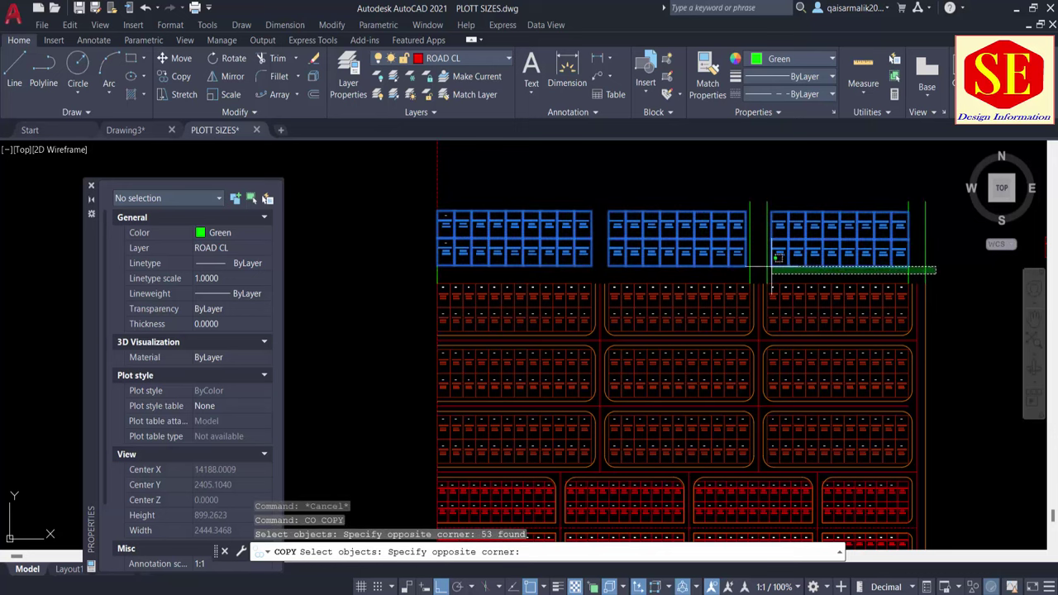
left_click(715, 276)
scroll(436, 276, "up", 4)
key("Return")
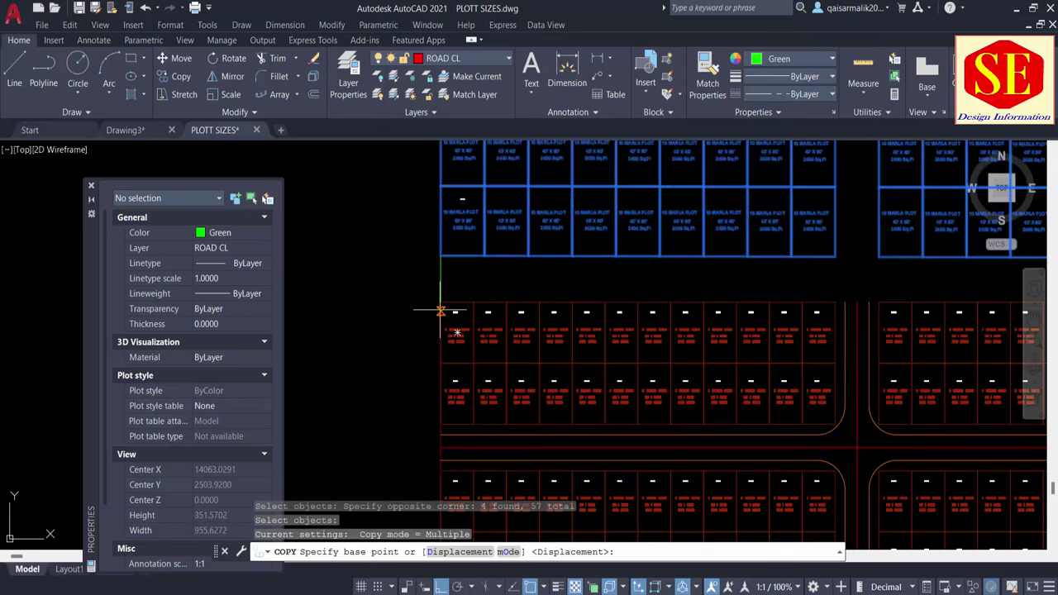
Step: Place two copies of the blue plot blocks stacked upward from the block corner
left_click(441, 302)
middle_click_drag(449, 230, 449, 330)
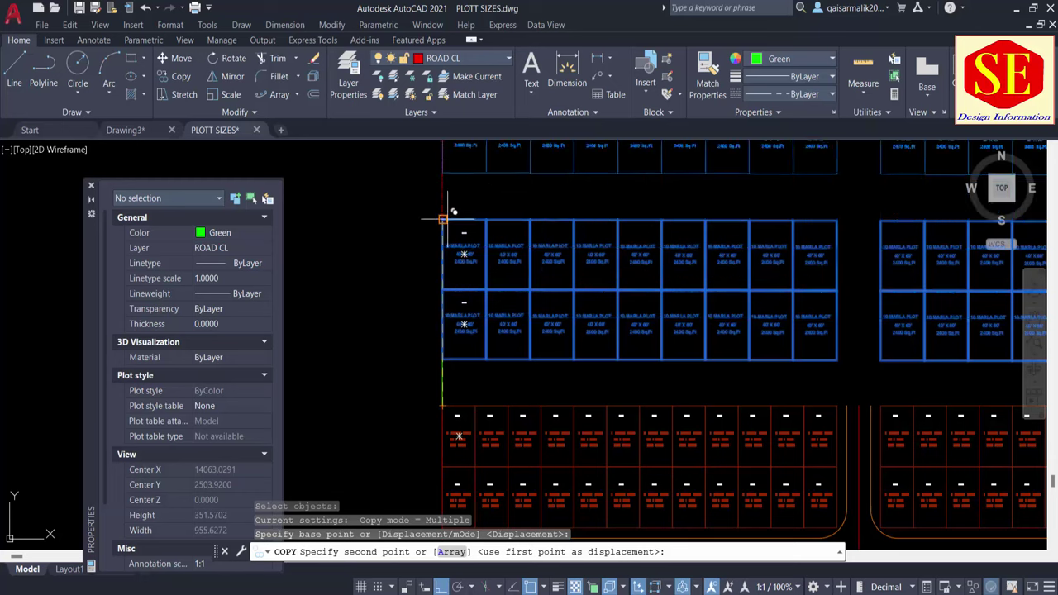
scroll(451, 217, "up", 3)
middle_click_drag(437, 190, 441, 349)
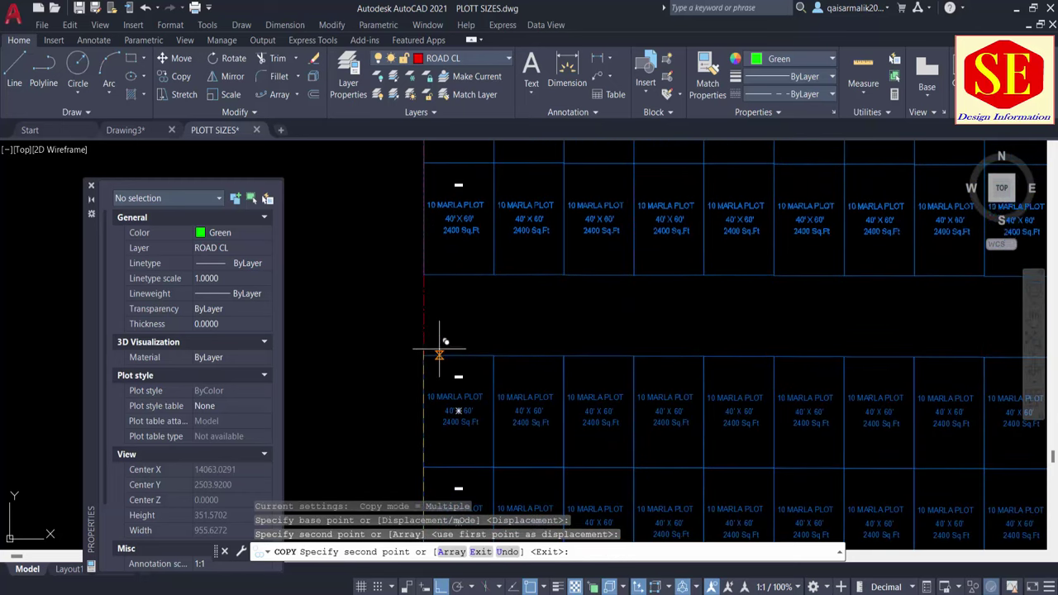
scroll(423, 354, "down", 4)
left_click(432, 286)
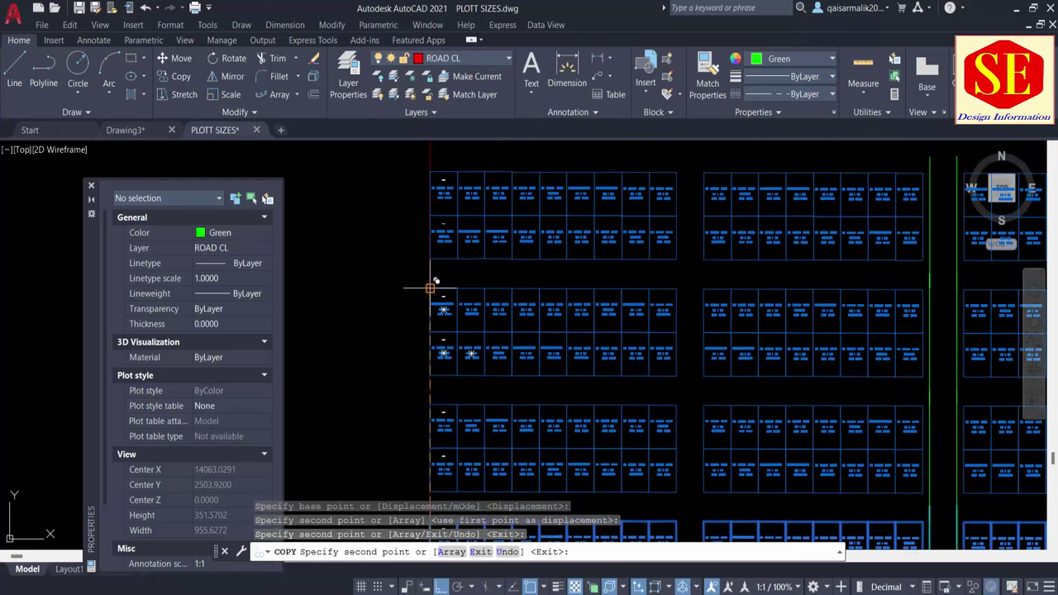
left_click(453, 246)
scroll(453, 246, "down", 2)
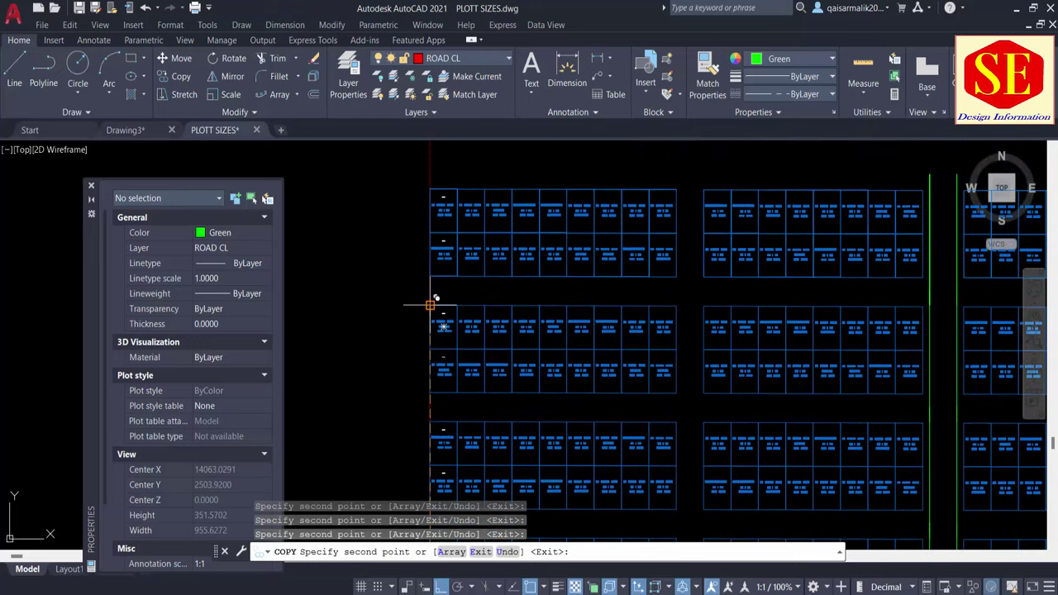
scroll(433, 302, "down", 2)
middle_click_drag(628, 366, 615, 316)
key("Escape")
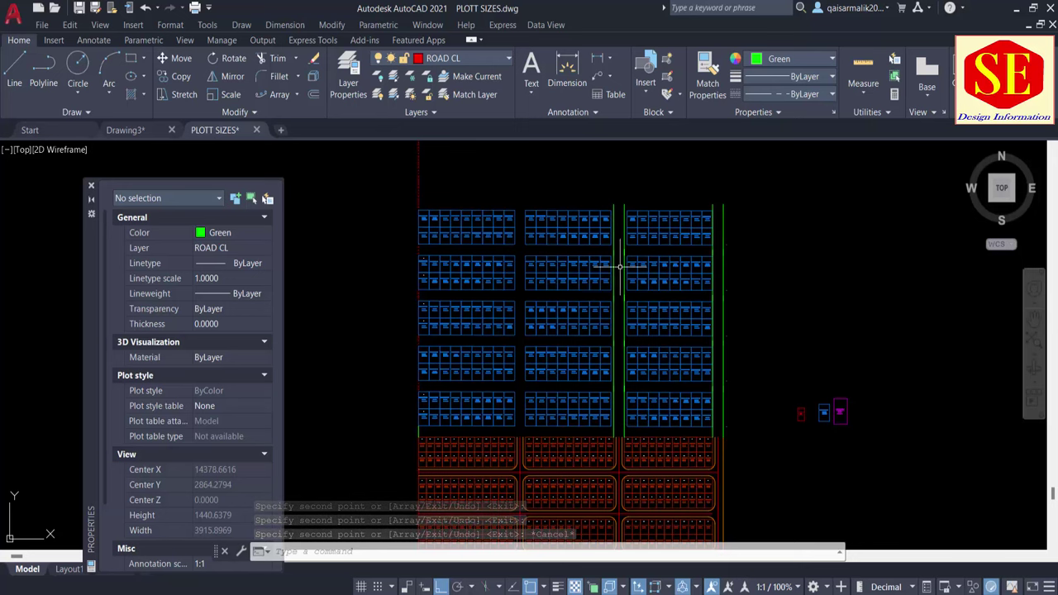
Step: Erase the stray green road line segments running through the stacked plot blocks
scroll(628, 252, "up", 2)
left_click(635, 253)
left_click(614, 170)
type("E")
key("Return")
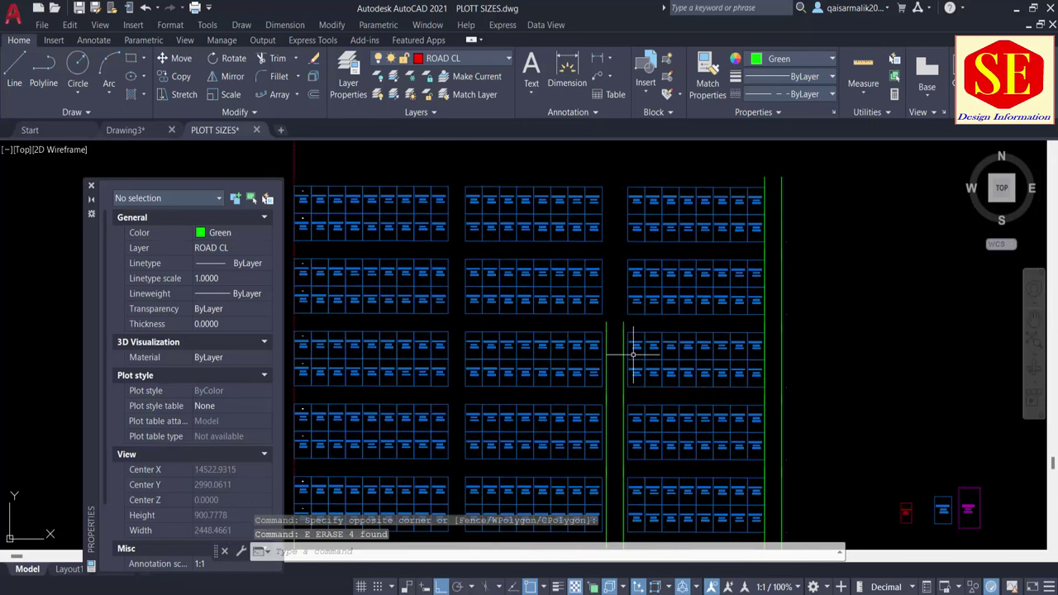
left_click(622, 389)
key("Delete")
middle_click_drag(668, 401, 723, 364)
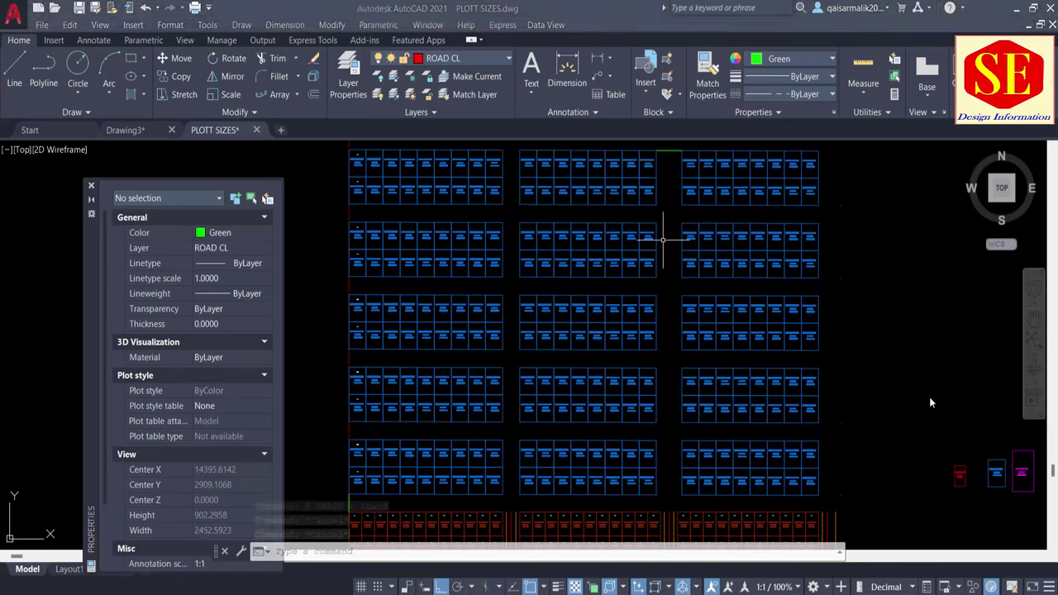
Step: Draw a vertical road polyline up through the gap between the blue plot groups
type("PL")
key("Return")
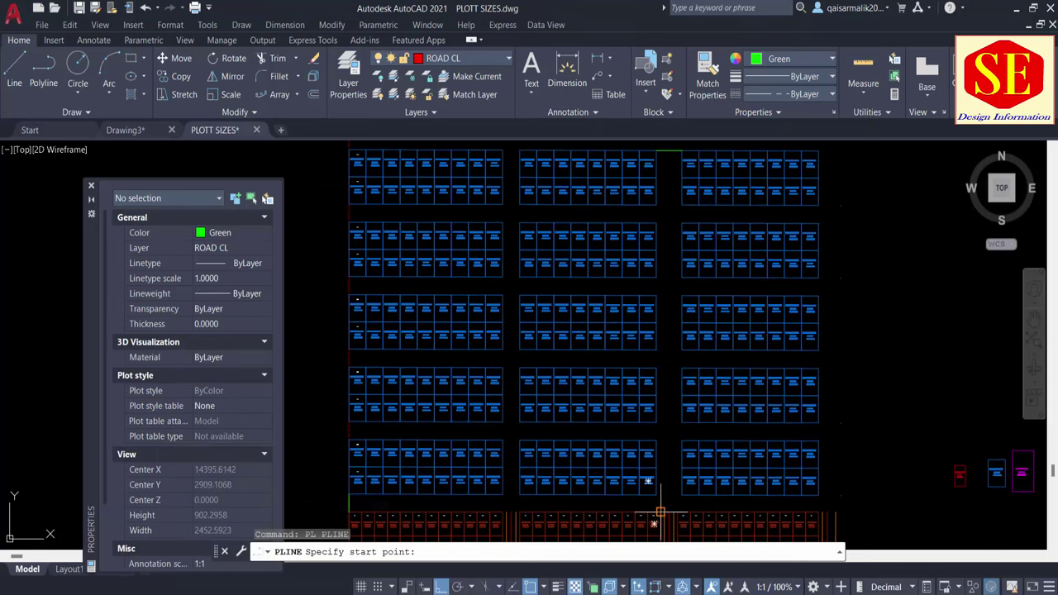
scroll(661, 513, "up", 3)
scroll(661, 513, "up", 2)
left_click(667, 507)
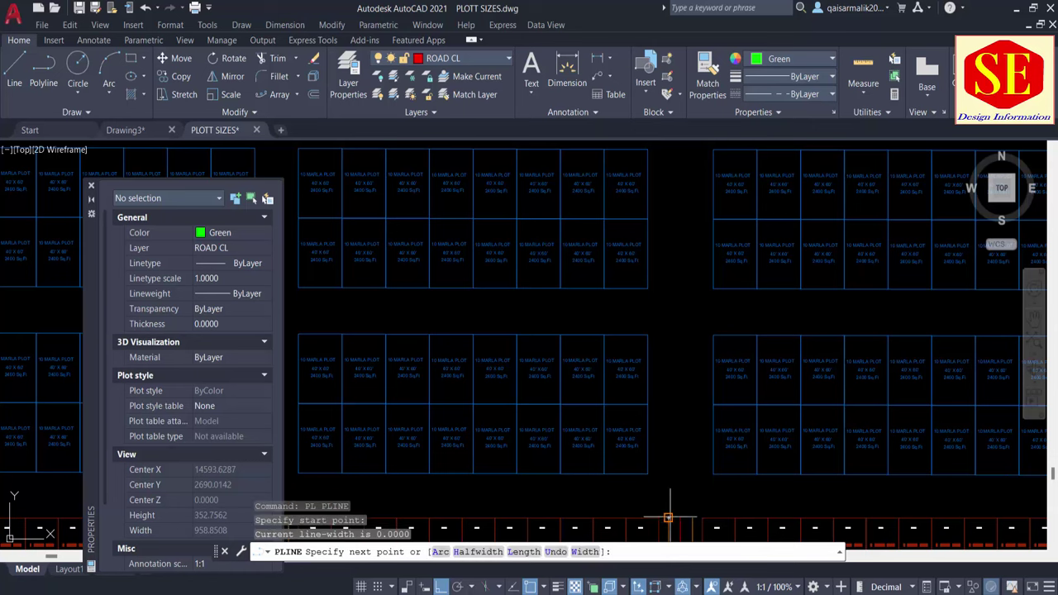
scroll(668, 508, "down", 2)
scroll(686, 272, "up", 3)
left_click(678, 281)
scroll(692, 353, "down", 1)
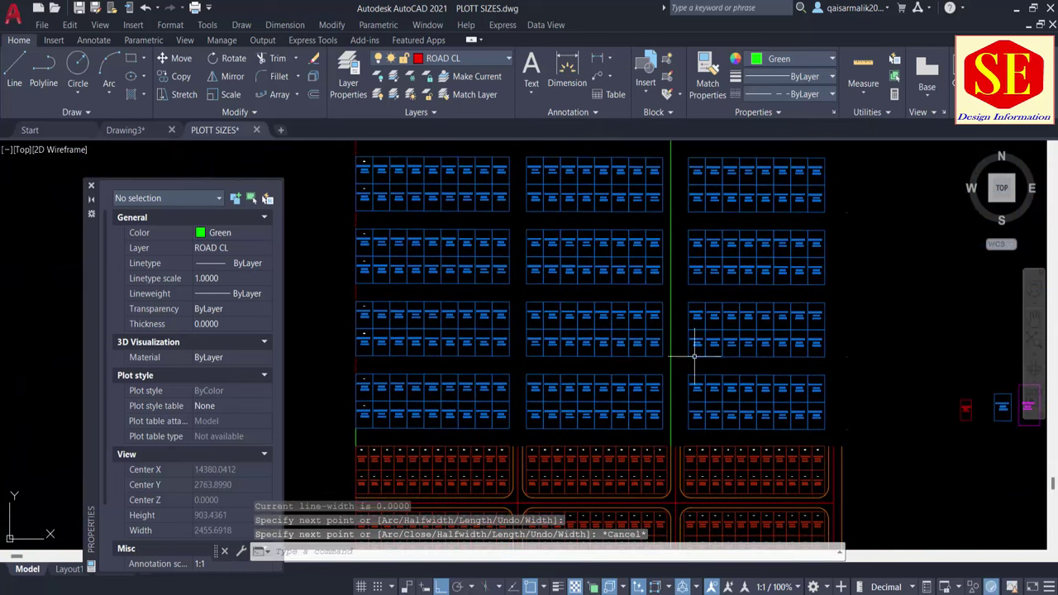
key("Return")
key("Return")
Step: Draw two more vertical road polylines alongside the first one
left_click(674, 445)
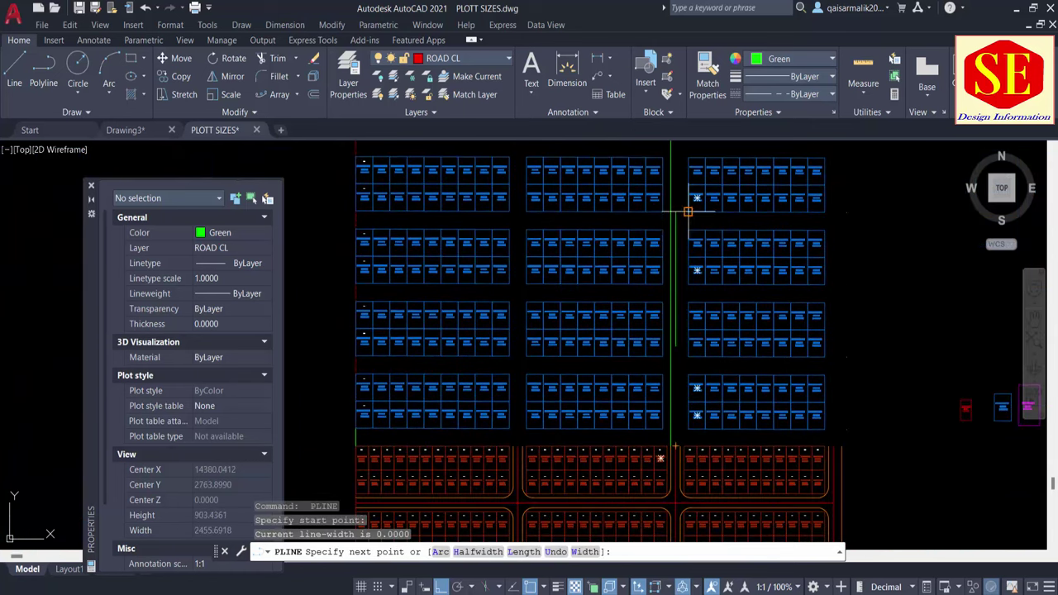
scroll(685, 281, "up", 2)
middle_click_drag(687, 168, 666, 181)
left_click(666, 181)
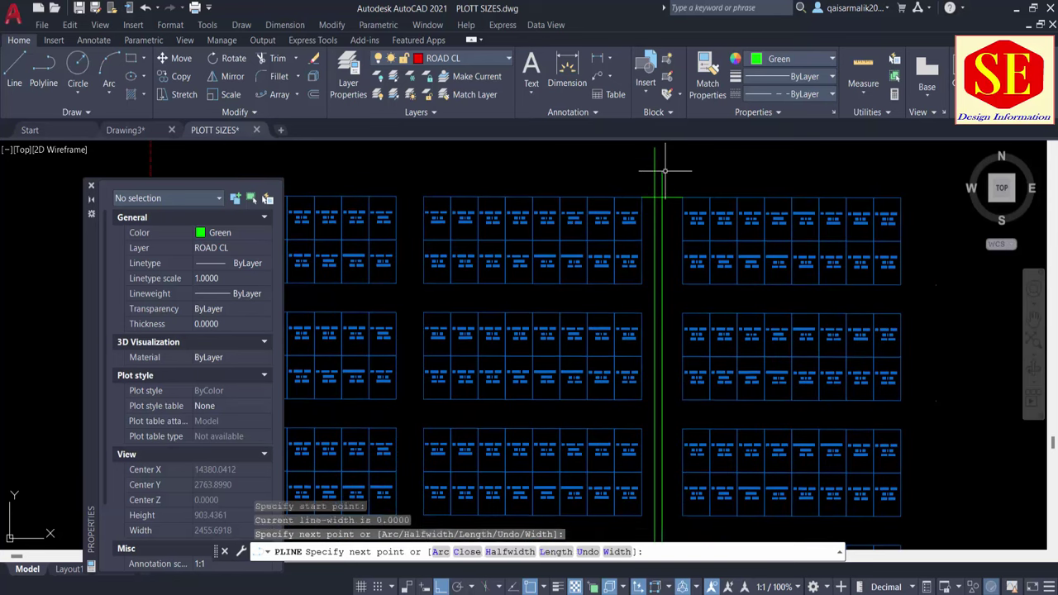
middle_click_drag(666, 331, 674, 207)
middle_click_drag(673, 528, 701, 405)
key("Return")
key("Return")
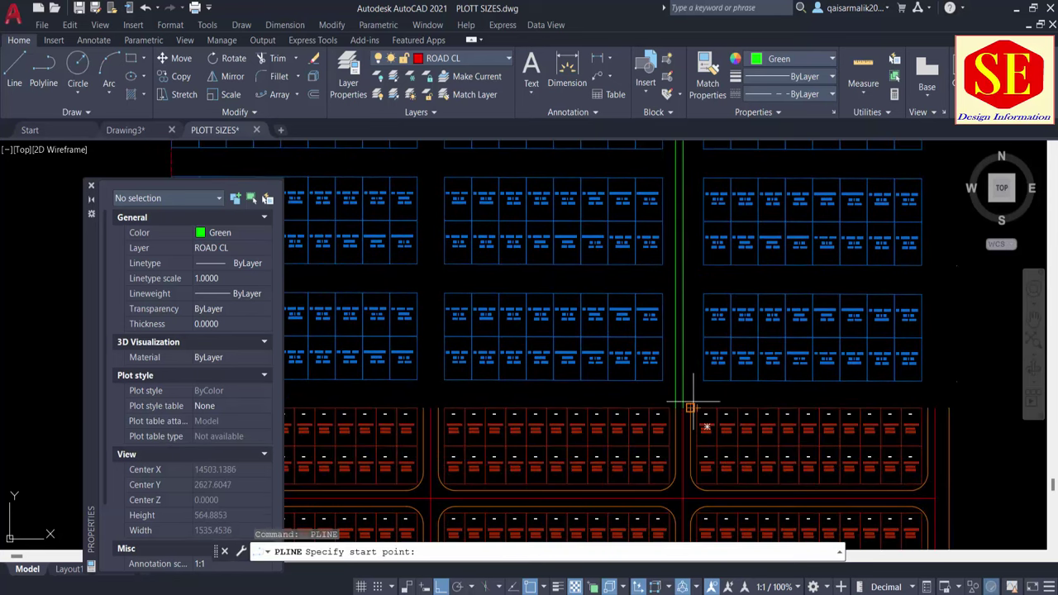
left_click(690, 407)
scroll(696, 405, "down", 3)
scroll(694, 273, "up", 1)
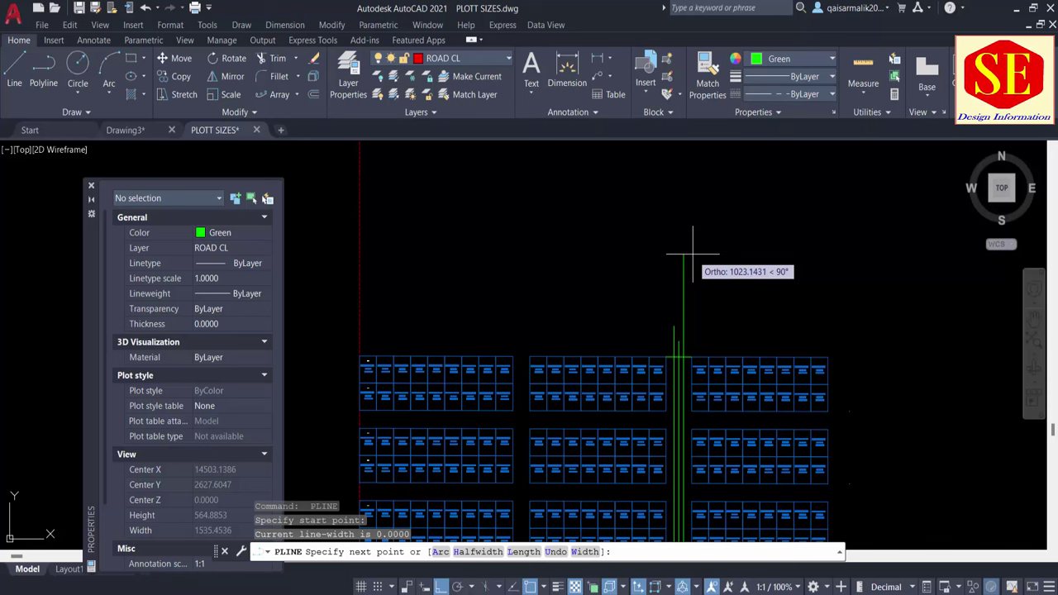
left_click(690, 319)
scroll(685, 314, "up", 2)
key("Escape")
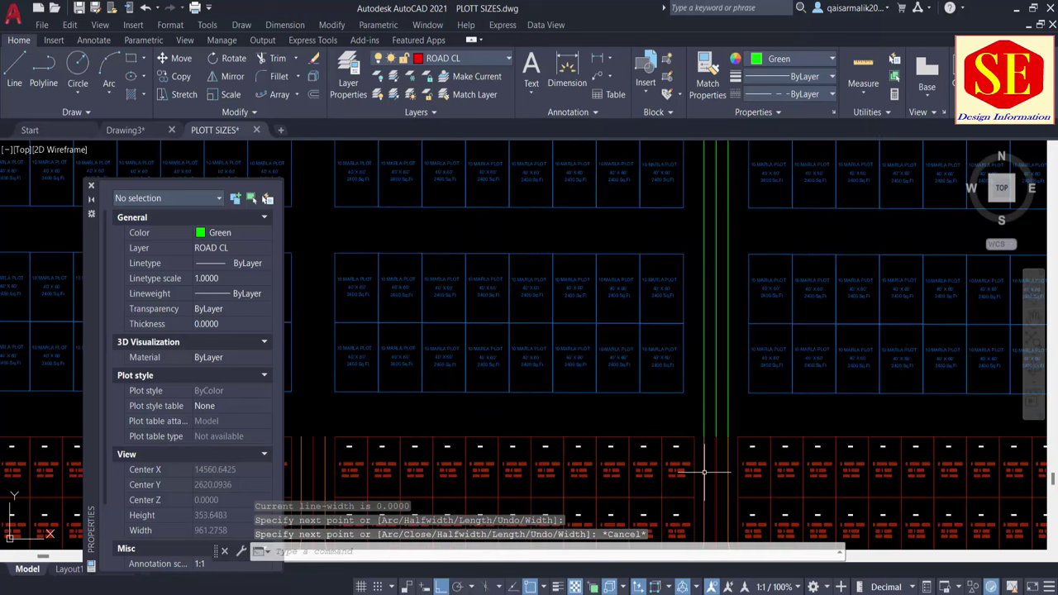
Step: Match two green lines to the red road line's style
type("m")
key("Return")
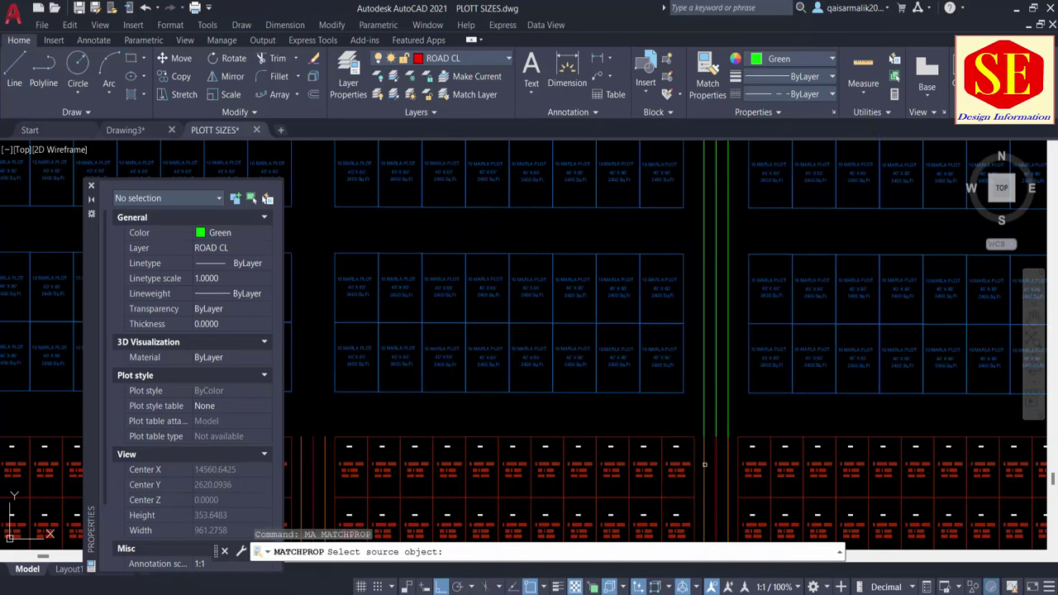
left_click(703, 467)
left_click(716, 423)
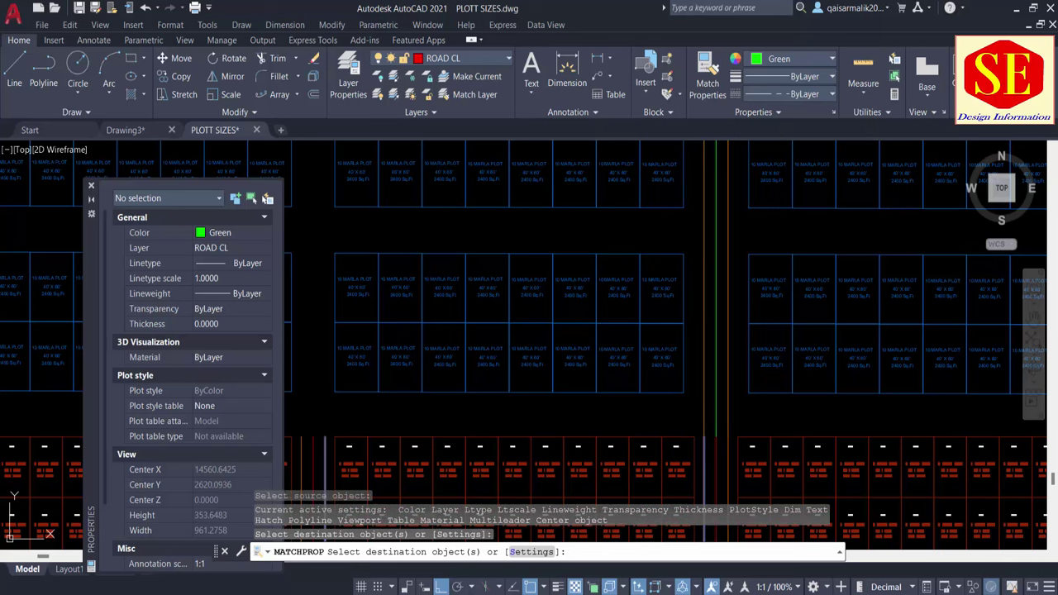
key("Return")
key("Return")
left_click(705, 446)
left_click(715, 423)
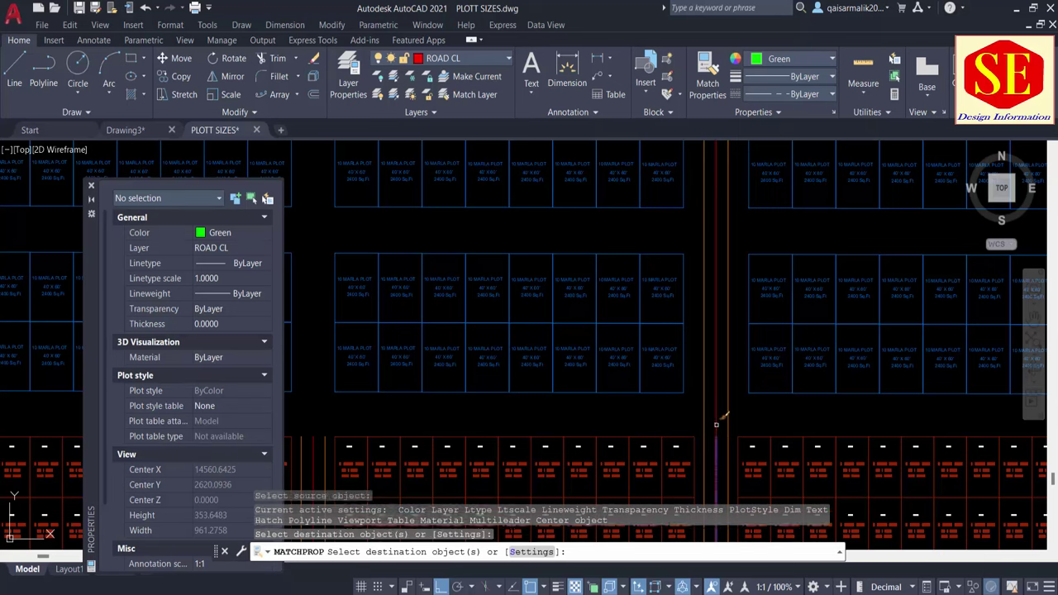
key("Escape")
scroll(716, 413, "down", 3)
middle_click_drag(715, 406, 739, 195)
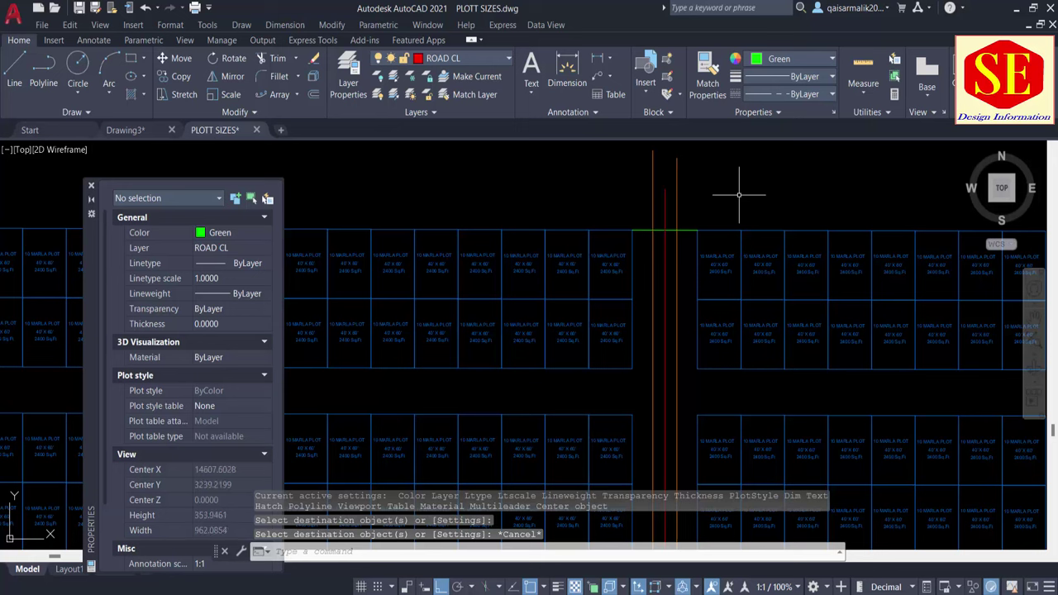
Step: Fence-trim the road lines above the green guide line, then erase the guide line
type("tr")
key("Return")
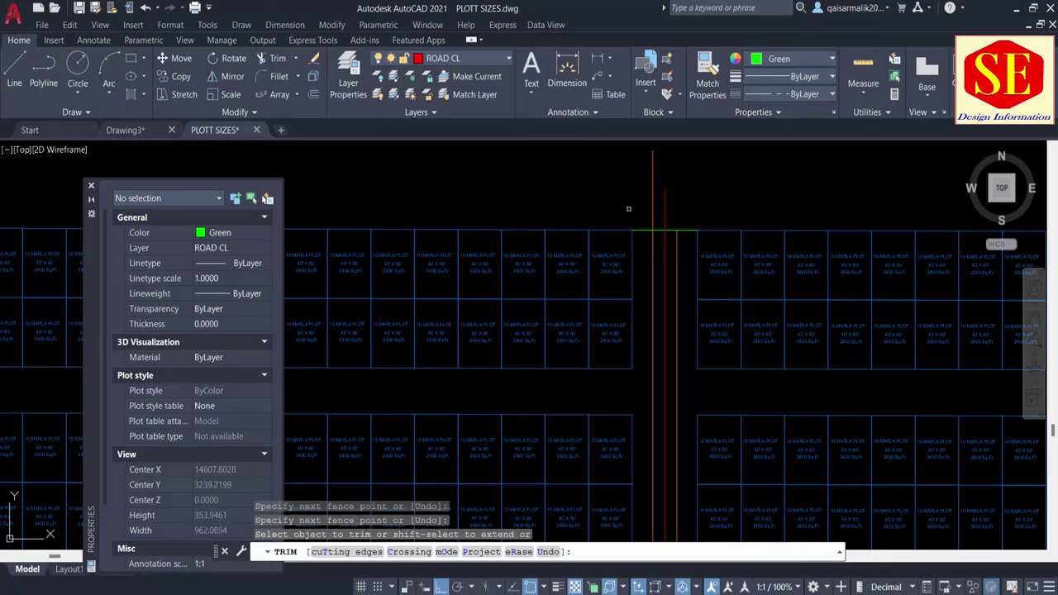
left_click_drag(695, 199, 634, 239)
key("Escape")
type("e")
key("Return")
Step: Begin copying the three vertical road lines, then cancel the copy
type("co")
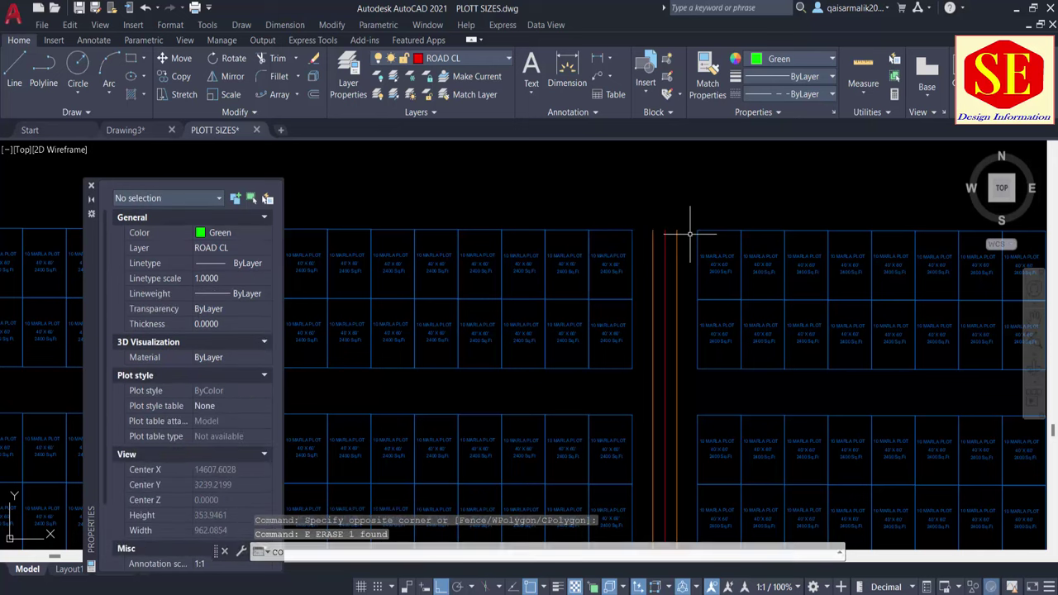
key("Return")
left_click(651, 311)
key("Return")
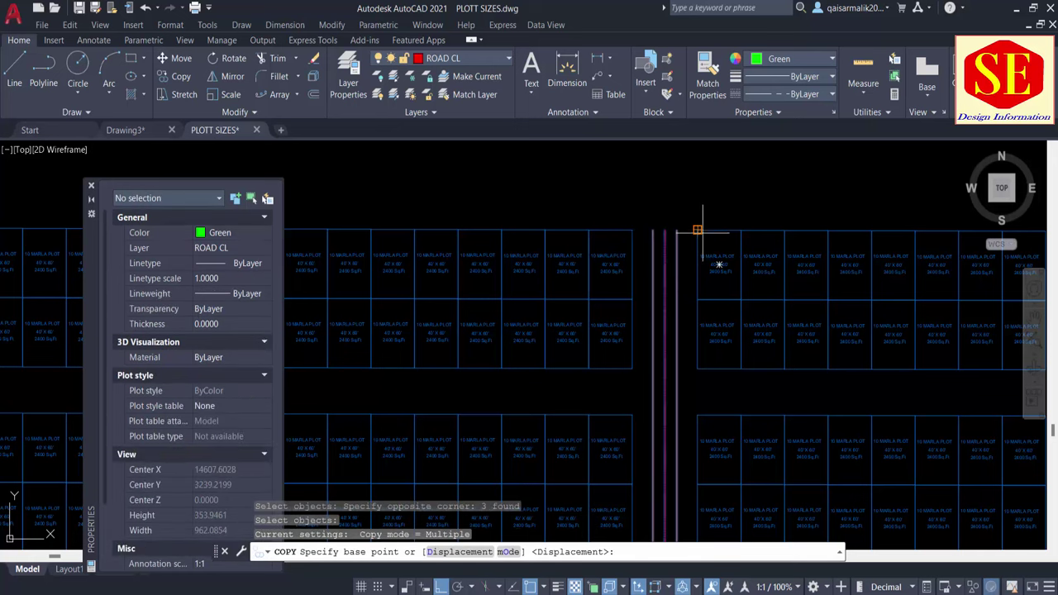
scroll(701, 232, "down", 3)
scroll(702, 237, "down", 1)
scroll(740, 428, "up", 6)
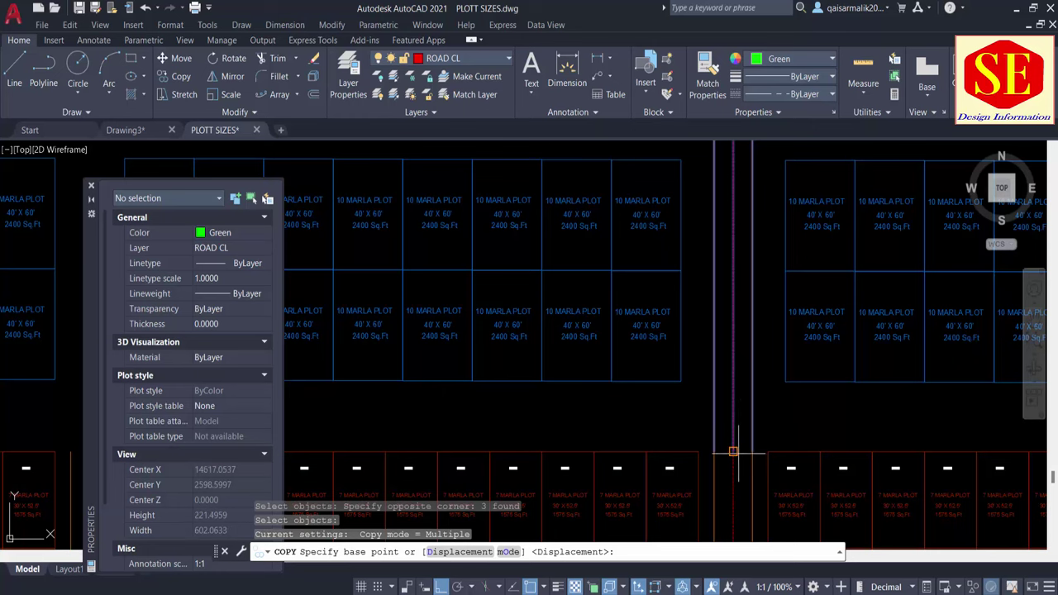
left_click(734, 451)
scroll(734, 450, "down", 3)
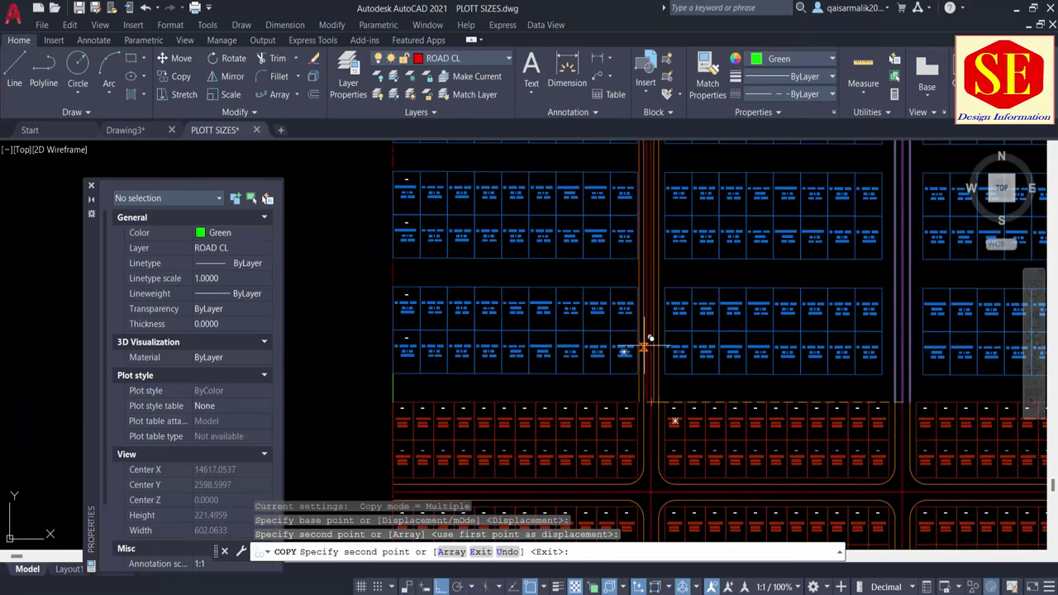
key("Escape")
middle_click_drag(538, 303, 533, 323)
key("Escape")
key("Escape")
scroll(650, 310, "down", 2)
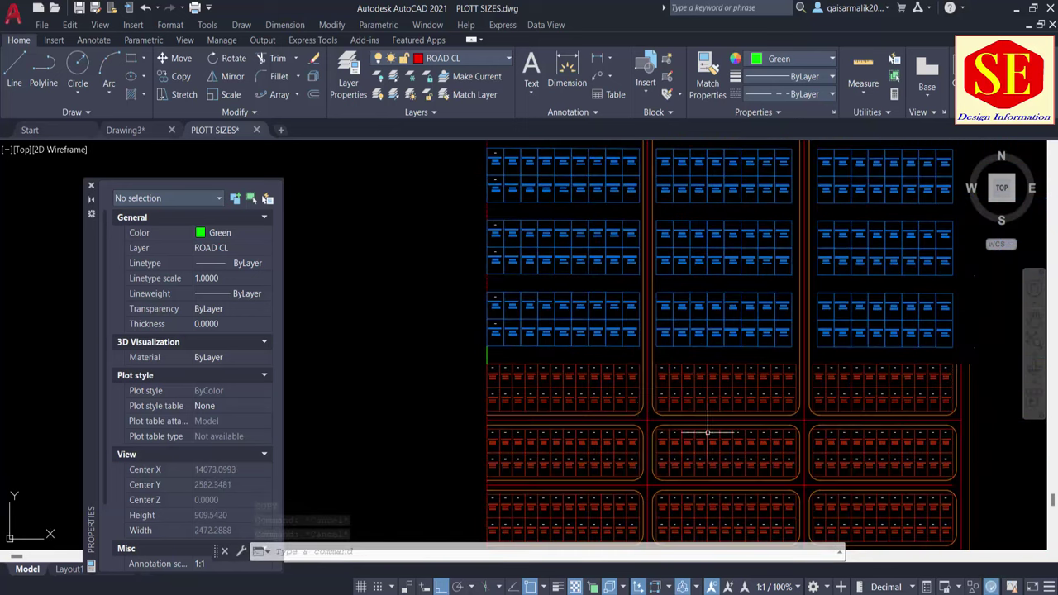
type("co")
key("Return")
scroll(637, 430, "up", 3)
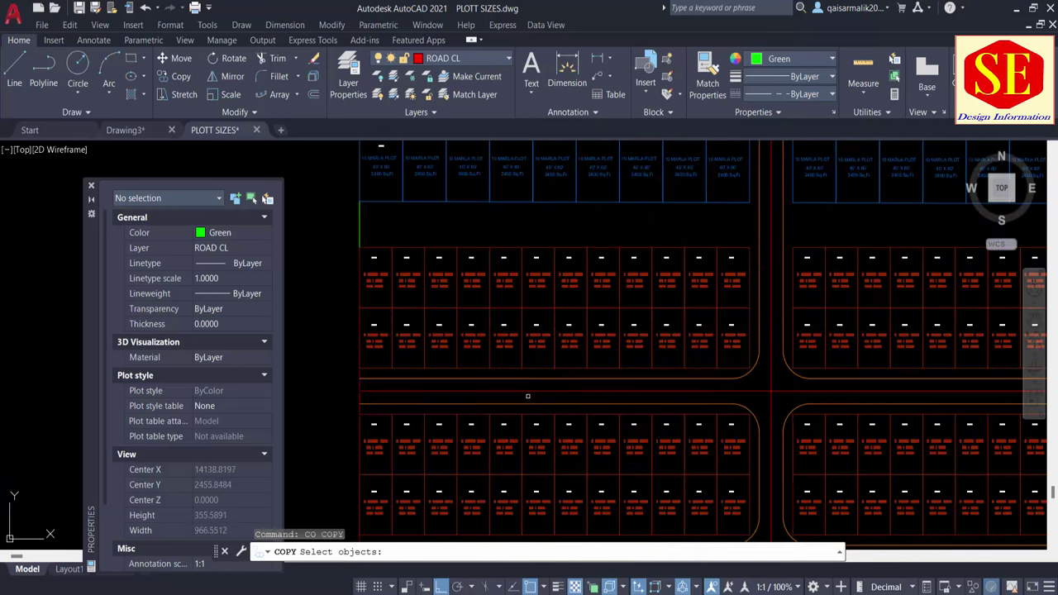
Step: Begin copying the horizontal road centre line, then cancel the copy
left_click(519, 391)
key("Return")
left_click(368, 391)
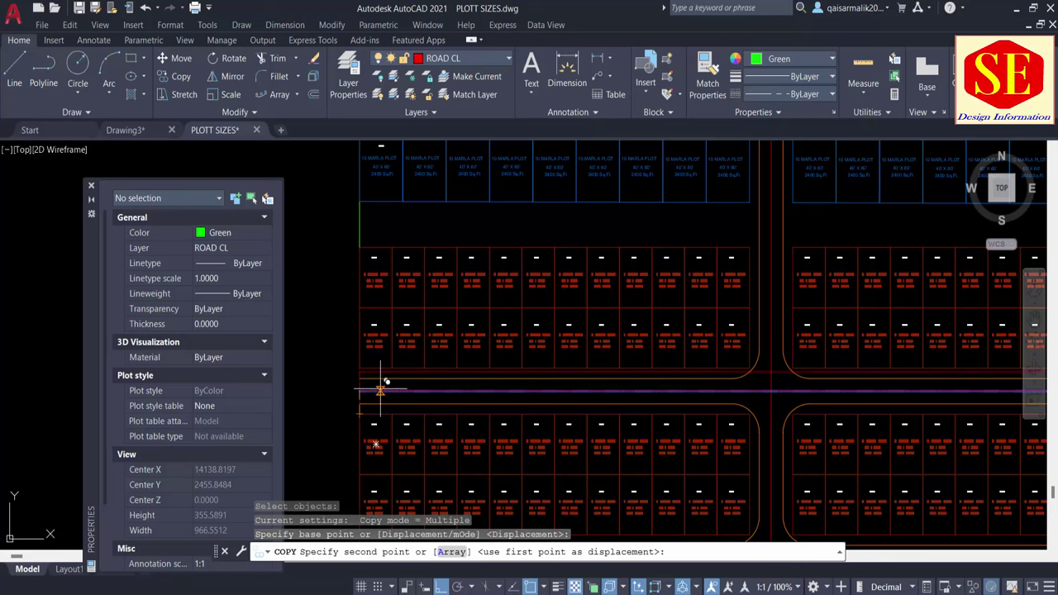
key("Escape")
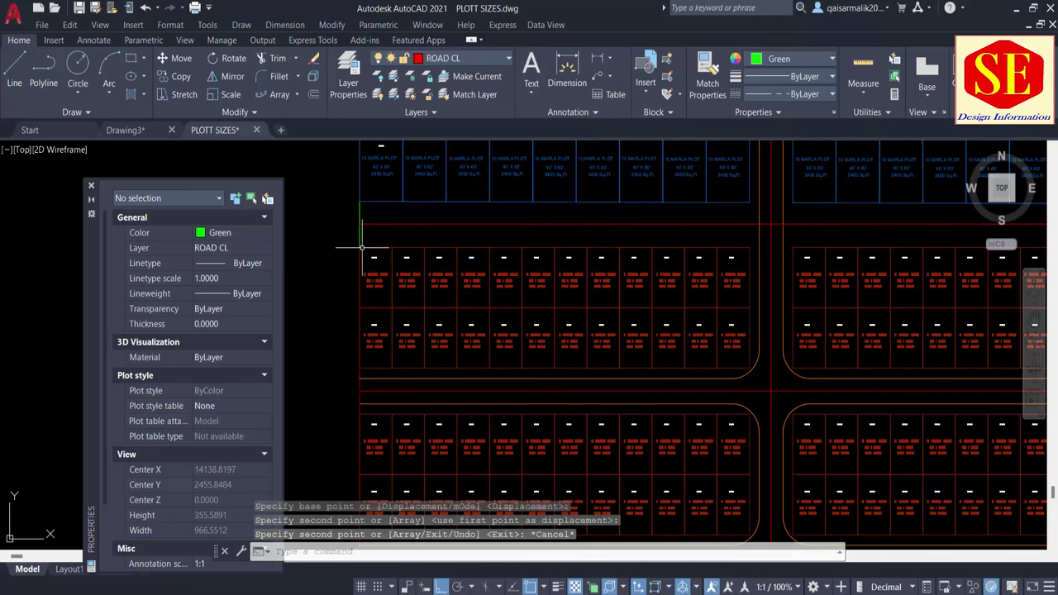
Step: Offset the road line by 11 toward the blue plots
type("o")
key("Return")
key("Return")
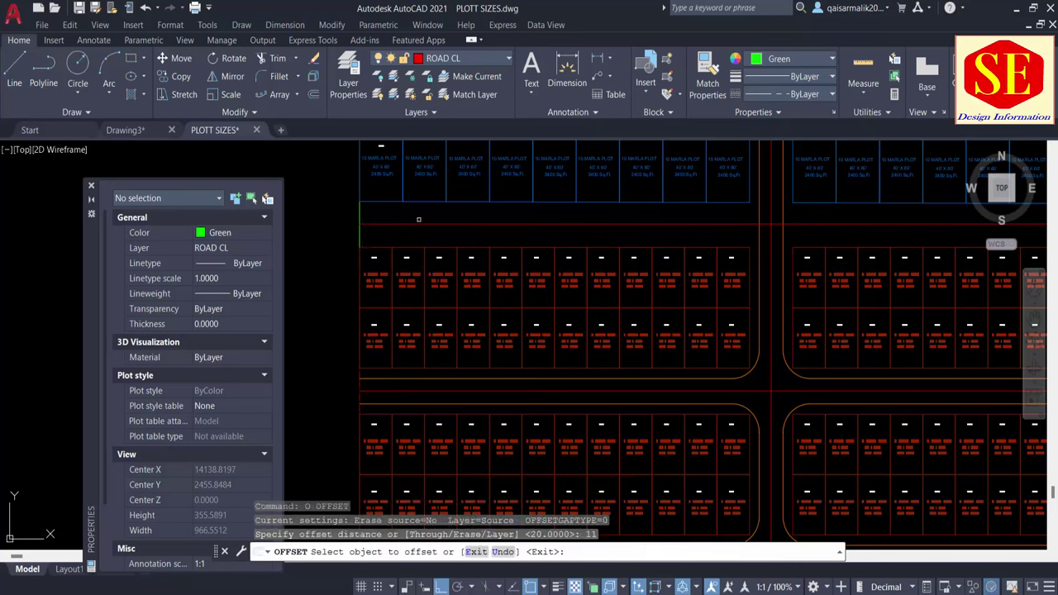
left_click(411, 223)
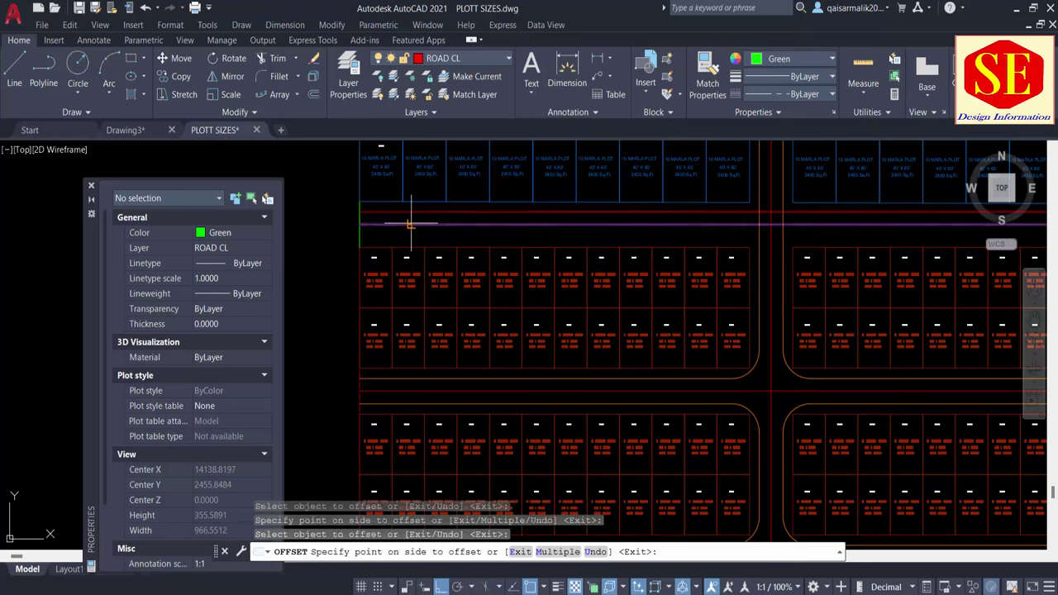
left_click(410, 228)
key("Escape")
type("MA")
Step: Match the two new offset lines to the road line's properties
key("Return")
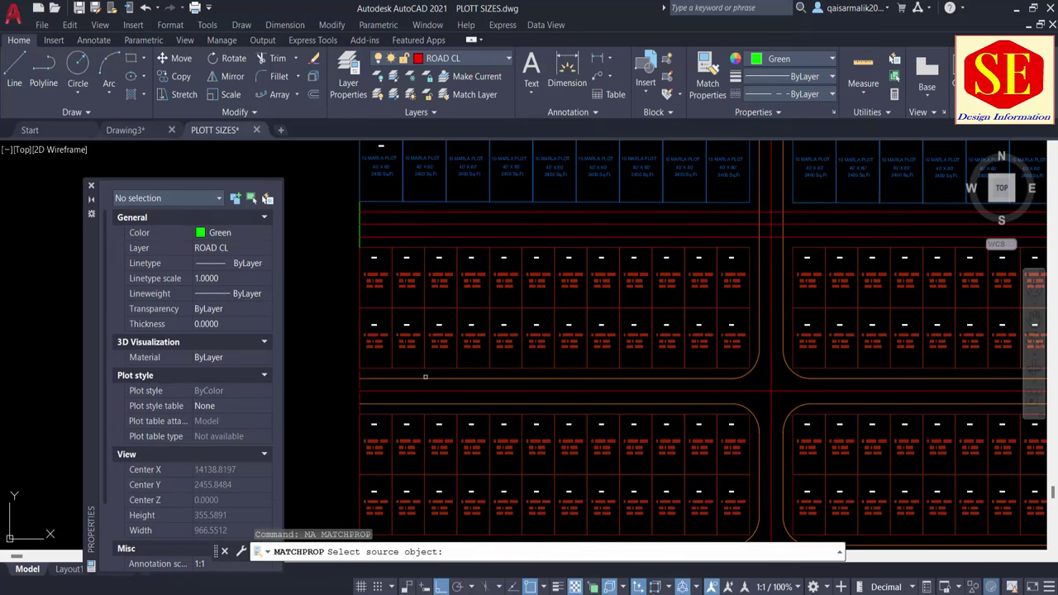
middle_click_drag(433, 400, 445, 410)
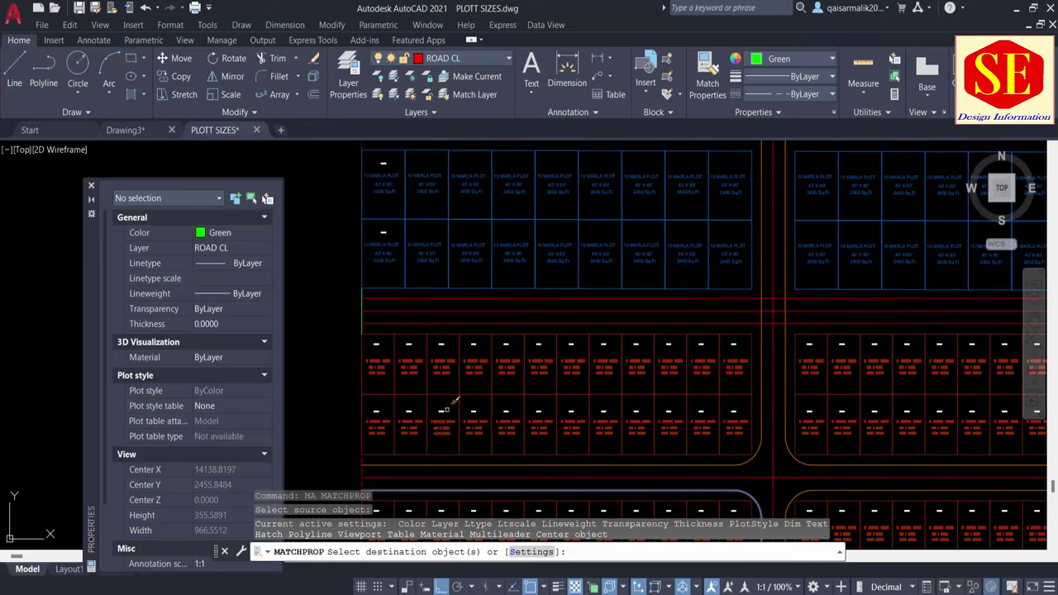
left_click(430, 319)
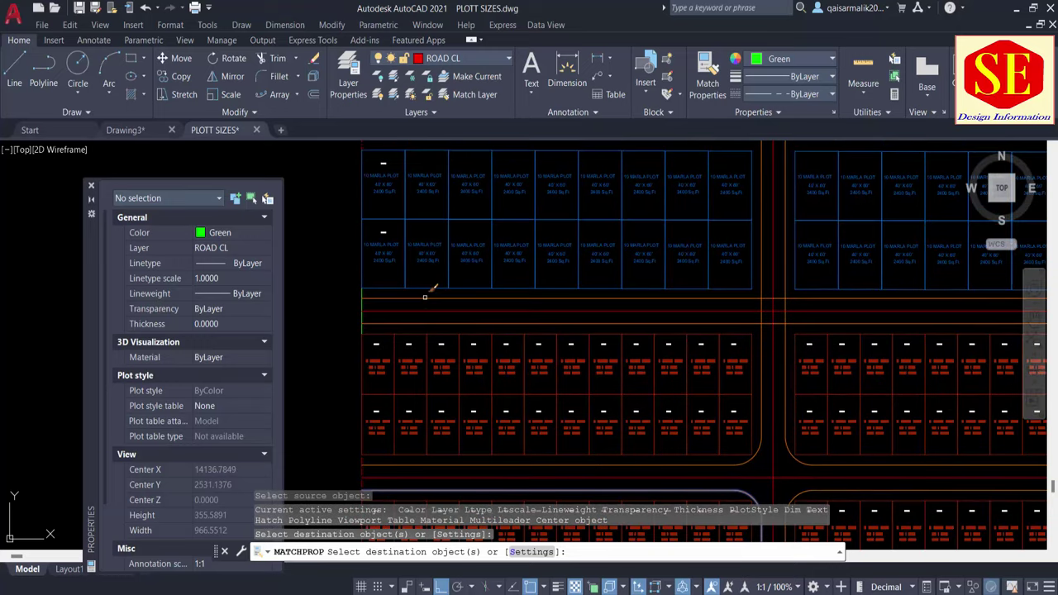
left_click(424, 298)
key("Escape")
Step: Start a COPY and select the three horizontal road lines
type("co")
key("Return")
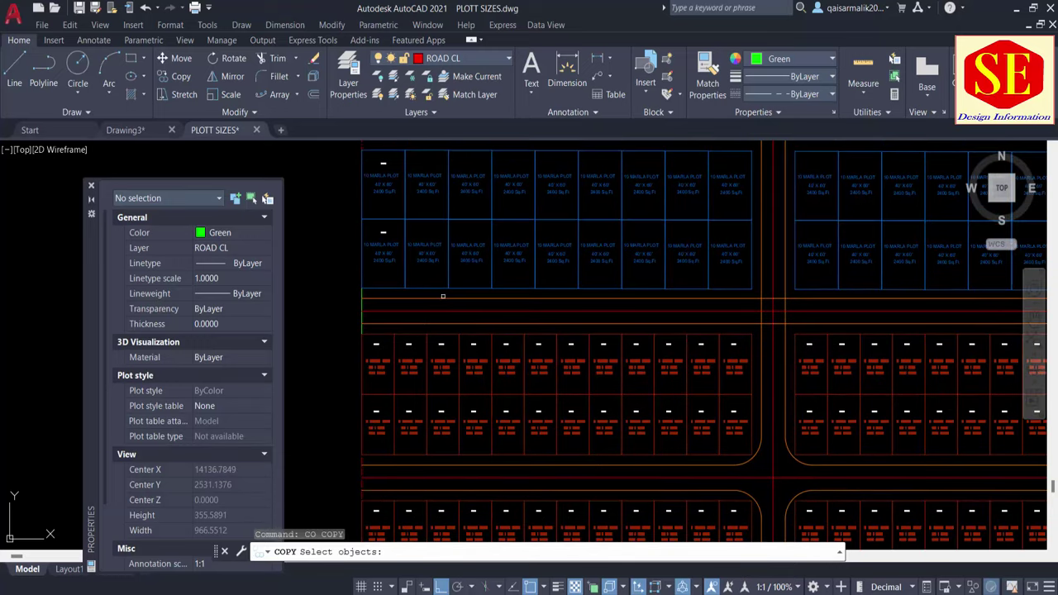
scroll(424, 298, "up", 2)
left_click(444, 289)
left_click(430, 341)
middle_click_drag(419, 334, 433, 339)
scroll(432, 339, "down", 2)
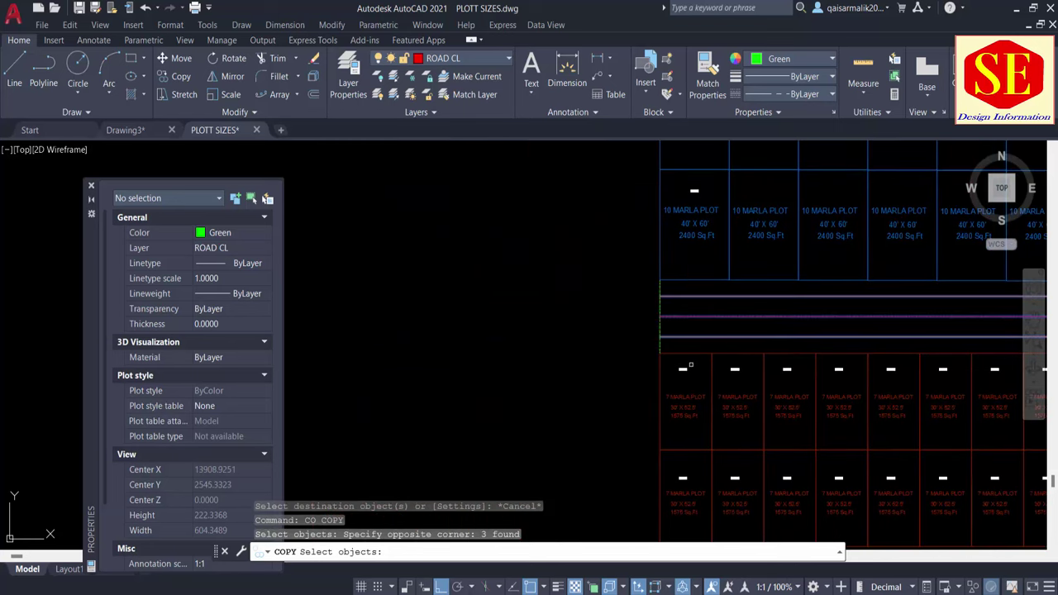
key("Return")
Step: Place four copies of the three road lines between the blue 10 Marla plot rows
left_click(670, 351)
mouse_move(670, 351)
middle_mouse_down()
mouse_move(651, 377)
mouse_move(645, 283)
mouse_move(642, 401)
mouse_move(667, 227)
mouse_move(656, 239)
mouse_move(664, 338)
mouse_move(670, 233)
mouse_move(667, 385)
mouse_move(657, 275)
middle_mouse_up()
left_click(645, 265)
left_click(648, 225)
left_click(651, 248)
left_click(654, 220)
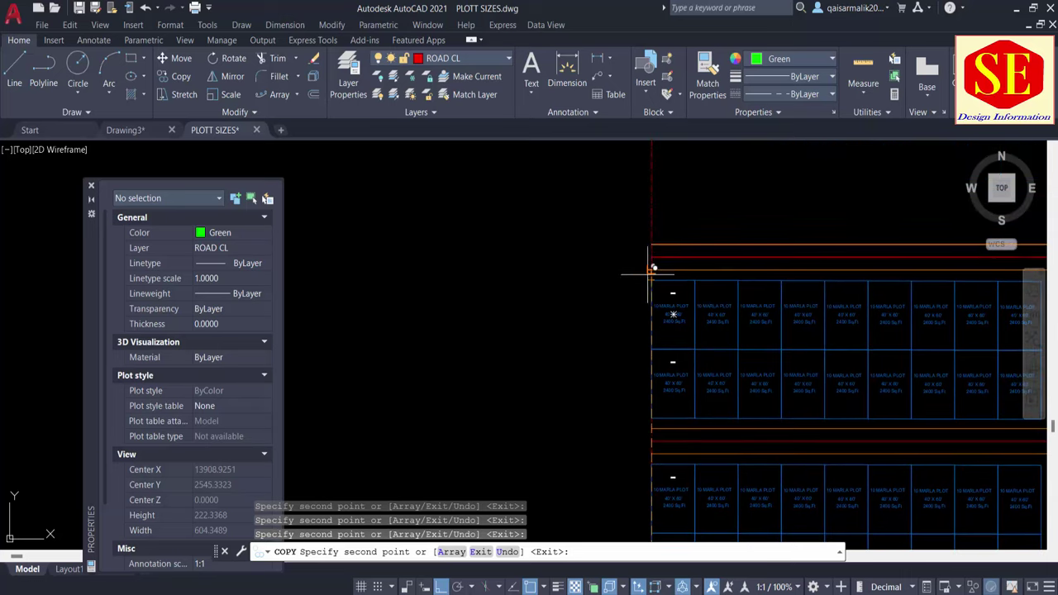
scroll(520, 273, "down", 5)
key("Escape")
scroll(730, 379, "up", 4)
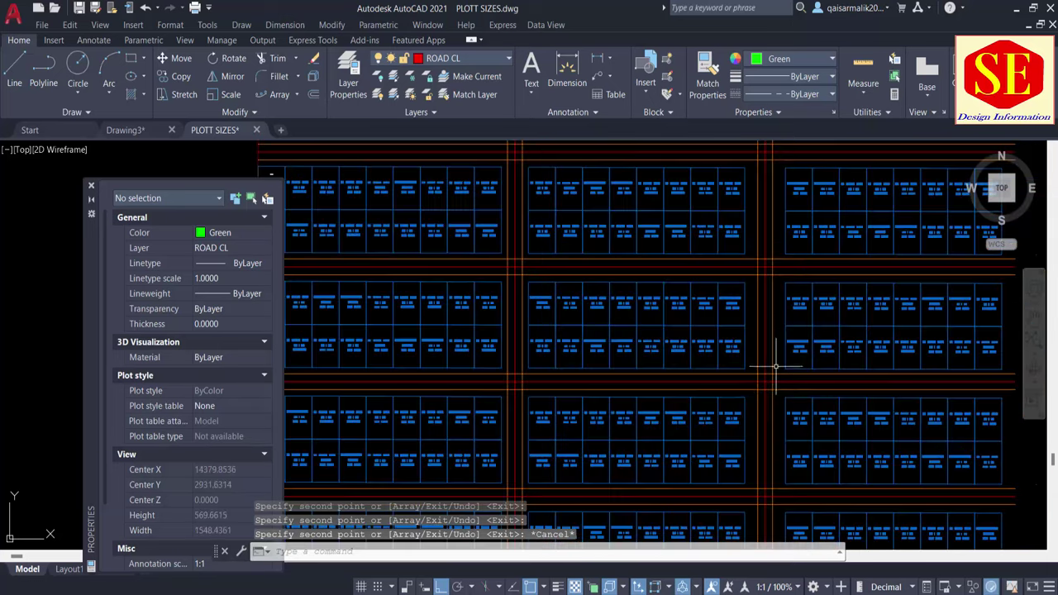
scroll(744, 272, "down", 2)
scroll(746, 276, "down", 1)
scroll(752, 330, "down", 1)
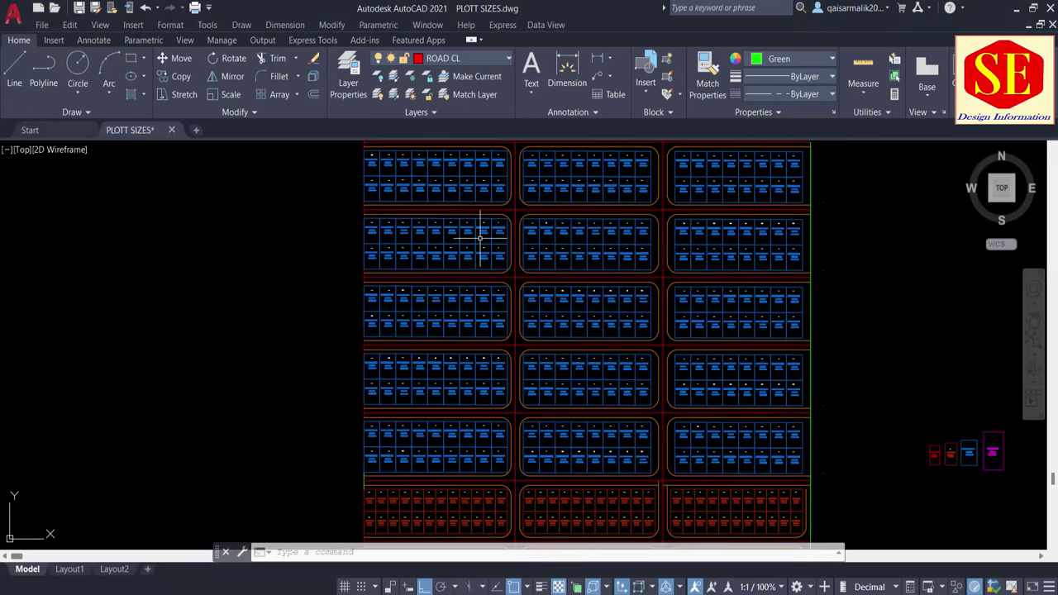
middle_click_drag(480, 229, 484, 323)
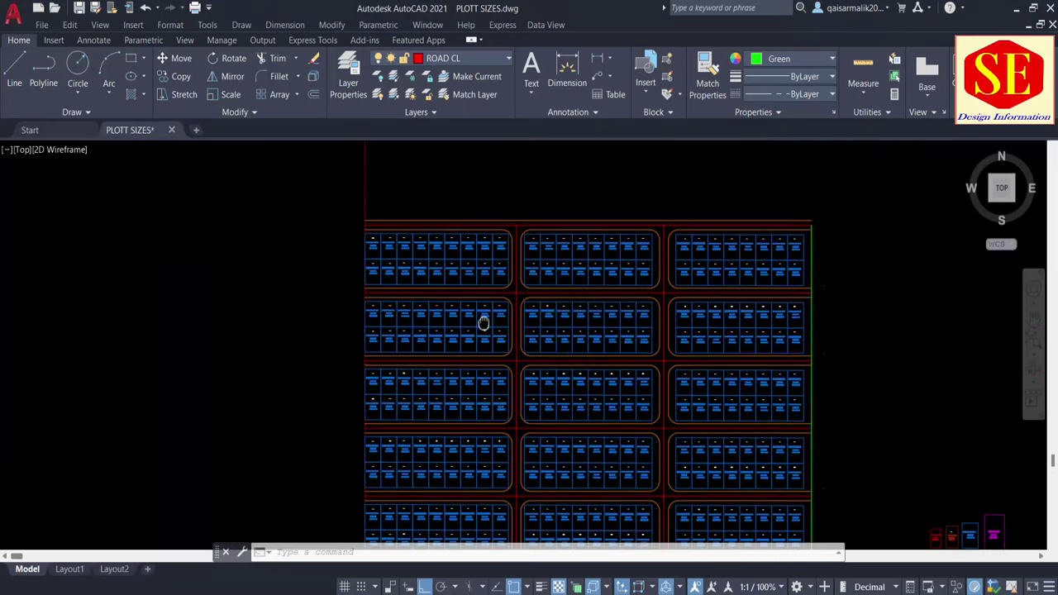
scroll(620, 314, "down", 1)
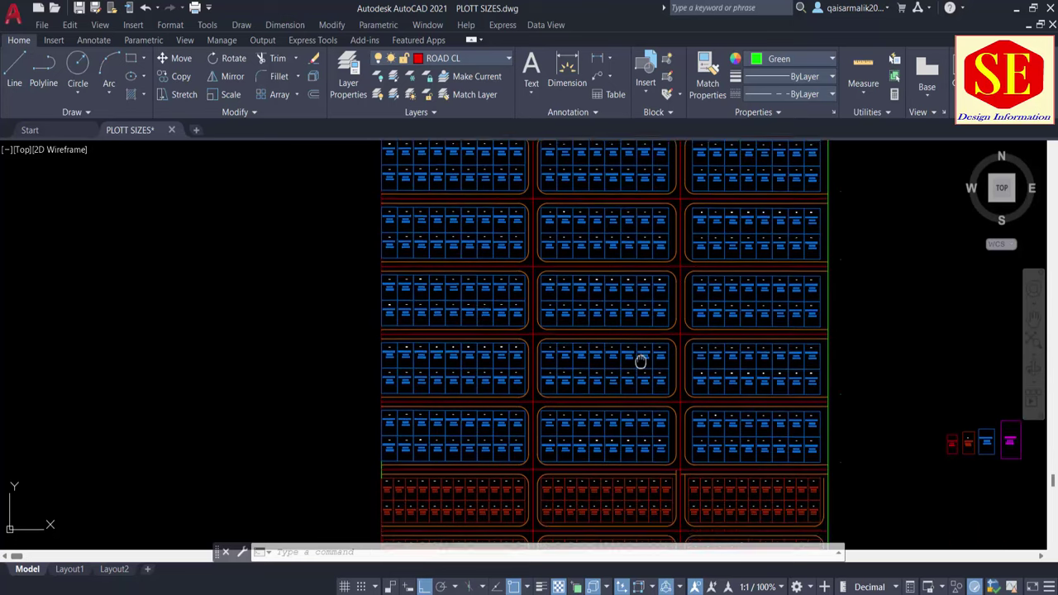
scroll(593, 389, "up", 1)
middle_click_drag(753, 373, 458, 372)
scroll(686, 364, "up", 4)
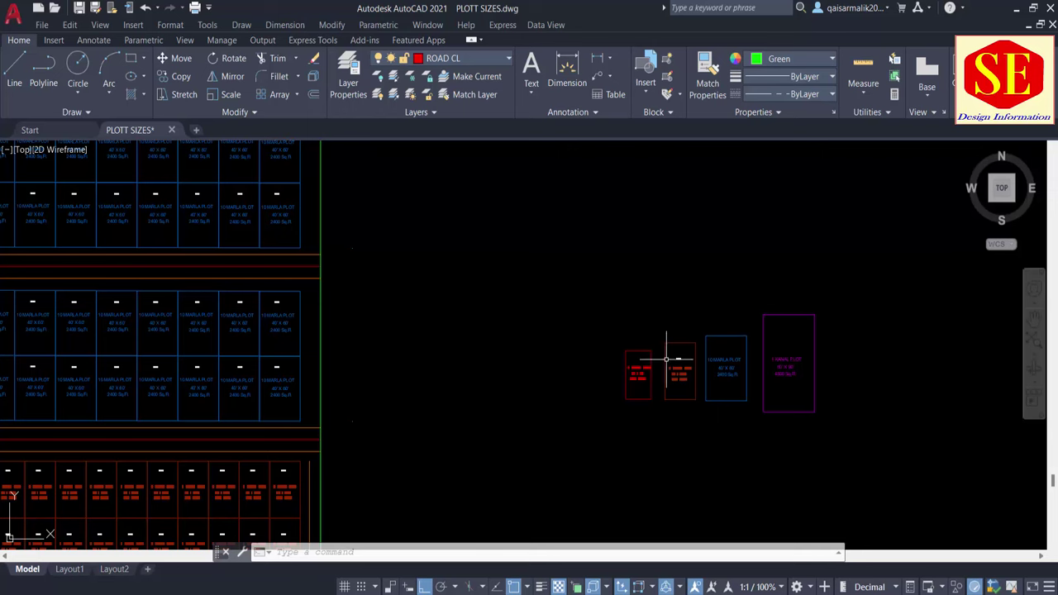
scroll(732, 374, "down", 2)
middle_click_drag(85, 355, 385, 354)
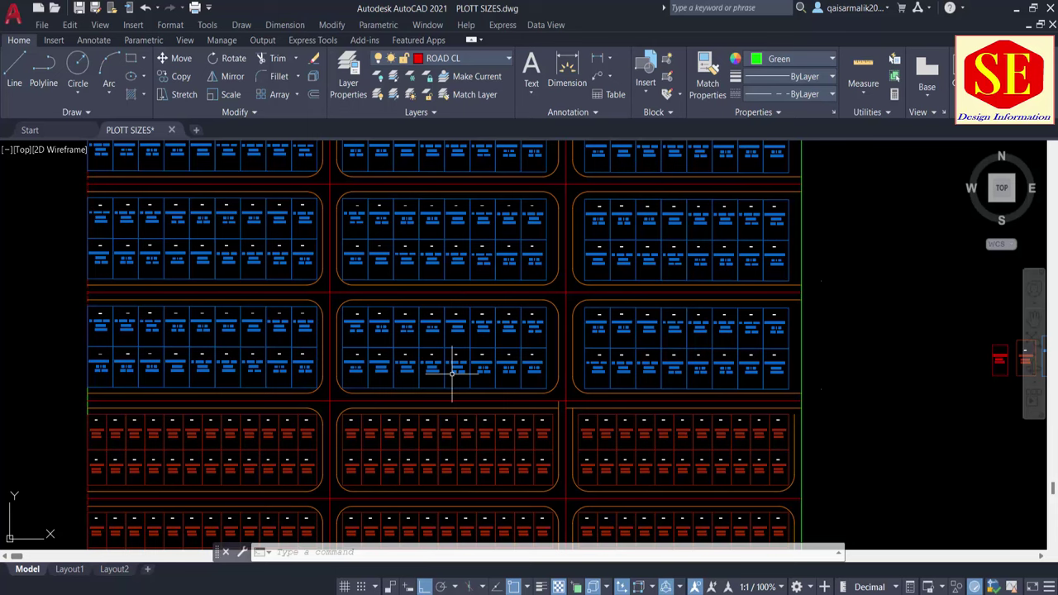
scroll(452, 374, "down", 2)
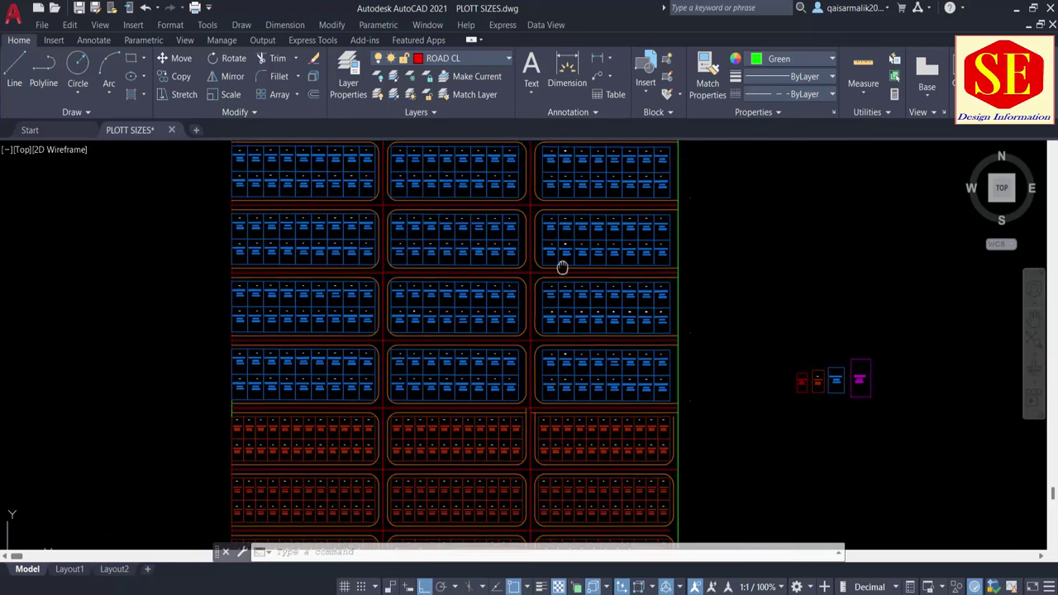
middle_click_drag(437, 262, 418, 331)
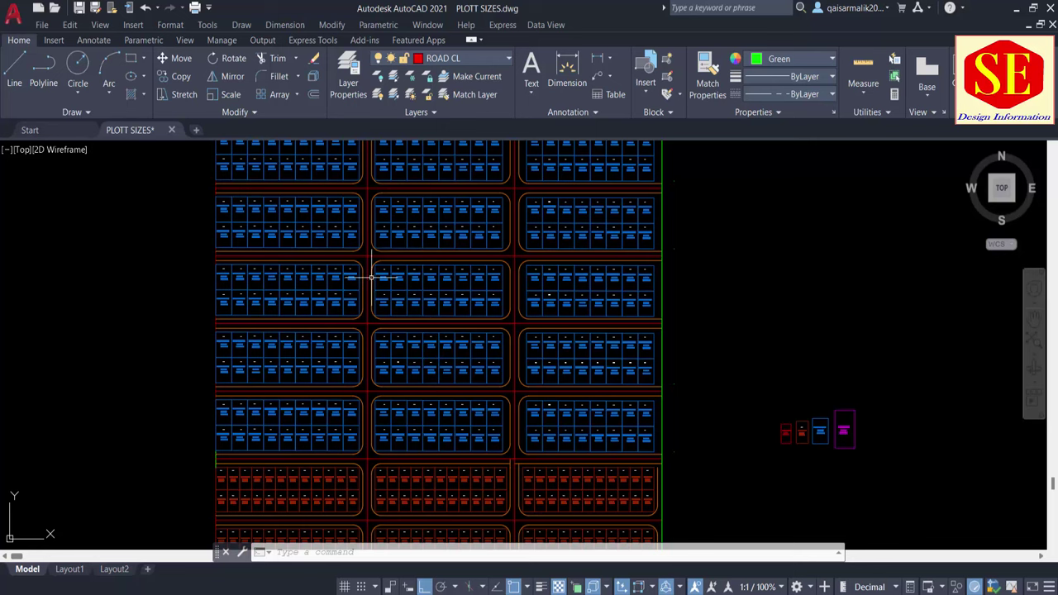
scroll(370, 285, "up", 2)
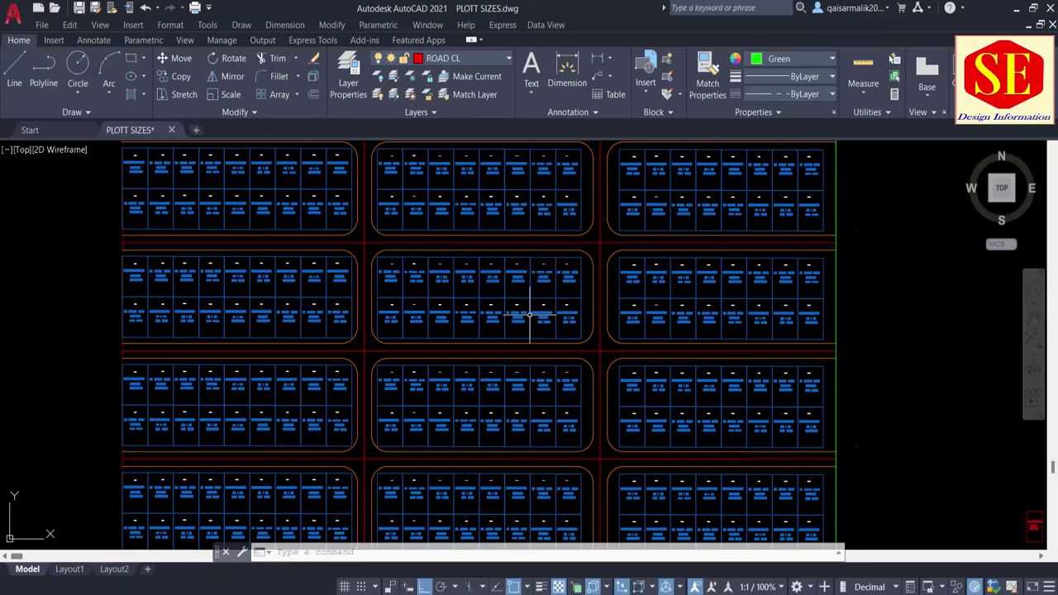
scroll(528, 301, "down", 2)
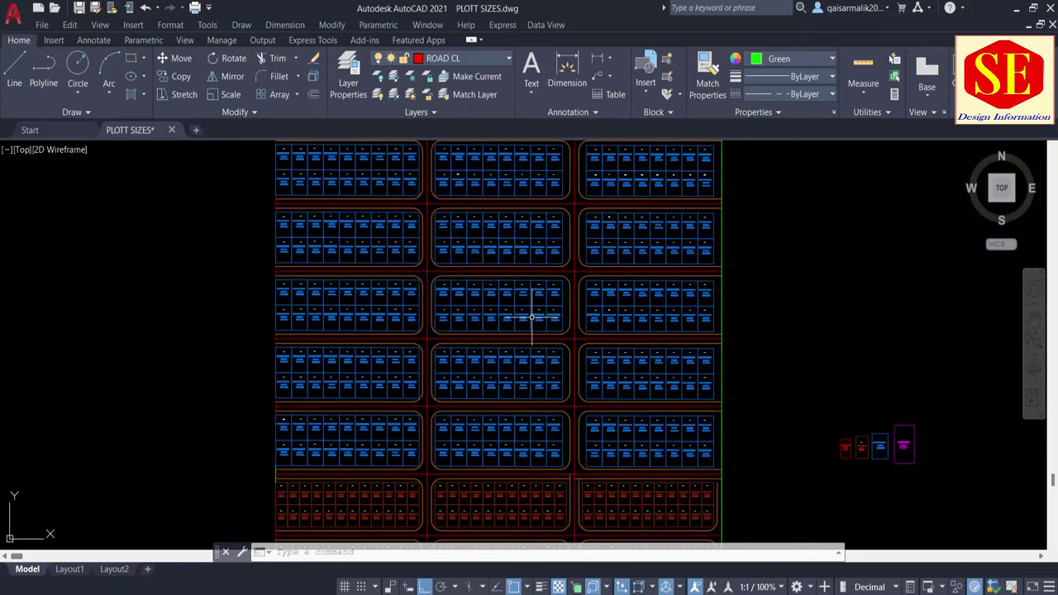
mouse_move(527, 299)
middle_mouse_down()
mouse_move(548, 313)
mouse_move(563, 281)
middle_mouse_up()
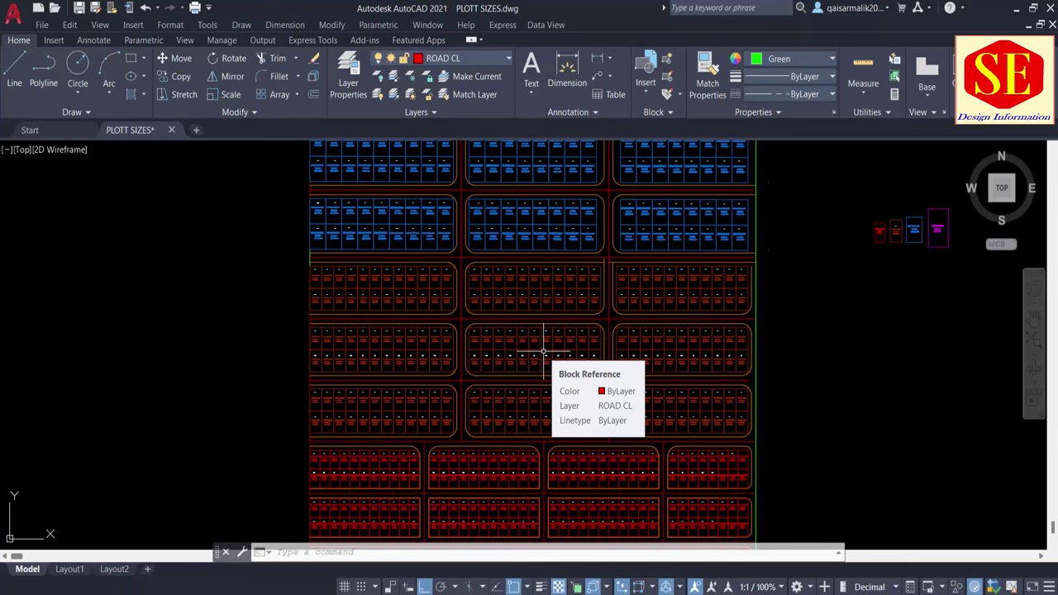
middle_click_drag(550, 246, 543, 384)
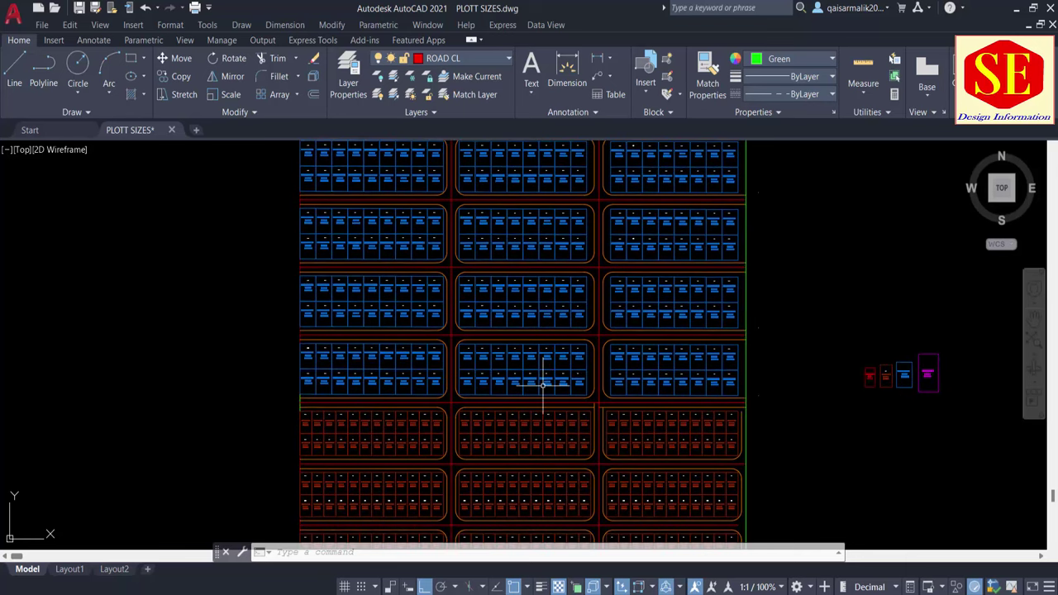